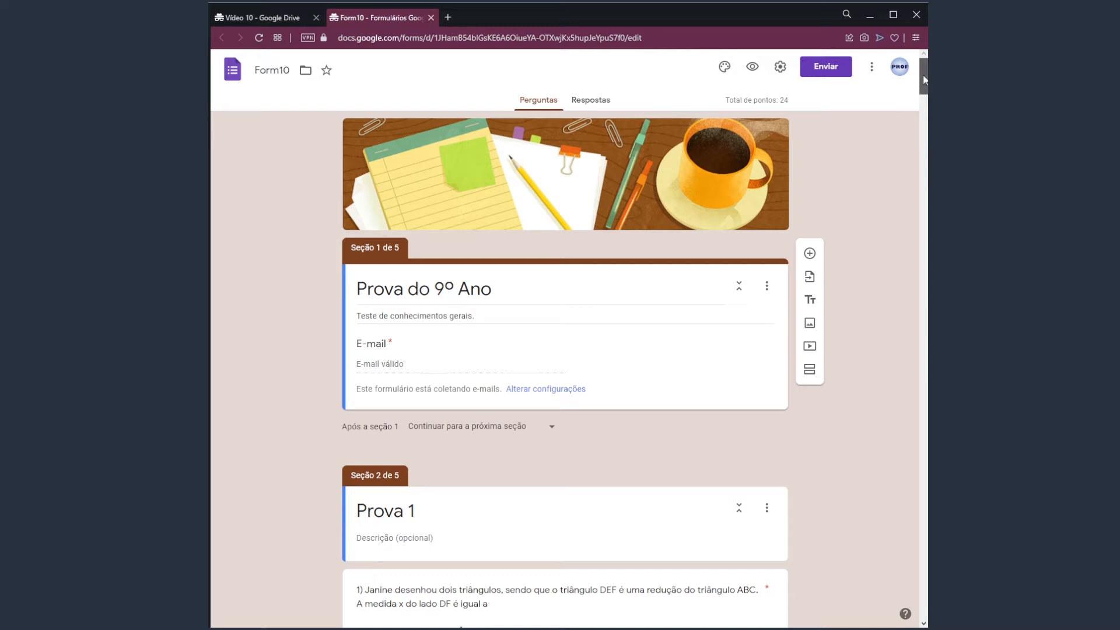
- Place the quiz form window beside the Tabela de Avaliações document and scroll through the form's sections
{"action": "left_click_drag", "start_coordinate": [923, 74], "coordinate": [923, 96]}
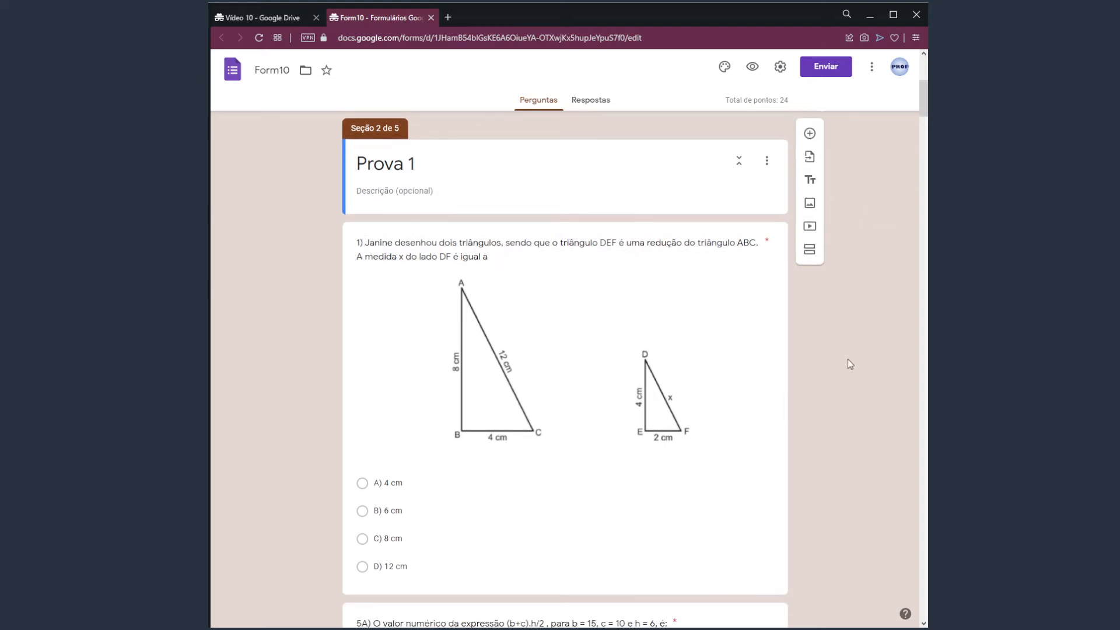
{"action": "scroll", "coordinate": [850, 359], "scroll_direction": "down", "scroll_amount": 10}
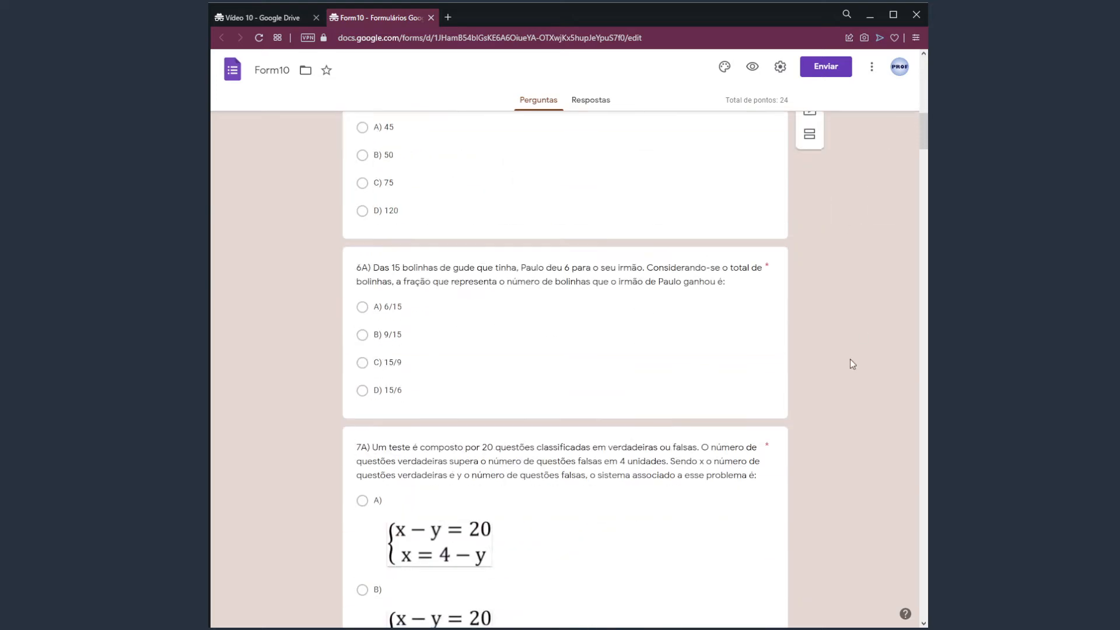
{"action": "scroll", "coordinate": [850, 359], "scroll_direction": "down", "scroll_amount": 15}
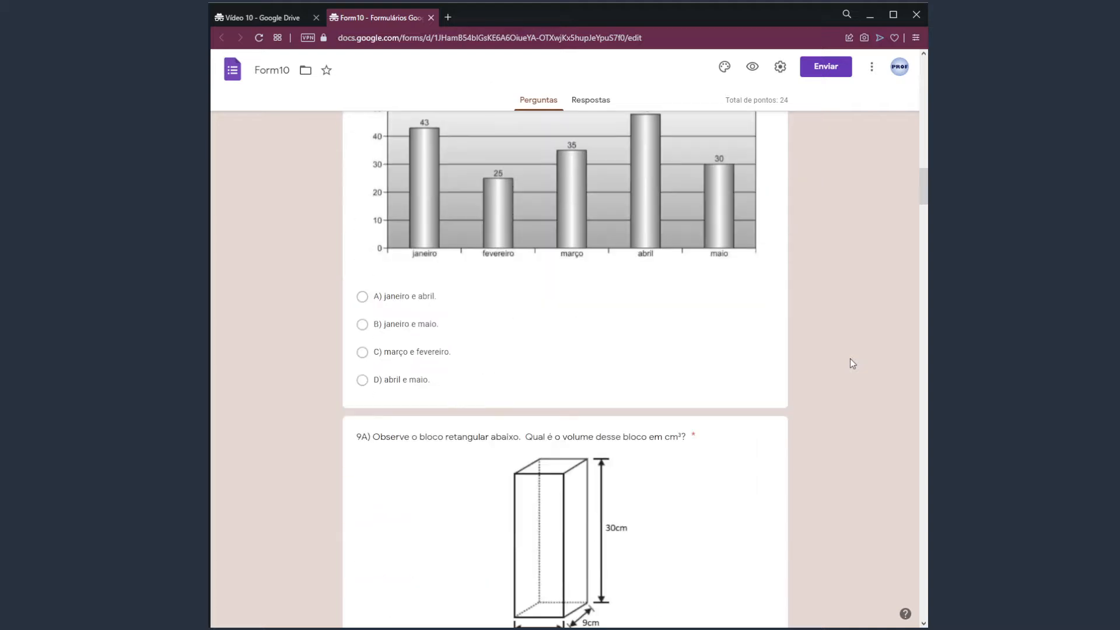
{"action": "scroll", "coordinate": [850, 363], "scroll_direction": "down", "scroll_amount": 9}
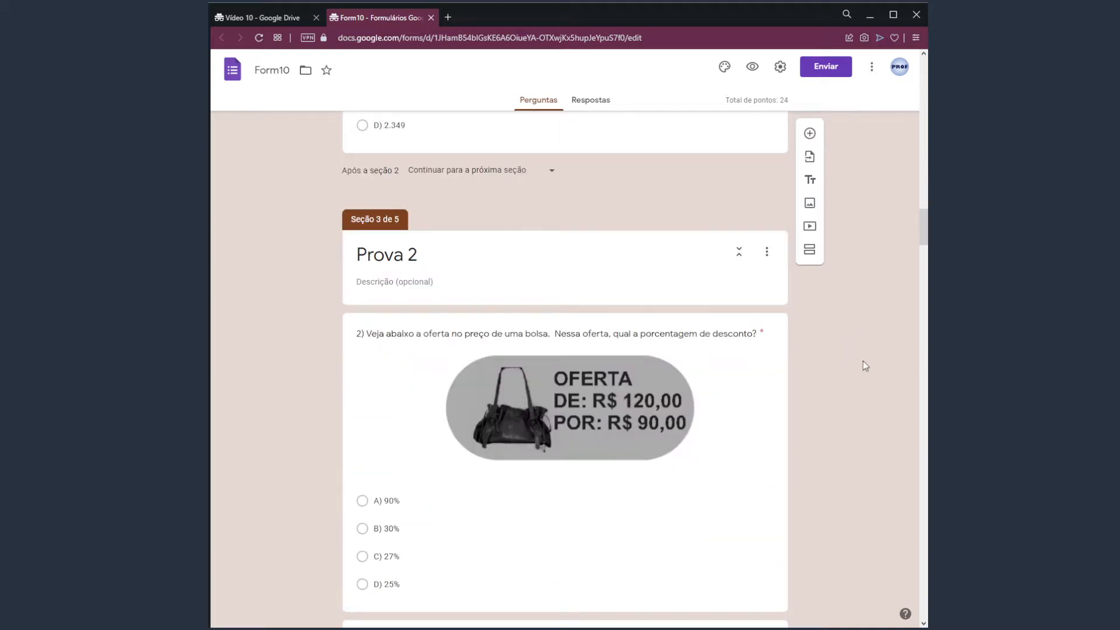
{"action": "scroll", "coordinate": [863, 366], "scroll_direction": "down", "scroll_amount": 7}
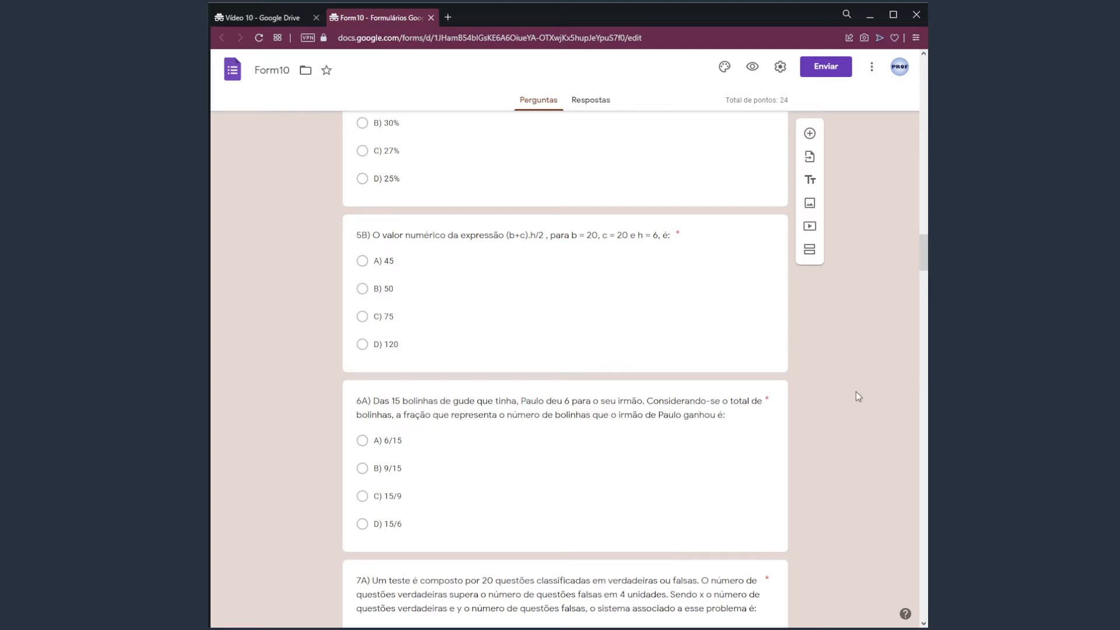
{"action": "scroll", "coordinate": [856, 391], "scroll_direction": "up", "scroll_amount": 15}
{"action": "scroll", "coordinate": [866, 378], "scroll_direction": "up", "scroll_amount": 15}
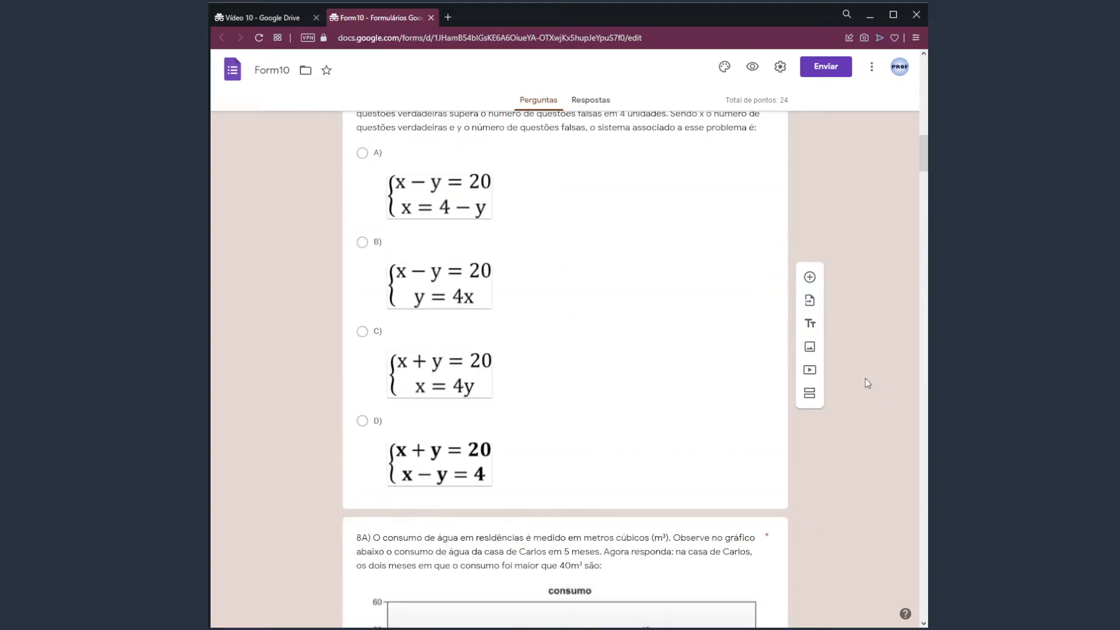
{"action": "scroll", "coordinate": [875, 381], "scroll_direction": "up", "scroll_amount": 5}
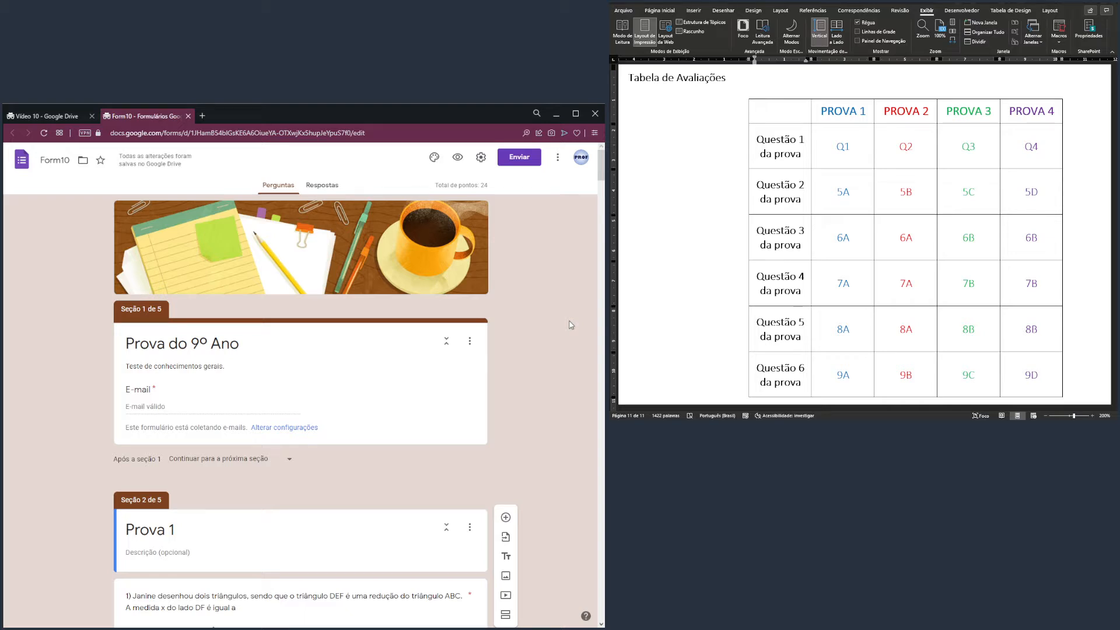
- Zoom in on the form page and scroll down to the Prova 1 section
{"action": "key", "text": "ctrl+plus"}
{"action": "key", "text": "ctrl+plus"}
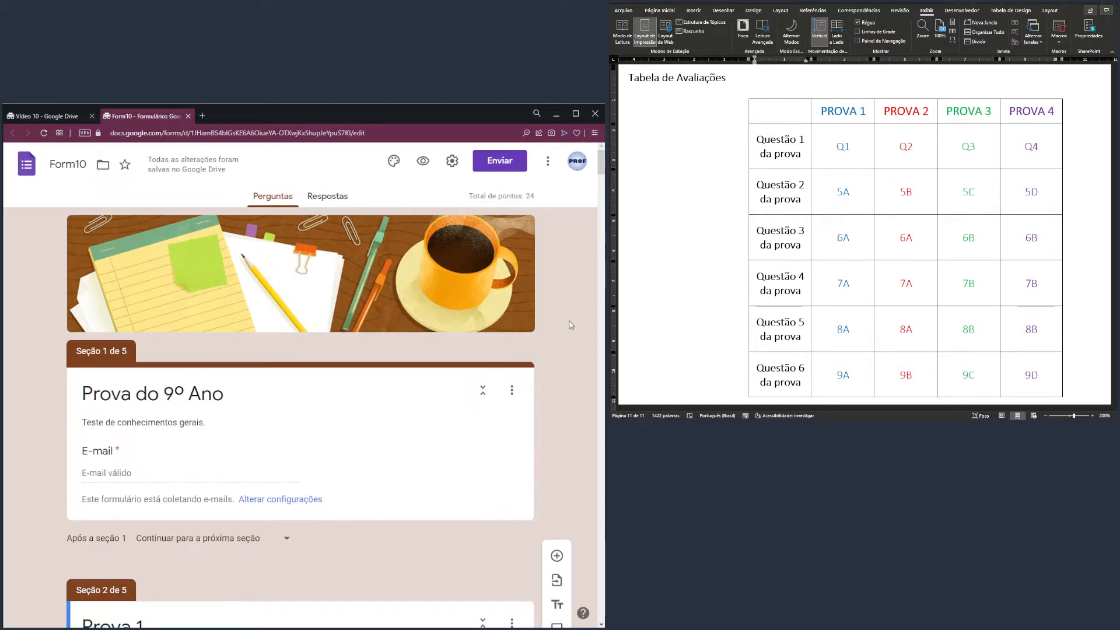
{"action": "scroll", "coordinate": [571, 327], "scroll_direction": "down", "scroll_amount": 1}
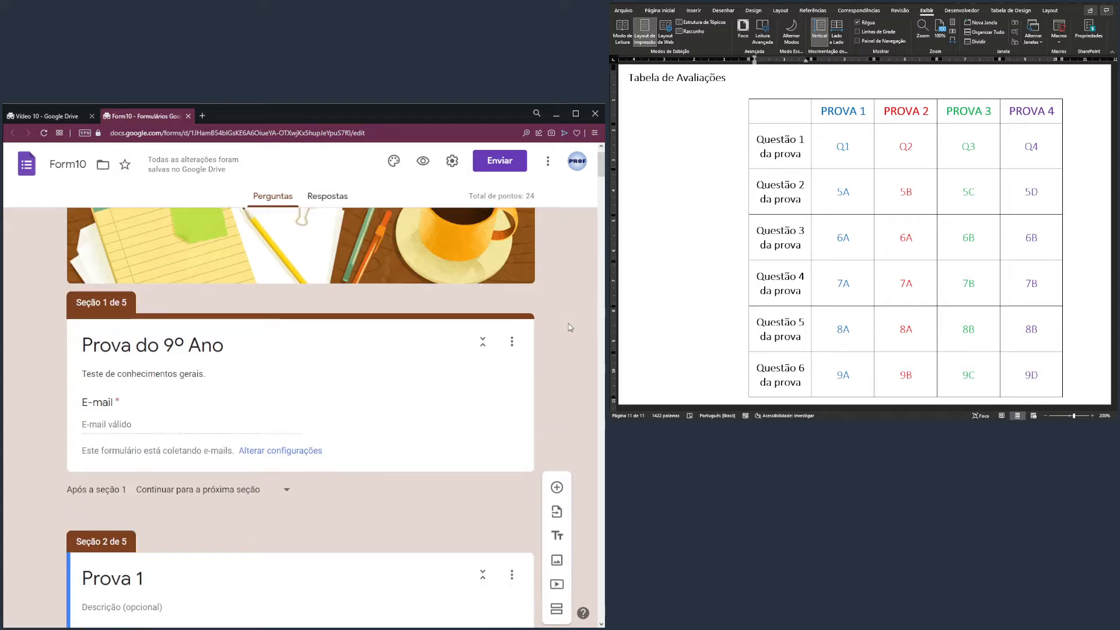
{"action": "scroll", "coordinate": [572, 333], "scroll_direction": "down", "scroll_amount": 6}
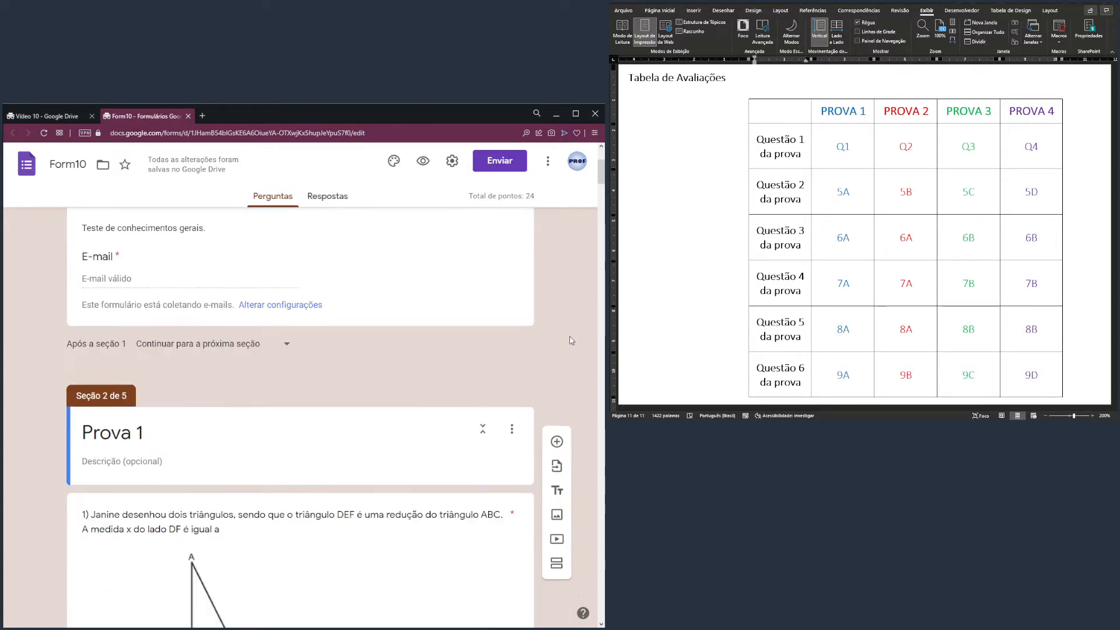
- Highlight the Questão 1 (Q1) and Questão 2 (5A) rows in the evaluation table
{"action": "left_click", "coordinate": [808, 163]}
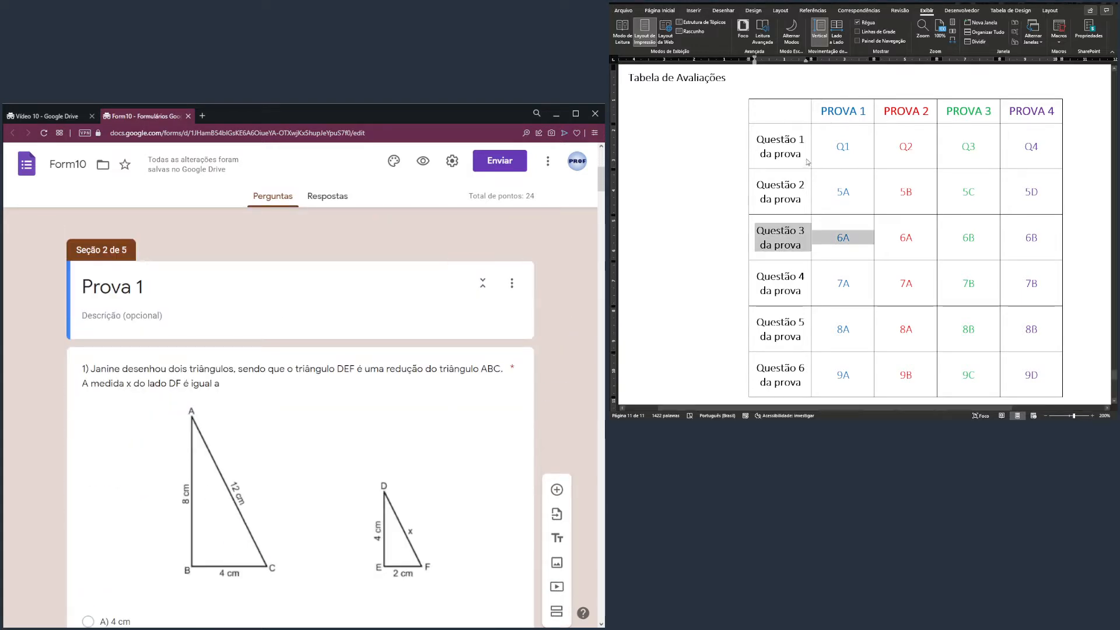
{"action": "left_click_drag", "start_coordinate": [785, 142], "coordinate": [829, 145]}
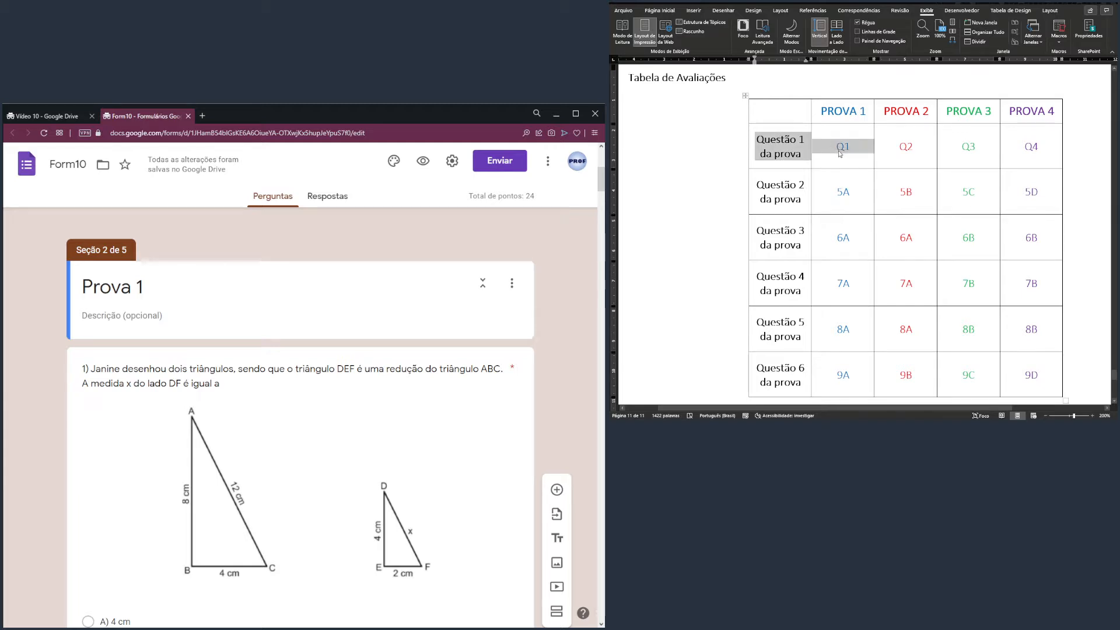
{"action": "left_click", "coordinate": [834, 148]}
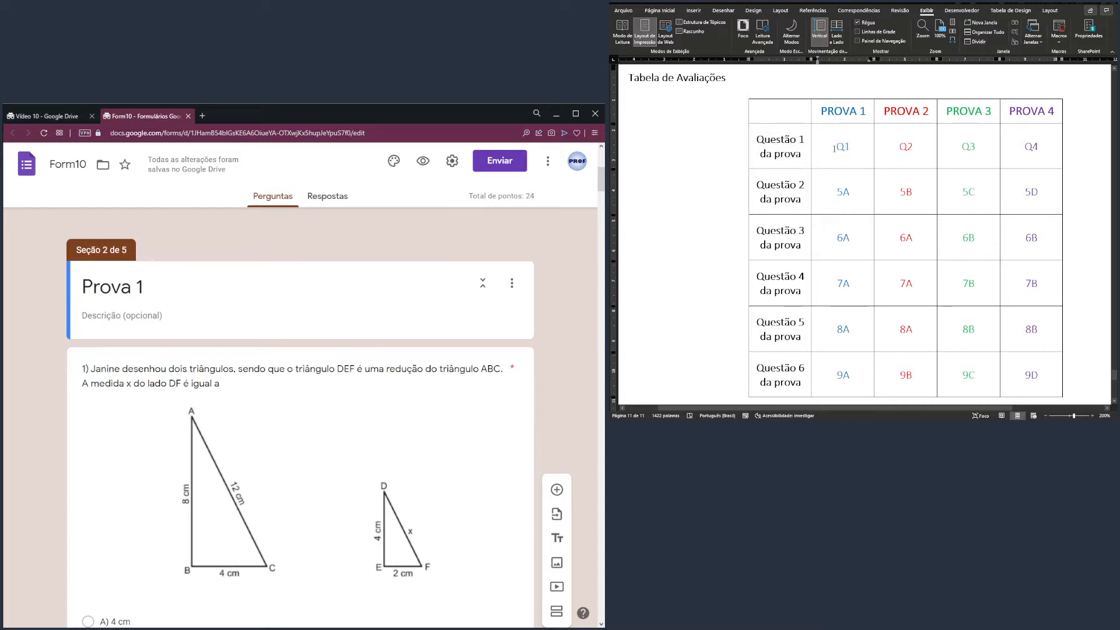
{"action": "left_click_drag", "start_coordinate": [834, 148], "coordinate": [780, 147]}
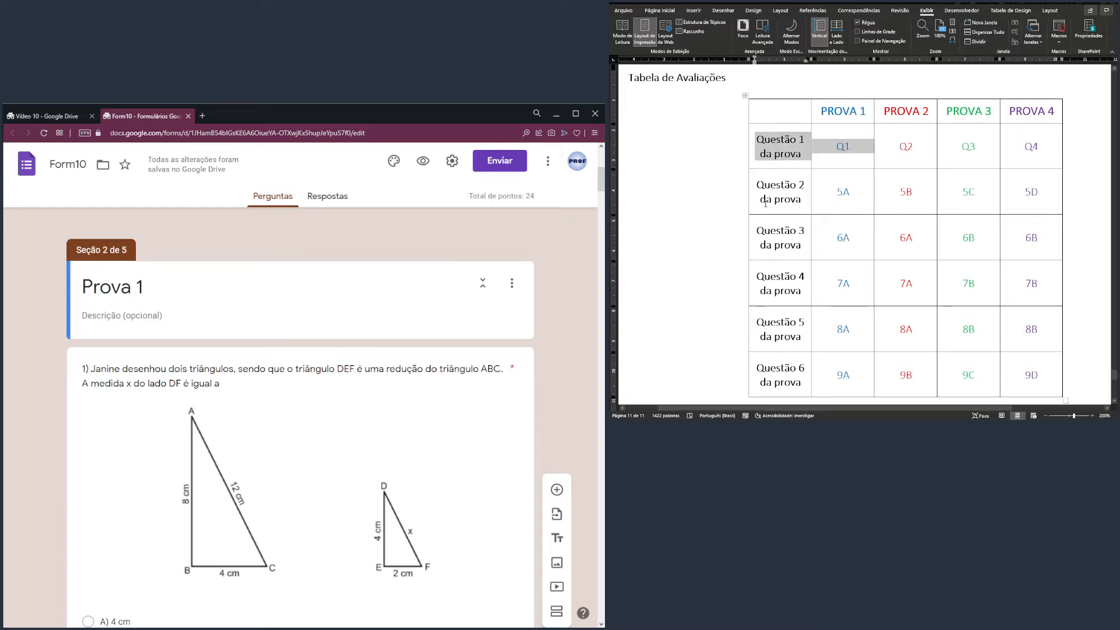
{"action": "left_click_drag", "start_coordinate": [765, 203], "coordinate": [841, 192]}
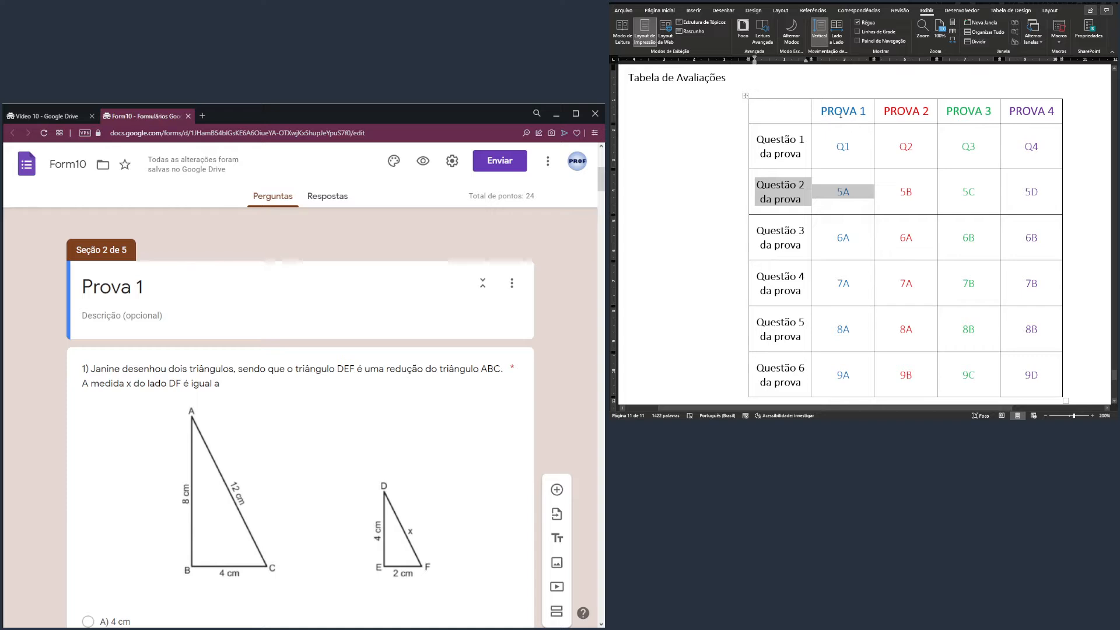
- Renumber question 5A as 2 in the form
{"action": "scroll", "coordinate": [301, 403], "scroll_direction": "down", "scroll_amount": 8}
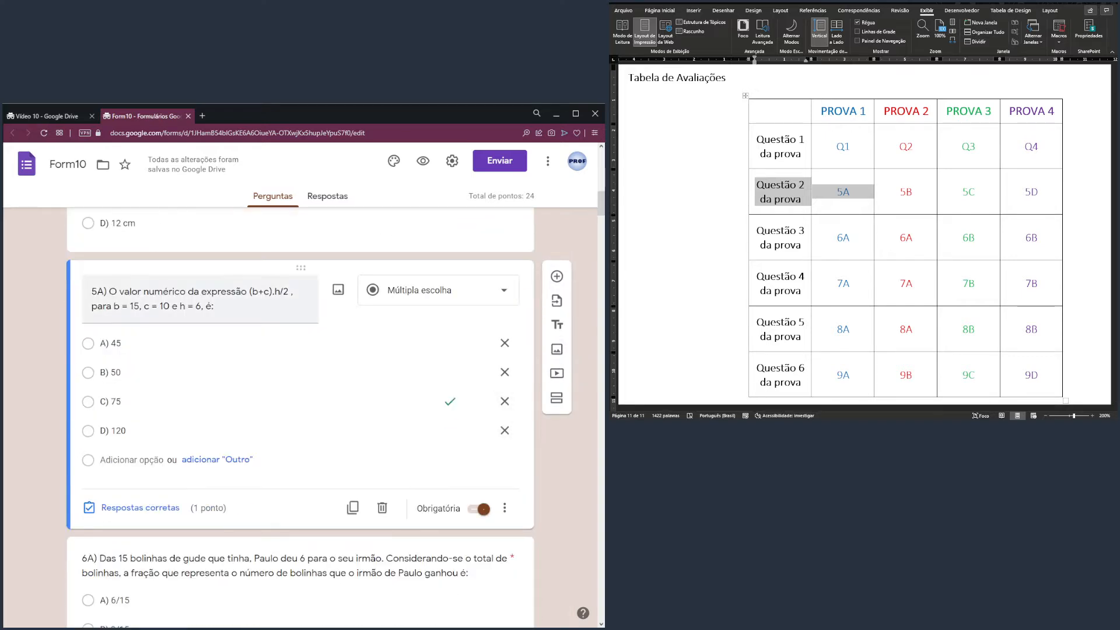
{"action": "left_click", "coordinate": [103, 294]}
{"action": "left_click", "coordinate": [103, 294]}
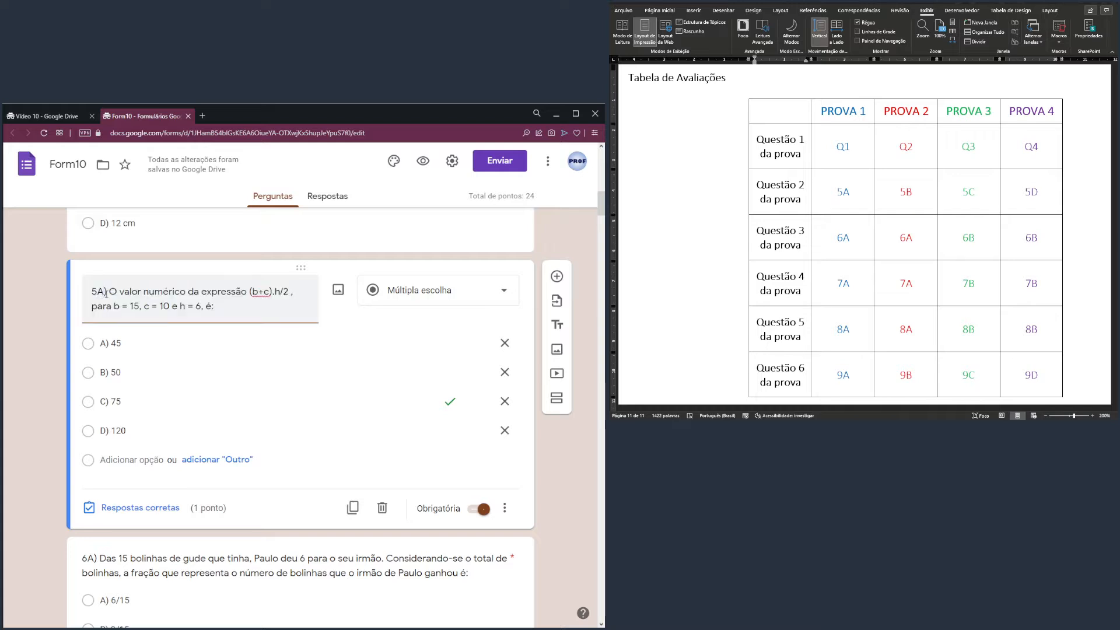
{"action": "key", "text": "BackSpace"}
{"action": "key", "text": "BackSpace"}
{"action": "type", "text": "2"}
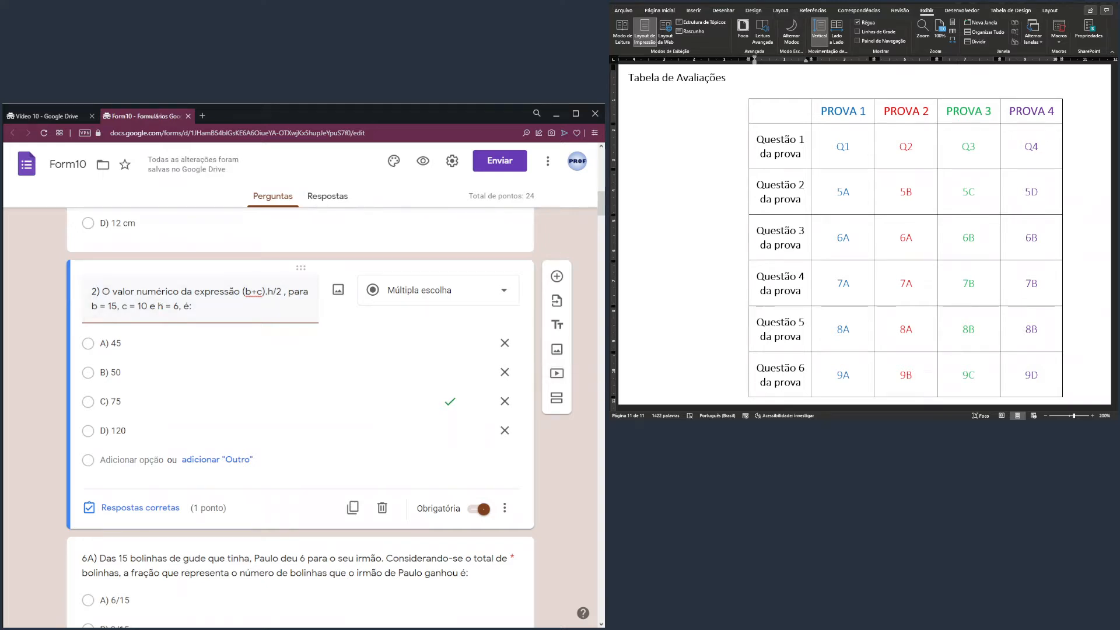
- Check the Questão 3 row (6A) in the table and renumber question 6A as 3
{"action": "left_click_drag", "start_coordinate": [764, 233], "coordinate": [843, 242]}
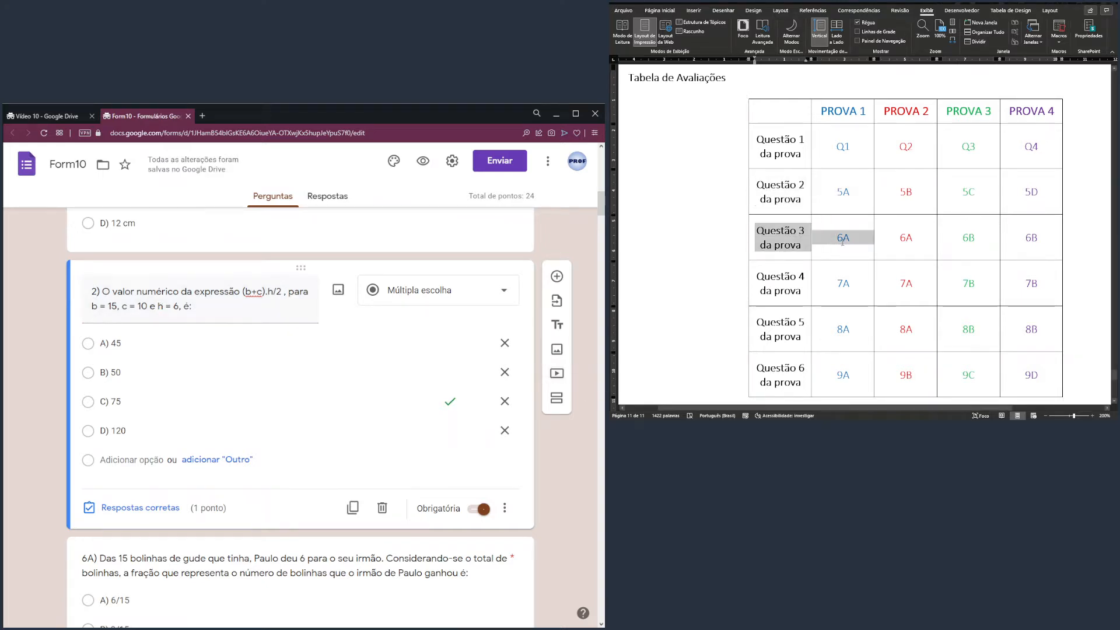
{"action": "left_click", "coordinate": [833, 240]}
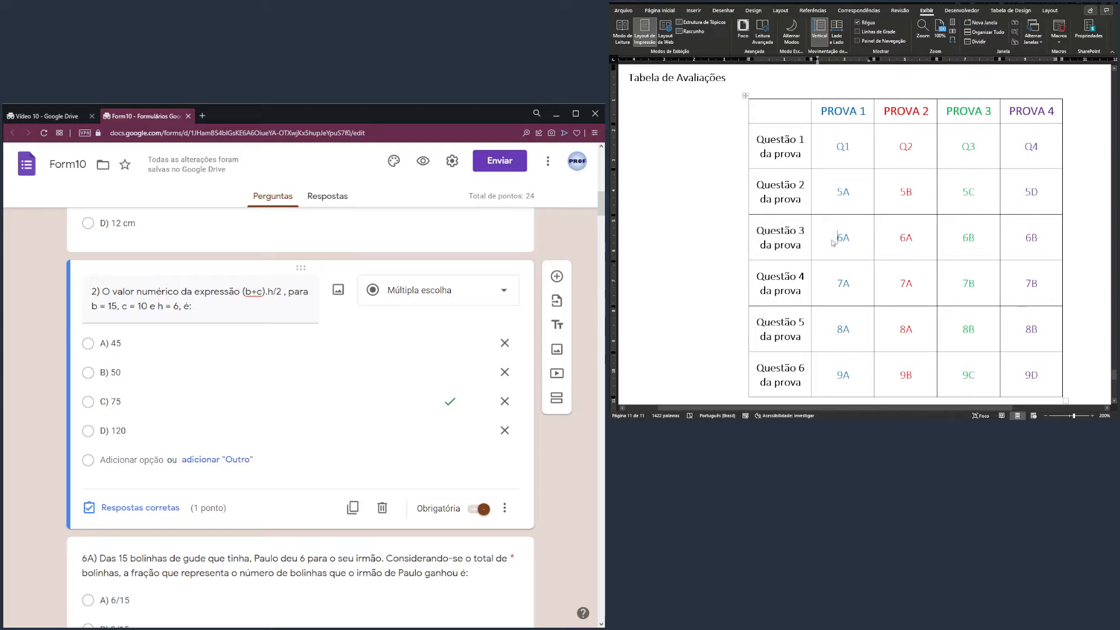
{"action": "scroll", "coordinate": [504, 403], "scroll_direction": "down", "scroll_amount": 3}
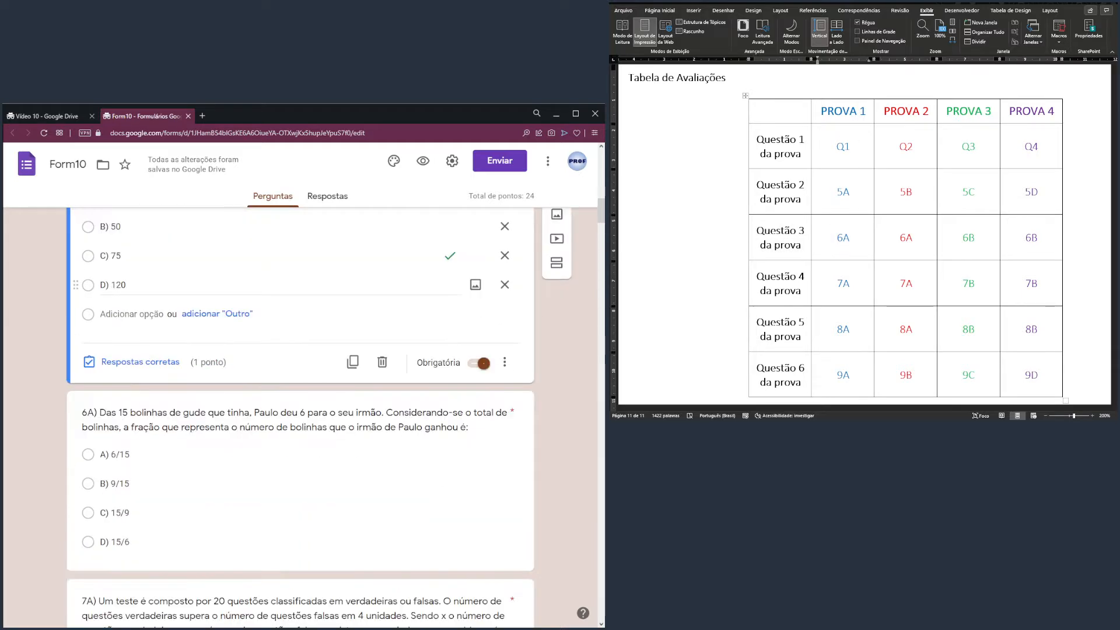
{"action": "left_click", "coordinate": [94, 366]}
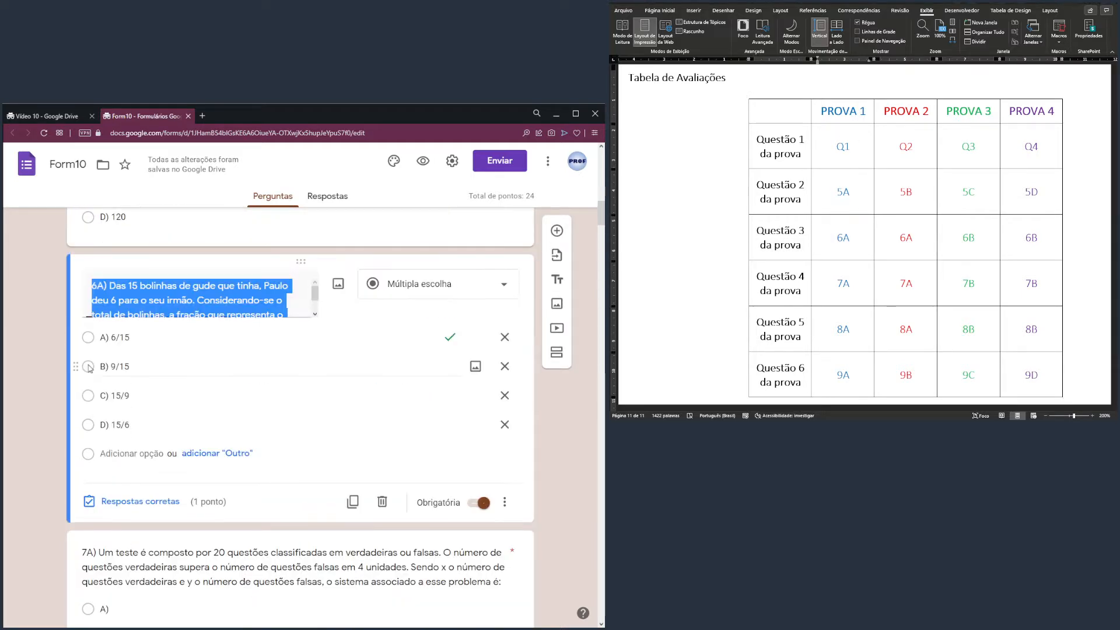
{"action": "left_click", "coordinate": [93, 366]}
{"action": "left_click", "coordinate": [105, 289]}
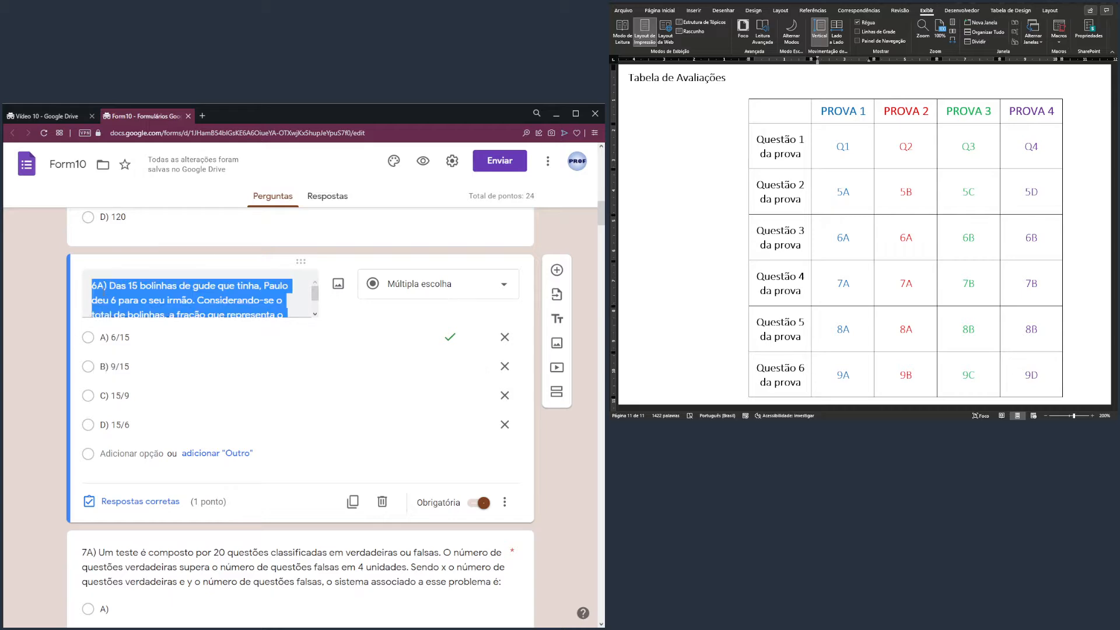
{"action": "left_click", "coordinate": [105, 288]}
{"action": "key", "text": "BackSpace"}
{"action": "key", "text": "BackSpace"}
{"action": "type", "text": "3"}
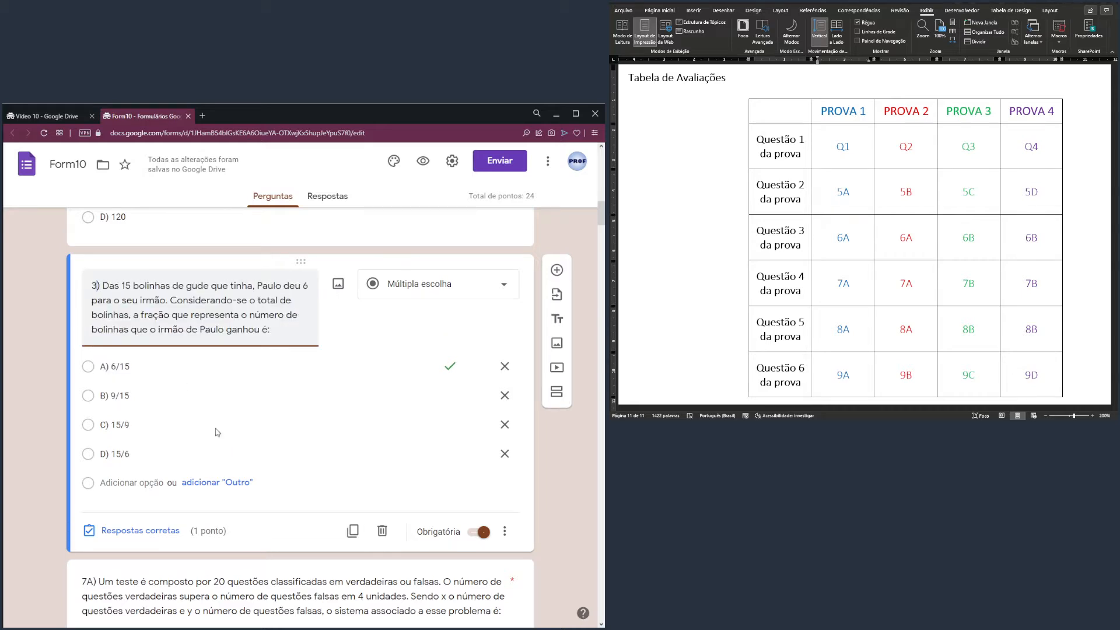
- Renumber question 7A as 4
{"action": "scroll", "coordinate": [217, 432], "scroll_direction": "down", "scroll_amount": 3}
{"action": "left_click", "coordinate": [91, 391]}
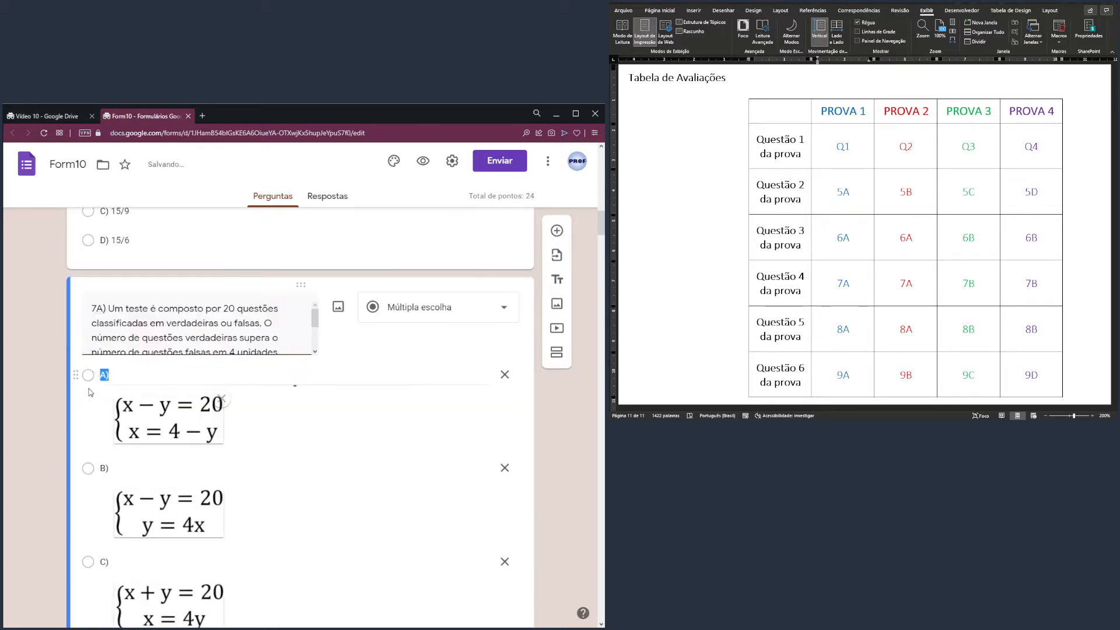
{"action": "key", "text": "ctrl+a"}
{"action": "key", "text": "Home"}
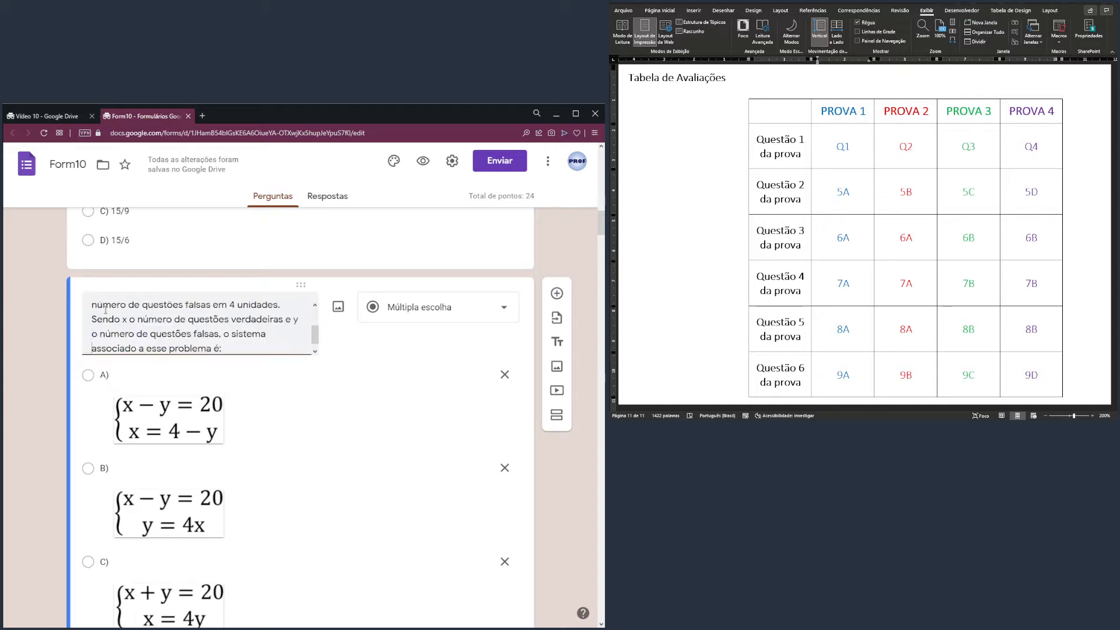
{"action": "key", "text": "Up"}
{"action": "key", "text": "Up"}
{"action": "key", "text": "Up"}
{"action": "key", "text": "Up"}
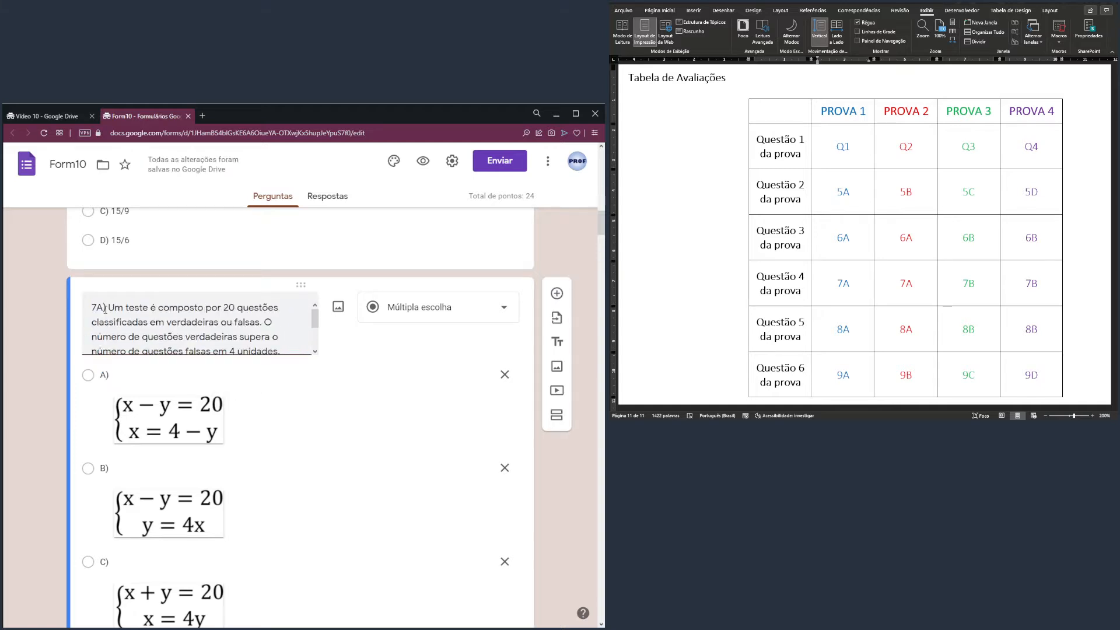
{"action": "type", "text": "4"}
{"action": "key", "text": "Delete"}
{"action": "key", "text": "Delete"}
- Renumber question 8A as 5
{"action": "scroll", "coordinate": [253, 442], "scroll_direction": "down", "scroll_amount": 3}
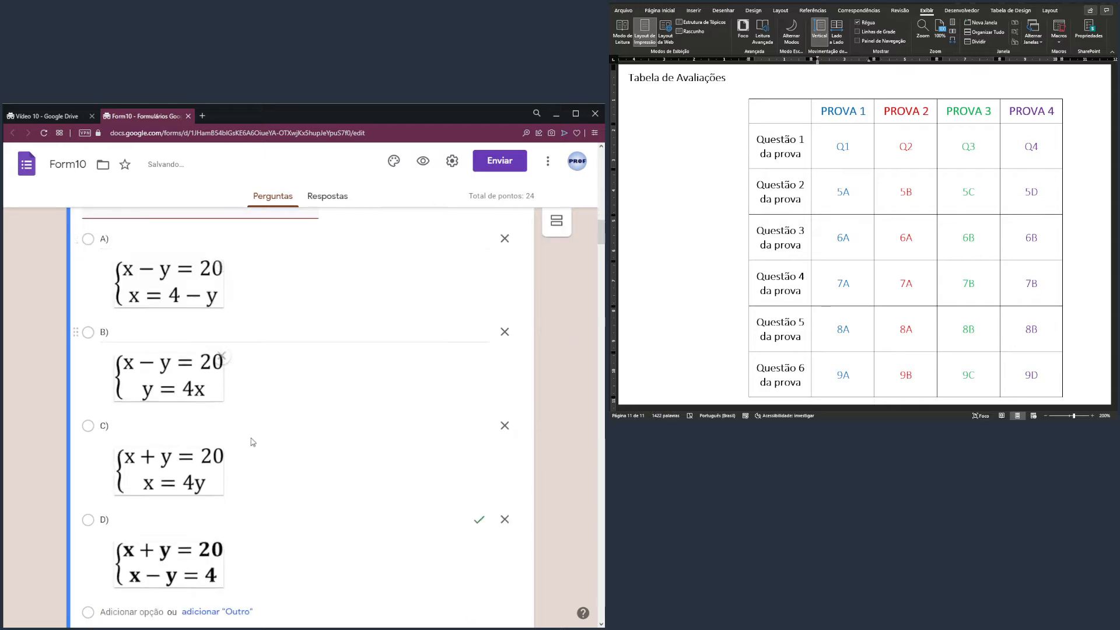
{"action": "scroll", "coordinate": [253, 442], "scroll_direction": "down", "scroll_amount": 8}
{"action": "left_click", "coordinate": [133, 372]}
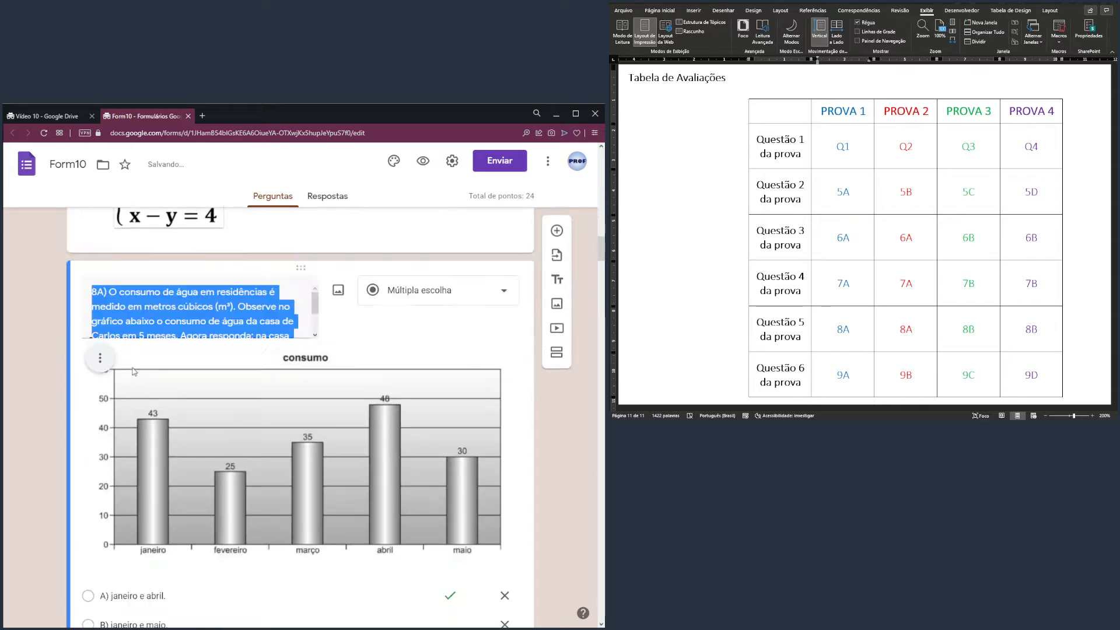
{"action": "left_click", "coordinate": [97, 292]}
{"action": "key", "text": "BackSpace"}
{"action": "key", "text": "Delete"}
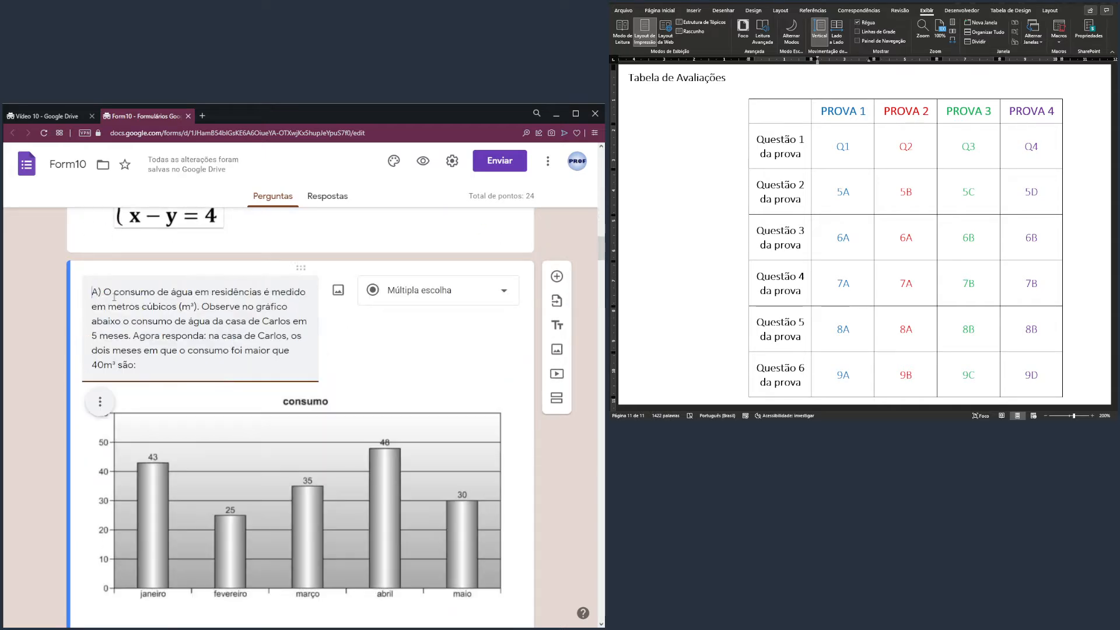
{"action": "type", "text": "5"}
- Replace the 9A prefix on the block-volume question with 6 and review the result
{"action": "scroll", "coordinate": [190, 380], "scroll_direction": "down", "scroll_amount": 9}
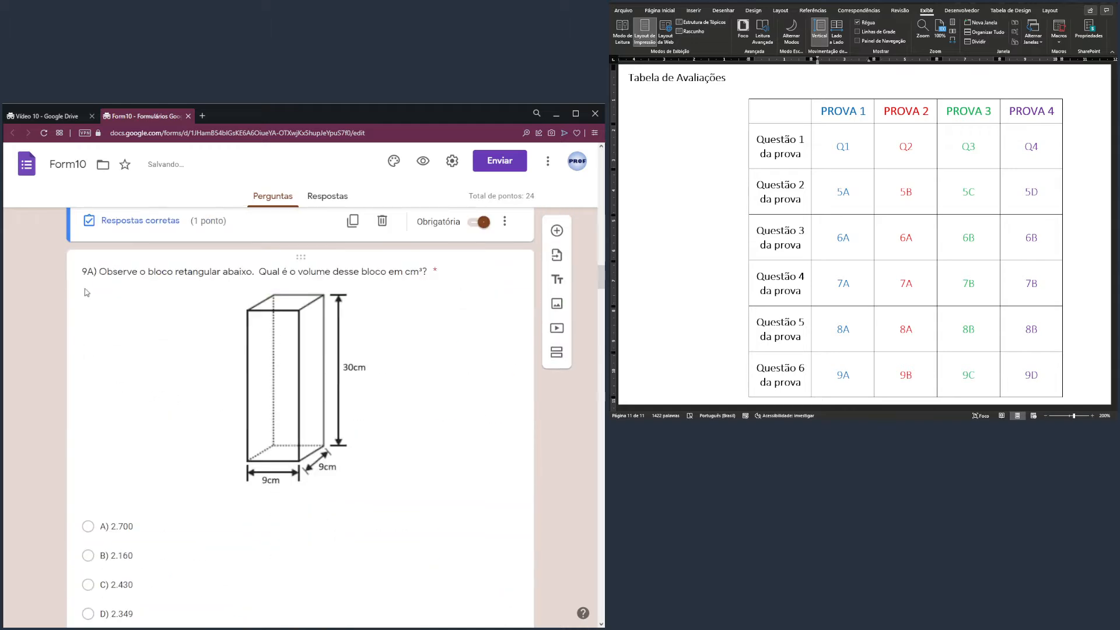
{"action": "left_click", "coordinate": [86, 272]}
{"action": "scroll", "coordinate": [107, 294], "scroll_direction": "up", "scroll_amount": 1}
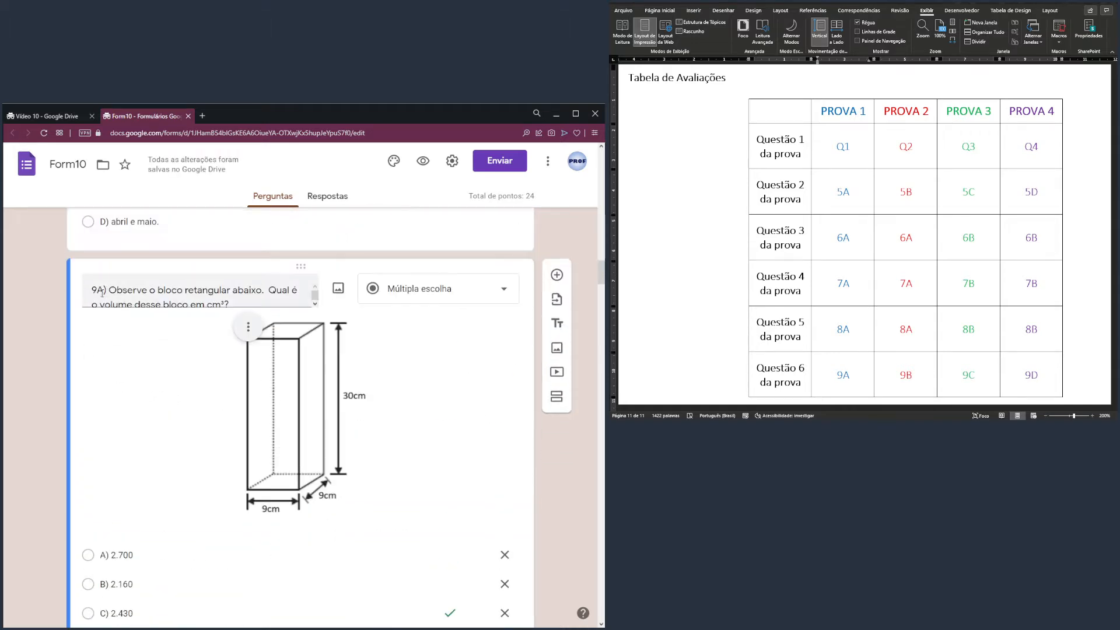
{"action": "left_click", "coordinate": [106, 295]}
{"action": "key", "text": "Left"}
{"action": "key", "text": "Delete"}
{"action": "key", "text": "Delete"}
{"action": "type", "text": "6"}
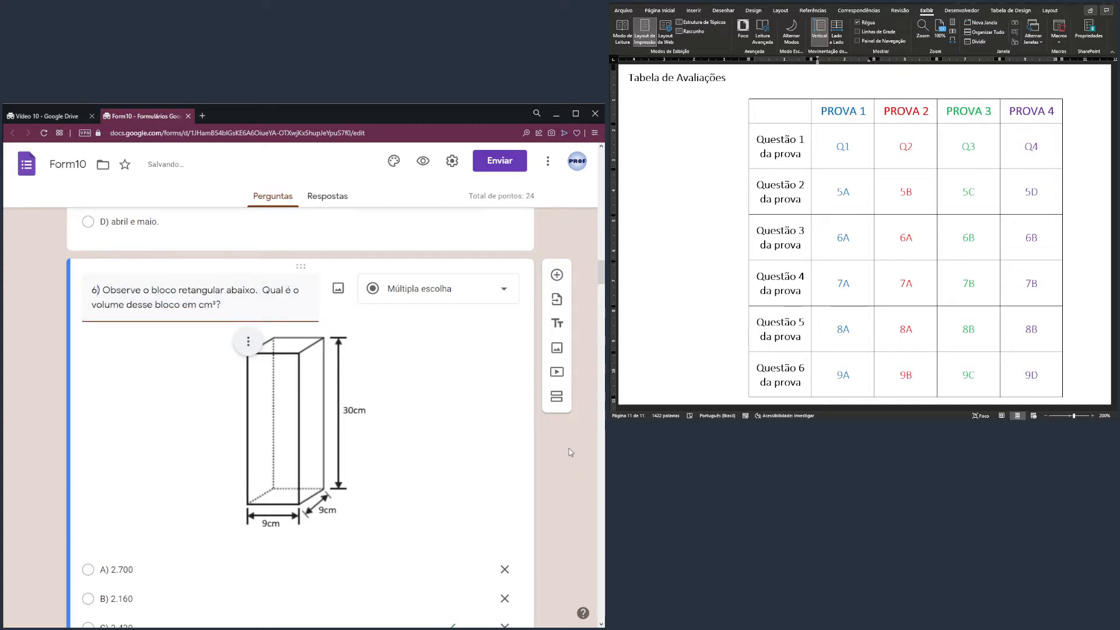
{"action": "scroll", "coordinate": [570, 455], "scroll_direction": "up", "scroll_amount": 15}
{"action": "scroll", "coordinate": [568, 470], "scroll_direction": "down", "scroll_amount": 7}
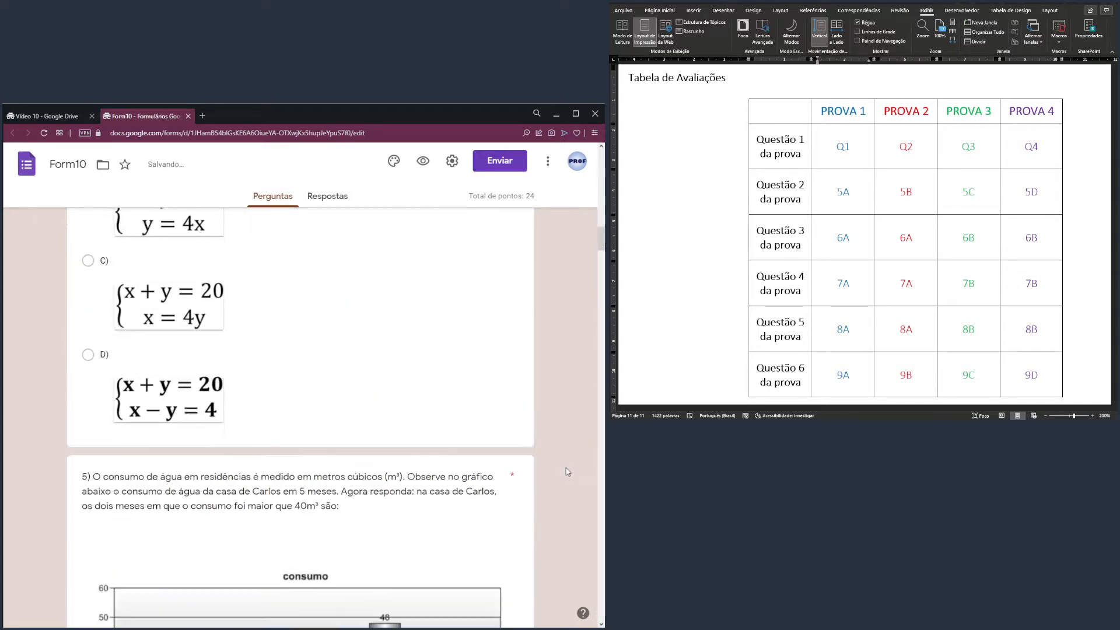
{"action": "scroll", "coordinate": [569, 472], "scroll_direction": "down", "scroll_amount": 8}
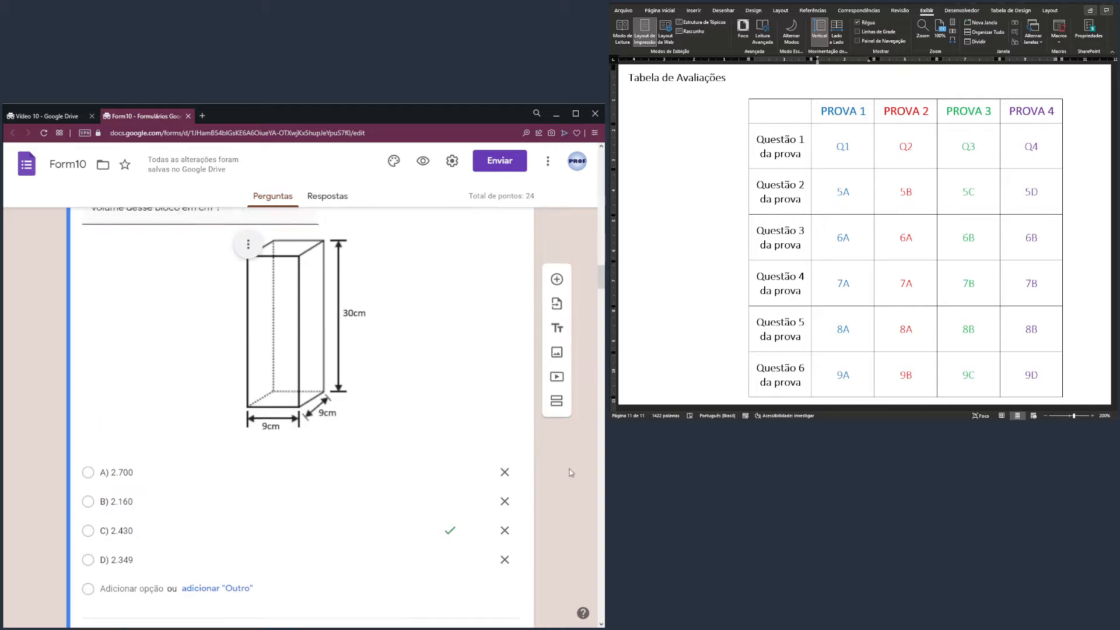
{"action": "scroll", "coordinate": [572, 473], "scroll_direction": "up", "scroll_amount": 1}
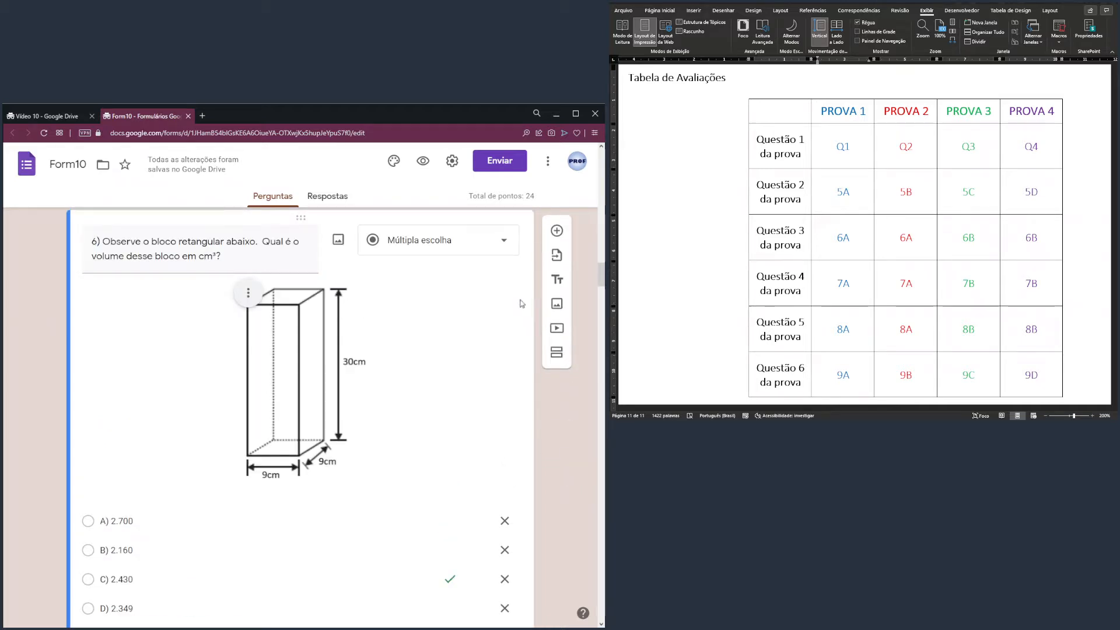
{"action": "left_click", "coordinate": [423, 168]}
{"action": "left_click", "coordinate": [153, 414]}
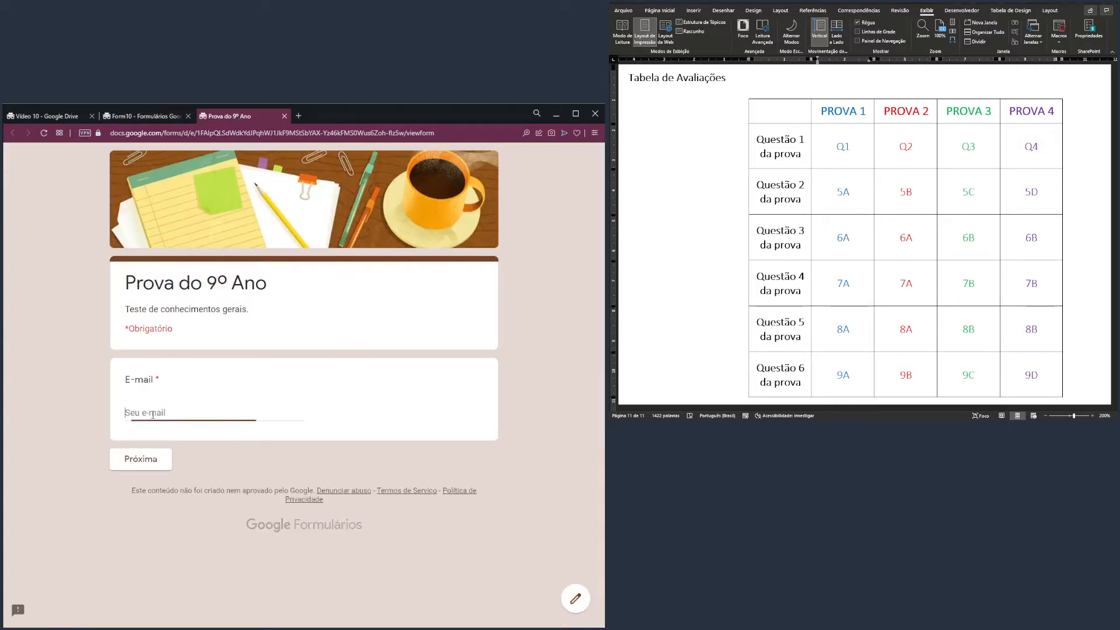
{"action": "type", "text": "jddhkasjhdkasdh@sjkd"}
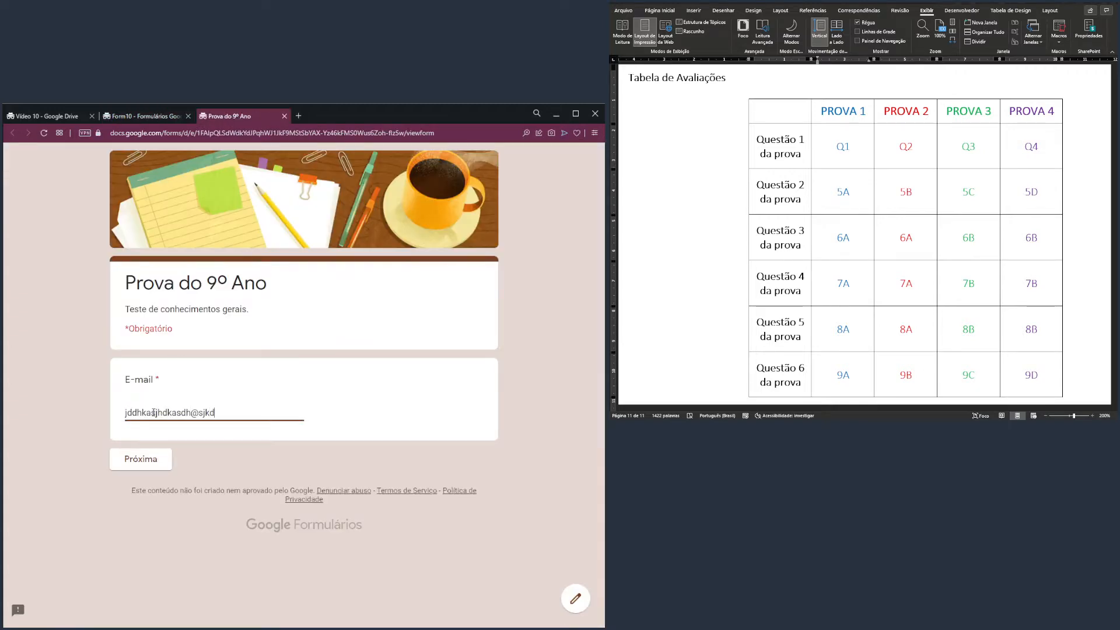
{"action": "type", "text": "jakashjdksdhad.com"}
{"action": "left_click", "coordinate": [135, 459]}
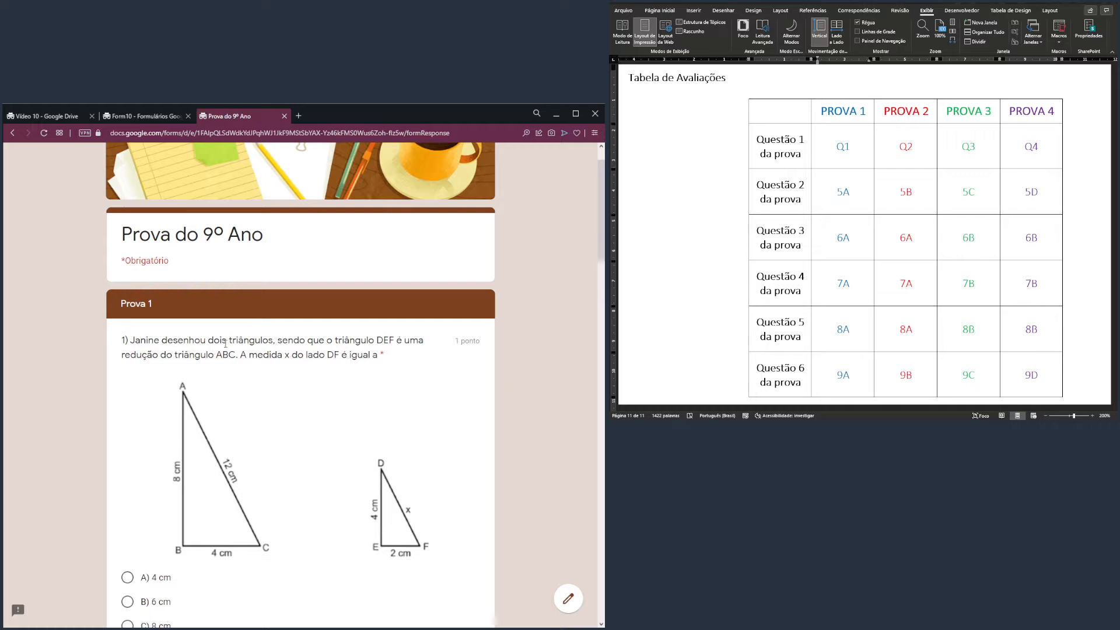
{"action": "left_click_drag", "start_coordinate": [122, 340], "coordinate": [308, 354]}
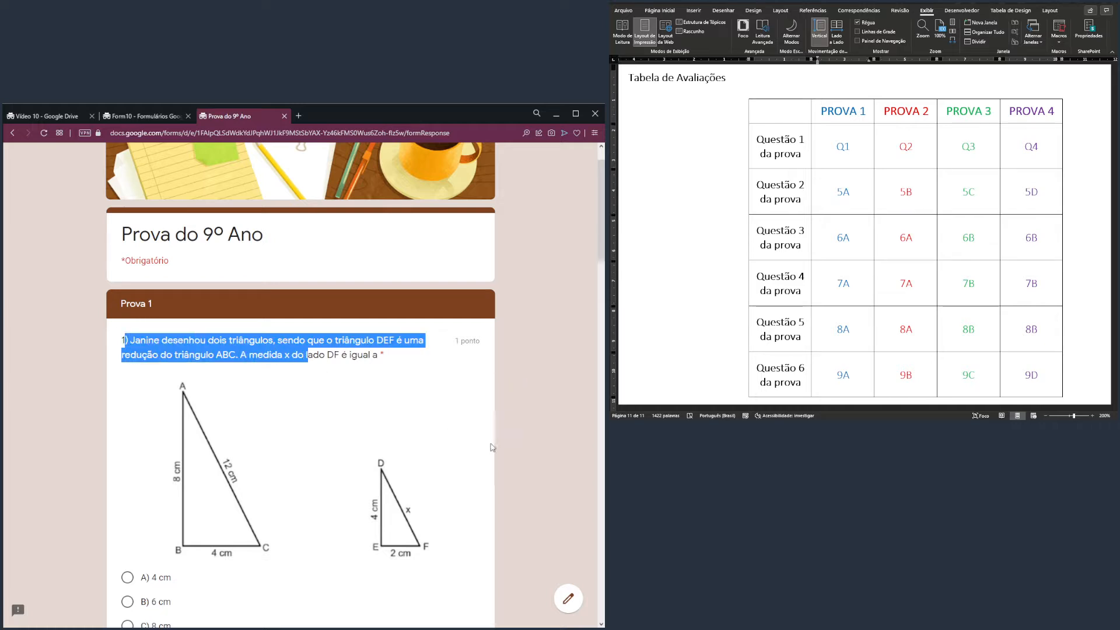
{"action": "scroll", "coordinate": [492, 456], "scroll_direction": "down", "scroll_amount": 3}
{"action": "scroll", "coordinate": [492, 456], "scroll_direction": "down", "scroll_amount": 2}
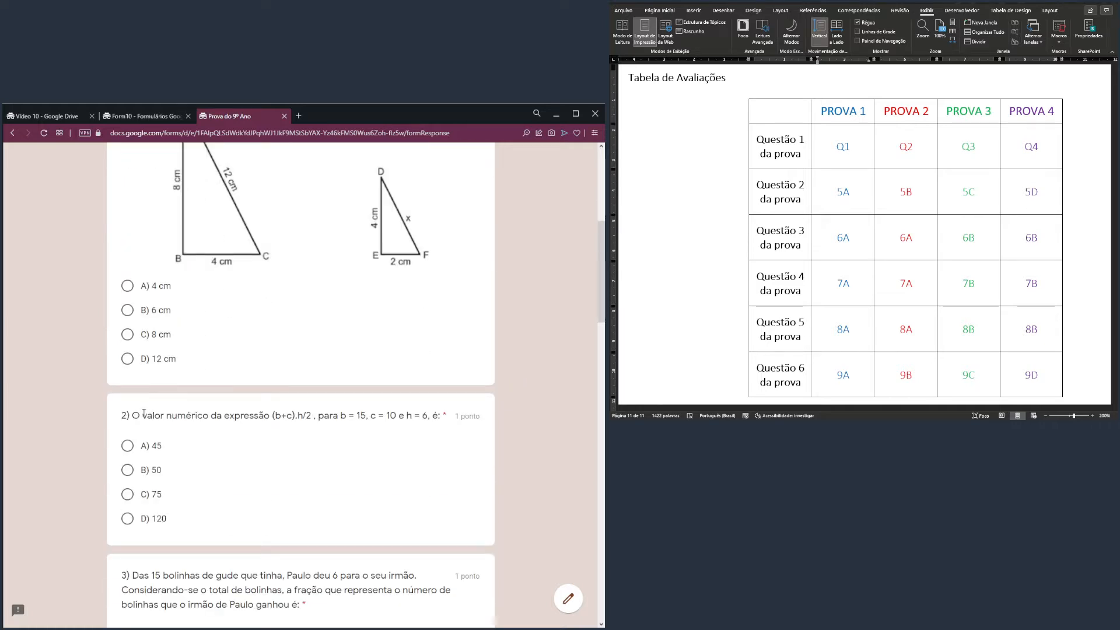
{"action": "left_click_drag", "start_coordinate": [146, 416], "coordinate": [312, 415]}
{"action": "scroll", "coordinate": [449, 452], "scroll_direction": "down", "scroll_amount": 4}
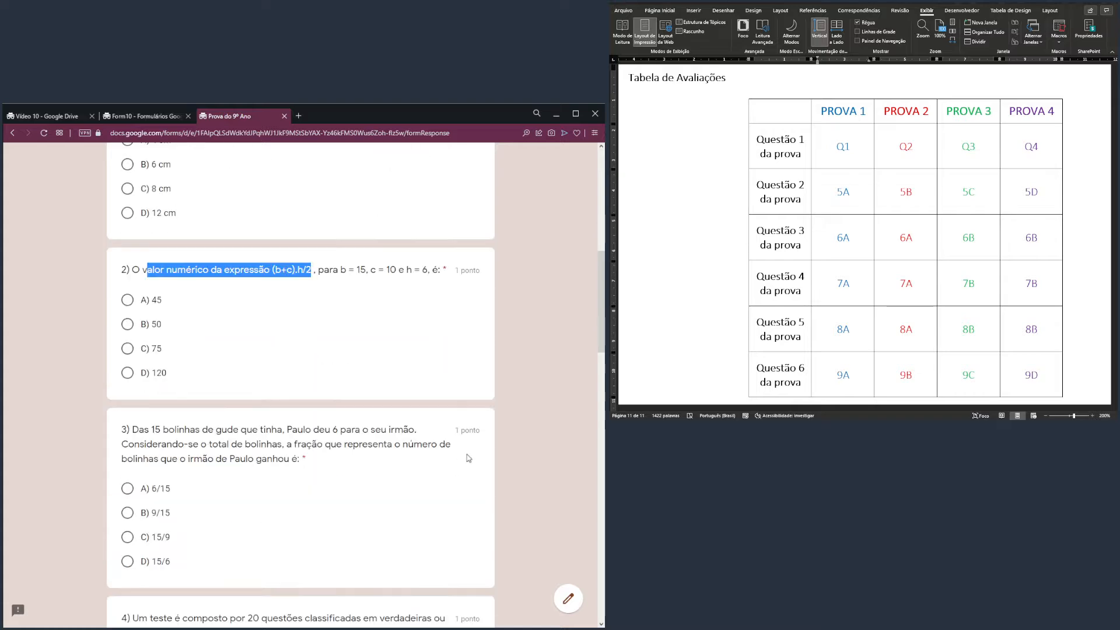
{"action": "left_click_drag", "start_coordinate": [152, 333], "coordinate": [306, 348]}
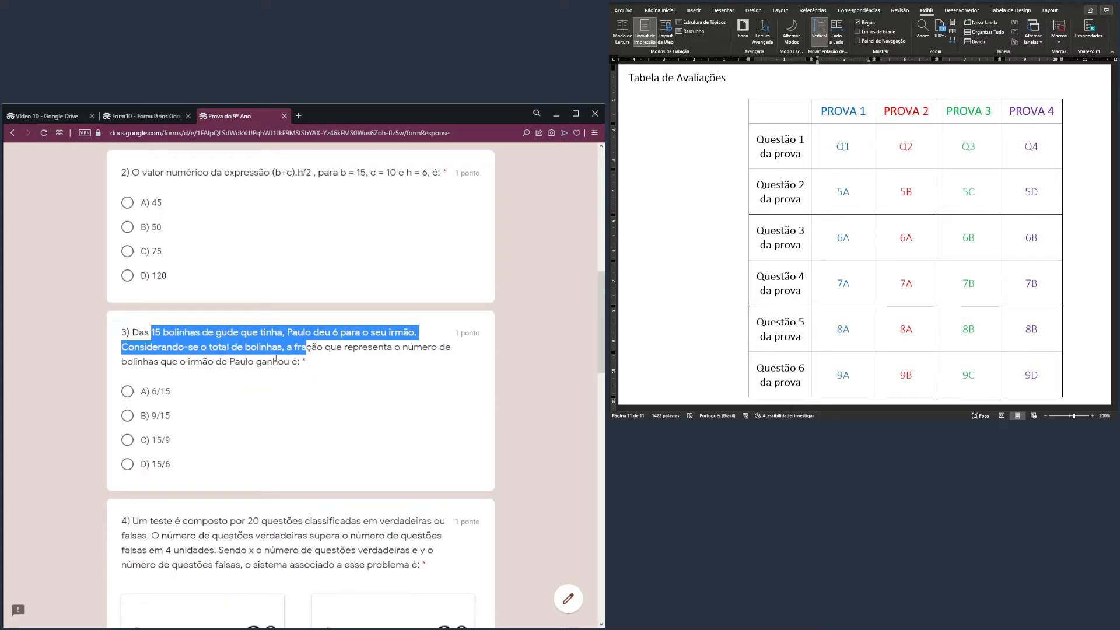
{"action": "scroll", "coordinate": [419, 403], "scroll_direction": "down", "scroll_amount": 3}
{"action": "left_click_drag", "start_coordinate": [128, 327], "coordinate": [350, 356]}
{"action": "scroll", "coordinate": [530, 412], "scroll_direction": "down", "scroll_amount": 4}
{"action": "scroll", "coordinate": [530, 412], "scroll_direction": "down", "scroll_amount": 4}
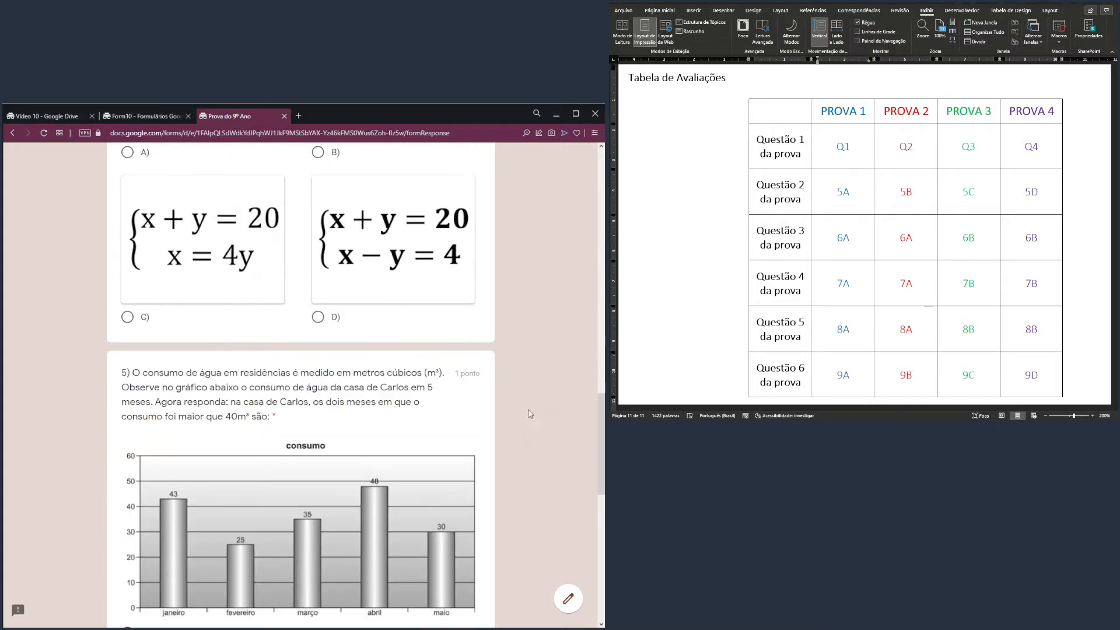
{"action": "left_click_drag", "start_coordinate": [139, 279], "coordinate": [264, 290]}
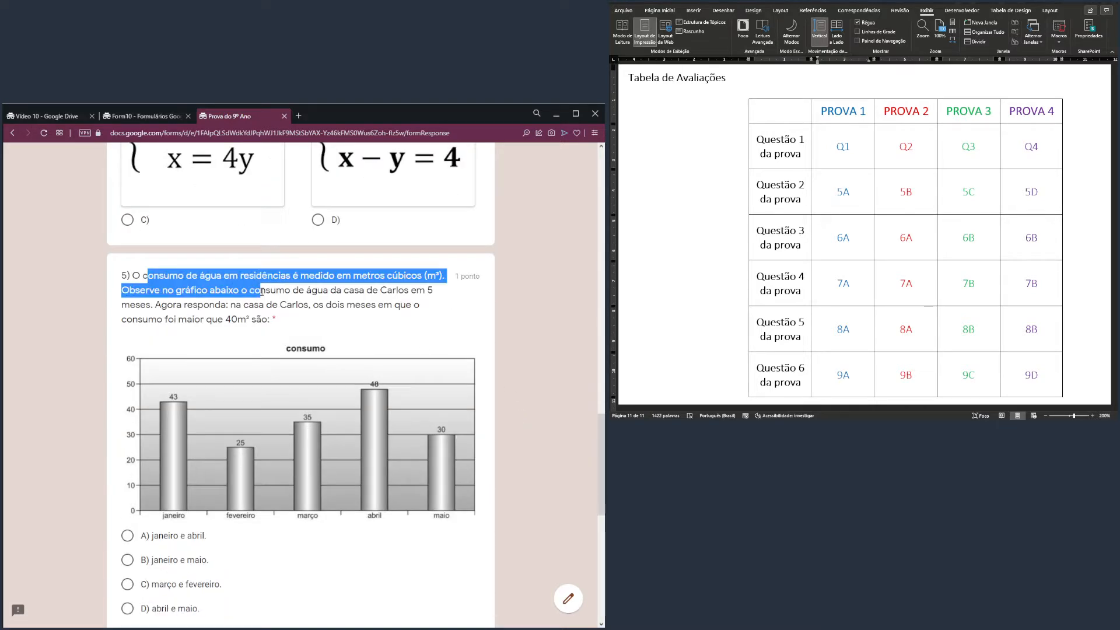
{"action": "scroll", "coordinate": [549, 400], "scroll_direction": "down", "scroll_amount": 3}
{"action": "scroll", "coordinate": [548, 401], "scroll_direction": "down", "scroll_amount": 3}
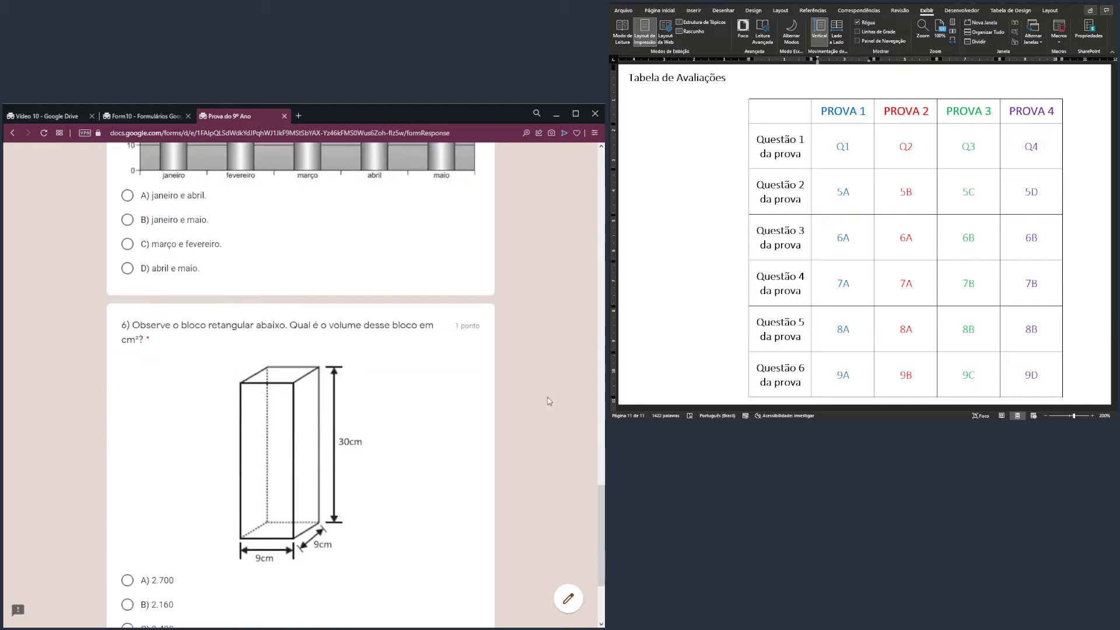
{"action": "left_click_drag", "start_coordinate": [147, 276], "coordinate": [193, 293]}
{"action": "left_click", "coordinate": [572, 378]}
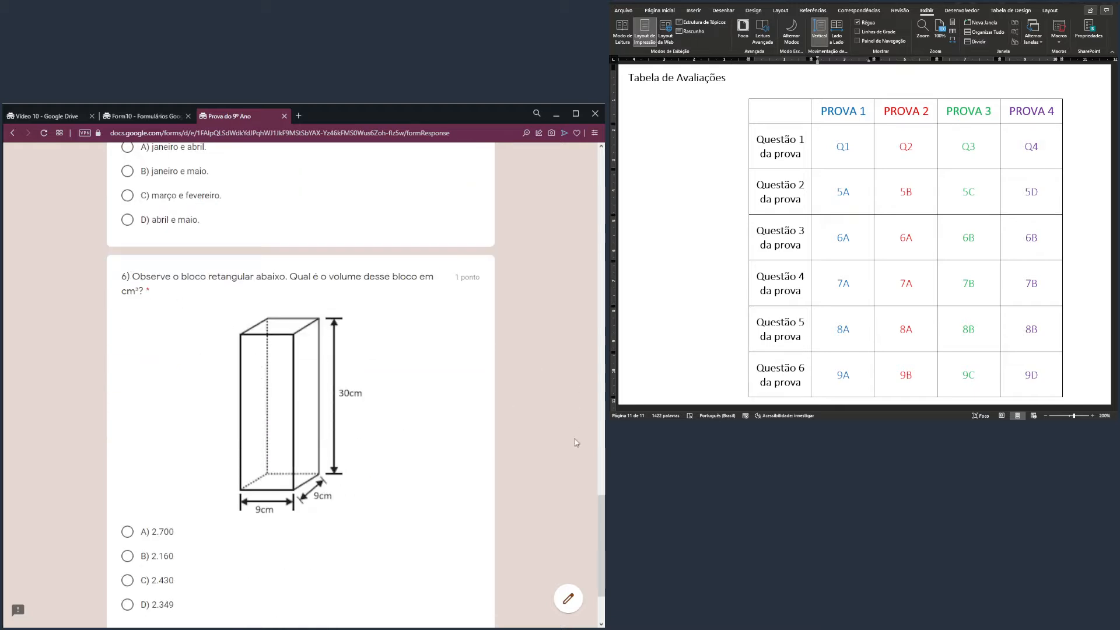
{"action": "left_click_drag", "start_coordinate": [600, 514], "coordinate": [600, 165]}
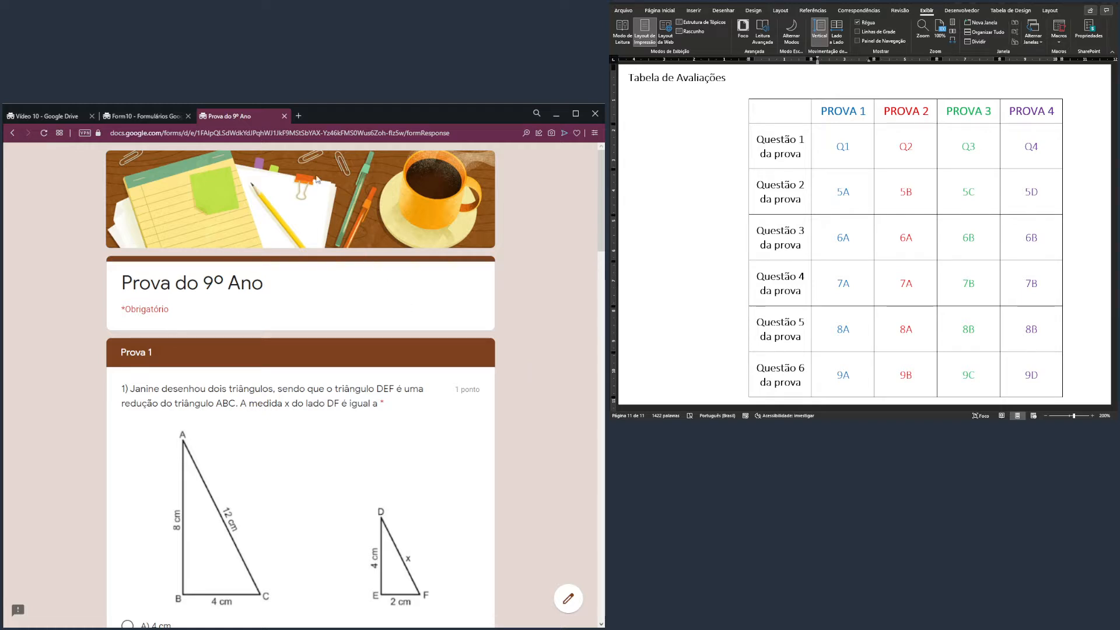
{"action": "left_click", "coordinate": [285, 117]}
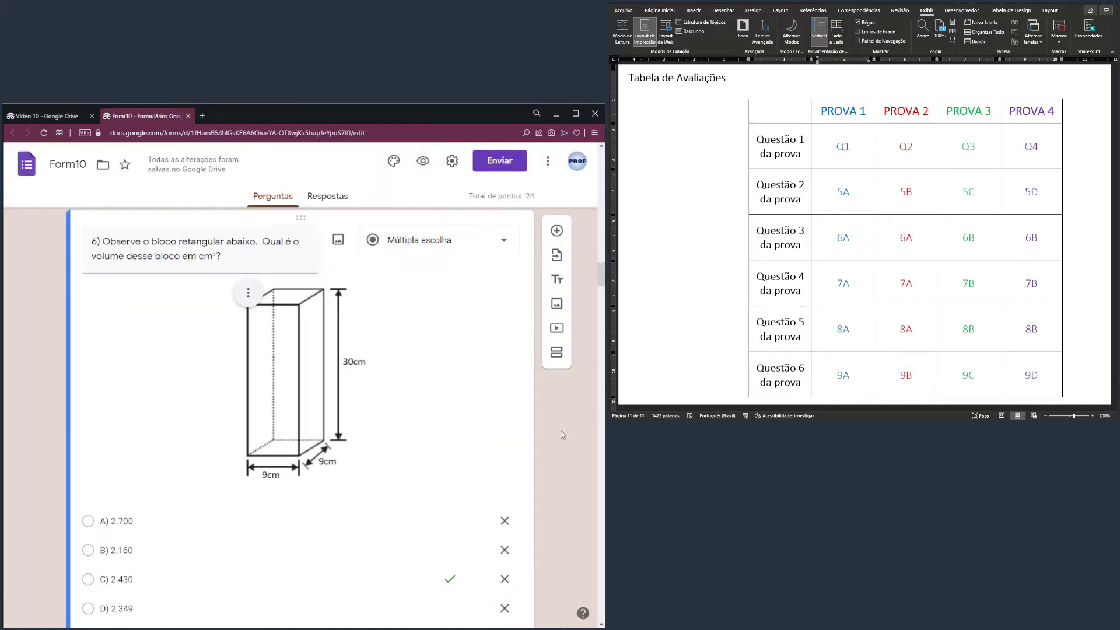
- Renumber Prova 2's question 5B as 2
{"action": "scroll", "coordinate": [562, 437], "scroll_direction": "down", "scroll_amount": 1}
{"action": "scroll", "coordinate": [562, 436], "scroll_direction": "down", "scroll_amount": 8}
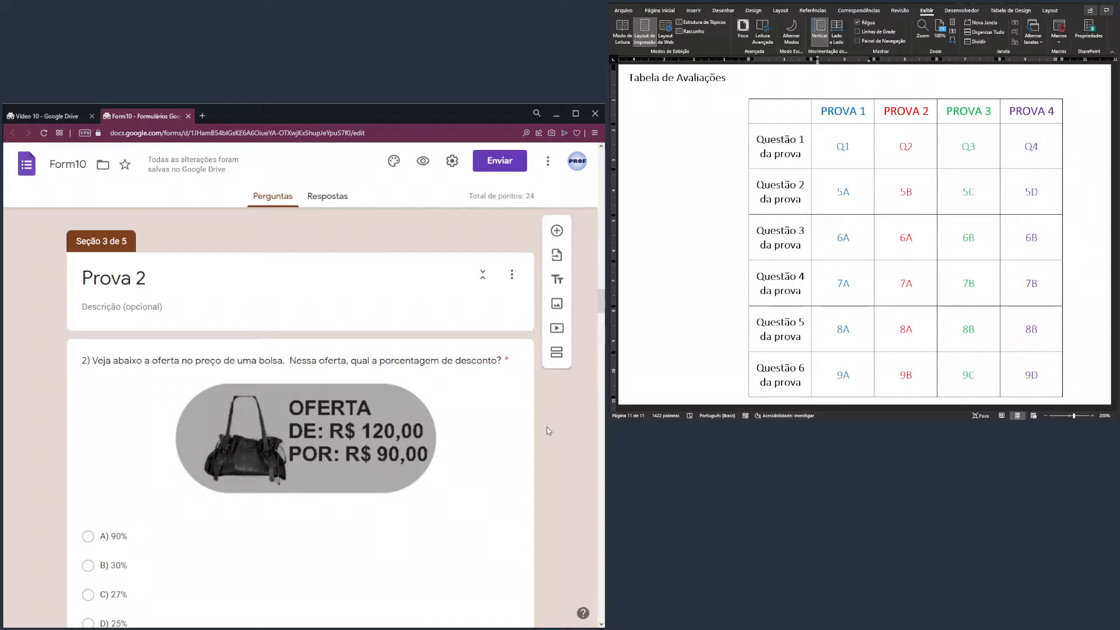
{"action": "left_click", "coordinate": [118, 350]}
{"action": "left_click", "coordinate": [93, 282]}
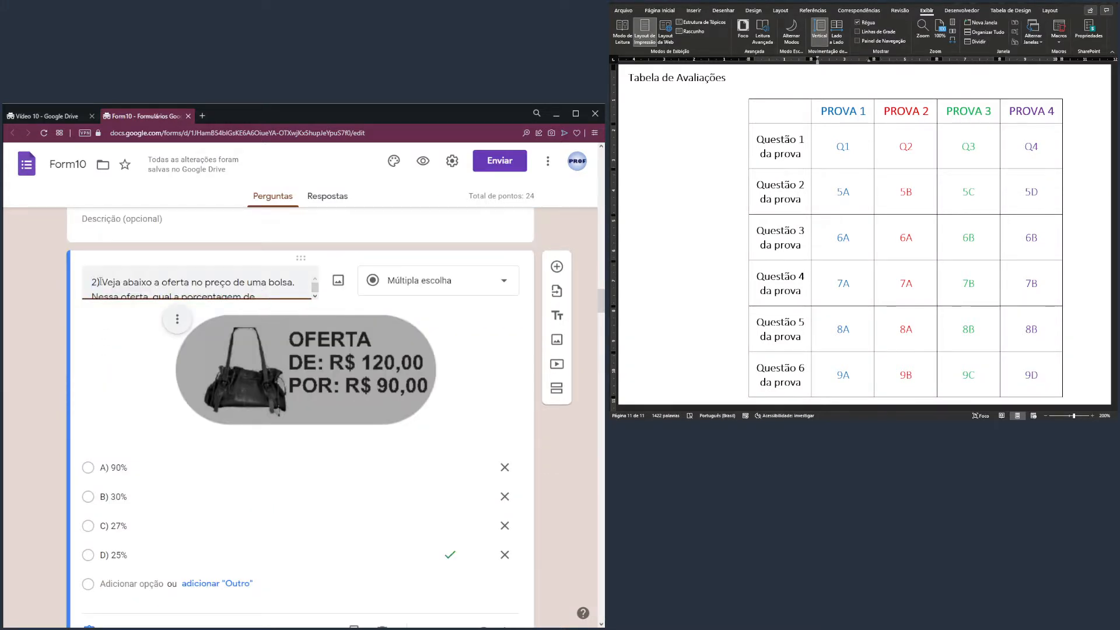
{"action": "scroll", "coordinate": [151, 383], "scroll_direction": "down", "scroll_amount": 5}
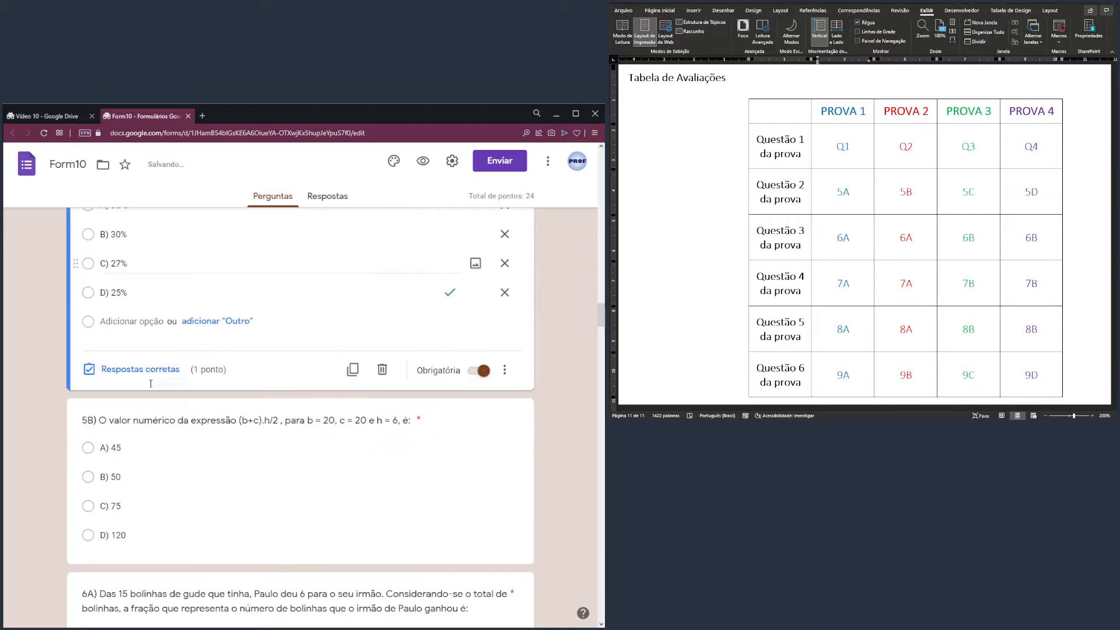
{"action": "left_click", "coordinate": [117, 411]}
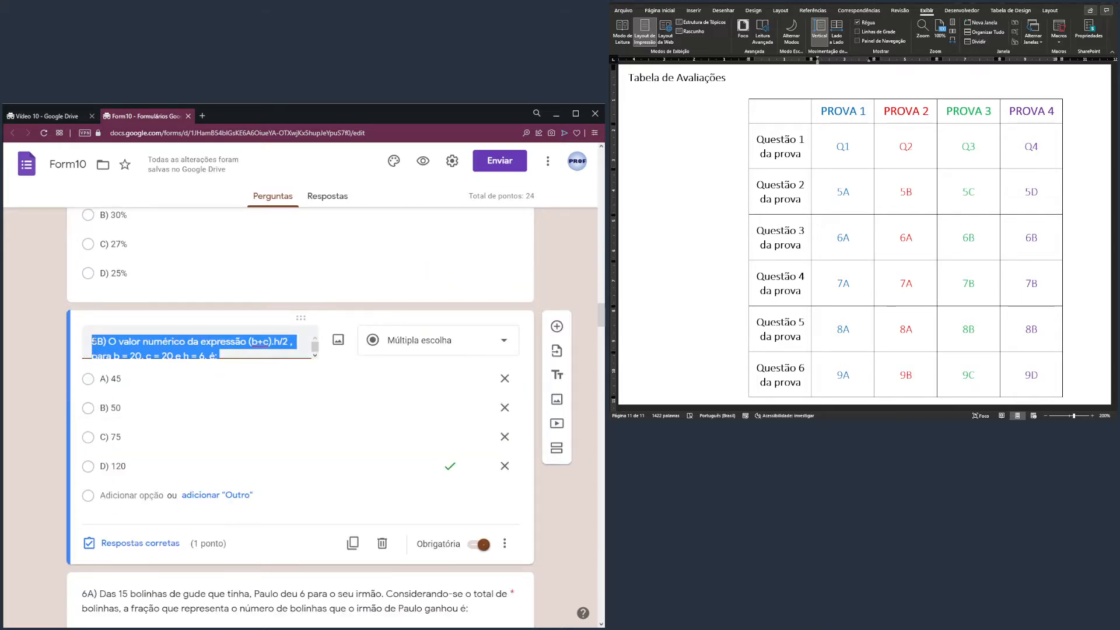
{"action": "left_click", "coordinate": [104, 340]}
{"action": "key", "text": "BackSpace"}
{"action": "key", "text": "BackSpace"}
{"action": "type", "text": "2"}
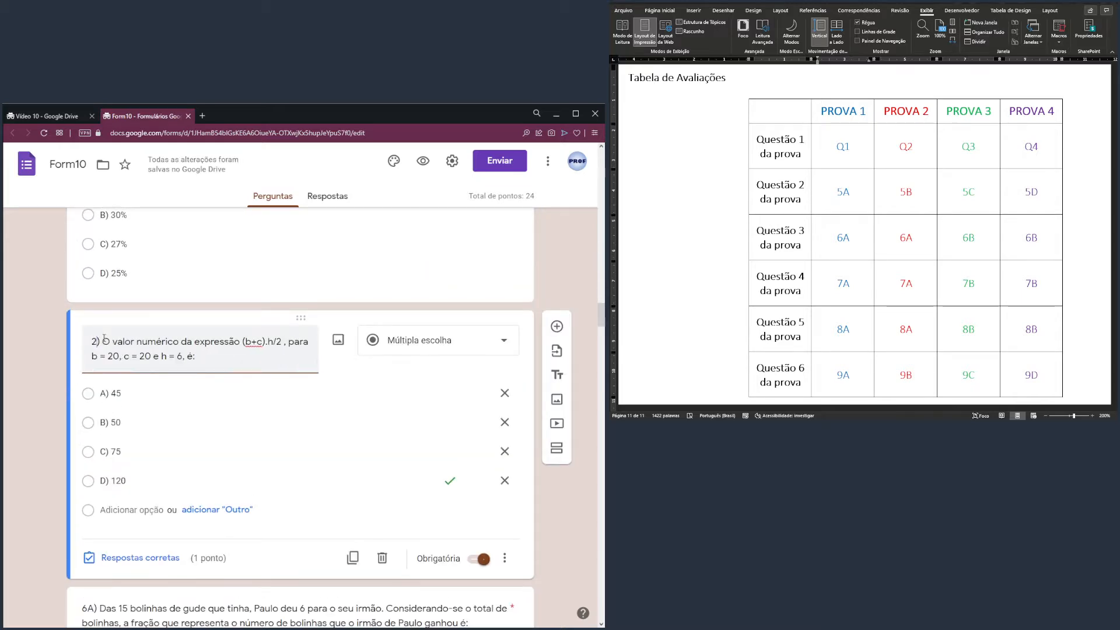
- Renumber question 6A as 3
{"action": "scroll", "coordinate": [104, 339], "scroll_direction": "down", "scroll_amount": 4}
{"action": "left_click", "coordinate": [108, 370]}
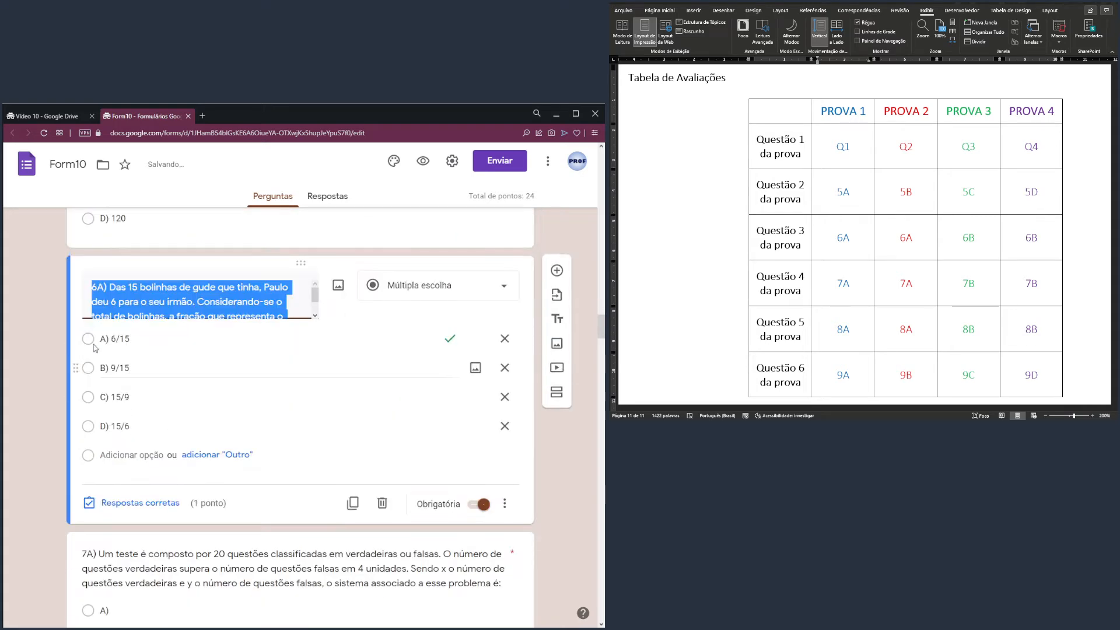
{"action": "left_click", "coordinate": [98, 287]}
{"action": "key", "text": "BackSpace"}
{"action": "key", "text": "BackSpace"}
{"action": "type", "text": "3"}
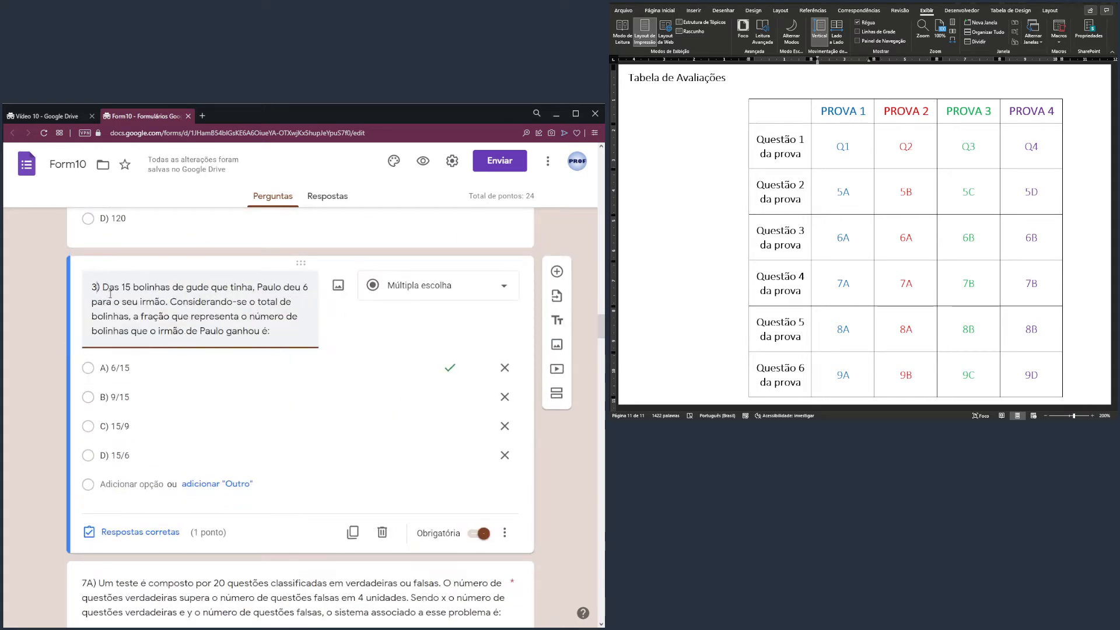
- Renumber question 7A as 4
{"action": "scroll", "coordinate": [254, 359], "scroll_direction": "down", "scroll_amount": 4}
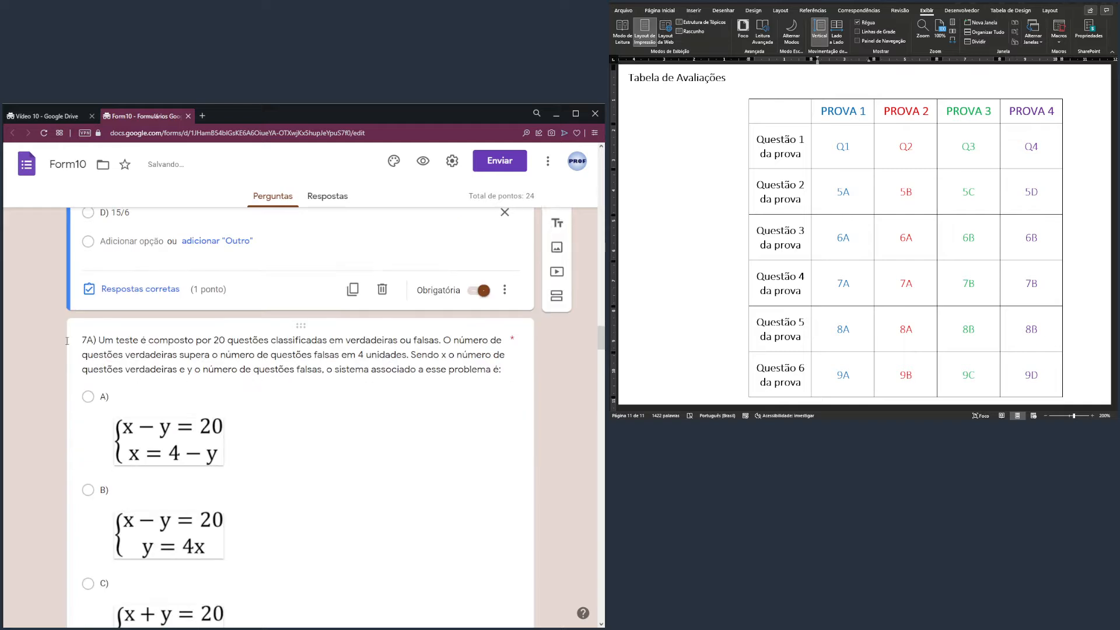
{"action": "left_click", "coordinate": [86, 340]}
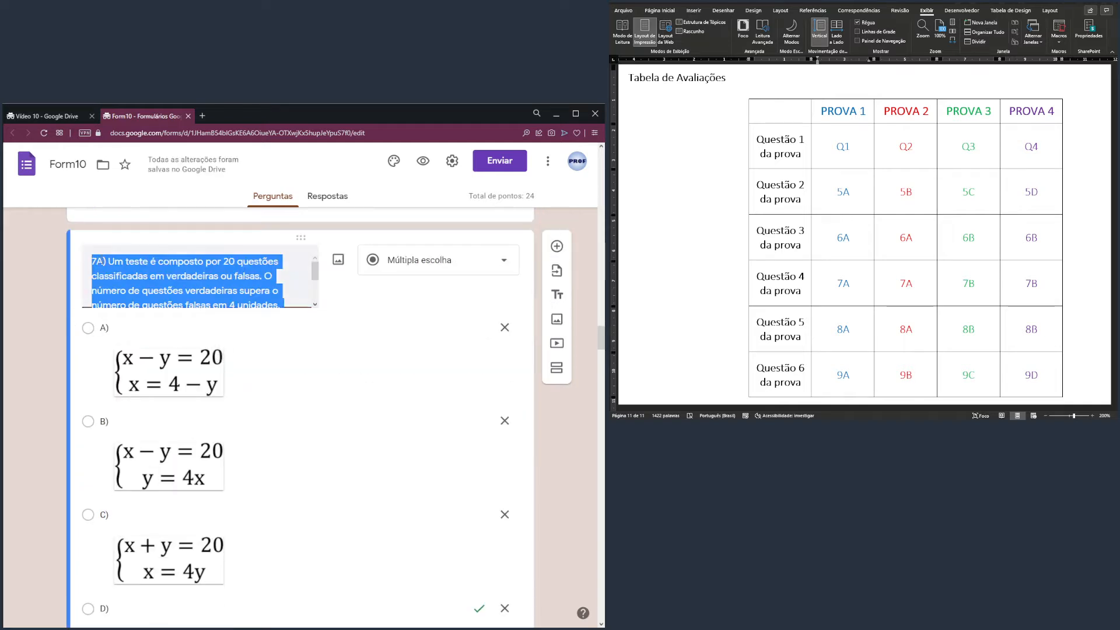
{"action": "left_click", "coordinate": [105, 262]}
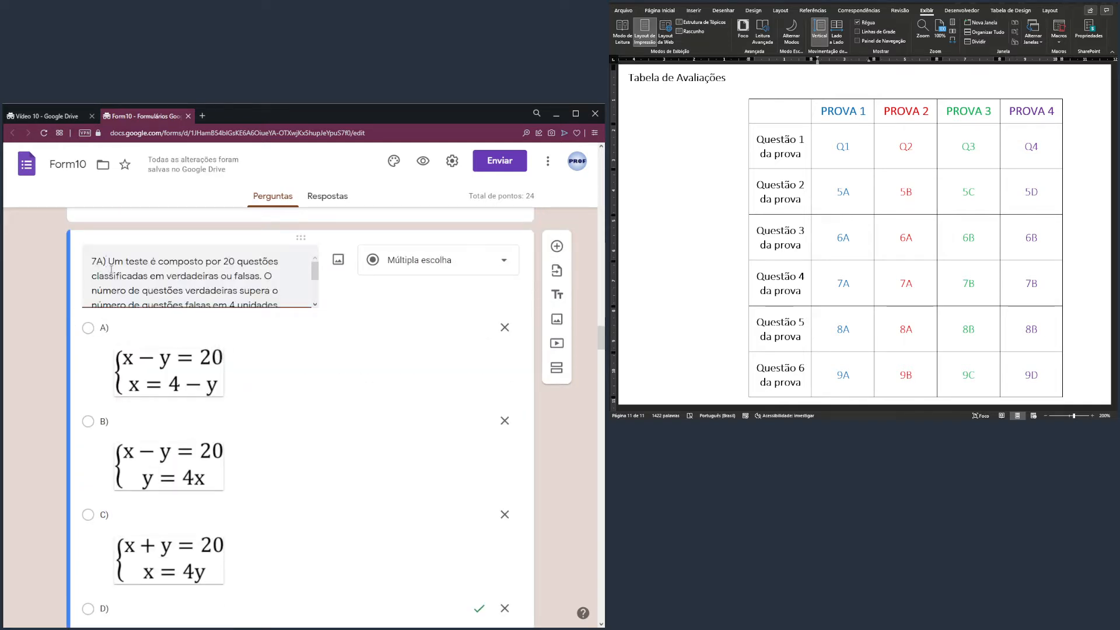
{"action": "key", "text": "BackSpace"}
{"action": "key", "text": "BackSpace"}
{"action": "type", "text": "4"}
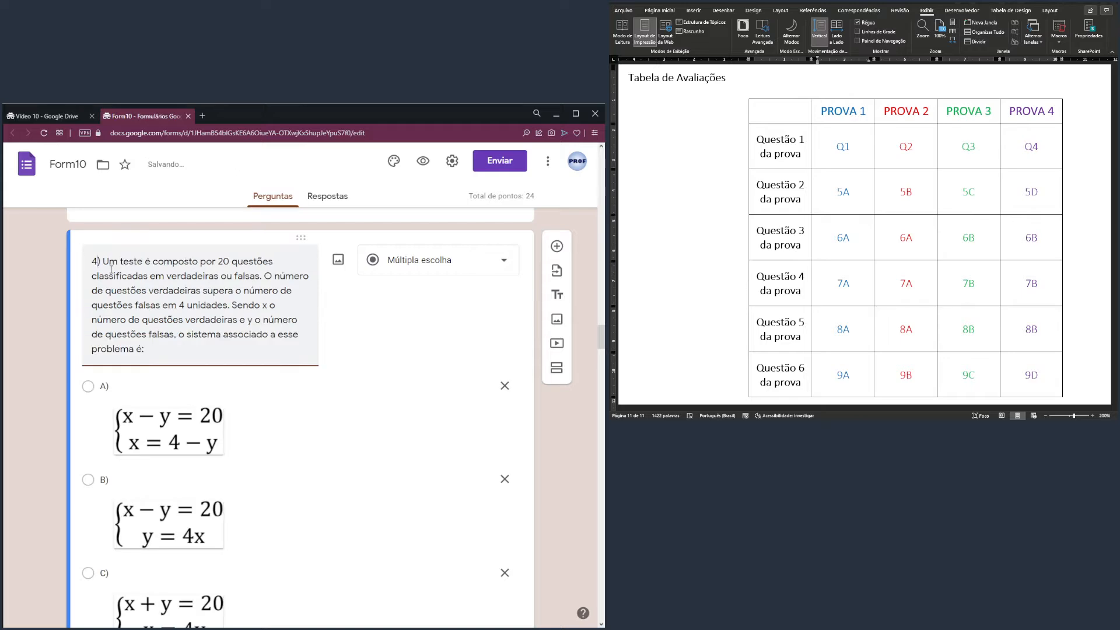
- Renumber question 8A as 5
{"action": "scroll", "coordinate": [291, 408], "scroll_direction": "down", "scroll_amount": 10}
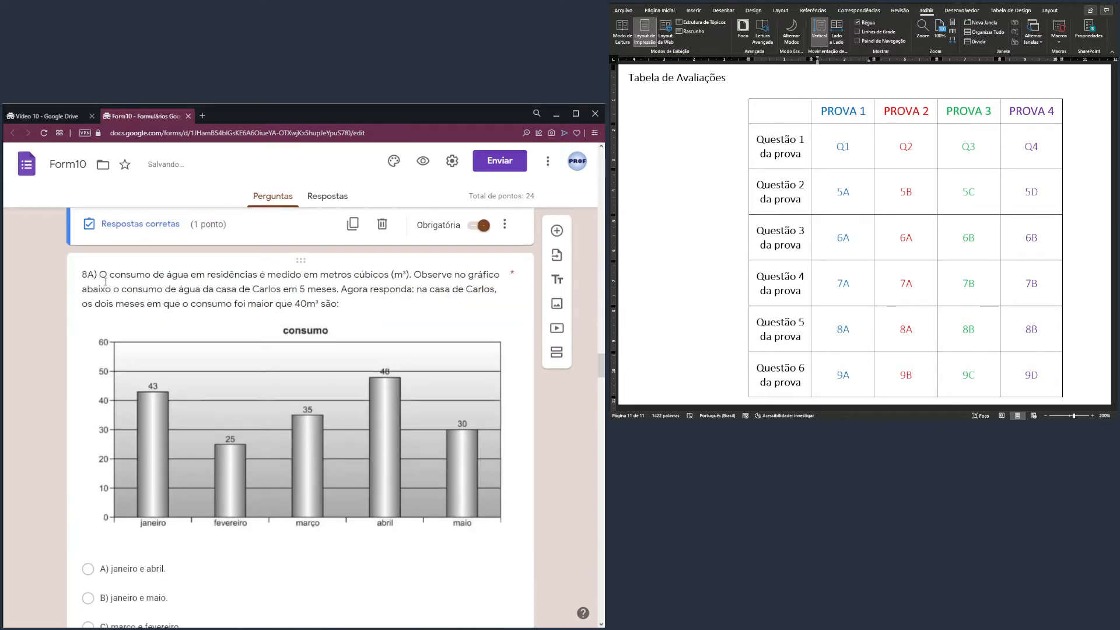
{"action": "left_click", "coordinate": [95, 279]}
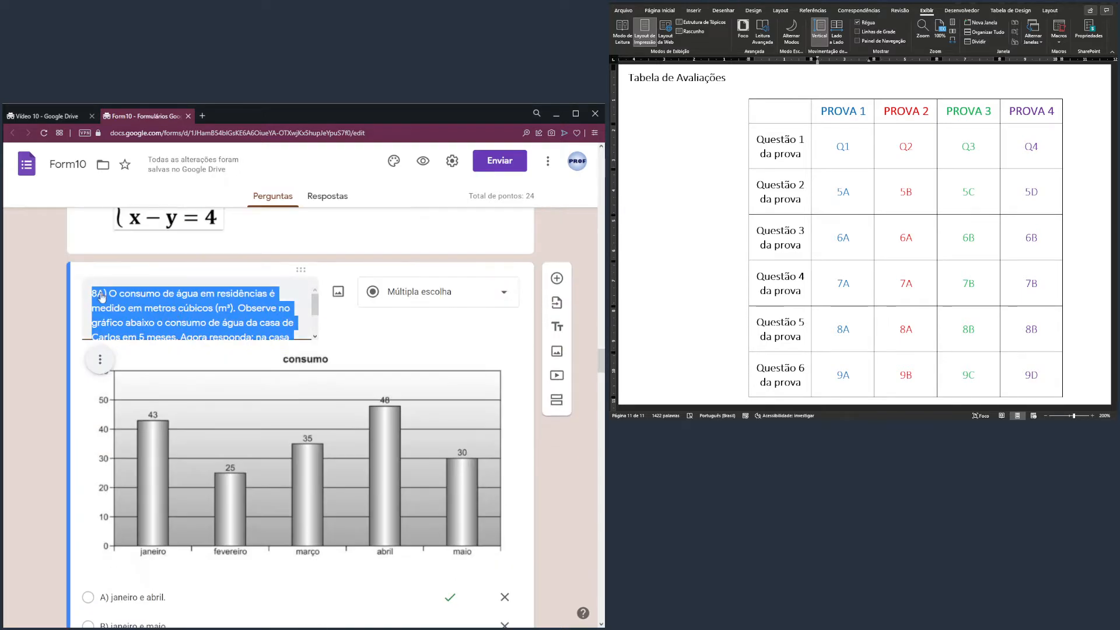
{"action": "left_click", "coordinate": [108, 295]}
{"action": "key", "text": "BackSpace"}
{"action": "key", "text": "BackSpace"}
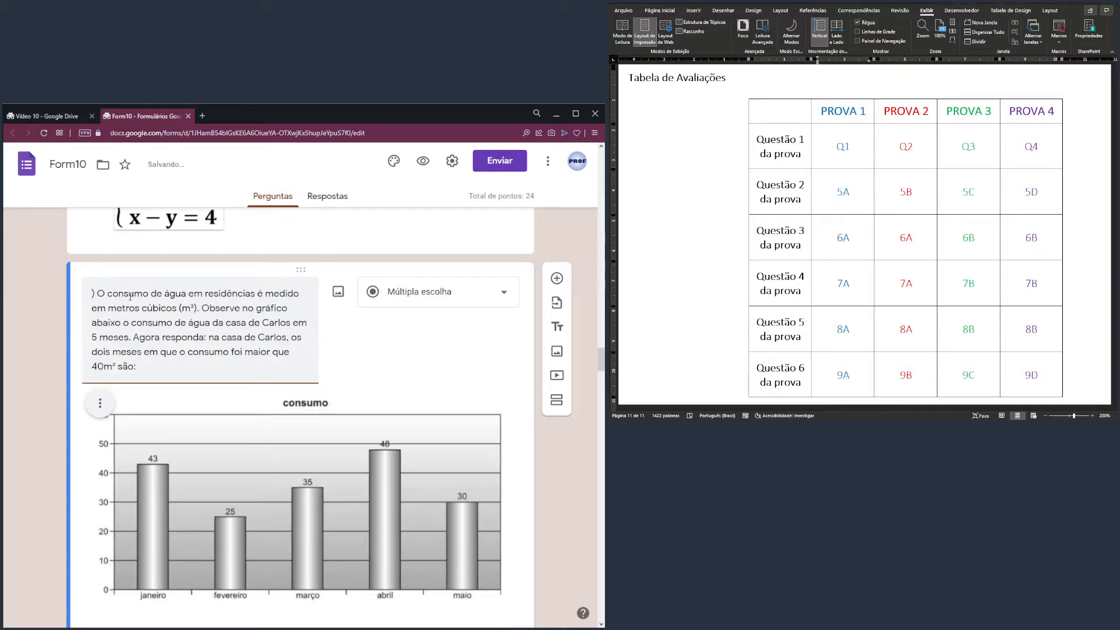
{"action": "type", "text": "5"}
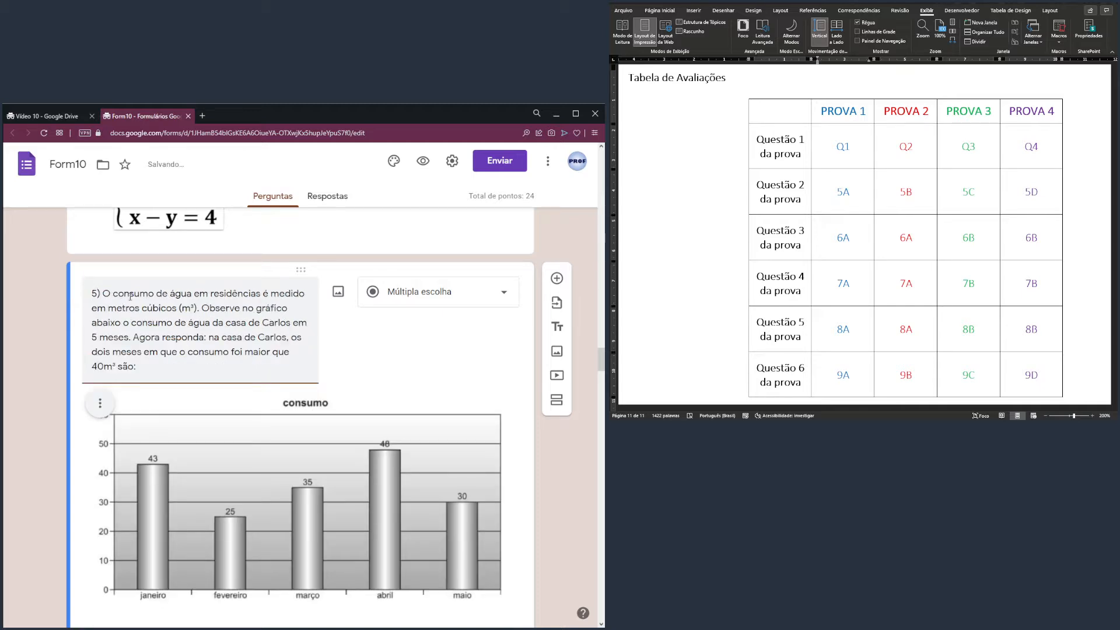
- Delete the old label from the block-volume question's title
{"action": "scroll", "coordinate": [137, 309], "scroll_direction": "down", "scroll_amount": 10}
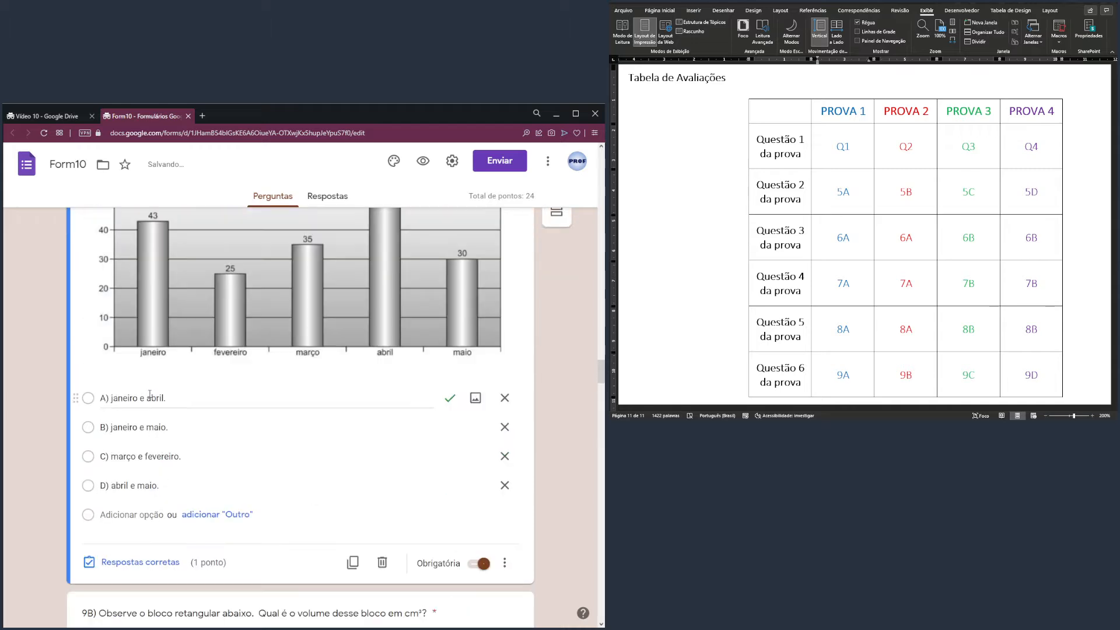
{"action": "left_click", "coordinate": [90, 318]}
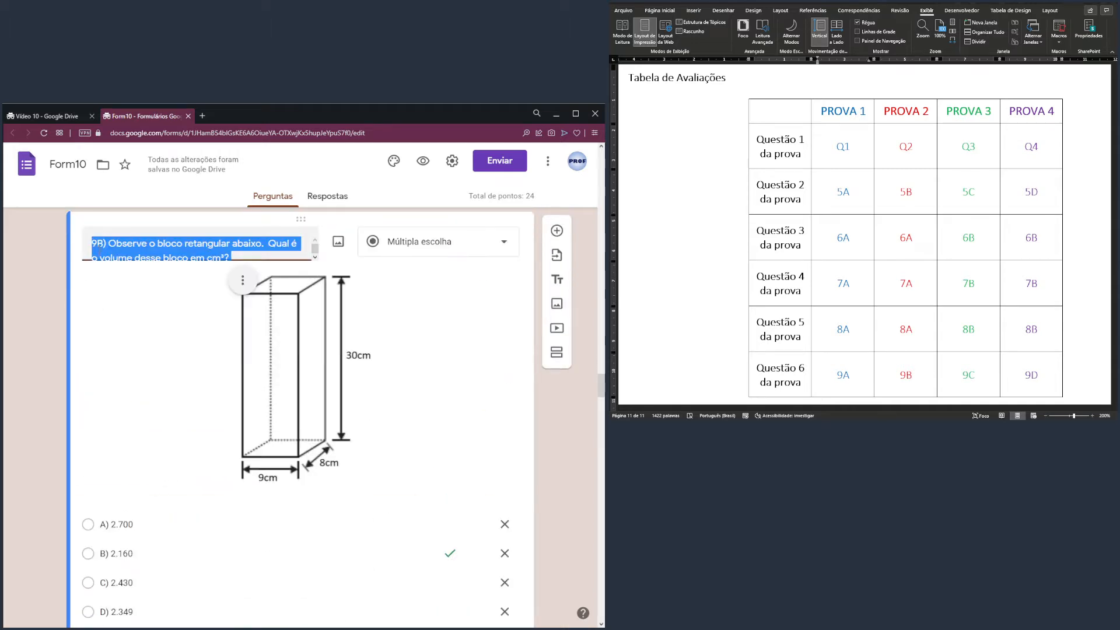
{"action": "left_click", "coordinate": [117, 251]}
{"action": "key", "text": "BackSpace"}
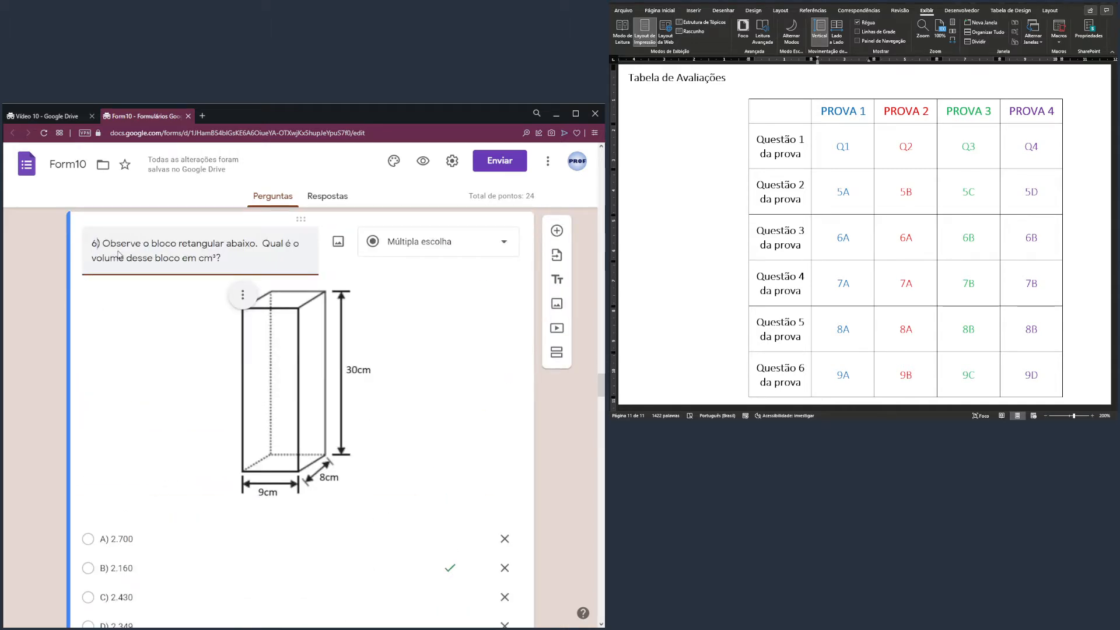
{"action": "scroll", "coordinate": [299, 363], "scroll_direction": "down", "scroll_amount": 10}
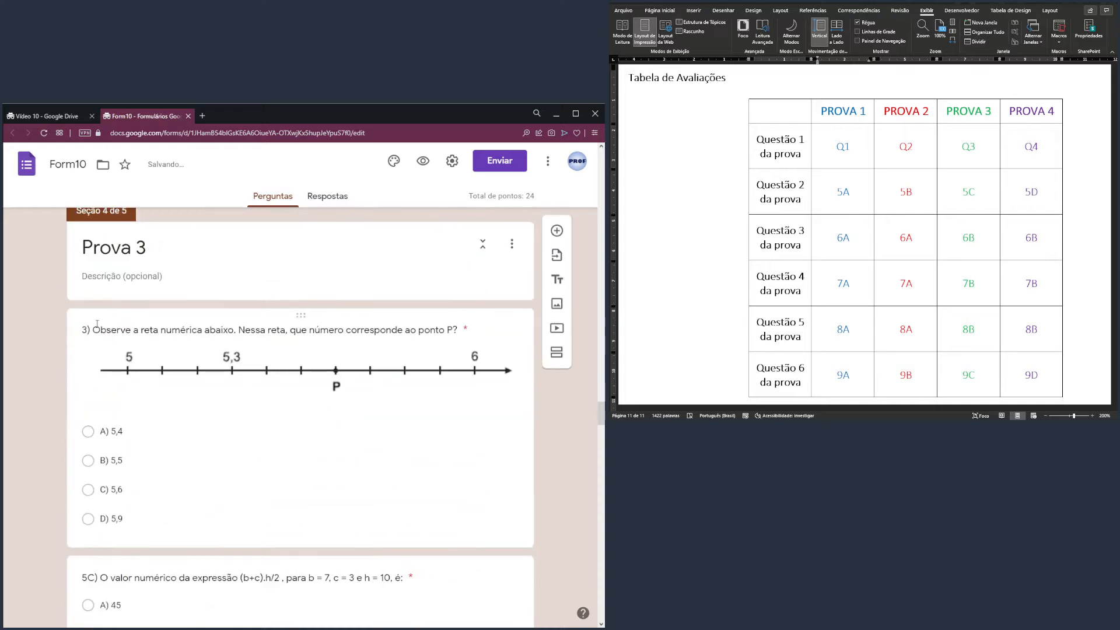
- Change the Prova 3 number-line question's number from 3 to 1
{"action": "left_click", "coordinate": [89, 330]}
{"action": "left_click", "coordinate": [94, 340]}
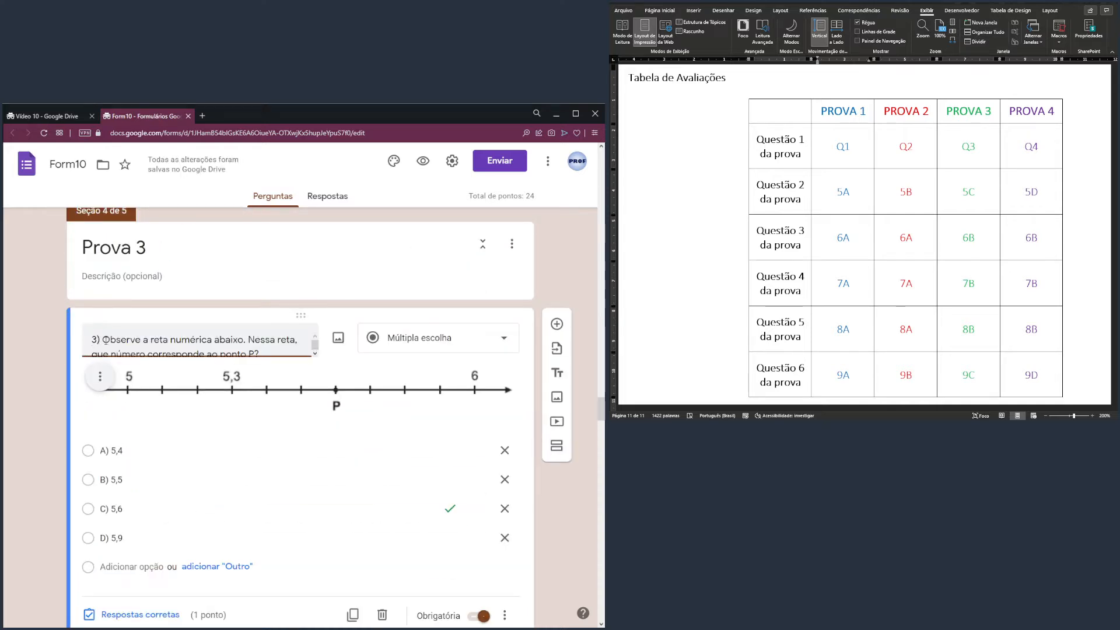
{"action": "key", "text": "BackSpace"}
{"action": "type", "text": "1"}
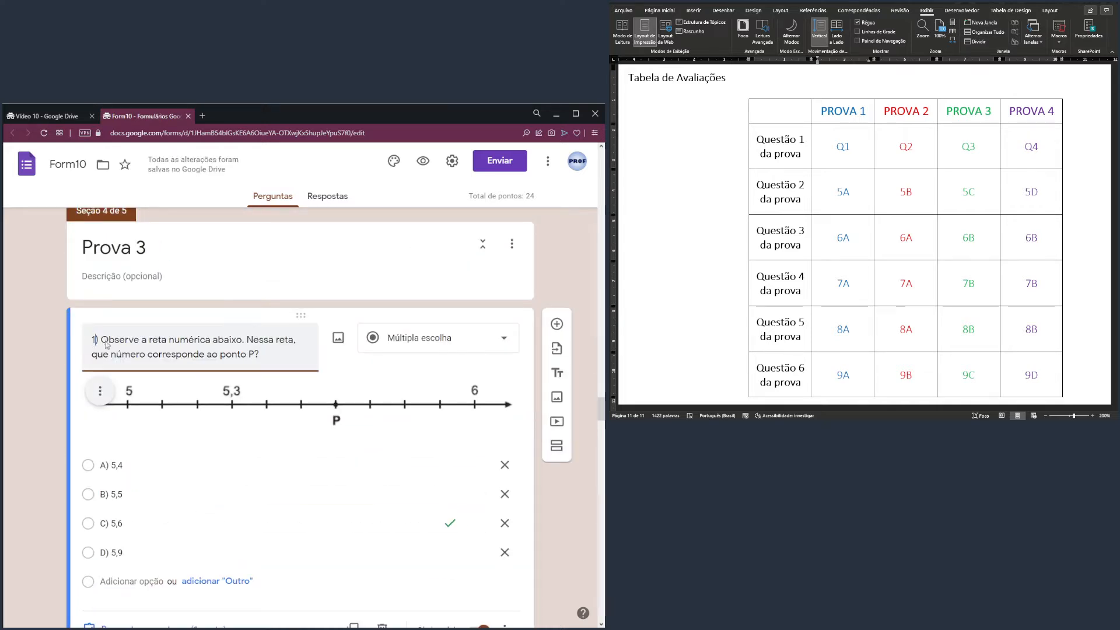
- Check the Questão 2 row in the table and relabel the 5C expression question as 2
{"action": "scroll", "coordinate": [162, 420], "scroll_direction": "down", "scroll_amount": 5}
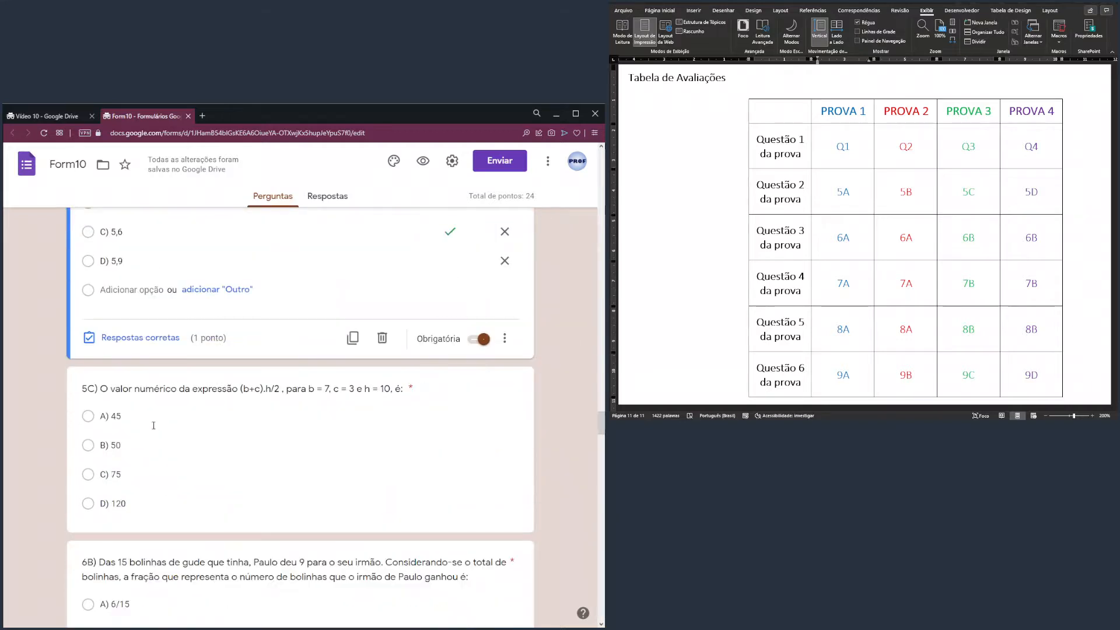
{"action": "left_click", "coordinate": [92, 386]}
{"action": "left_click", "coordinate": [89, 309]}
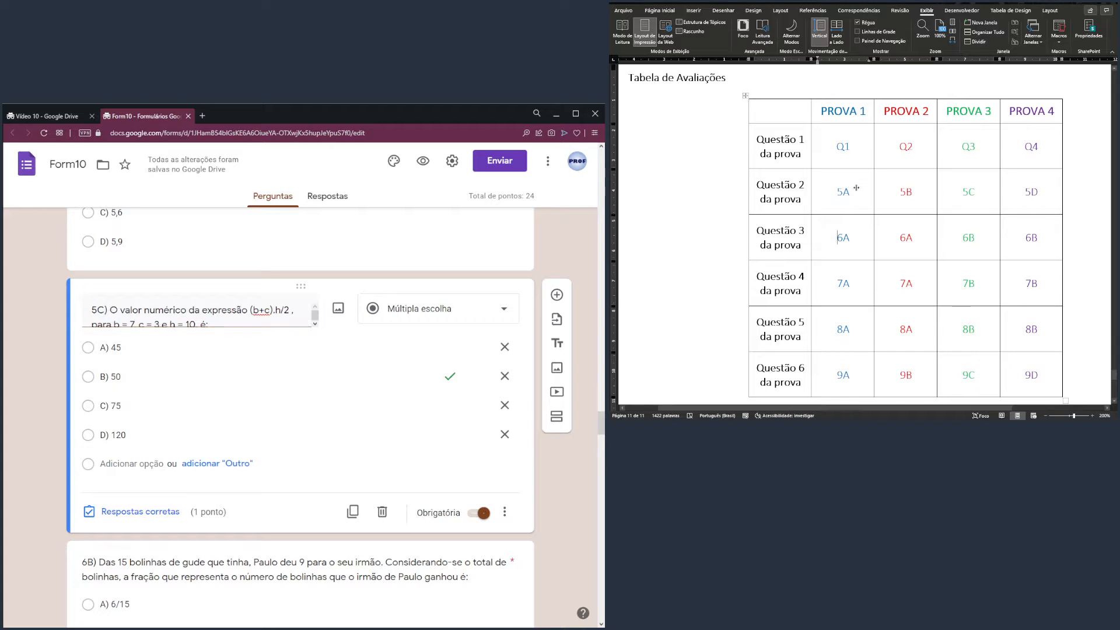
{"action": "left_click_drag", "start_coordinate": [758, 188], "coordinate": [970, 192]}
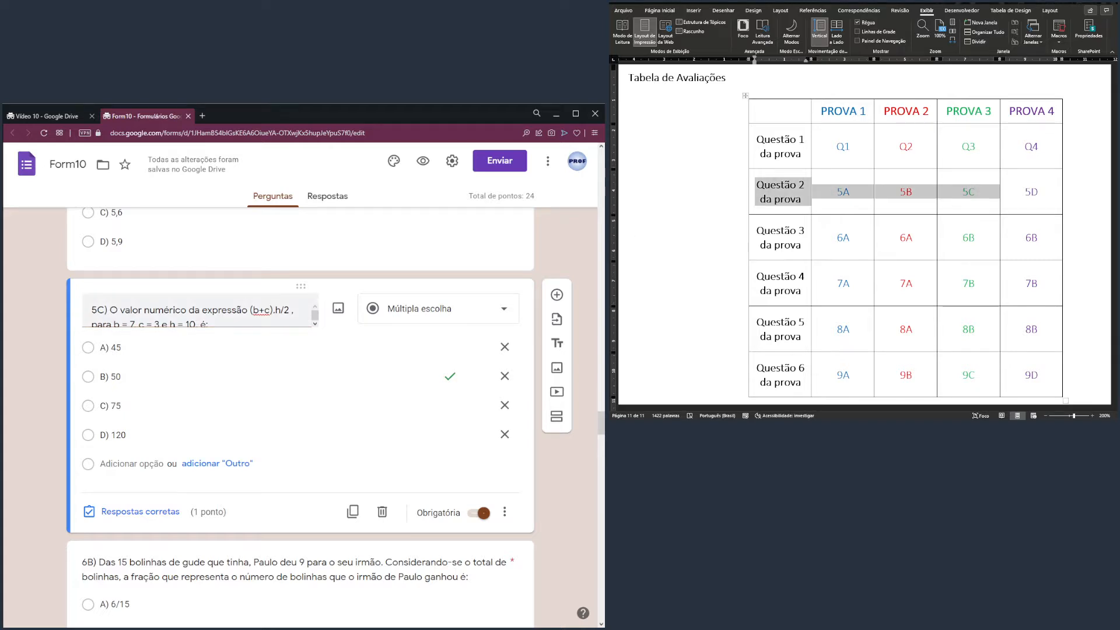
{"action": "left_click", "coordinate": [101, 311]}
{"action": "key", "text": "BackSpace"}
{"action": "type", "text": "2"}
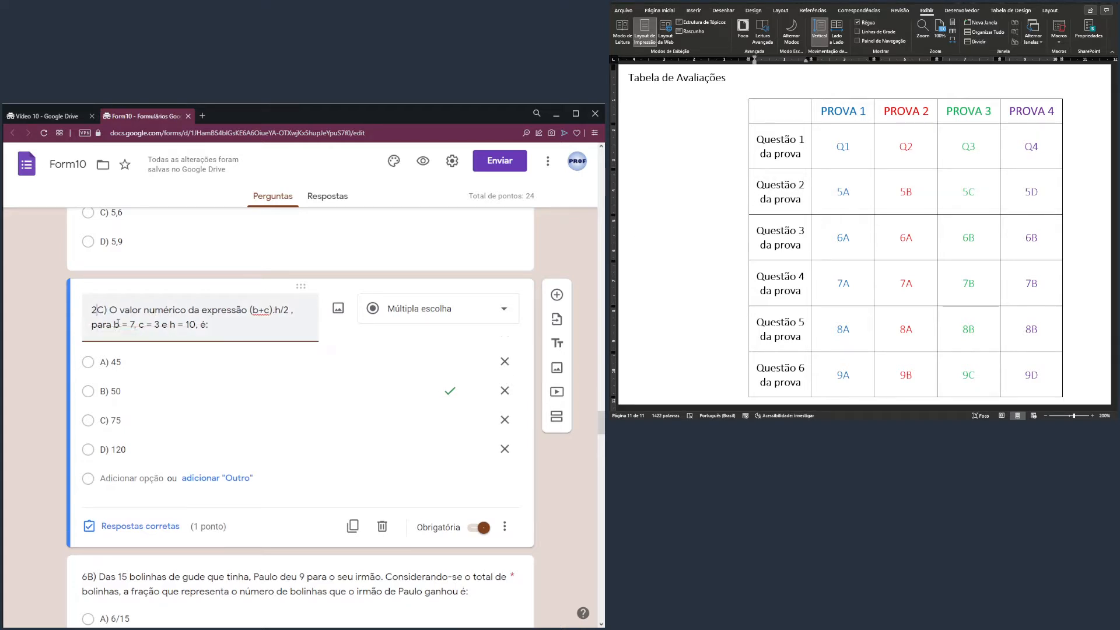
{"action": "key", "text": "Delete"}
- Review the titles of questions 6B, 7B and 8B, leaving them unchanged
{"action": "scroll", "coordinate": [150, 368], "scroll_direction": "down", "scroll_amount": 3}
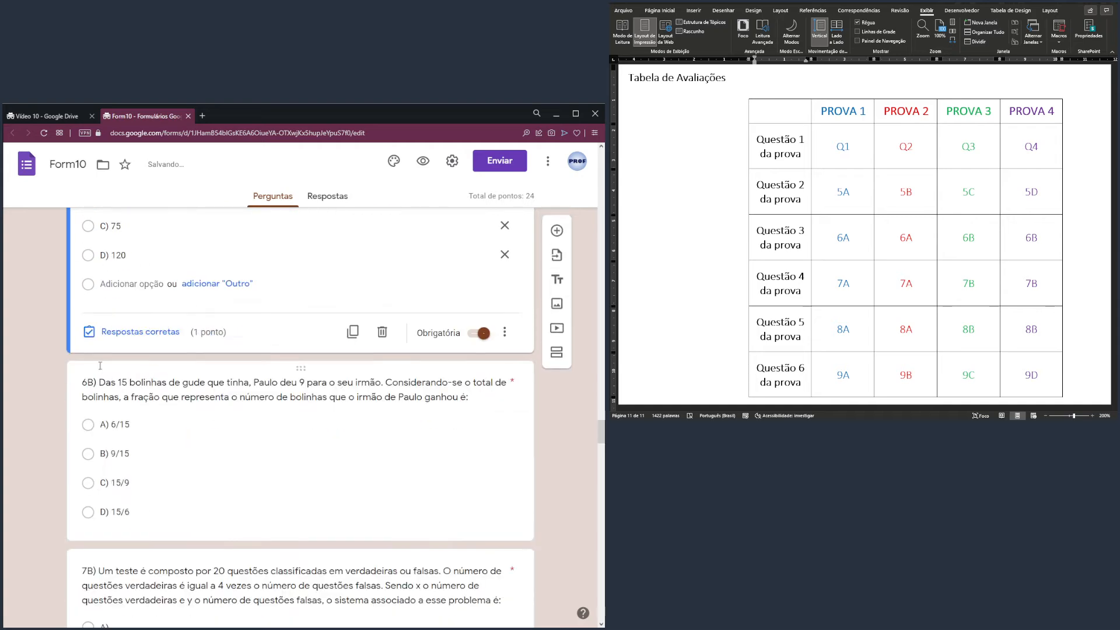
{"action": "left_click", "coordinate": [101, 369]}
{"action": "left_click", "coordinate": [106, 304]}
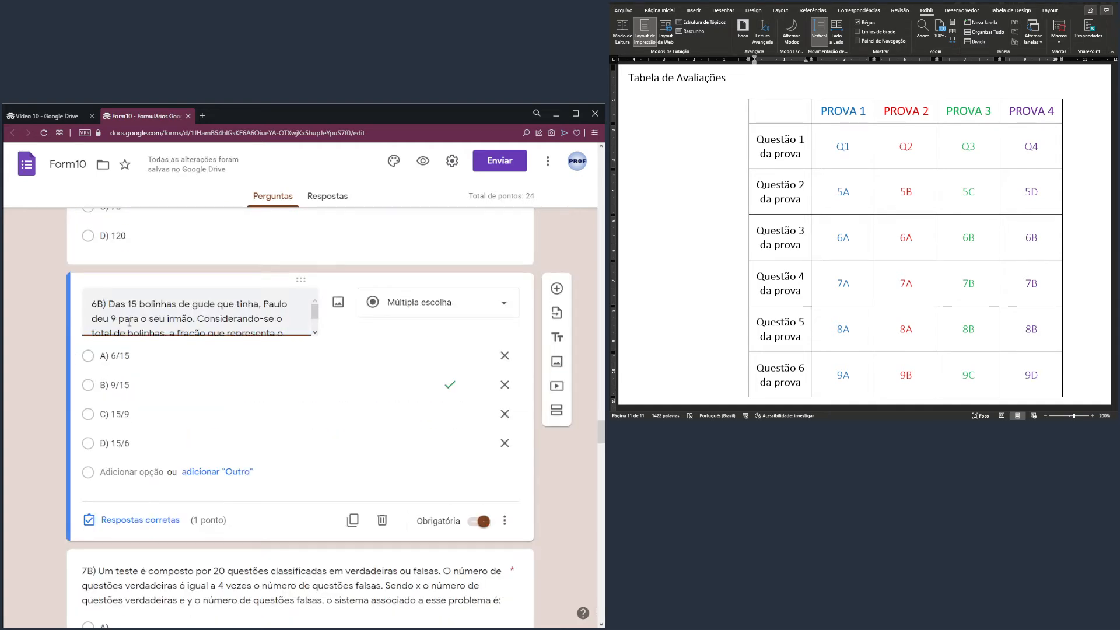
{"action": "scroll", "coordinate": [129, 323], "scroll_direction": "down", "scroll_amount": 5}
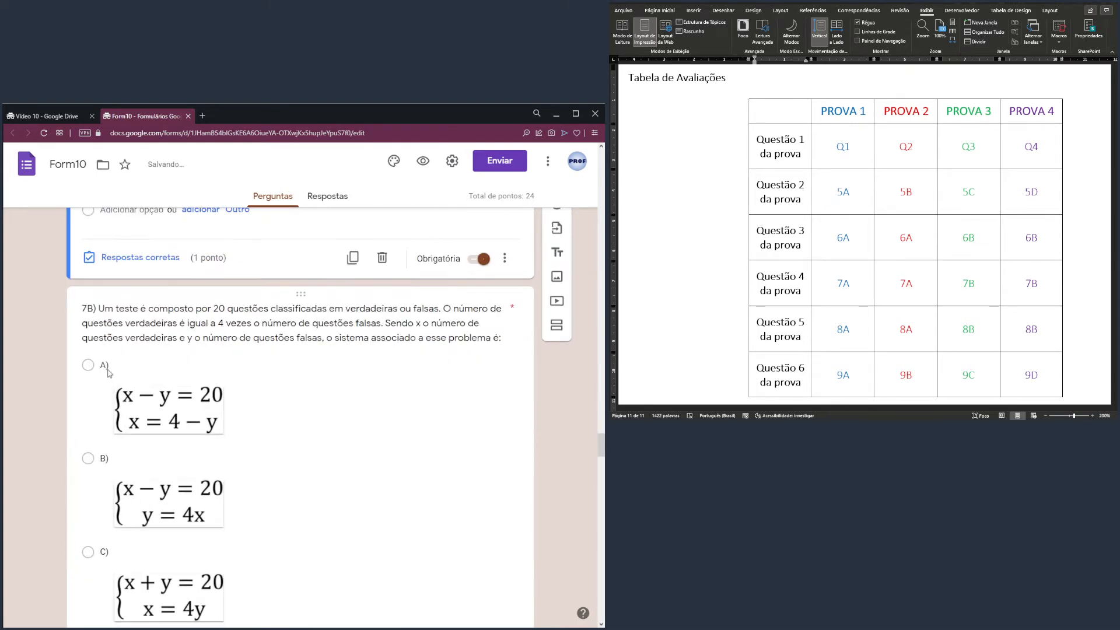
{"action": "left_click", "coordinate": [99, 311]}
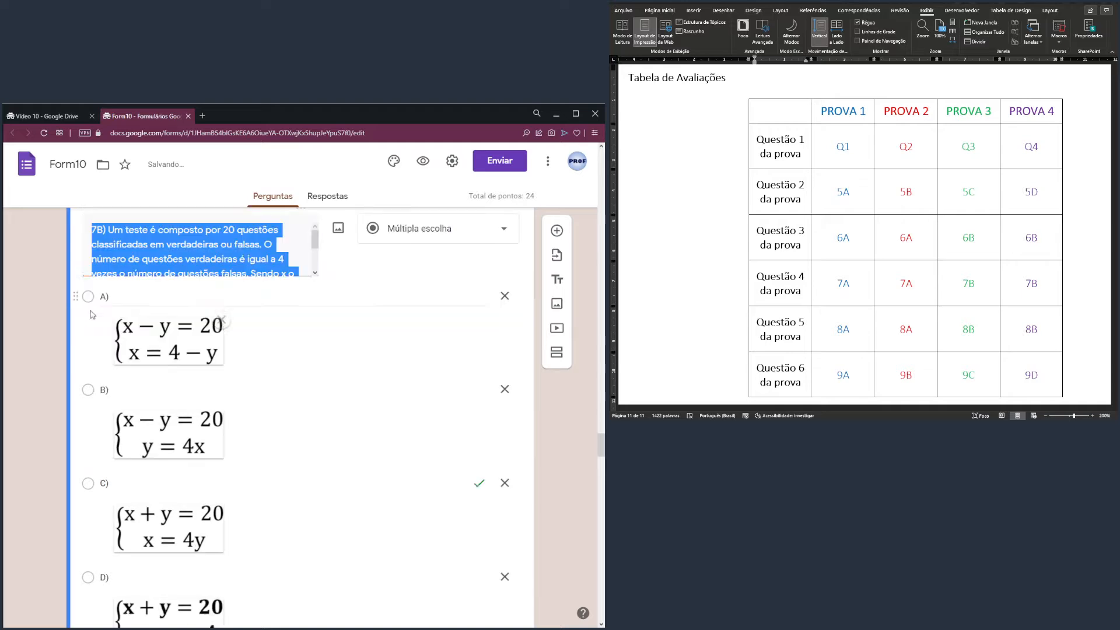
{"action": "left_click", "coordinate": [104, 235]}
{"action": "scroll", "coordinate": [134, 439], "scroll_direction": "down", "scroll_amount": 5}
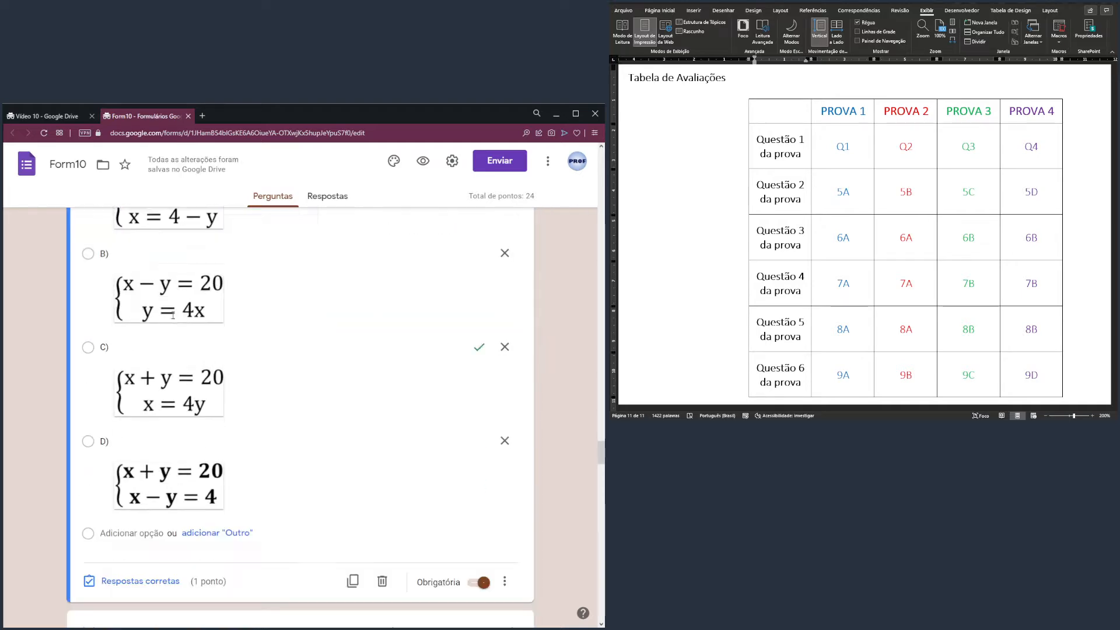
{"action": "scroll", "coordinate": [134, 438], "scroll_direction": "down", "scroll_amount": 3}
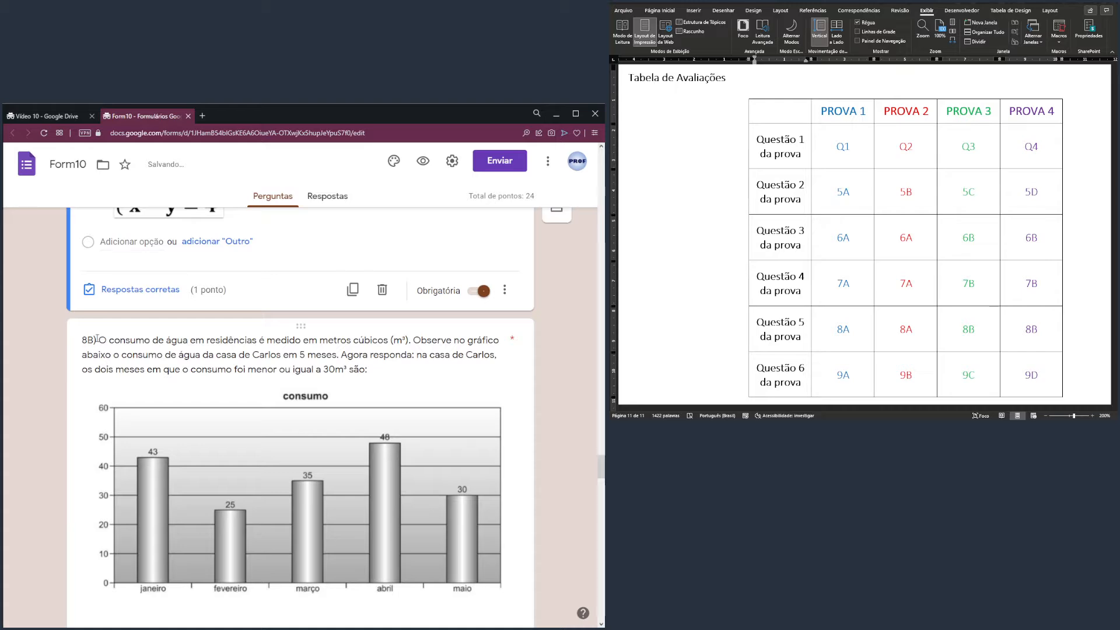
{"action": "left_click", "coordinate": [98, 316]}
{"action": "left_click", "coordinate": [112, 269]}
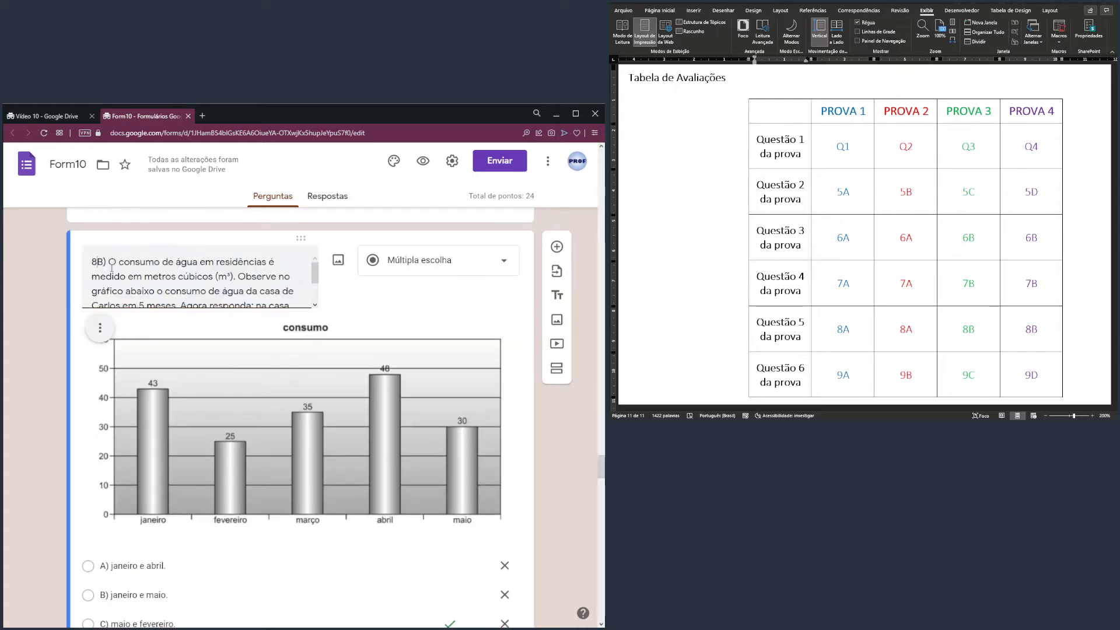
- Replace the 9C label on the block-volume question with '6)'
{"action": "scroll", "coordinate": [127, 352], "scroll_direction": "down", "scroll_amount": 7}
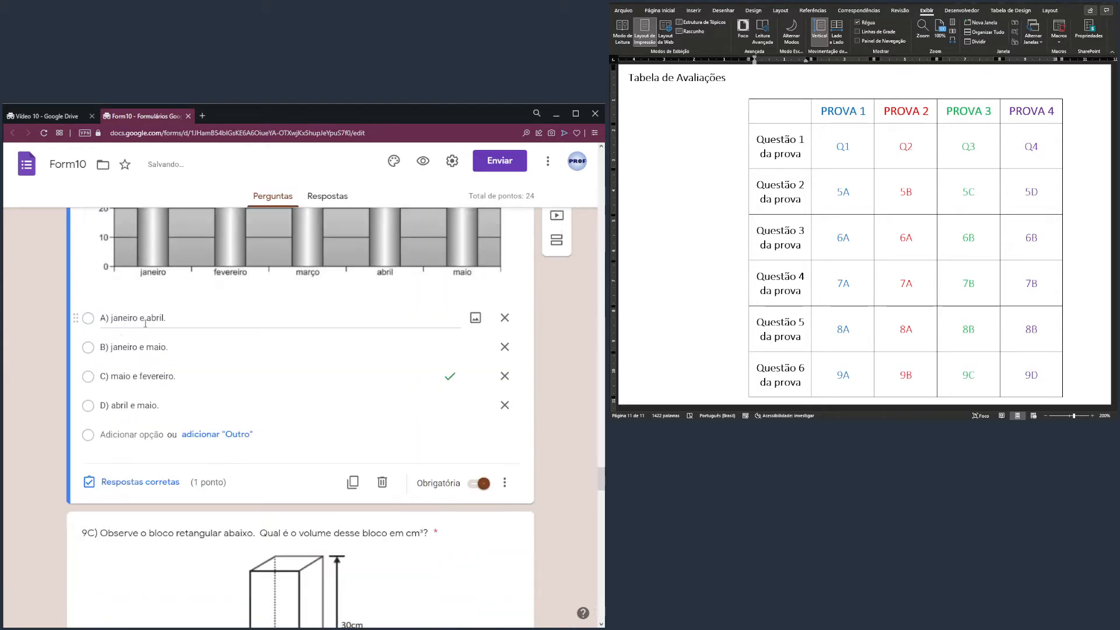
{"action": "left_click", "coordinate": [96, 386]}
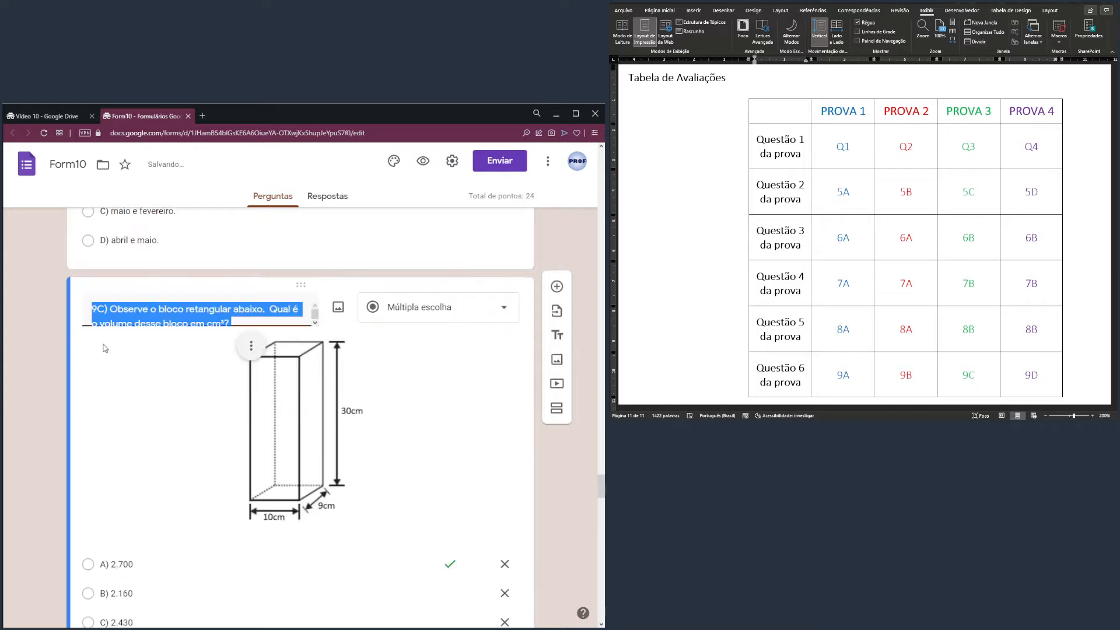
{"action": "left_click", "coordinate": [108, 310]}
{"action": "key", "text": "BackSpace"}
{"action": "key", "text": "BackSpace"}
{"action": "key", "text": "BackSpace"}
{"action": "type", "text": "6)"}
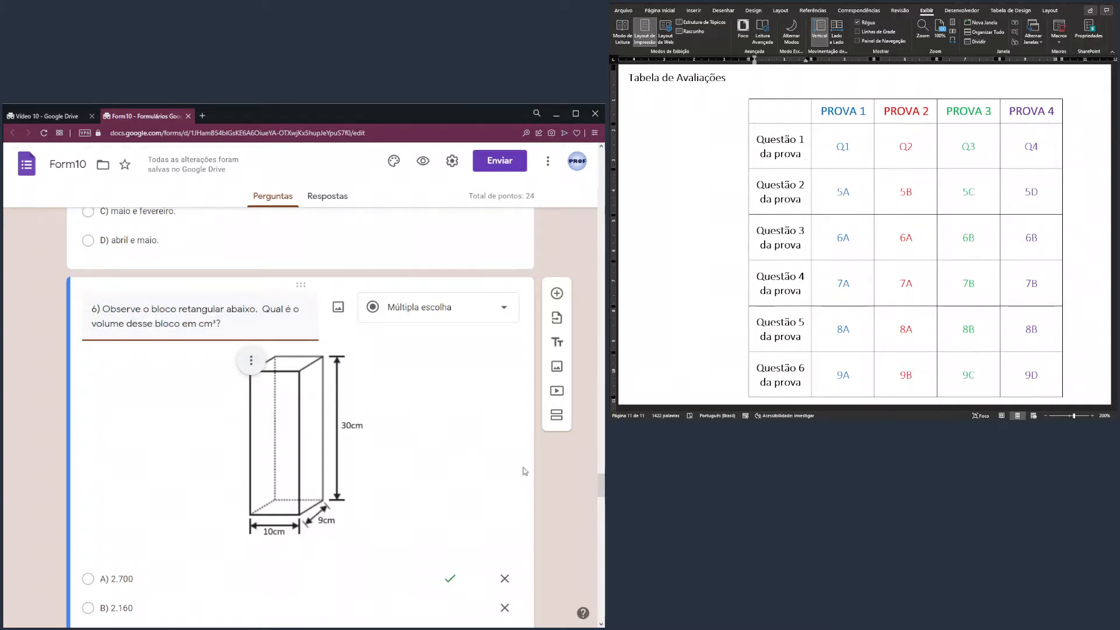
{"action": "scroll", "coordinate": [523, 470], "scroll_direction": "down", "scroll_amount": 7}
{"action": "scroll", "coordinate": [527, 474], "scroll_direction": "down", "scroll_amount": 6}
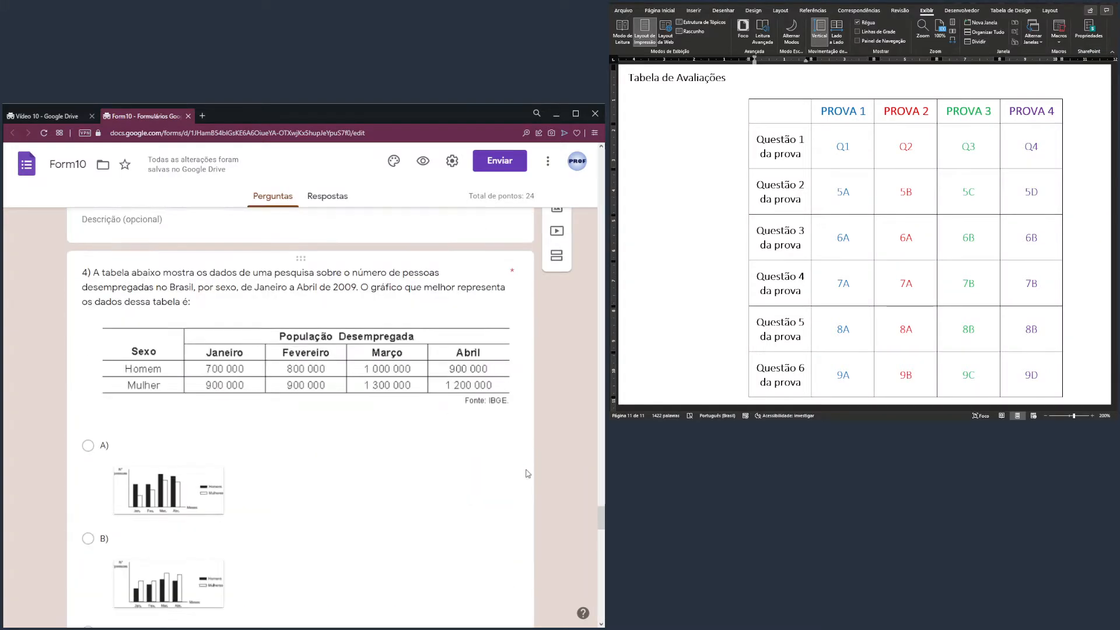
- Drop the letter from question 5D so it reads 5), and relabel question 6B as 2)
{"action": "left_click", "coordinate": [96, 228]}
{"action": "key", "text": "ctrl+a"}
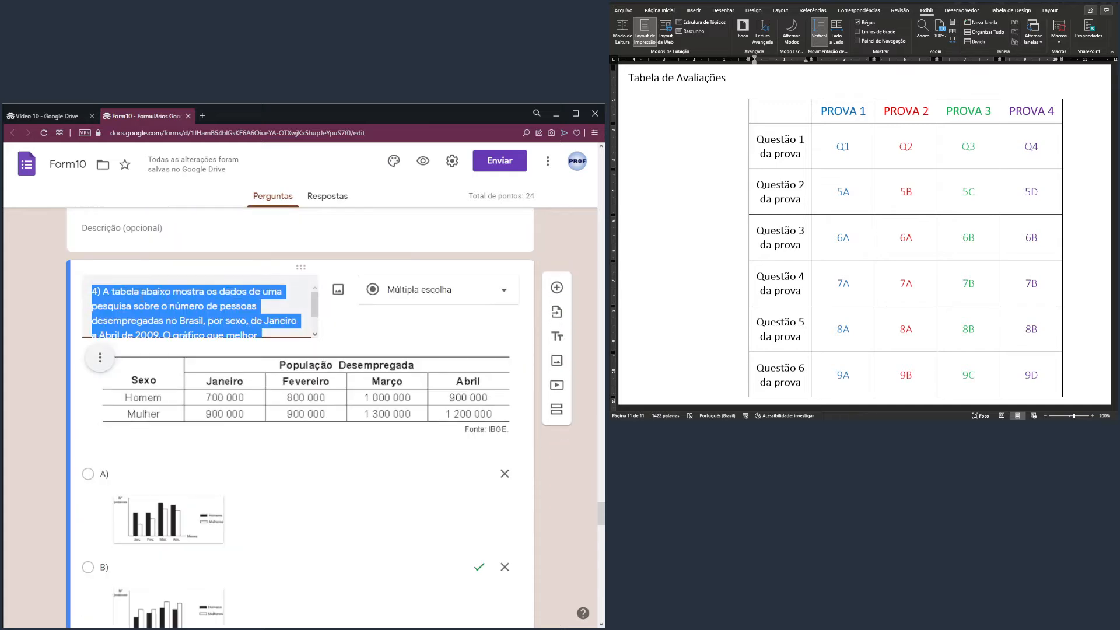
{"action": "left_click", "coordinate": [104, 296]}
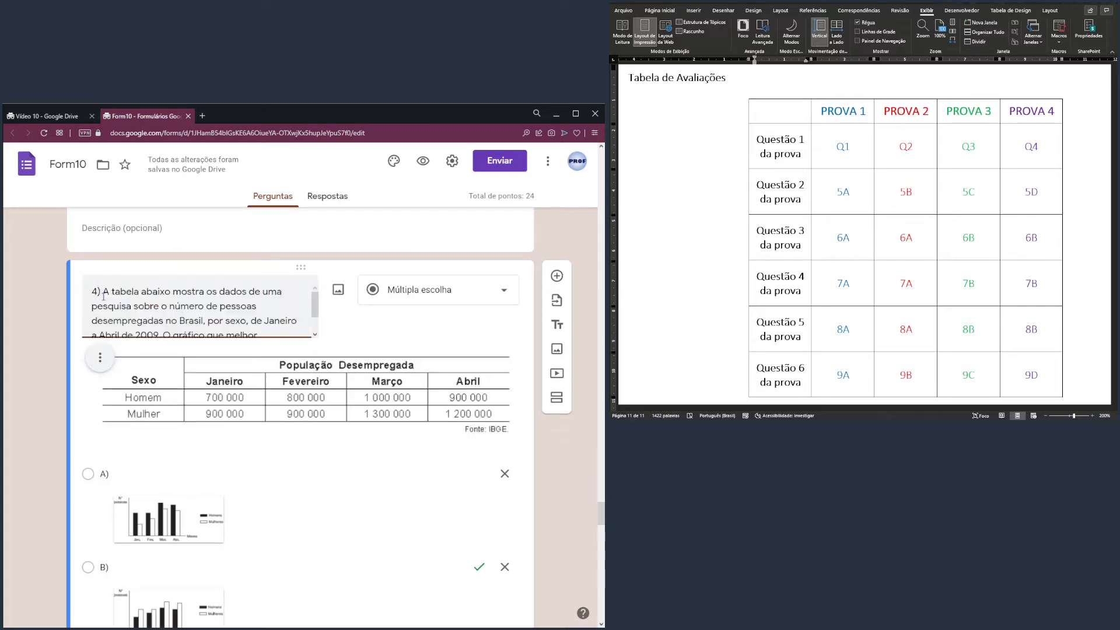
{"action": "scroll", "coordinate": [104, 296], "scroll_direction": "down", "scroll_amount": 10}
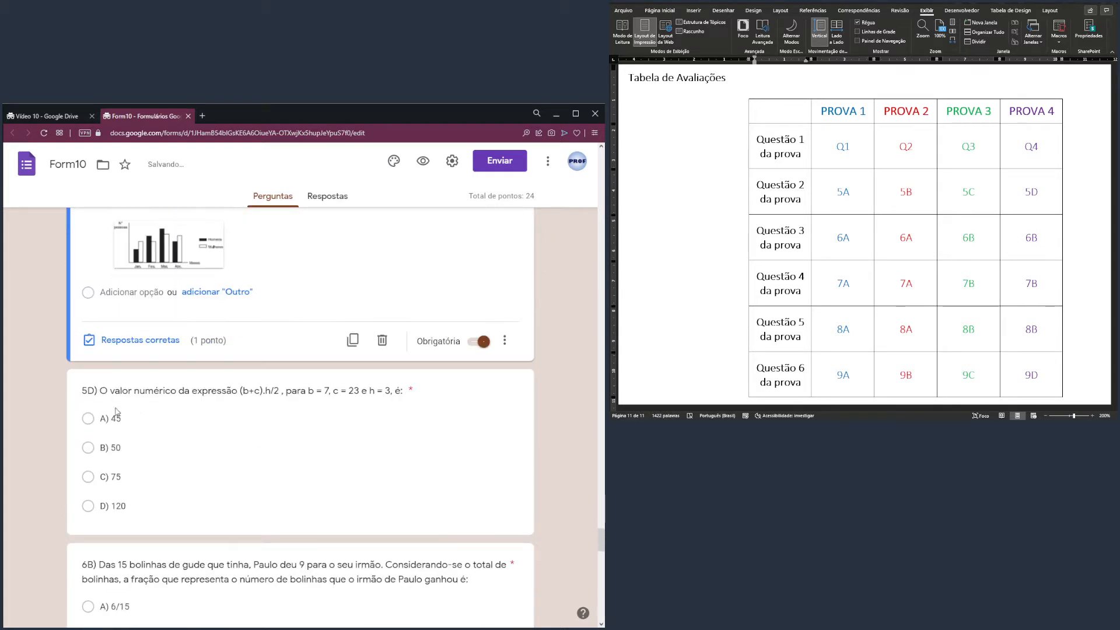
{"action": "left_click", "coordinate": [100, 391]}
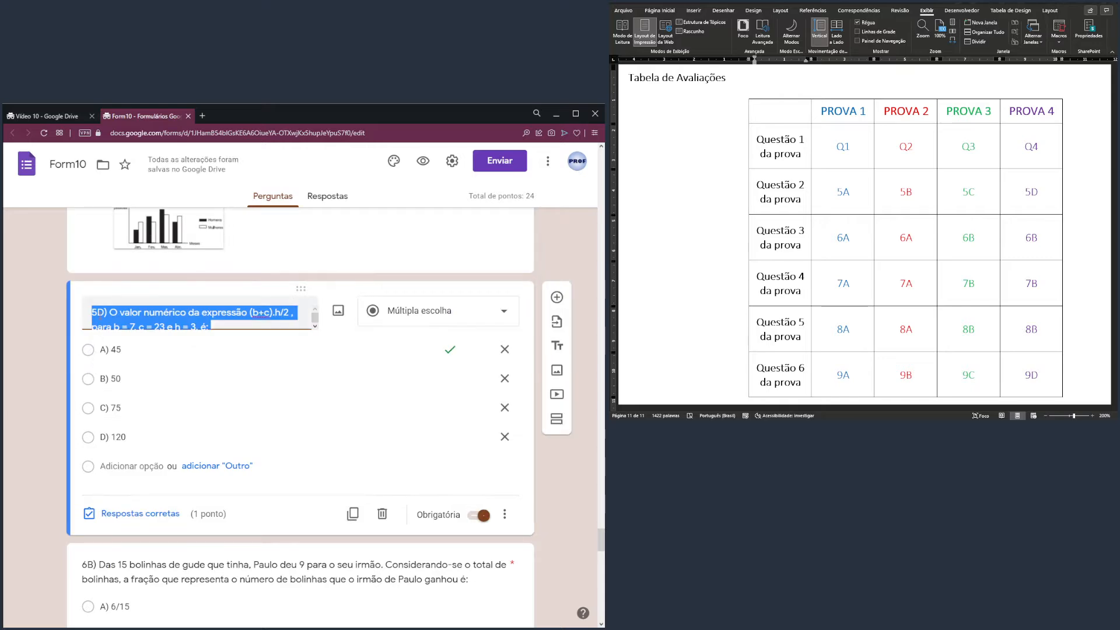
{"action": "left_click", "coordinate": [107, 315]}
{"action": "key", "text": "BackSpace"}
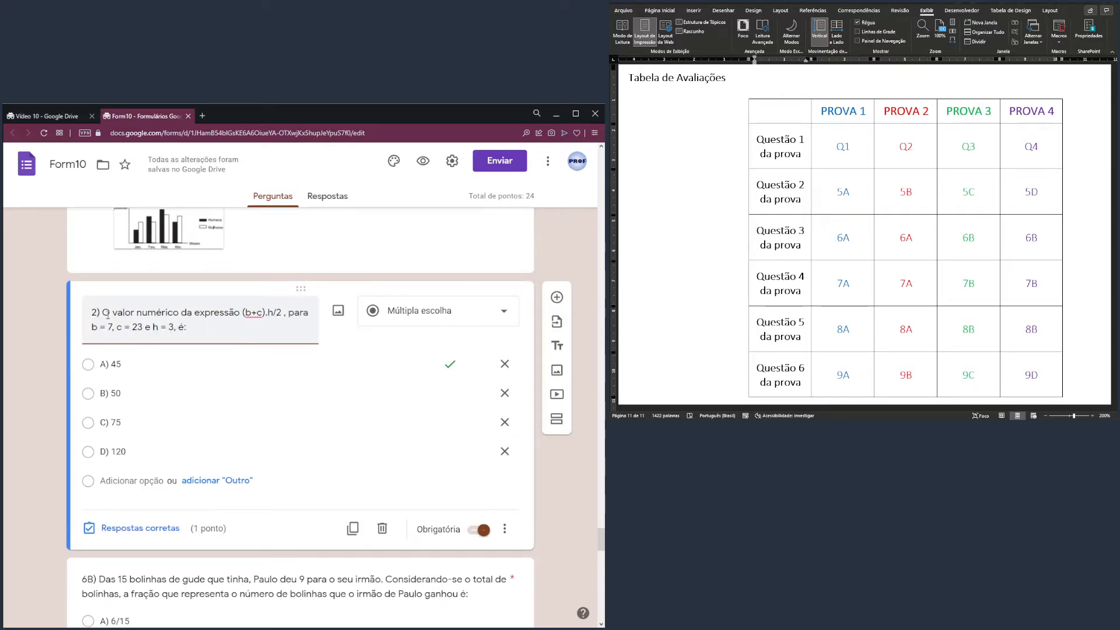
{"action": "scroll", "coordinate": [202, 397], "scroll_direction": "down", "scroll_amount": 4}
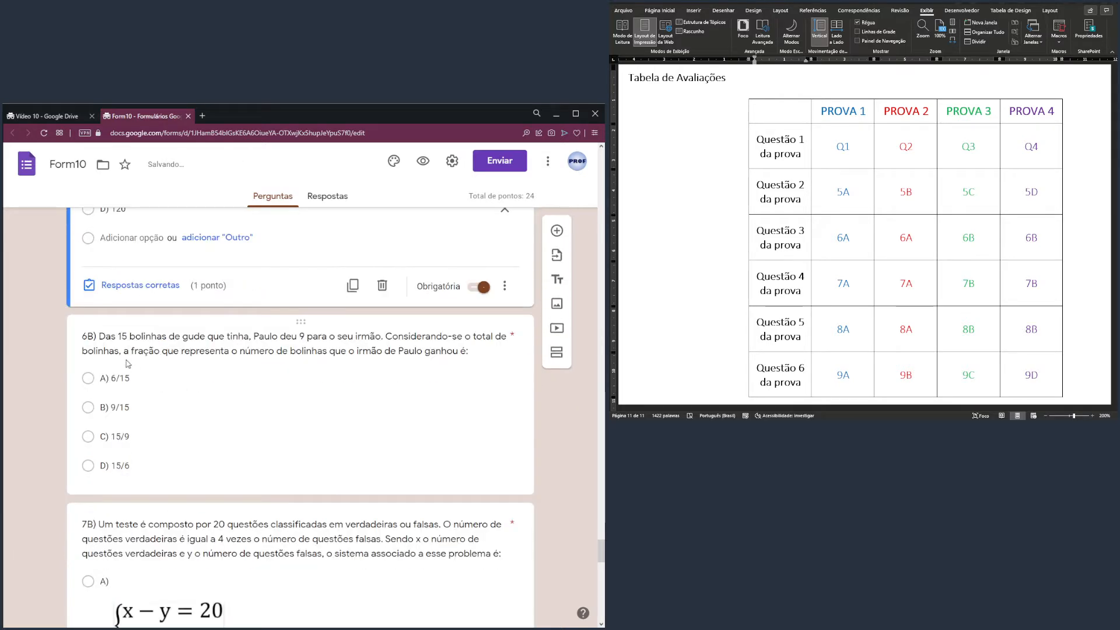
{"action": "left_click", "coordinate": [114, 407]}
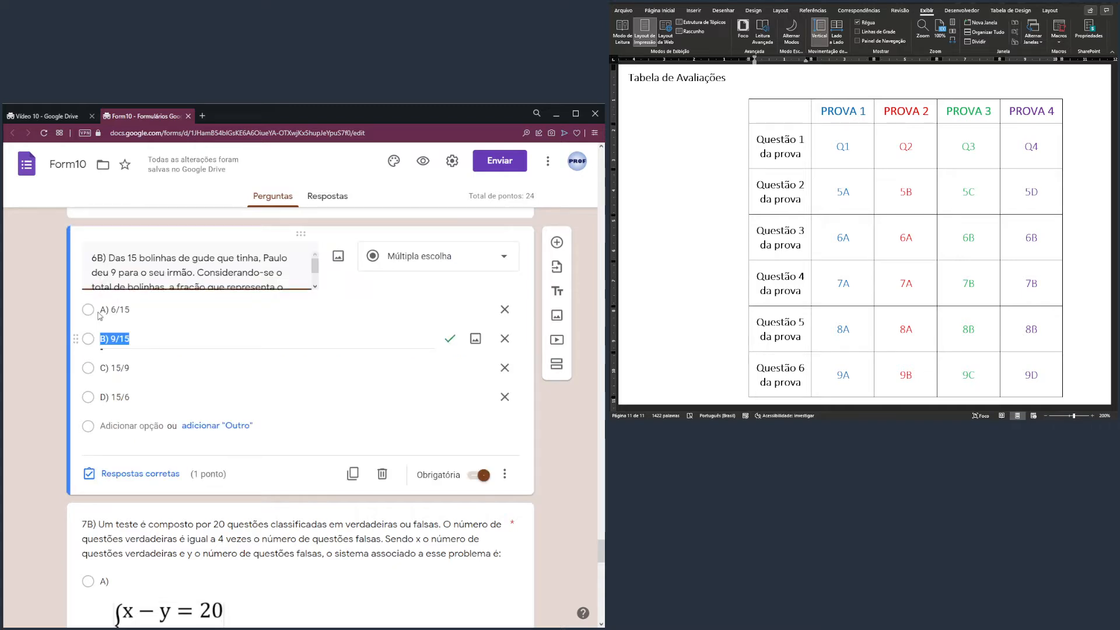
{"action": "triple_click", "coordinate": [98, 255]}
{"action": "key", "text": "Up"}
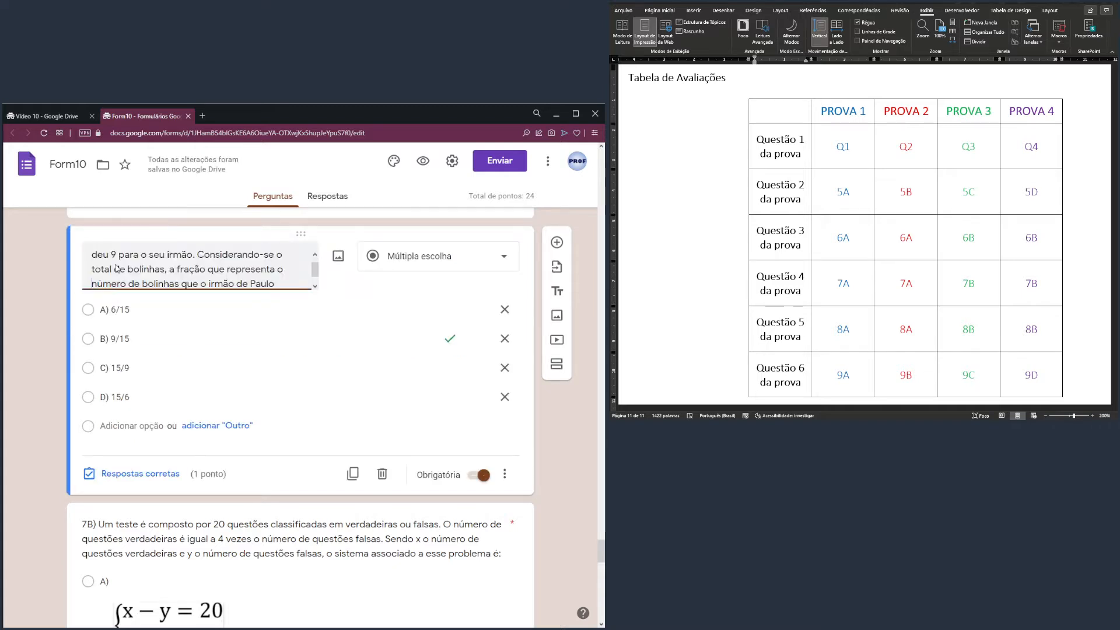
{"action": "key", "text": "Up"}
{"action": "key", "text": "Up"}
{"action": "key", "text": "Delete"}
{"action": "key", "text": "Delete"}
{"action": "key", "text": "Delete"}
{"action": "type", "text": "2)"}
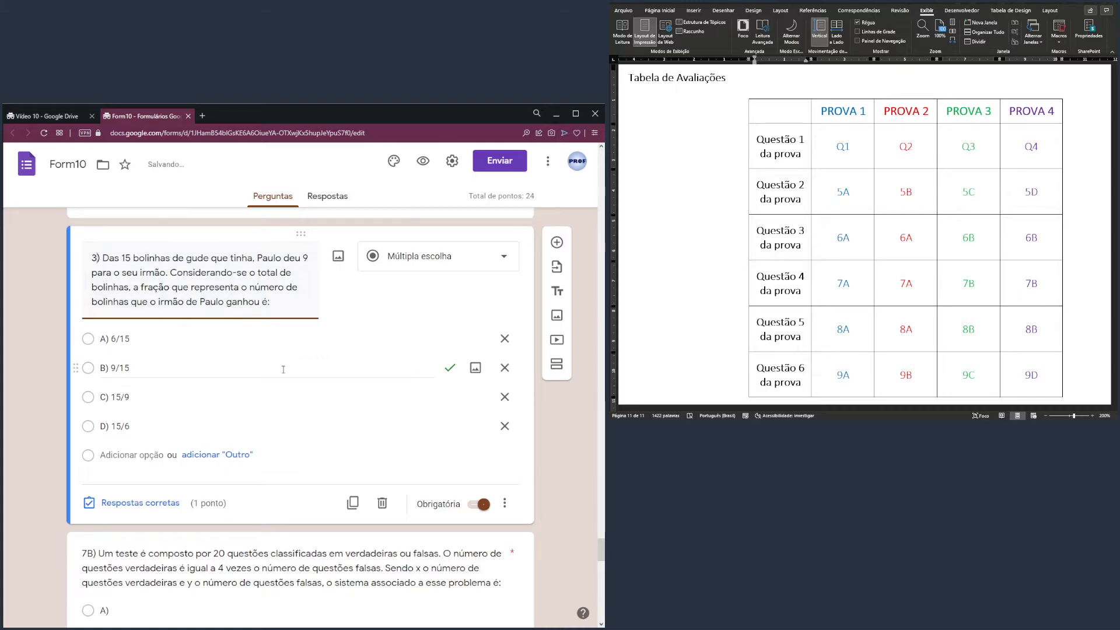
- Delete the 7 from the 7B title and replace the 8B prefix with 5
{"action": "scroll", "coordinate": [291, 340], "scroll_direction": "up", "scroll_amount": 6}
{"action": "scroll", "coordinate": [248, 383], "scroll_direction": "down", "scroll_amount": 5}
{"action": "scroll", "coordinate": [248, 383], "scroll_direction": "down", "scroll_amount": 4}
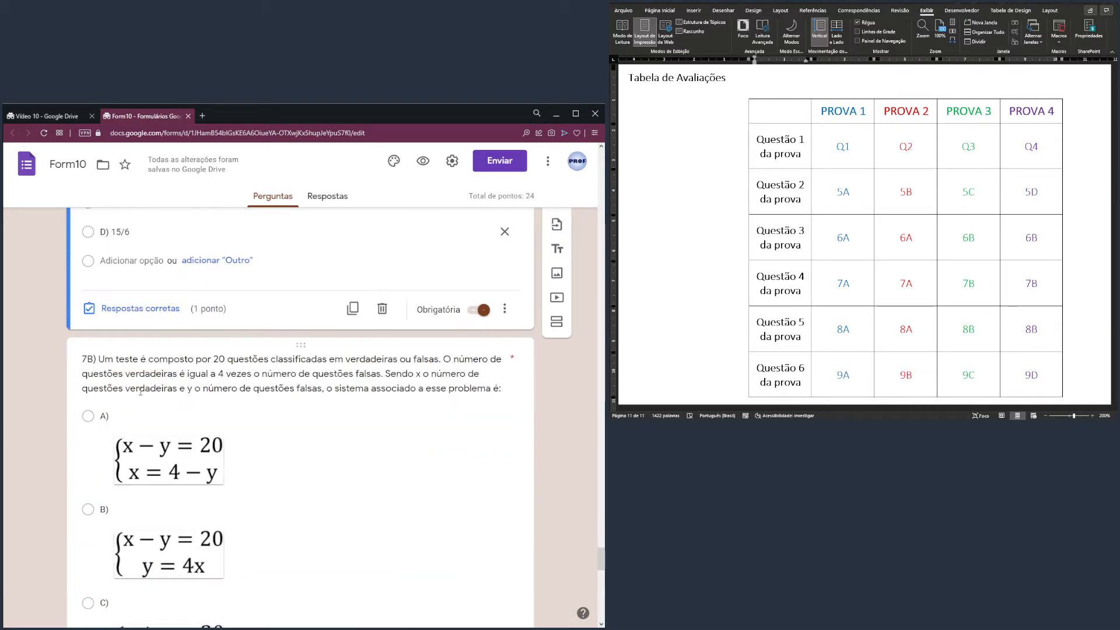
{"action": "left_click", "coordinate": [248, 383]}
{"action": "left_click", "coordinate": [104, 282]}
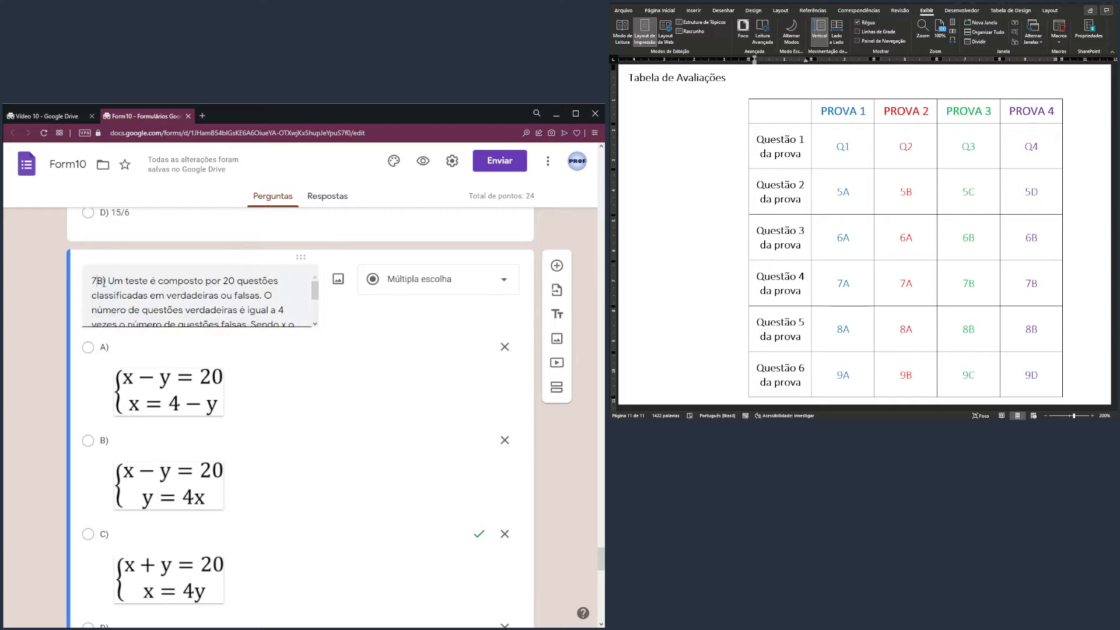
{"action": "key", "text": "BackSpace"}
{"action": "scroll", "coordinate": [104, 282], "scroll_direction": "down", "scroll_amount": 8}
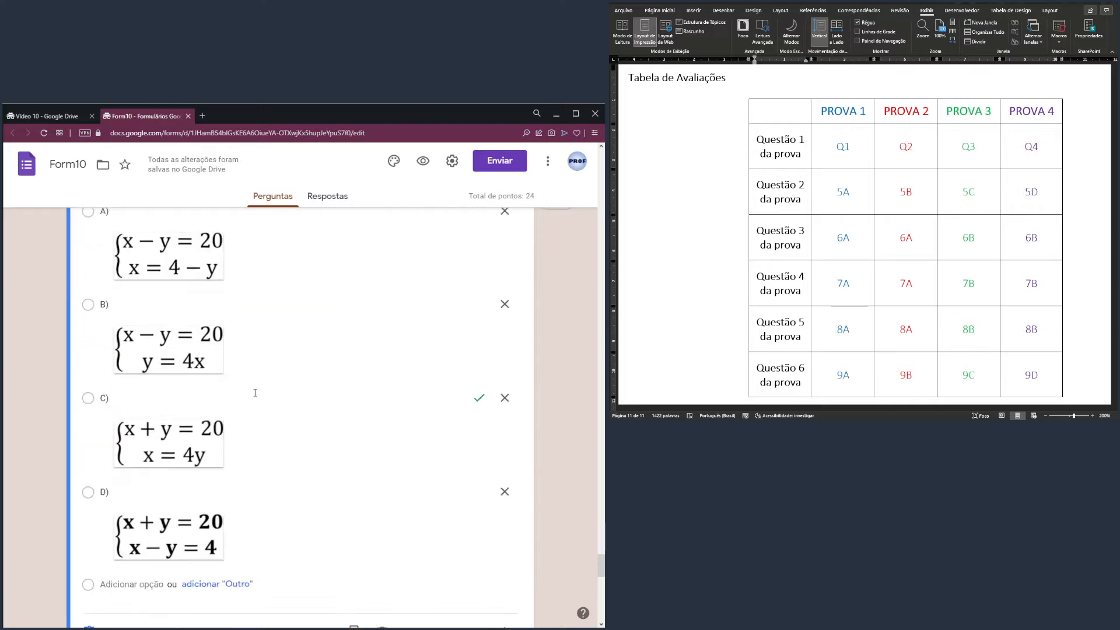
{"action": "left_click", "coordinate": [100, 400]}
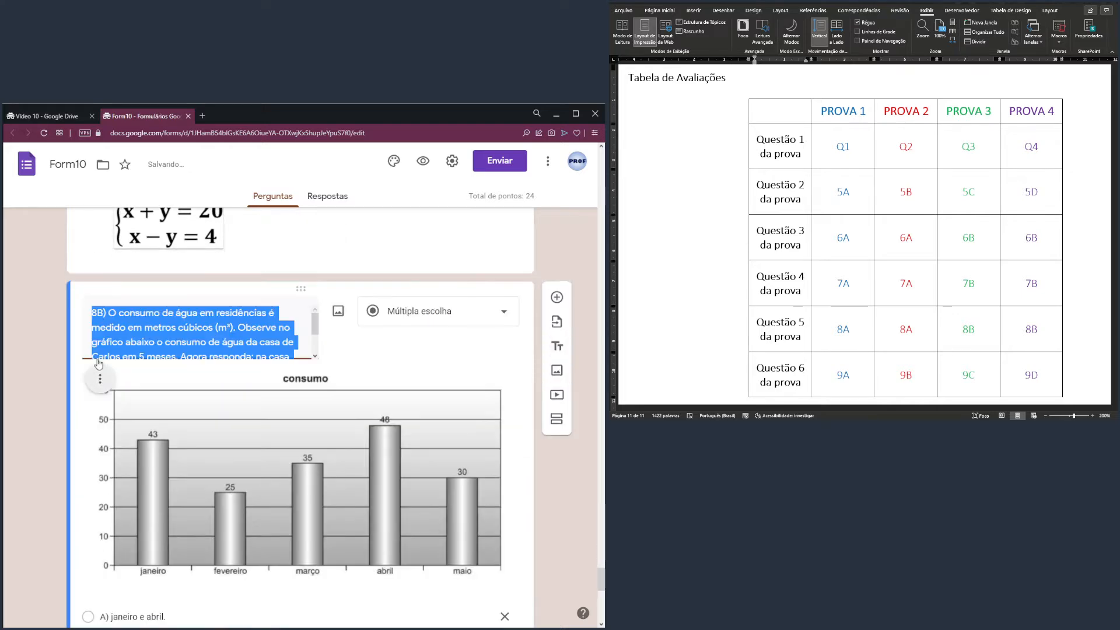
{"action": "left_click", "coordinate": [102, 319]}
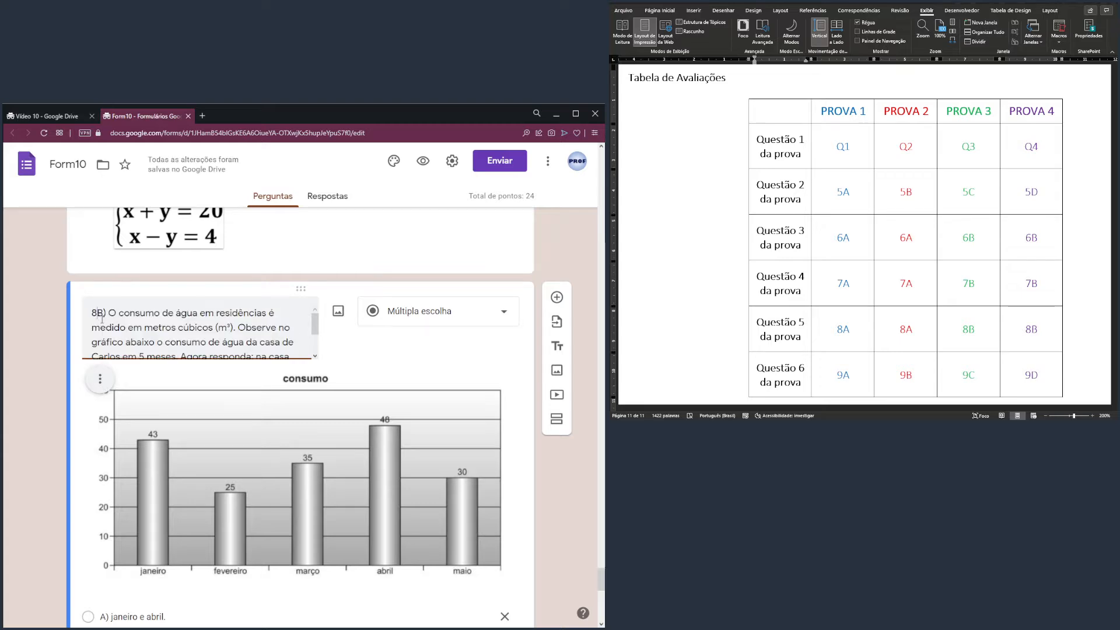
{"action": "key", "text": "BackSpace"}
{"action": "key", "text": "BackSpace"}
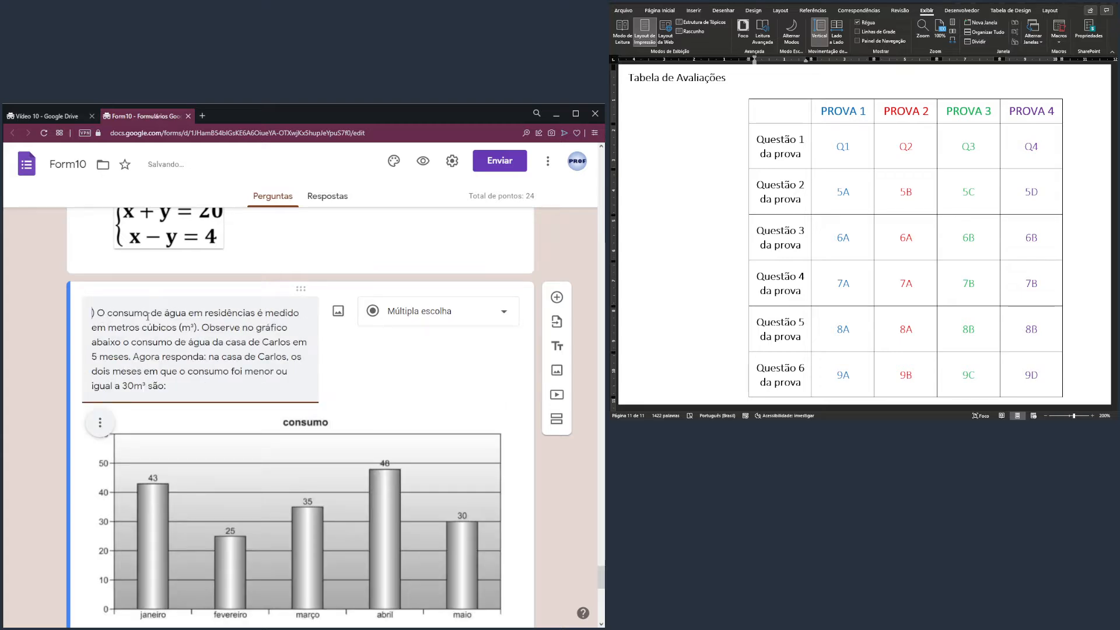
{"action": "type", "text": "5"}
- Remove the D from question 9D so its title reads 9)
{"action": "scroll", "coordinate": [148, 317], "scroll_direction": "down", "scroll_amount": 10}
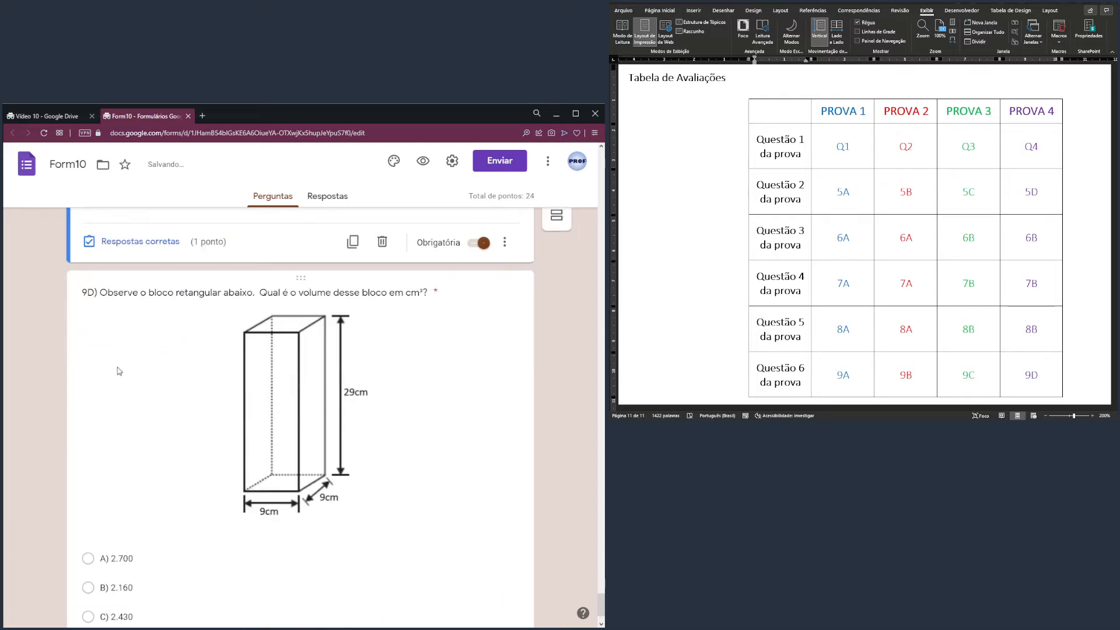
{"action": "left_click", "coordinate": [96, 294]}
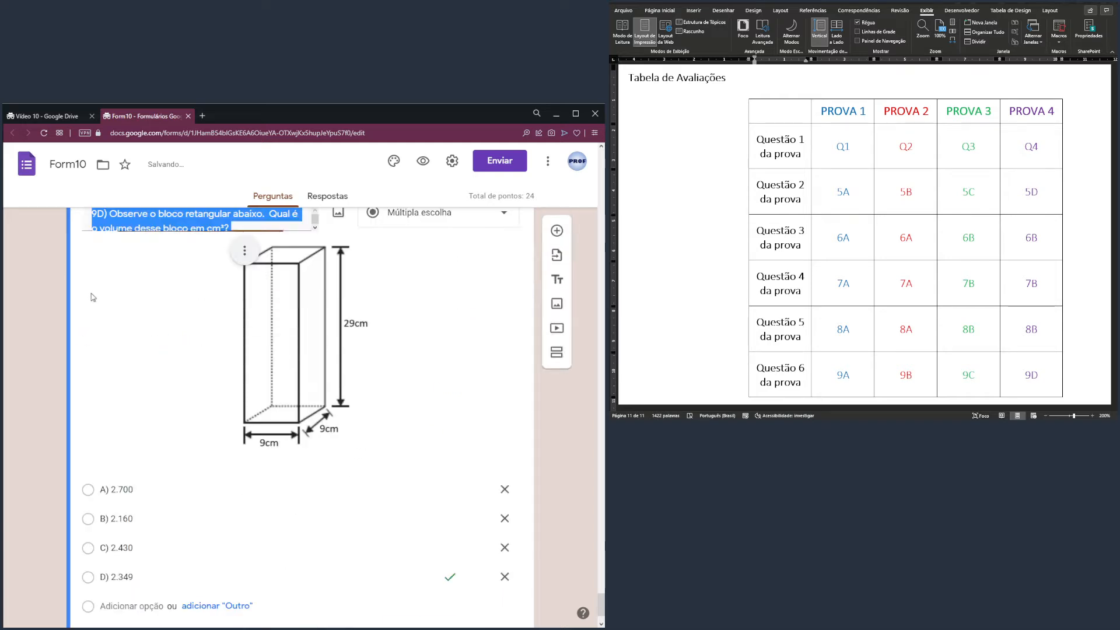
{"action": "left_click", "coordinate": [105, 215]}
{"action": "key", "text": "BackSpace"}
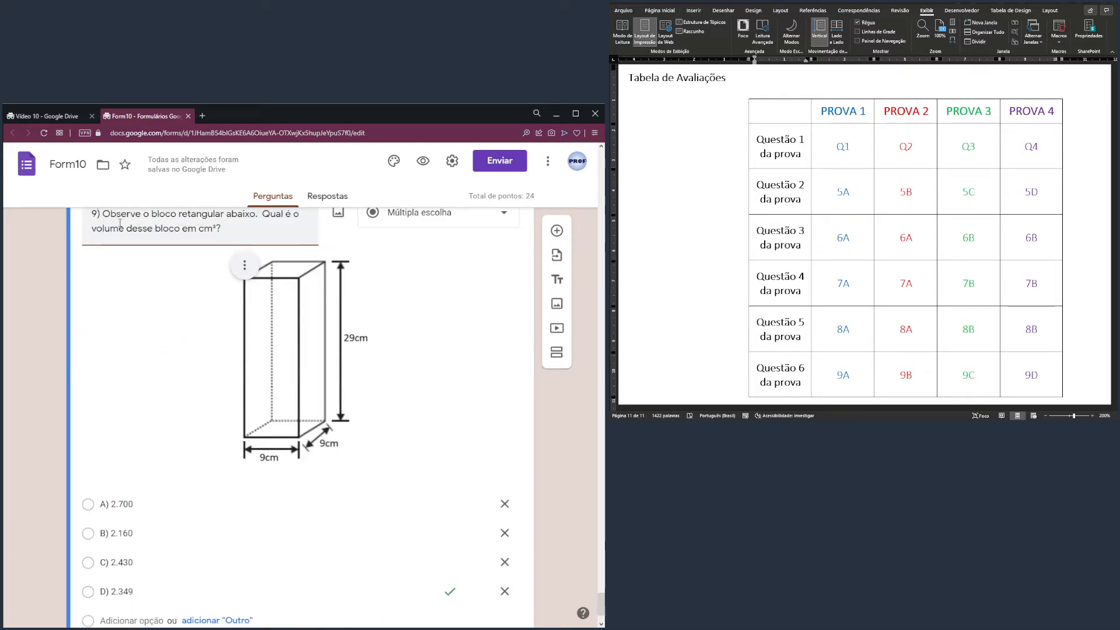
{"action": "scroll", "coordinate": [570, 510], "scroll_direction": "down", "scroll_amount": 2}
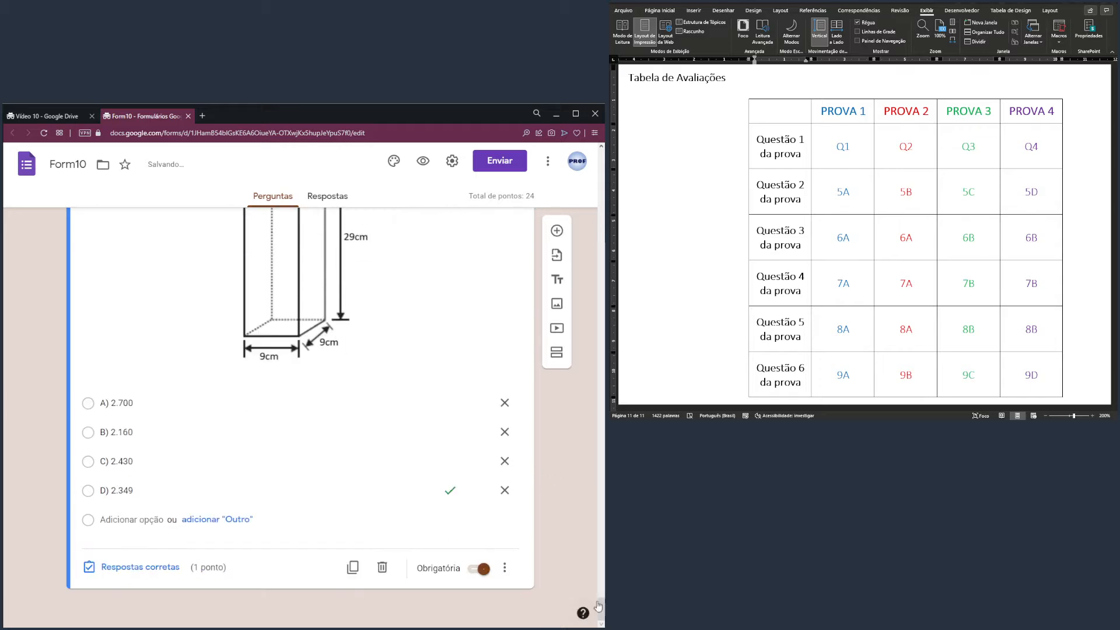
{"action": "left_click_drag", "start_coordinate": [602, 608], "coordinate": [601, 153]}
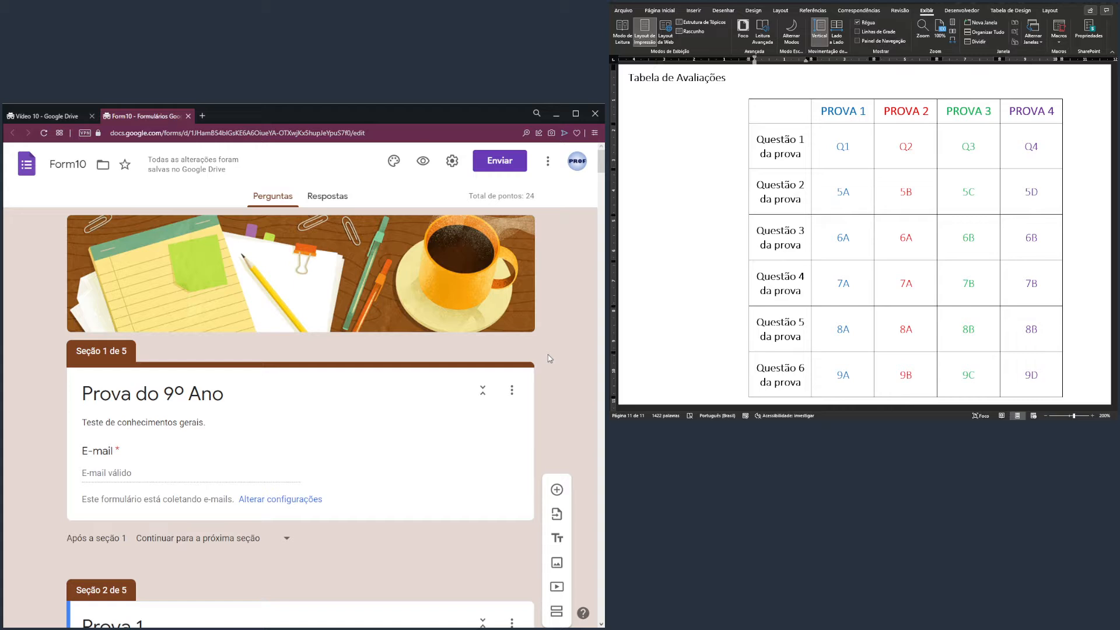
- Preview the quiz, enter a test e-mail address in the E-mail field, and continue to Prova 1
{"action": "left_click", "coordinate": [423, 171]}
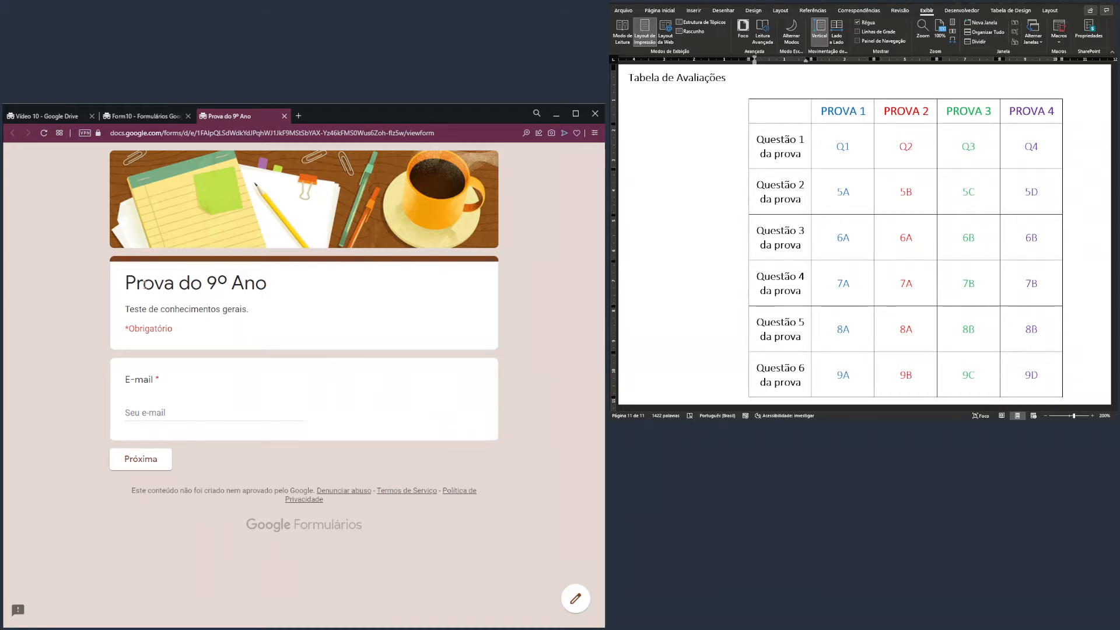
{"action": "left_click_drag", "start_coordinate": [145, 285], "coordinate": [244, 309]}
{"action": "left_click", "coordinate": [172, 416]}
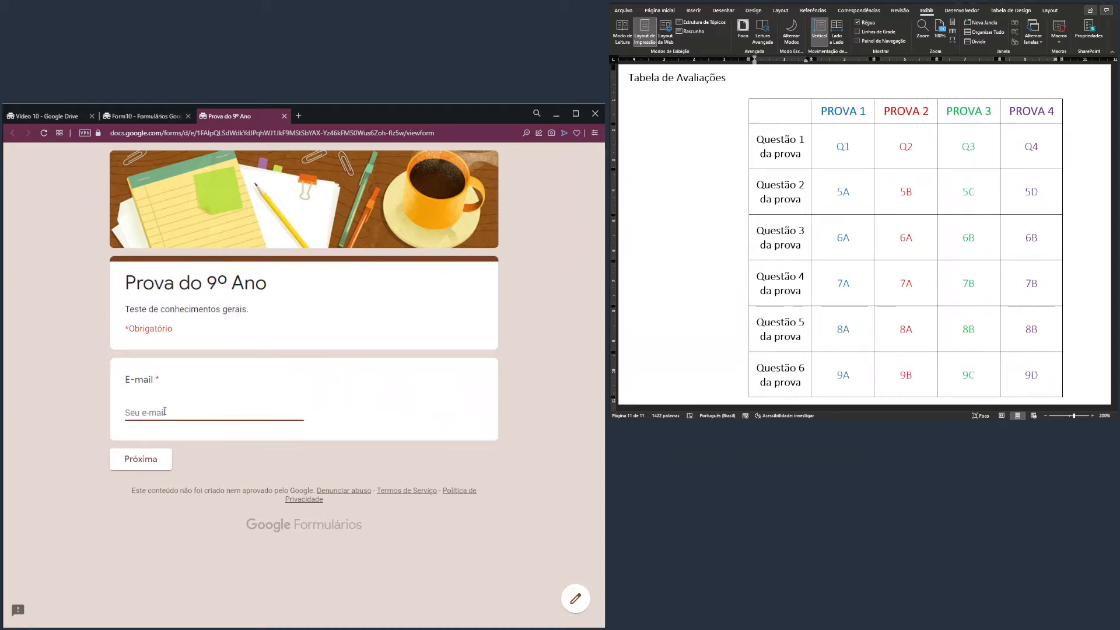
{"action": "type", "text": "kjssdhahsdkjhassdh@"}
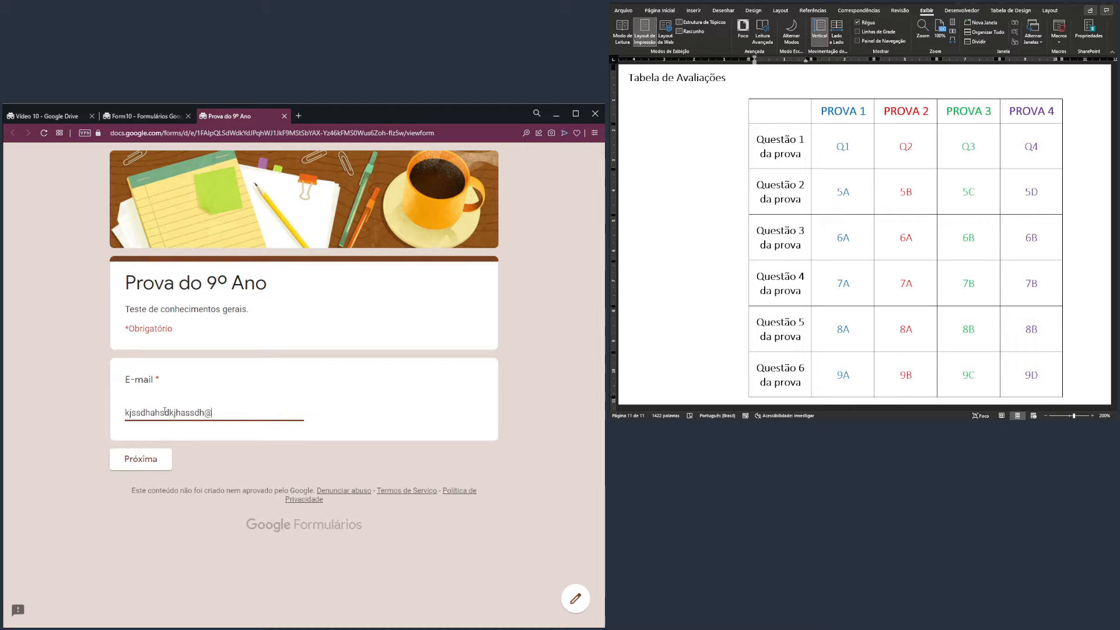
{"action": "type", "text": "jsshdsdjkhdaq"}
{"action": "left_click", "coordinate": [147, 459]}
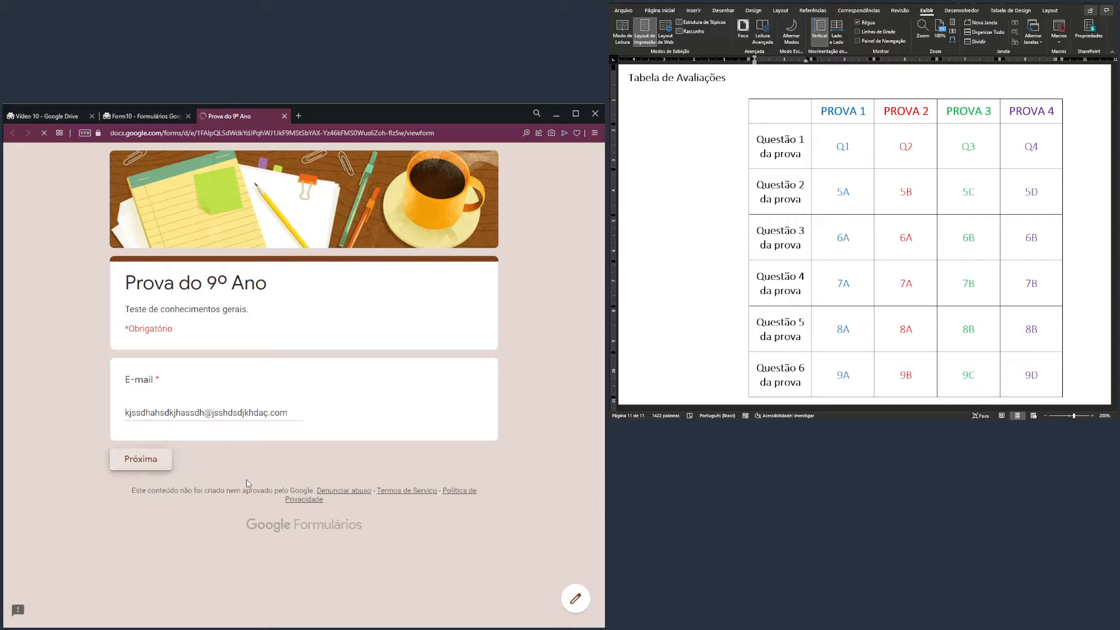
- Answer Prova 1 questions 1–3 with A) 4 cm, D) 120 and D) 15/6
{"action": "scroll", "coordinate": [257, 397], "scroll_direction": "down", "scroll_amount": 2}
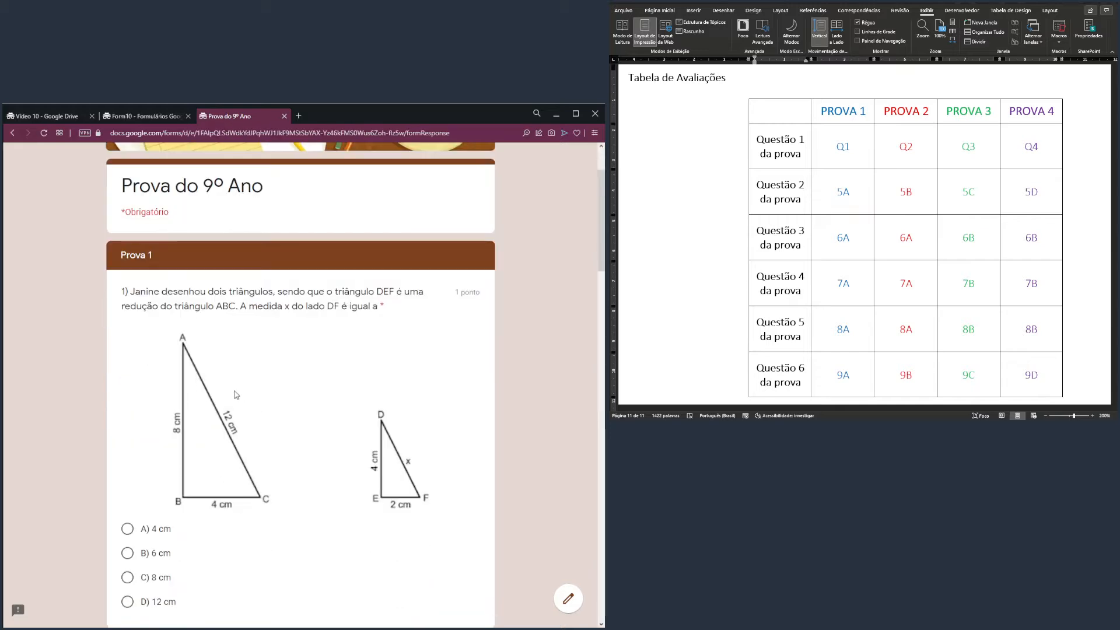
{"action": "scroll", "coordinate": [221, 358], "scroll_direction": "down", "scroll_amount": 7}
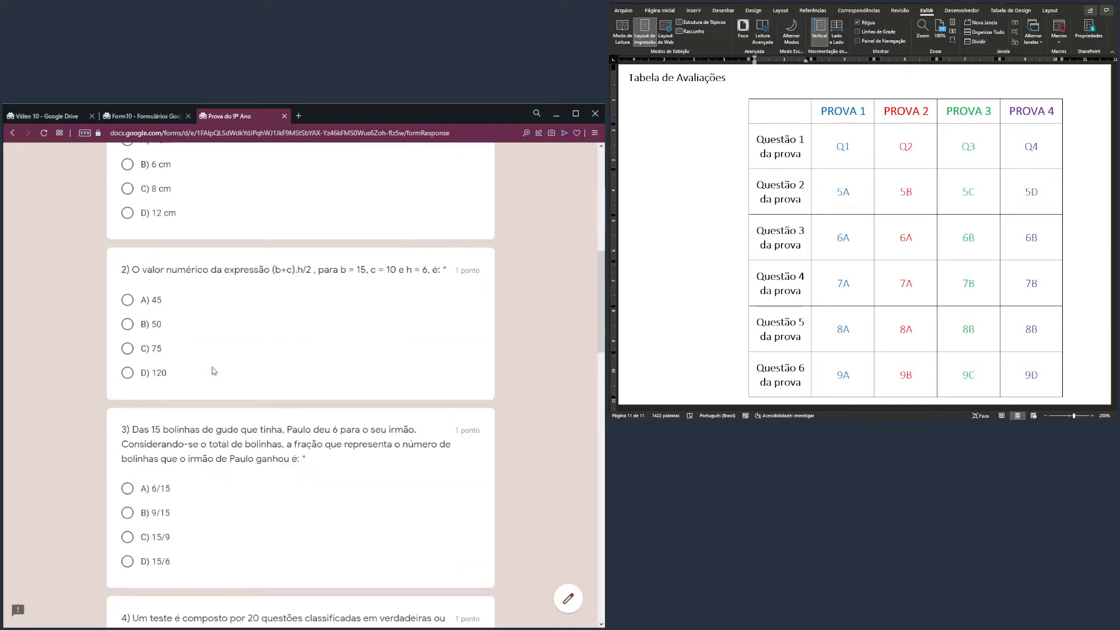
{"action": "left_click_drag", "start_coordinate": [160, 430], "coordinate": [298, 459]}
{"action": "scroll", "coordinate": [211, 415], "scroll_direction": "down", "scroll_amount": 5}
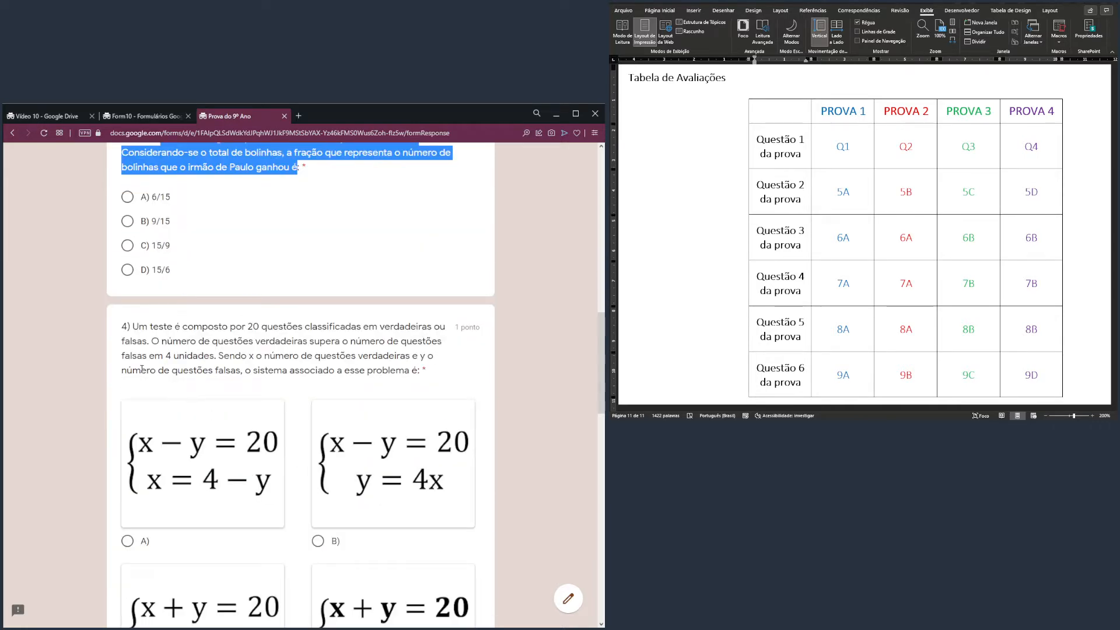
{"action": "left_click_drag", "start_coordinate": [159, 327], "coordinate": [262, 358]}
{"action": "scroll", "coordinate": [300, 392], "scroll_direction": "down", "scroll_amount": 7}
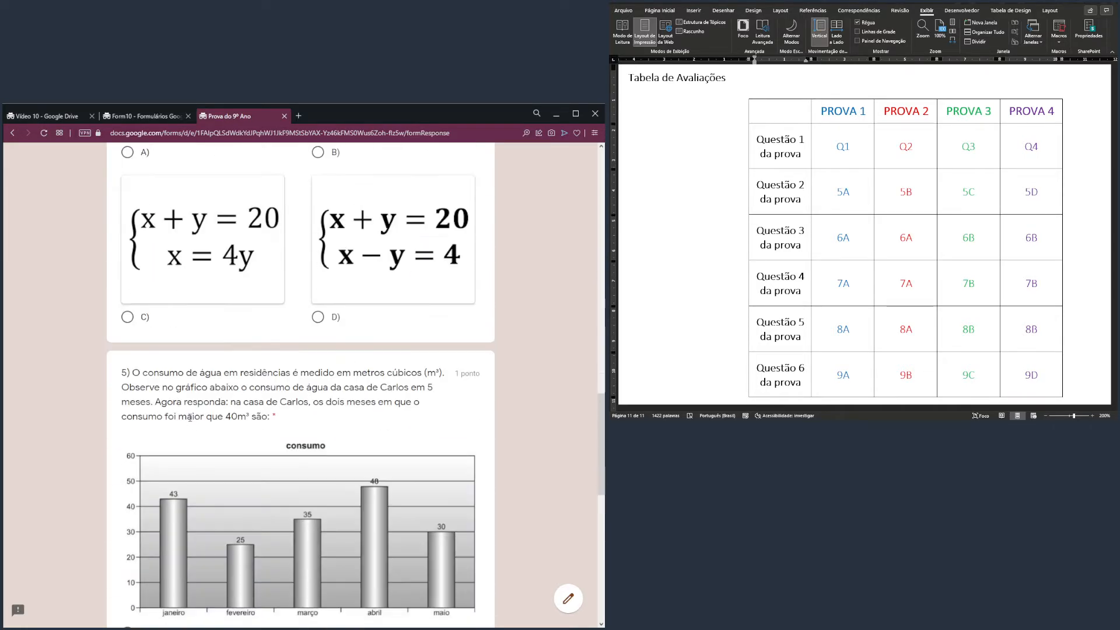
{"action": "left_click_drag", "start_coordinate": [190, 418], "coordinate": [238, 374]}
{"action": "scroll", "coordinate": [257, 415], "scroll_direction": "down", "scroll_amount": 6}
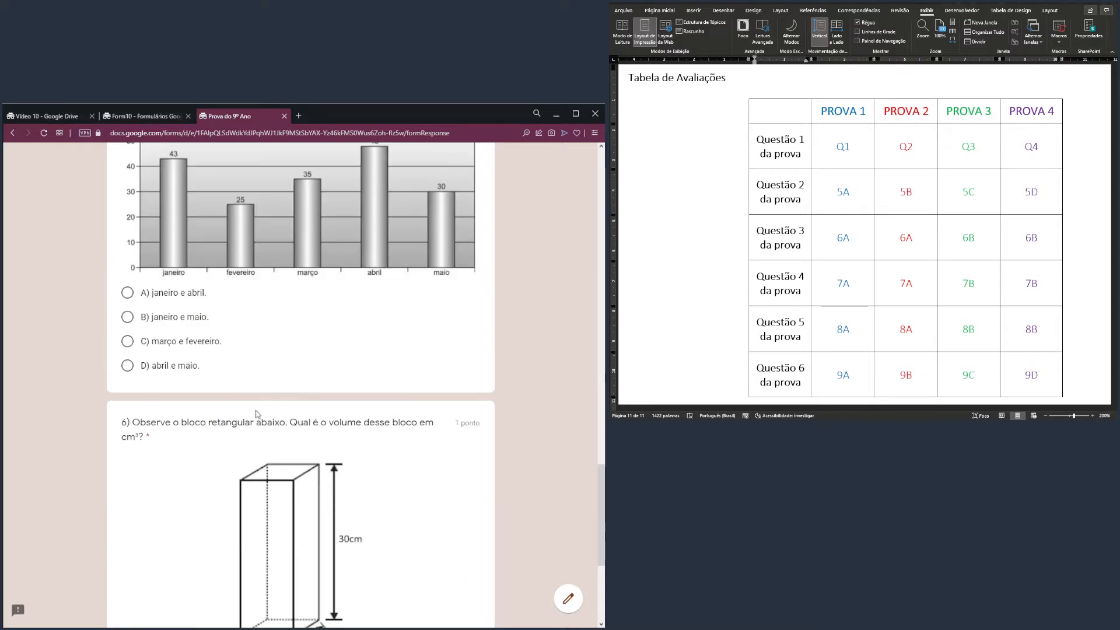
{"action": "left_click_drag", "start_coordinate": [132, 426], "coordinate": [155, 435]}
{"action": "scroll", "coordinate": [245, 464], "scroll_direction": "down", "scroll_amount": 5}
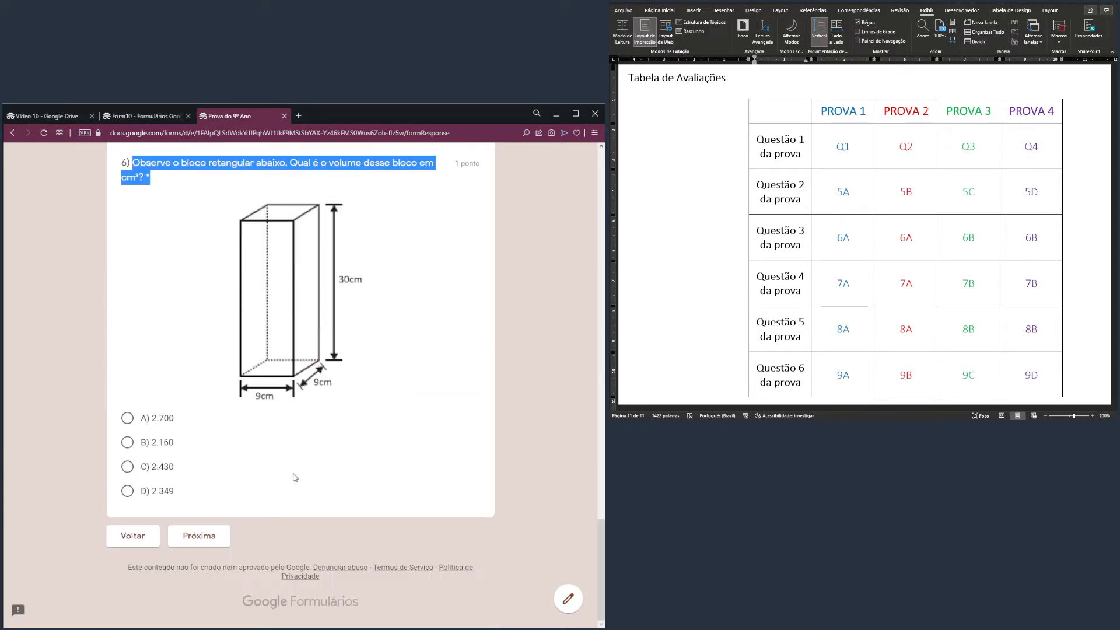
{"action": "scroll", "coordinate": [209, 465], "scroll_direction": "up", "scroll_amount": 20}
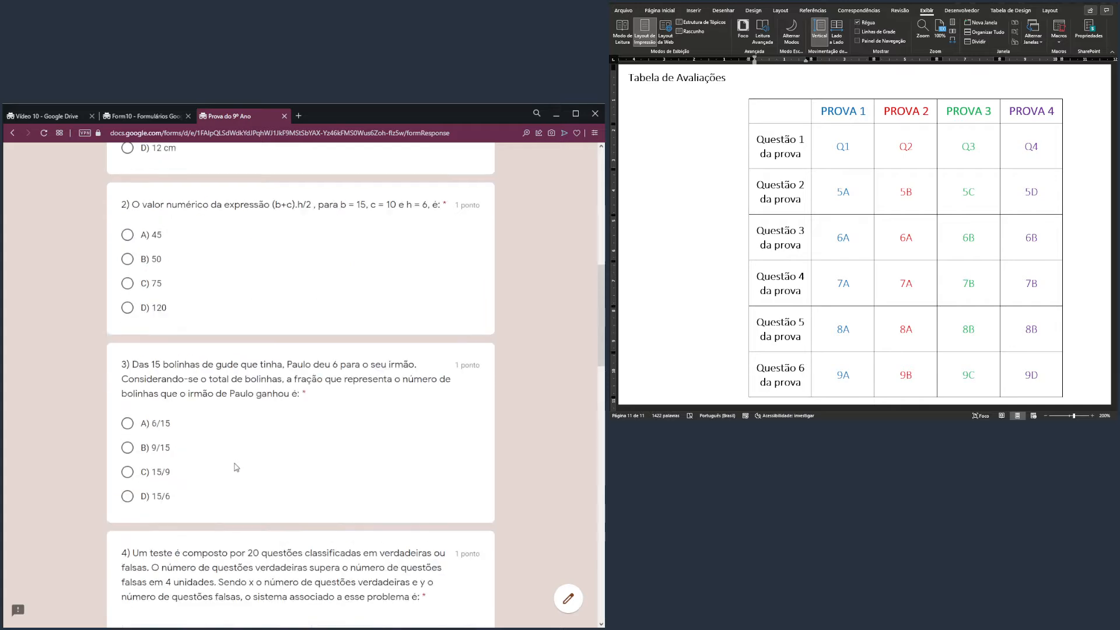
{"action": "left_click", "coordinate": [143, 510]}
{"action": "scroll", "coordinate": [155, 533], "scroll_direction": "down", "scroll_amount": 5}
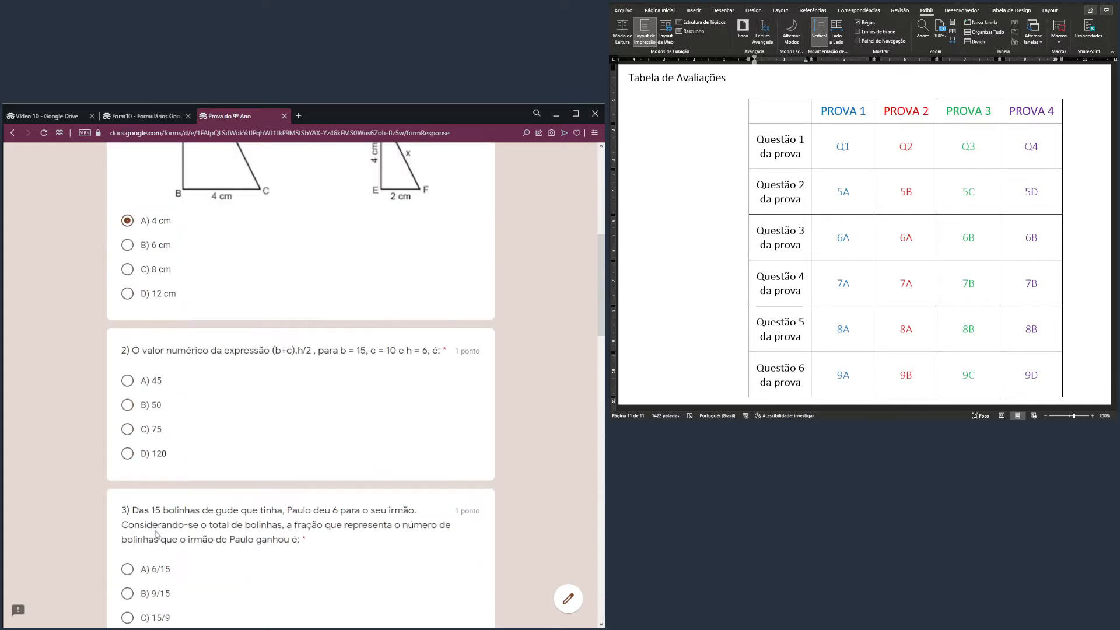
{"action": "left_click", "coordinate": [148, 454]}
{"action": "scroll", "coordinate": [150, 478], "scroll_direction": "down", "scroll_amount": 3}
{"action": "left_click", "coordinate": [152, 496]}
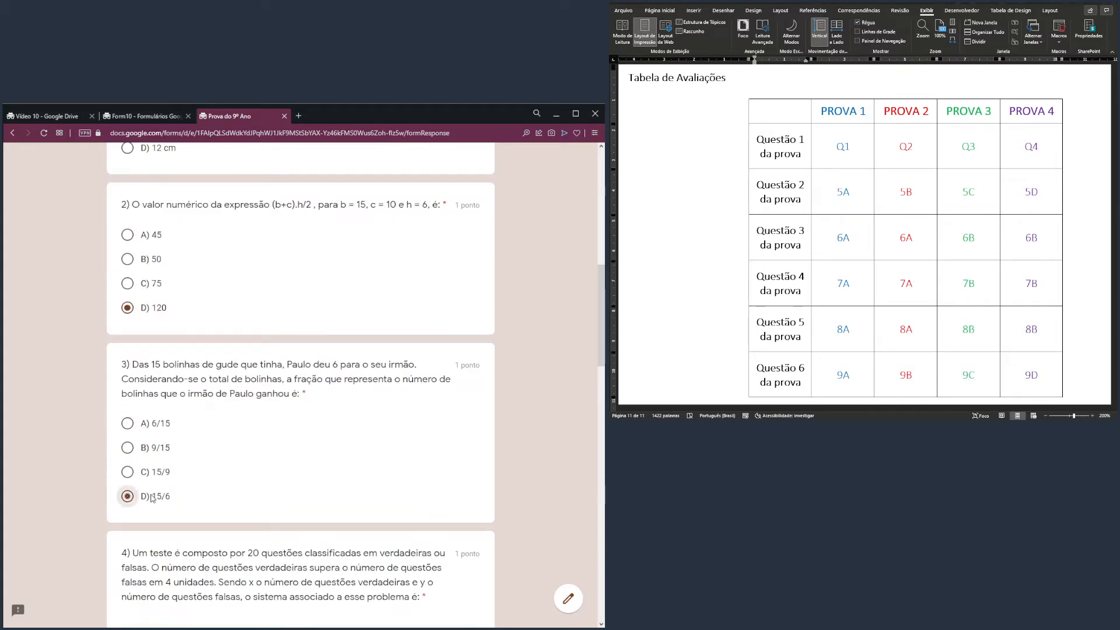
- Answer questions 4–6 with A), D) abril e maio and B) 2.160, then go to Prova 2
{"action": "scroll", "coordinate": [153, 497], "scroll_direction": "down", "scroll_amount": 4}
{"action": "left_click", "coordinate": [144, 522]}
{"action": "scroll", "coordinate": [157, 496], "scroll_direction": "down", "scroll_amount": 12}
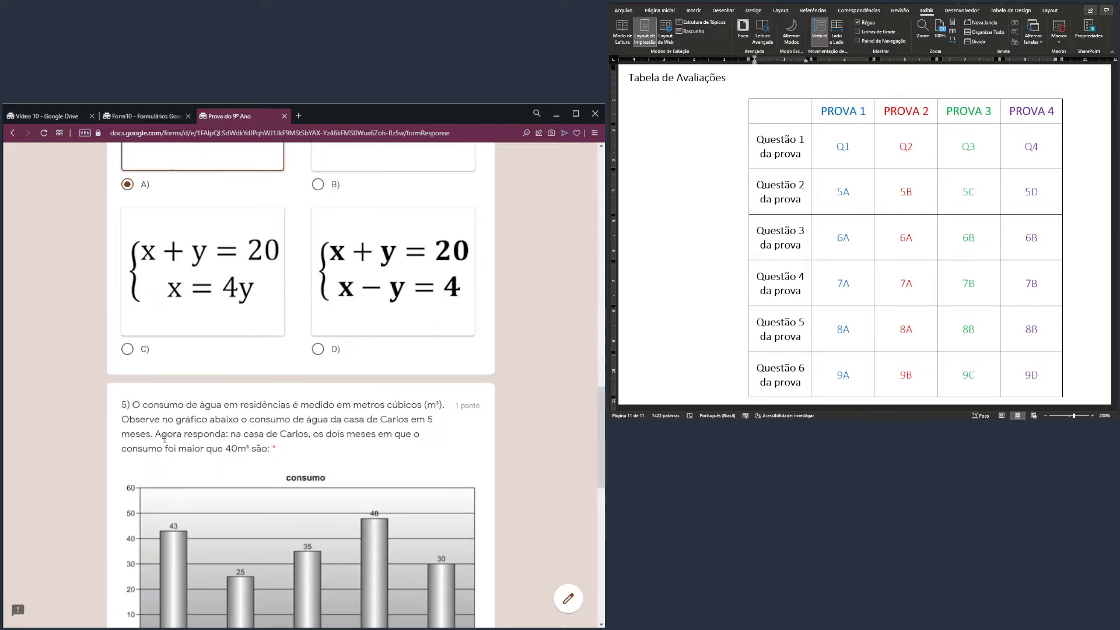
{"action": "left_click", "coordinate": [163, 401]}
{"action": "scroll", "coordinate": [175, 437], "scroll_direction": "down", "scroll_amount": 5}
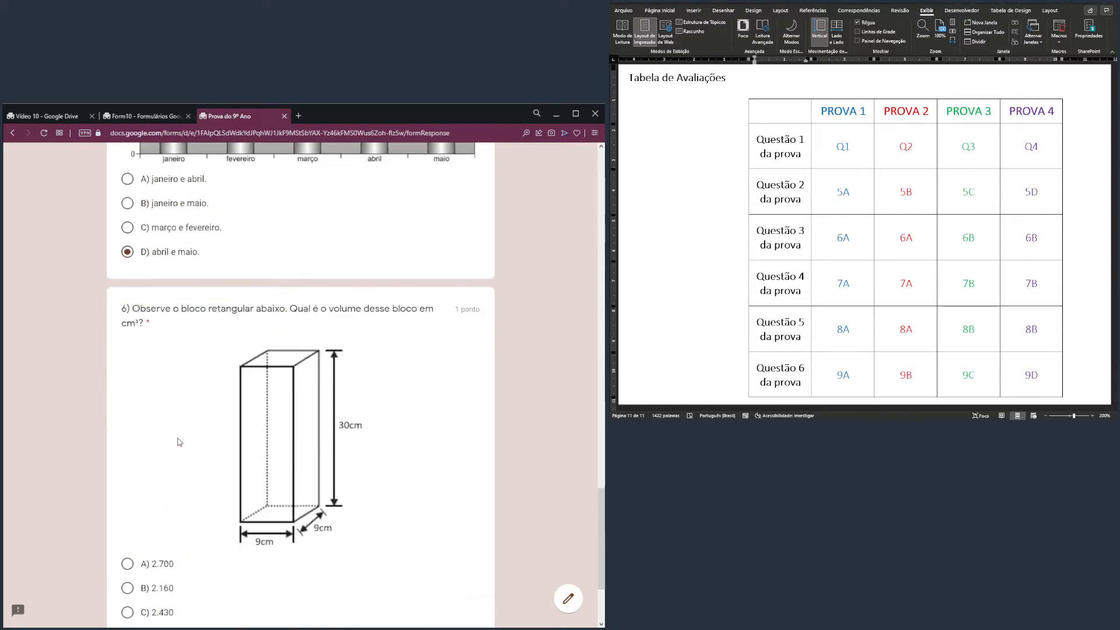
{"action": "left_click", "coordinate": [160, 443]}
{"action": "left_click", "coordinate": [213, 543]}
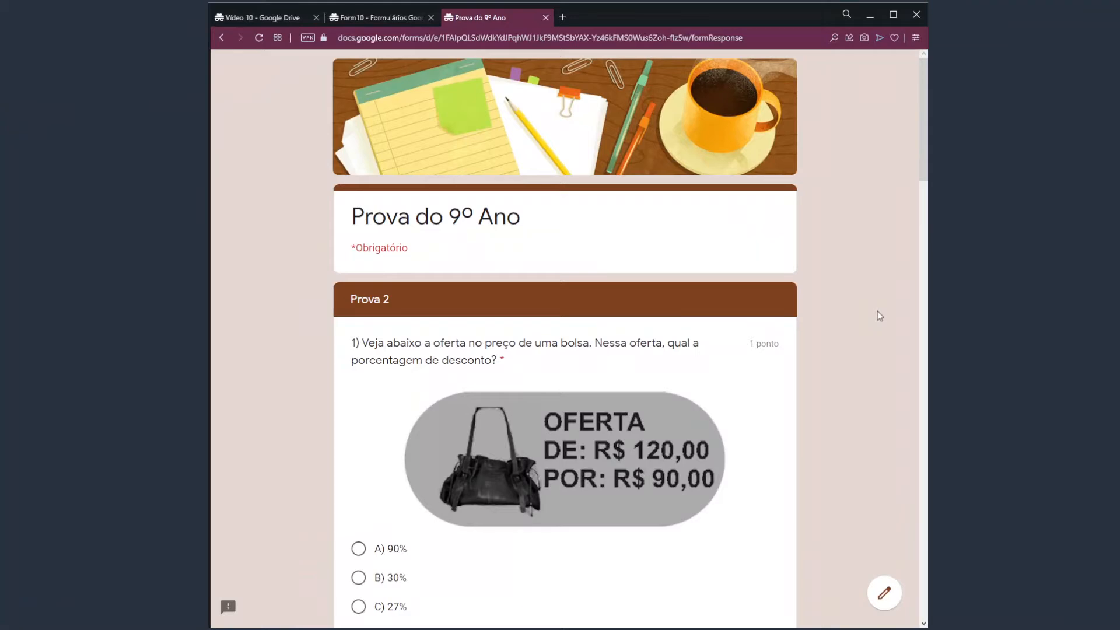
- Answer Prova 2 questions 1–3 with A) 90%, B) 50 and B) 9/15
{"action": "scroll", "coordinate": [392, 338], "scroll_direction": "down", "scroll_amount": 2}
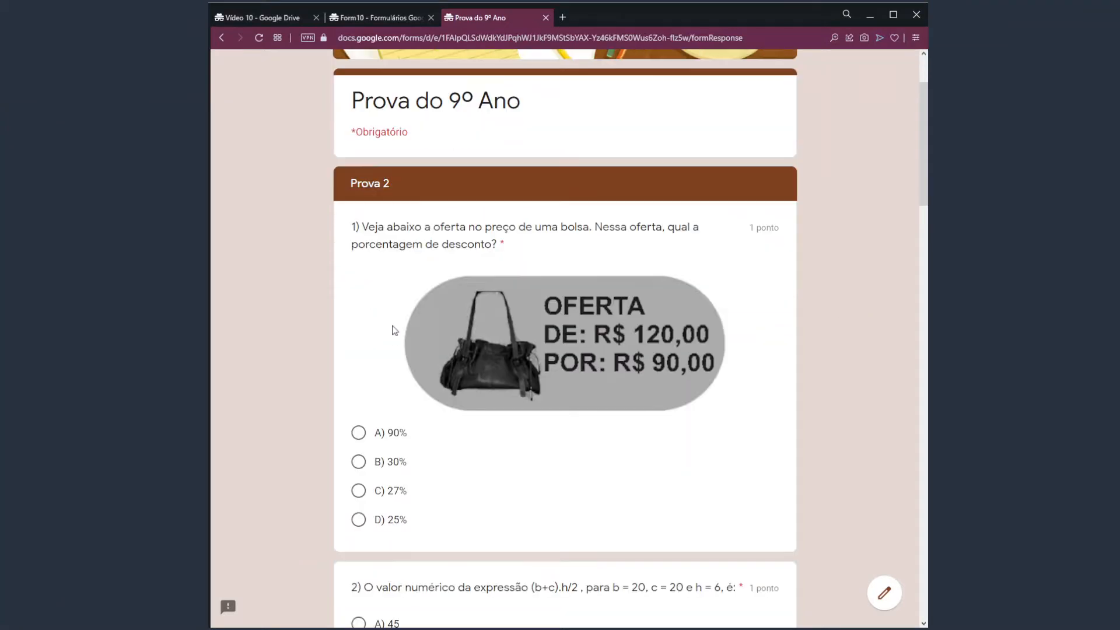
{"action": "left_click", "coordinate": [365, 432]}
{"action": "scroll", "coordinate": [430, 458], "scroll_direction": "down", "scroll_amount": 5}
{"action": "left_click", "coordinate": [403, 364]}
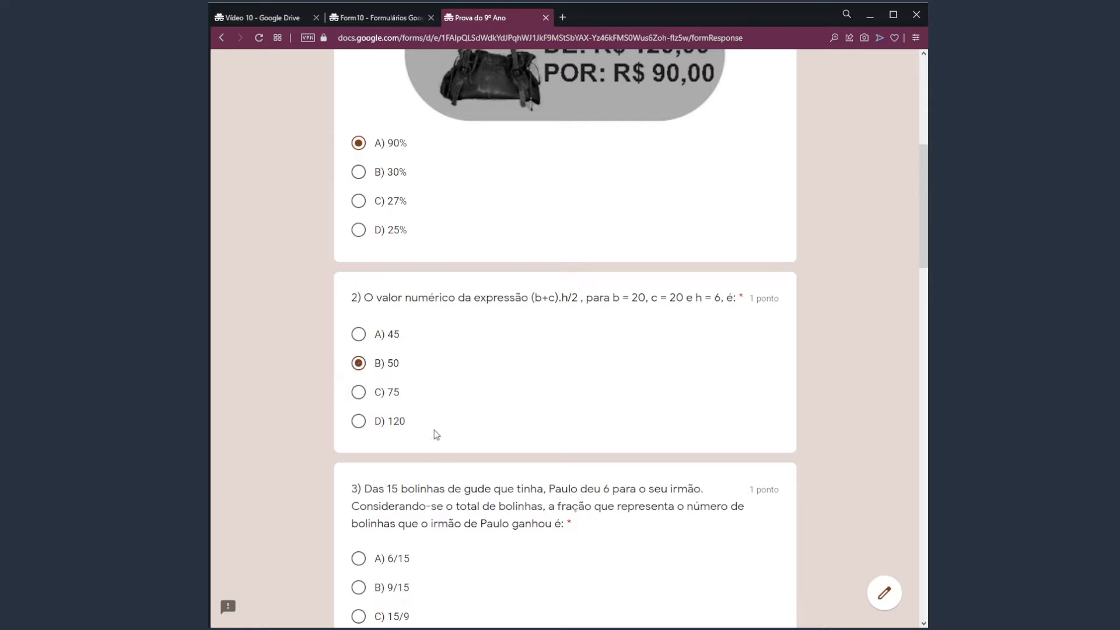
{"action": "scroll", "coordinate": [436, 435], "scroll_direction": "down", "scroll_amount": 4}
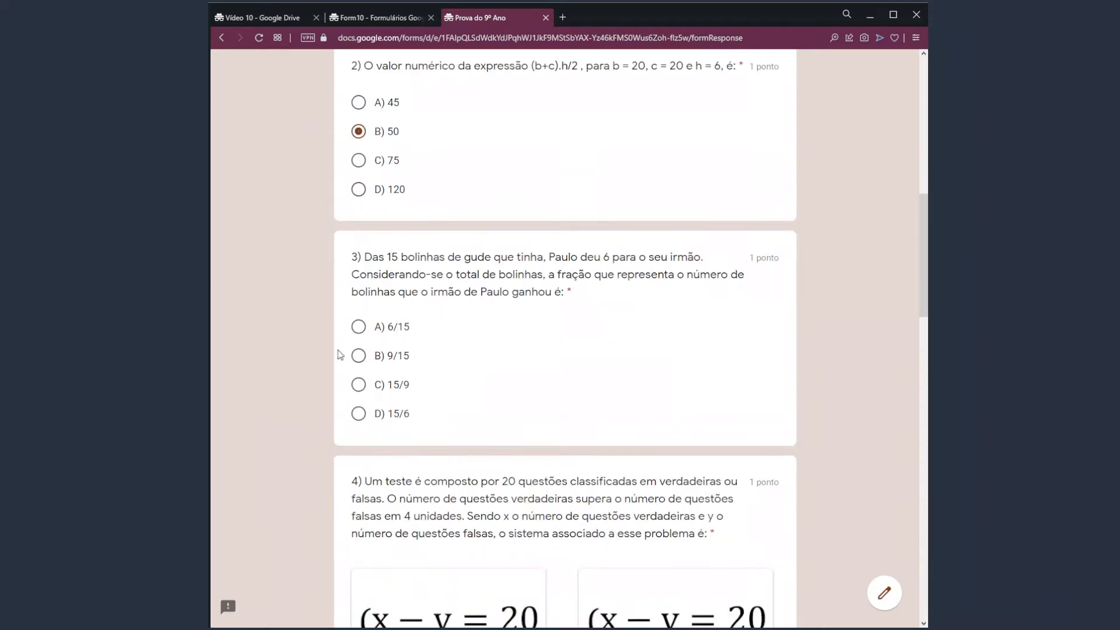
{"action": "left_click", "coordinate": [362, 356]}
{"action": "scroll", "coordinate": [362, 356], "scroll_direction": "down", "scroll_amount": 4}
- Answer questions 4–6 with A), C) março e fevereiro and A) 2.700, then continue to Prova 3
{"action": "left_click_drag", "start_coordinate": [364, 249], "coordinate": [412, 267]}
{"action": "left_click", "coordinate": [385, 449]}
{"action": "scroll", "coordinate": [425, 475], "scroll_direction": "down", "scroll_amount": 7}
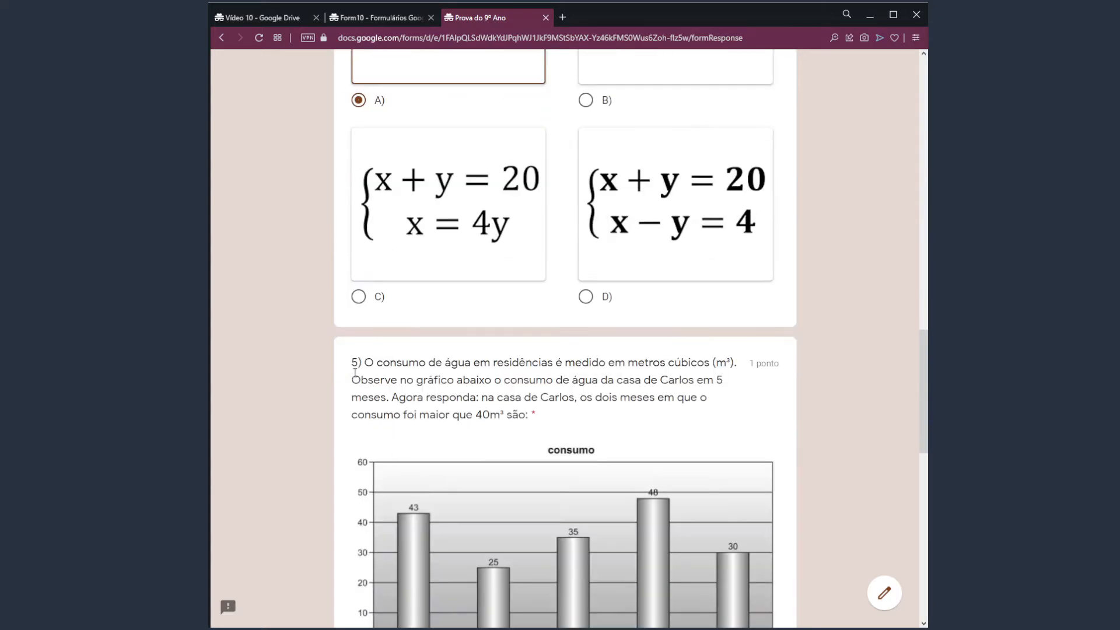
{"action": "left_click_drag", "start_coordinate": [366, 363], "coordinate": [453, 401]}
{"action": "scroll", "coordinate": [452, 401], "scroll_direction": "down", "scroll_amount": 7}
{"action": "left_click", "coordinate": [359, 327]}
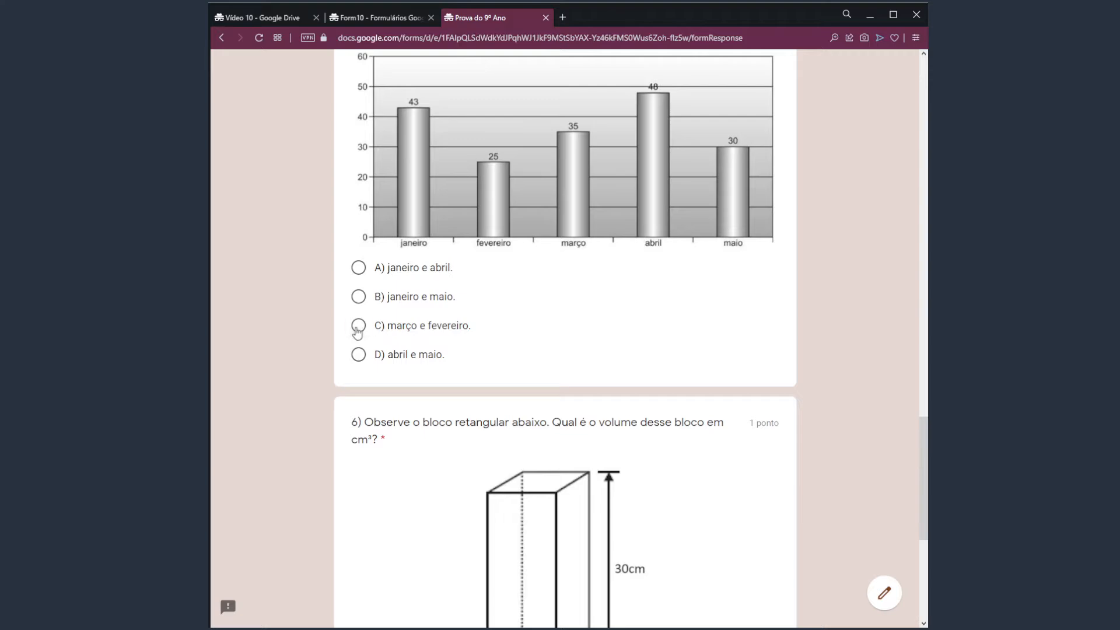
{"action": "scroll", "coordinate": [418, 385], "scroll_direction": "down", "scroll_amount": 3}
{"action": "left_click", "coordinate": [359, 514]}
{"action": "scroll", "coordinate": [844, 437], "scroll_direction": "up", "scroll_amount": 15}
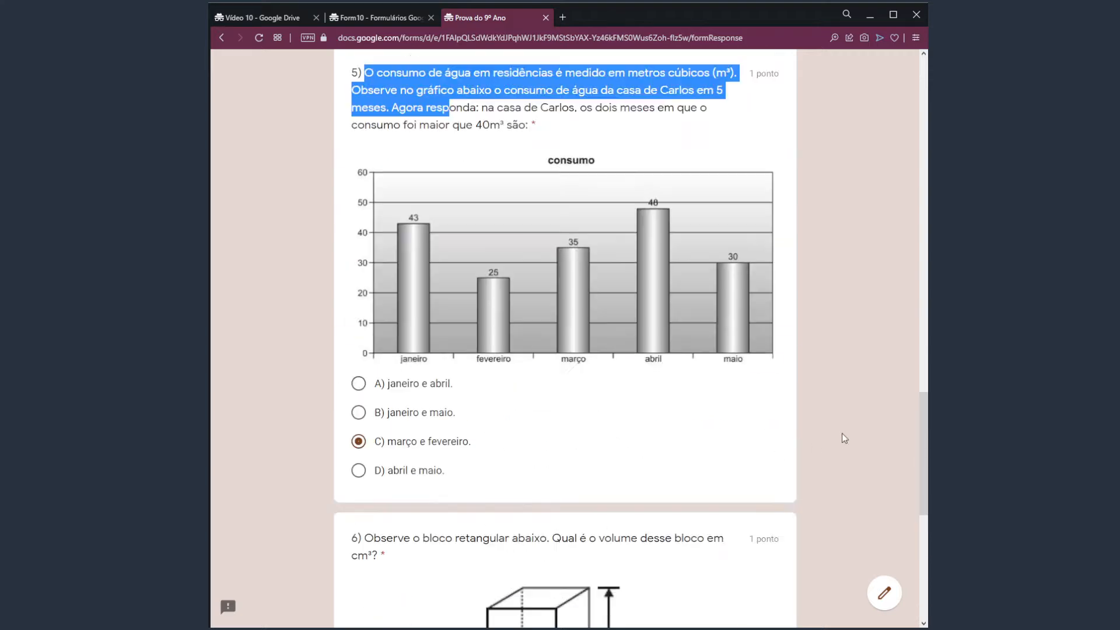
{"action": "scroll", "coordinate": [846, 437], "scroll_direction": "up", "scroll_amount": 15}
{"action": "scroll", "coordinate": [839, 450], "scroll_direction": "down", "scroll_amount": 14}
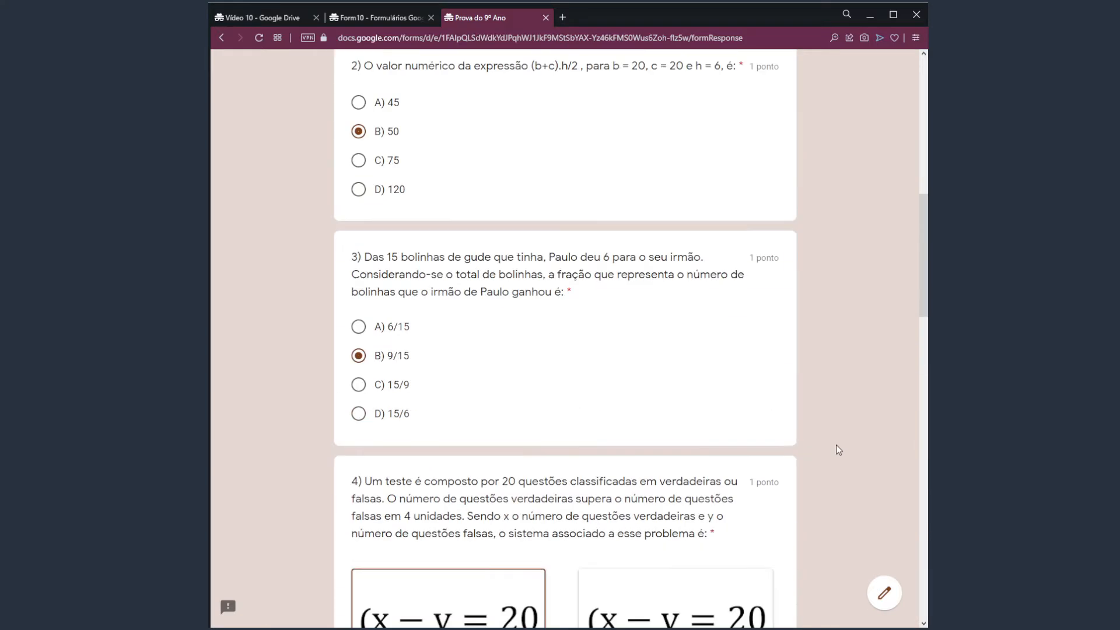
{"action": "scroll", "coordinate": [834, 451], "scroll_direction": "down", "scroll_amount": 18}
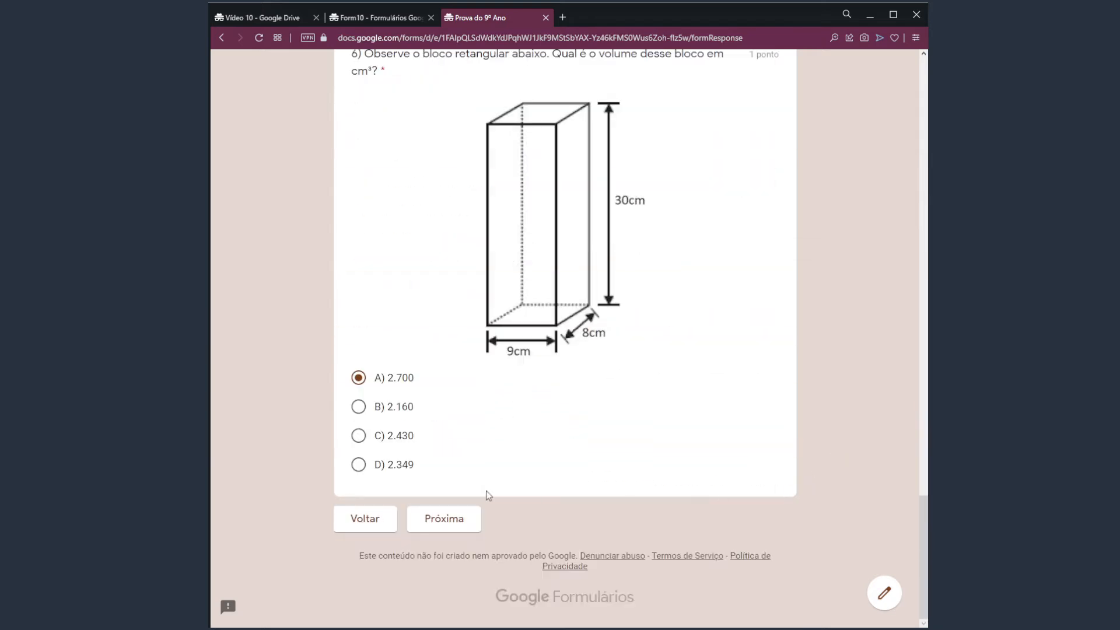
{"action": "left_click", "coordinate": [447, 520]}
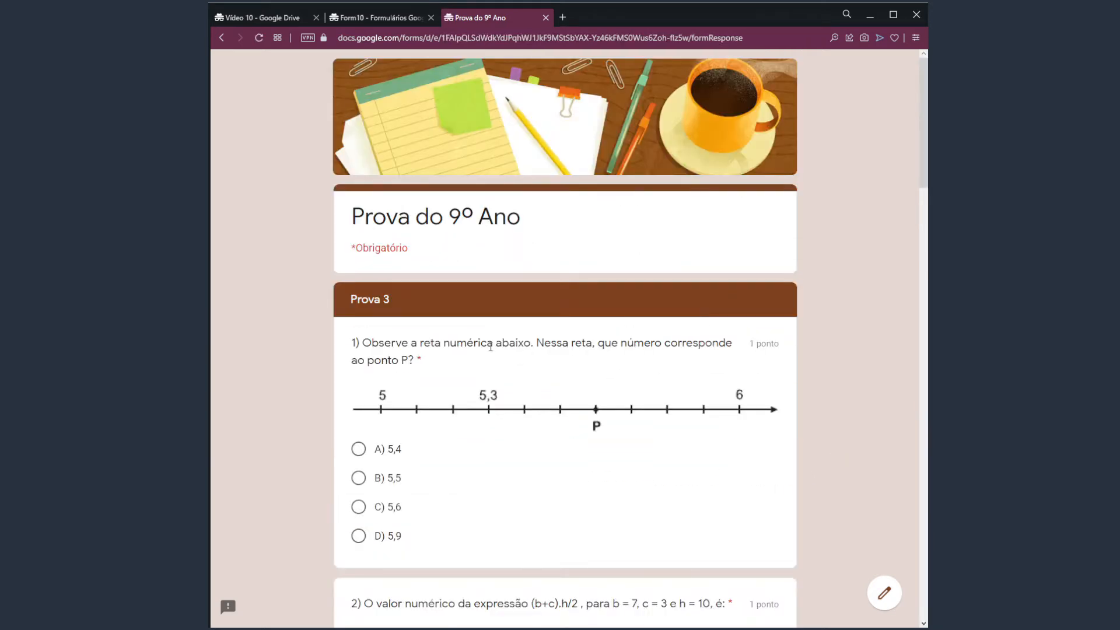
- Answer Prova 3 questions 1–3 with 5,4, 50 and 6/15
{"action": "scroll", "coordinate": [382, 336], "scroll_direction": "down", "scroll_amount": 2}
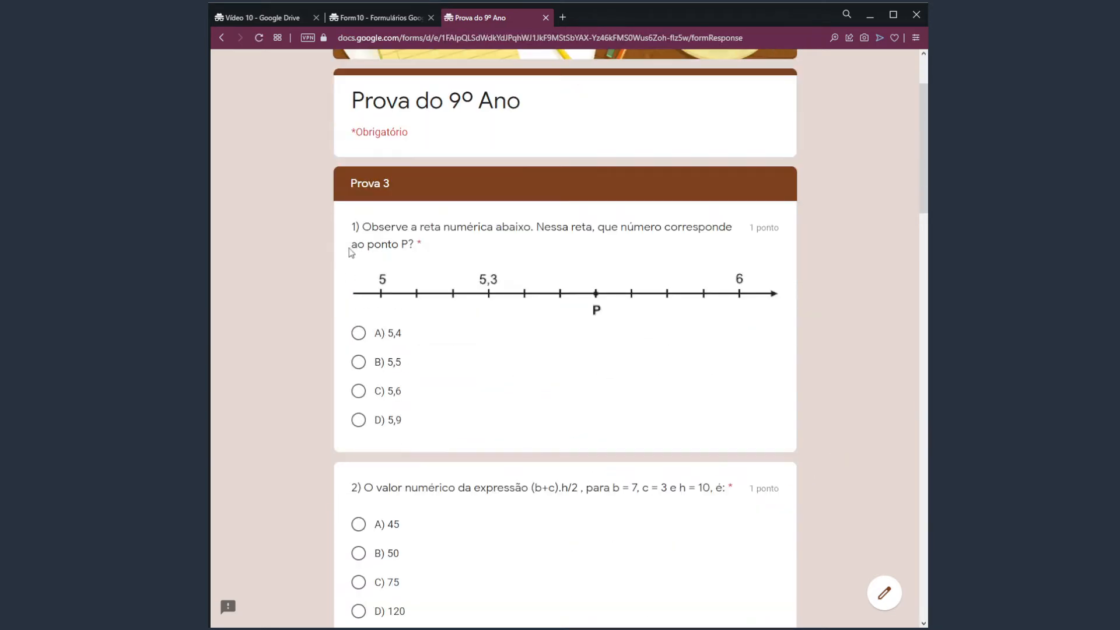
{"action": "left_click", "coordinate": [358, 330]}
{"action": "scroll", "coordinate": [411, 385], "scroll_direction": "down", "scroll_amount": 3}
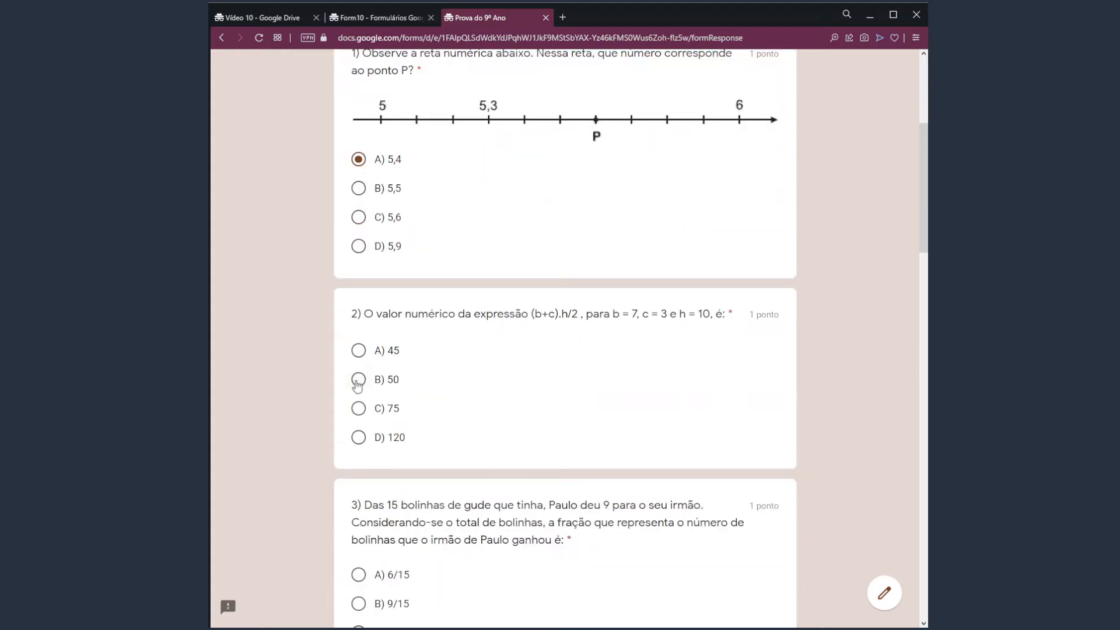
{"action": "left_click", "coordinate": [359, 380]}
{"action": "scroll", "coordinate": [469, 394], "scroll_direction": "down", "scroll_amount": 4}
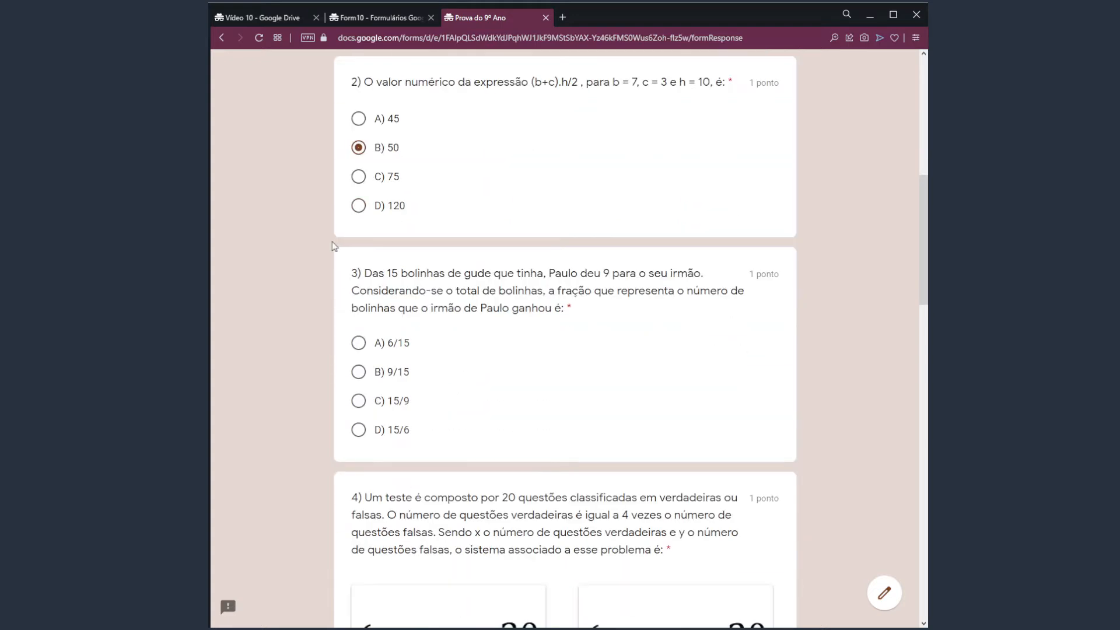
{"action": "left_click_drag", "start_coordinate": [358, 273], "coordinate": [454, 309]}
{"action": "left_click", "coordinate": [362, 344]}
- Answer questions 4–6 with system B, janeiro e maio and 2.700, then advance to Prova 4
{"action": "scroll", "coordinate": [430, 373], "scroll_direction": "down", "scroll_amount": 4}
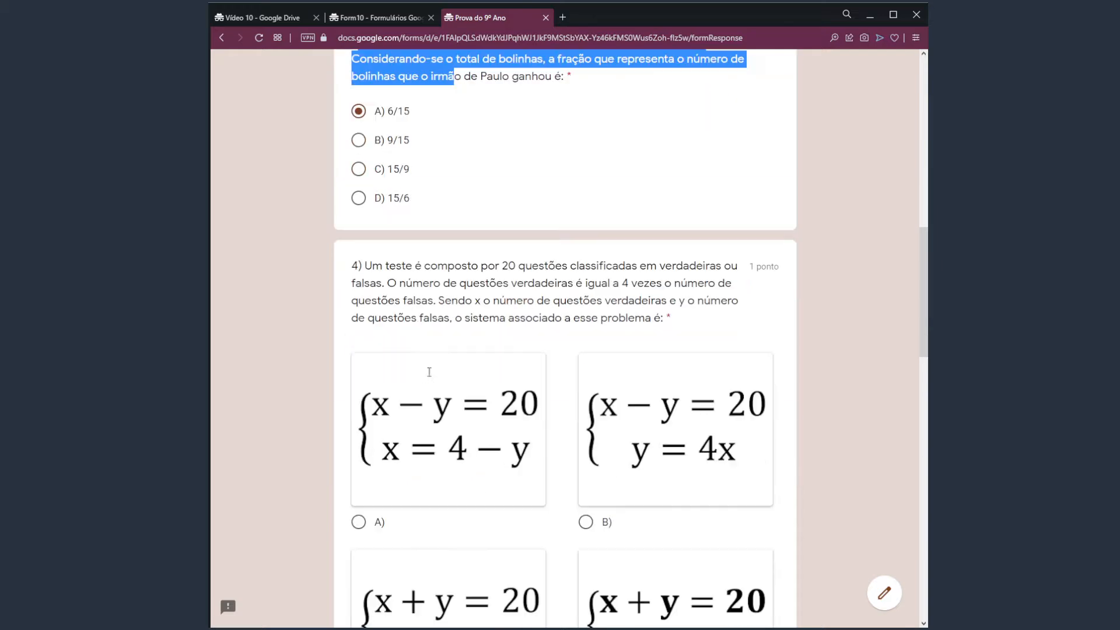
{"action": "left_click_drag", "start_coordinate": [352, 266], "coordinate": [489, 318]}
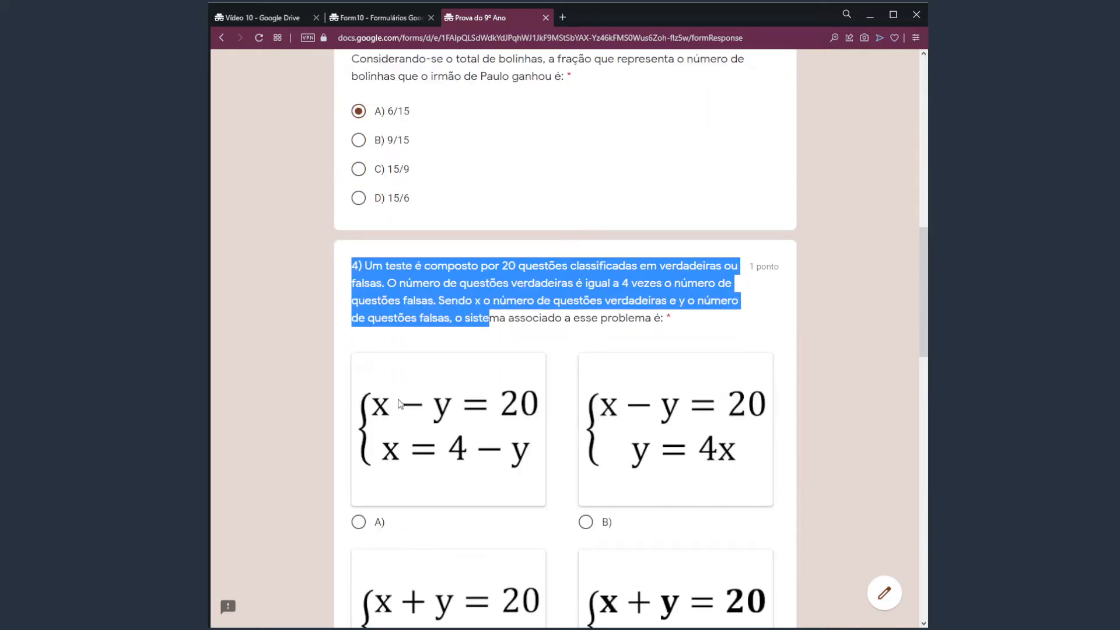
{"action": "left_click", "coordinate": [639, 499]}
{"action": "scroll", "coordinate": [420, 315], "scroll_direction": "down", "scroll_amount": 6}
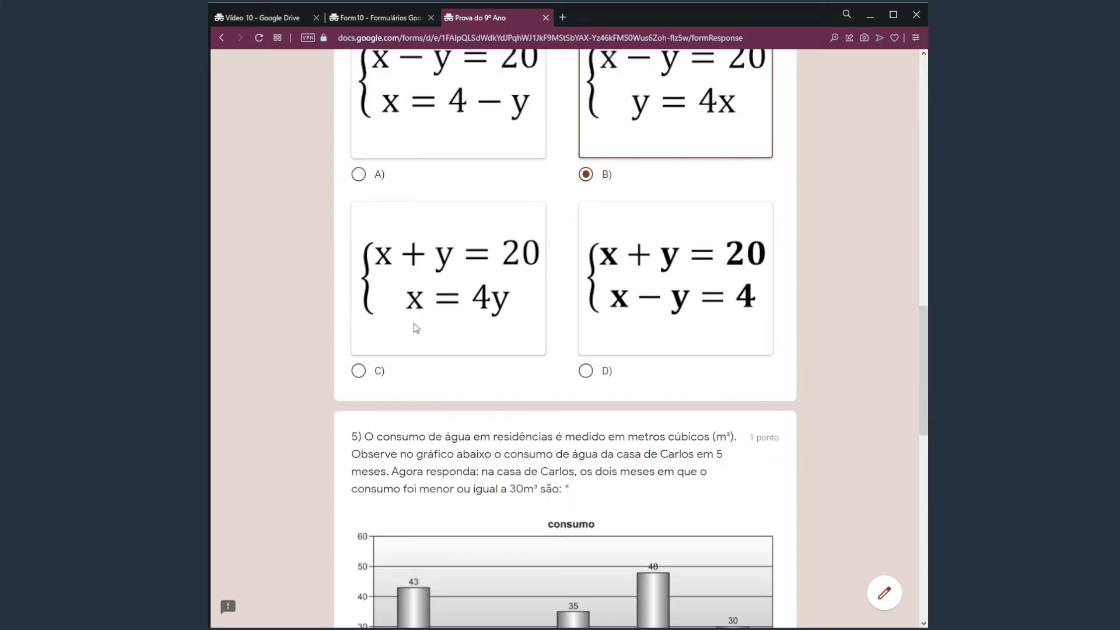
{"action": "left_click_drag", "start_coordinate": [376, 436], "coordinate": [475, 472]}
{"action": "scroll", "coordinate": [469, 461], "scroll_direction": "down", "scroll_amount": 5}
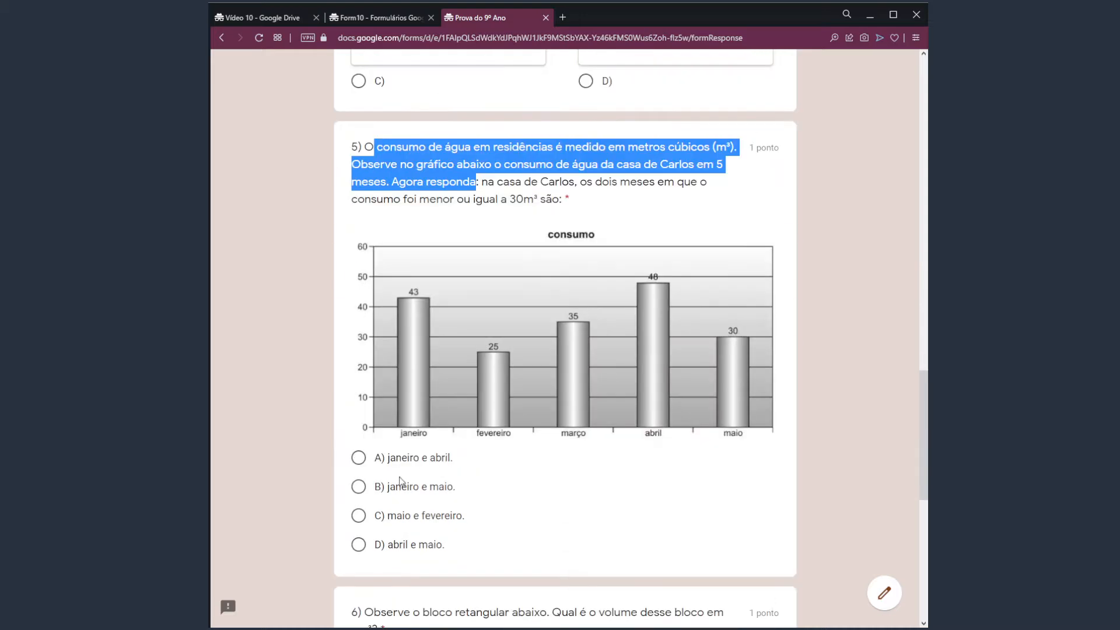
{"action": "left_click", "coordinate": [403, 487]}
{"action": "scroll", "coordinate": [411, 475], "scroll_direction": "down", "scroll_amount": 3}
{"action": "scroll", "coordinate": [390, 430], "scroll_direction": "down", "scroll_amount": 5}
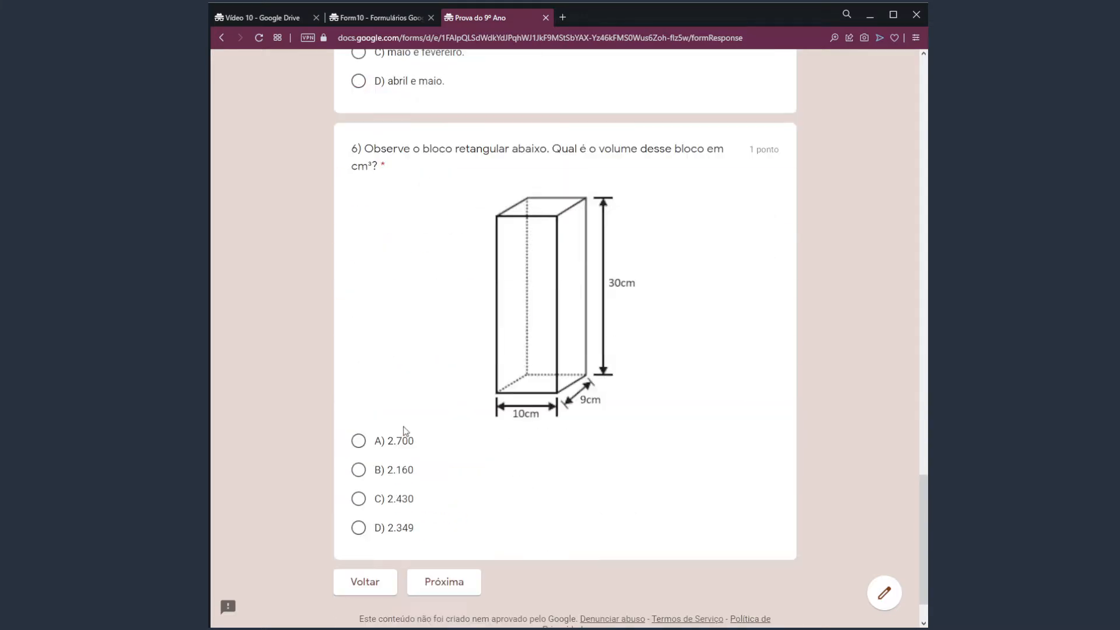
{"action": "left_click", "coordinate": [412, 440]}
{"action": "left_click", "coordinate": [435, 581]}
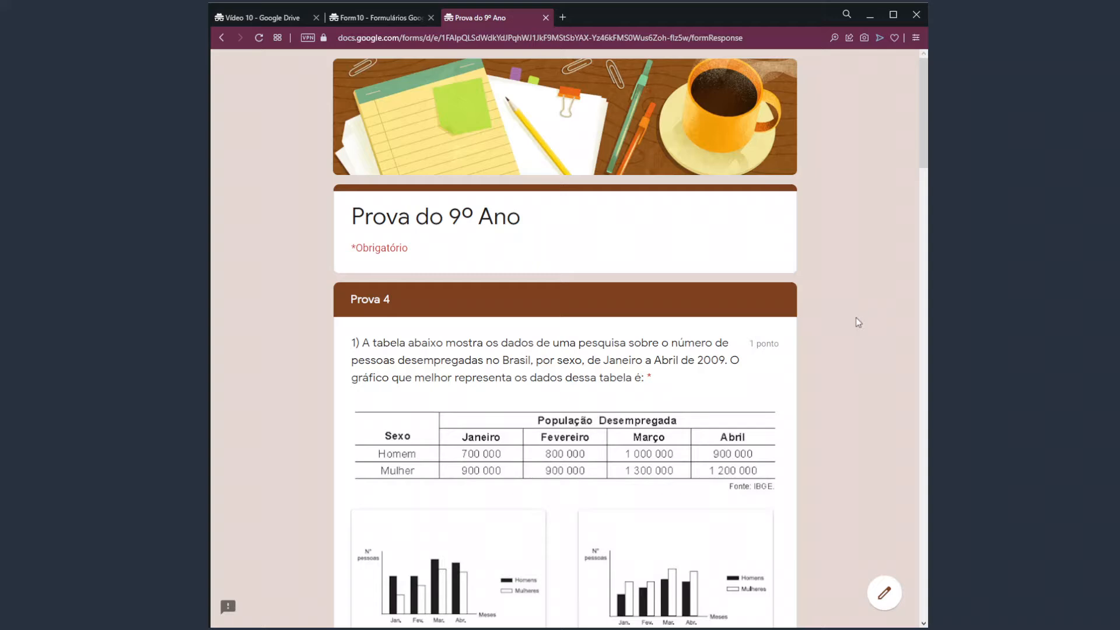
- Answer Prova 4 questions 1–3 with chart B, 50 and 9/15
{"action": "left_click_drag", "start_coordinate": [376, 343], "coordinate": [454, 360]}
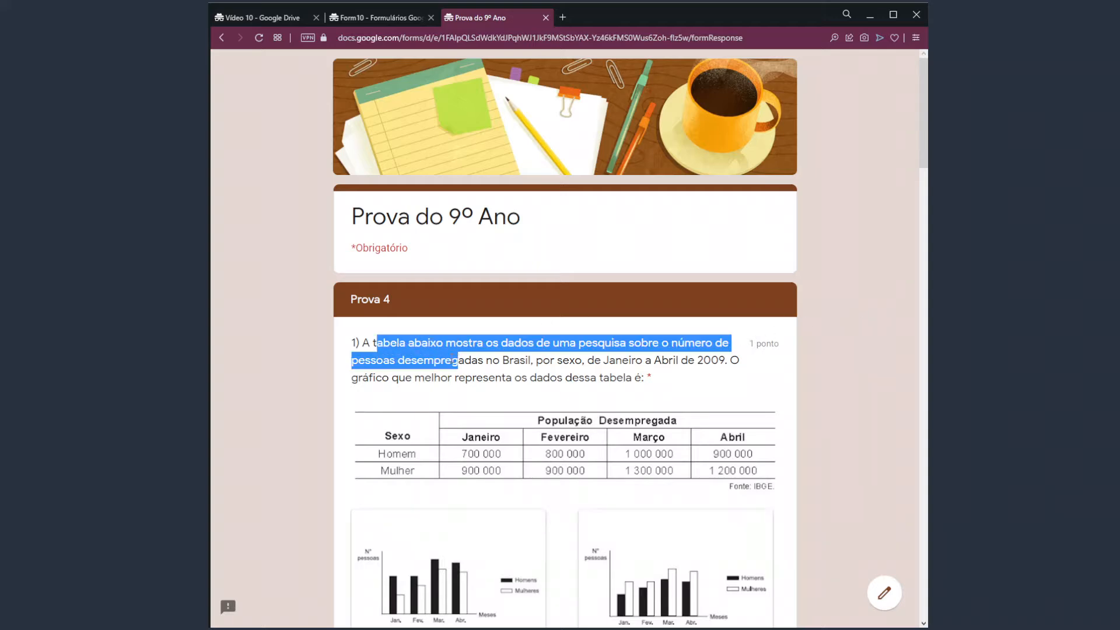
{"action": "scroll", "coordinate": [597, 381], "scroll_direction": "down", "scroll_amount": 4}
{"action": "left_click", "coordinate": [652, 420]}
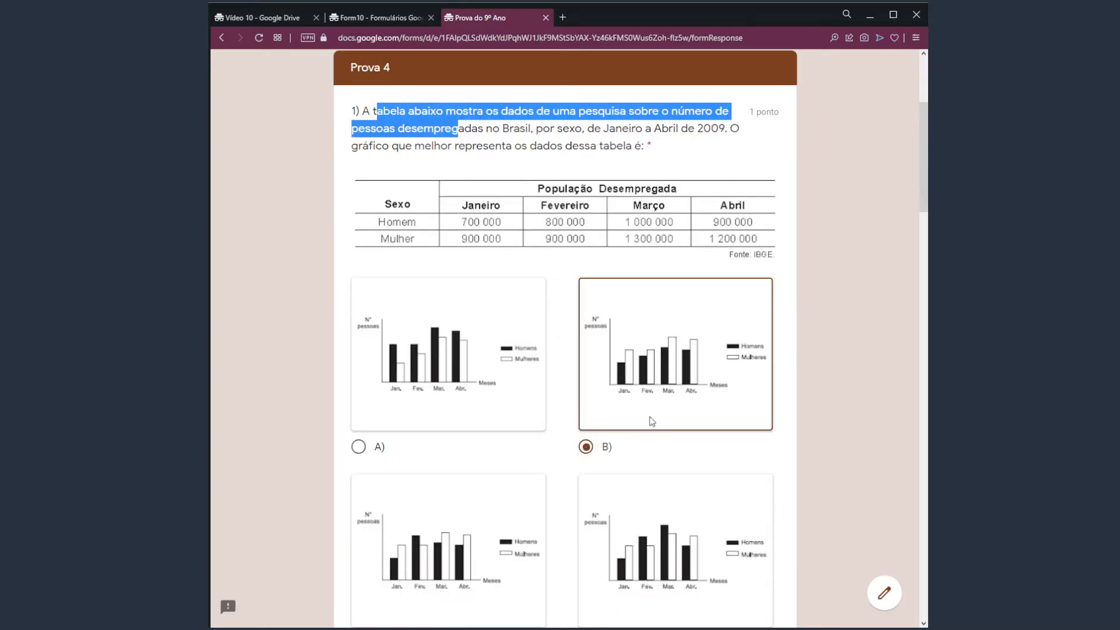
{"action": "scroll", "coordinate": [651, 422], "scroll_direction": "down", "scroll_amount": 6}
{"action": "scroll", "coordinate": [650, 424], "scroll_direction": "down", "scroll_amount": 1}
{"action": "left_click_drag", "start_coordinate": [396, 304], "coordinate": [413, 359]}
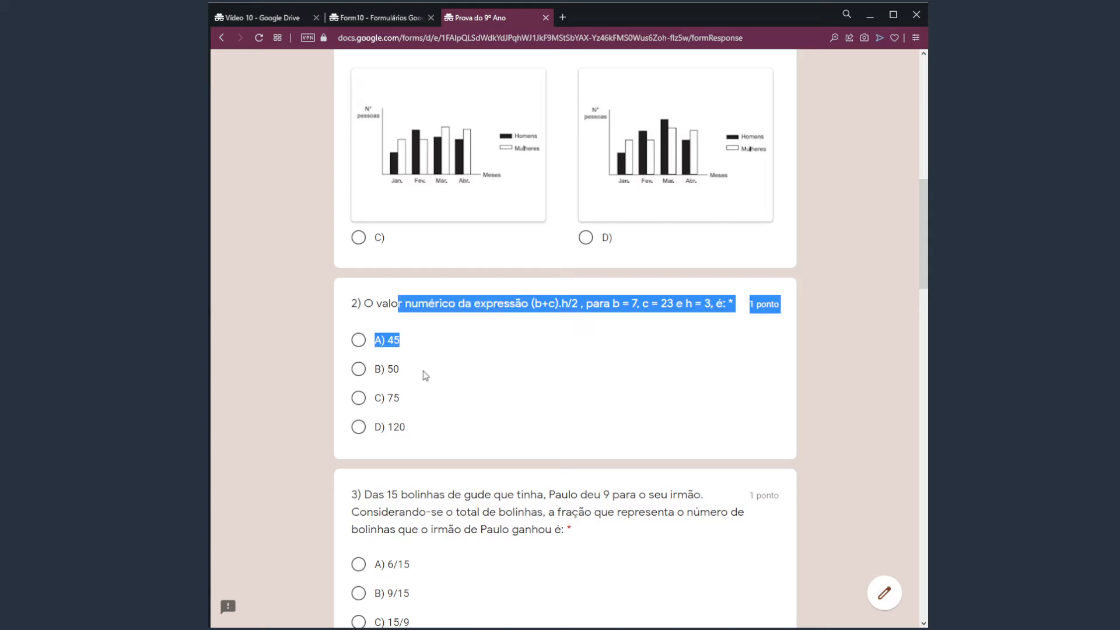
{"action": "left_click", "coordinate": [387, 371]}
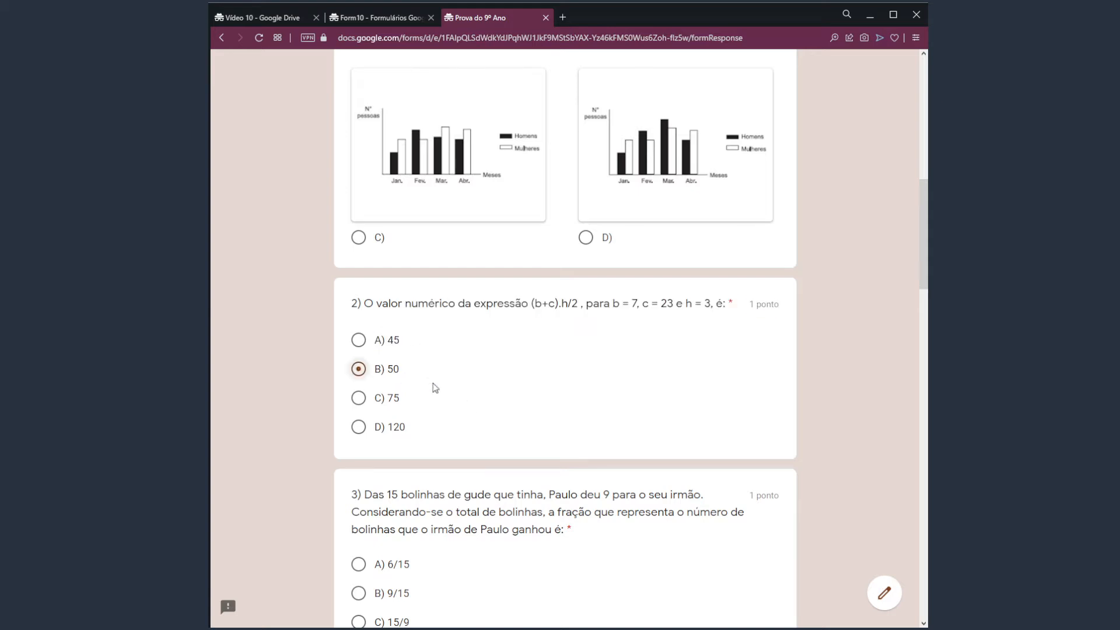
{"action": "scroll", "coordinate": [437, 388], "scroll_direction": "down", "scroll_amount": 3}
{"action": "left_click_drag", "start_coordinate": [390, 320], "coordinate": [499, 357]}
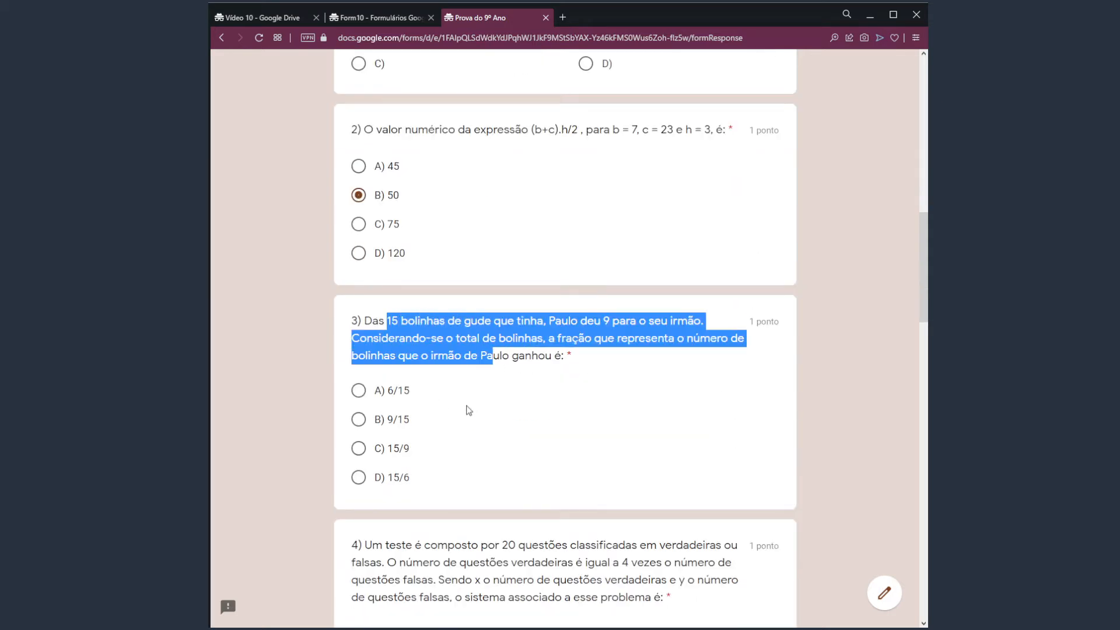
{"action": "left_click", "coordinate": [411, 418]}
- Answer question 4 with system A and question 5 with janeiro e abril, then close the preview
{"action": "scroll", "coordinate": [434, 420], "scroll_direction": "down", "scroll_amount": 6}
{"action": "left_click_drag", "start_coordinate": [416, 198], "coordinate": [490, 236]}
{"action": "left_click", "coordinate": [469, 389]}
{"action": "scroll", "coordinate": [469, 388], "scroll_direction": "down", "scroll_amount": 3}
{"action": "scroll", "coordinate": [469, 388], "scroll_direction": "down", "scroll_amount": 4}
{"action": "left_click_drag", "start_coordinate": [377, 313], "coordinate": [470, 358]}
{"action": "scroll", "coordinate": [464, 402], "scroll_direction": "down", "scroll_amount": 5}
{"action": "left_click", "coordinate": [411, 338]}
{"action": "scroll", "coordinate": [411, 341], "scroll_direction": "down", "scroll_amount": 5}
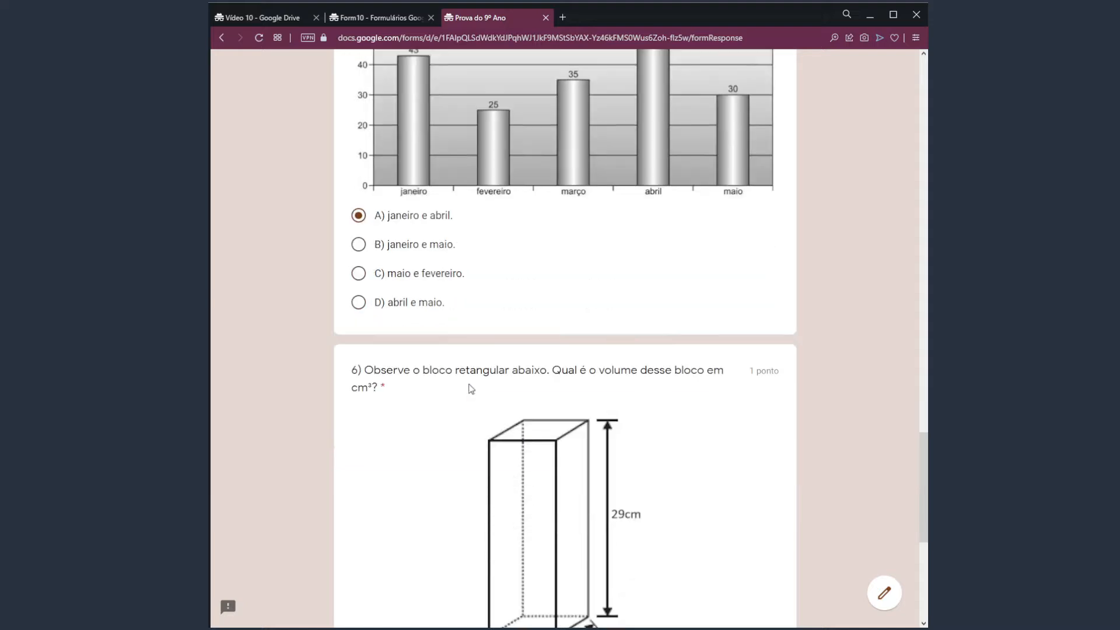
{"action": "scroll", "coordinate": [407, 417], "scroll_direction": "down", "scroll_amount": 2}
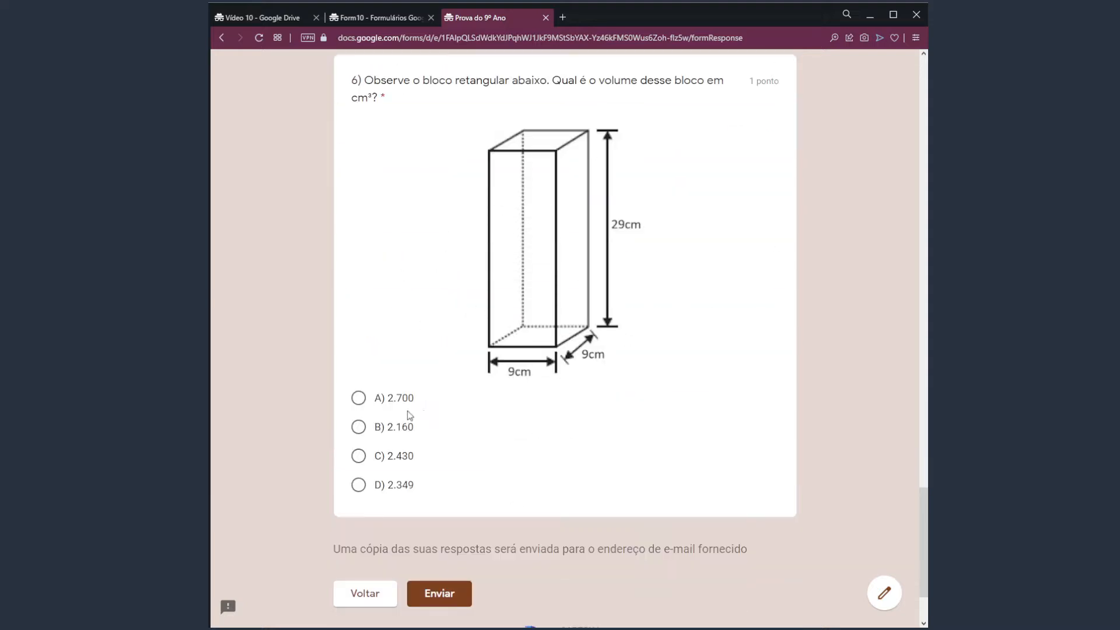
{"action": "scroll", "coordinate": [613, 402], "scroll_direction": "up", "scroll_amount": 6}
{"action": "scroll", "coordinate": [481, 393], "scroll_direction": "down", "scroll_amount": 6}
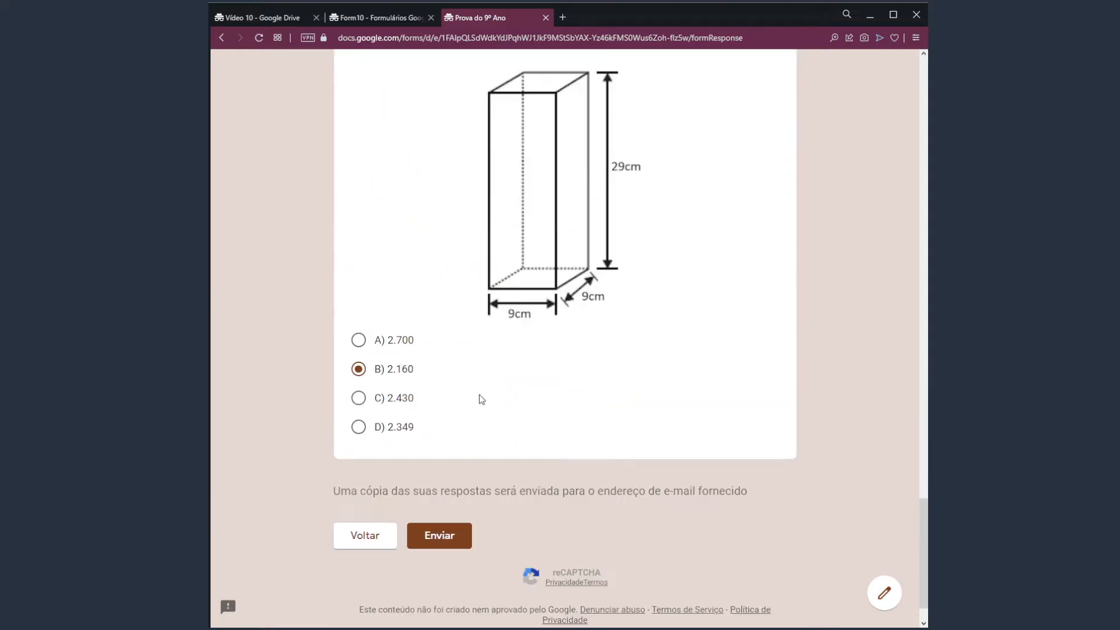
{"action": "scroll", "coordinate": [663, 292], "scroll_direction": "up", "scroll_amount": 15}
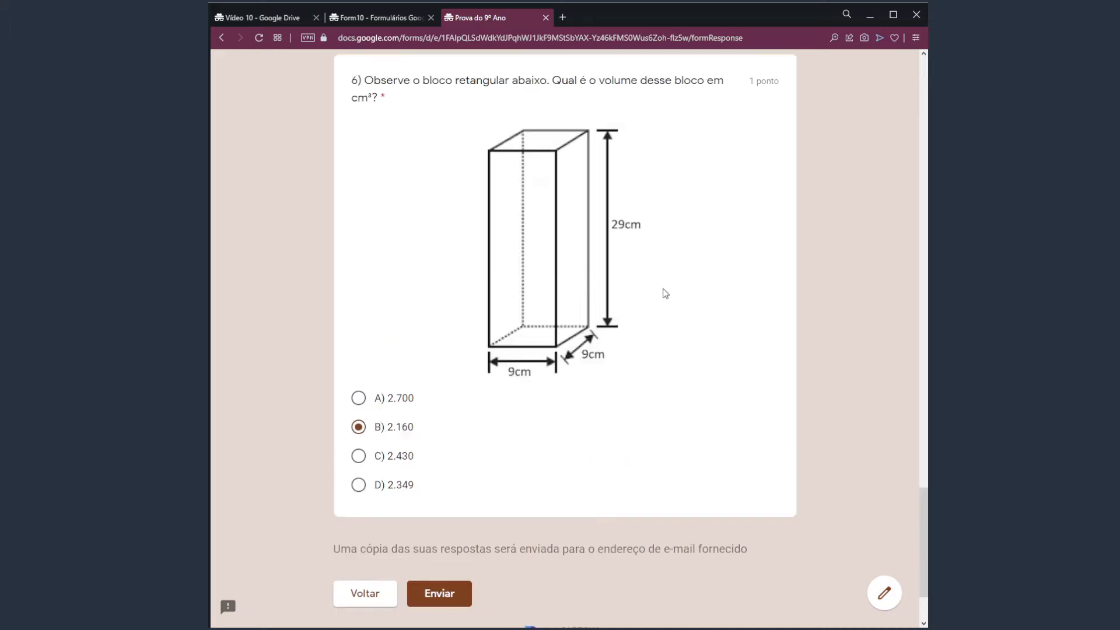
{"action": "scroll", "coordinate": [625, 298], "scroll_direction": "up", "scroll_amount": 10}
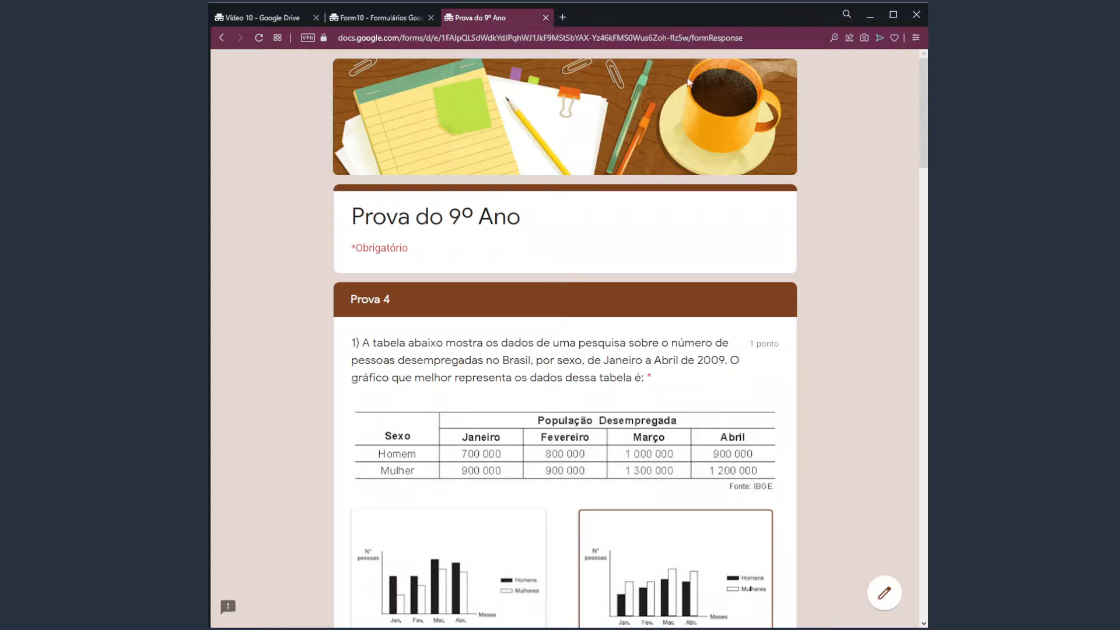
{"action": "key", "text": "ctrl+w"}
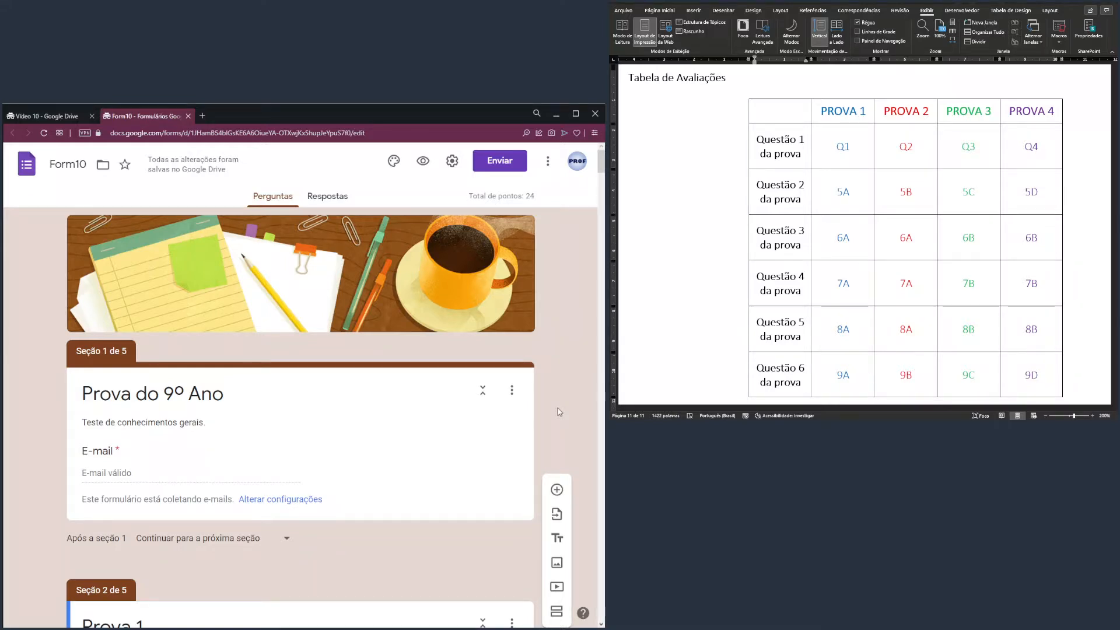
- Add '- Primeiro Bimestre - Nono Ano' after Prova in the section 2 title, then review the section
{"action": "scroll", "coordinate": [332, 382], "scroll_direction": "down", "scroll_amount": 5}
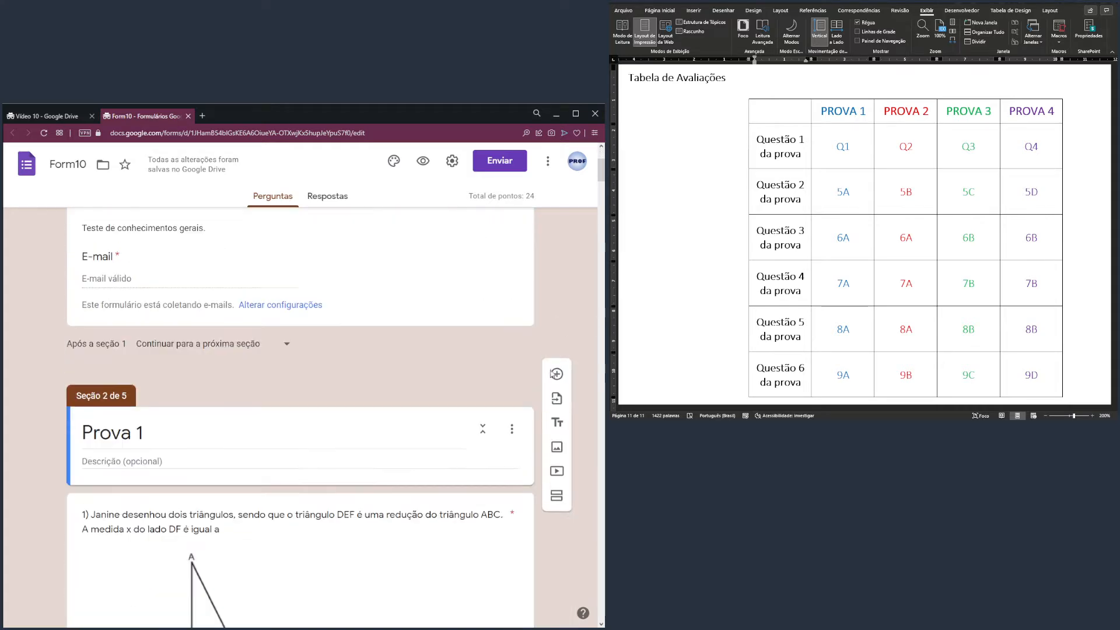
{"action": "left_click", "coordinate": [302, 348]}
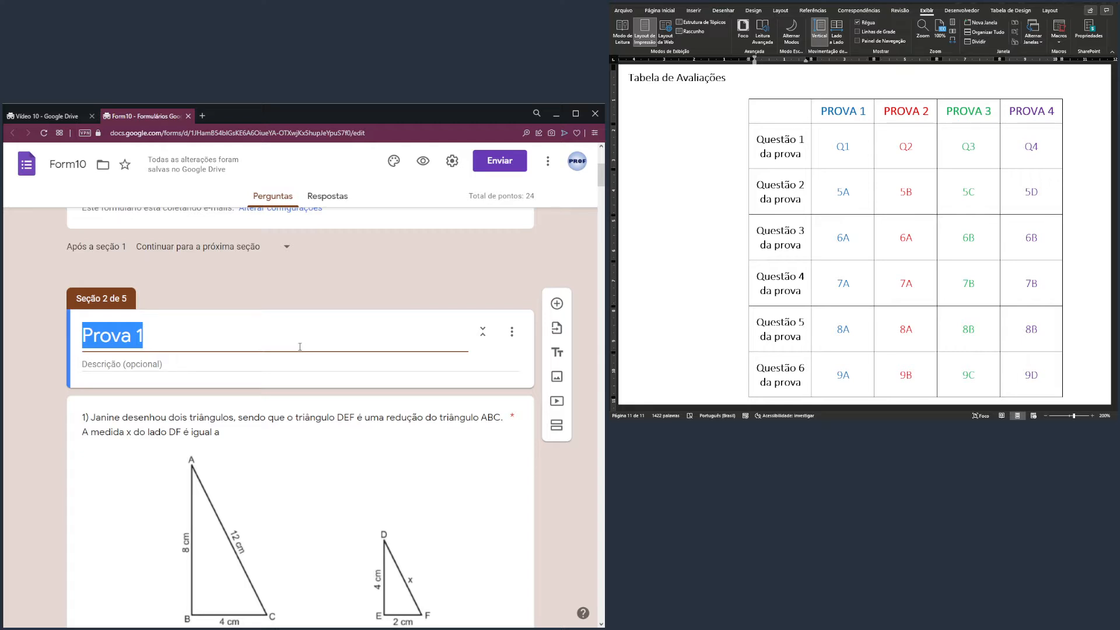
{"action": "left_click", "coordinate": [300, 347]}
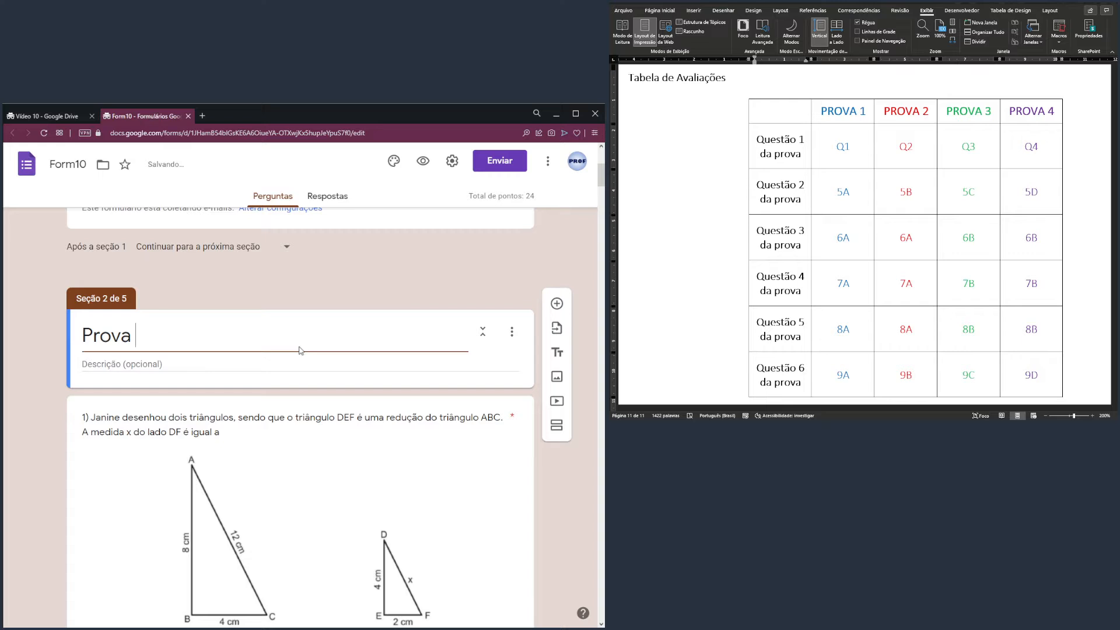
{"action": "type", "text": "- Primeiro Bimestre - Nono "}
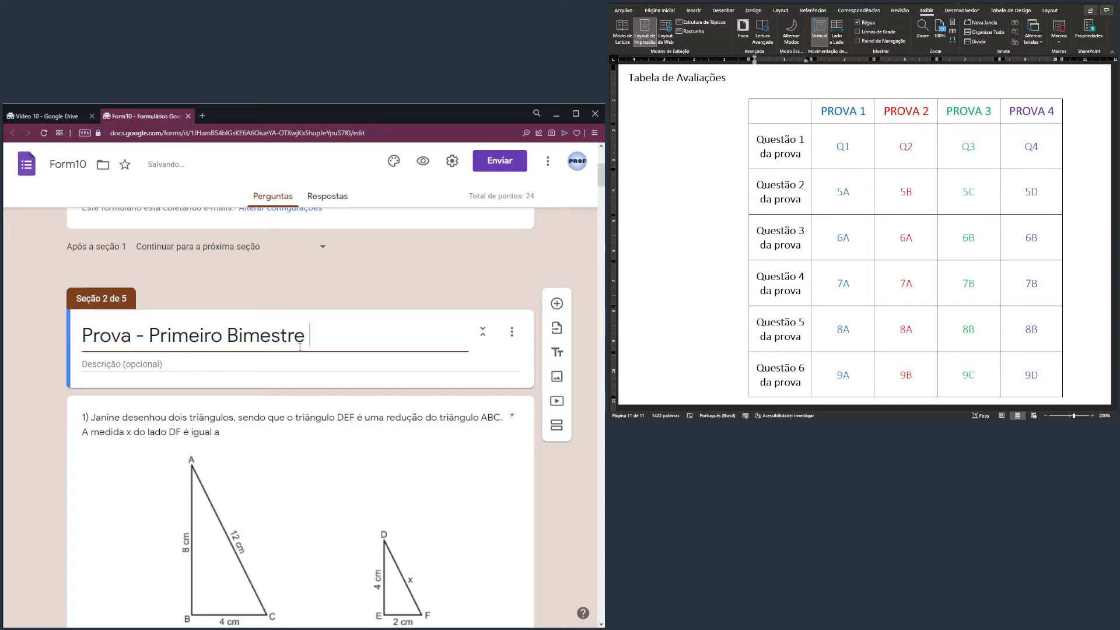
{"action": "type", "text": "Ano"}
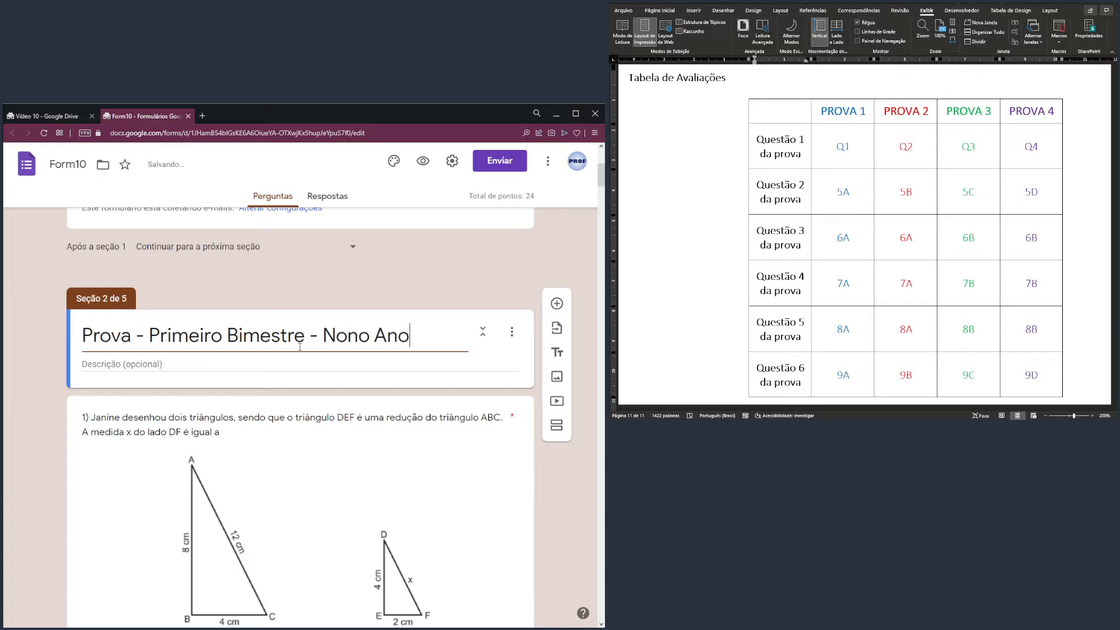
{"action": "key", "text": "ctrl+a"}
{"action": "key", "text": "ctrl+c"}
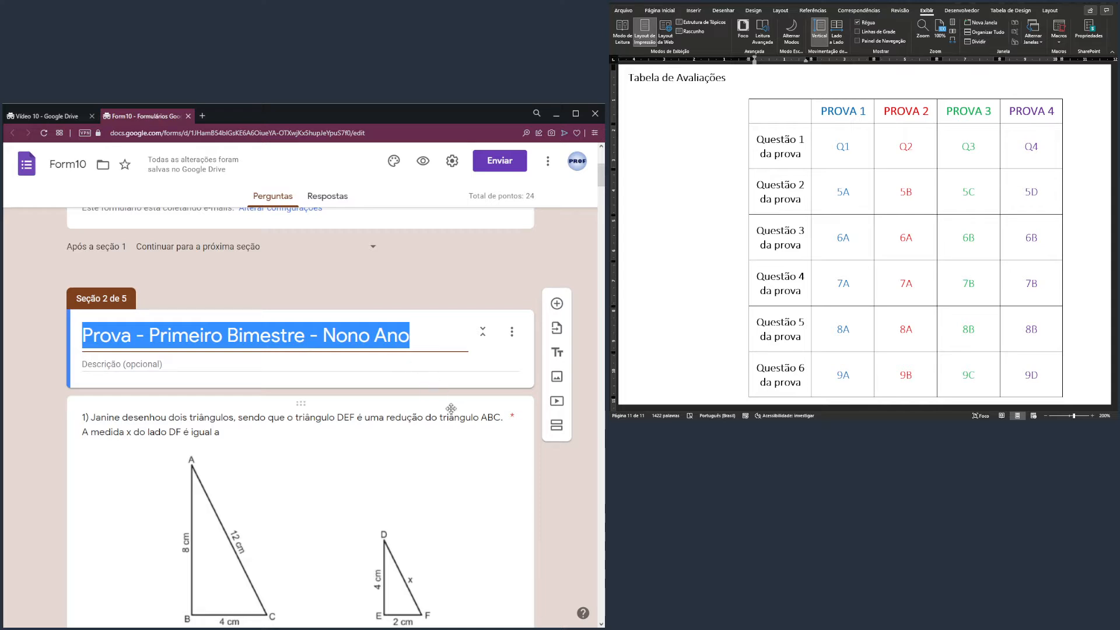
{"action": "scroll", "coordinate": [379, 409], "scroll_direction": "up", "scroll_amount": 2}
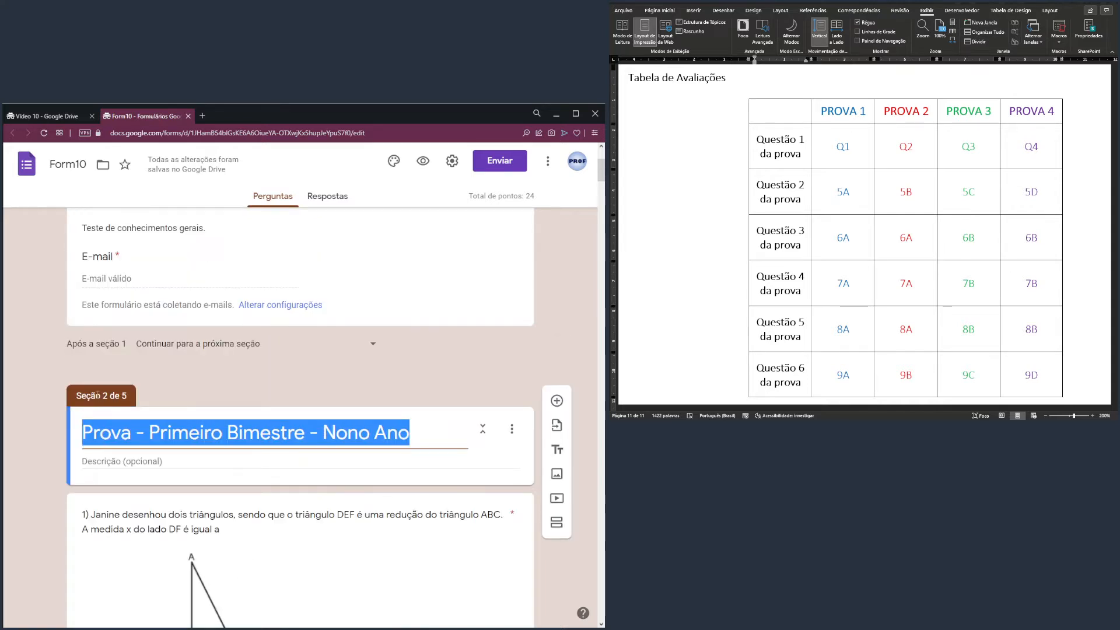
{"action": "scroll", "coordinate": [204, 396], "scroll_direction": "up", "scroll_amount": 3}
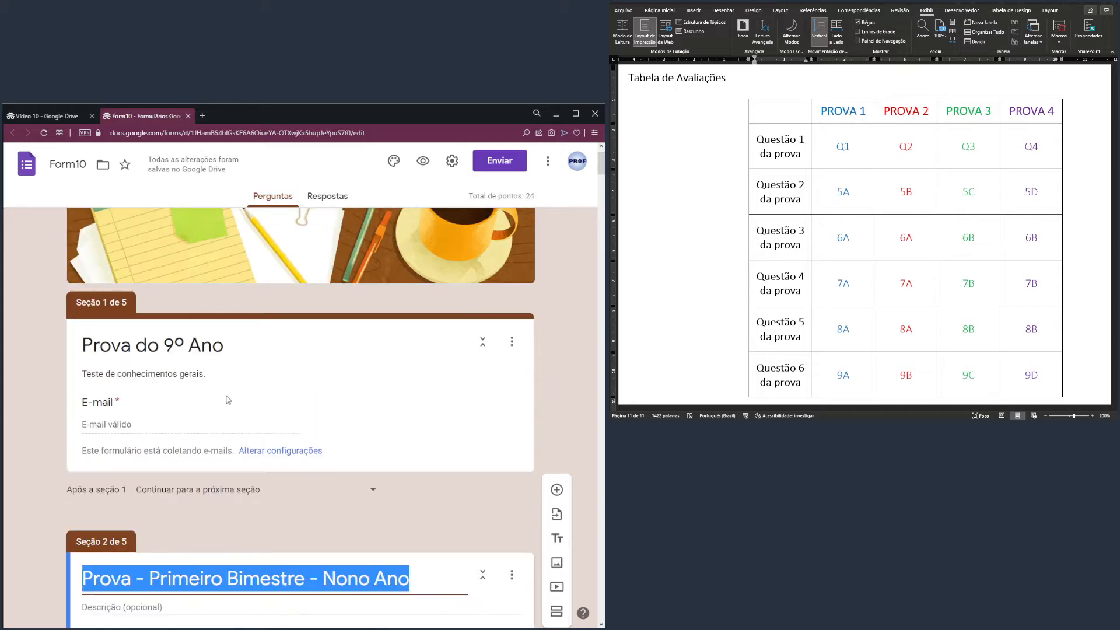
{"action": "scroll", "coordinate": [225, 400], "scroll_direction": "down", "scroll_amount": 10}
{"action": "scroll", "coordinate": [263, 413], "scroll_direction": "down", "scroll_amount": 18}
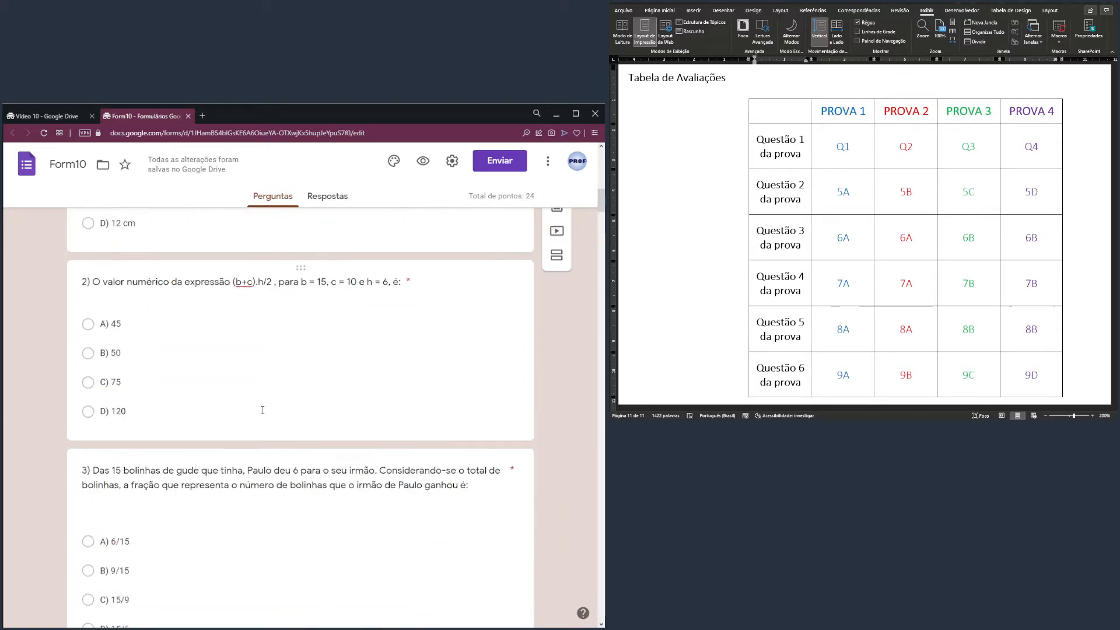
{"action": "scroll", "coordinate": [251, 415], "scroll_direction": "down", "scroll_amount": 20}
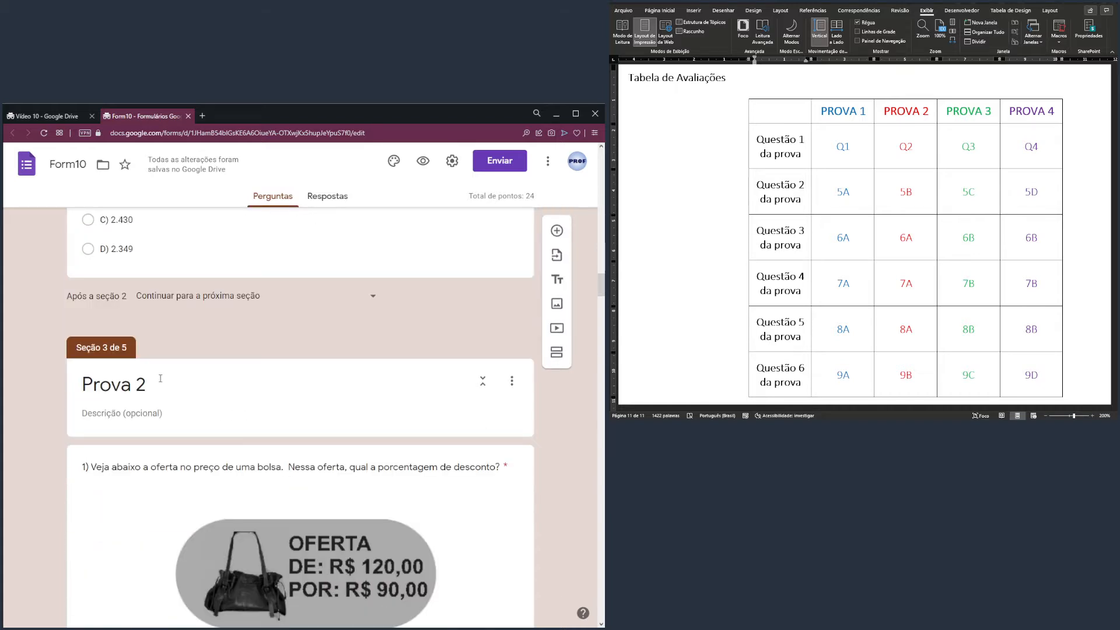
- Paste 'Prova - Primeiro Bimestre - Nono Ano' over the Prova 2 and Prova 3 section titles
{"action": "triple_click", "coordinate": [162, 380]}
{"action": "key", "text": "ctrl+v"}
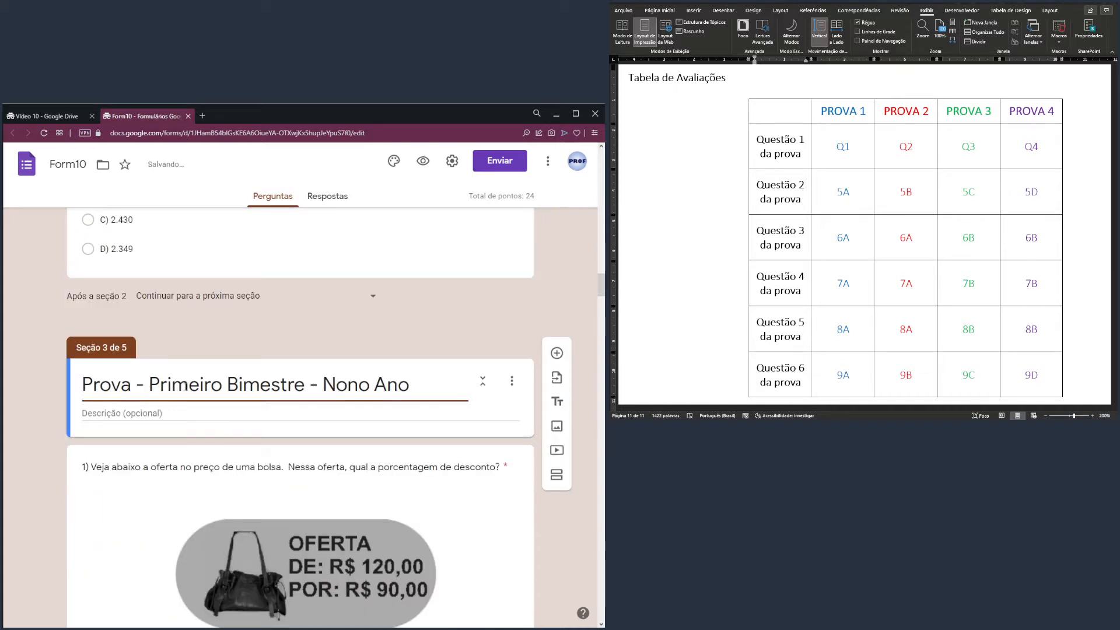
{"action": "scroll", "coordinate": [228, 397], "scroll_direction": "down", "scroll_amount": 15}
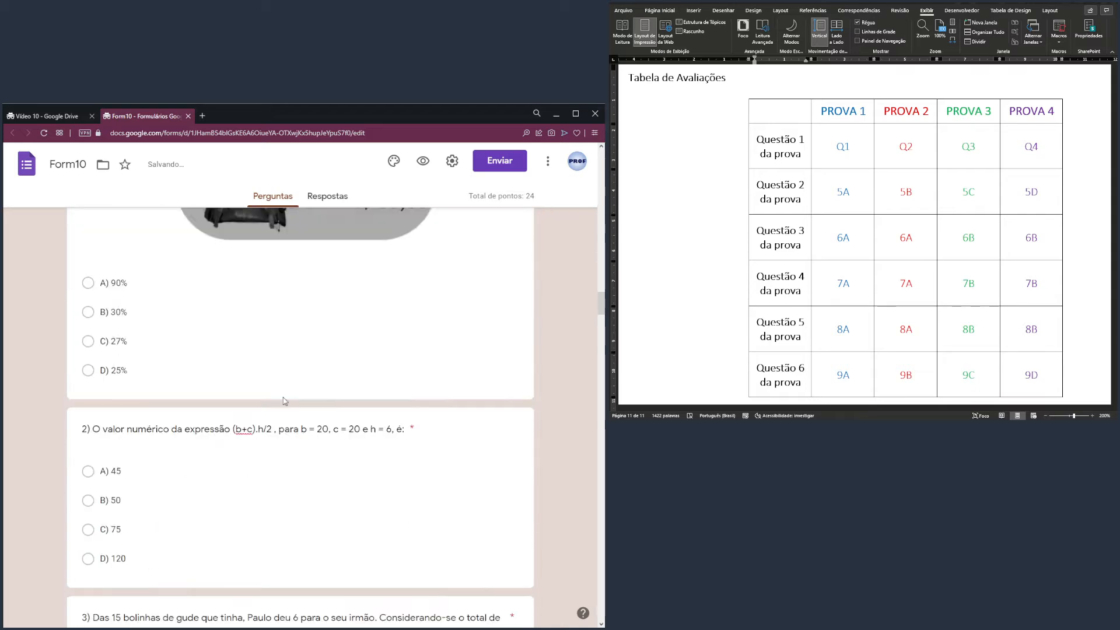
{"action": "scroll", "coordinate": [219, 412], "scroll_direction": "down", "scroll_amount": 15}
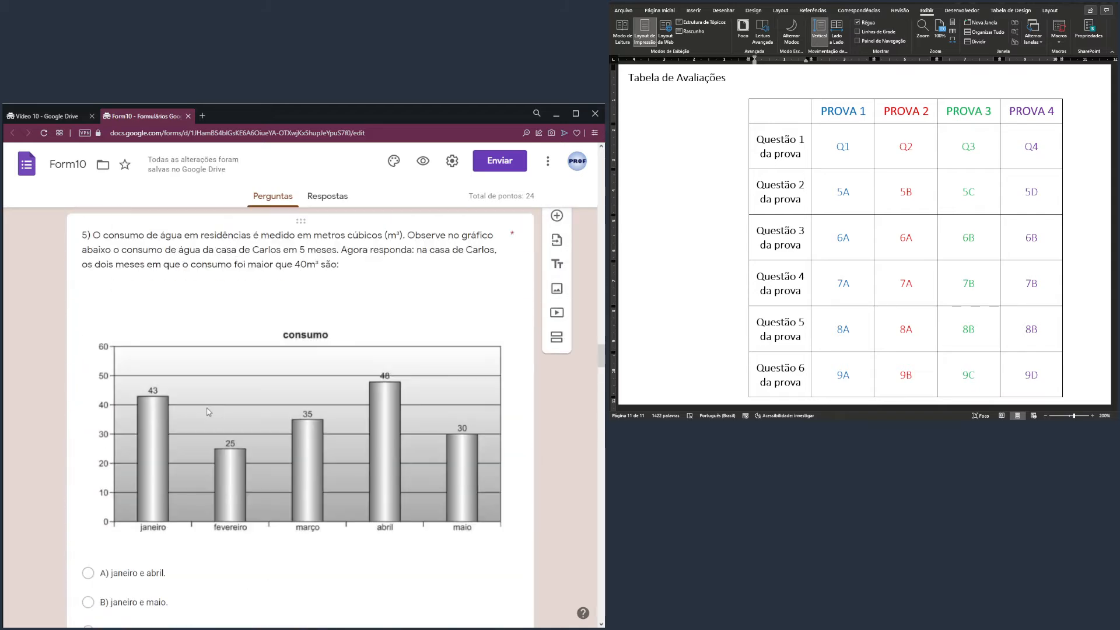
{"action": "scroll", "coordinate": [206, 409], "scroll_direction": "down", "scroll_amount": 3}
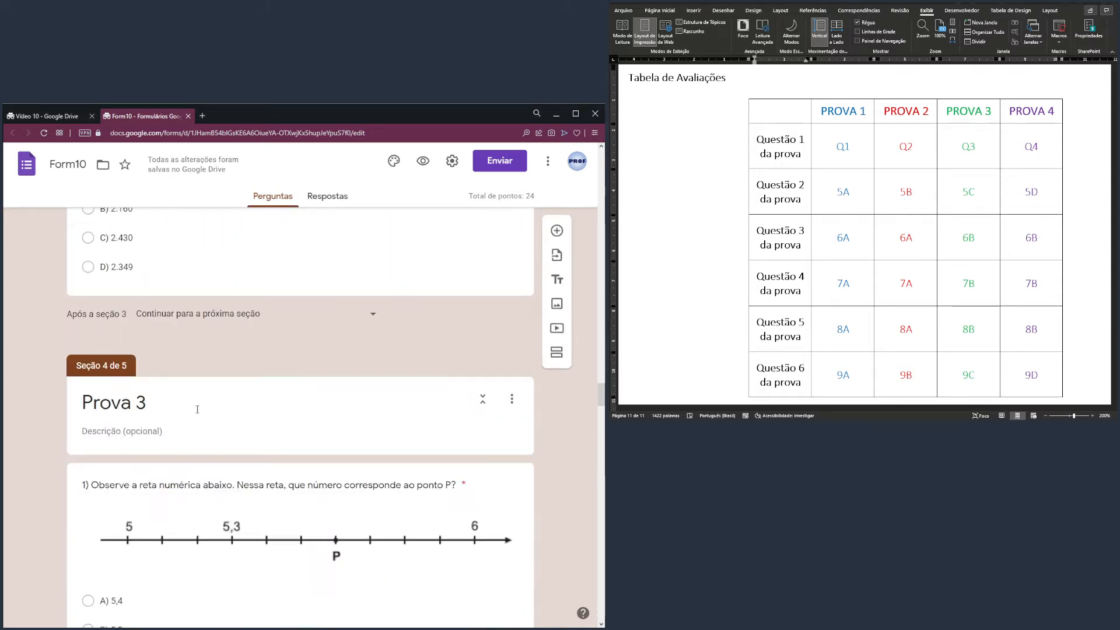
{"action": "left_click", "coordinate": [181, 398]}
{"action": "key", "text": "ctrl+v"}
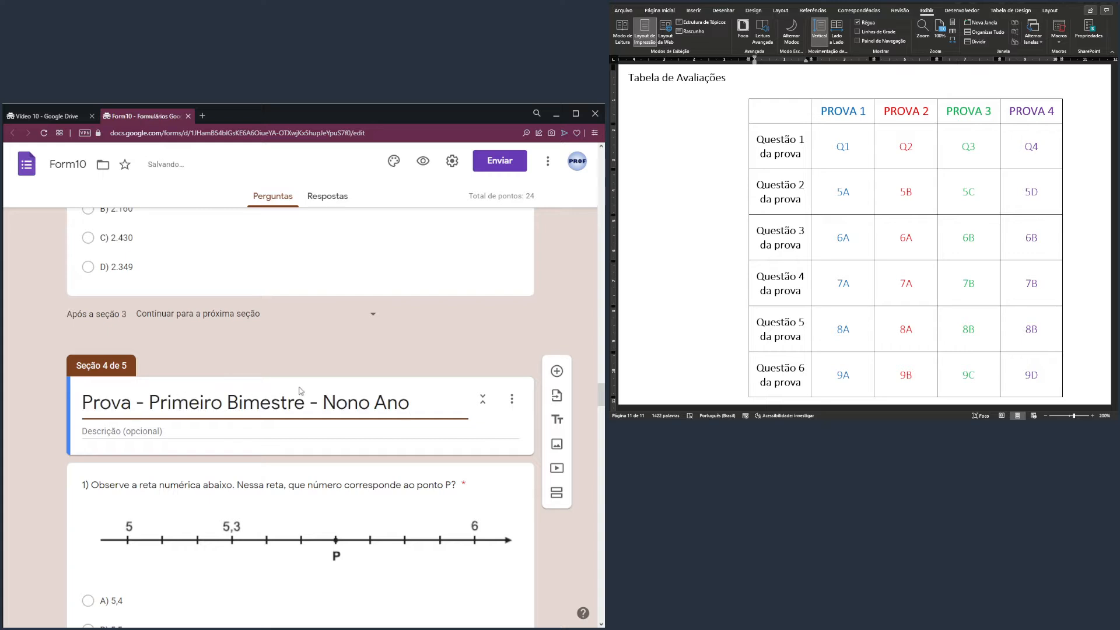
{"action": "scroll", "coordinate": [480, 365], "scroll_direction": "down", "scroll_amount": 1}
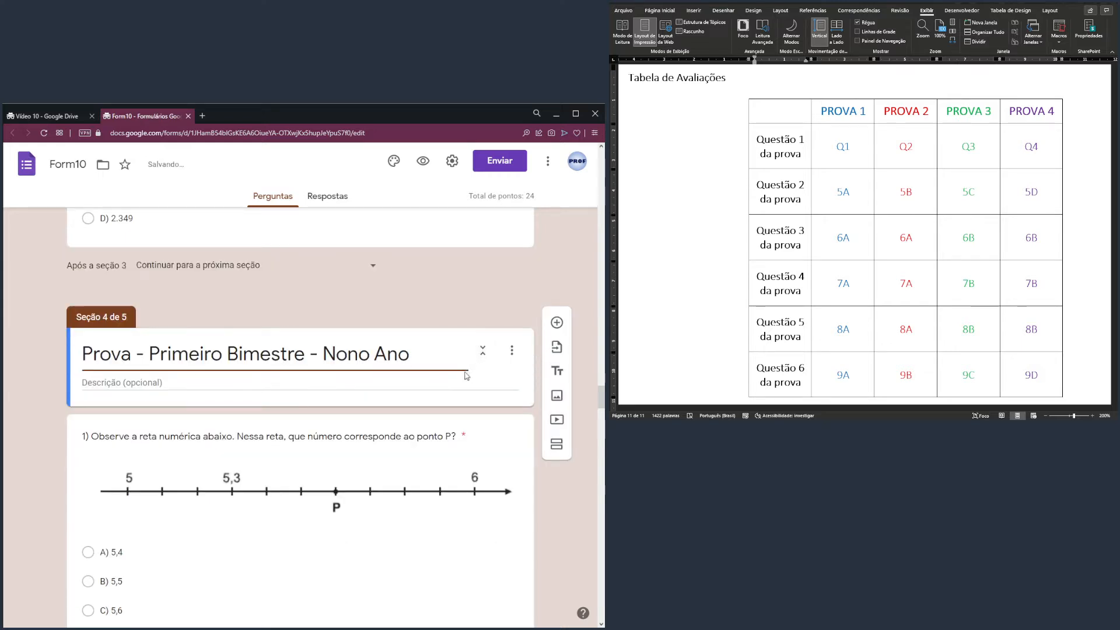
{"action": "scroll", "coordinate": [424, 403], "scroll_direction": "down", "scroll_amount": 15}
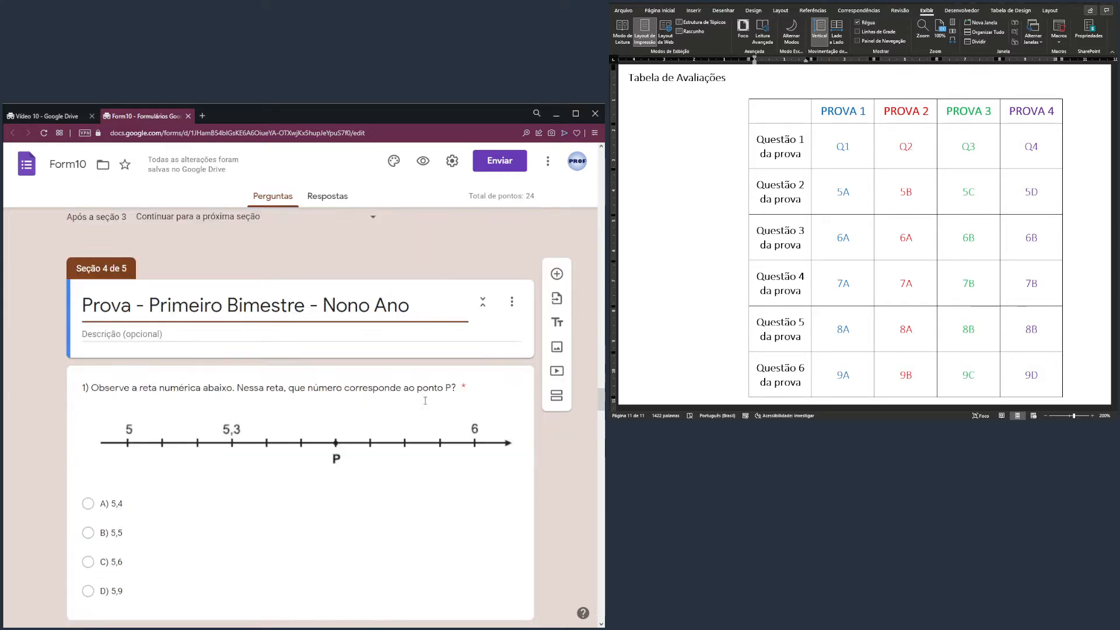
{"action": "scroll", "coordinate": [387, 407], "scroll_direction": "down", "scroll_amount": 20}
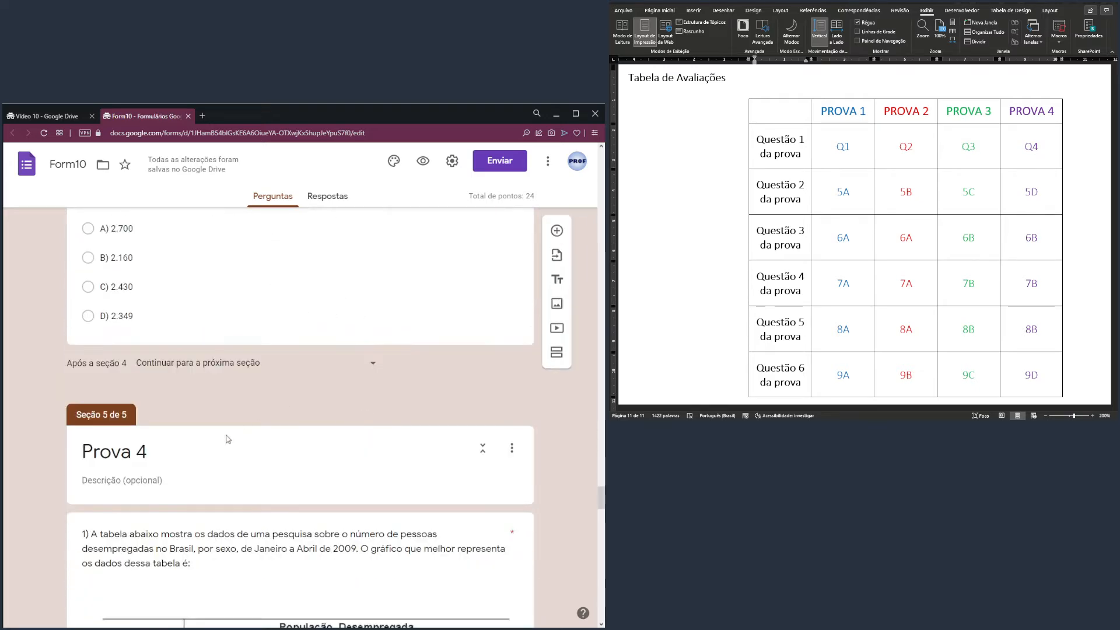
- Replace the Prova 4 section title with 'Prova - Primeiro Bimestre - Nono Ano', then scroll back up
{"action": "triple_click", "coordinate": [206, 445]}
{"action": "key", "text": "ctrl+v"}
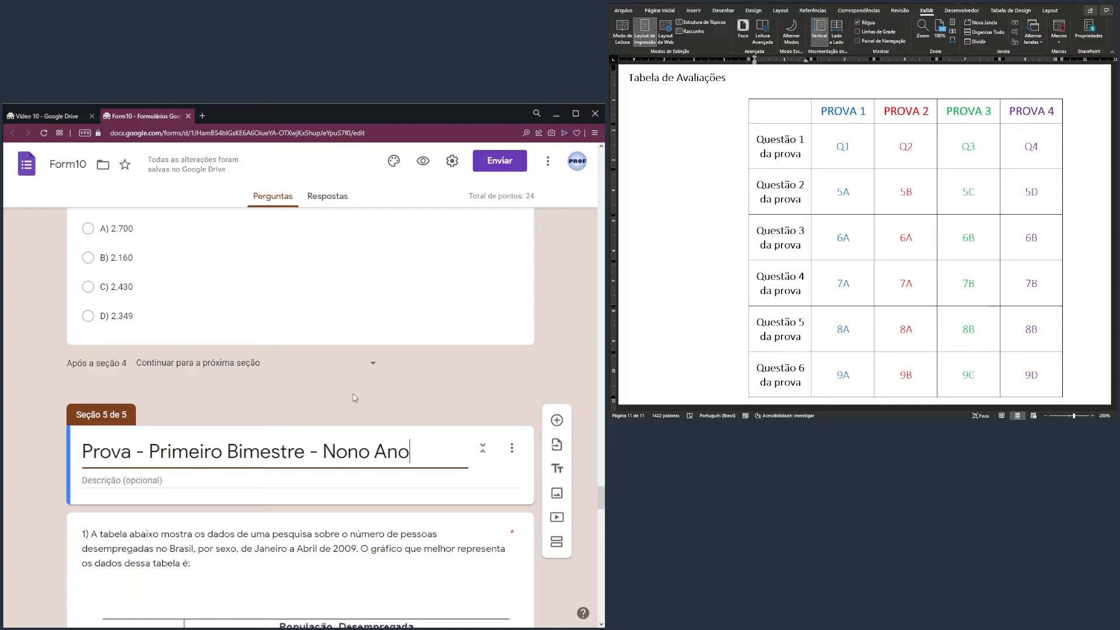
{"action": "scroll", "coordinate": [504, 382], "scroll_direction": "down", "scroll_amount": 15}
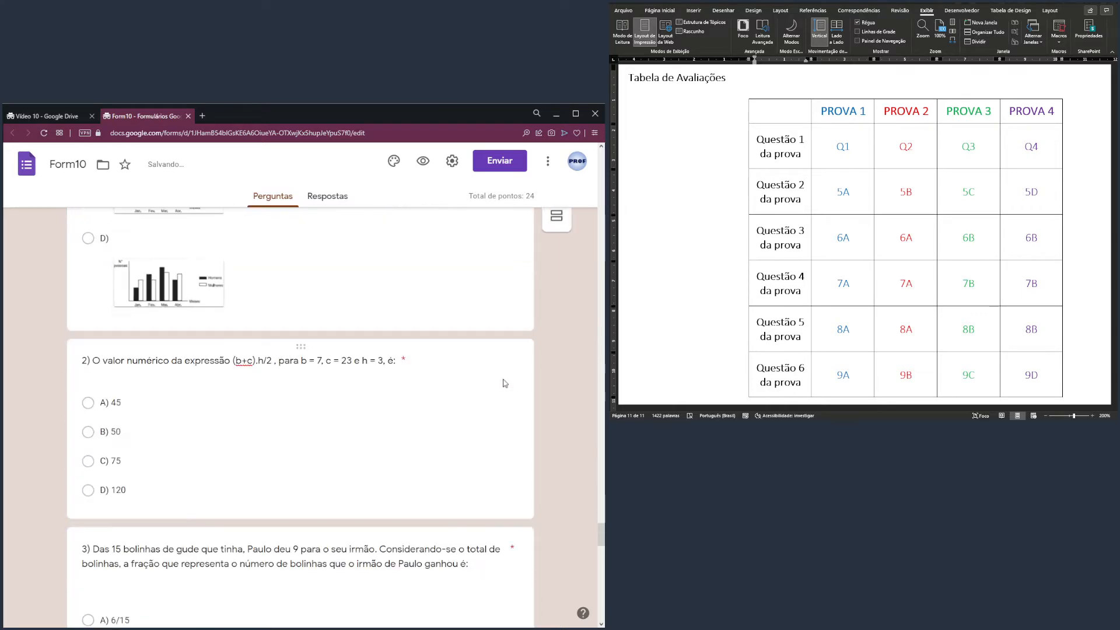
{"action": "scroll", "coordinate": [559, 459], "scroll_direction": "down", "scroll_amount": 15}
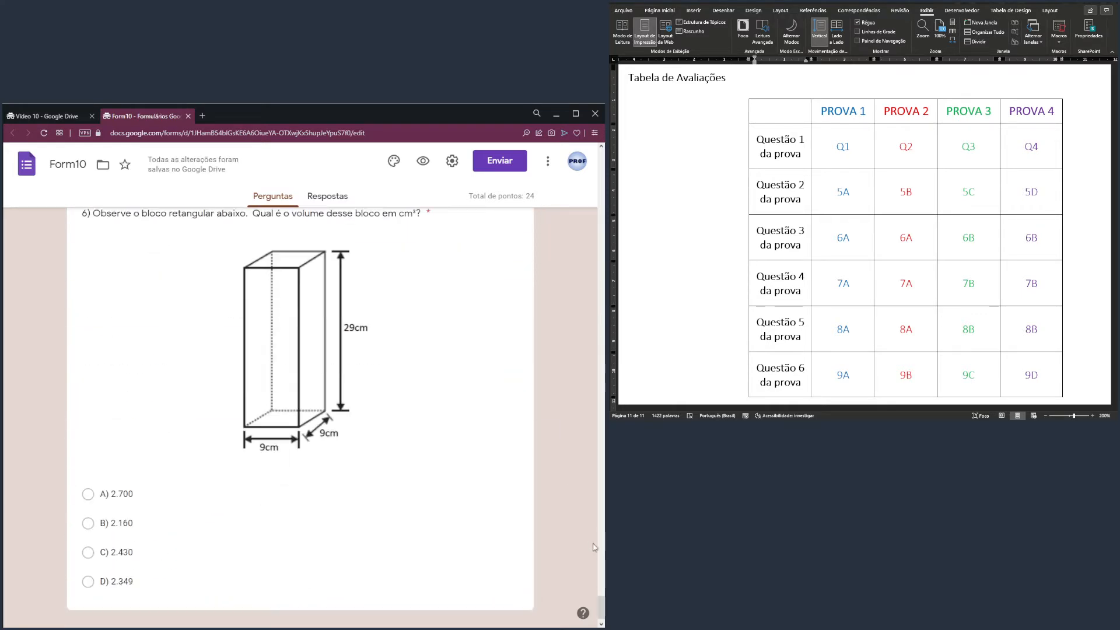
{"action": "left_click_drag", "start_coordinate": [601, 603], "coordinate": [600, 155]}
{"action": "scroll", "coordinate": [544, 404], "scroll_direction": "down", "scroll_amount": 4}
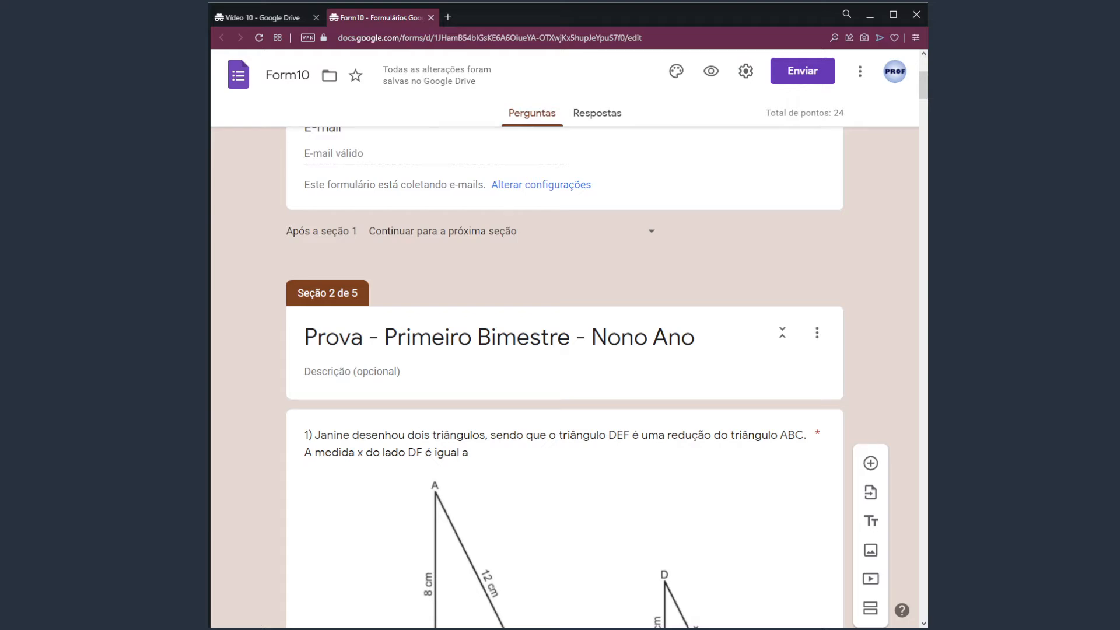
{"action": "scroll", "coordinate": [565, 350], "scroll_direction": "up", "scroll_amount": 4}
{"action": "scroll", "coordinate": [564, 350], "scroll_direction": "down", "scroll_amount": 4}
{"action": "left_click_drag", "start_coordinate": [316, 293], "coordinate": [363, 297]}
{"action": "scroll", "coordinate": [875, 320], "scroll_direction": "up", "scroll_amount": 3}
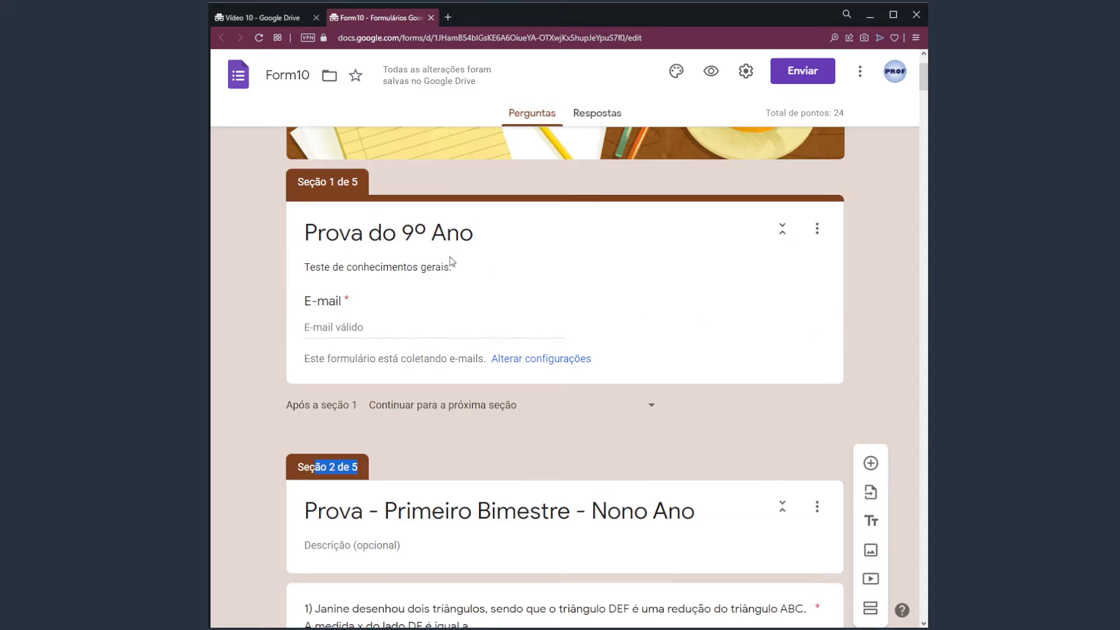
{"action": "left_click_drag", "start_coordinate": [297, 182], "coordinate": [359, 183]}
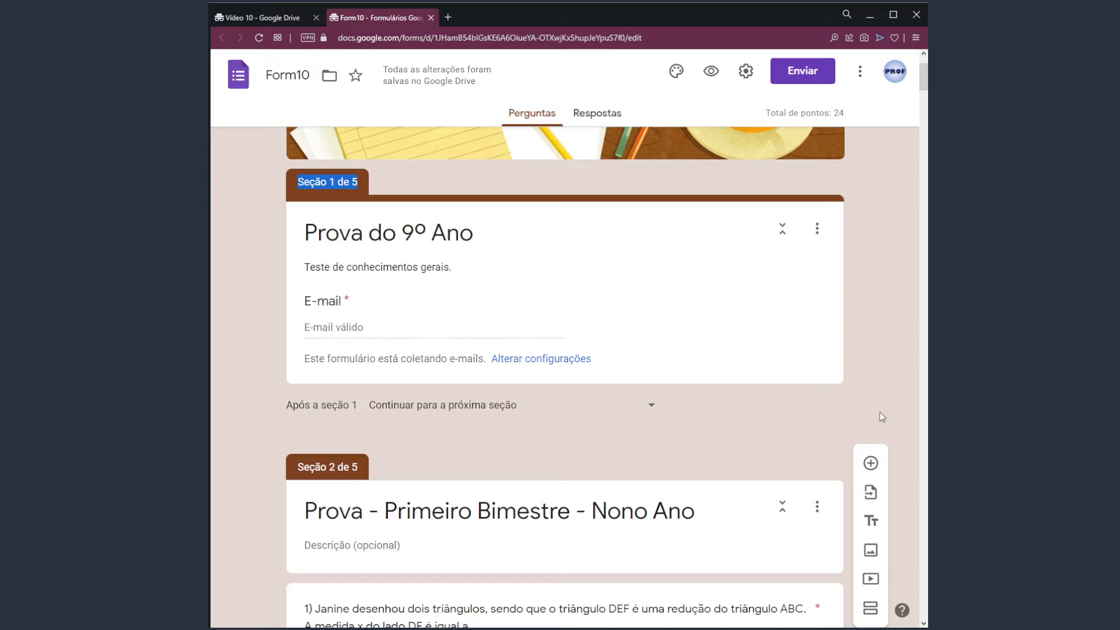
{"action": "scroll", "coordinate": [877, 391], "scroll_direction": "down", "scroll_amount": 2}
{"action": "left_click_drag", "start_coordinate": [926, 88], "coordinate": [926, 490]}
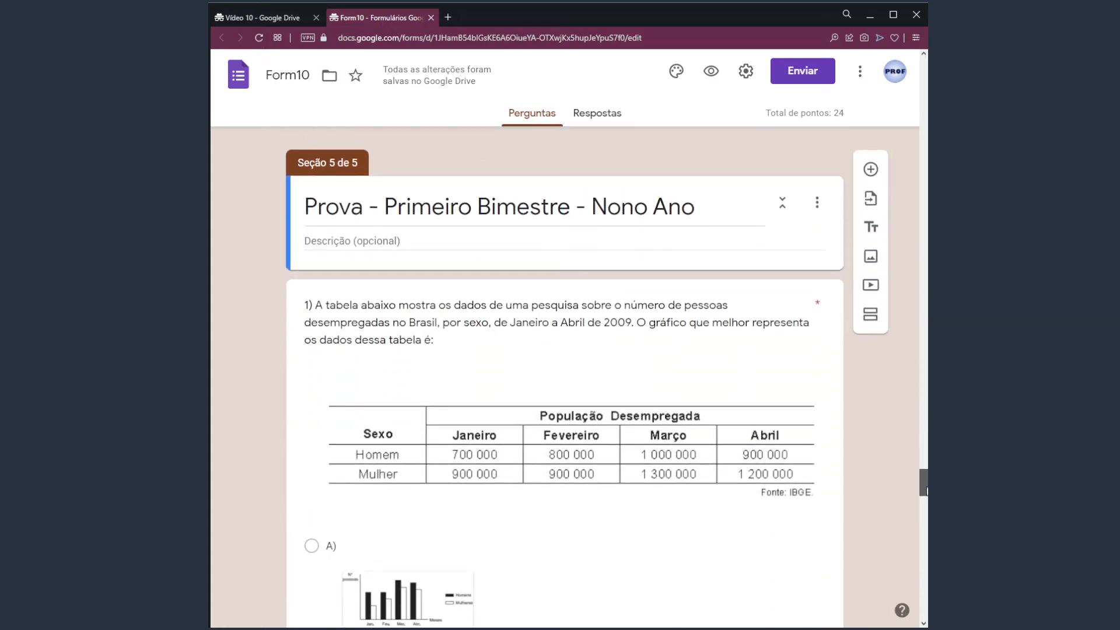
{"action": "left_click_drag", "start_coordinate": [927, 489], "coordinate": [924, 74]}
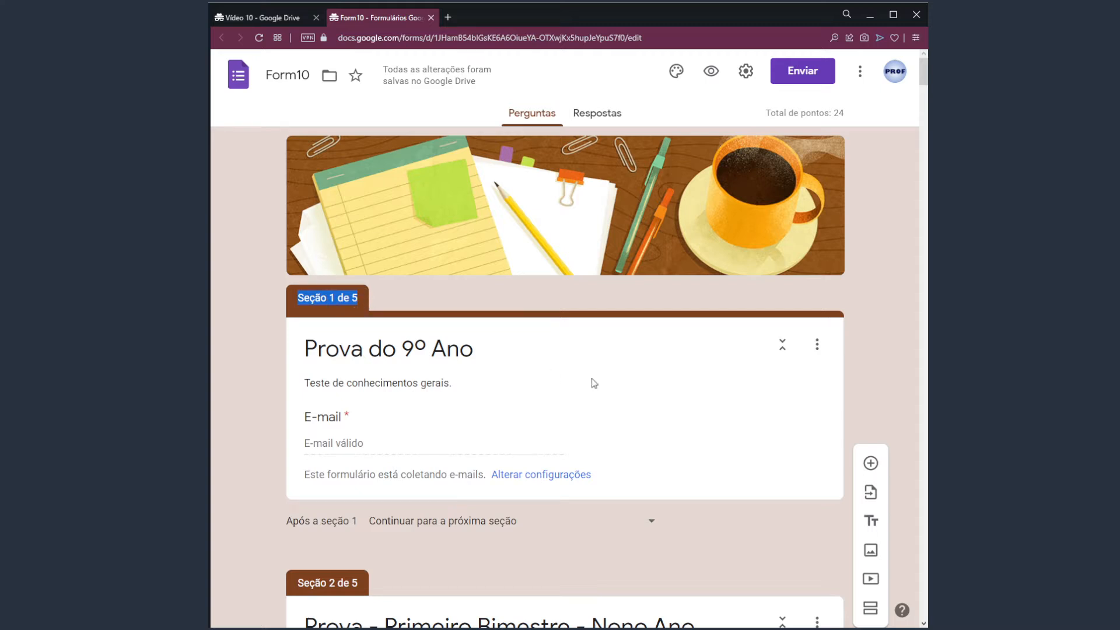
{"action": "left_click", "coordinate": [872, 300]}
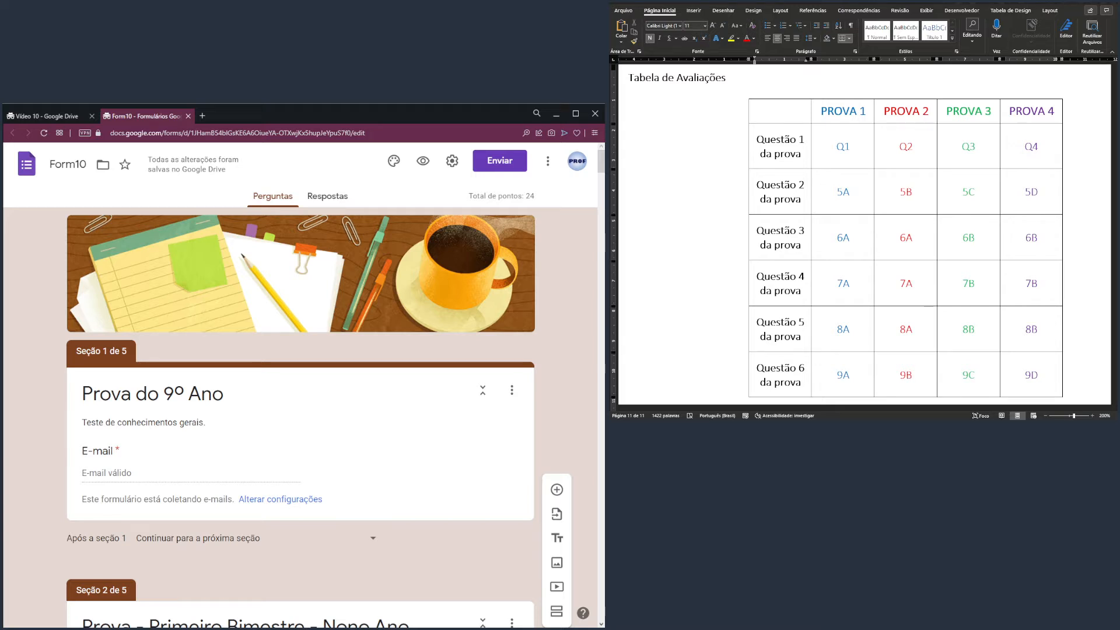
{"action": "scroll", "coordinate": [865, 235], "scroll_direction": "down", "scroll_amount": 7}
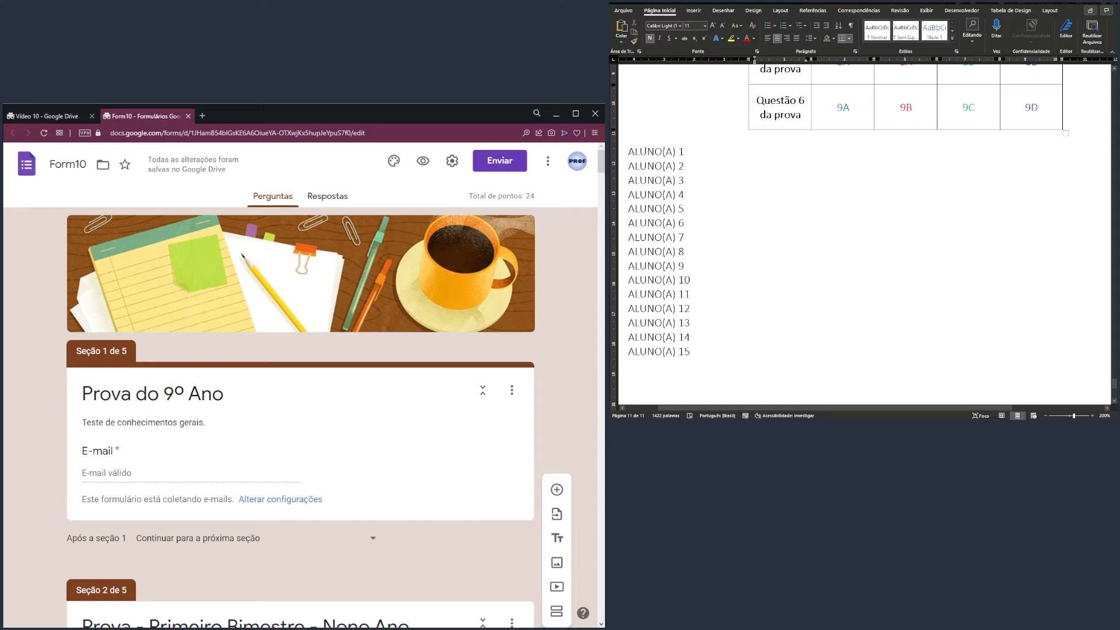
{"action": "left_click_drag", "start_coordinate": [630, 151], "coordinate": [692, 353]}
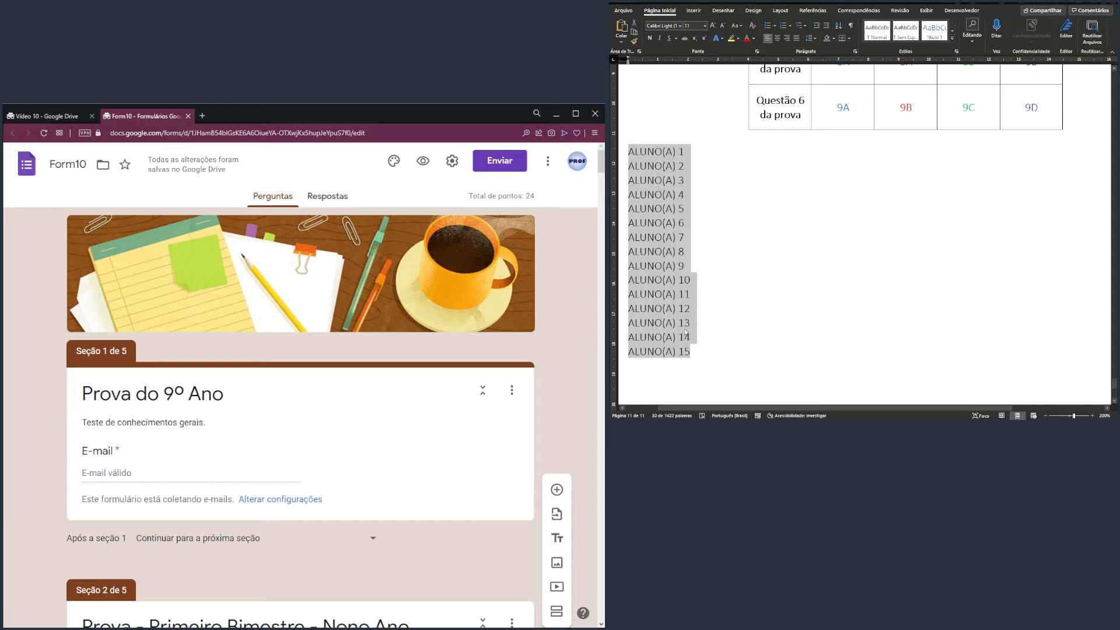
{"action": "left_click", "coordinate": [678, 227]}
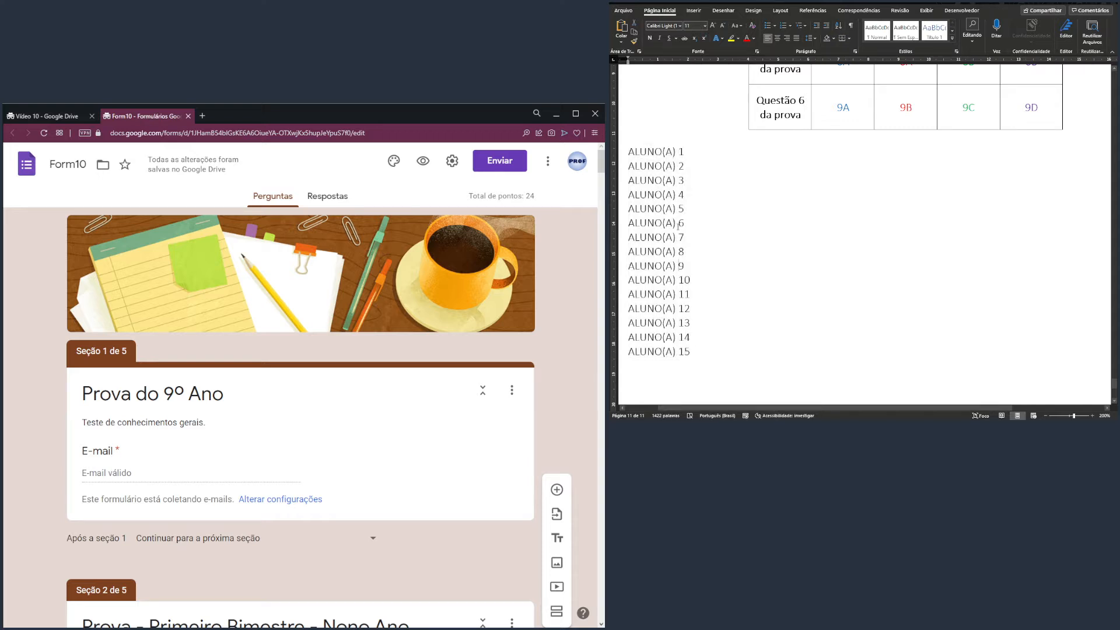
{"action": "left_click", "coordinate": [747, 211]}
{"action": "scroll", "coordinate": [708, 263], "scroll_direction": "down", "scroll_amount": 1}
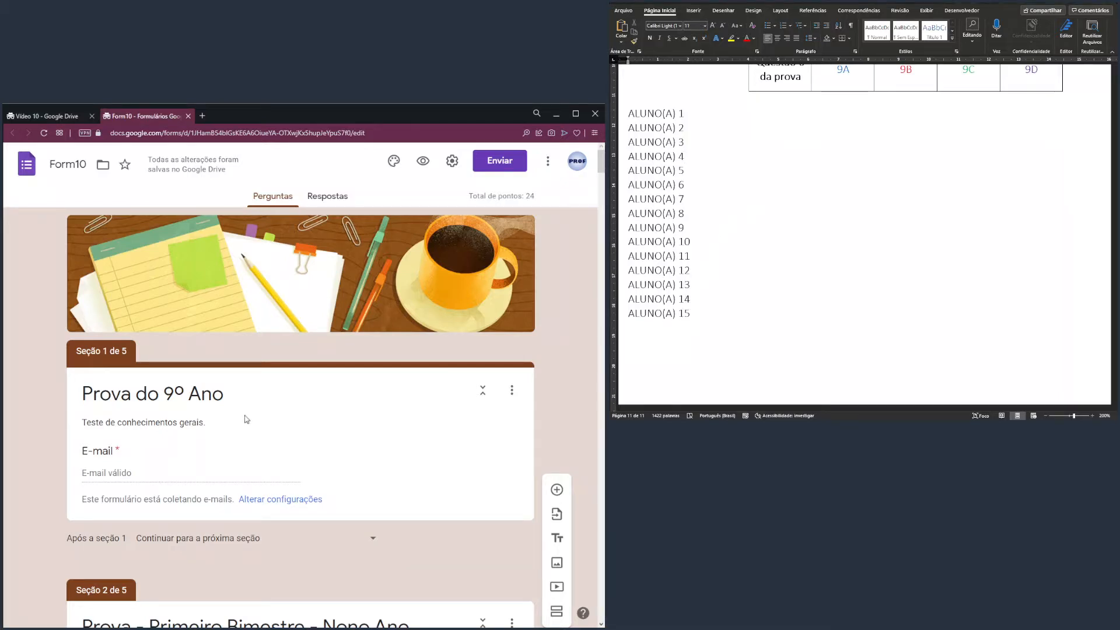
{"action": "left_click", "coordinate": [190, 441]}
{"action": "scroll", "coordinate": [193, 453], "scroll_direction": "down", "scroll_amount": 1}
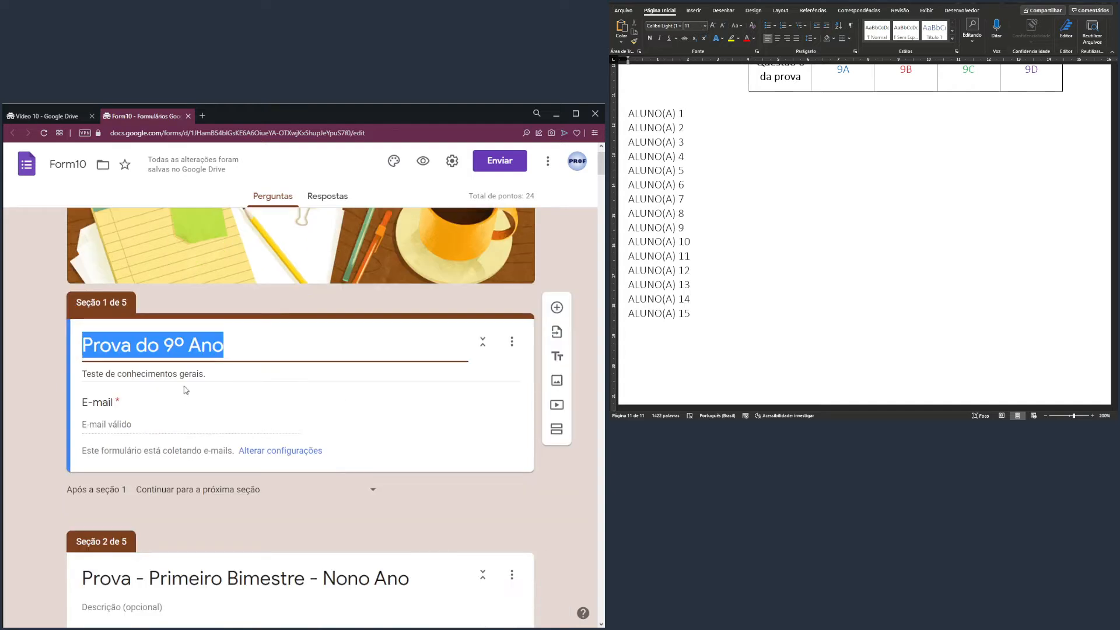
{"action": "left_click", "coordinate": [193, 345]}
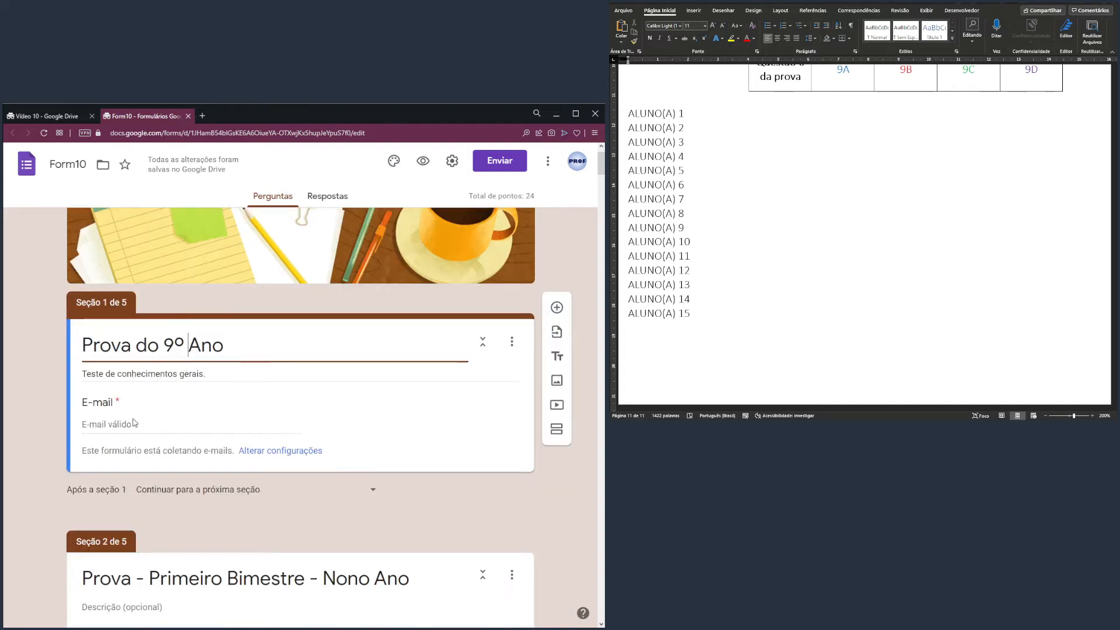
{"action": "left_click", "coordinate": [134, 433]}
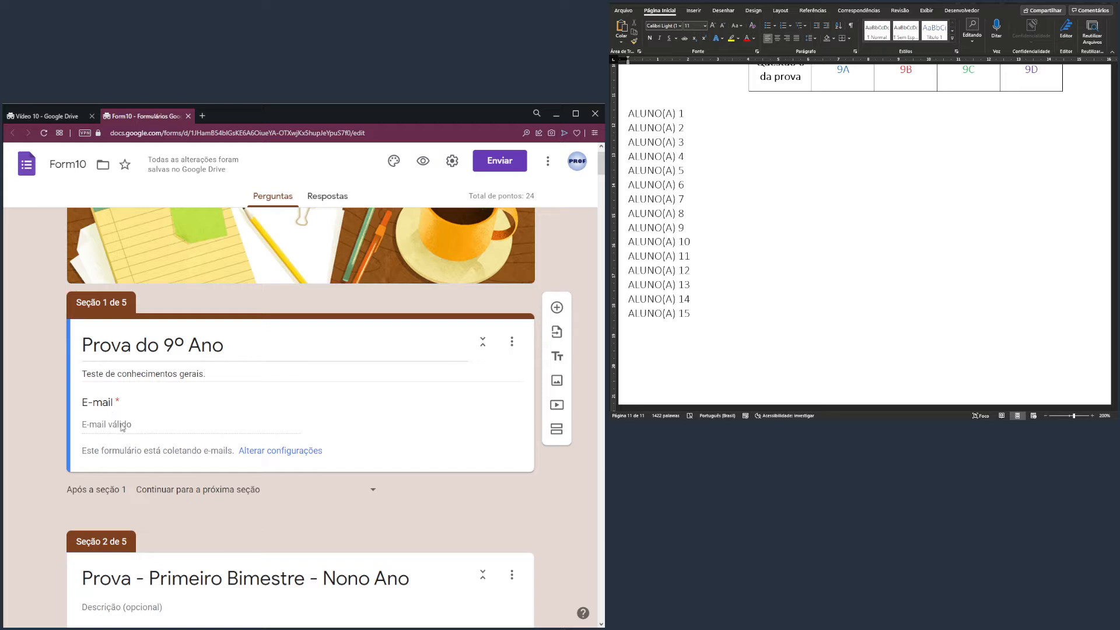
- Add a 'Qual o seu nome?' question as a Lista suspensa and select the ALUNO(A) names in Word
{"action": "left_click", "coordinate": [556, 314]}
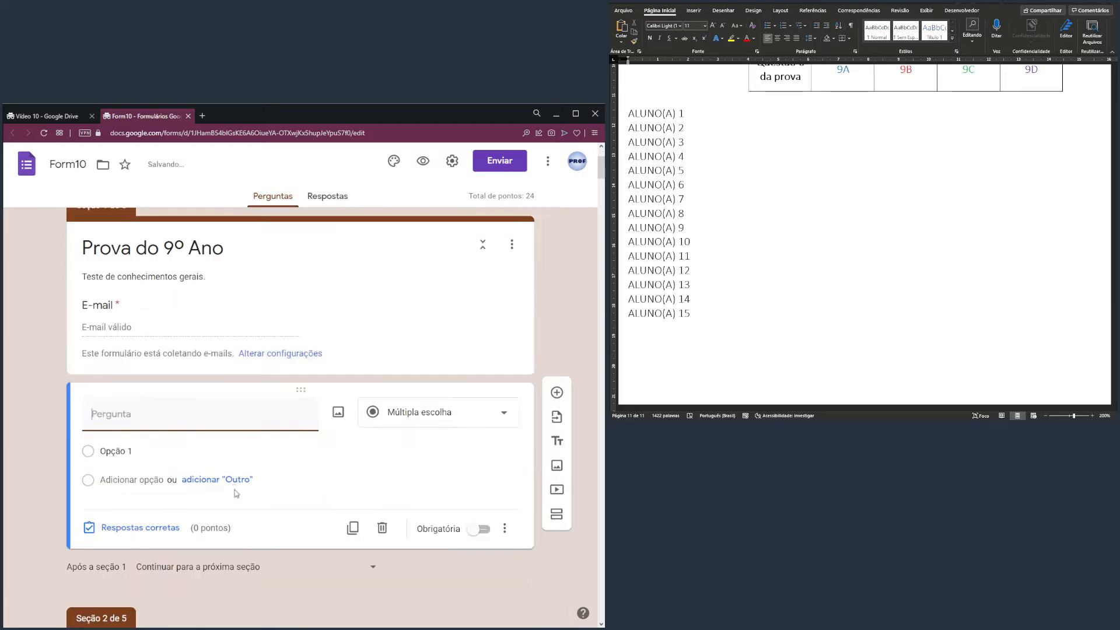
{"action": "type", "text": "Qual o seu nome?"}
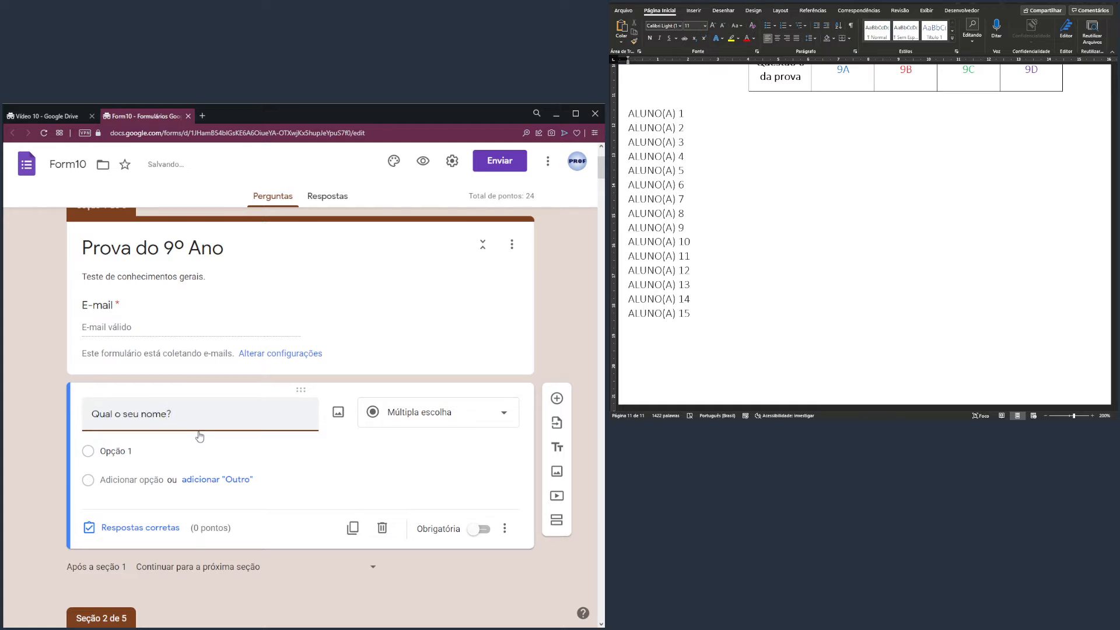
{"action": "left_click", "coordinate": [454, 420]}
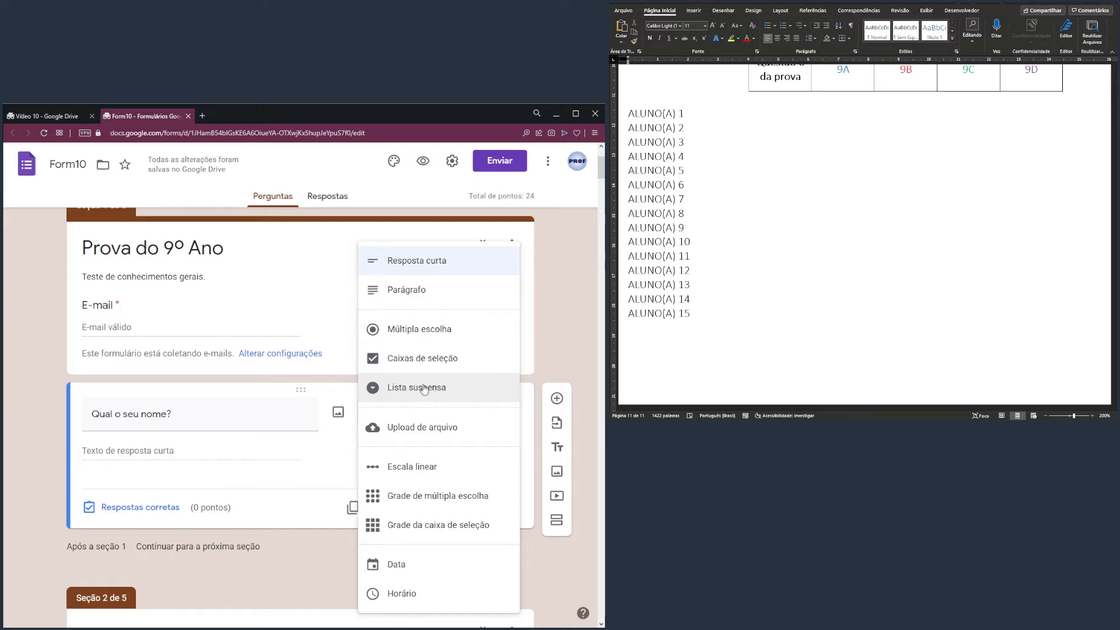
{"action": "left_click", "coordinate": [425, 389]}
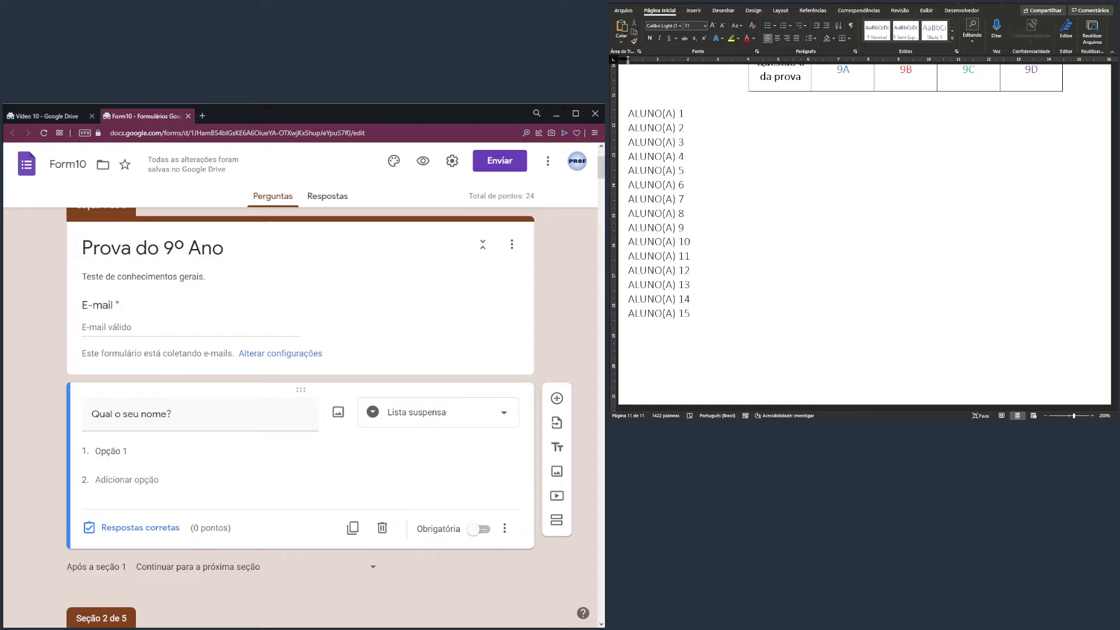
{"action": "left_click_drag", "start_coordinate": [629, 109], "coordinate": [693, 315]}
{"action": "key", "text": "ctrl+c"}
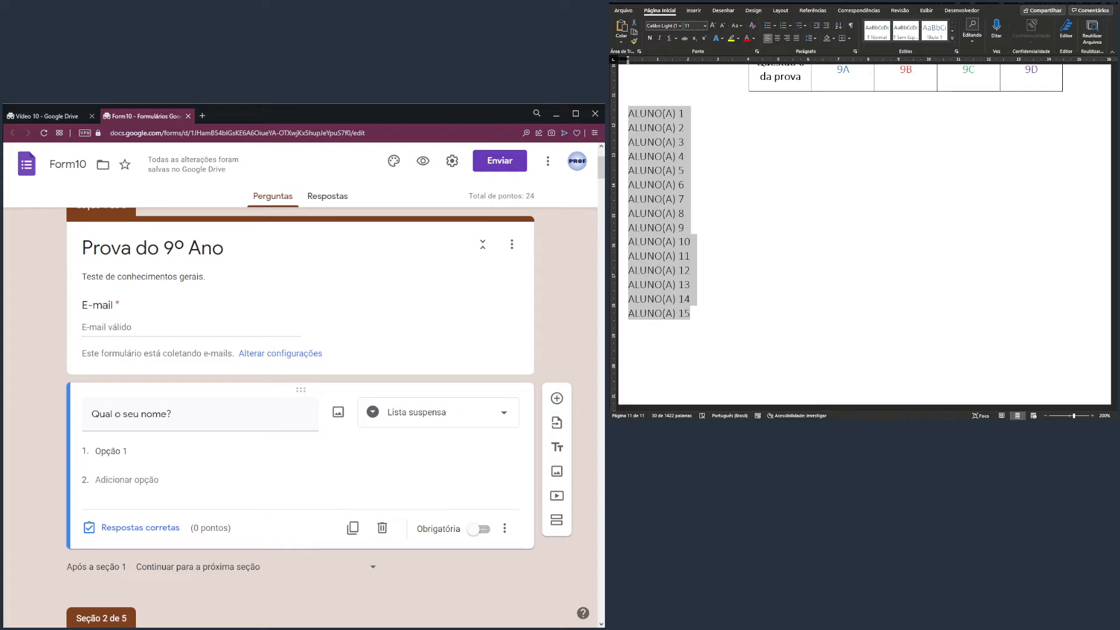
- Paste the ALUNO(A) student names over Opção 1 as the dropdown options
{"action": "left_click", "coordinate": [170, 452]}
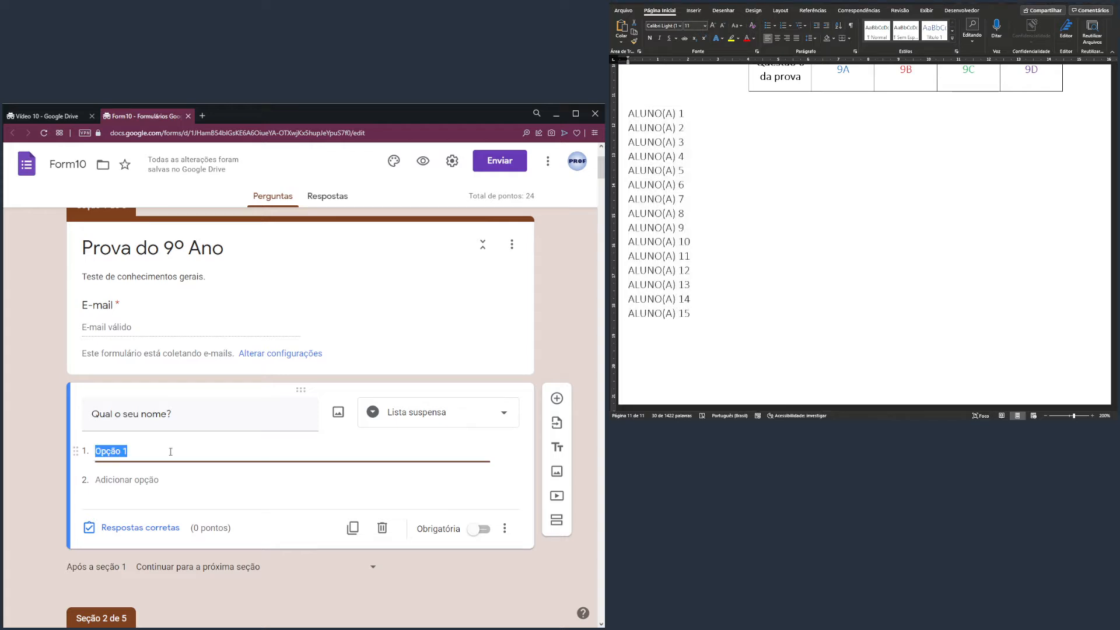
{"action": "key", "text": "ctrl+v"}
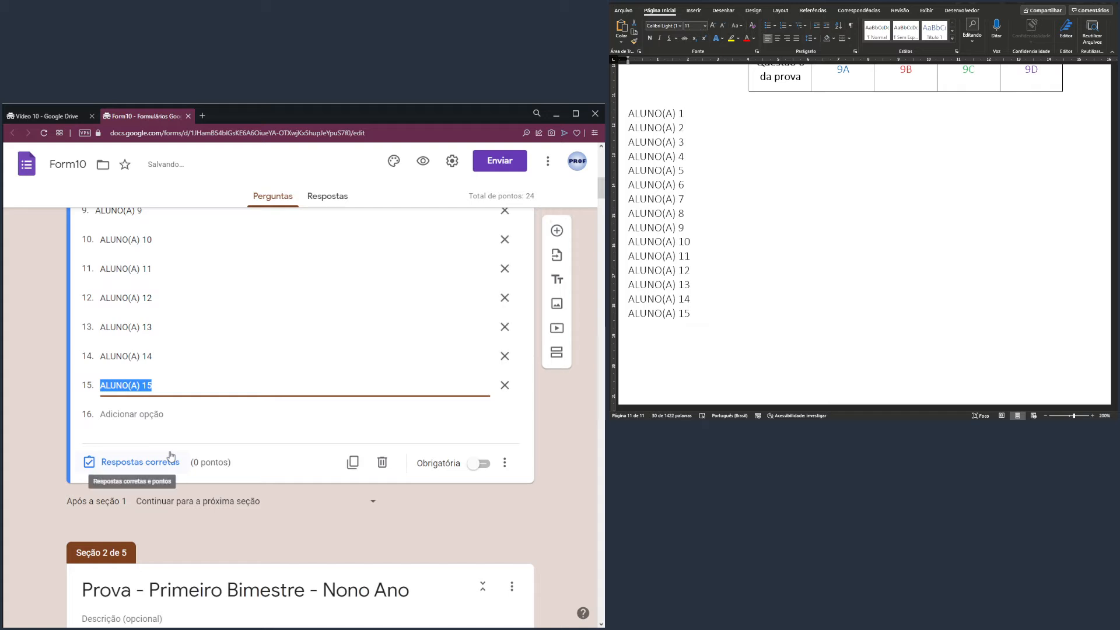
{"action": "scroll", "coordinate": [584, 433], "scroll_direction": "up", "scroll_amount": 5}
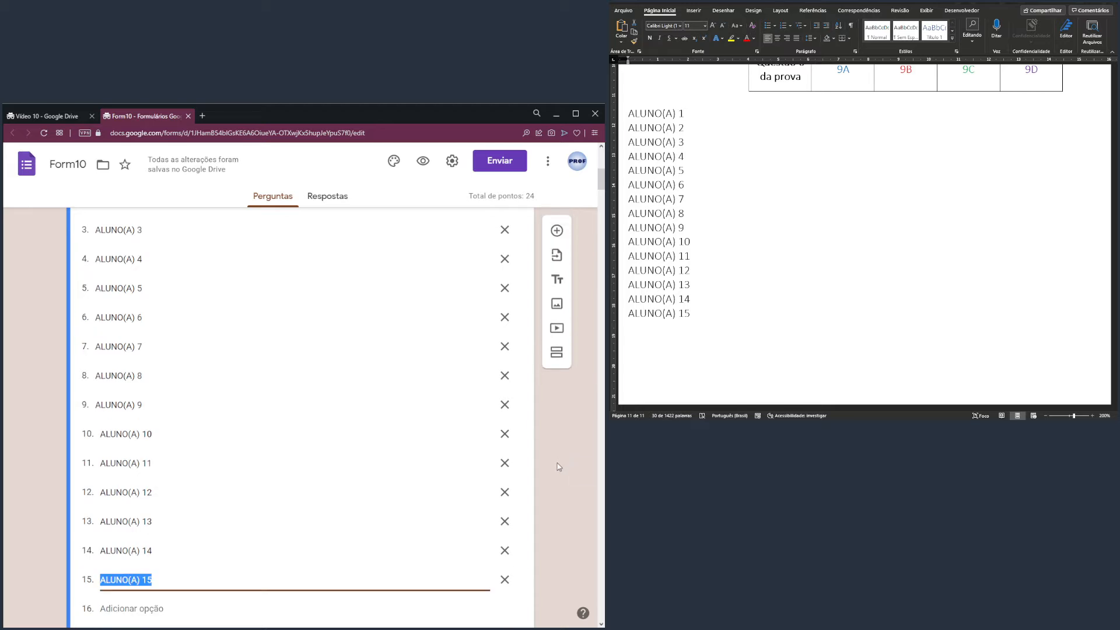
{"action": "scroll", "coordinate": [559, 467], "scroll_direction": "up", "scroll_amount": 2}
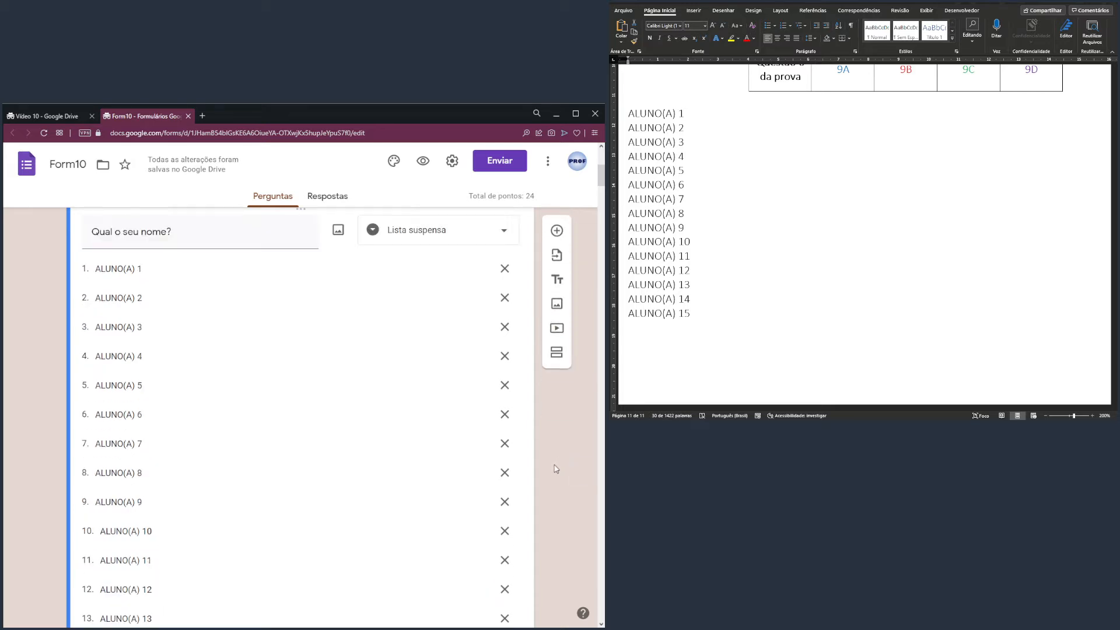
{"action": "scroll", "coordinate": [555, 468], "scroll_direction": "up", "scroll_amount": 5}
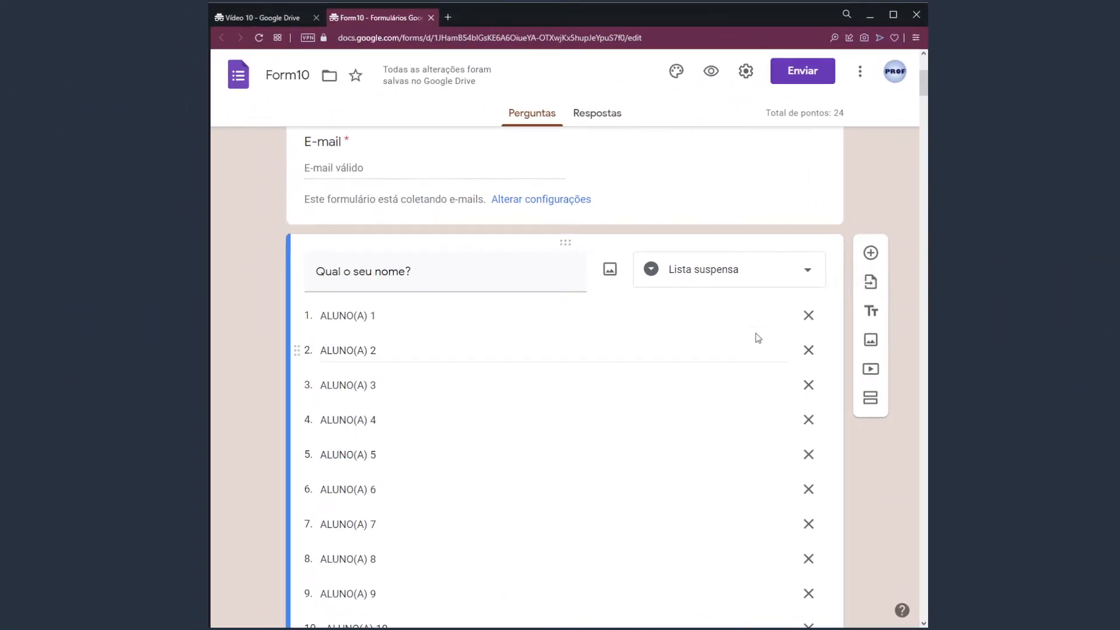
{"action": "scroll", "coordinate": [873, 224], "scroll_direction": "up", "scroll_amount": 2}
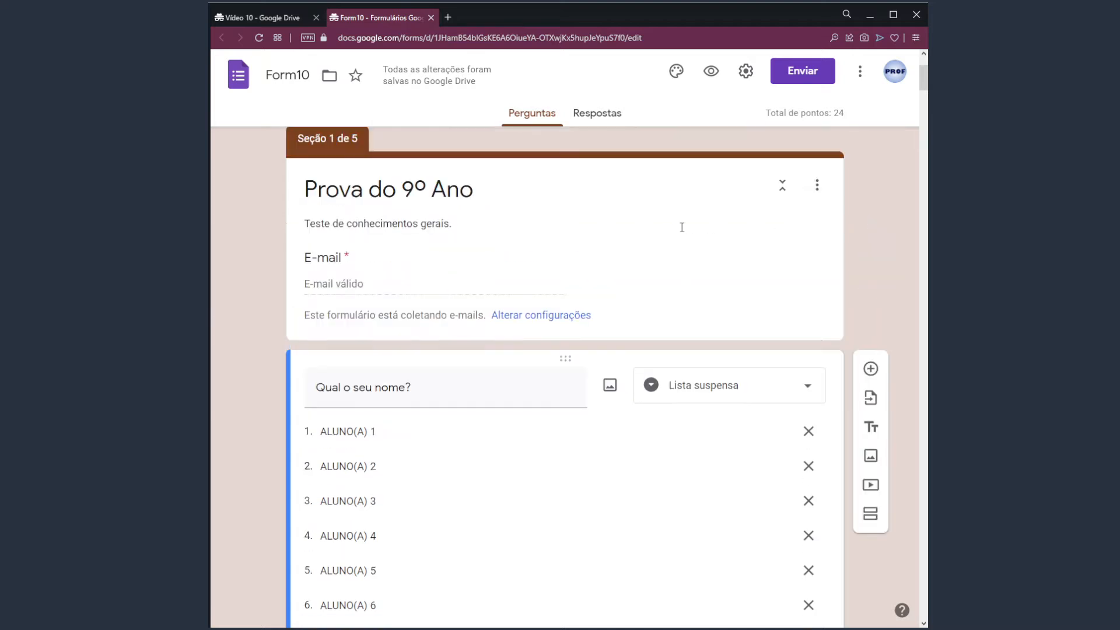
{"action": "left_click", "coordinate": [663, 263]}
- Scroll through the dropdown to check options ALUNO(A) 1 through ALUNO(A) 15
{"action": "scroll", "coordinate": [856, 342], "scroll_direction": "down", "scroll_amount": 1}
{"action": "scroll", "coordinate": [854, 342], "scroll_direction": "down", "scroll_amount": 2}
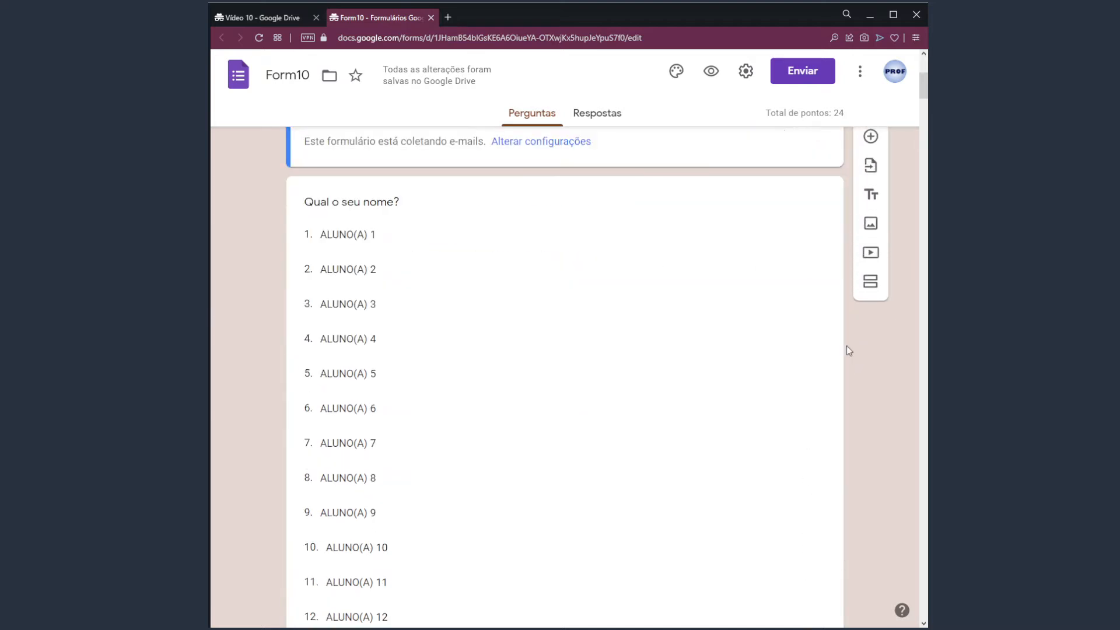
{"action": "scroll", "coordinate": [841, 358], "scroll_direction": "down", "scroll_amount": 2}
{"action": "scroll", "coordinate": [840, 377], "scroll_direction": "down", "scroll_amount": 1}
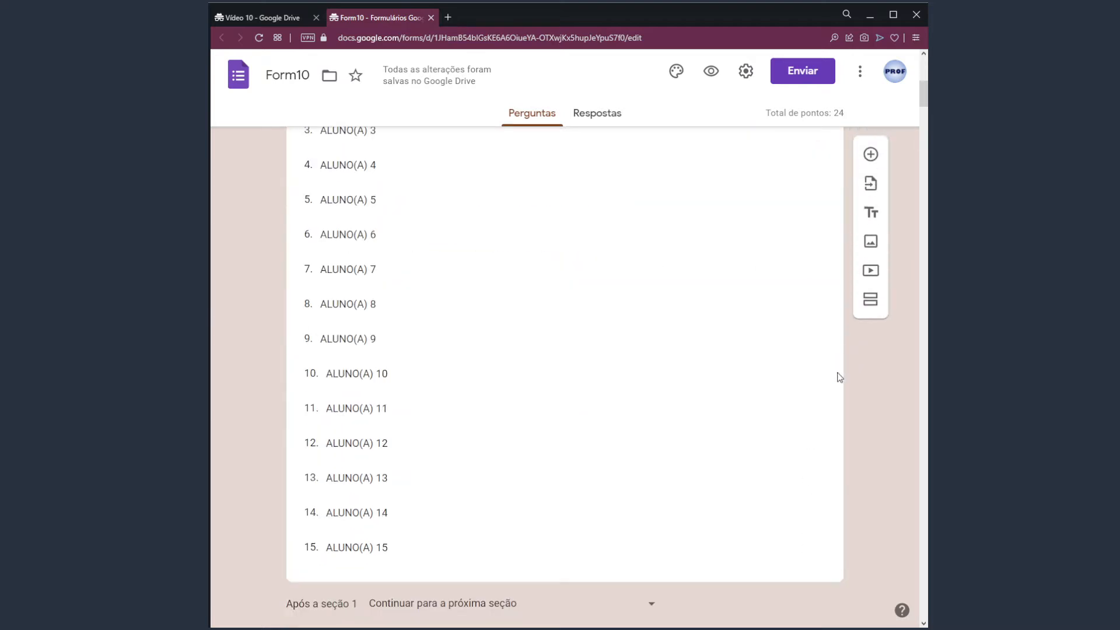
{"action": "scroll", "coordinate": [839, 377], "scroll_direction": "down", "scroll_amount": 2}
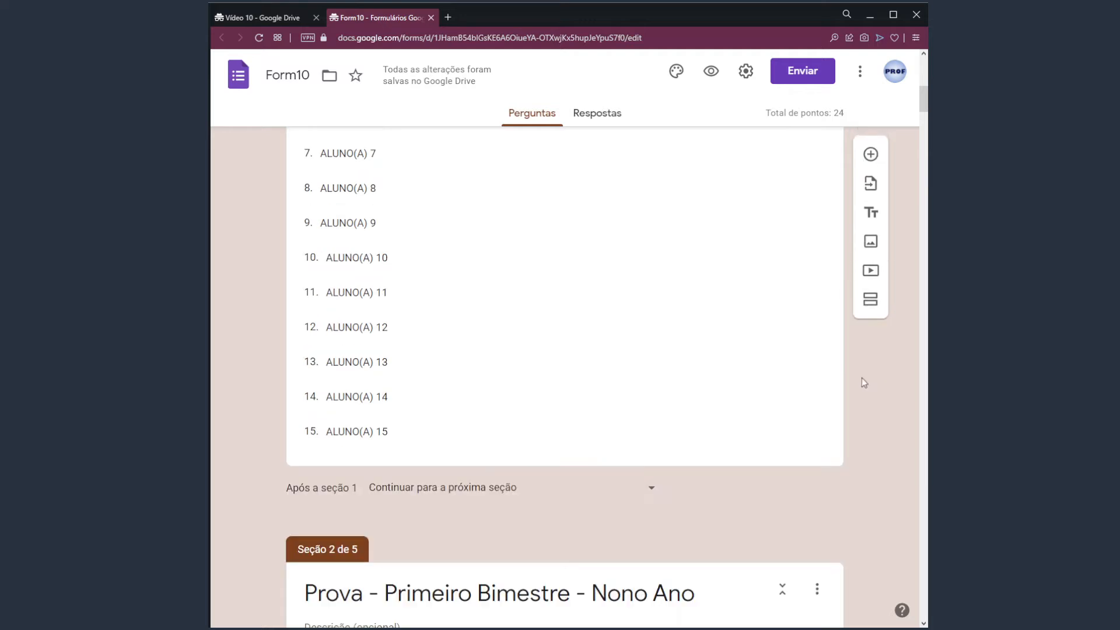
{"action": "scroll", "coordinate": [863, 383], "scroll_direction": "up", "scroll_amount": 7}
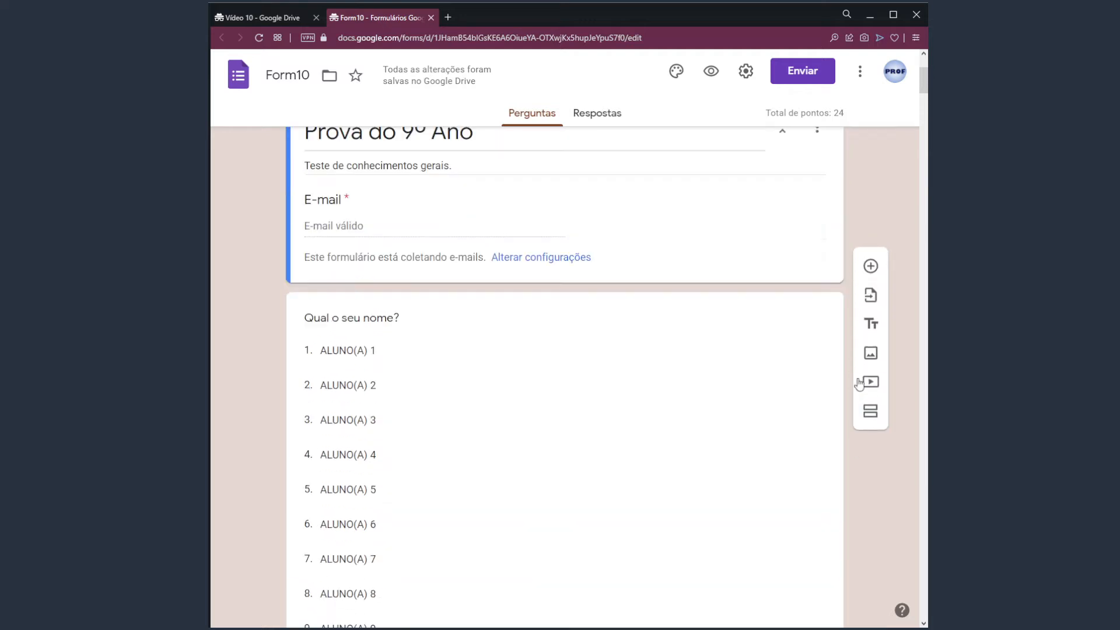
{"action": "scroll", "coordinate": [859, 383], "scroll_direction": "up", "scroll_amount": 1}
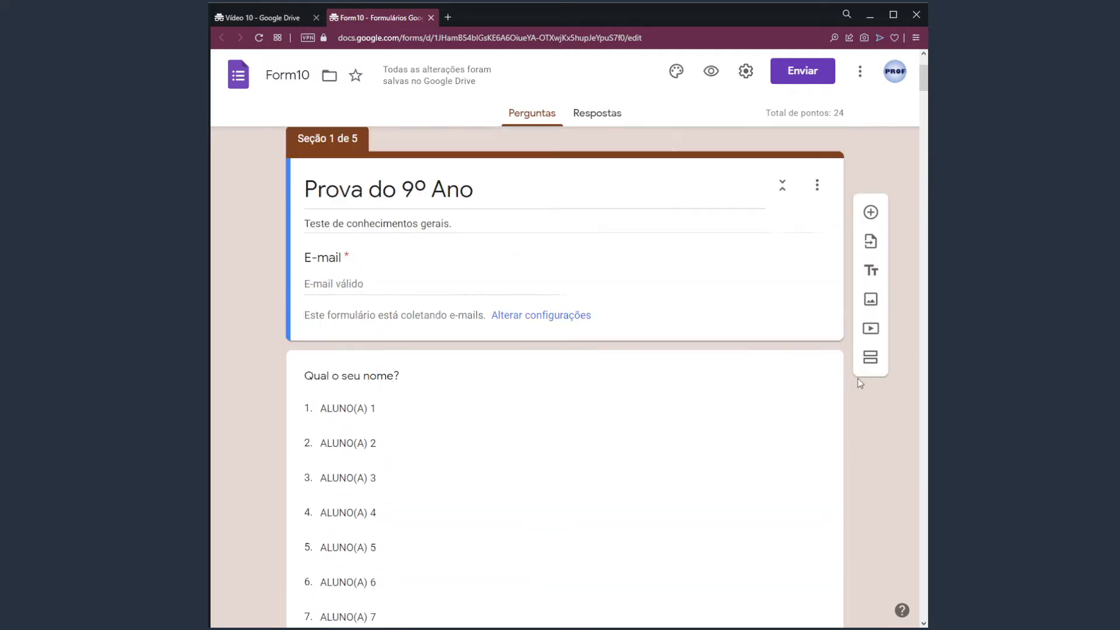
- Preview the quiz and enter a test e-mail address, removing its invalid ç character
{"action": "left_click", "coordinate": [711, 78]}
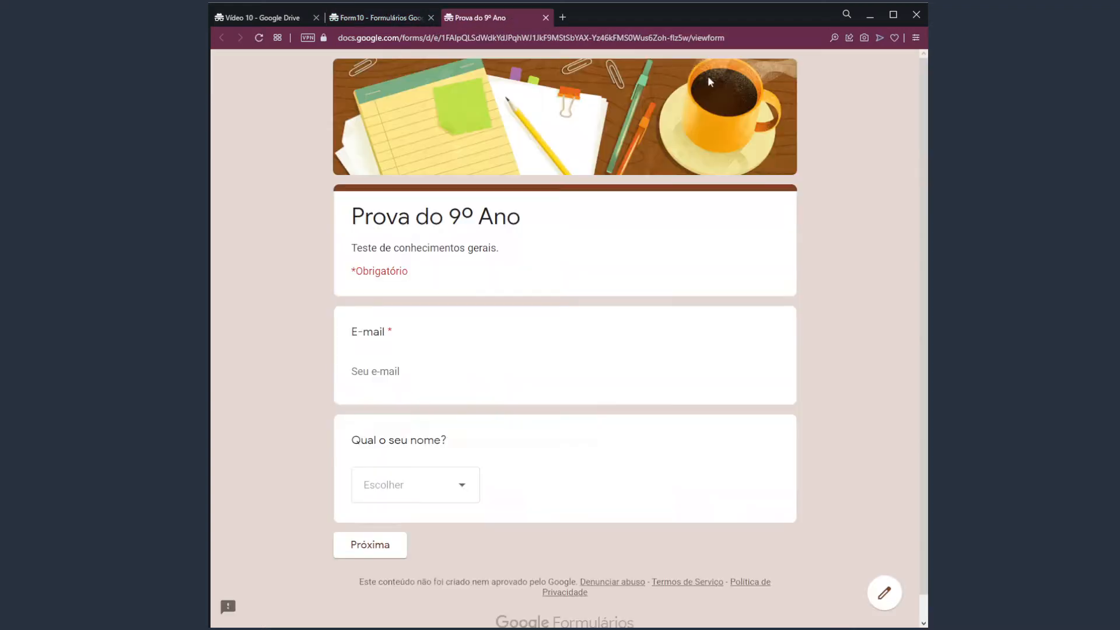
{"action": "left_click", "coordinate": [437, 366]}
{"action": "left_click", "coordinate": [857, 334]}
{"action": "left_click", "coordinate": [397, 367]}
{"action": "type", "text": "kdljj"}
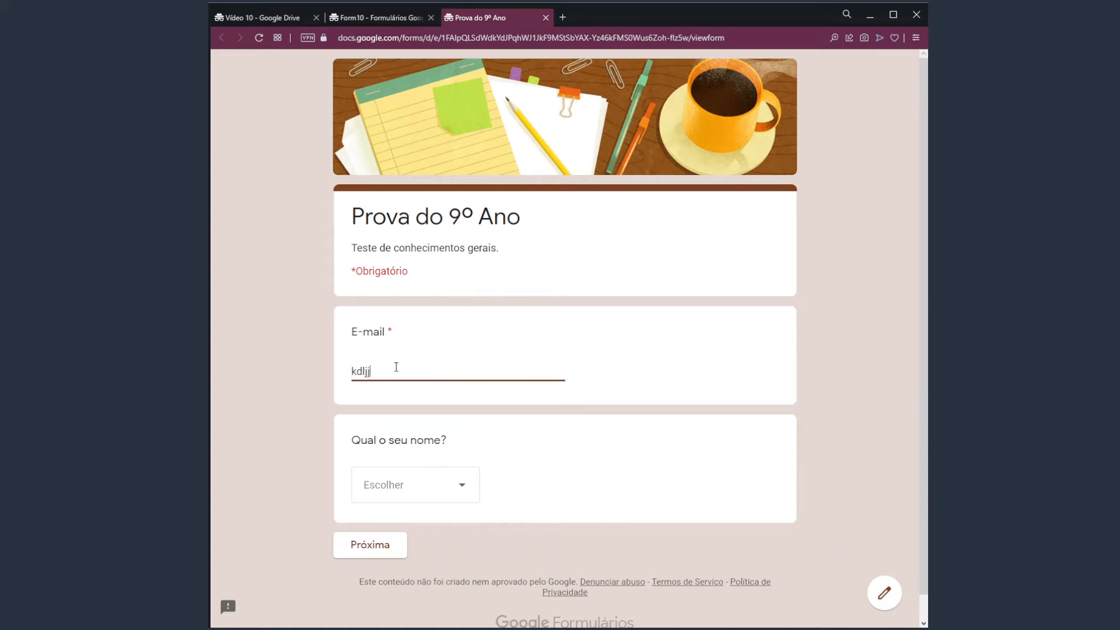
{"action": "type", "text": "çkfjds@kasljdksja"}
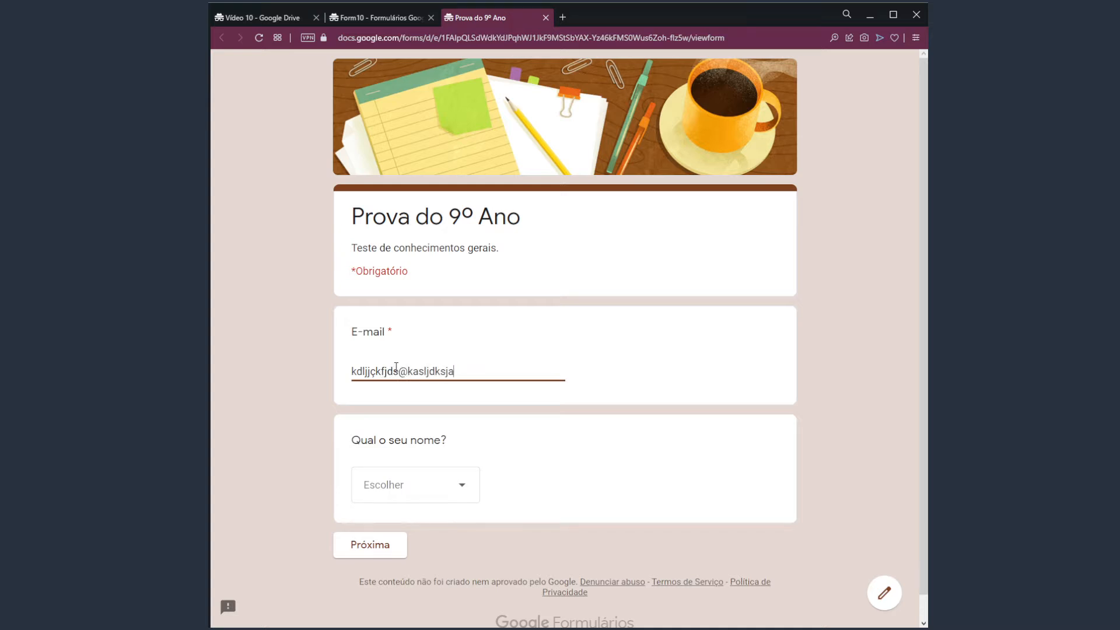
{"action": "type", "text": ".com"}
{"action": "left_click", "coordinate": [494, 465]}
{"action": "left_click", "coordinate": [495, 373]}
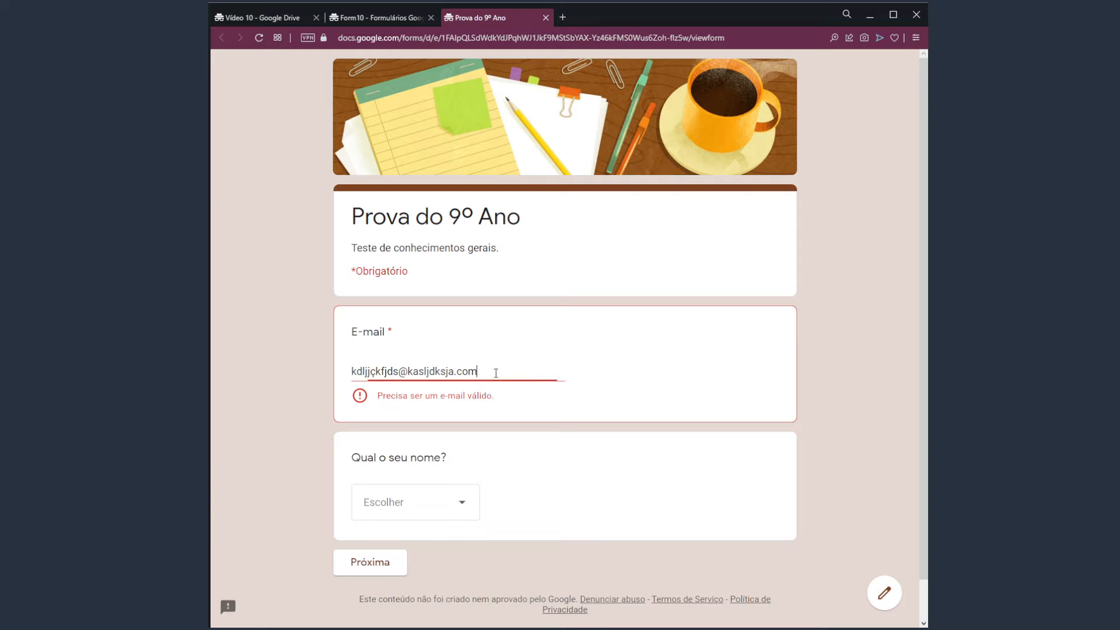
{"action": "left_click", "coordinate": [377, 372]}
{"action": "key", "text": "BackSpace"}
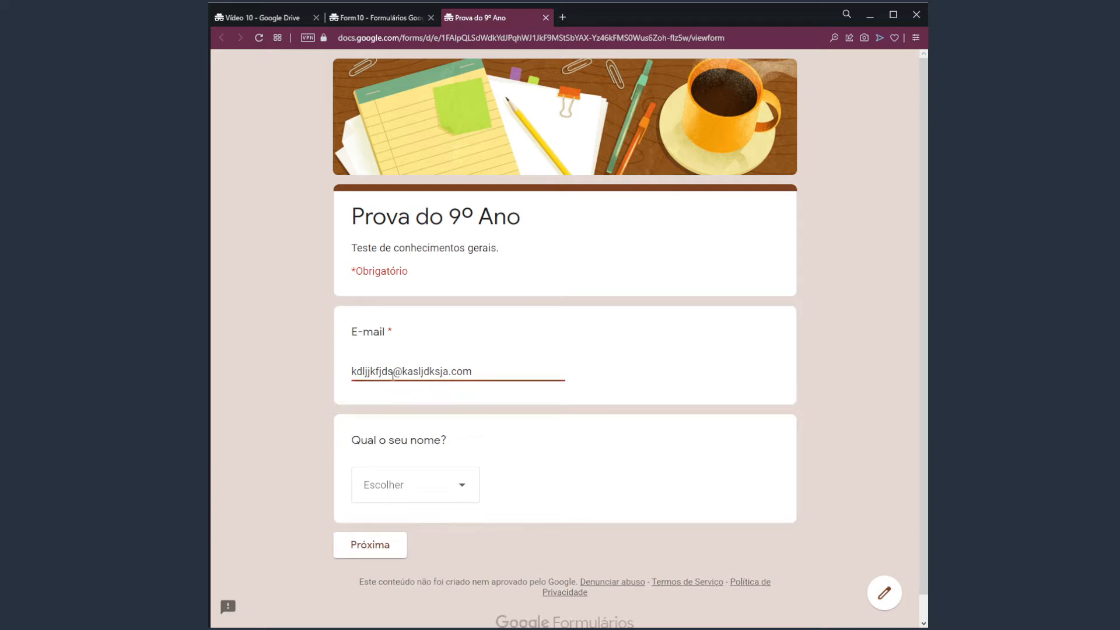
{"action": "left_click", "coordinate": [407, 361]}
- Choose ALUNO(A) 1 from the name dropdown and continue to the next section
{"action": "scroll", "coordinate": [677, 397], "scroll_direction": "down", "scroll_amount": 1}
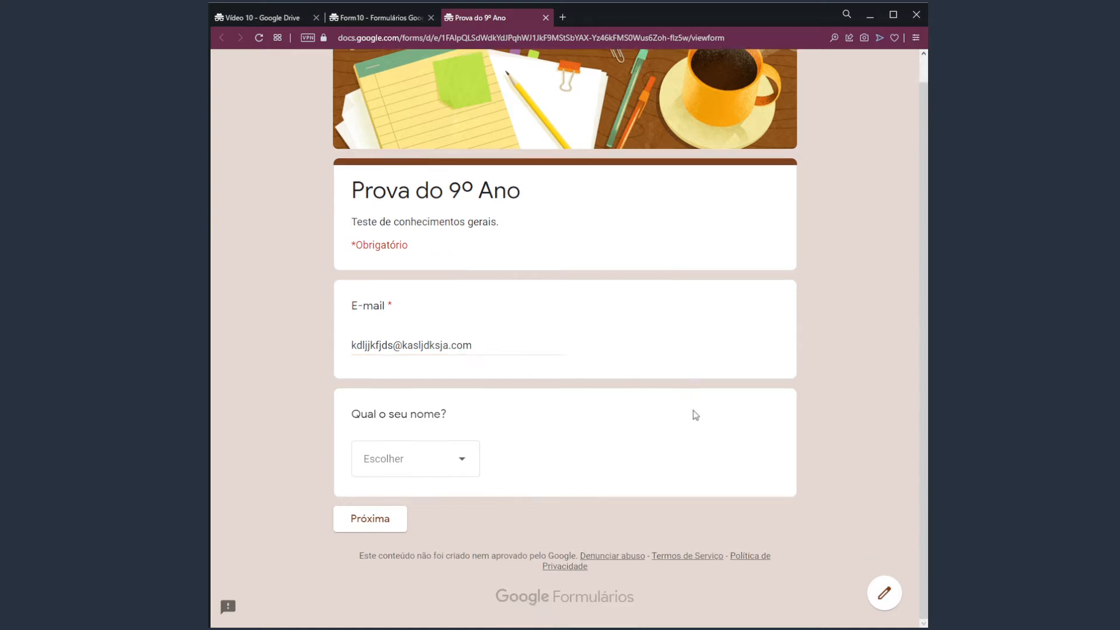
{"action": "left_click", "coordinate": [465, 462]}
{"action": "left_click", "coordinate": [535, 453]}
{"action": "left_click", "coordinate": [456, 461]}
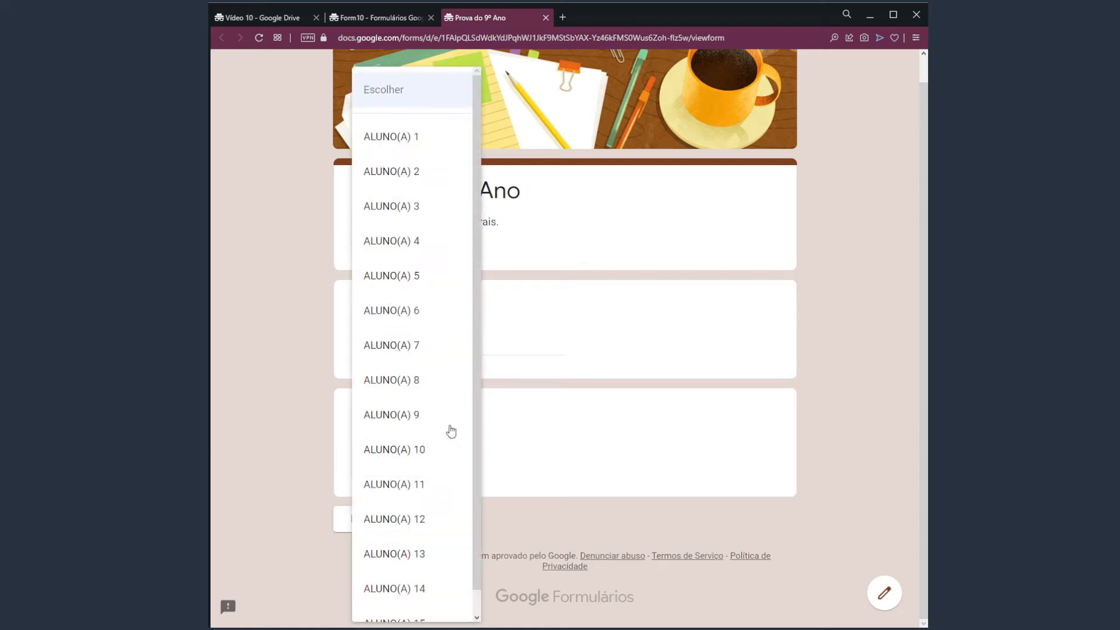
{"action": "left_click_drag", "start_coordinate": [478, 323], "coordinate": [474, 251]}
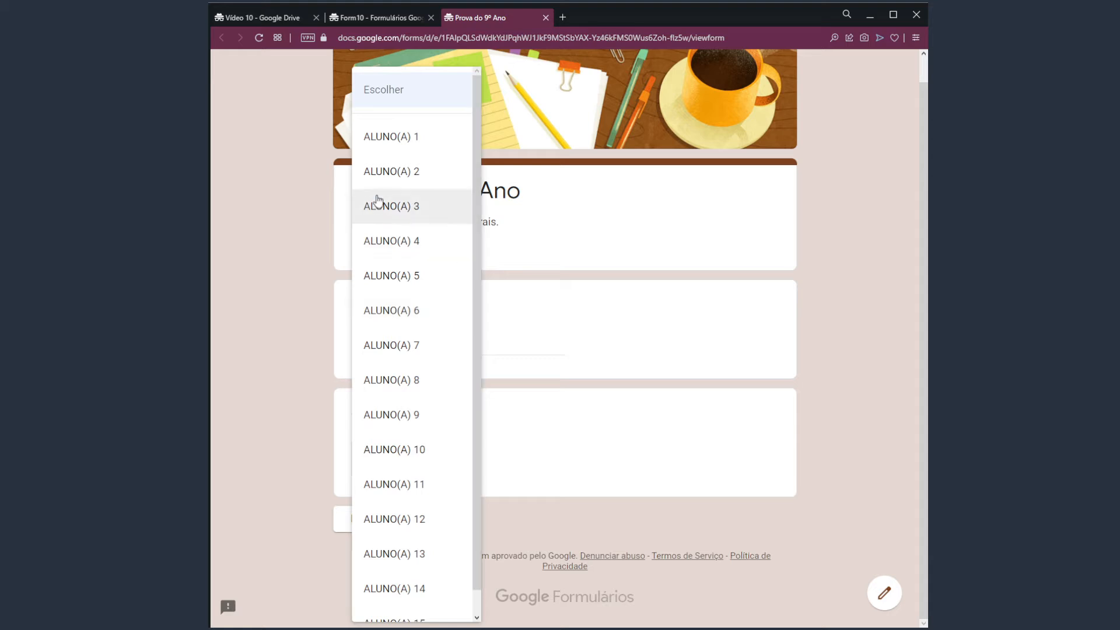
{"action": "left_click", "coordinate": [423, 144]}
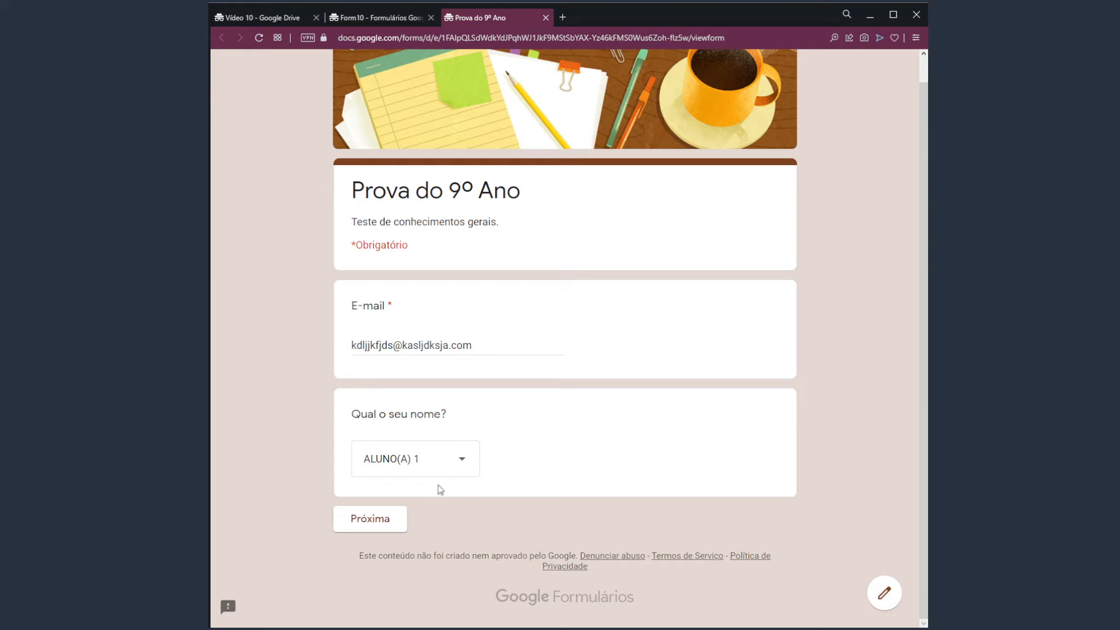
{"action": "left_click", "coordinate": [386, 518]}
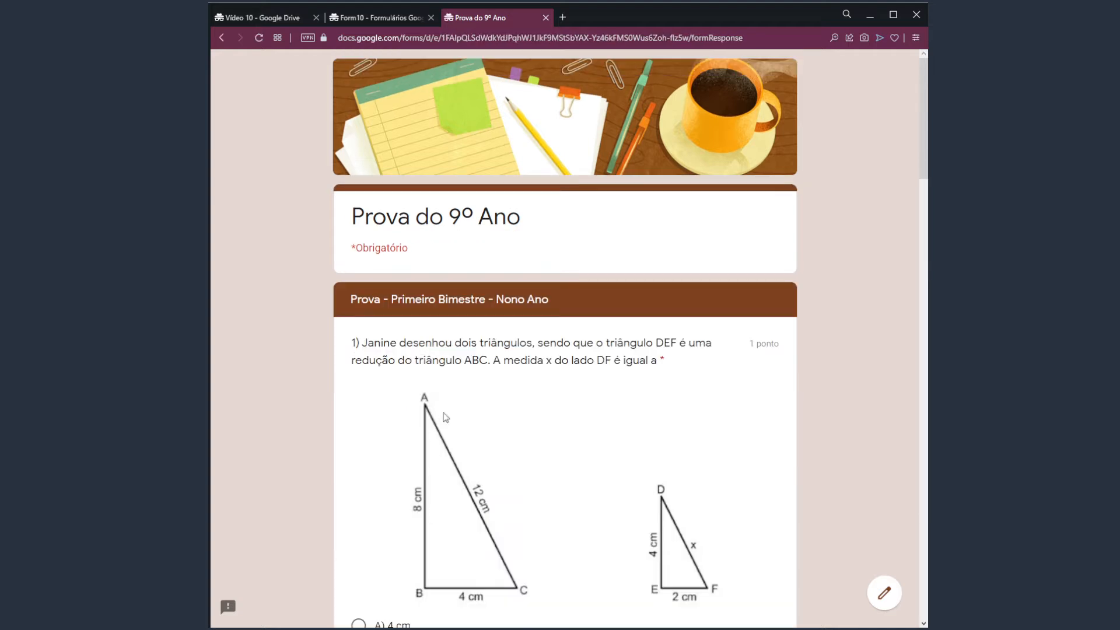
- Answer question 1 with A) 4 cm and question 2 with A) 45
{"action": "left_click_drag", "start_coordinate": [356, 300], "coordinate": [578, 304]}
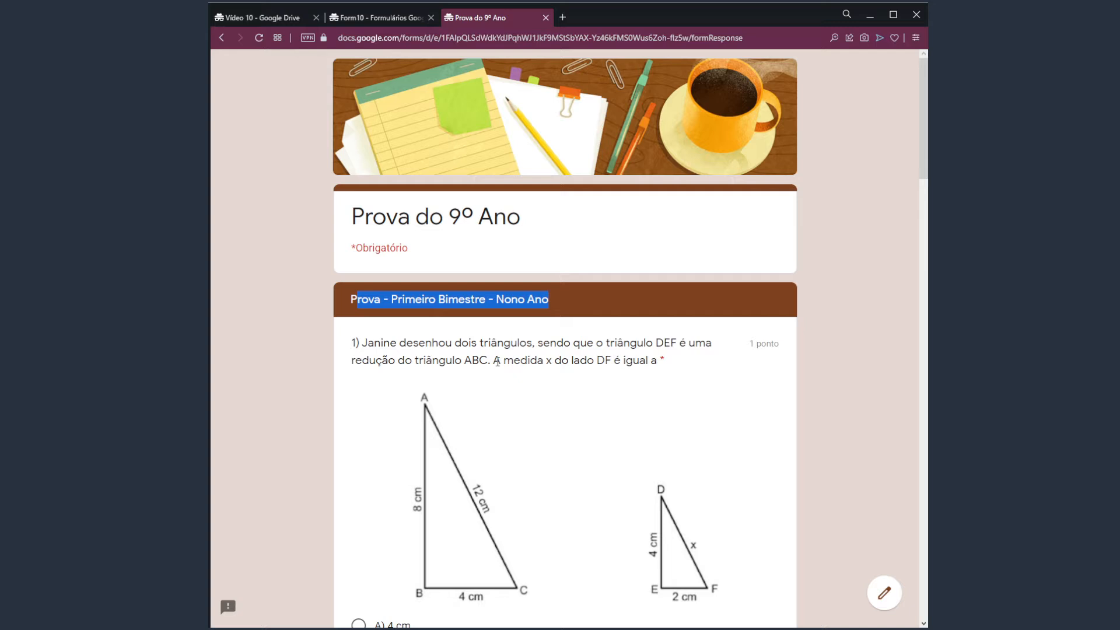
{"action": "left_click", "coordinate": [590, 363]}
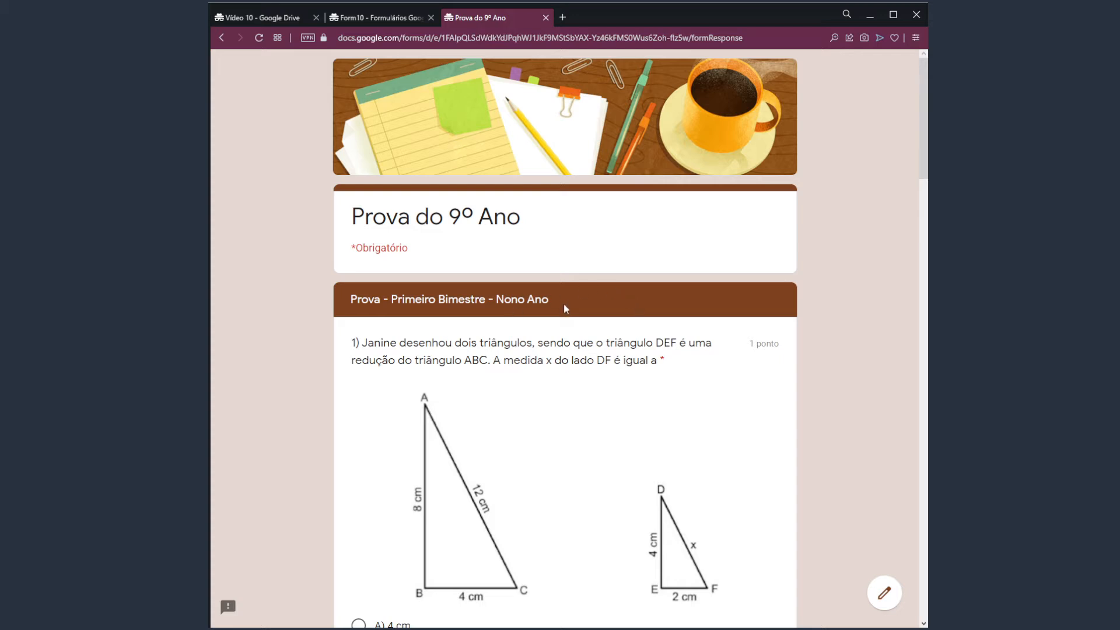
{"action": "left_click_drag", "start_coordinate": [564, 306], "coordinate": [541, 300]}
{"action": "left_click", "coordinate": [380, 313]}
{"action": "scroll", "coordinate": [514, 343], "scroll_direction": "down", "scroll_amount": 2}
{"action": "scroll", "coordinate": [514, 343], "scroll_direction": "down", "scroll_amount": 2}
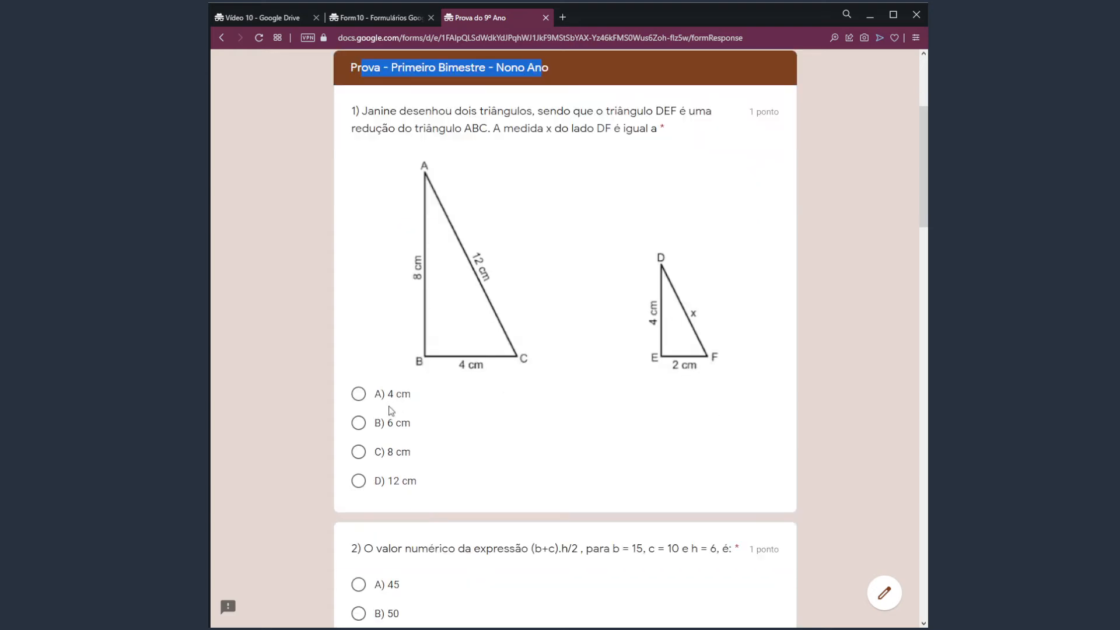
{"action": "left_click", "coordinate": [392, 400]}
{"action": "scroll", "coordinate": [393, 402], "scroll_direction": "down", "scroll_amount": 3}
{"action": "left_click", "coordinate": [383, 418]}
{"action": "scroll", "coordinate": [385, 432], "scroll_direction": "down", "scroll_amount": 3}
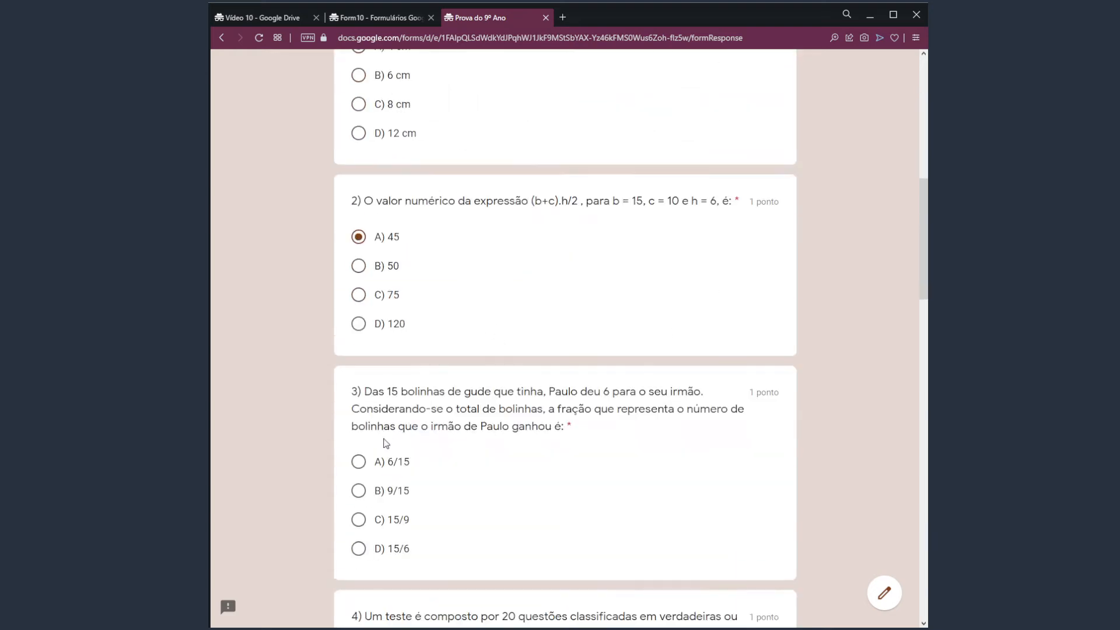
- Answer question 3 with A) 6/15, question 4 with A and question 6 with A) 2.700
{"action": "left_click", "coordinate": [373, 463]}
{"action": "scroll", "coordinate": [374, 455], "scroll_direction": "down", "scroll_amount": 3}
{"action": "scroll", "coordinate": [391, 446], "scroll_direction": "down", "scroll_amount": 5}
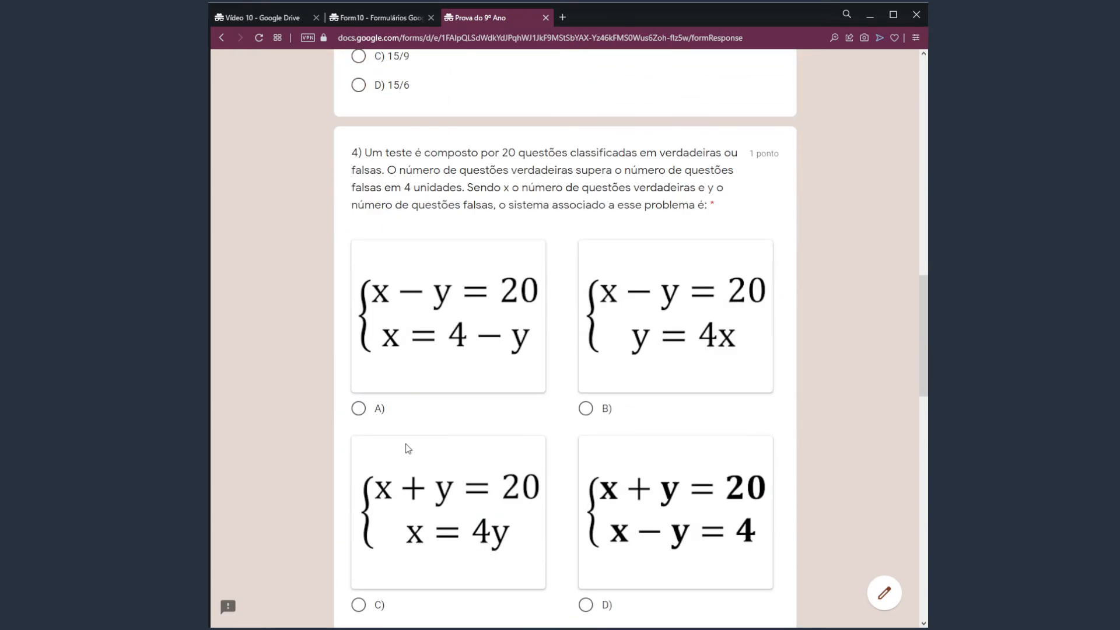
{"action": "left_click", "coordinate": [405, 385]}
{"action": "scroll", "coordinate": [454, 450], "scroll_direction": "down", "scroll_amount": 3}
{"action": "scroll", "coordinate": [385, 432], "scroll_direction": "down", "scroll_amount": 6}
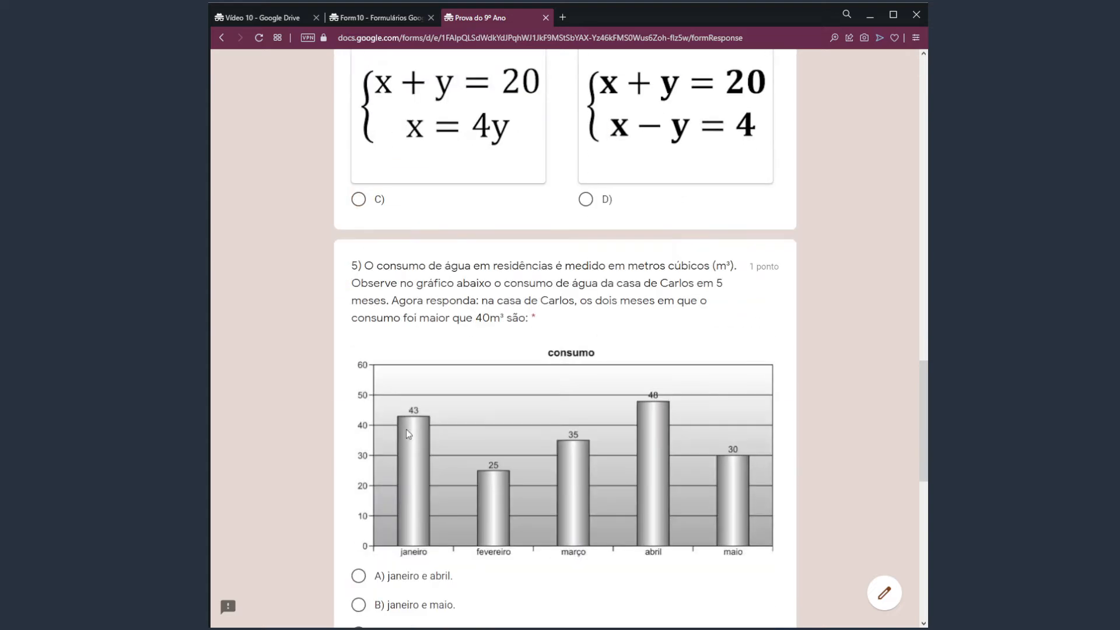
{"action": "scroll", "coordinate": [392, 432], "scroll_direction": "down", "scroll_amount": 6}
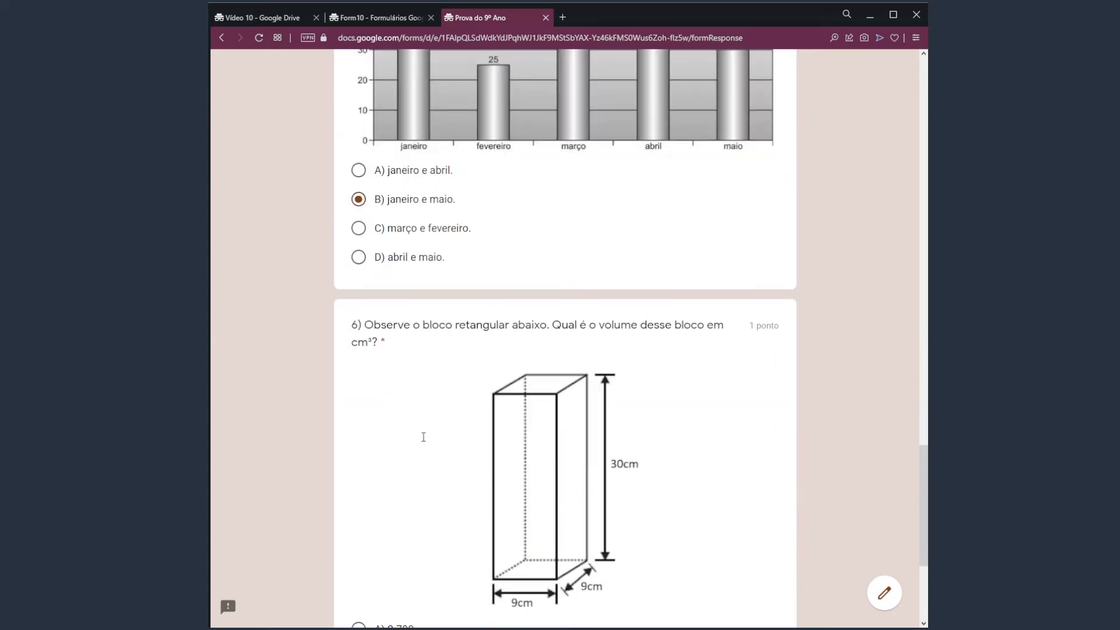
{"action": "left_click", "coordinate": [407, 455]}
- Advance to the next quiz section, then close the preview to return to the editor
{"action": "left_click", "coordinate": [452, 598]}
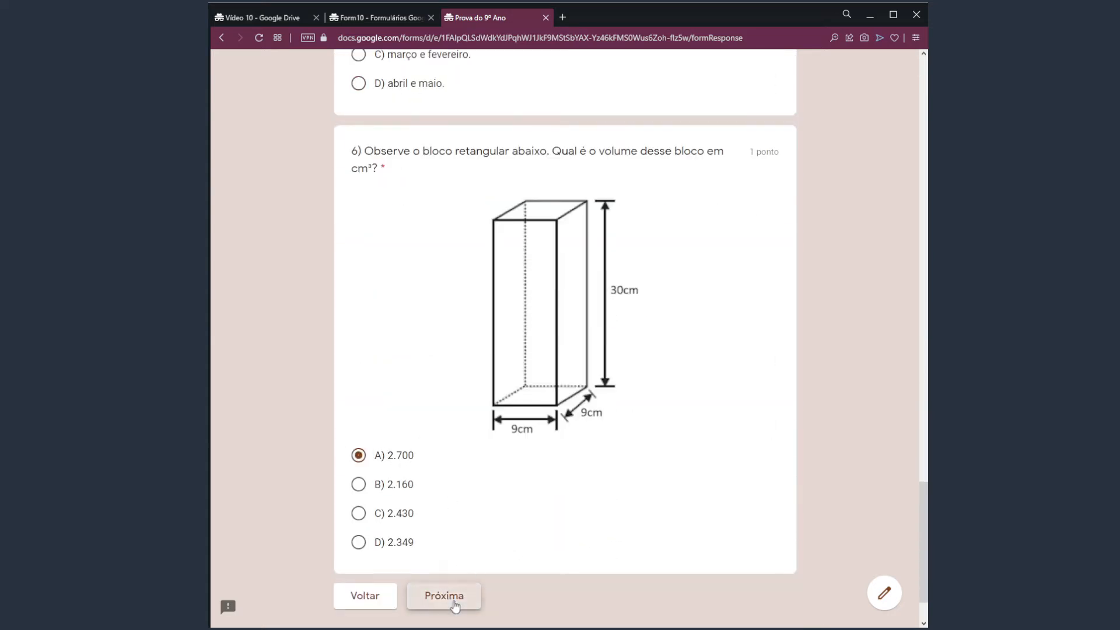
{"action": "left_click_drag", "start_coordinate": [356, 300], "coordinate": [575, 299]}
{"action": "left_click", "coordinate": [555, 306]}
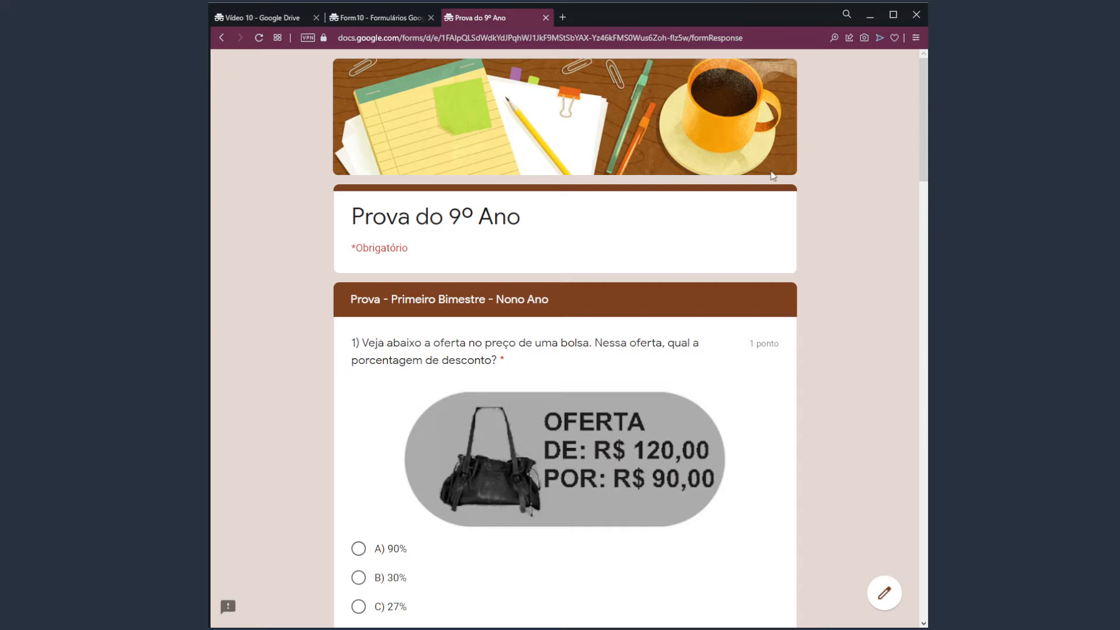
{"action": "left_click", "coordinate": [548, 18]}
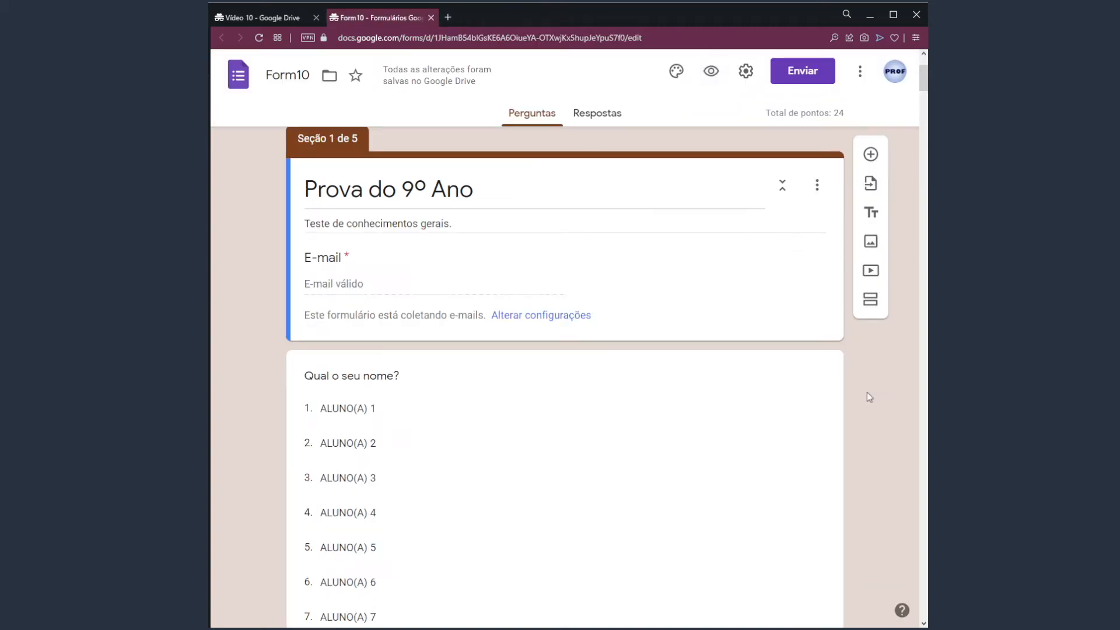
{"action": "scroll", "coordinate": [867, 392], "scroll_direction": "up", "scroll_amount": 3}
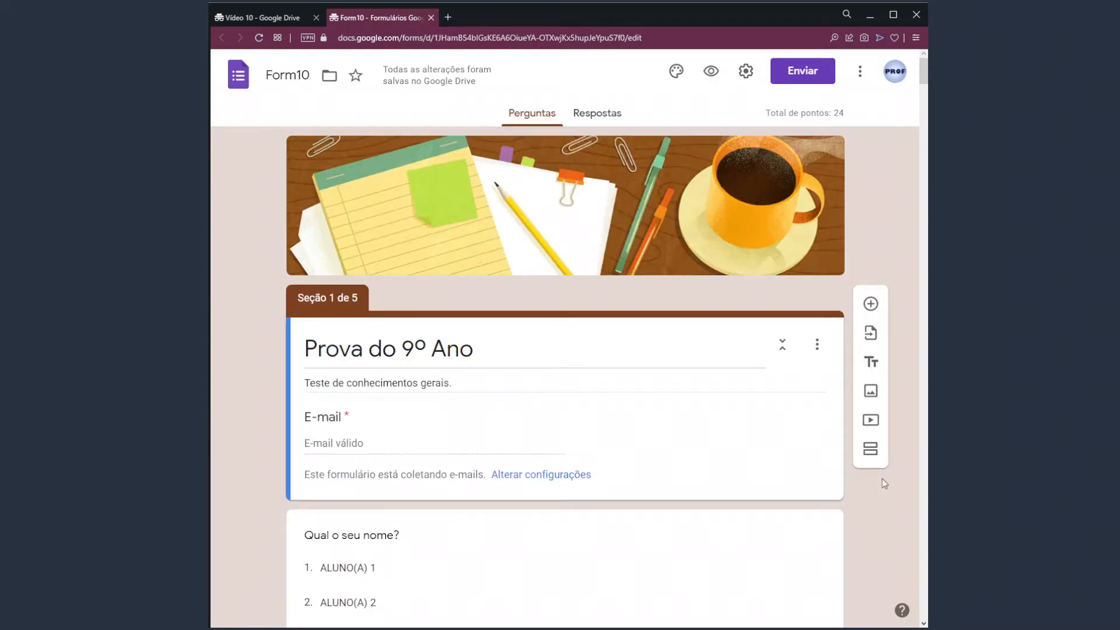
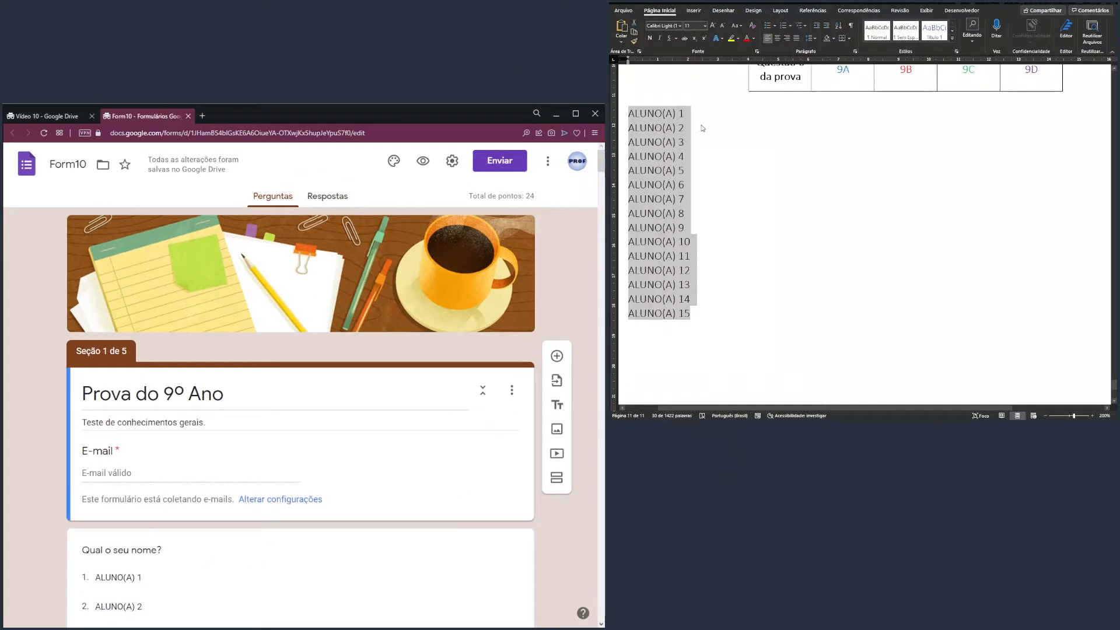
- Label ALUNO(A) 1 as P1 and ALUNO(A) 2 as P2, correcting the initial 'prova 1'
{"action": "left_click", "coordinate": [697, 113]}
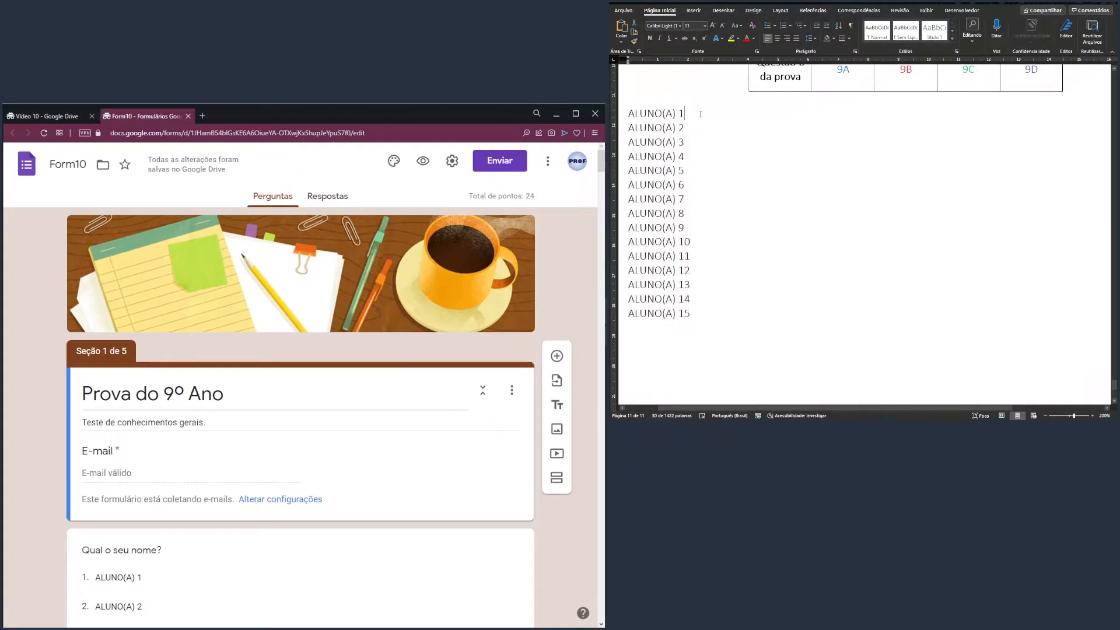
{"action": "key", "text": "Tab"}
{"action": "key", "text": "Tab"}
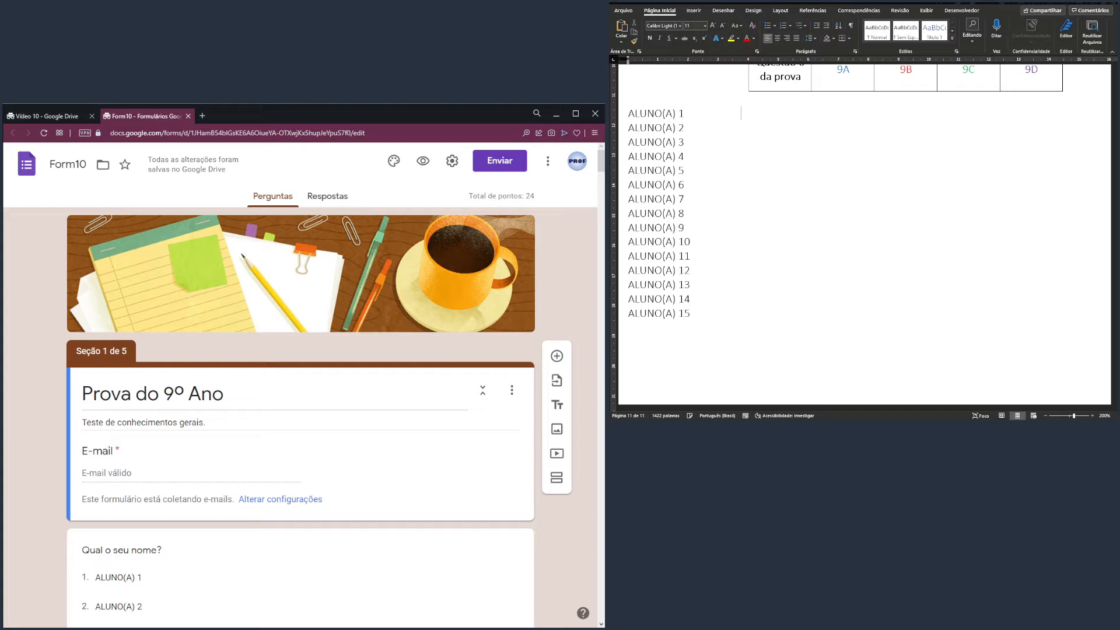
{"action": "type", "text": "prova 1"}
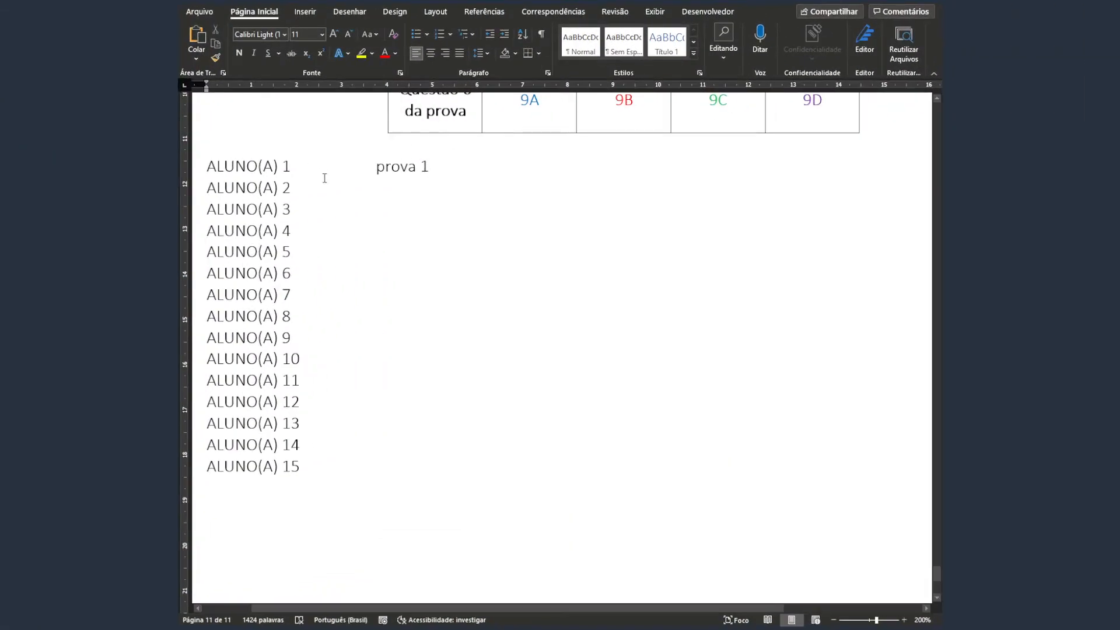
{"action": "left_click", "coordinate": [718, 131]}
{"action": "key", "text": "Tab"}
{"action": "key", "text": "Tab"}
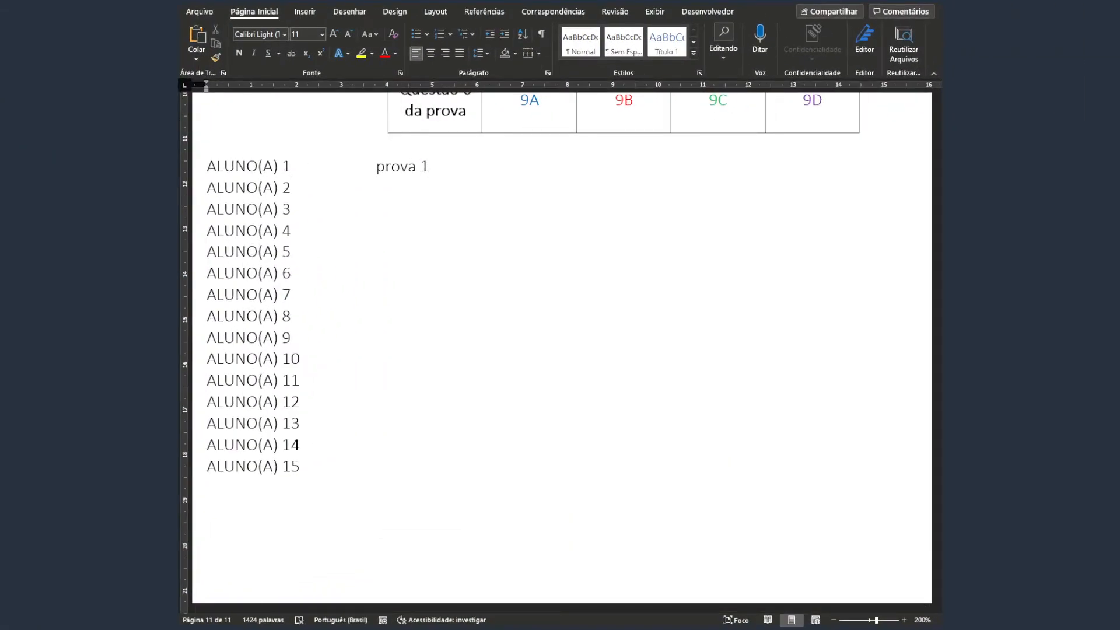
{"action": "type", "text": "P2"}
{"action": "key", "text": "BackSpace"}
{"action": "key", "text": "BackSpace"}
{"action": "key", "text": "Delete"}
{"action": "key", "text": "Delete"}
{"action": "key", "text": "Delete"}
{"action": "key", "text": "Delete"}
{"action": "type", "text": "p"}
{"action": "key", "text": "BackSpace"}
{"action": "type", "text": "P"}
- Label ALUNO(A) 3 to 6 with P3, P4, P1 and P2
{"action": "key", "text": "Down"}
{"action": "key", "text": "Down"}
{"action": "key", "text": "Tab"}
{"action": "key", "text": "Tab"}
{"action": "type", "text": "P3"}
{"action": "key", "text": "Down"}
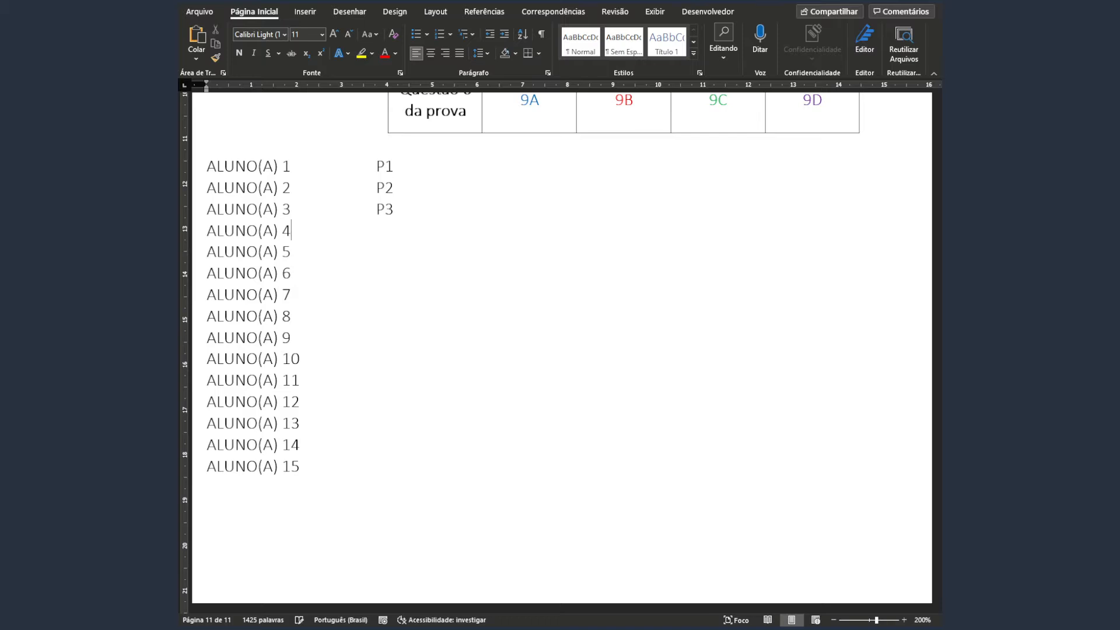
{"action": "key", "text": "Tab"}
{"action": "key", "text": "Tab"}
{"action": "type", "text": "P4"}
{"action": "key", "text": "Down"}
{"action": "key", "text": "Tab"}
{"action": "key", "text": "Tab"}
{"action": "type", "text": "P1"}
{"action": "key", "text": "Down"}
{"action": "key", "text": "Tab"}
{"action": "key", "text": "Tab"}
{"action": "type", "text": "P2"}
- Label ALUNO(A) 7 to 10 with P3, P4, P1 and P2
{"action": "key", "text": "Down"}
{"action": "key", "text": "Tab"}
{"action": "key", "text": "Tab"}
{"action": "type", "text": "P3"}
{"action": "key", "text": "Down"}
{"action": "key", "text": "Tab"}
{"action": "key", "text": "Tab"}
{"action": "type", "text": "P4"}
{"action": "key", "text": "Down"}
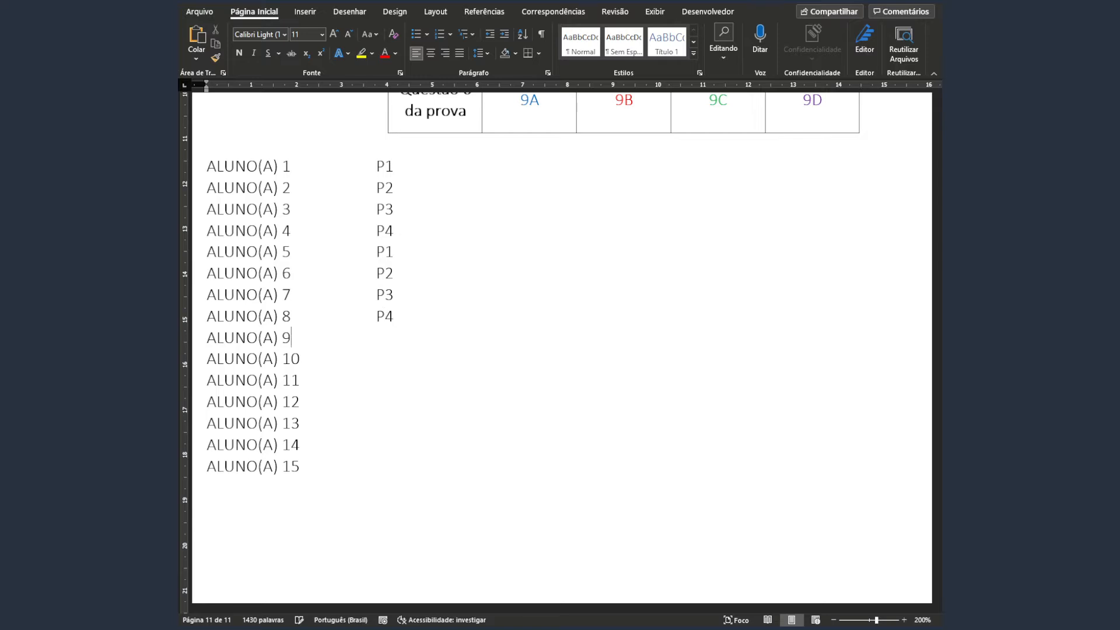
{"action": "key", "text": "Tab"}
{"action": "key", "text": "Tab"}
{"action": "type", "text": "P1"}
{"action": "key", "text": "Down"}
{"action": "key", "text": "Tab"}
{"action": "key", "text": "Tab"}
{"action": "type", "text": "P2"}
- Label ALUNO(A) 11 to 15 with P3, P4, P1, P2 and P3
{"action": "key", "text": "Down"}
{"action": "key", "text": "Tab"}
{"action": "key", "text": "Tab"}
{"action": "type", "text": "P3"}
{"action": "key", "text": "Down"}
{"action": "key", "text": "Tab"}
{"action": "key", "text": "Tab"}
{"action": "type", "text": "P4"}
{"action": "key", "text": "Down"}
{"action": "key", "text": "Tab"}
{"action": "key", "text": "Tab"}
{"action": "type", "text": "P1"}
{"action": "key", "text": "Down"}
{"action": "key", "text": "Tab"}
{"action": "key", "text": "Tab"}
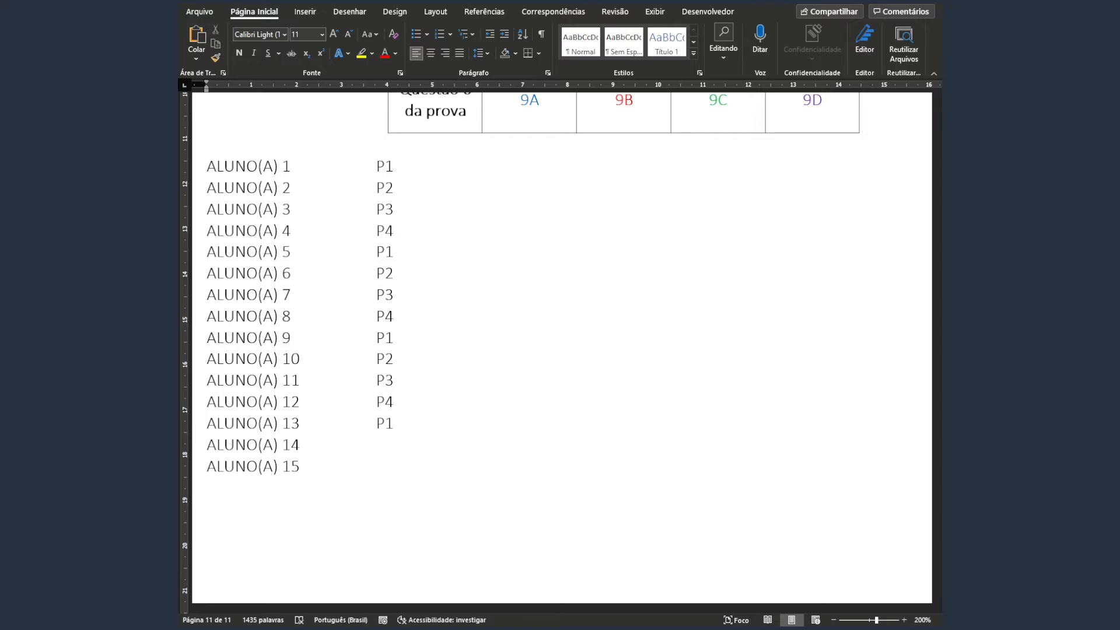
{"action": "type", "text": "P2"}
{"action": "key", "text": "Down"}
{"action": "key", "text": "Tab"}
{"action": "key", "text": "Tab"}
{"action": "type", "text": "P3"}
- Colour the P1 lines, ALUNO(A) 1, 5, 9 and 13, red
{"action": "left_click", "coordinate": [389, 168]}
{"action": "key", "text": "End"}
{"action": "key", "text": "shift+Home"}
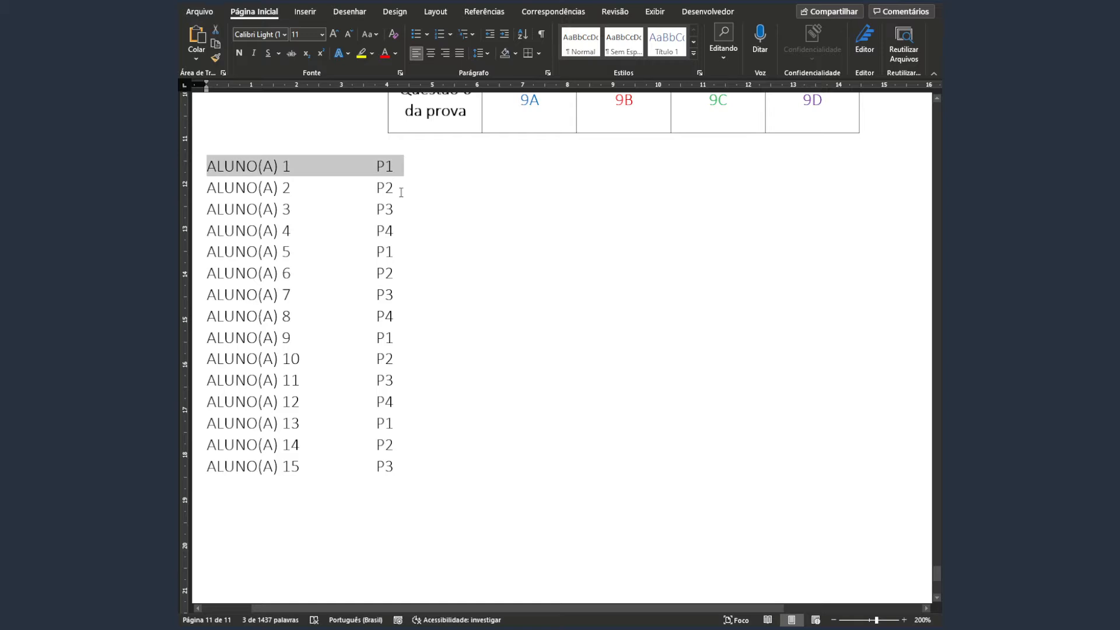
{"action": "left_click", "coordinate": [385, 53]}
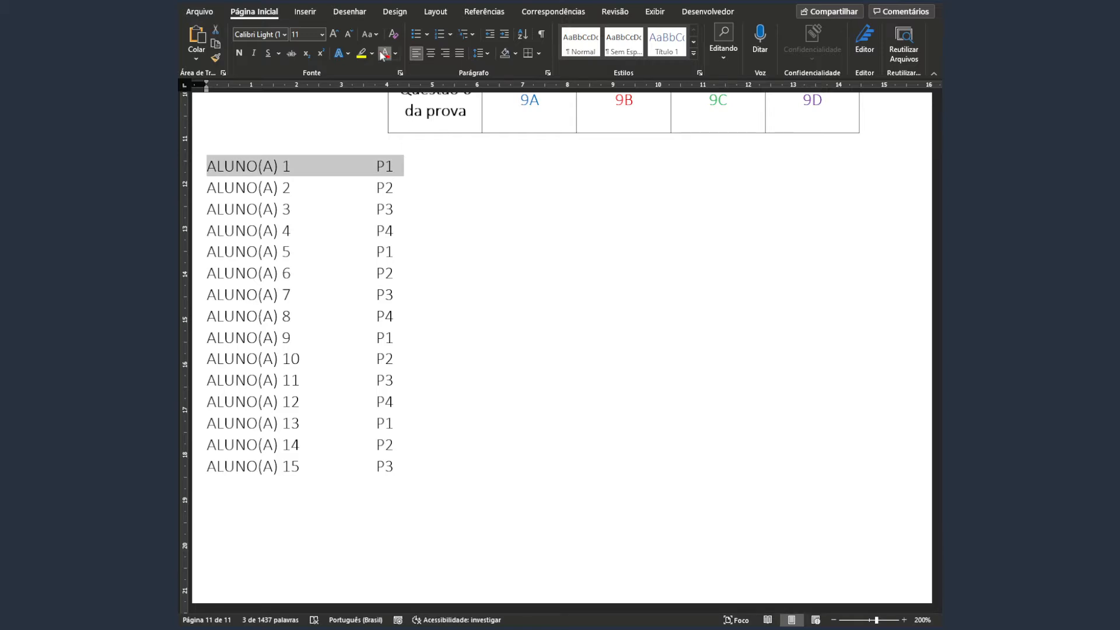
{"action": "left_click", "coordinate": [403, 249]}
{"action": "key", "text": "shift+Home"}
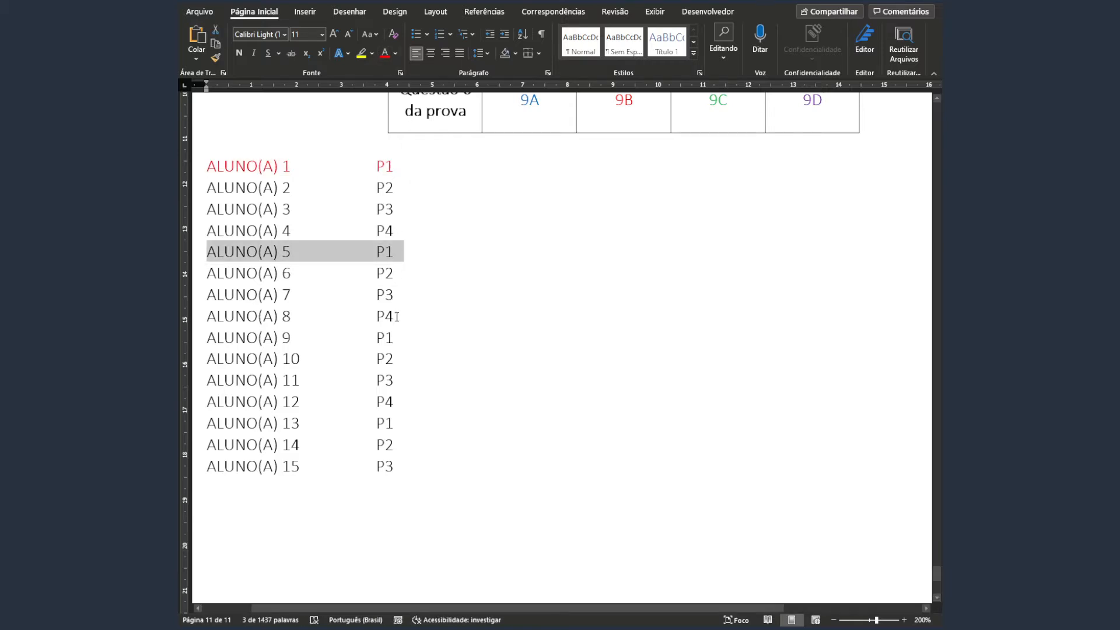
{"action": "left_click_drag", "start_coordinate": [399, 337], "coordinate": [221, 338]}
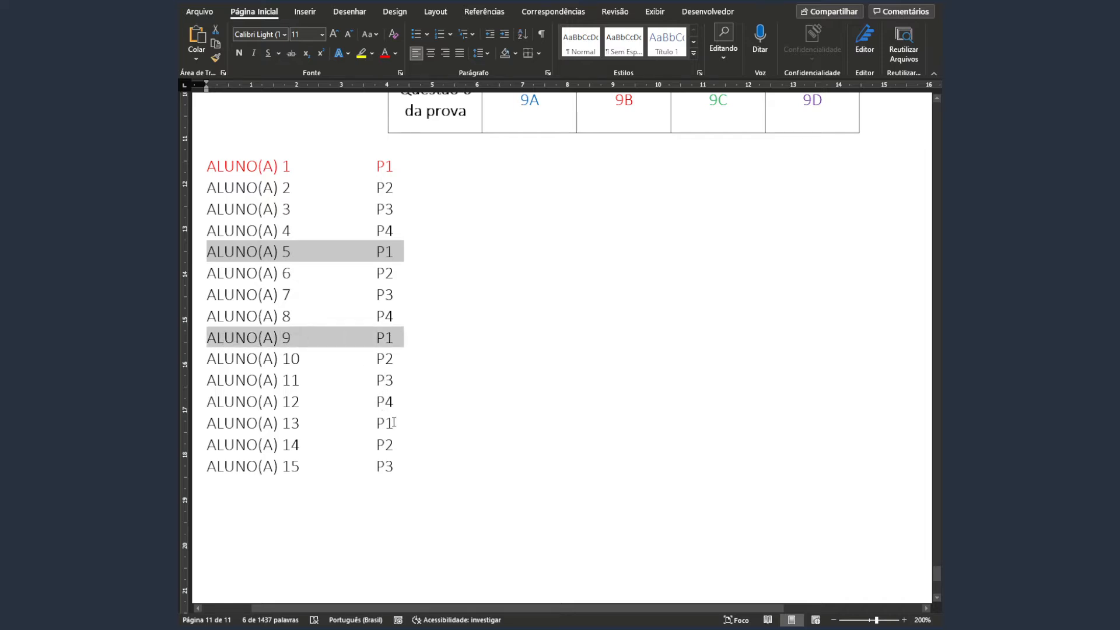
{"action": "left_click_drag", "start_coordinate": [394, 422], "coordinate": [210, 418]}
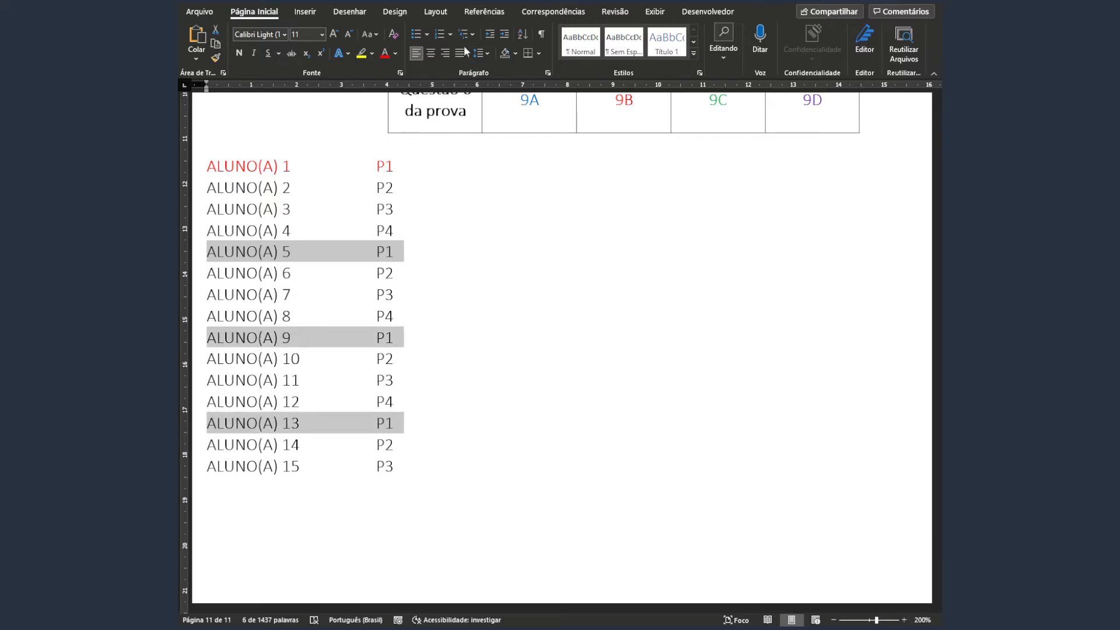
{"action": "left_click", "coordinate": [385, 53]}
{"action": "left_click", "coordinate": [452, 308]}
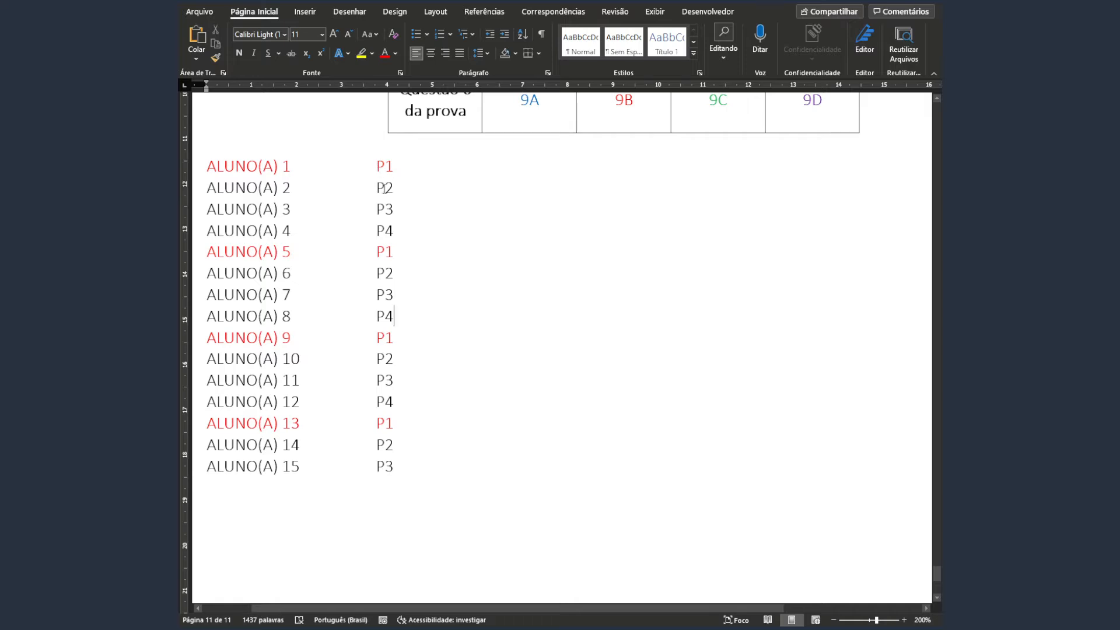
- Colour the P2 lines, ALUNO(A) 2, 6, 10 and 14, green
{"action": "left_click_drag", "start_coordinate": [384, 188], "coordinate": [221, 195]}
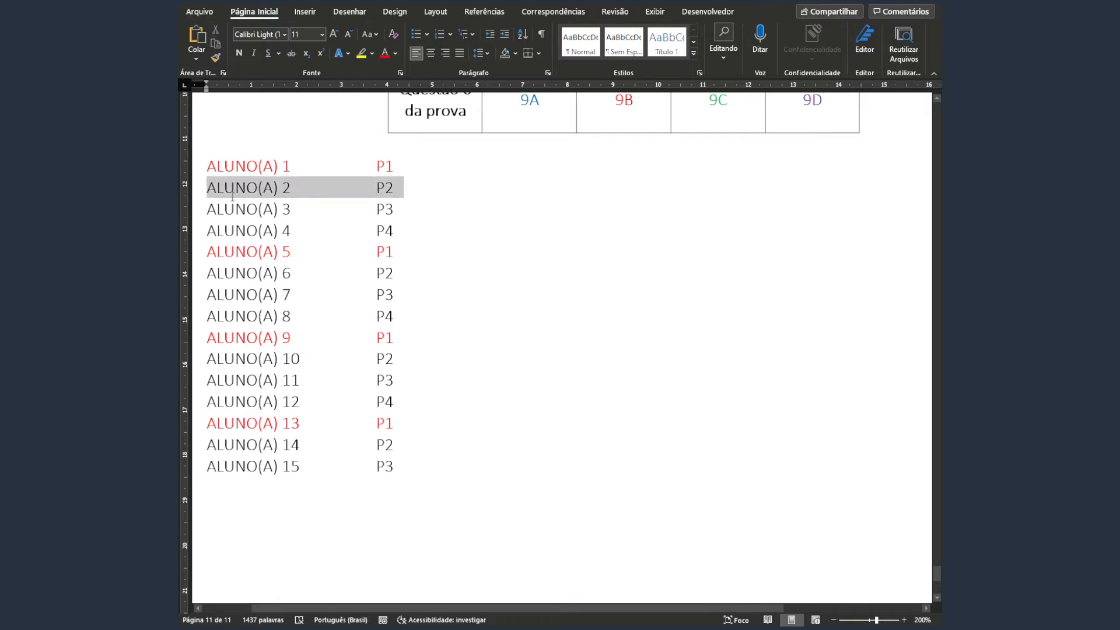
{"action": "left_click", "coordinate": [387, 53]}
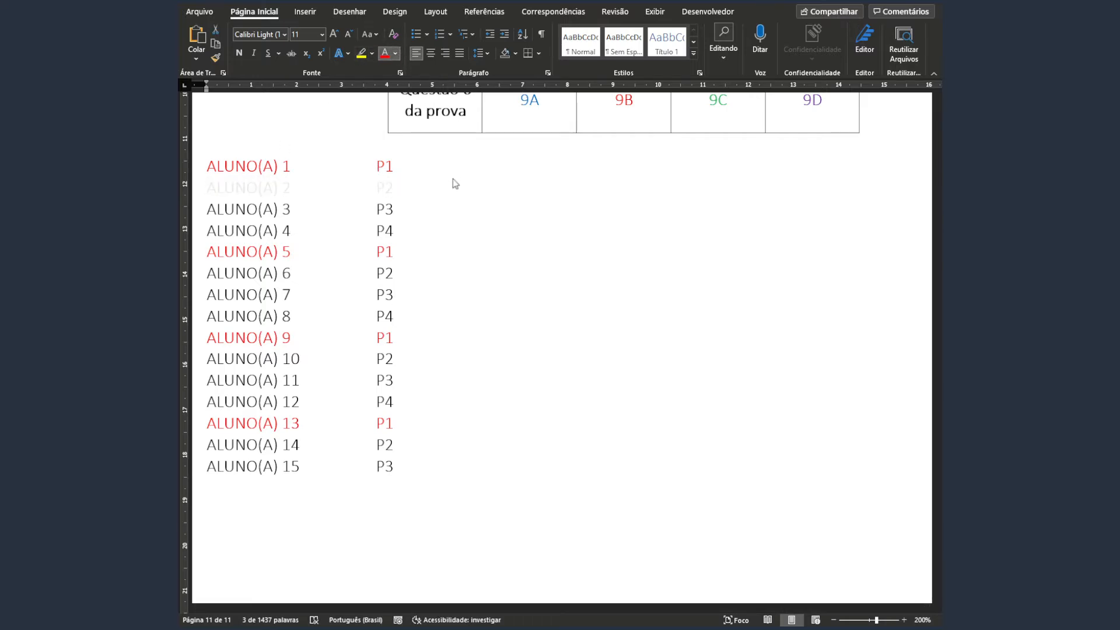
{"action": "left_click_drag", "start_coordinate": [394, 188], "coordinate": [206, 188]}
{"action": "left_click", "coordinate": [393, 52]}
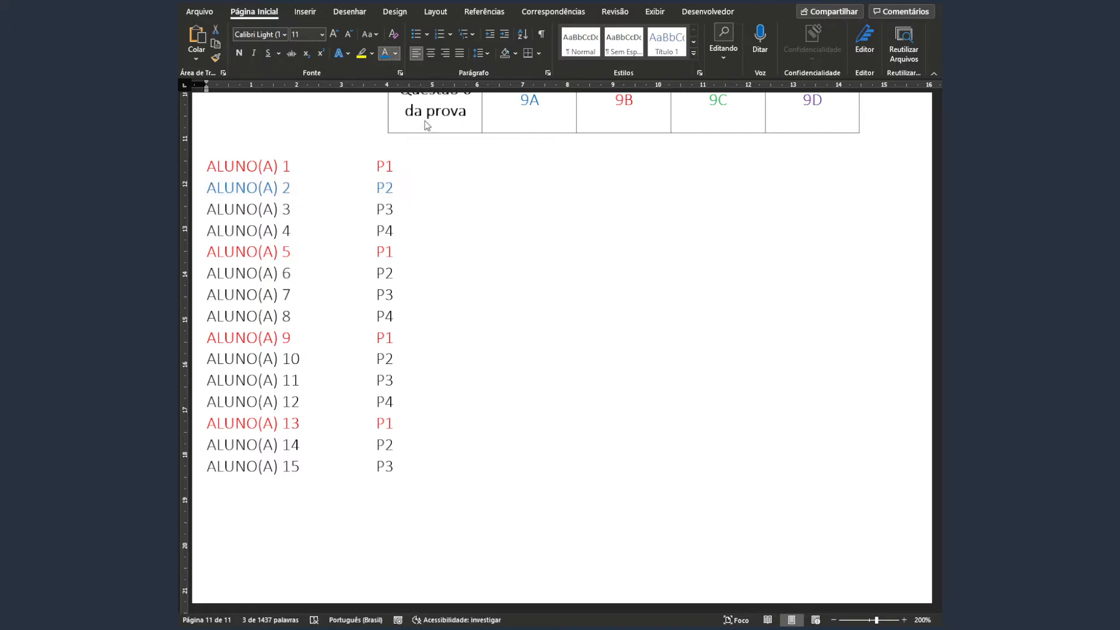
{"action": "left_click", "coordinate": [435, 190]}
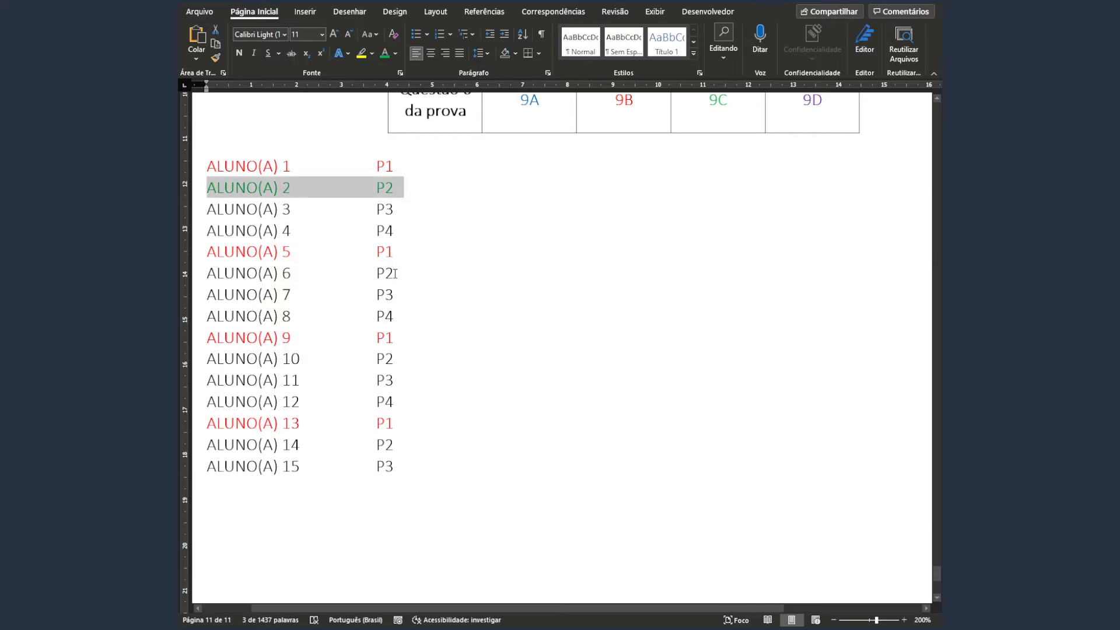
{"action": "left_click_drag", "start_coordinate": [395, 273], "coordinate": [207, 273]}
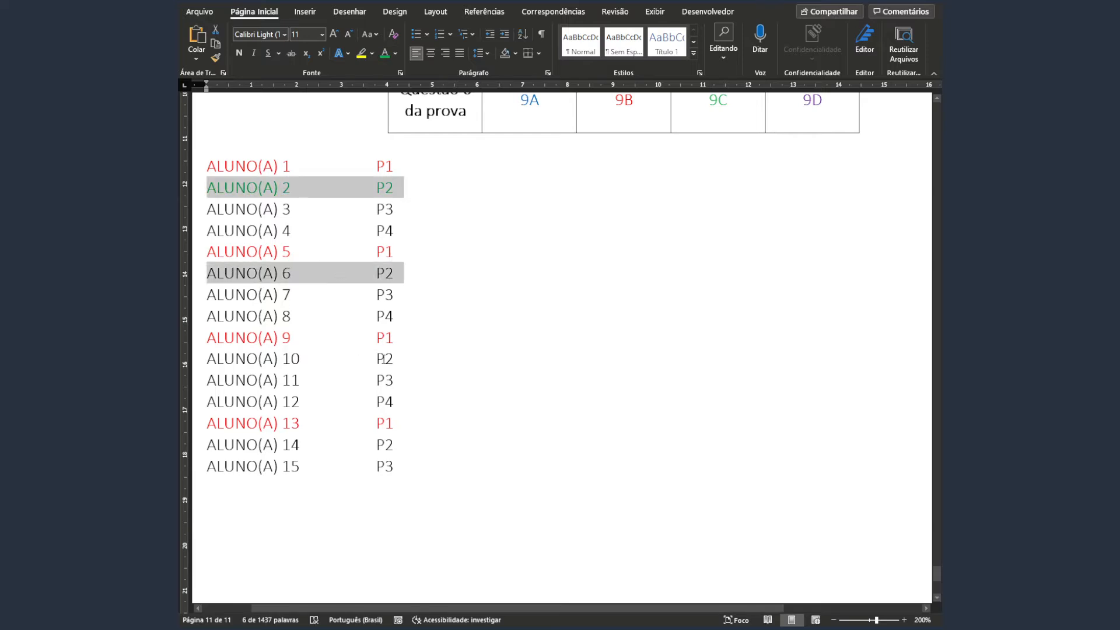
{"action": "left_click_drag", "start_coordinate": [396, 358], "coordinate": [230, 353]}
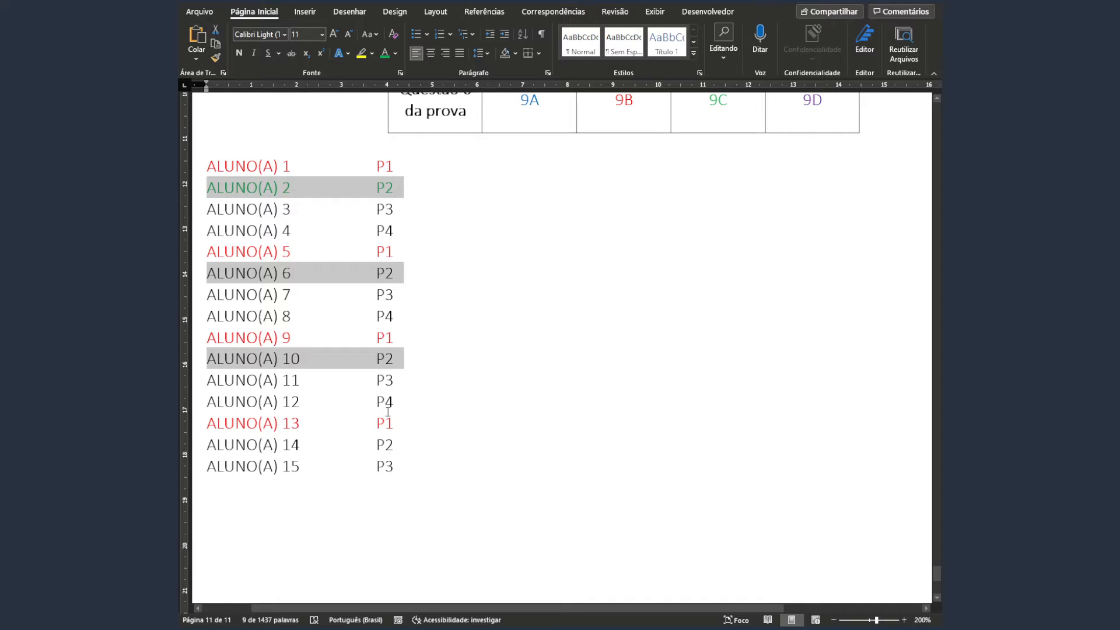
{"action": "left_click_drag", "start_coordinate": [396, 445], "coordinate": [222, 439]}
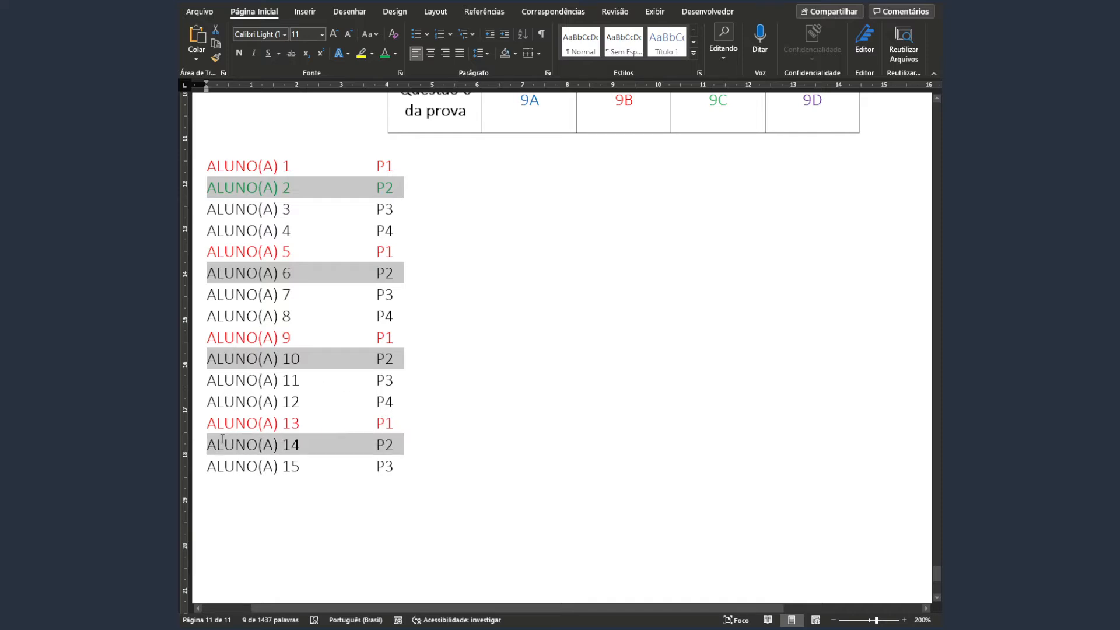
{"action": "left_click", "coordinate": [384, 53]}
{"action": "left_click", "coordinate": [484, 341]}
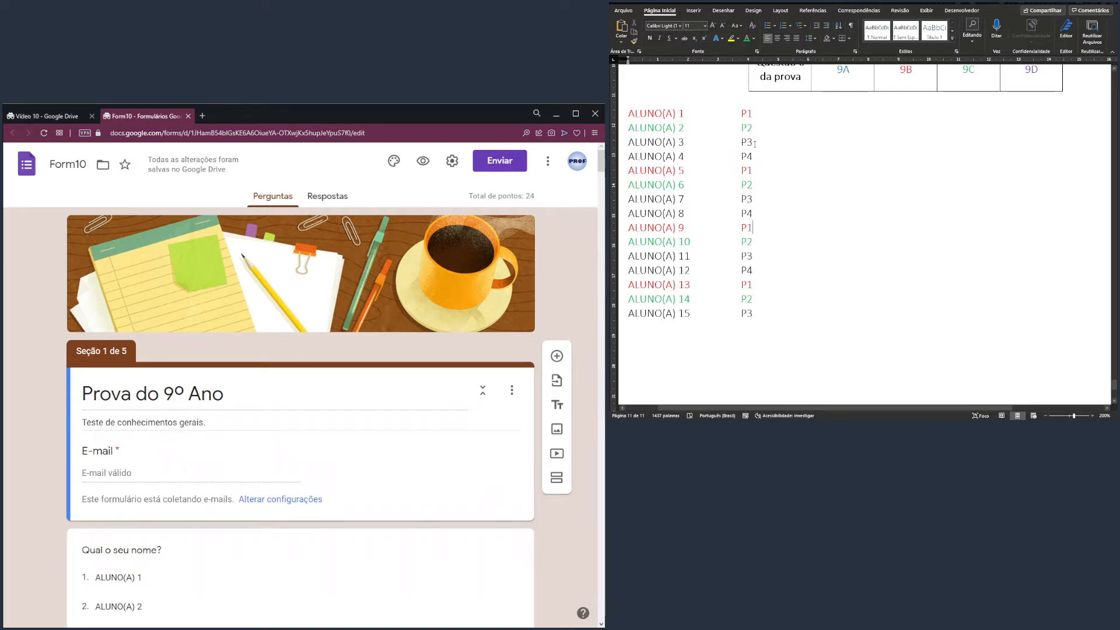
- Colour the P3 lines, ALUNO(A) 3, 7, 11 and 15, purple
{"action": "left_click_drag", "start_coordinate": [755, 144], "coordinate": [628, 143]}
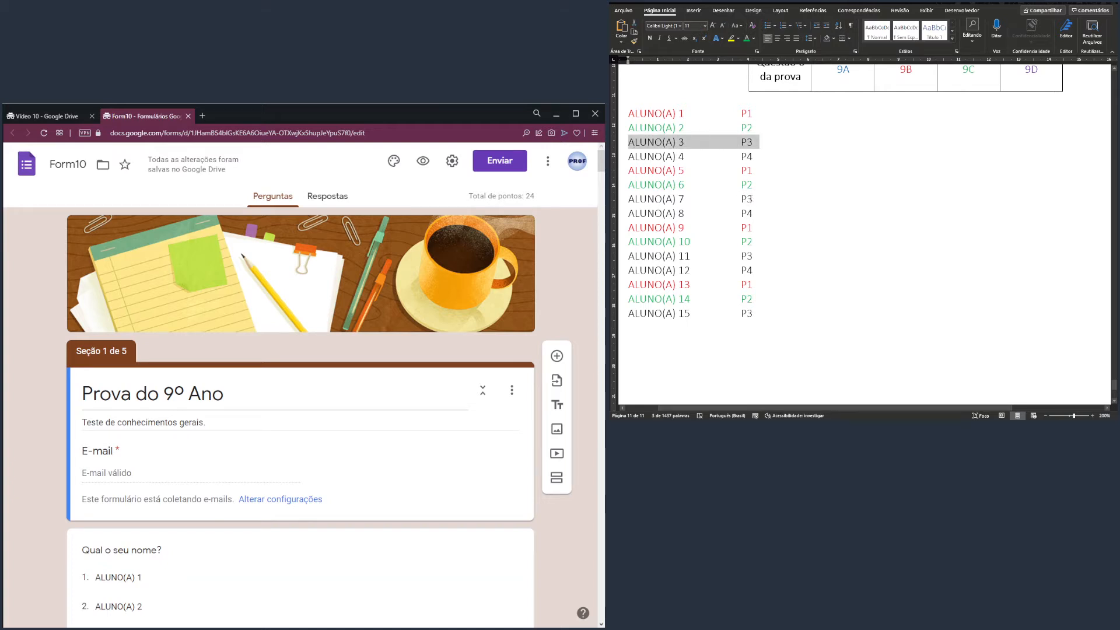
{"action": "left_click_drag", "start_coordinate": [751, 198], "coordinate": [644, 197]}
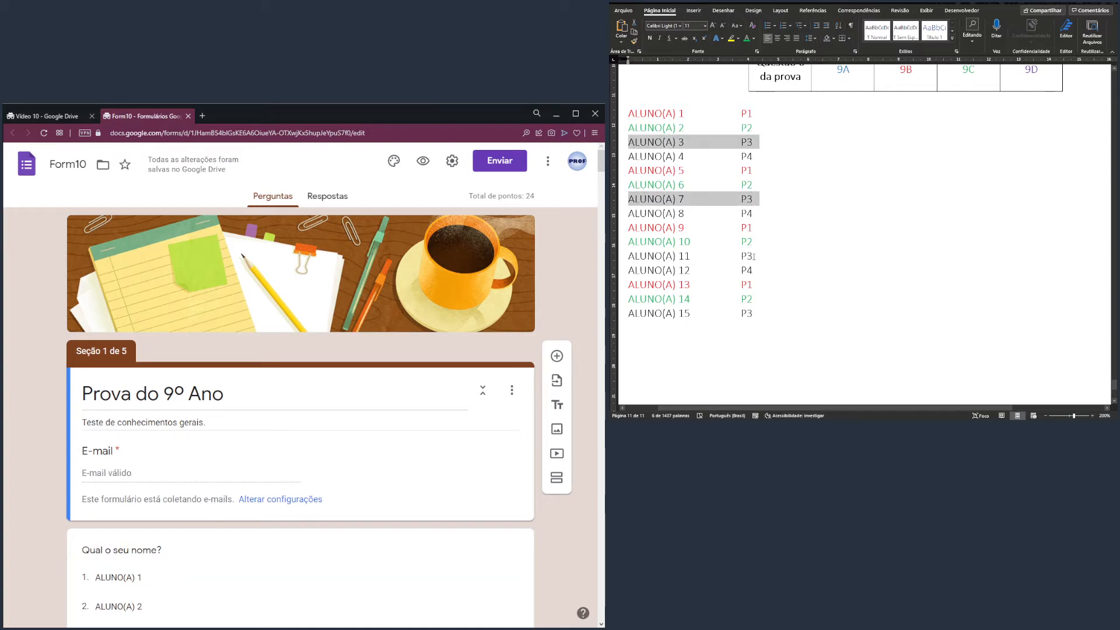
{"action": "left_click_drag", "start_coordinate": [754, 256], "coordinate": [628, 257]}
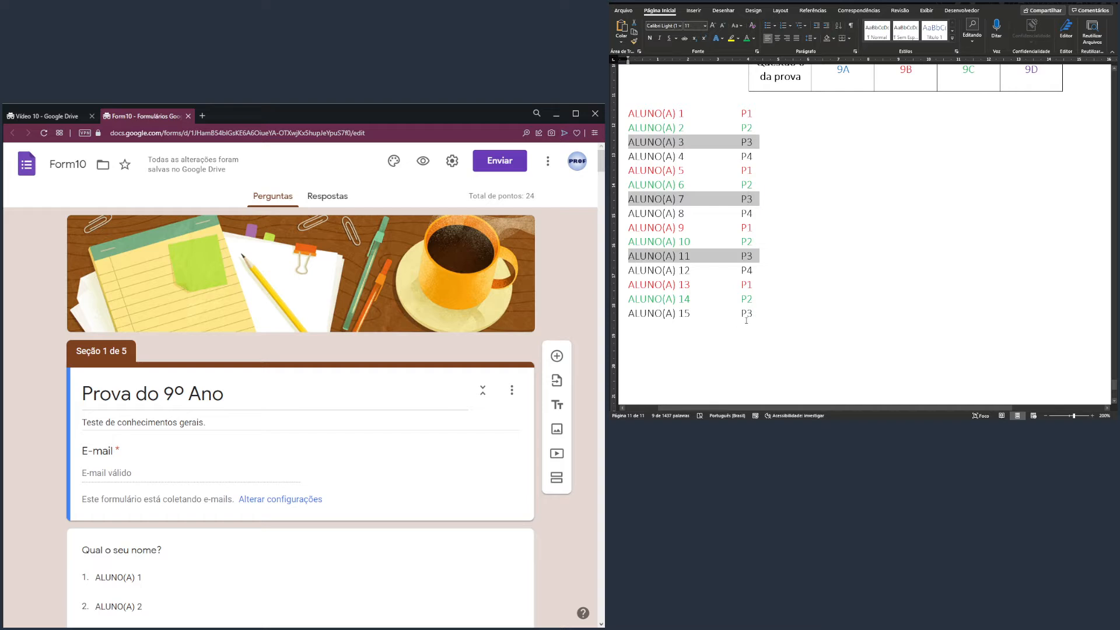
{"action": "left_click_drag", "start_coordinate": [754, 314], "coordinate": [628, 314]}
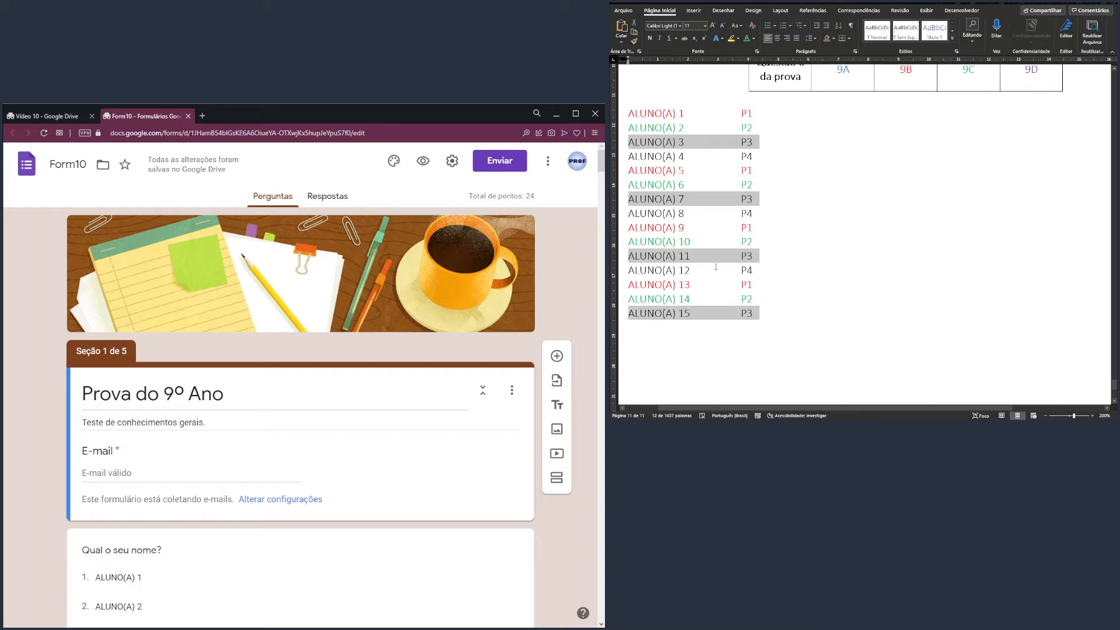
{"action": "left_click", "coordinate": [754, 39]}
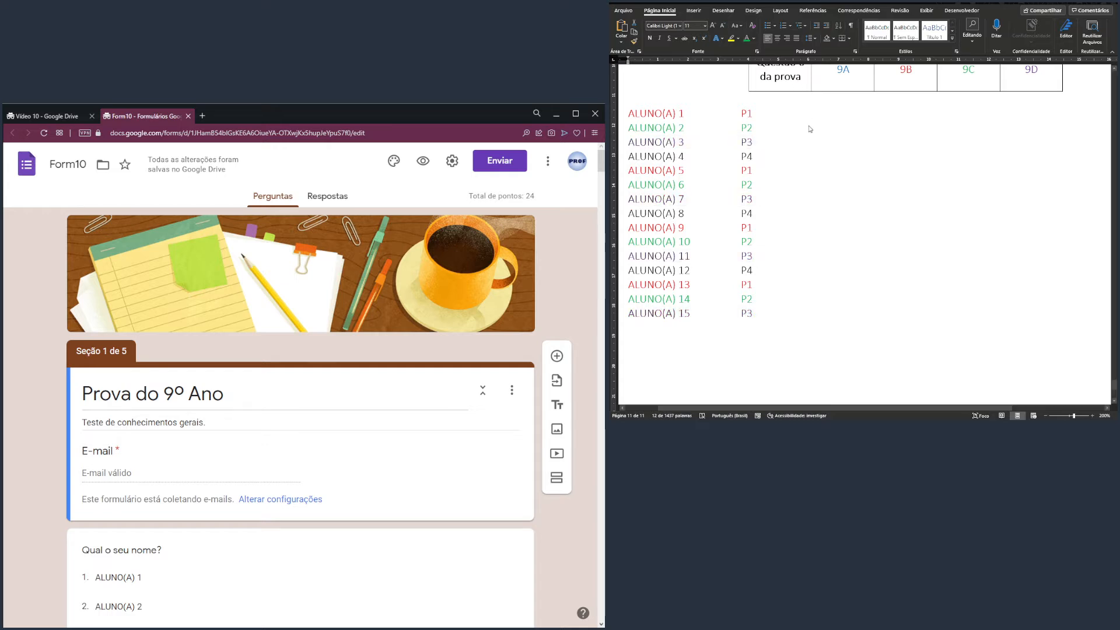
{"action": "left_click_drag", "start_coordinate": [782, 317], "coordinate": [629, 112]}
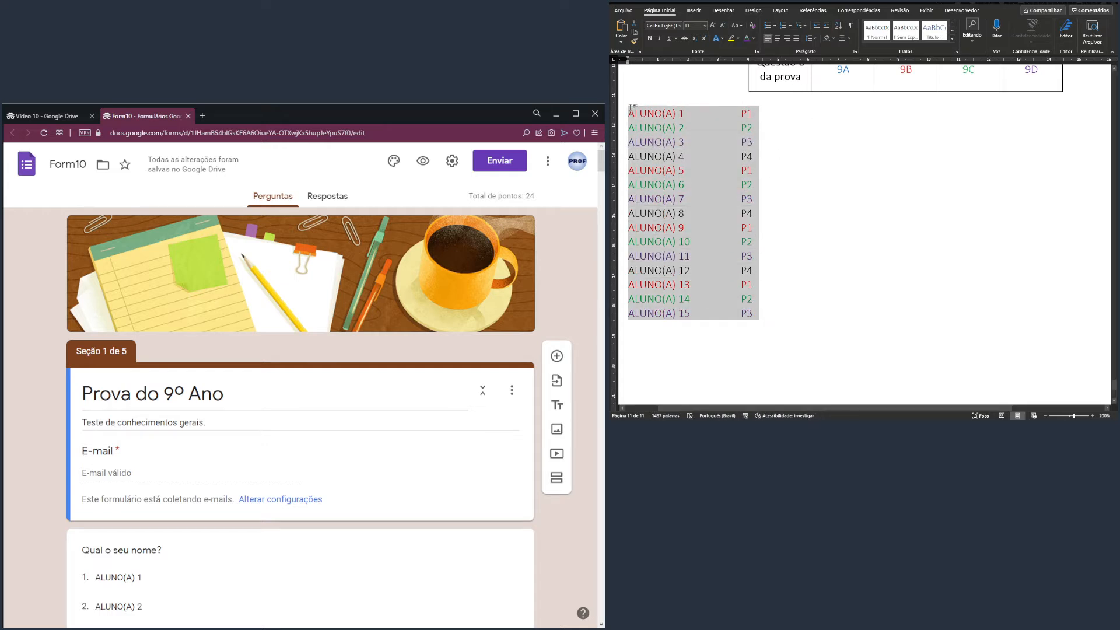
{"action": "left_click", "coordinate": [798, 252]}
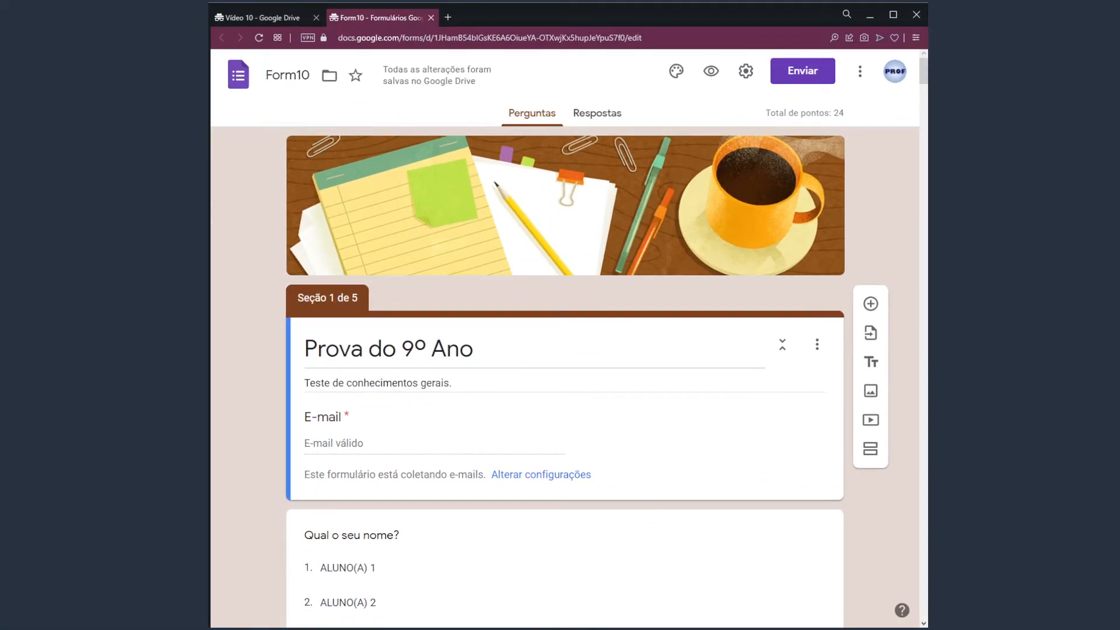
- Switch on Obrigatória for the 'Qual o seu nome?' dropdown question
{"action": "scroll", "coordinate": [869, 245], "scroll_direction": "down", "scroll_amount": 4}
{"action": "scroll", "coordinate": [869, 245], "scroll_direction": "down", "scroll_amount": 7}
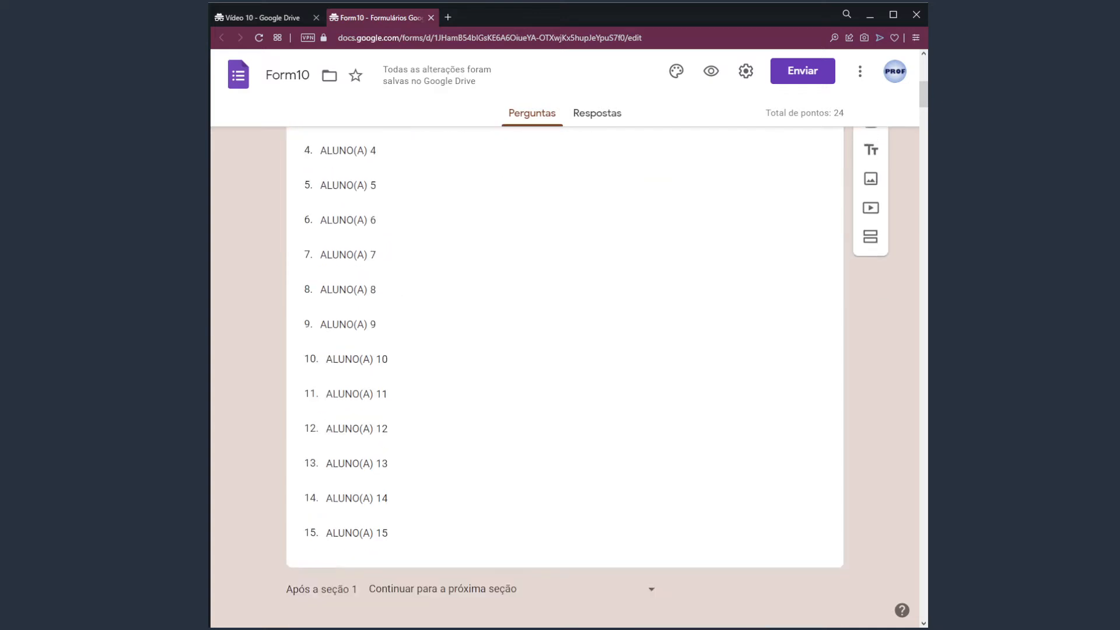
{"action": "left_click", "coordinate": [488, 432]}
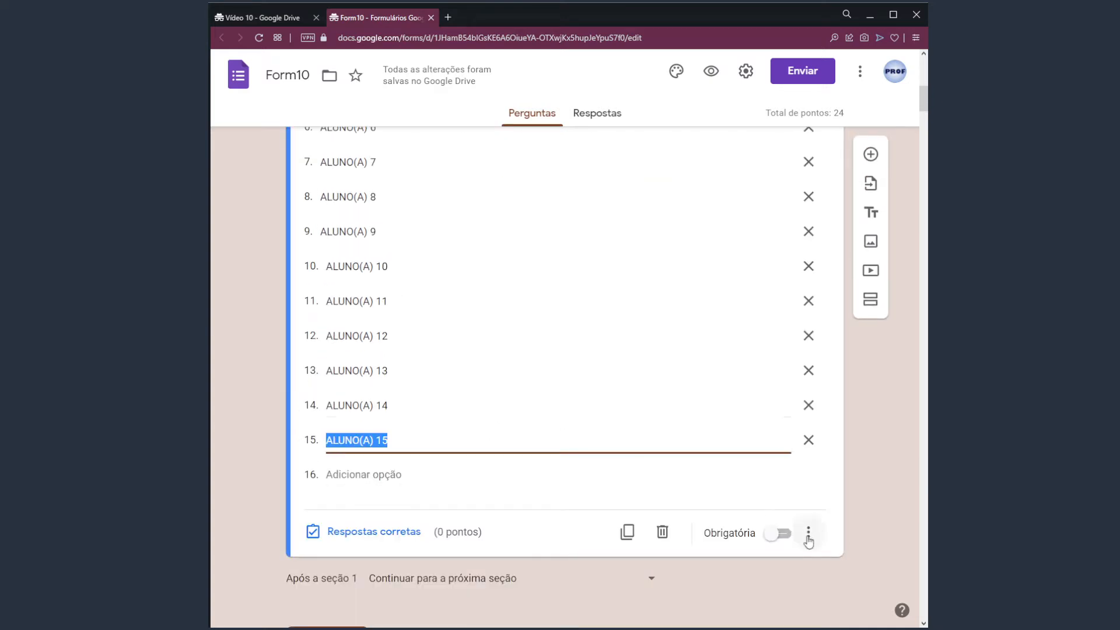
{"action": "left_click", "coordinate": [772, 540]}
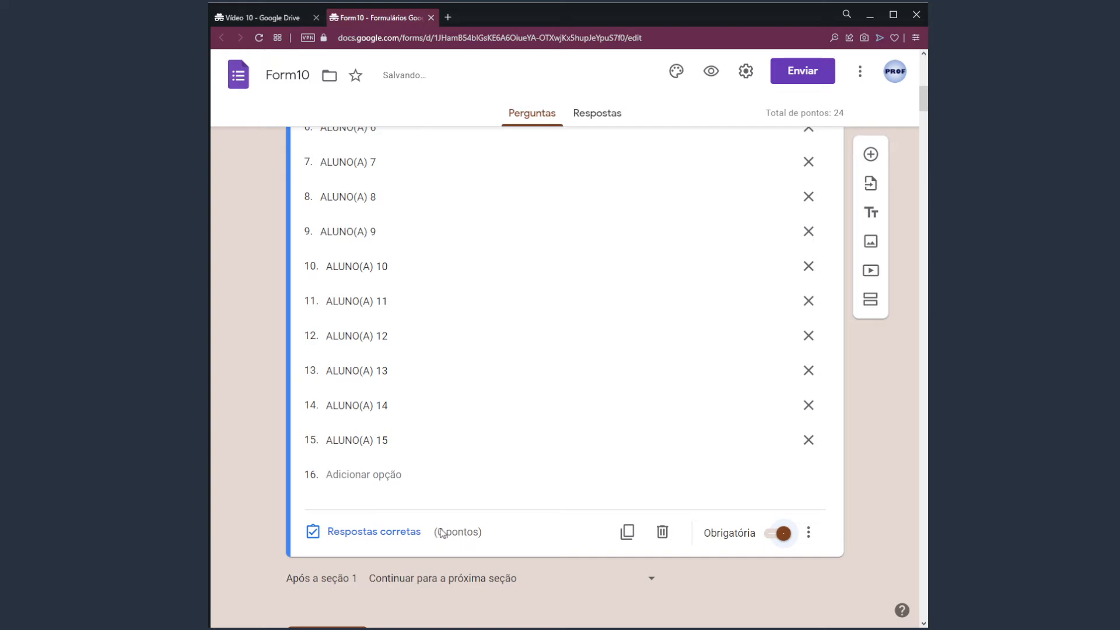
{"action": "left_click_drag", "start_coordinate": [439, 534], "coordinate": [484, 535]}
{"action": "scroll", "coordinate": [858, 473], "scroll_direction": "up", "scroll_amount": 6}
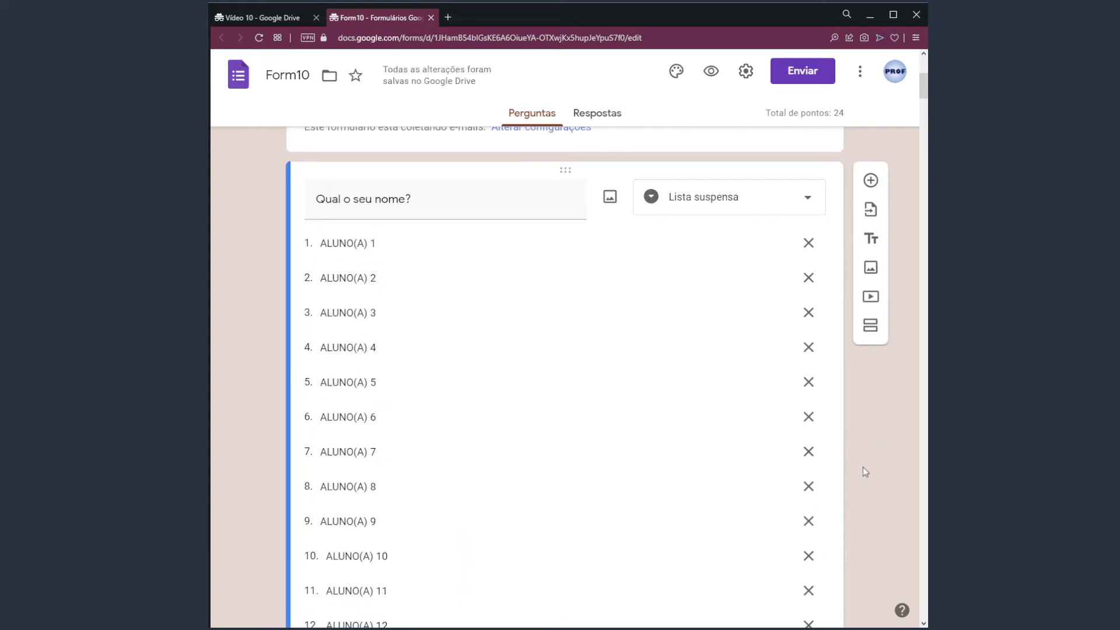
{"action": "scroll", "coordinate": [859, 471], "scroll_direction": "down", "scroll_amount": 2}
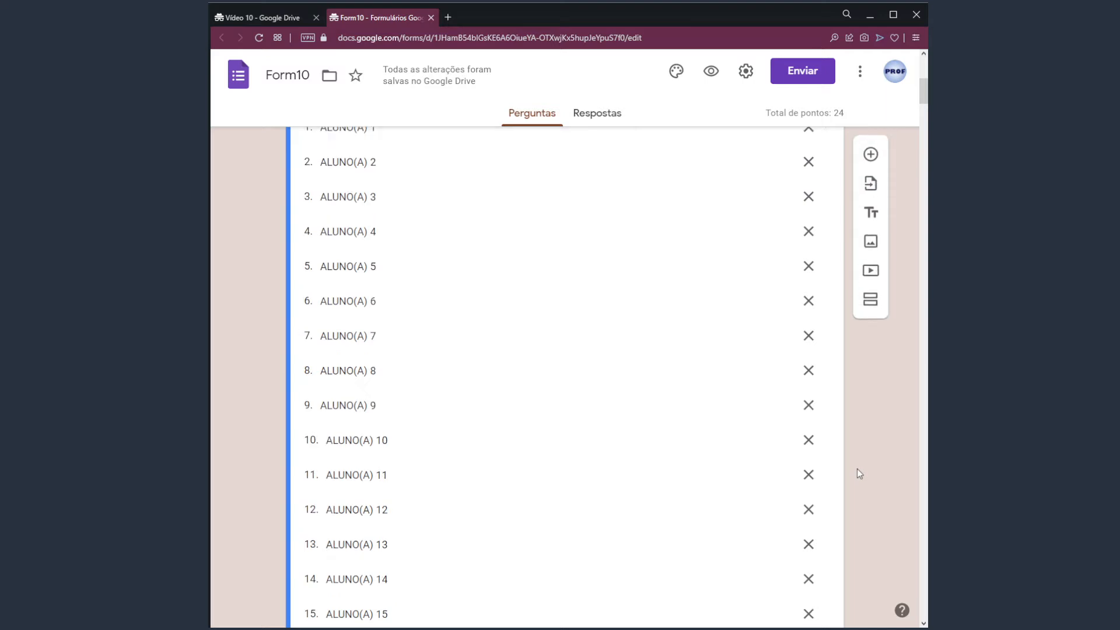
{"action": "scroll", "coordinate": [859, 473], "scroll_direction": "down", "scroll_amount": 3}
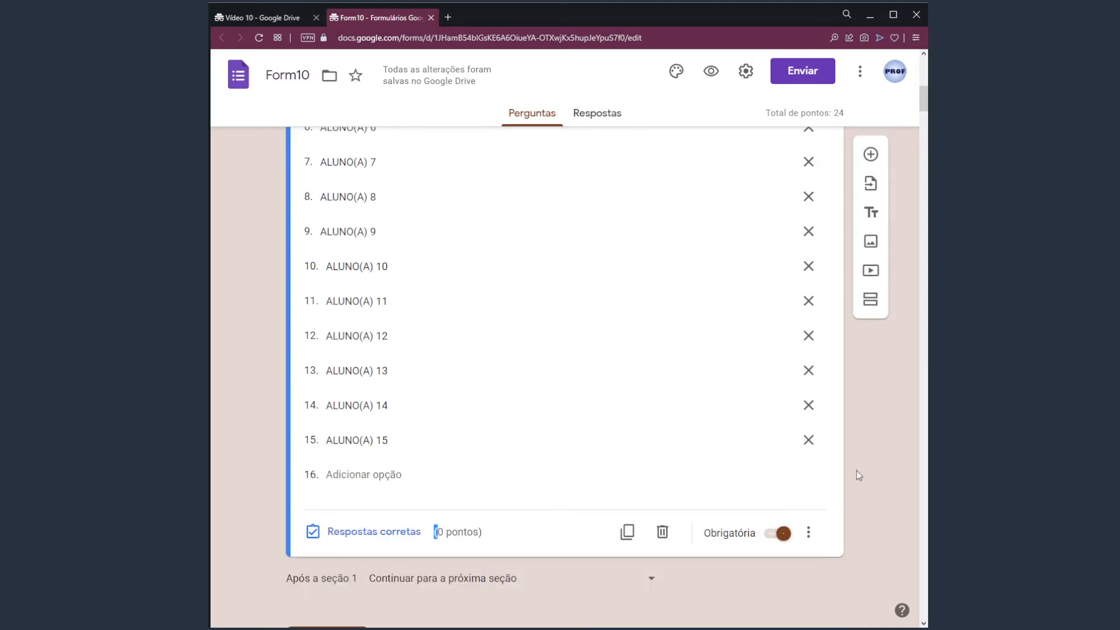
{"action": "scroll", "coordinate": [787, 493], "scroll_direction": "up", "scroll_amount": 5}
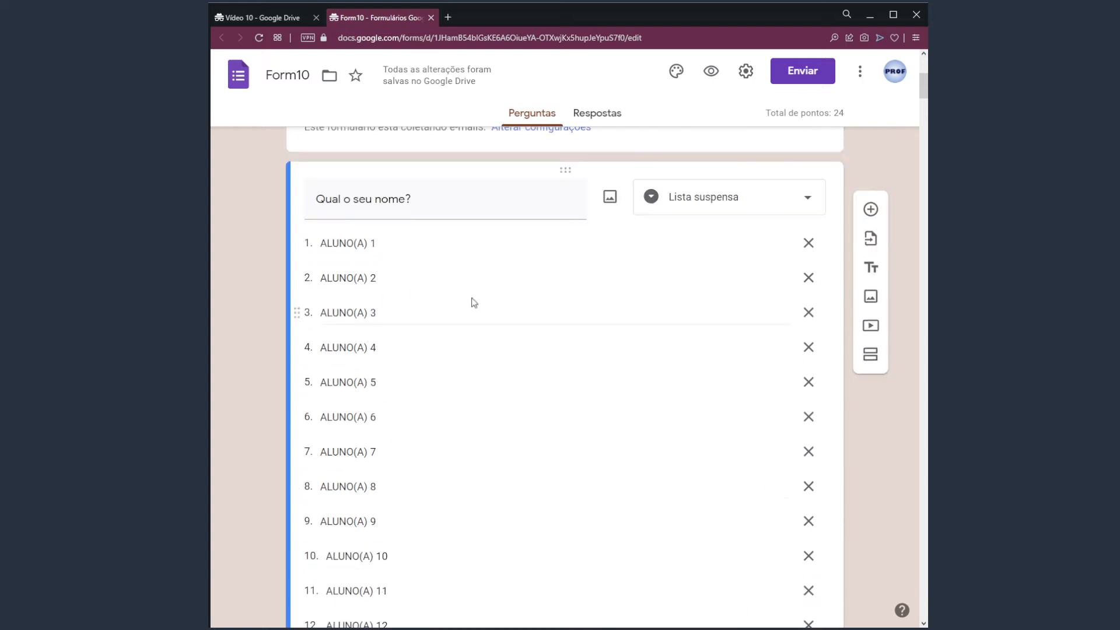
{"action": "left_click_drag", "start_coordinate": [412, 199], "coordinate": [300, 197]}
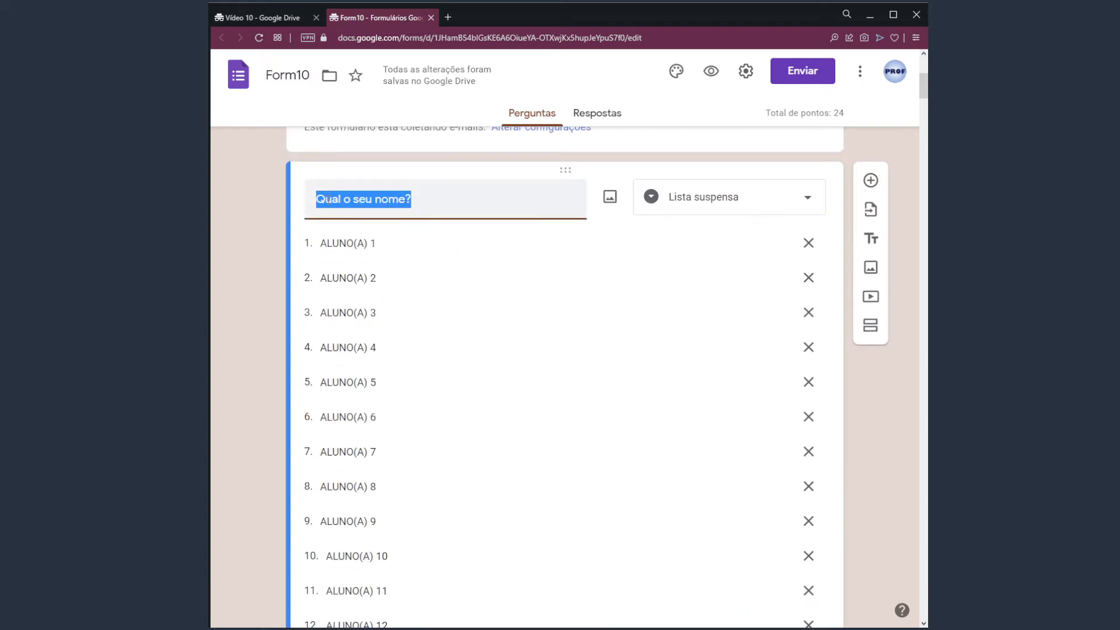
{"action": "scroll", "coordinate": [363, 199], "scroll_direction": "up", "scroll_amount": 2}
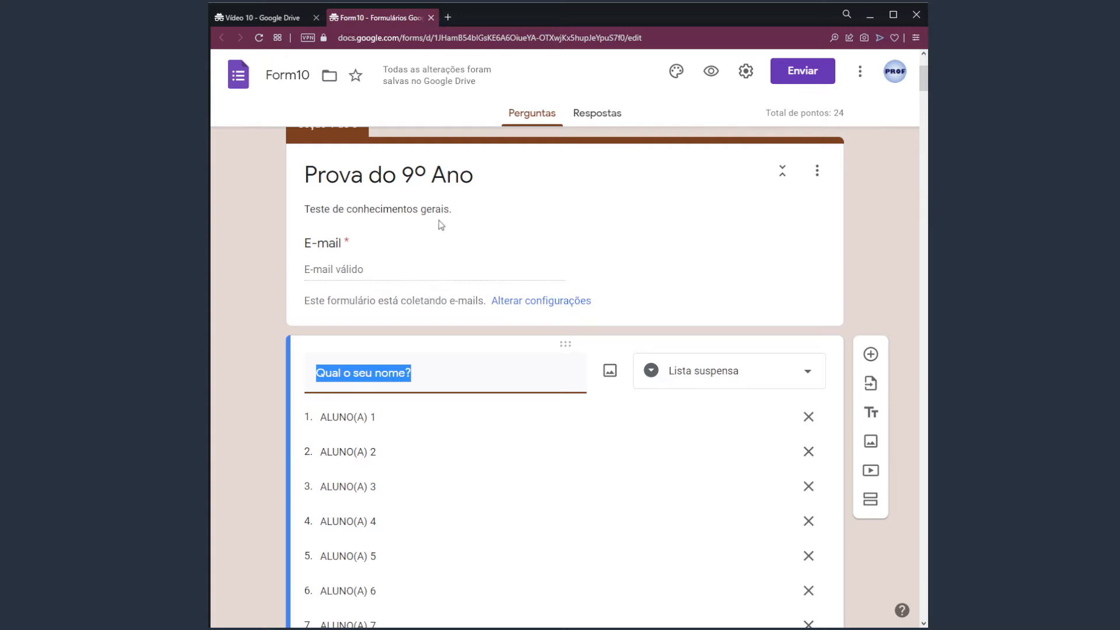
{"action": "scroll", "coordinate": [893, 343], "scroll_direction": "down", "scroll_amount": 8}
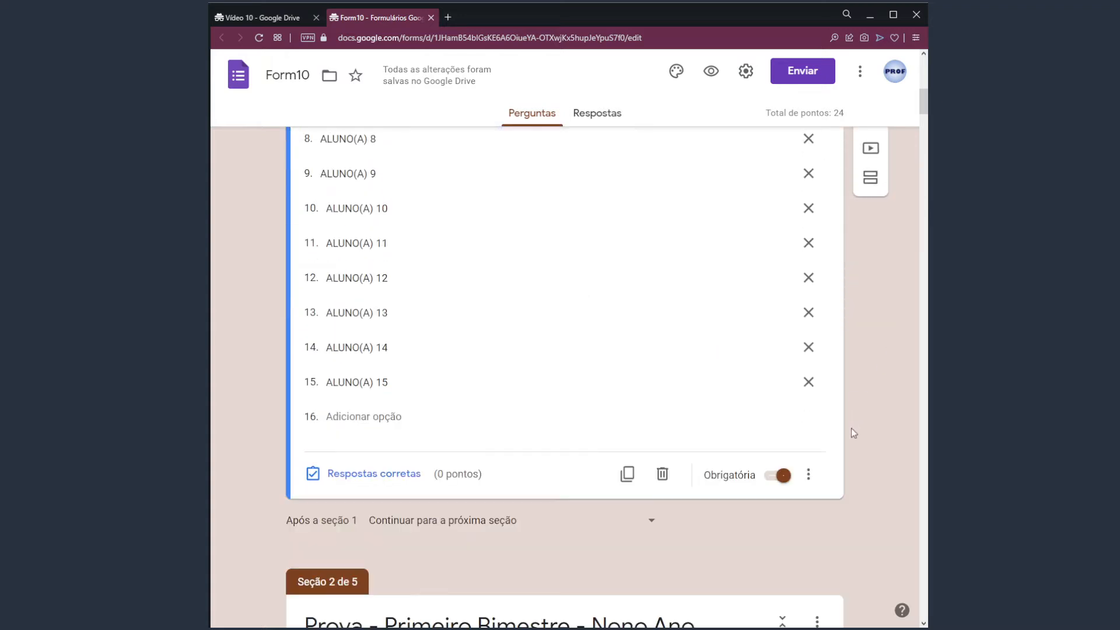
- Turn on 'Ir para a seção com base na resposta' for the name question and review the form
{"action": "left_click", "coordinate": [809, 476]}
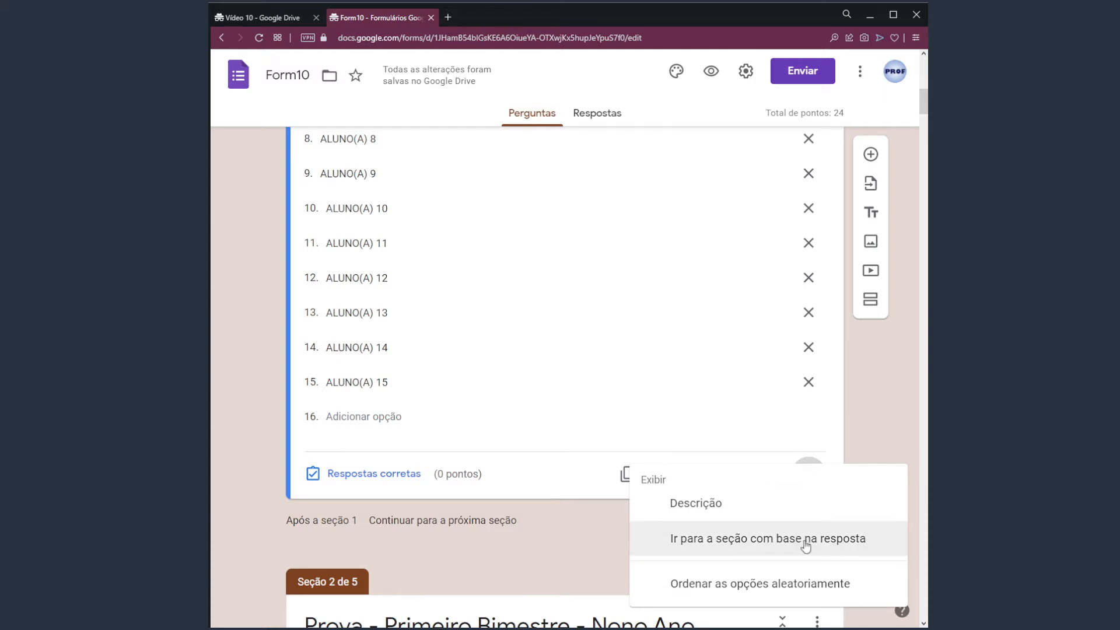
{"action": "left_click", "coordinate": [861, 542]}
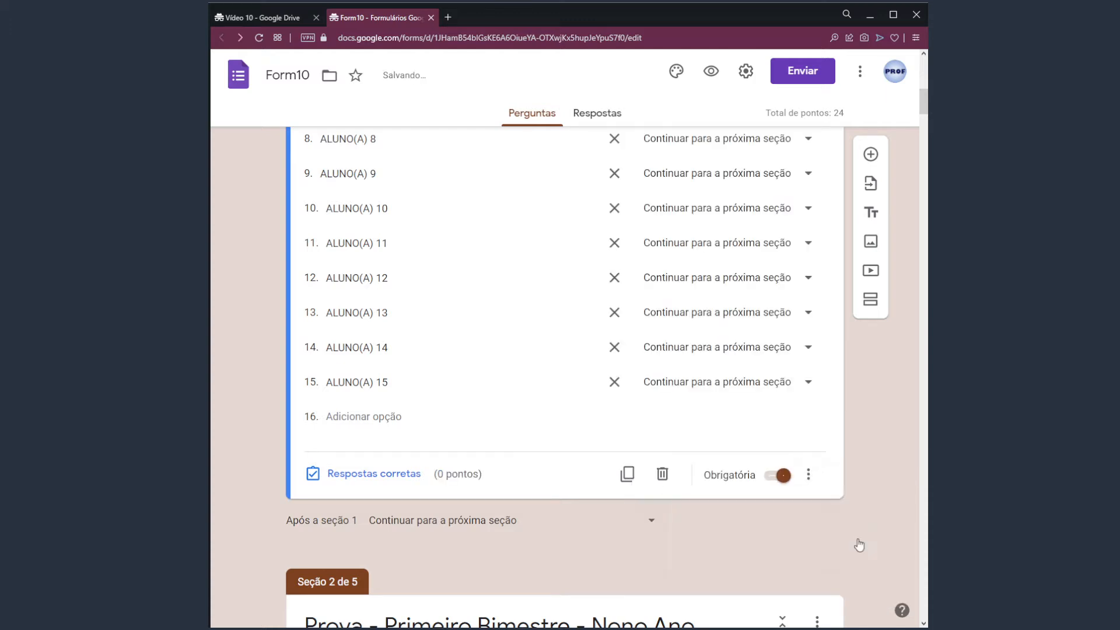
{"action": "scroll", "coordinate": [864, 450], "scroll_direction": "up", "scroll_amount": 2}
{"action": "scroll", "coordinate": [873, 479], "scroll_direction": "up", "scroll_amount": 4}
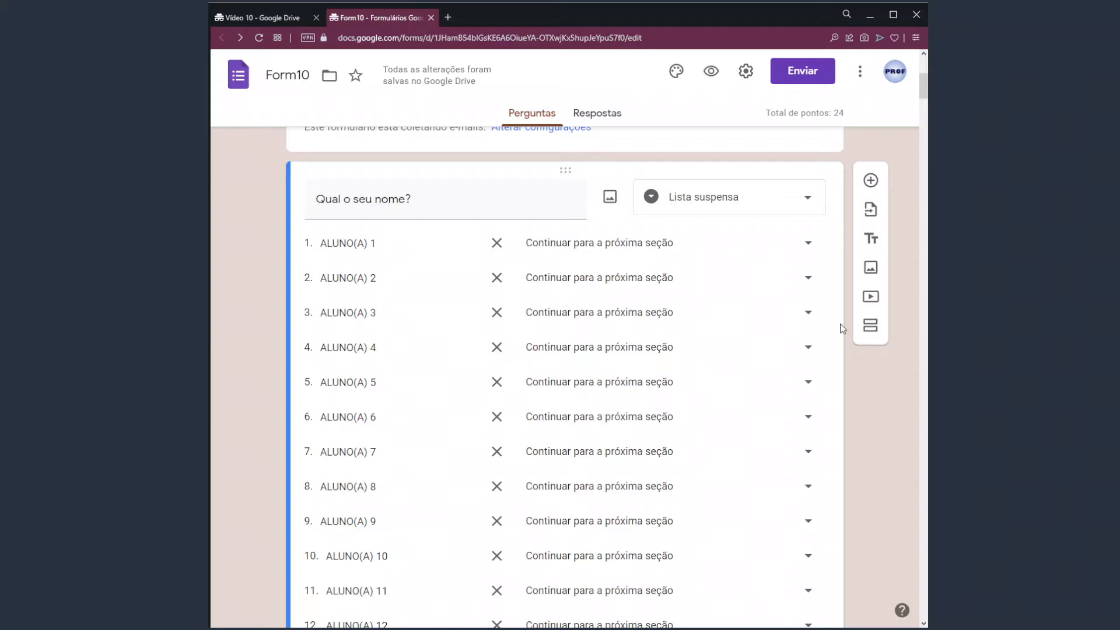
{"action": "scroll", "coordinate": [881, 348], "scroll_direction": "up", "scroll_amount": 6}
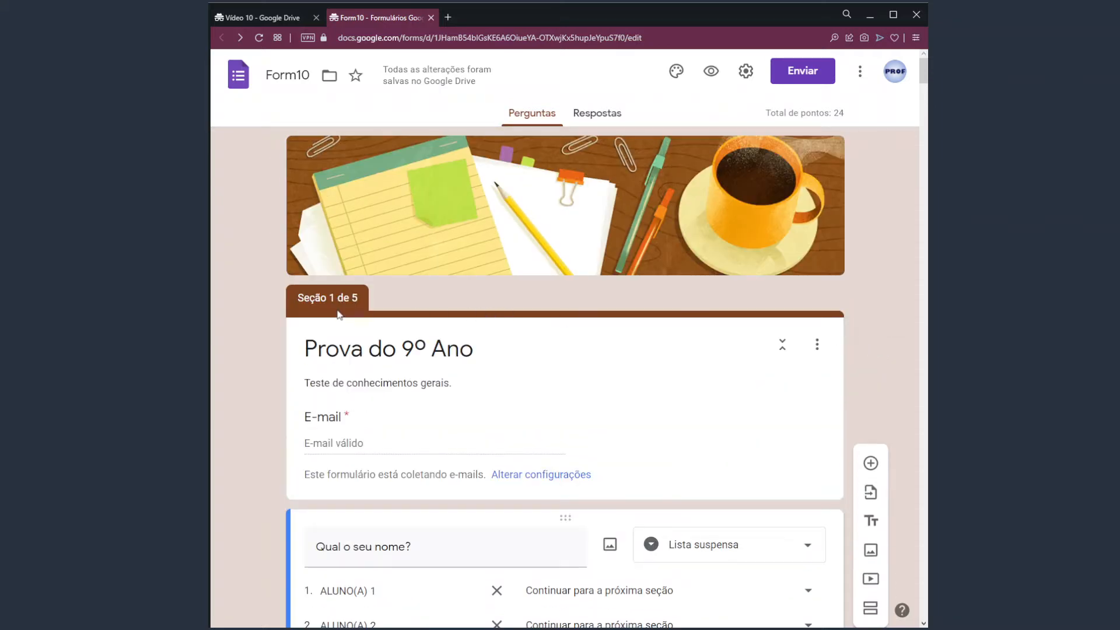
{"action": "left_click", "coordinate": [394, 349]}
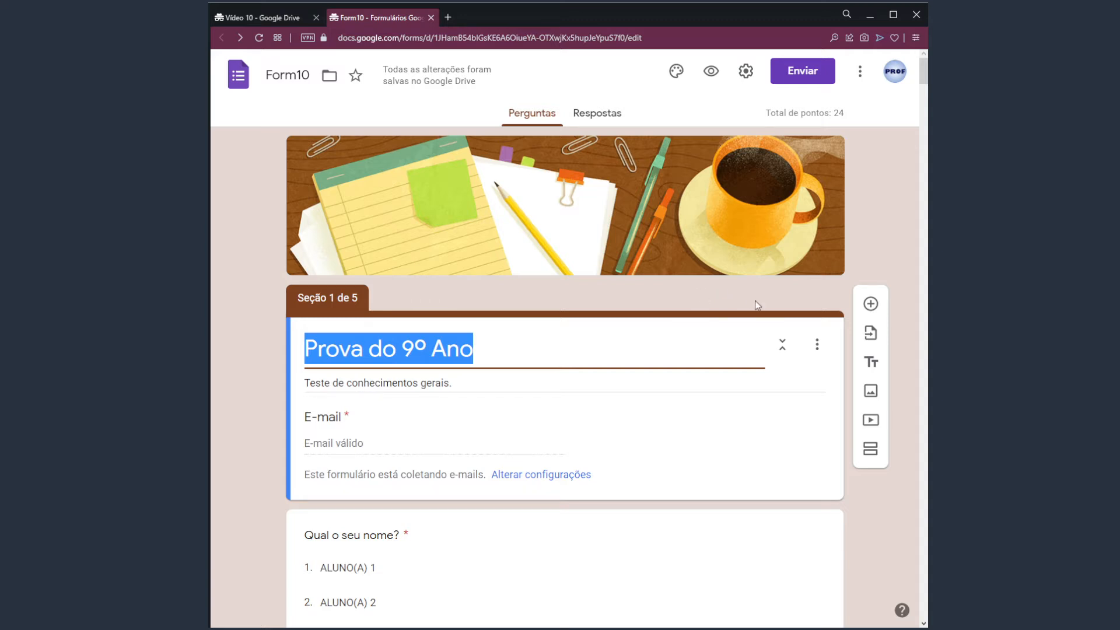
{"action": "scroll", "coordinate": [755, 308], "scroll_direction": "down", "scroll_amount": 15}
{"action": "scroll", "coordinate": [838, 364], "scroll_direction": "down", "scroll_amount": 1}
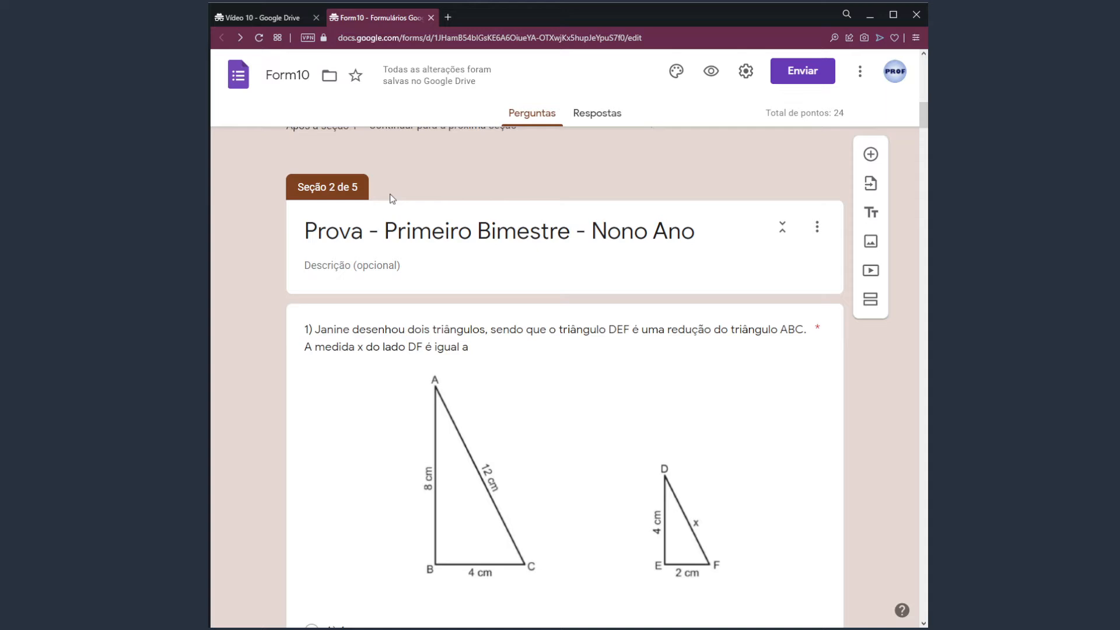
- Route ALUNO(A) 1, 2, 3 and 4 to sections 2, 3, 4 and 5
{"action": "scroll", "coordinate": [771, 457], "scroll_direction": "up", "scroll_amount": 12}
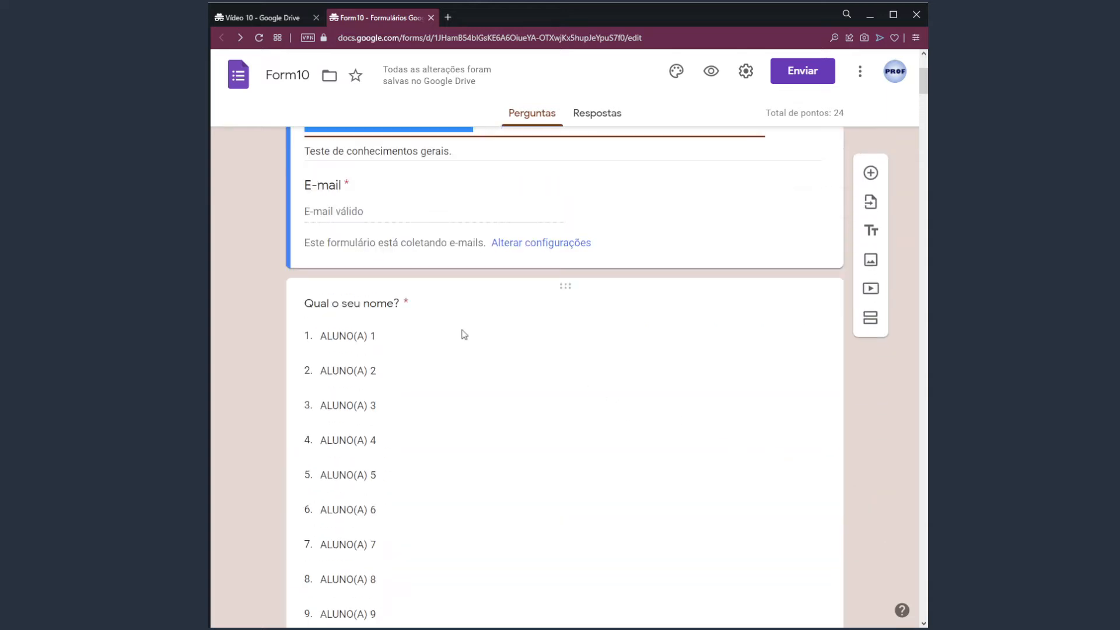
{"action": "left_click", "coordinate": [478, 355]}
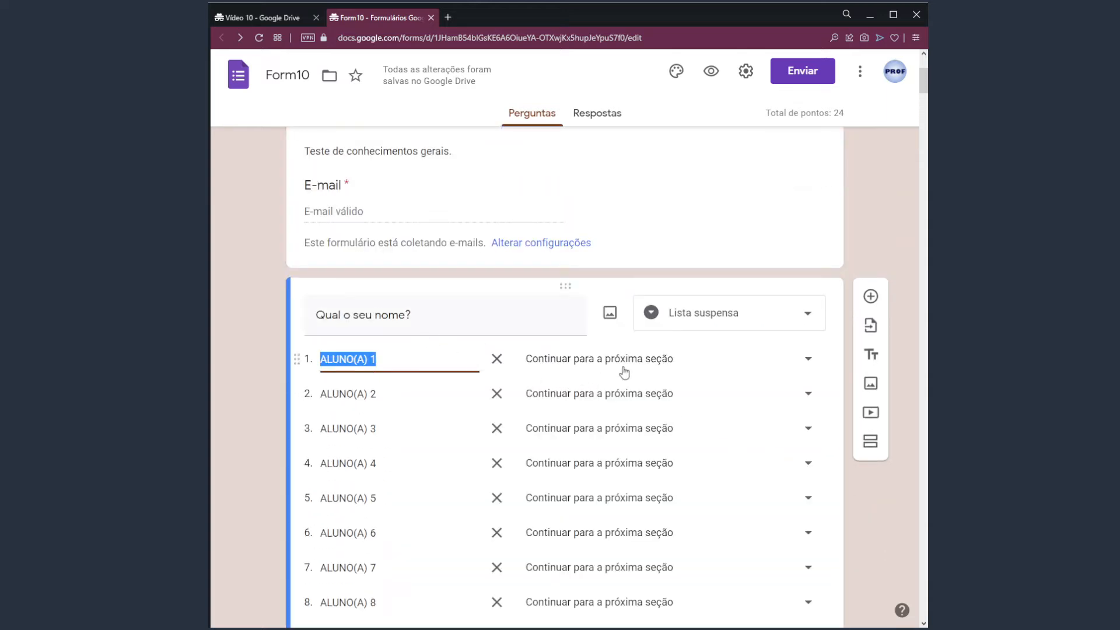
{"action": "left_click", "coordinate": [802, 363]}
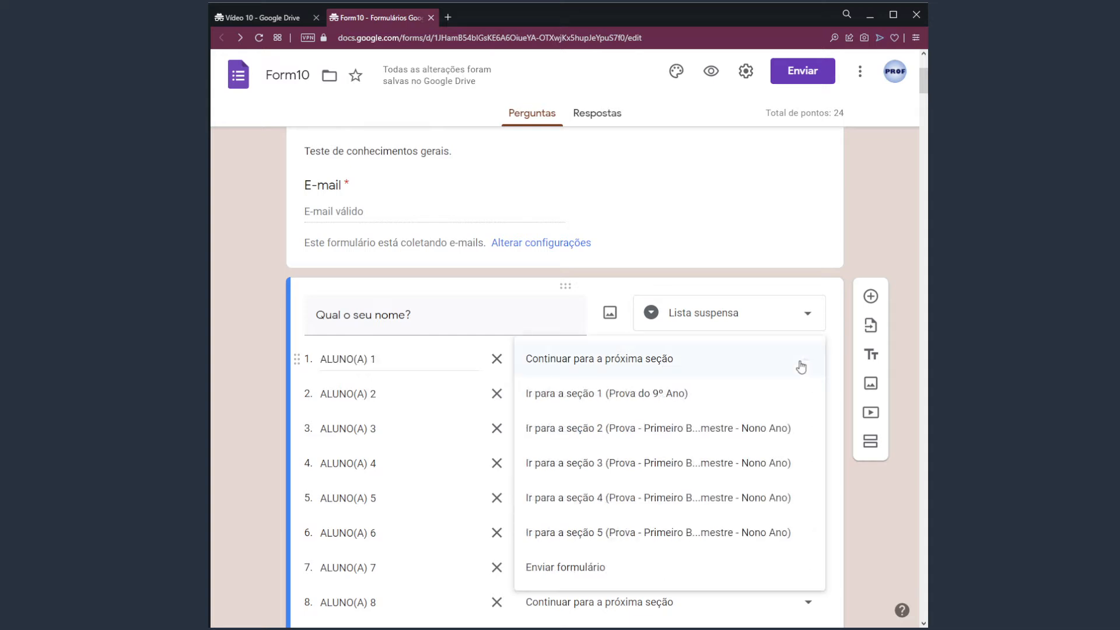
{"action": "left_click", "coordinate": [614, 434]}
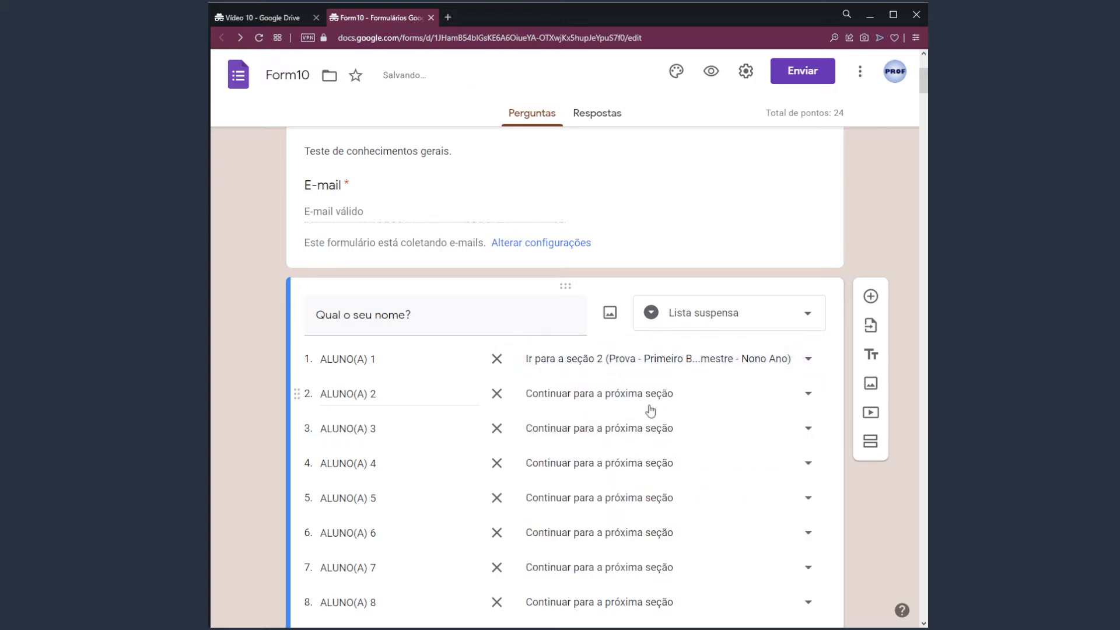
{"action": "left_click", "coordinate": [610, 403]}
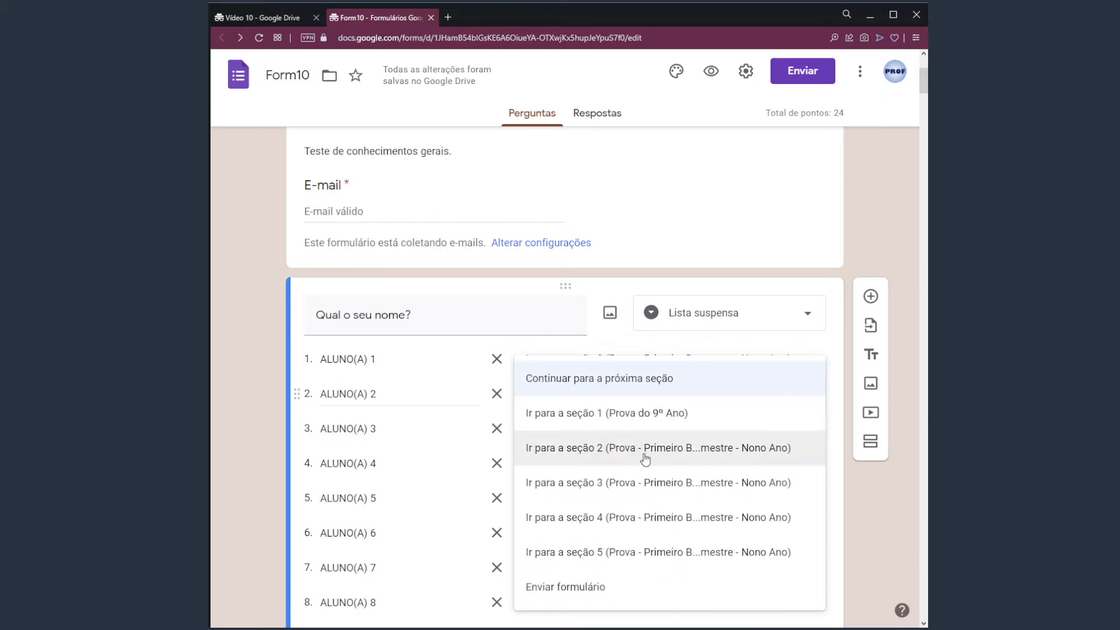
{"action": "left_click", "coordinate": [646, 480]}
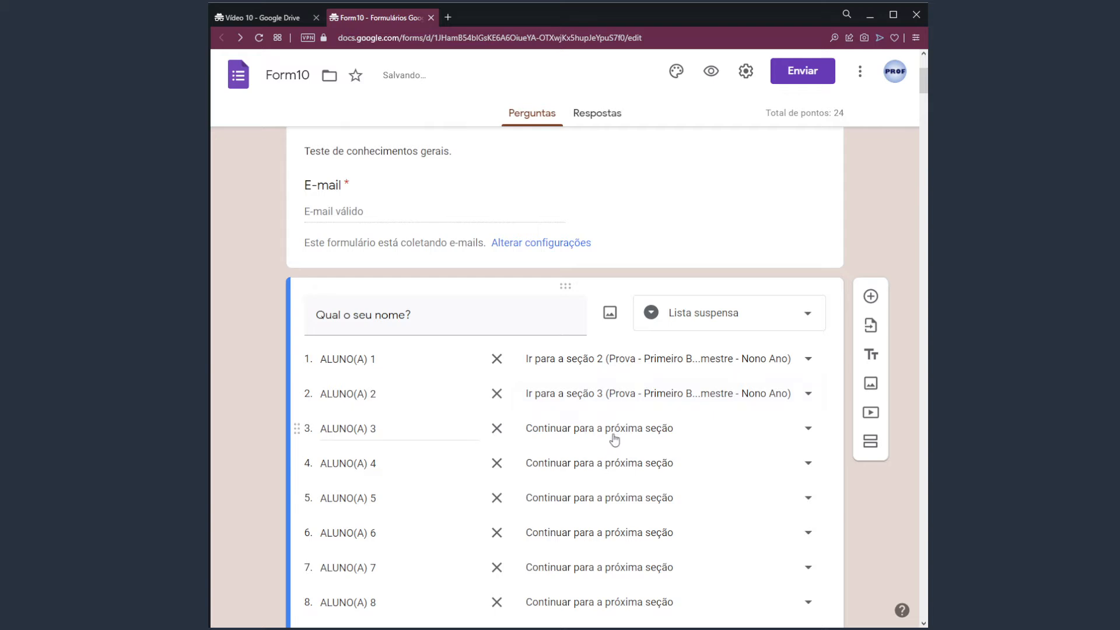
{"action": "left_click", "coordinate": [614, 437]}
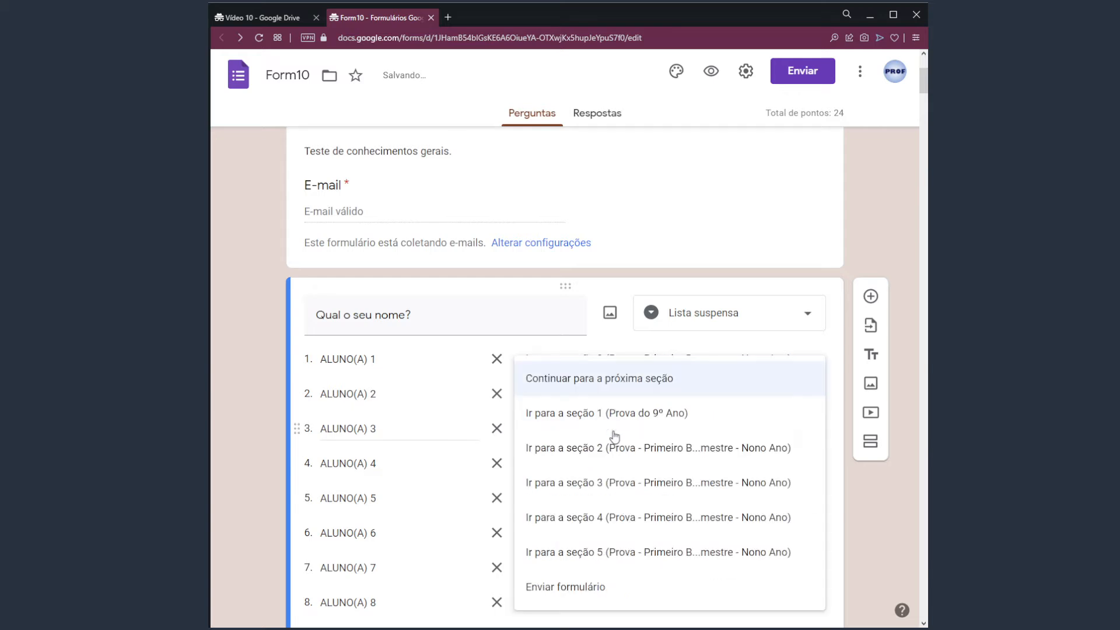
{"action": "left_click", "coordinate": [647, 518]}
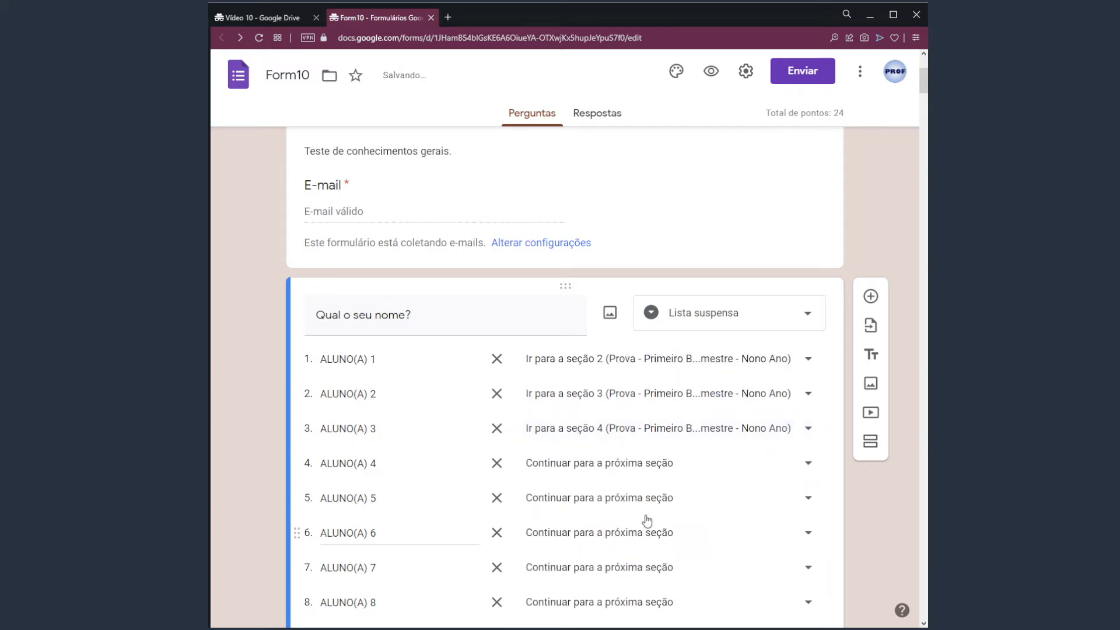
{"action": "left_click", "coordinate": [637, 467]}
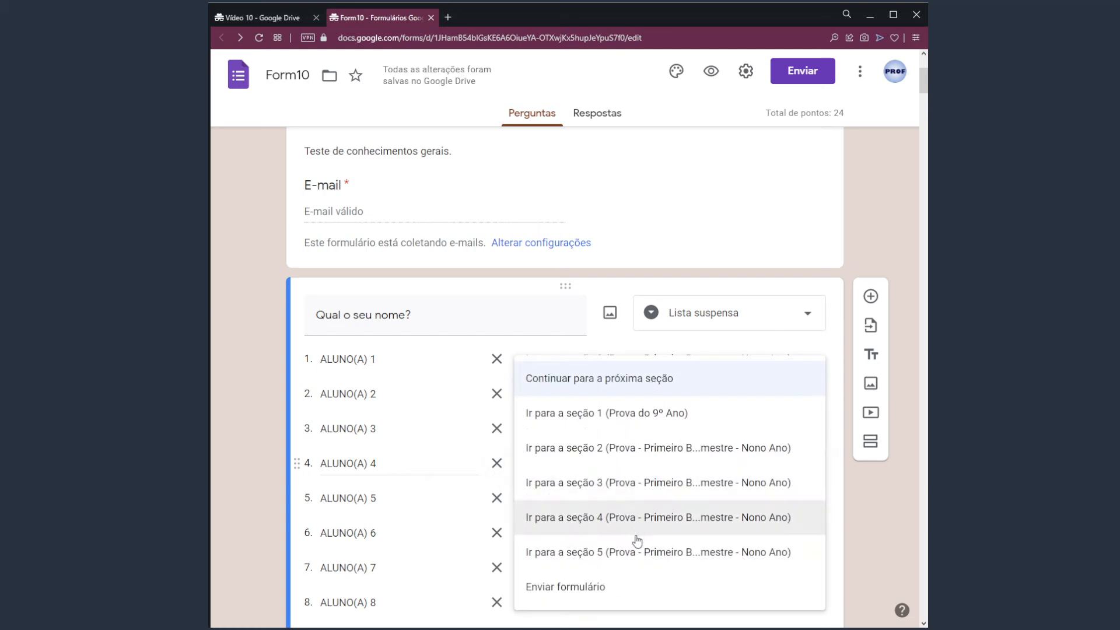
{"action": "left_click", "coordinate": [635, 552]}
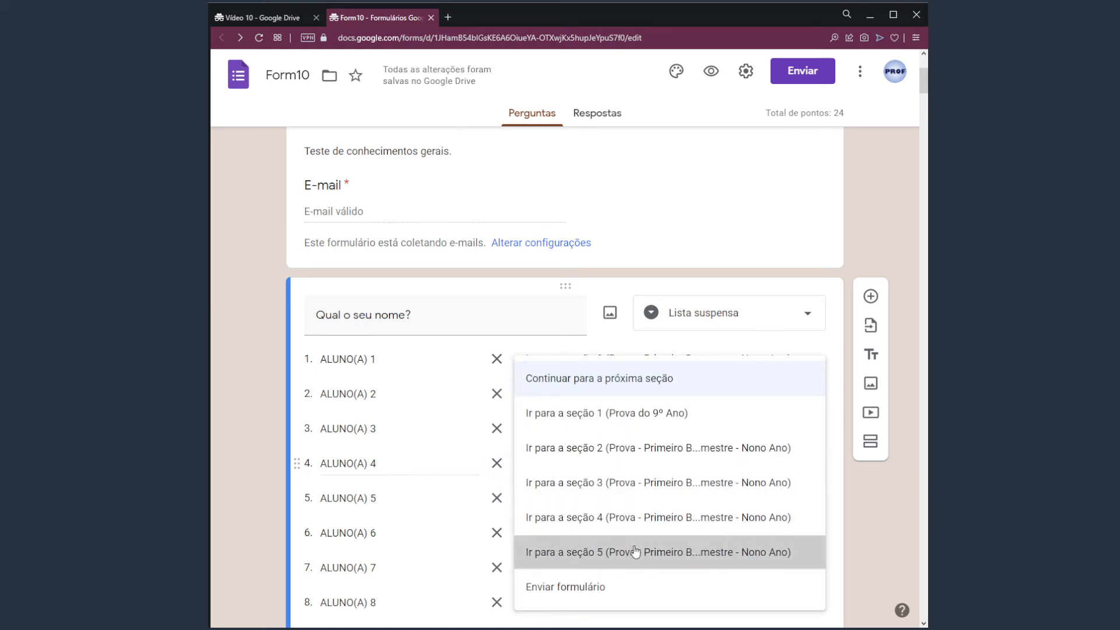
- Route ALUNO(A) 5, 6, 7, 8 and 9 to sections 2, 3, 4, 5 and 2
{"action": "scroll", "coordinate": [701, 495], "scroll_direction": "down", "scroll_amount": 2}
{"action": "scroll", "coordinate": [716, 496], "scroll_direction": "down", "scroll_amount": 1}
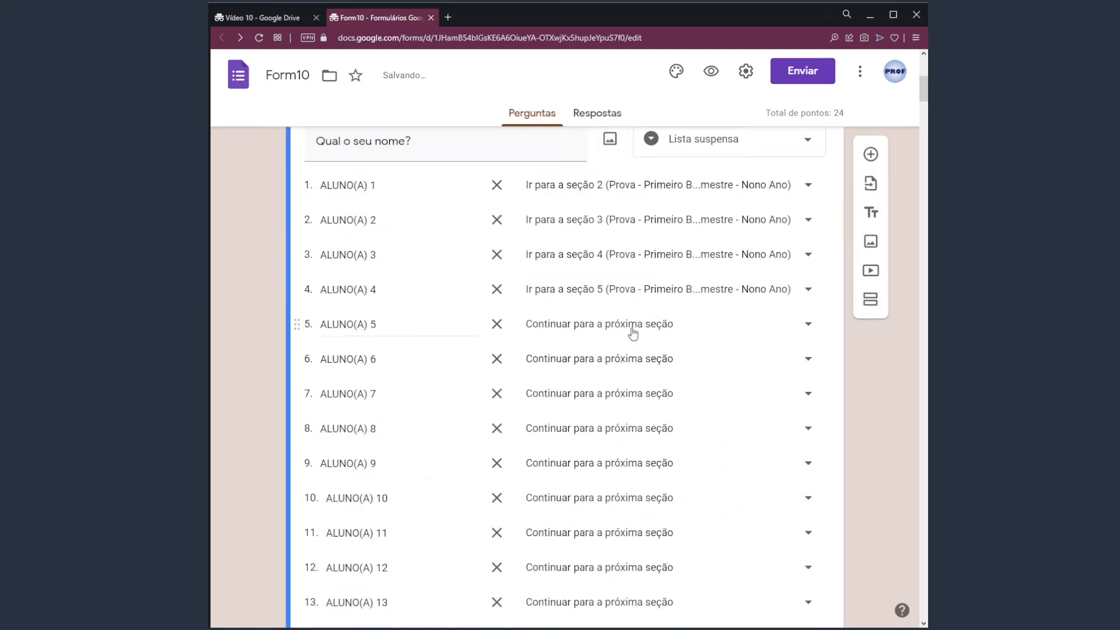
{"action": "left_click", "coordinate": [630, 328]}
{"action": "left_click", "coordinate": [639, 400]}
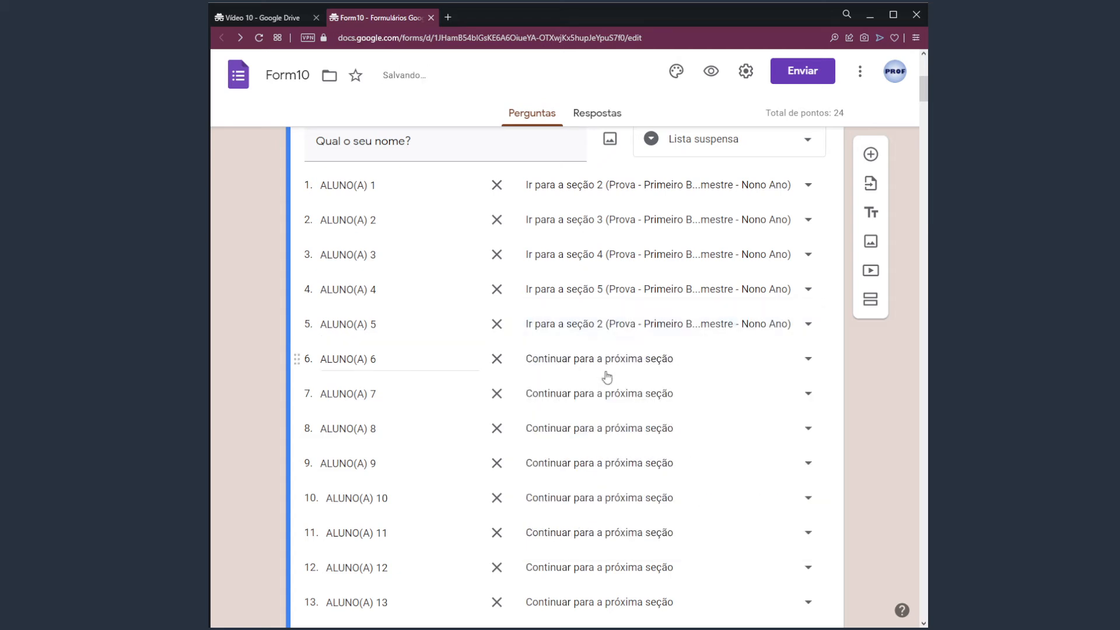
{"action": "left_click", "coordinate": [620, 362]}
{"action": "left_click", "coordinate": [606, 464]}
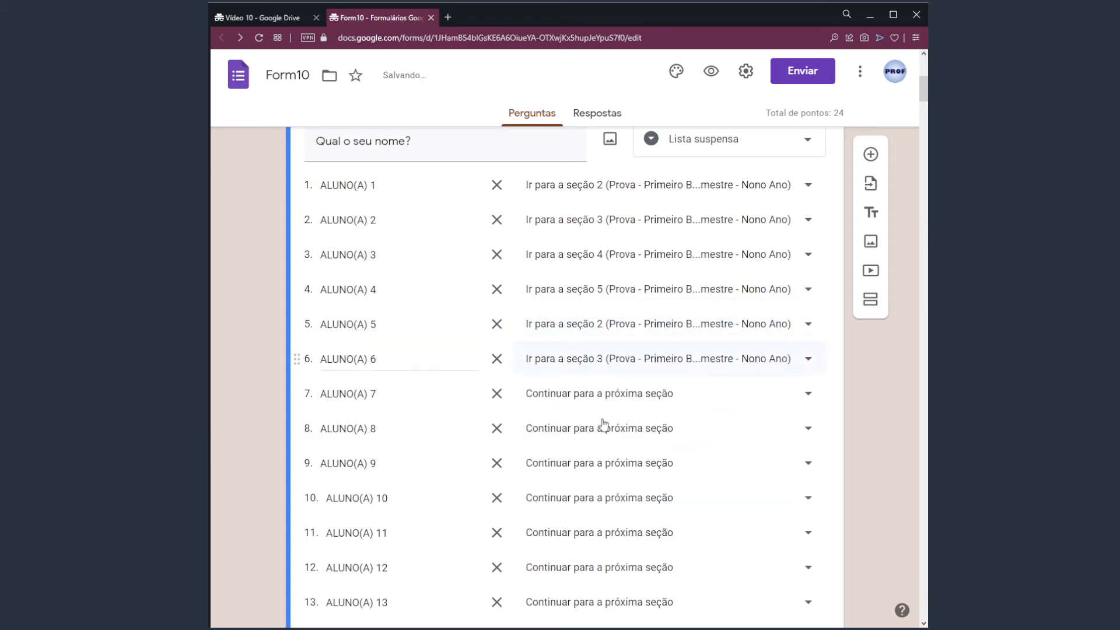
{"action": "left_click", "coordinate": [606, 396]}
{"action": "left_click", "coordinate": [620, 519]}
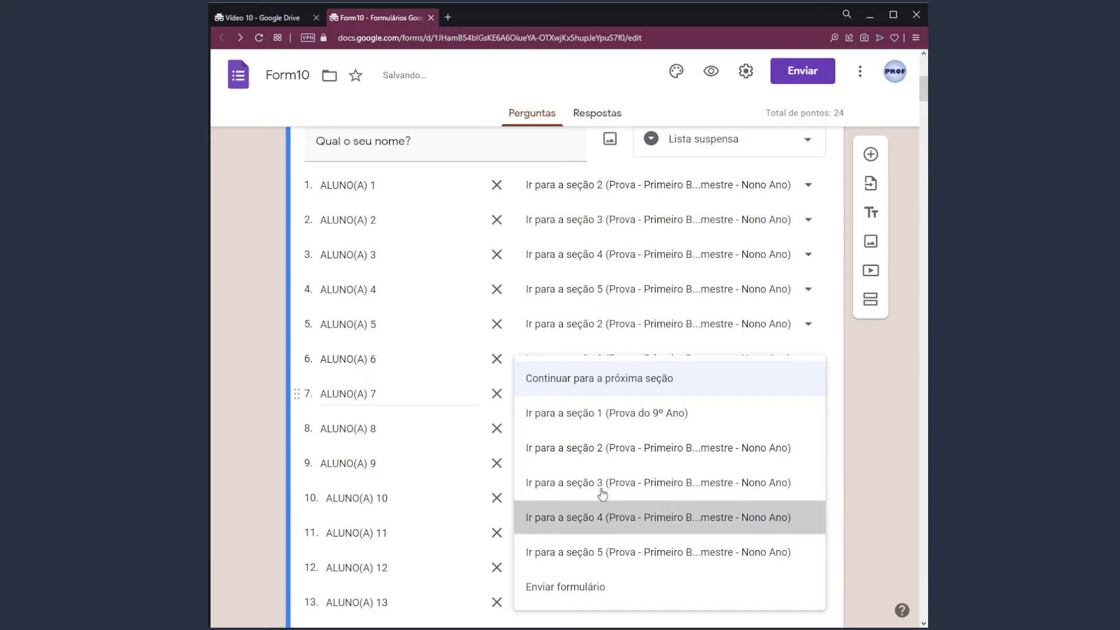
{"action": "left_click", "coordinate": [608, 433]}
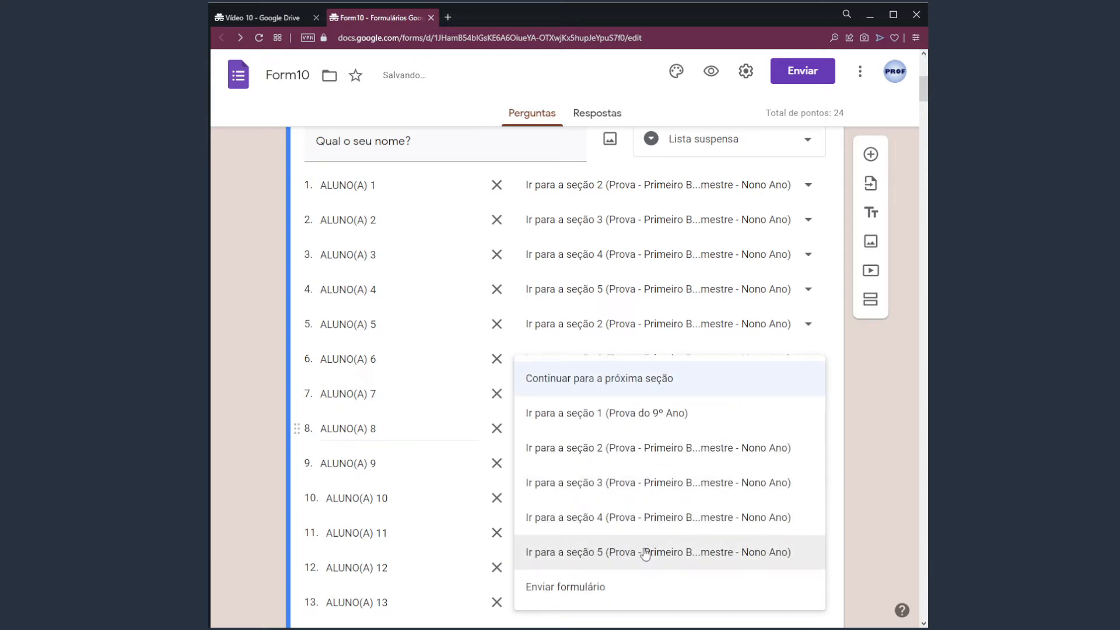
{"action": "left_click", "coordinate": [646, 551]}
{"action": "scroll", "coordinate": [849, 420], "scroll_direction": "down", "scroll_amount": 3}
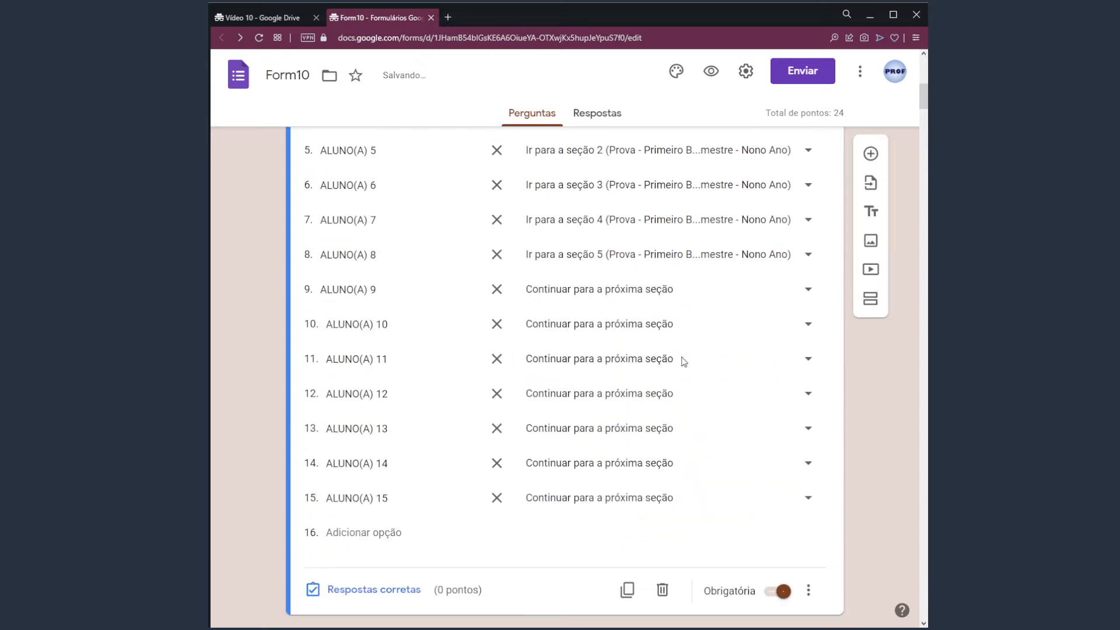
{"action": "left_click", "coordinate": [591, 292]}
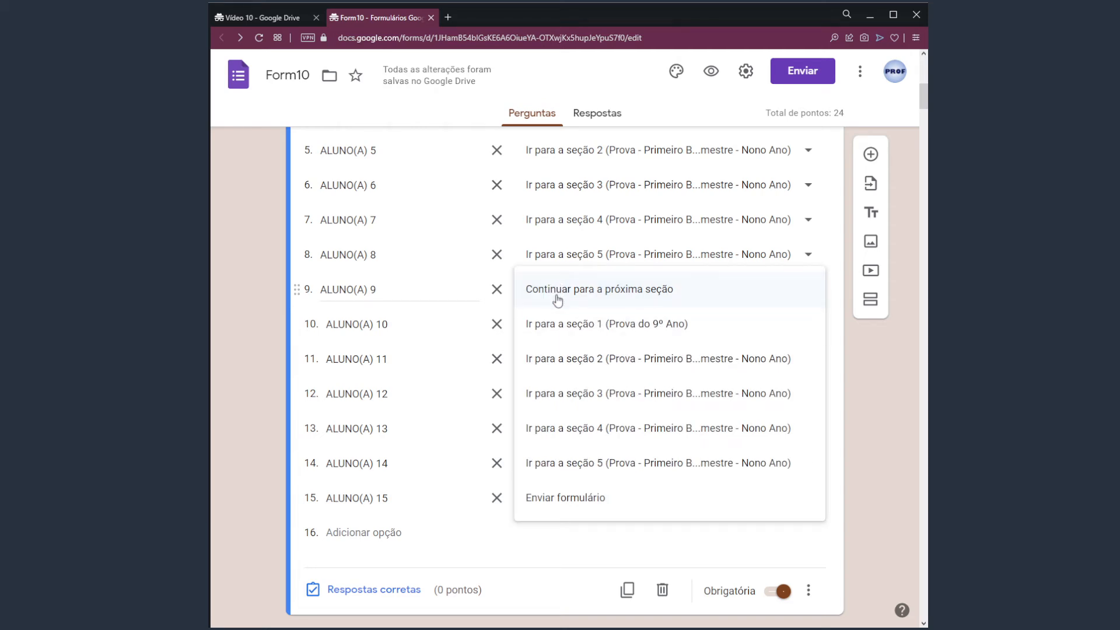
{"action": "left_click", "coordinate": [629, 360]}
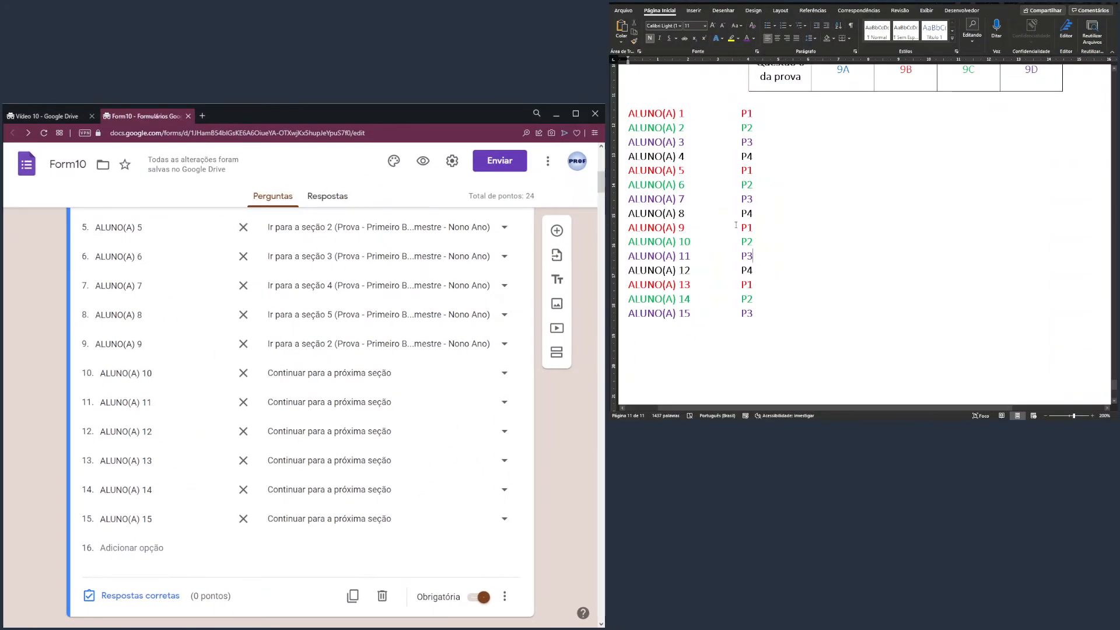
- Select the 'ALUNO(A) 9 P1' line in the Word list to confirm its version
{"action": "left_click_drag", "start_coordinate": [754, 228], "coordinate": [631, 228]}
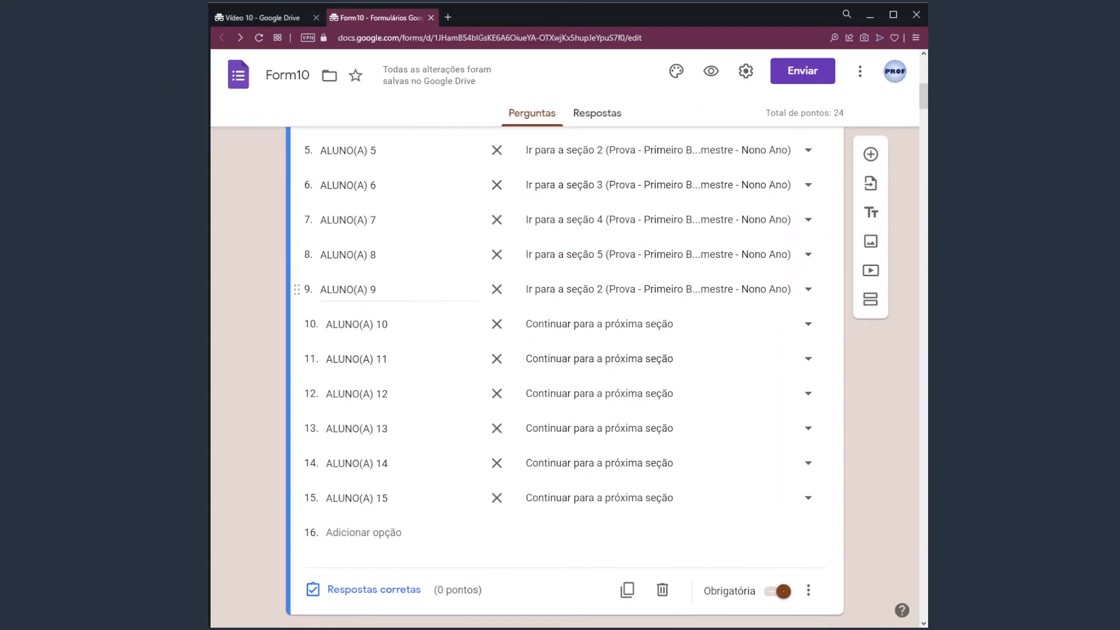
- Keep ALUNO(A) 9 on section 2 and route ALUNO(A) 10, 11, 12 to sections 3, 4, 5
{"action": "left_click", "coordinate": [642, 289]}
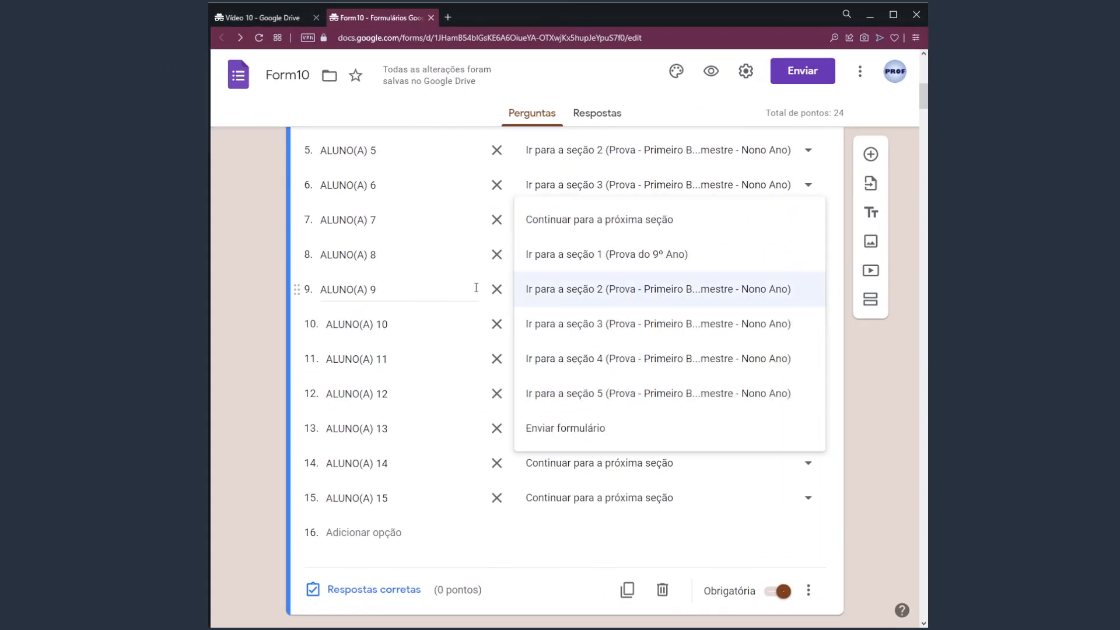
{"action": "left_click", "coordinate": [654, 298]}
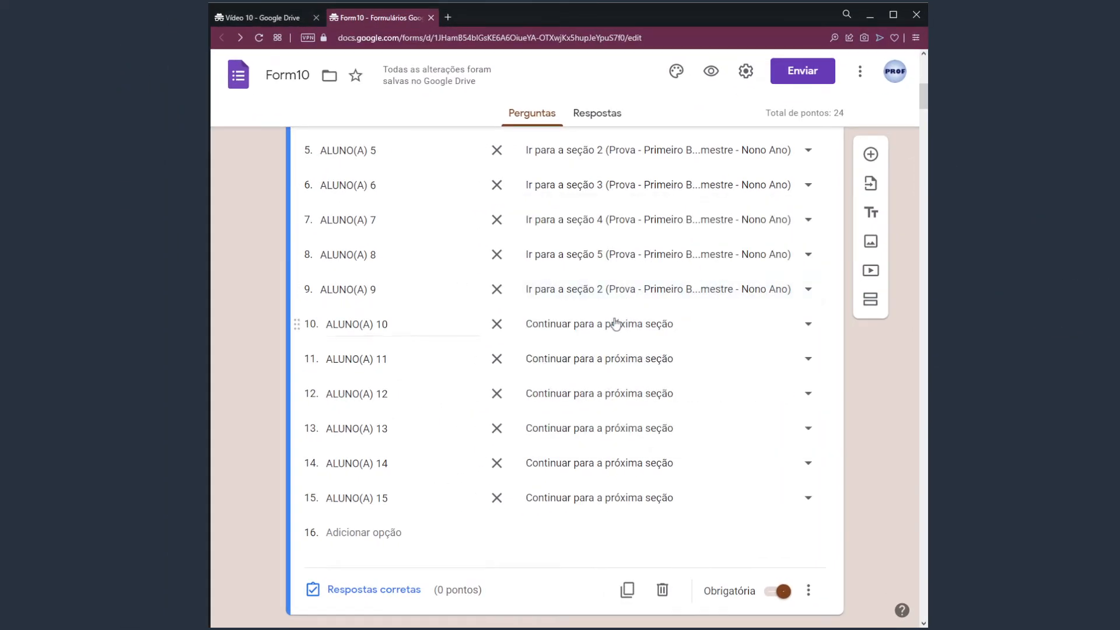
{"action": "left_click", "coordinate": [630, 324]}
{"action": "left_click", "coordinate": [612, 429]}
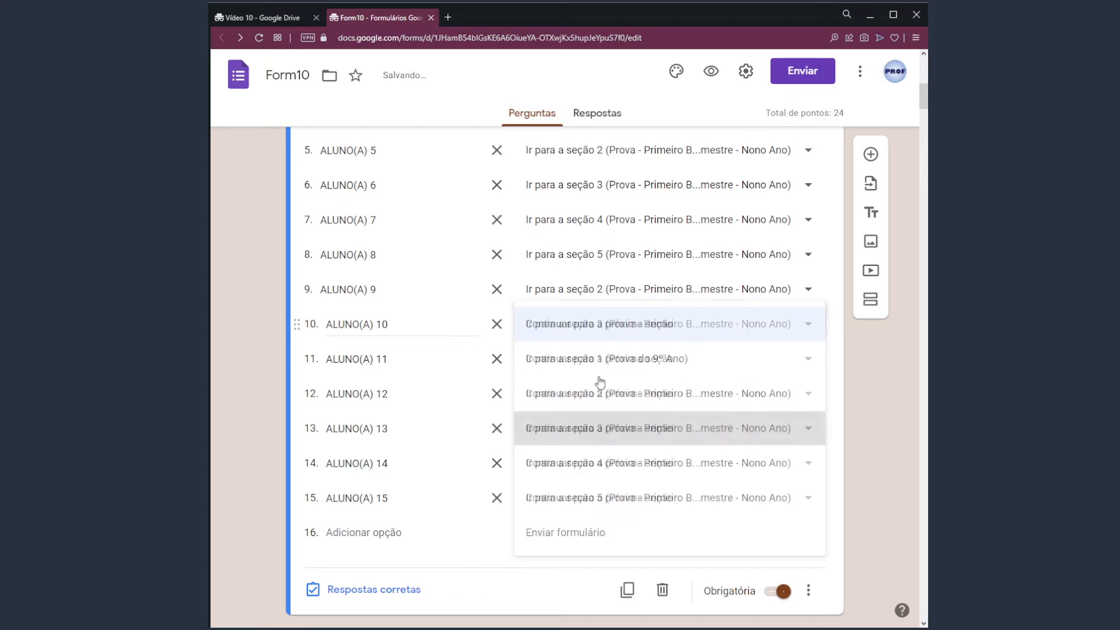
{"action": "left_click", "coordinate": [613, 372]}
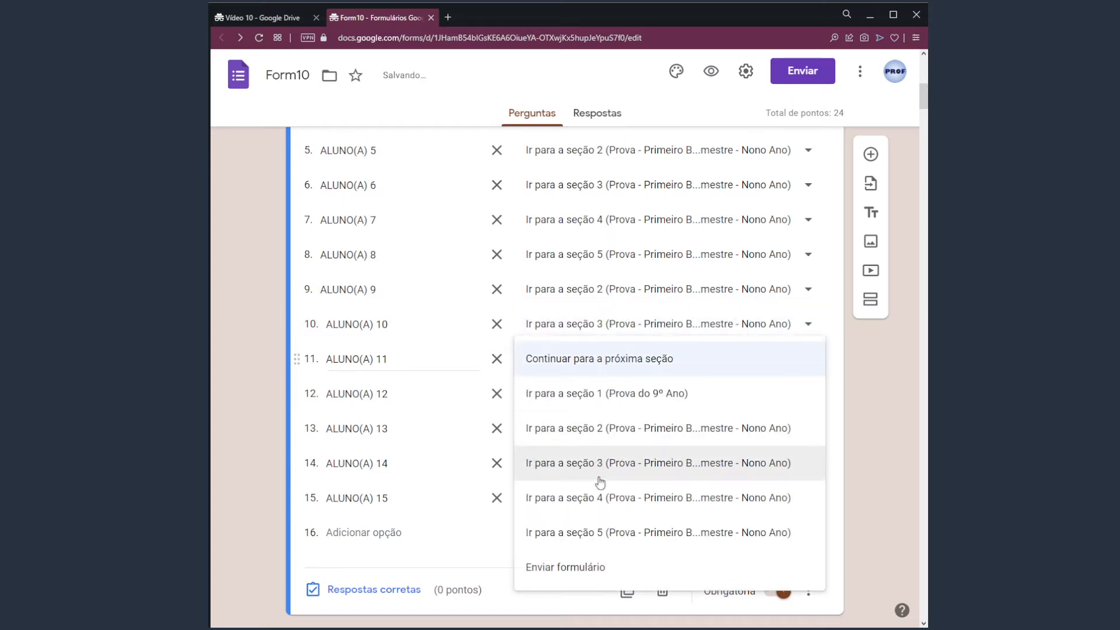
{"action": "left_click", "coordinate": [620, 394]}
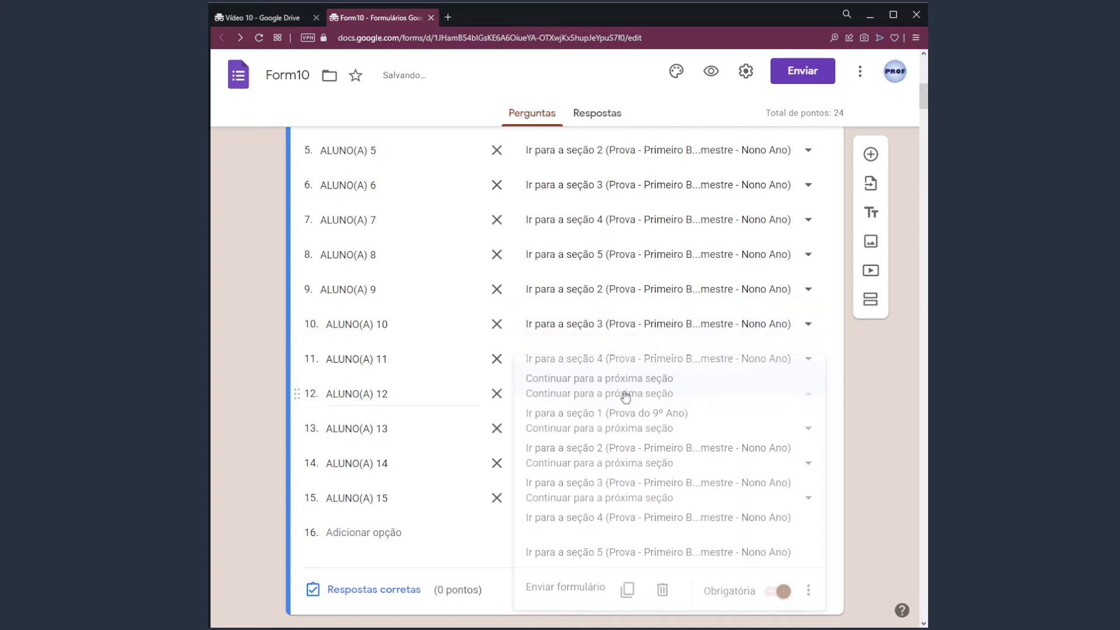
{"action": "left_click", "coordinate": [613, 552]}
{"action": "scroll", "coordinate": [846, 435], "scroll_direction": "down", "scroll_amount": 1}
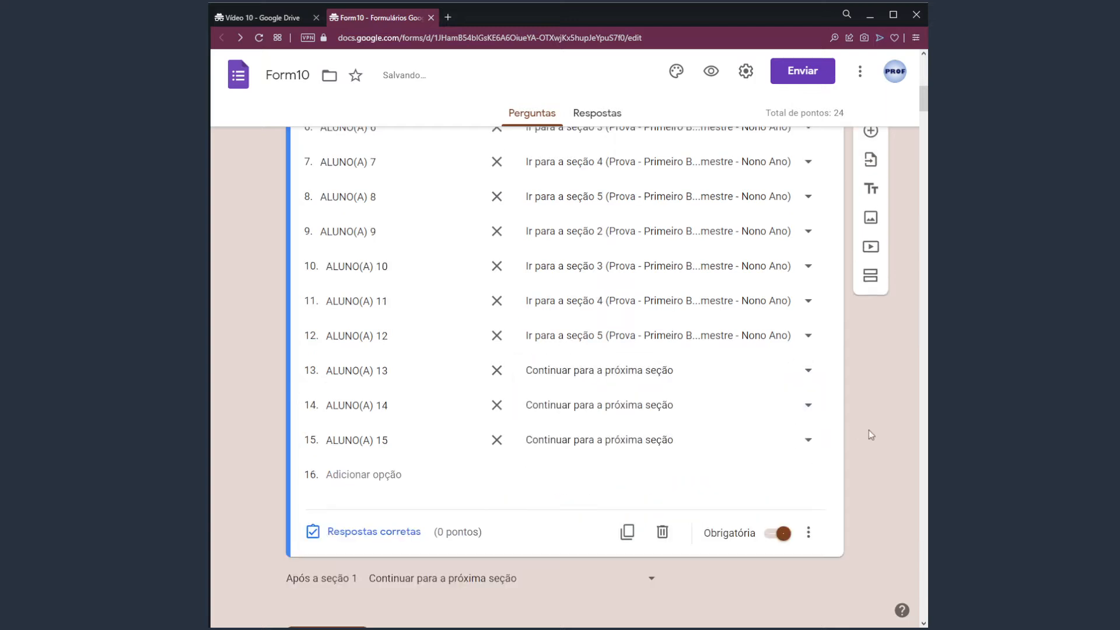
- Route ALUNO(A) 13, 14 and 15 to sections 2, 3 and 4
{"action": "left_click", "coordinate": [677, 371]}
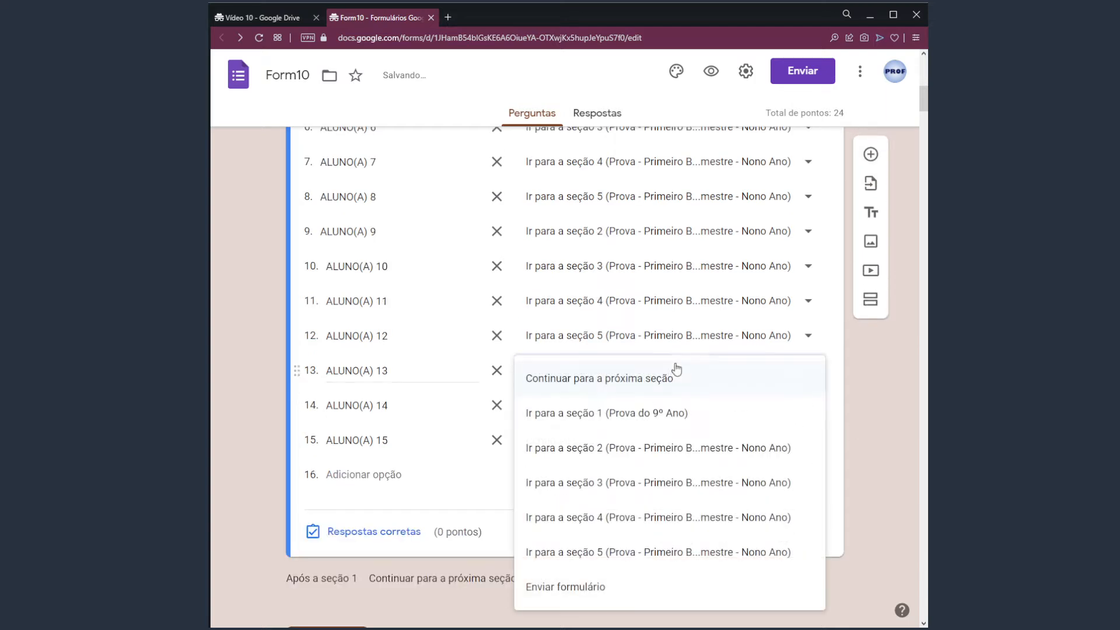
{"action": "left_click", "coordinate": [601, 483]}
{"action": "left_click", "coordinate": [625, 381]}
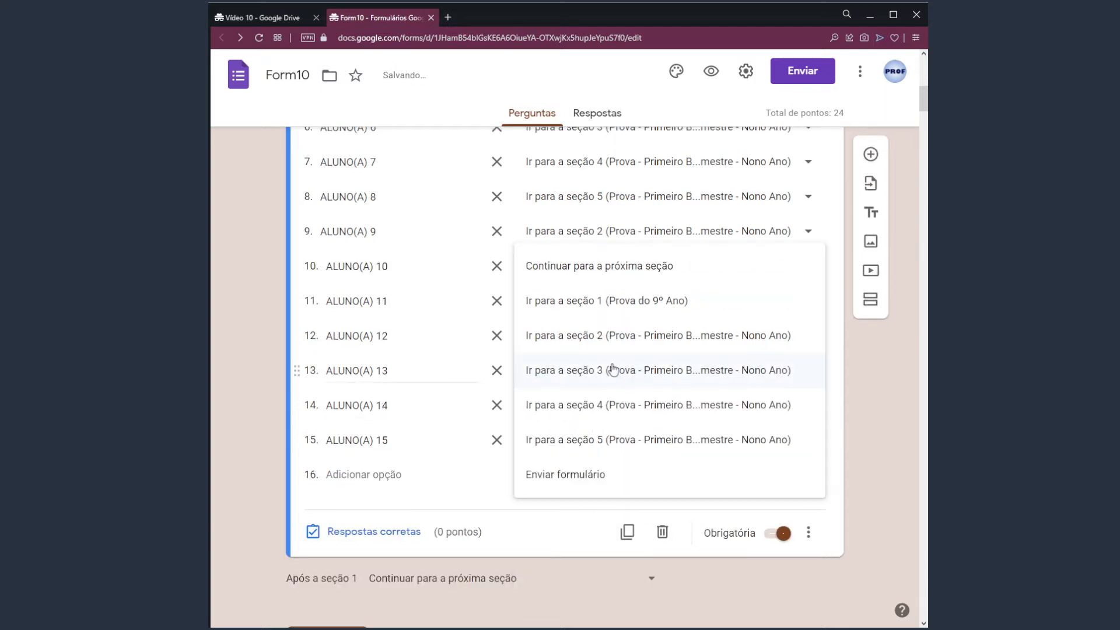
{"action": "left_click", "coordinate": [610, 337]}
{"action": "left_click", "coordinate": [613, 402]}
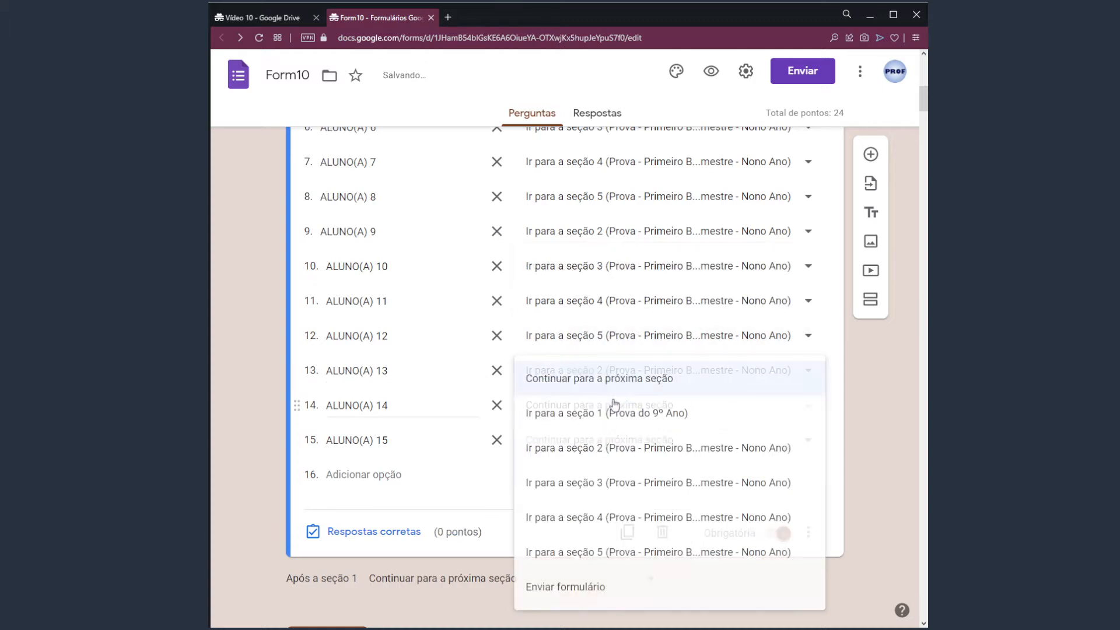
{"action": "left_click", "coordinate": [615, 484]}
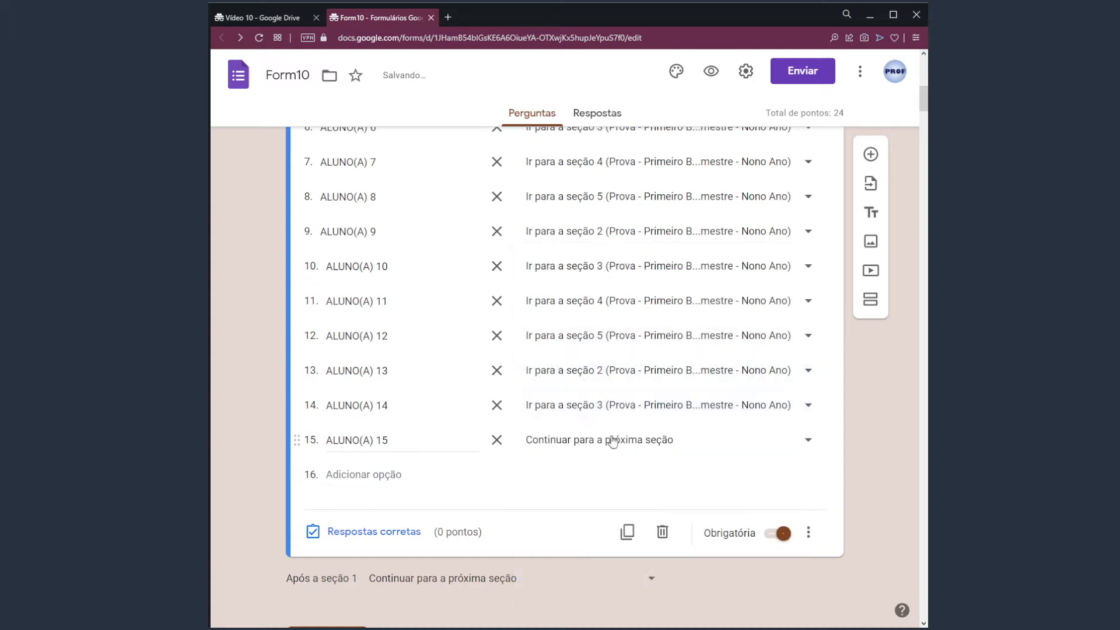
{"action": "left_click", "coordinate": [612, 441]}
{"action": "left_click", "coordinate": [632, 528]}
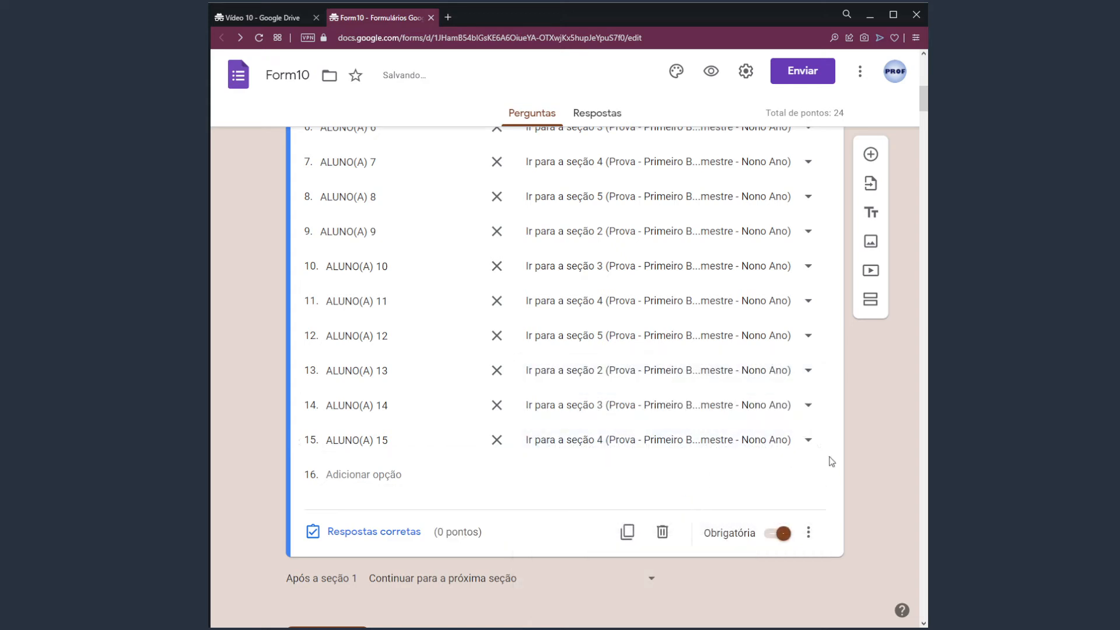
{"action": "scroll", "coordinate": [864, 454], "scroll_direction": "up", "scroll_amount": 4}
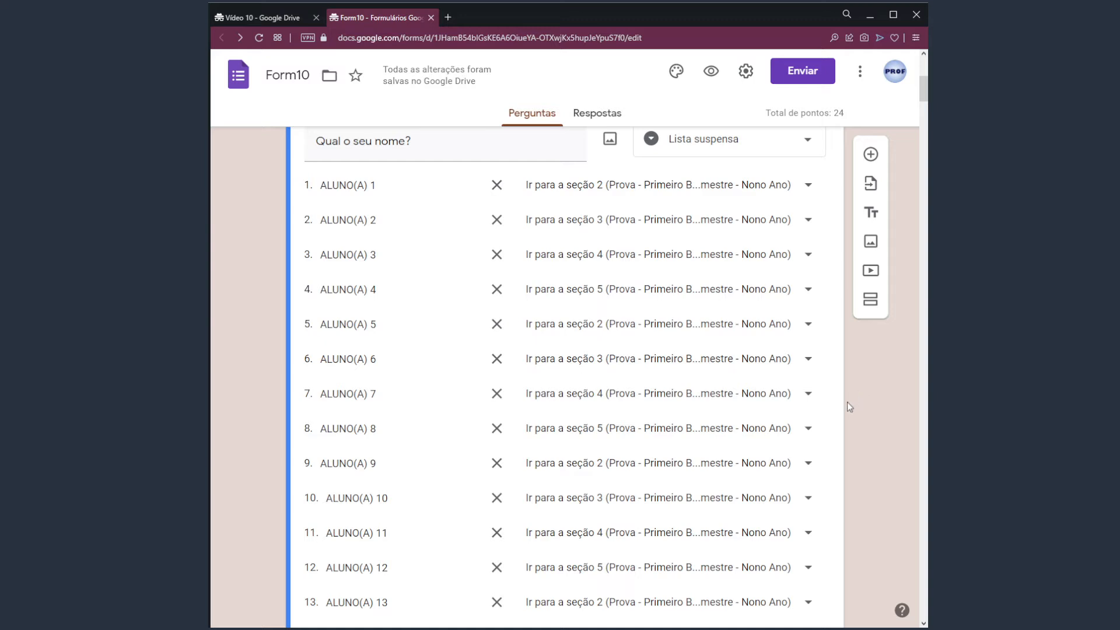
{"action": "scroll", "coordinate": [848, 401], "scroll_direction": "up", "scroll_amount": 1}
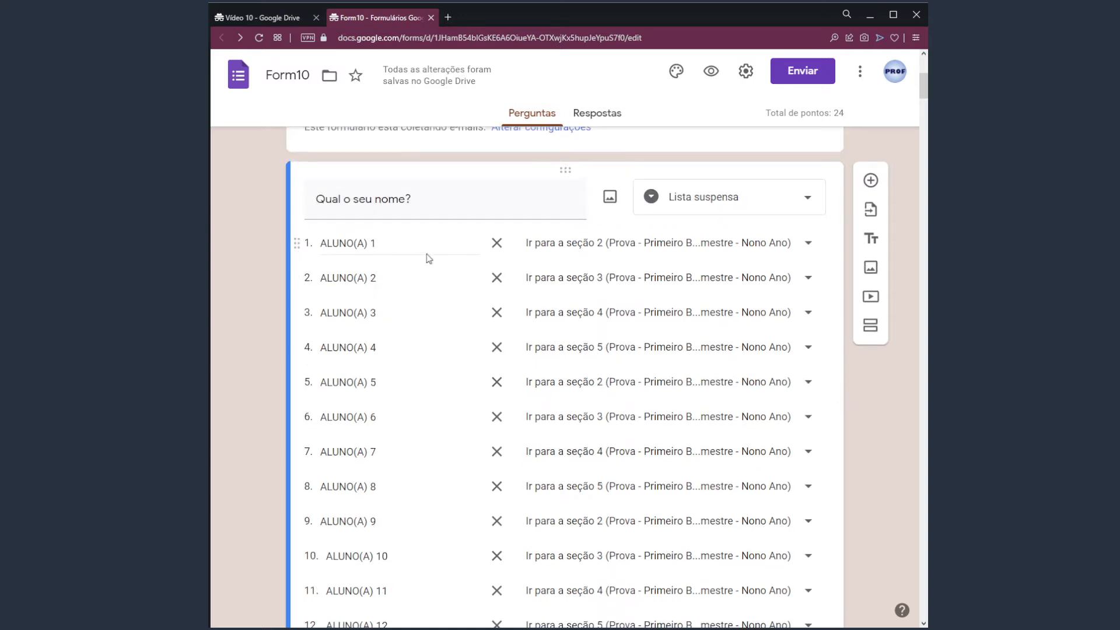
{"action": "left_click", "coordinate": [383, 243]}
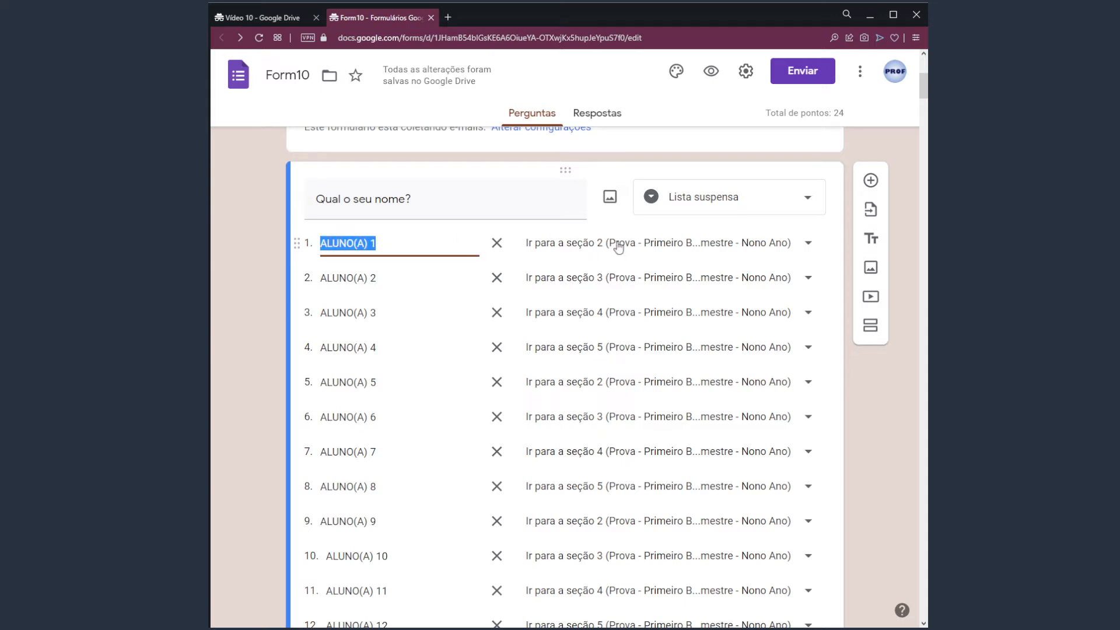
{"action": "left_click", "coordinate": [402, 278]}
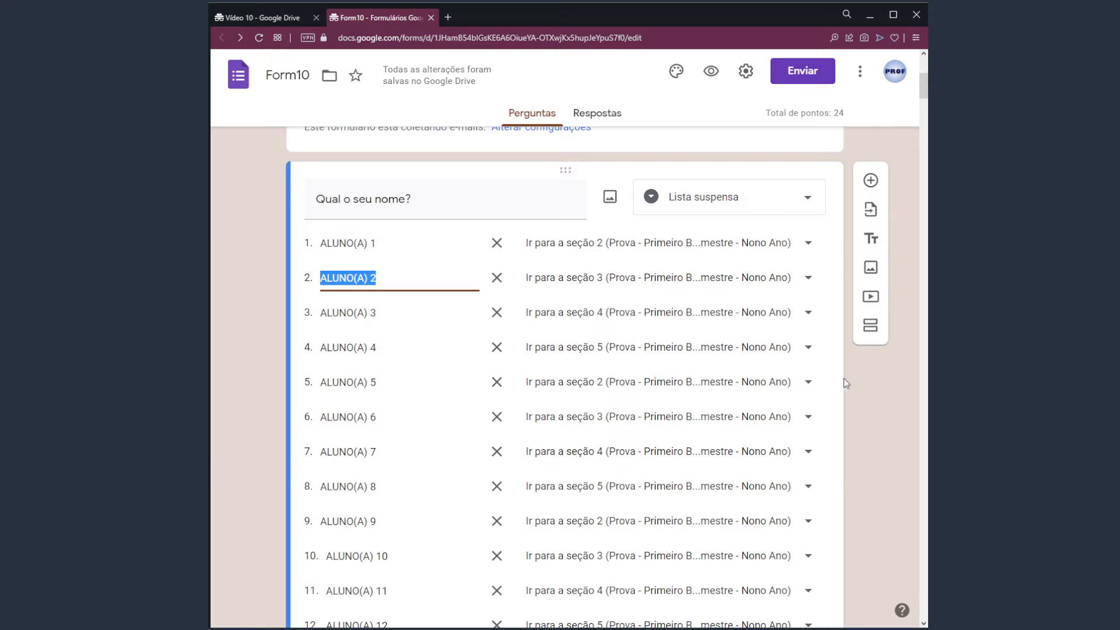
{"action": "left_click", "coordinate": [414, 244]}
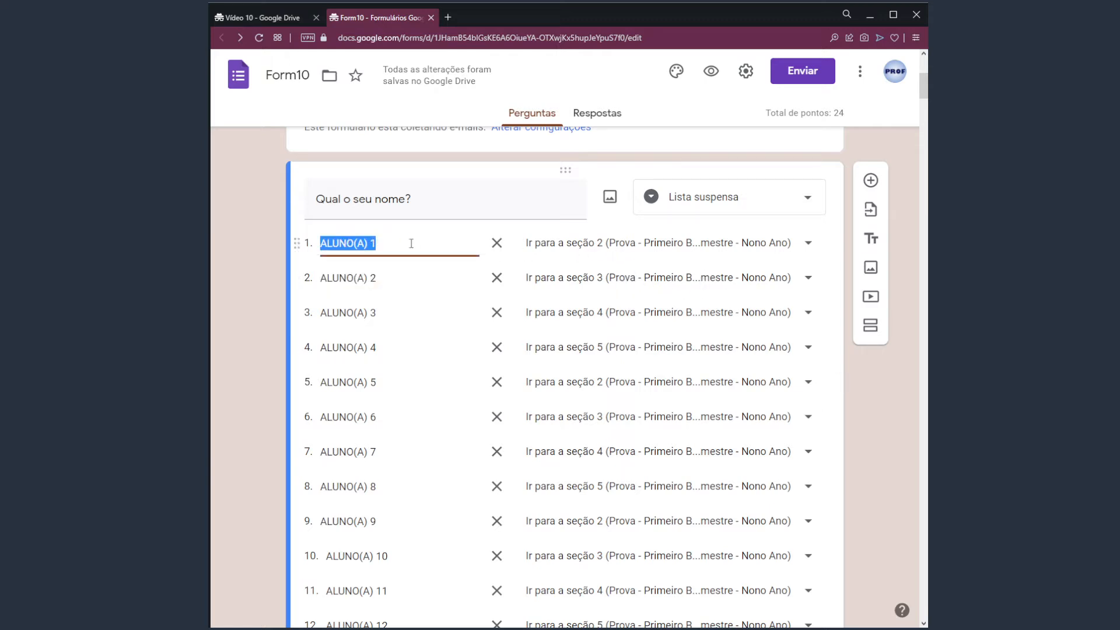
{"action": "scroll", "coordinate": [433, 242], "scroll_direction": "up", "scroll_amount": 1}
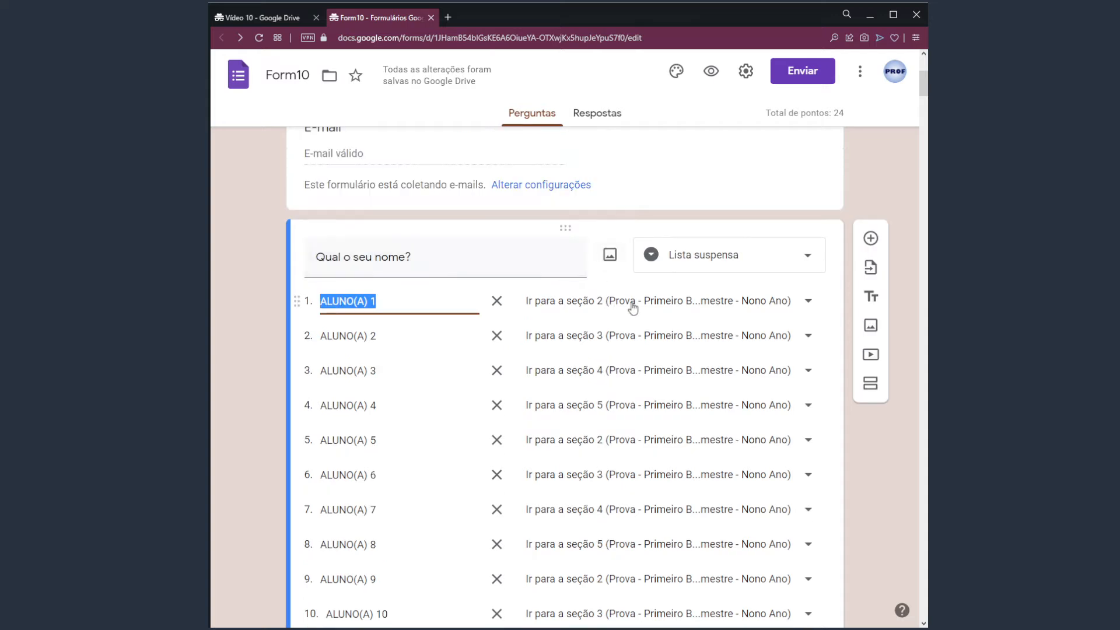
{"action": "left_click_drag", "start_coordinate": [394, 301], "coordinate": [318, 302]}
{"action": "scroll", "coordinate": [852, 453], "scroll_direction": "down", "scroll_amount": 10}
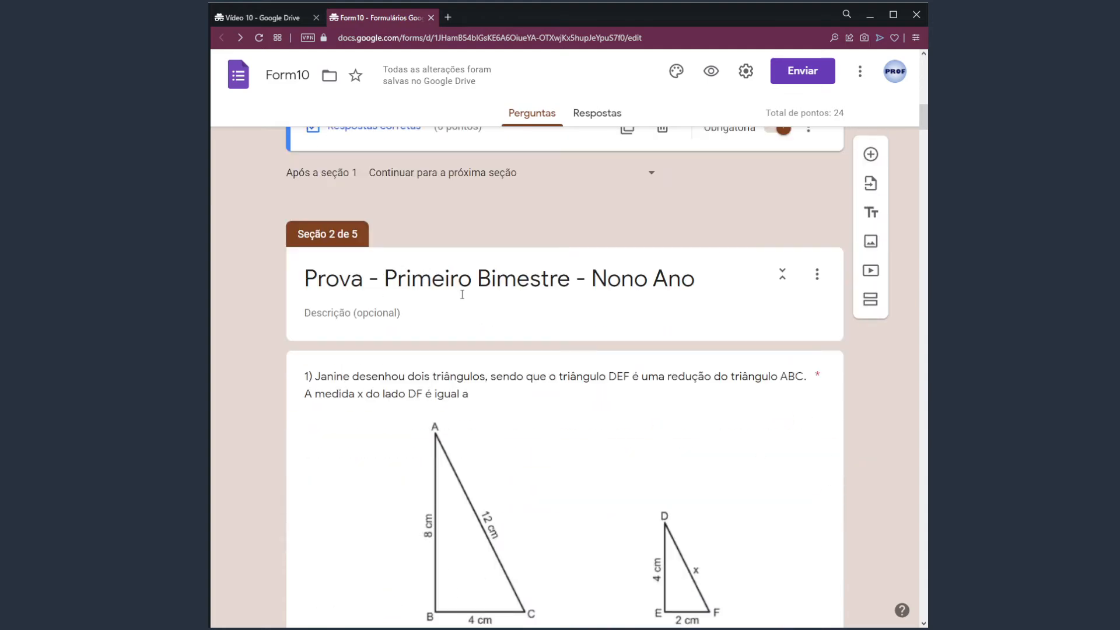
{"action": "scroll", "coordinate": [462, 295], "scroll_direction": "down", "scroll_amount": 20}
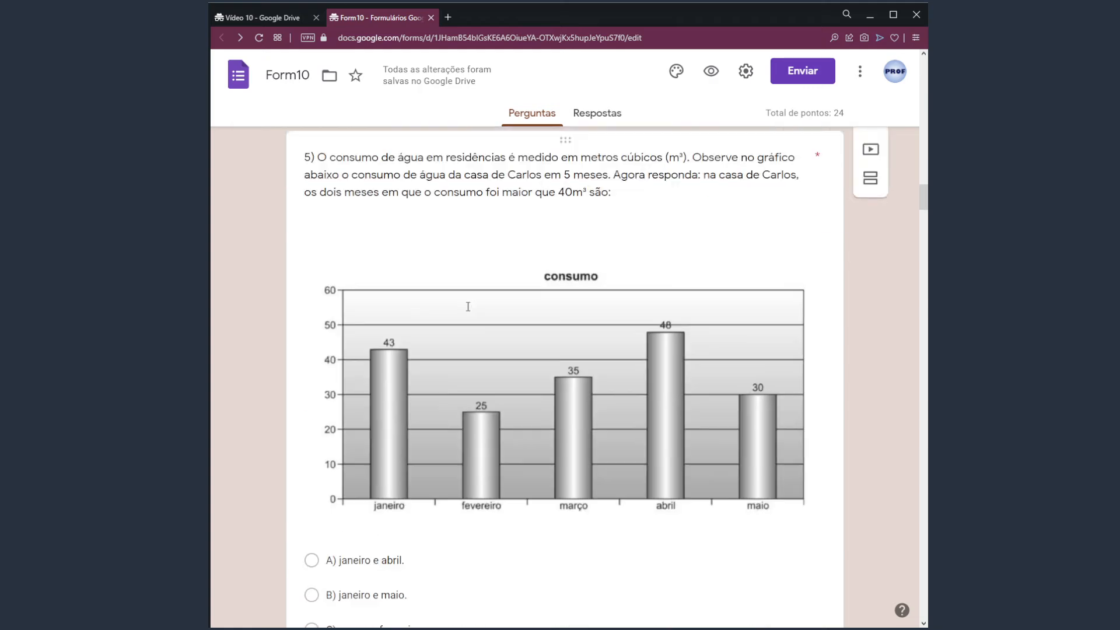
{"action": "scroll", "coordinate": [468, 307], "scroll_direction": "down", "scroll_amount": 15}
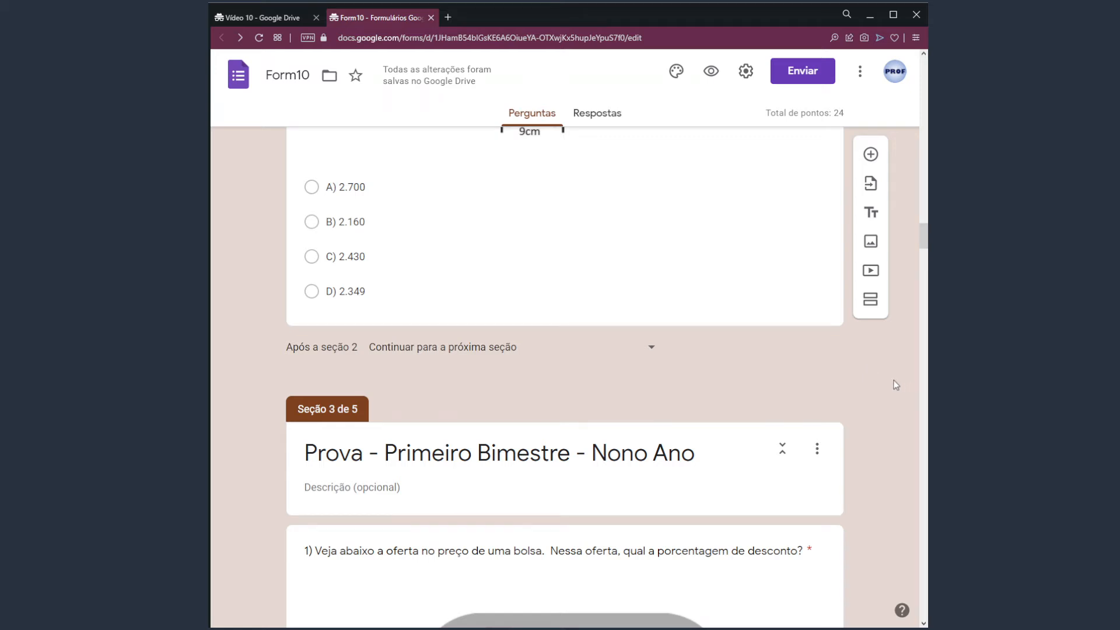
{"action": "left_click_drag", "start_coordinate": [922, 242], "coordinate": [923, 73]}
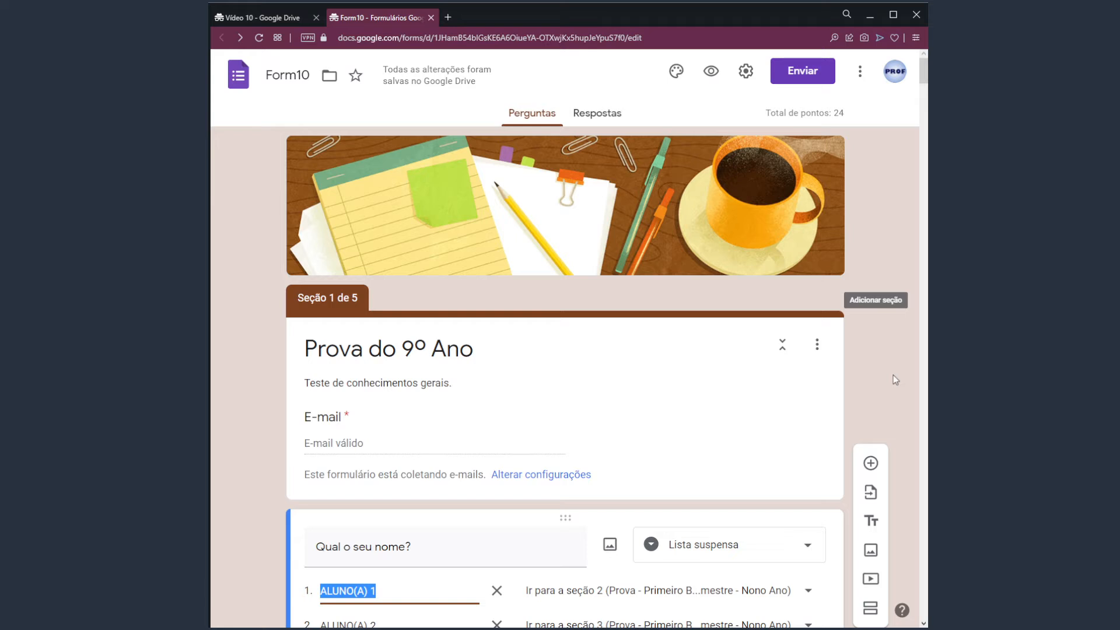
- Preview the quiz and enter a test e-mail address in the E-mail field
{"action": "left_click", "coordinate": [711, 71]}
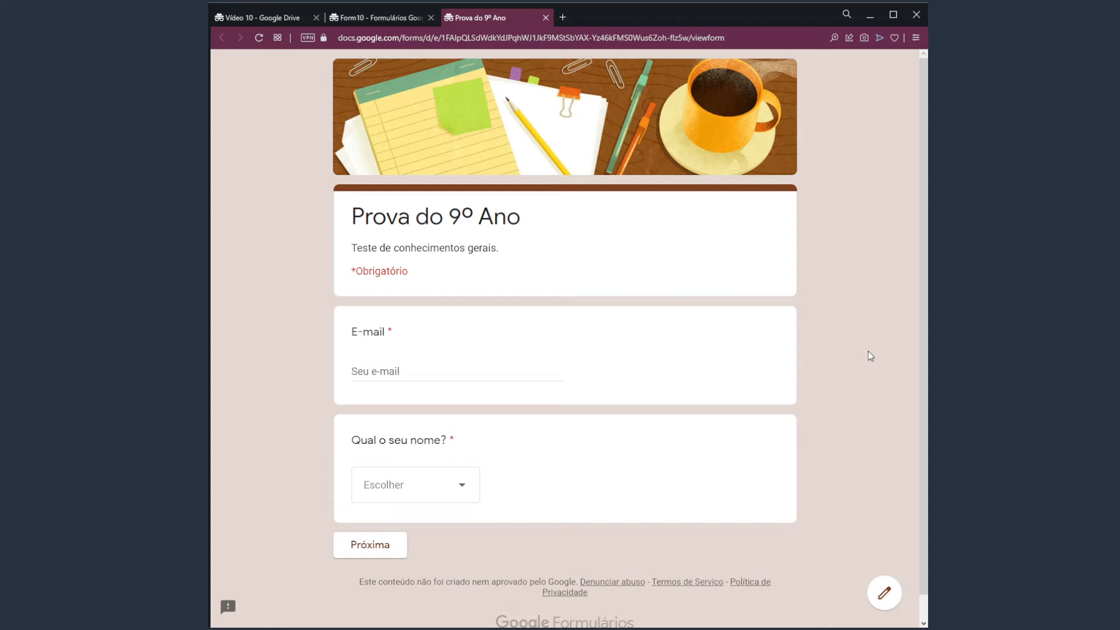
{"action": "left_click", "coordinate": [447, 369]}
{"action": "type", "text": "K"}
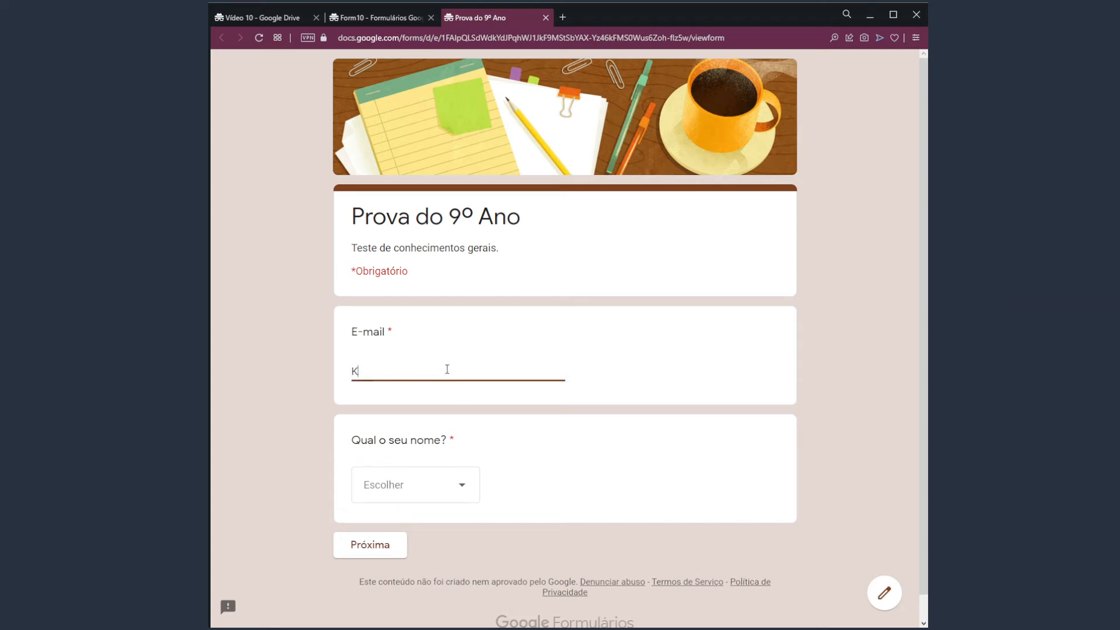
{"action": "type", "text": "JHKJSDHHJJHSDGK"}
{"action": "key", "text": "ctrl+a"}
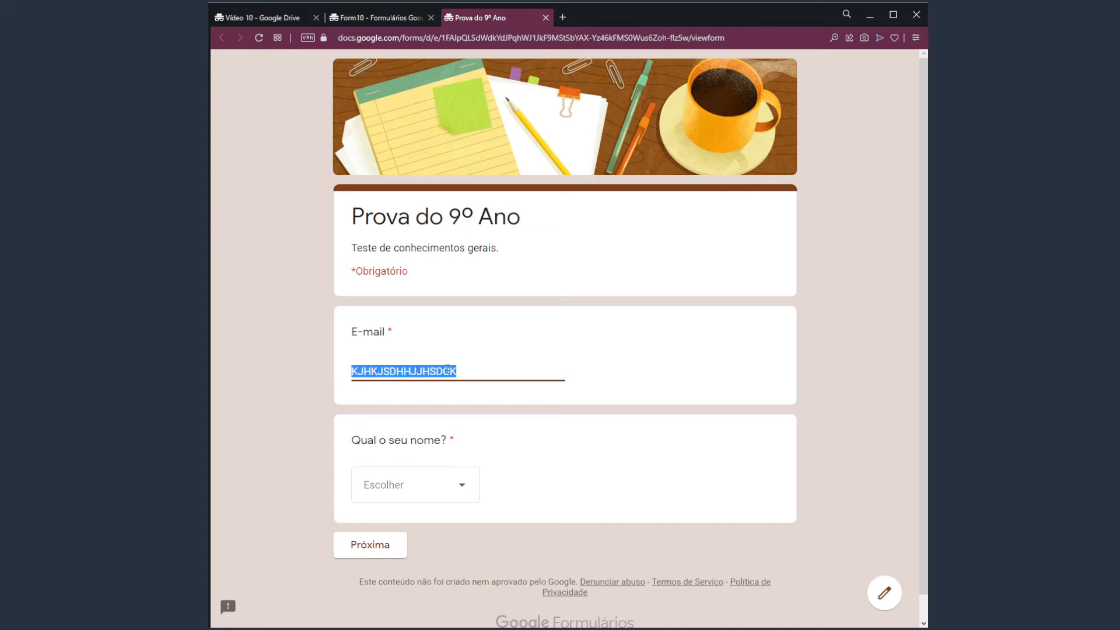
{"action": "type", "text": "kjhdsjkahdasd@kajsashdjk"}
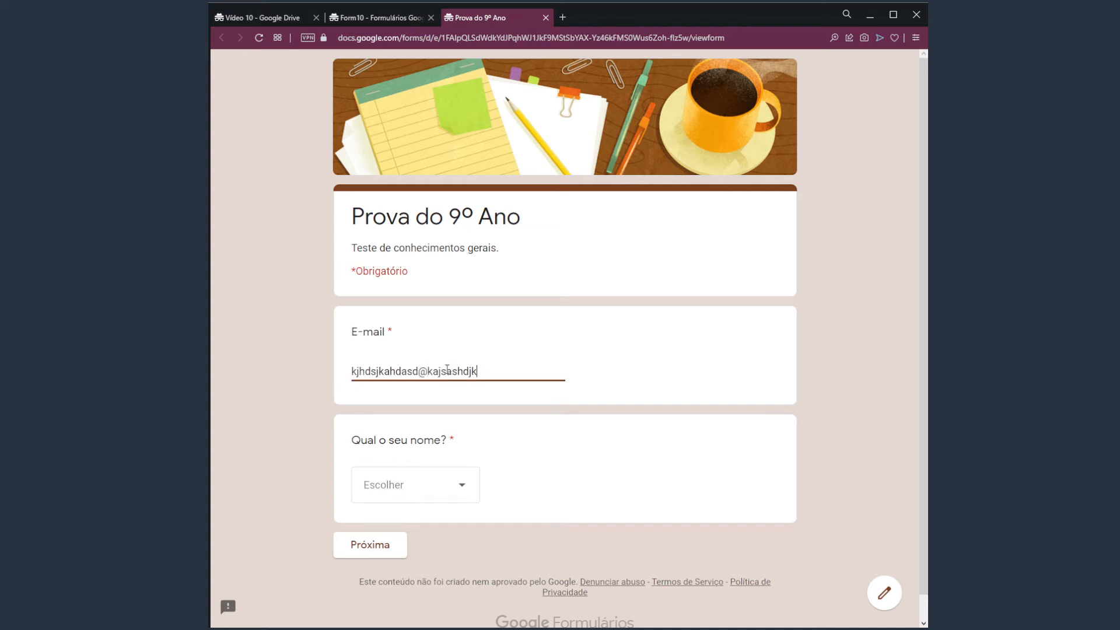
{"action": "type", "text": "askh.com"}
- Select ALUNO(A) 2 as the student name in the dropdown
{"action": "left_click", "coordinate": [460, 489]}
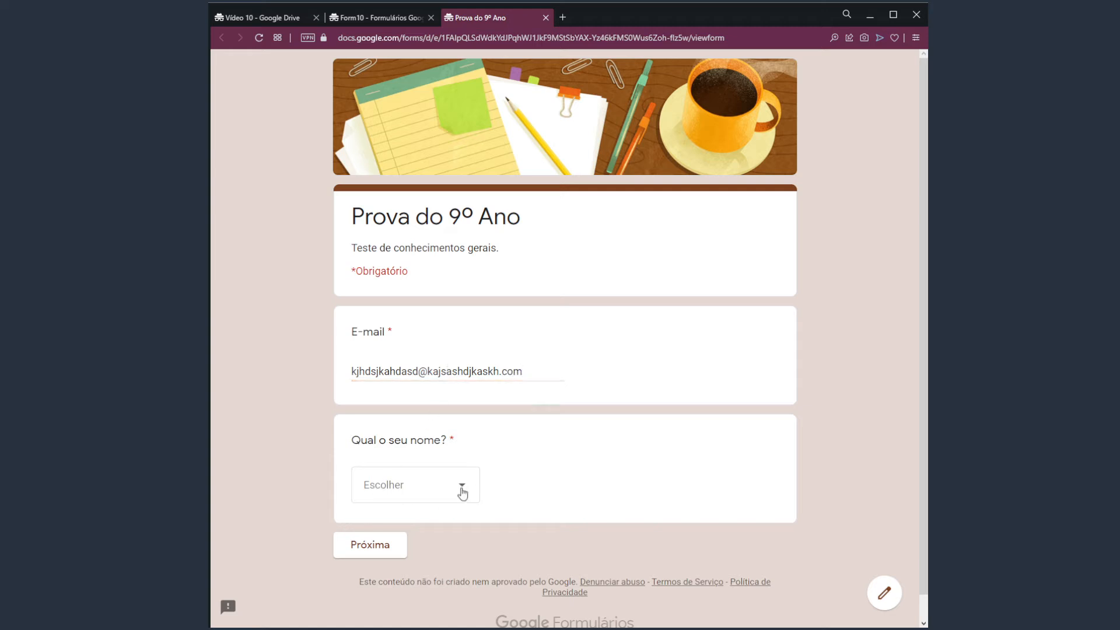
{"action": "left_click", "coordinate": [415, 143]}
{"action": "left_click", "coordinate": [443, 493]}
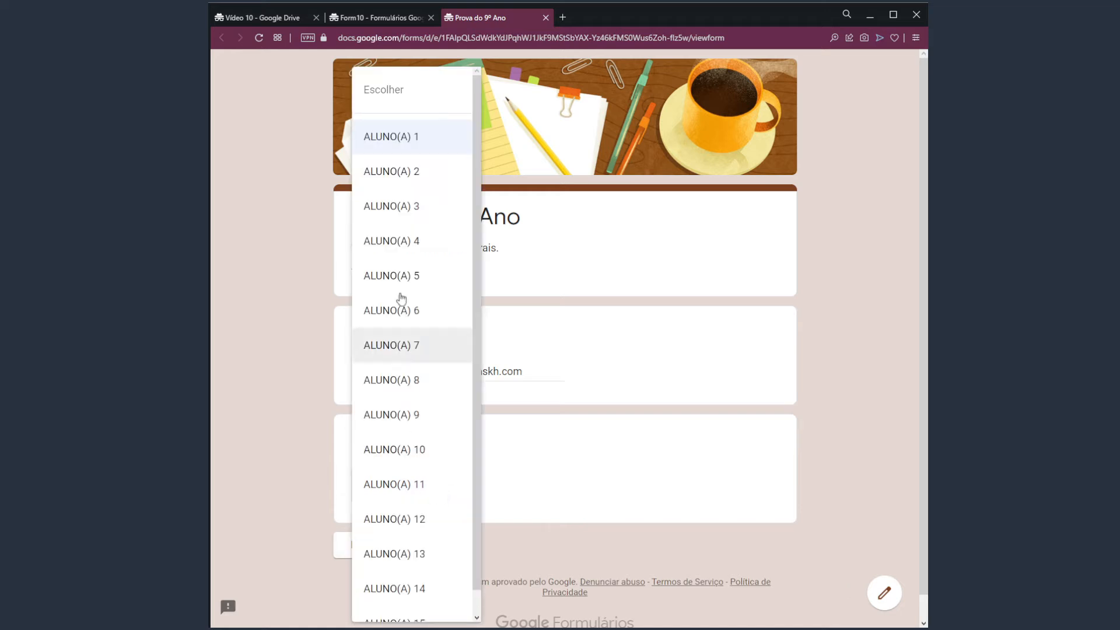
{"action": "left_click", "coordinate": [437, 178]}
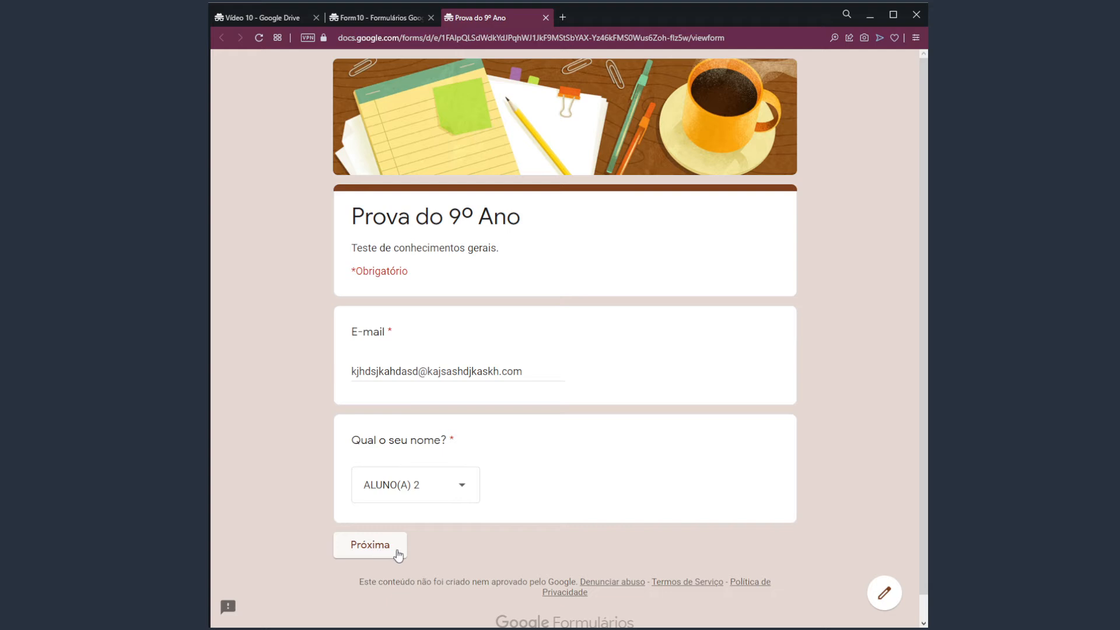
- Advance to the quiz questions section, then return to the Form10 editor
{"action": "left_click", "coordinate": [398, 553]}
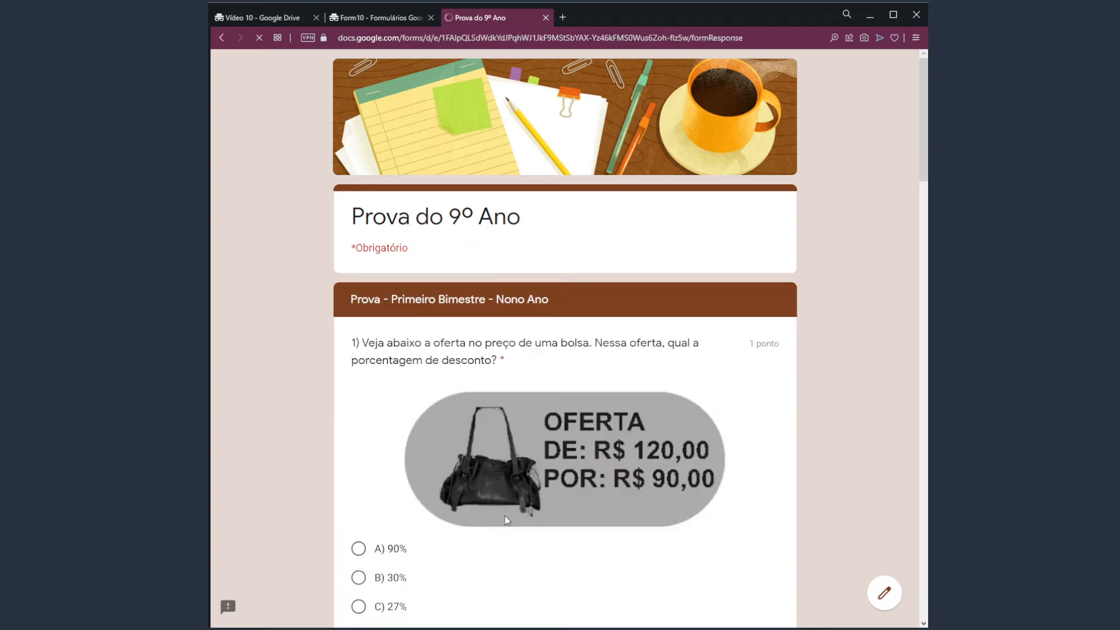
{"action": "scroll", "coordinate": [656, 455], "scroll_direction": "down", "scroll_amount": 2}
{"action": "left_click_drag", "start_coordinate": [350, 183], "coordinate": [557, 184]}
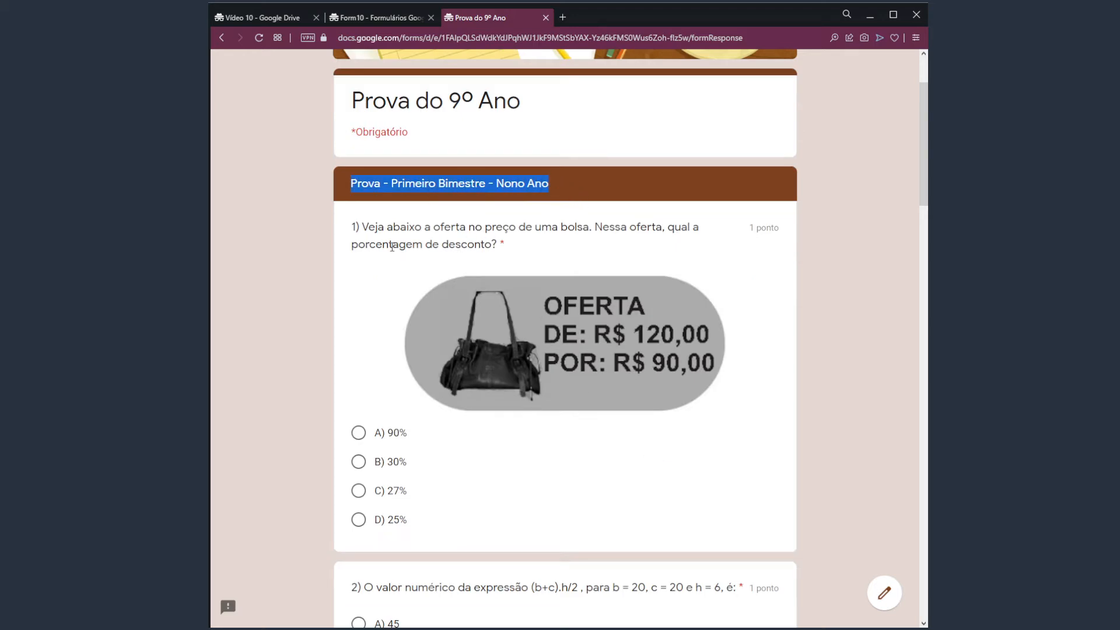
{"action": "left_click_drag", "start_coordinate": [351, 227], "coordinate": [520, 246]}
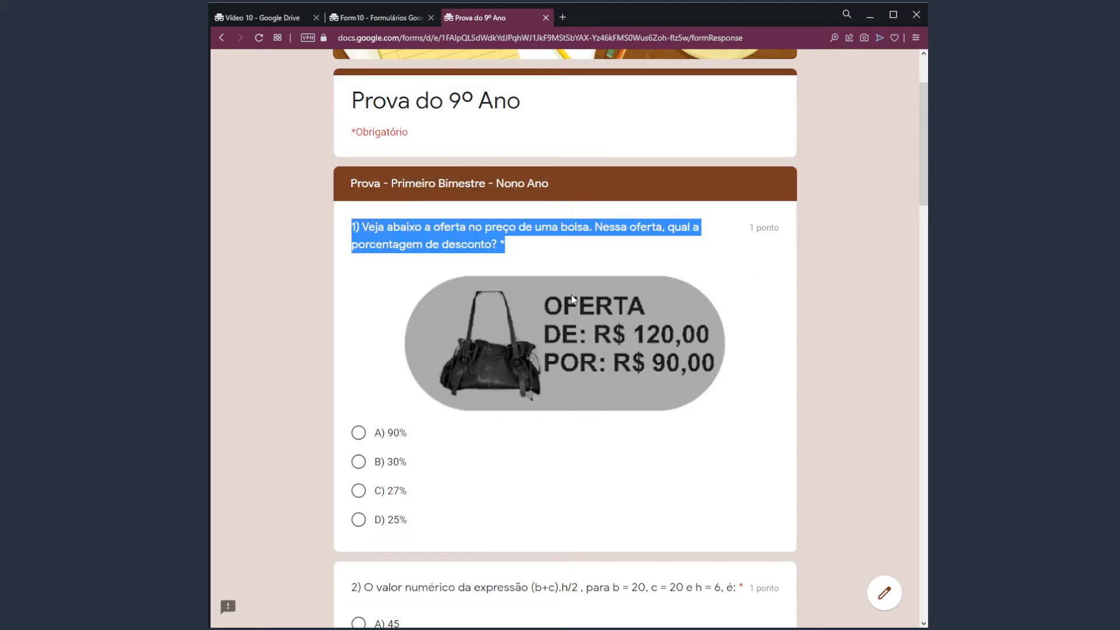
{"action": "left_click", "coordinate": [373, 18]}
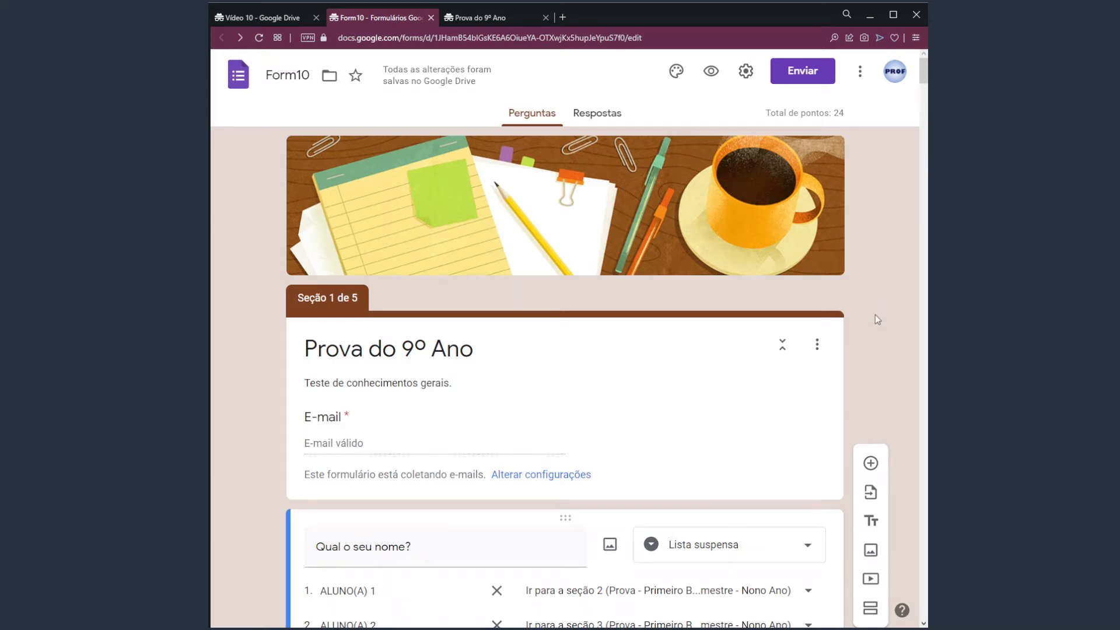
{"action": "scroll", "coordinate": [879, 299], "scroll_direction": "down", "scroll_amount": 15}
{"action": "scroll", "coordinate": [884, 407], "scroll_direction": "down", "scroll_amount": 4}
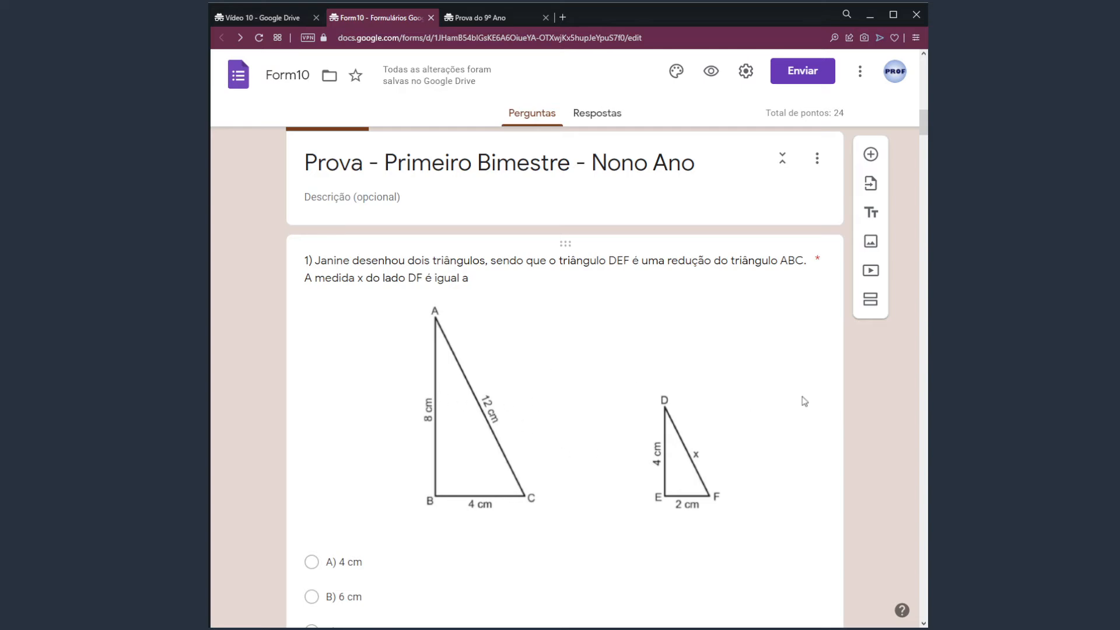
{"action": "scroll", "coordinate": [876, 399], "scroll_direction": "down", "scroll_amount": 20}
{"action": "scroll", "coordinate": [877, 407], "scroll_direction": "down", "scroll_amount": 20}
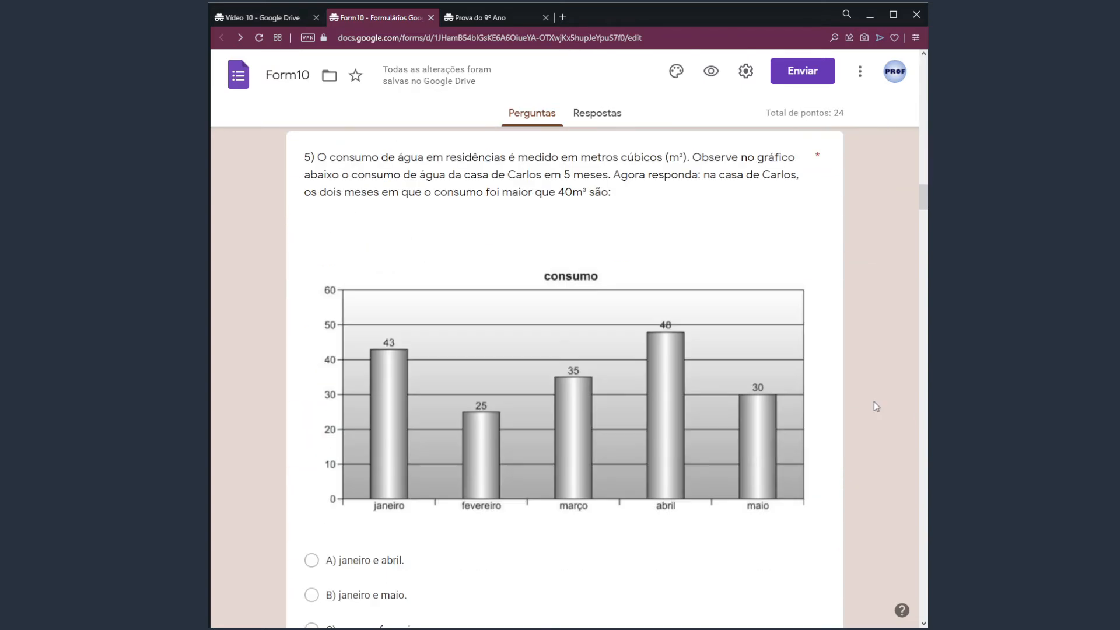
{"action": "scroll", "coordinate": [395, 315], "scroll_direction": "down", "scroll_amount": 3}
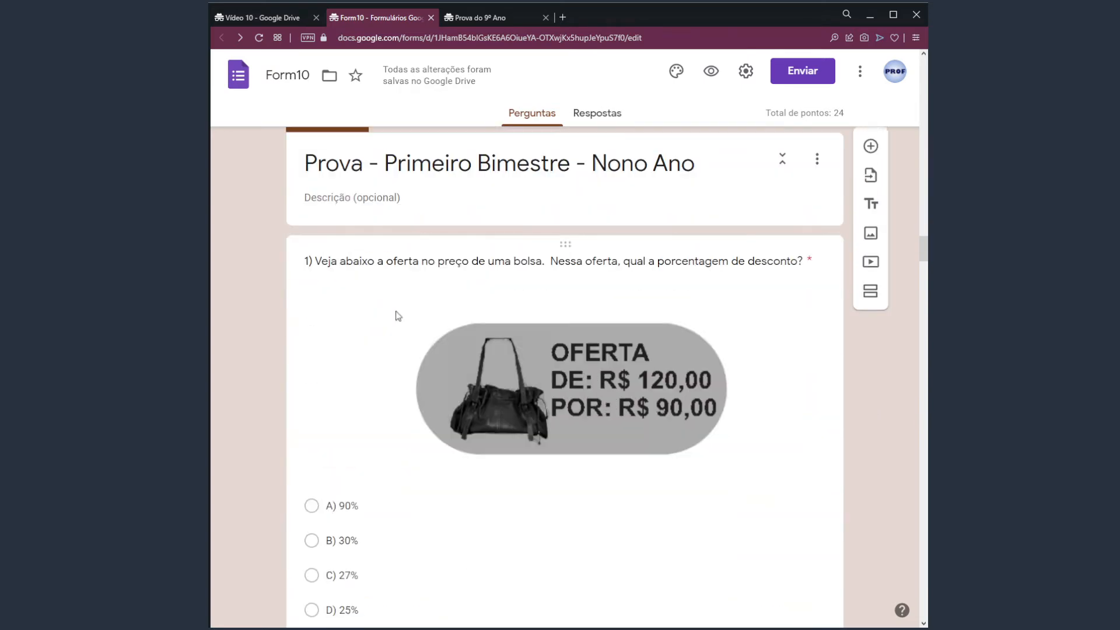
{"action": "scroll", "coordinate": [405, 293], "scroll_direction": "up", "scroll_amount": 3}
{"action": "scroll", "coordinate": [484, 362], "scroll_direction": "down", "scroll_amount": 2}
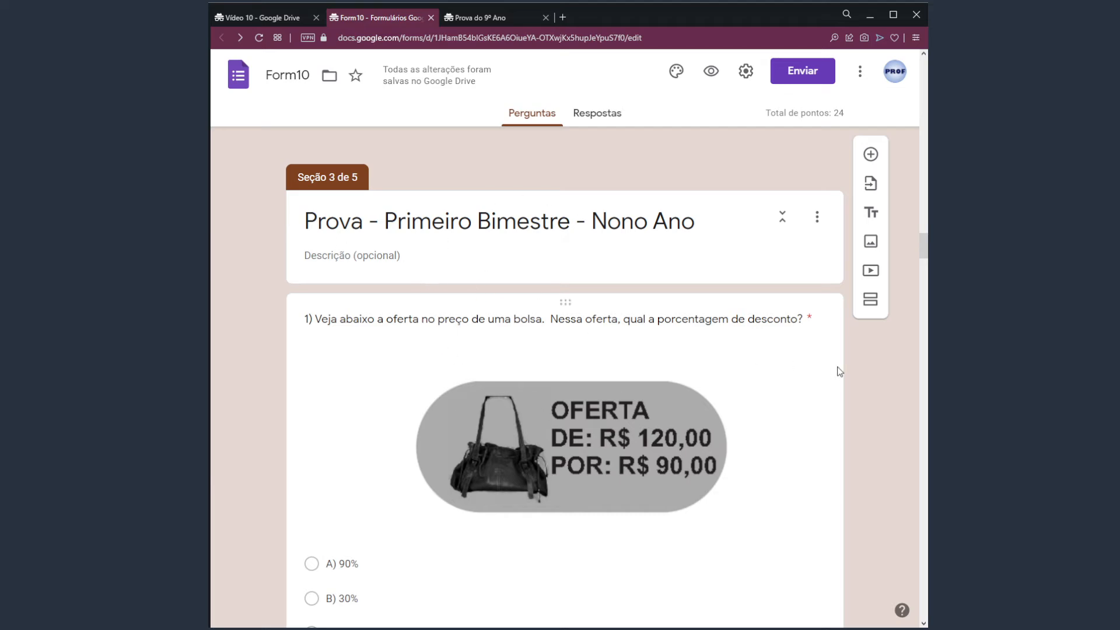
{"action": "left_click_drag", "start_coordinate": [923, 251], "coordinate": [923, 79]}
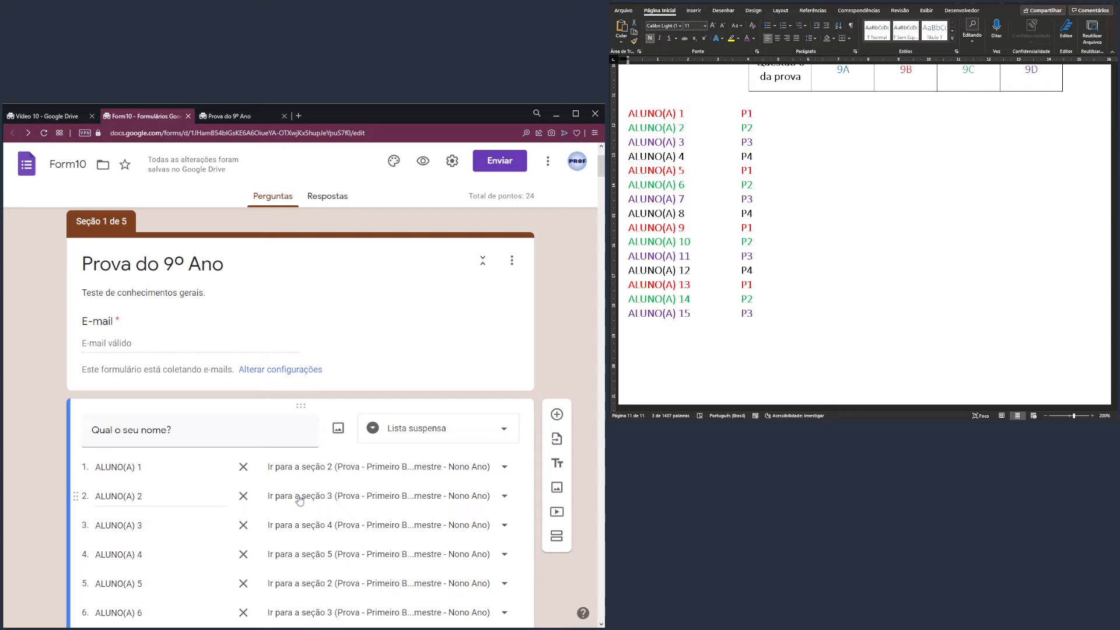
- Check the ALUNO(A) 2 – P2 row in Word's student list, then return to the quiz
{"action": "left_click_drag", "start_coordinate": [754, 127], "coordinate": [629, 124]}
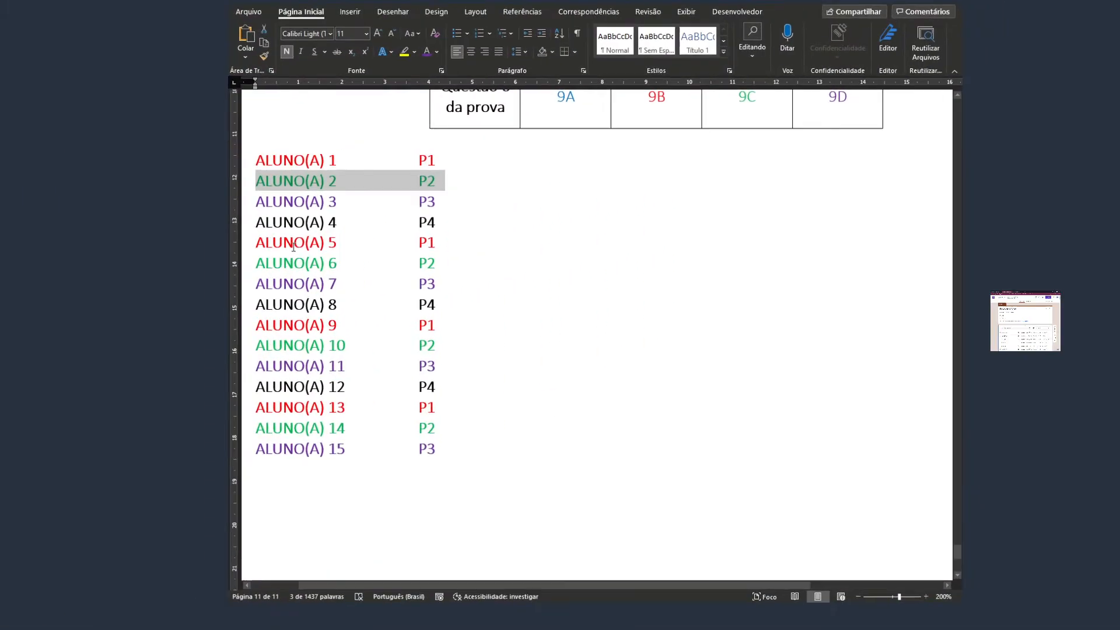
{"action": "left_click", "coordinate": [682, 131]}
{"action": "triple_click", "coordinate": [287, 192]}
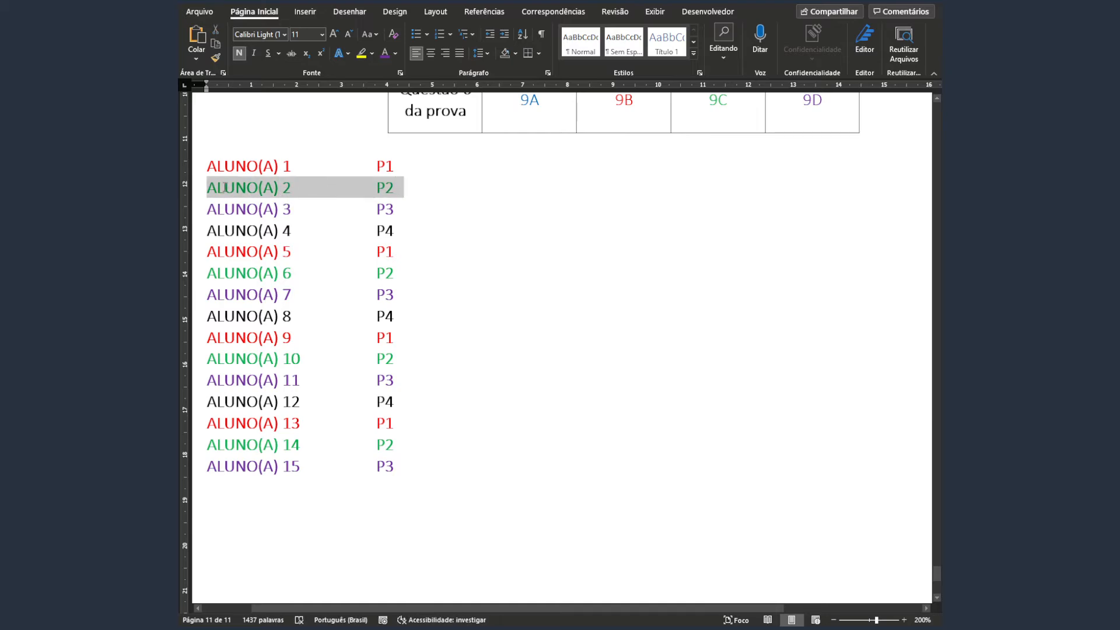
{"action": "left_click", "coordinate": [345, 203]}
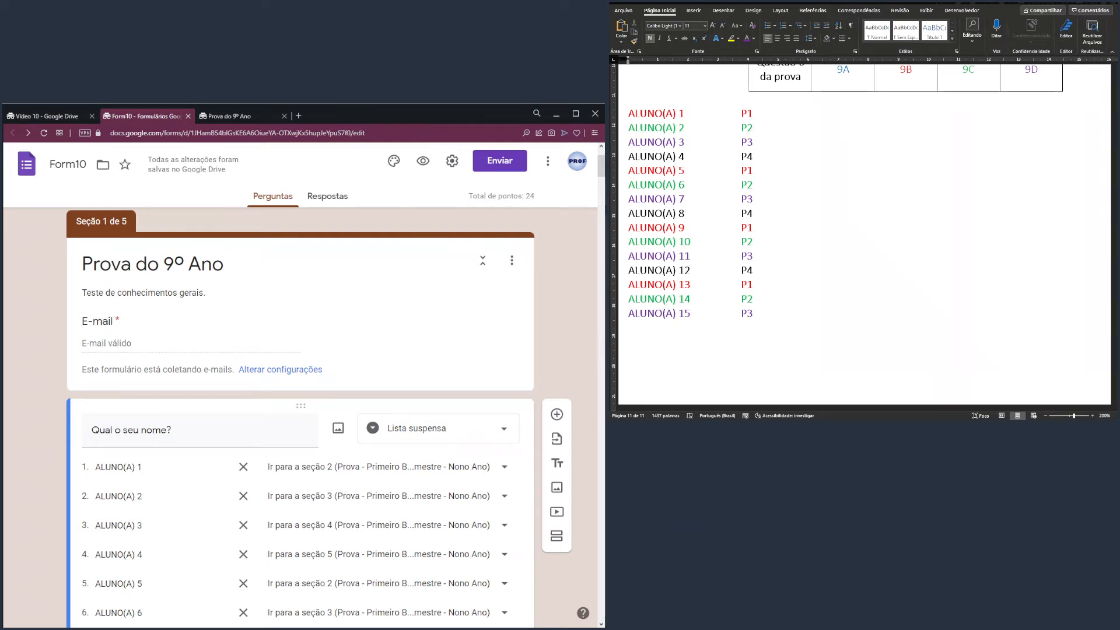
{"action": "left_click", "coordinate": [231, 116]}
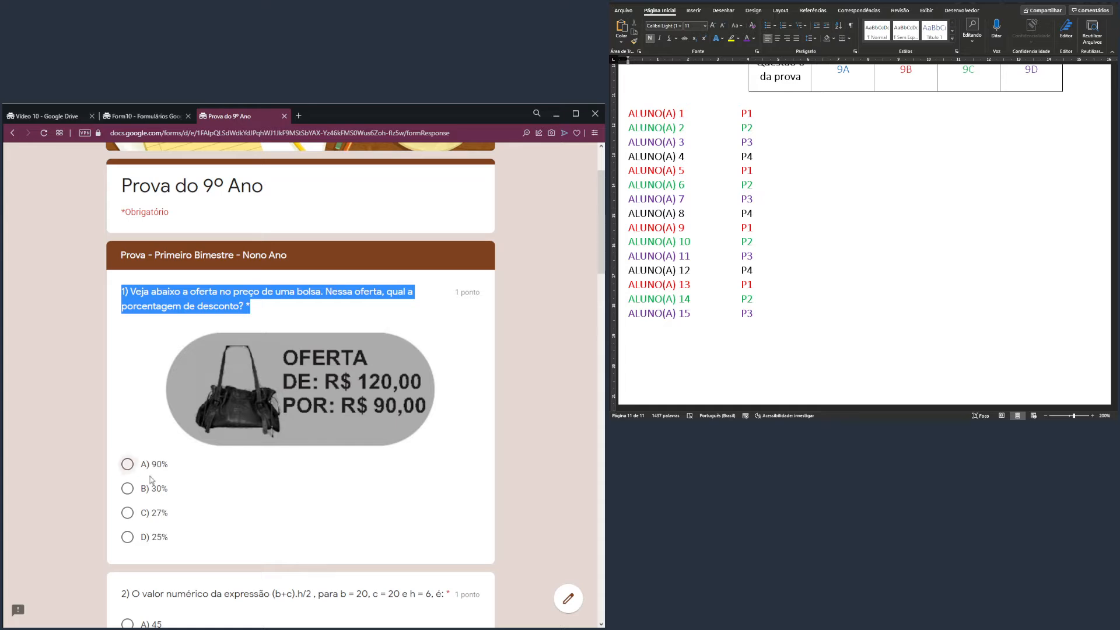
- Answer questions 2, 3, 4 and 6 with 120, 15/6, option A and 2.430
{"action": "scroll", "coordinate": [151, 479], "scroll_direction": "down", "scroll_amount": 4}
{"action": "left_click", "coordinate": [143, 455]}
{"action": "scroll", "coordinate": [140, 443], "scroll_direction": "down", "scroll_amount": 4}
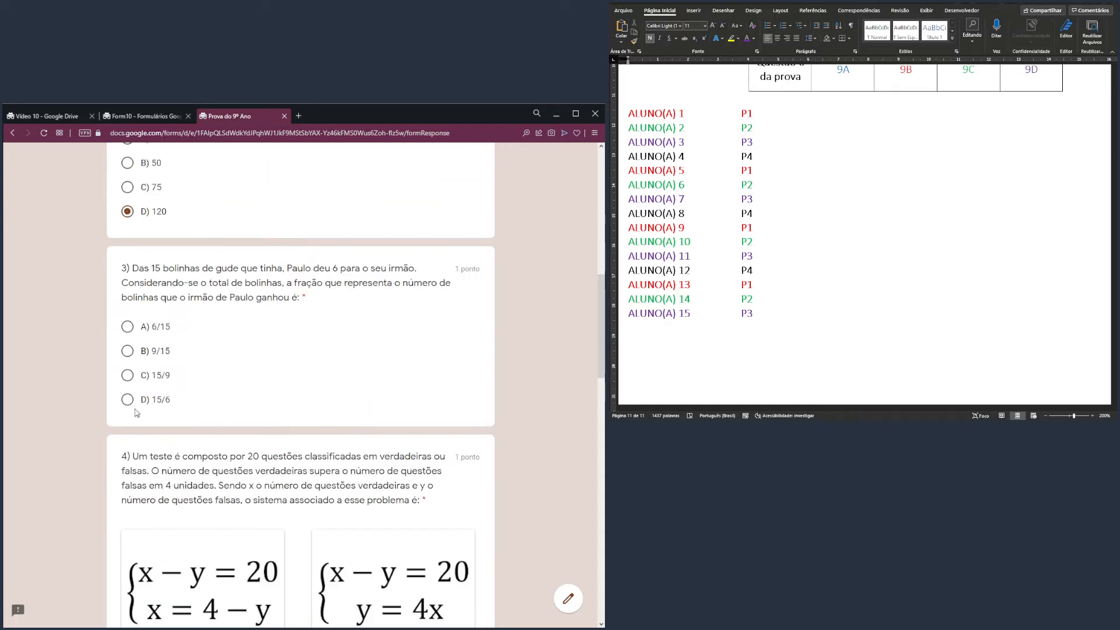
{"action": "left_click", "coordinate": [138, 400]}
{"action": "scroll", "coordinate": [140, 408], "scroll_direction": "down", "scroll_amount": 3}
{"action": "left_click", "coordinate": [153, 456]}
{"action": "scroll", "coordinate": [169, 493], "scroll_direction": "down", "scroll_amount": 5}
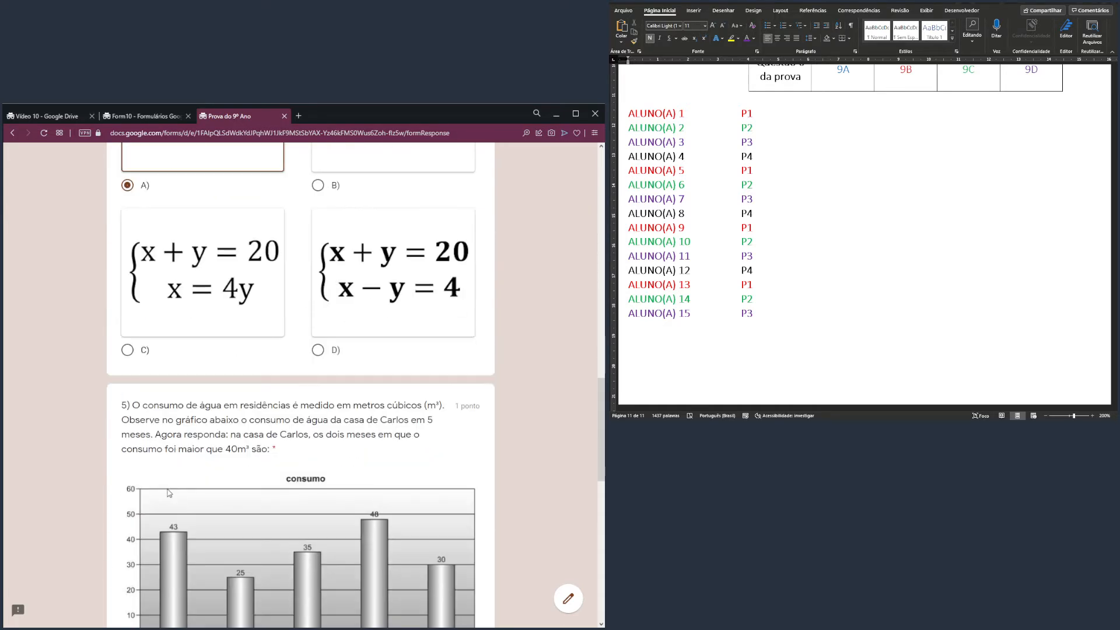
{"action": "scroll", "coordinate": [169, 493], "scroll_direction": "down", "scroll_amount": 5}
{"action": "left_click_drag", "start_coordinate": [157, 448], "coordinate": [141, 448]}
{"action": "scroll", "coordinate": [164, 452], "scroll_direction": "down", "scroll_amount": 3}
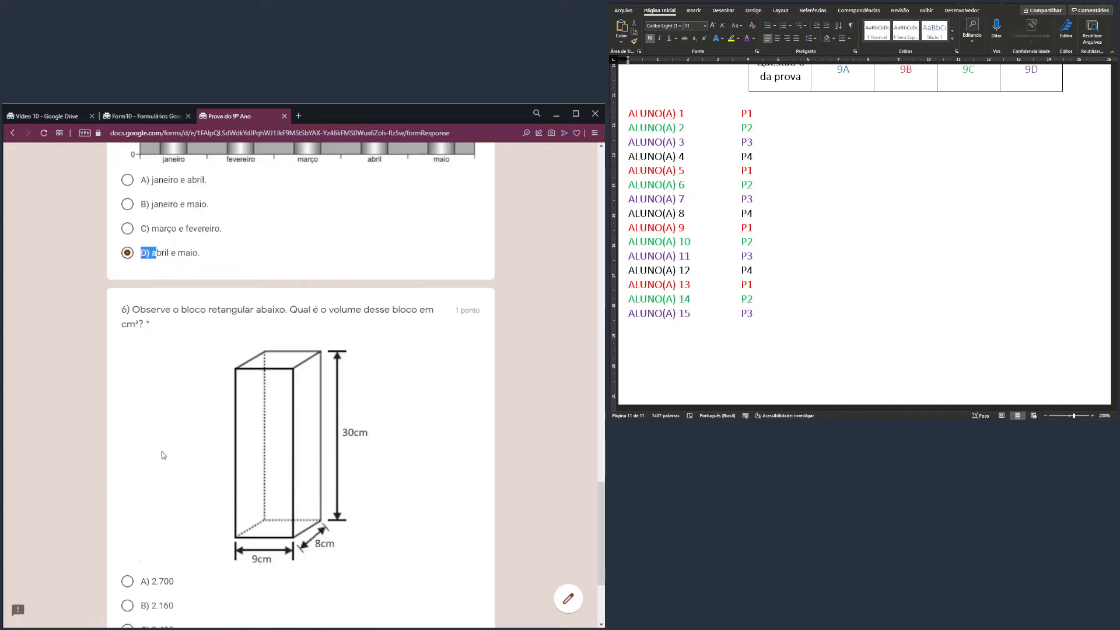
{"action": "scroll", "coordinate": [164, 455], "scroll_direction": "down", "scroll_amount": 3}
{"action": "left_click", "coordinate": [153, 468]}
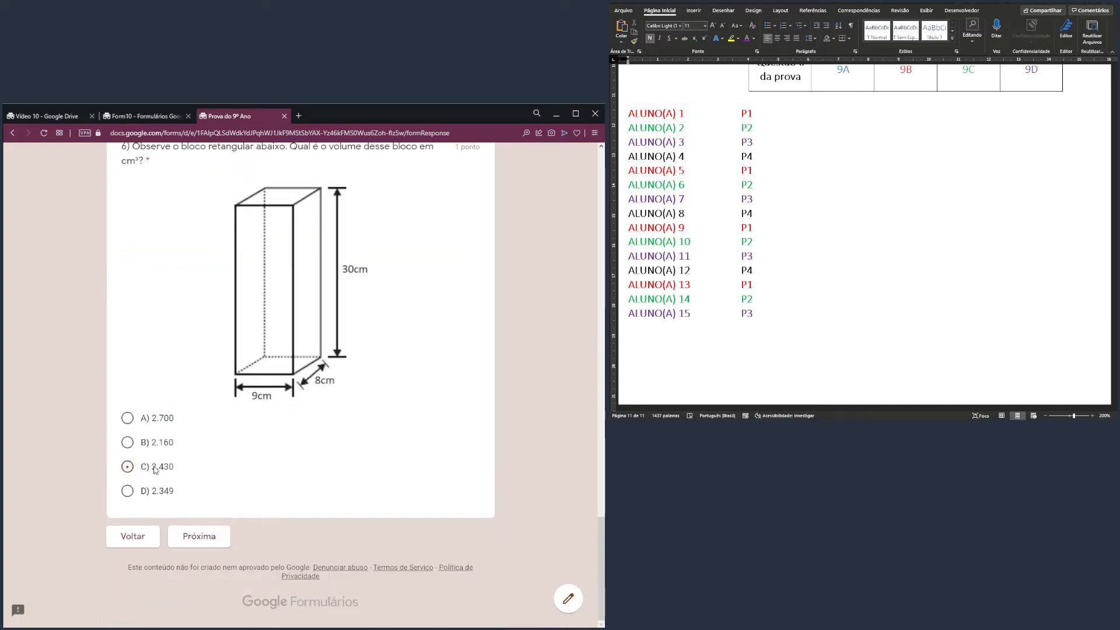
- Advance to the next quiz page, then close the quiz response page
{"action": "left_click", "coordinate": [200, 542]}
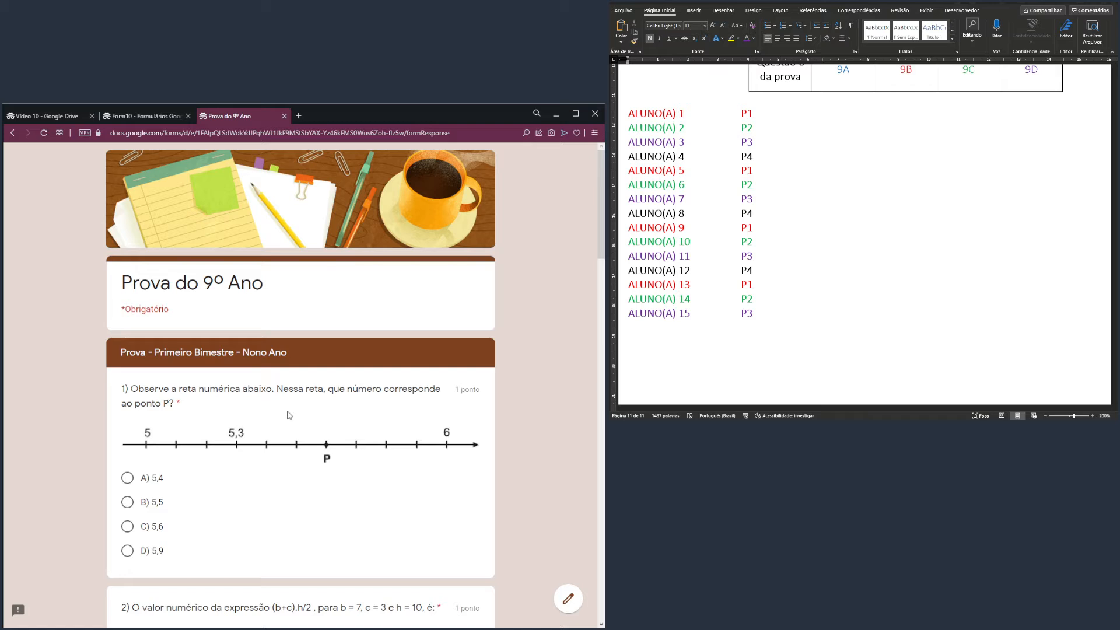
{"action": "scroll", "coordinate": [341, 447], "scroll_direction": "down", "scroll_amount": 3}
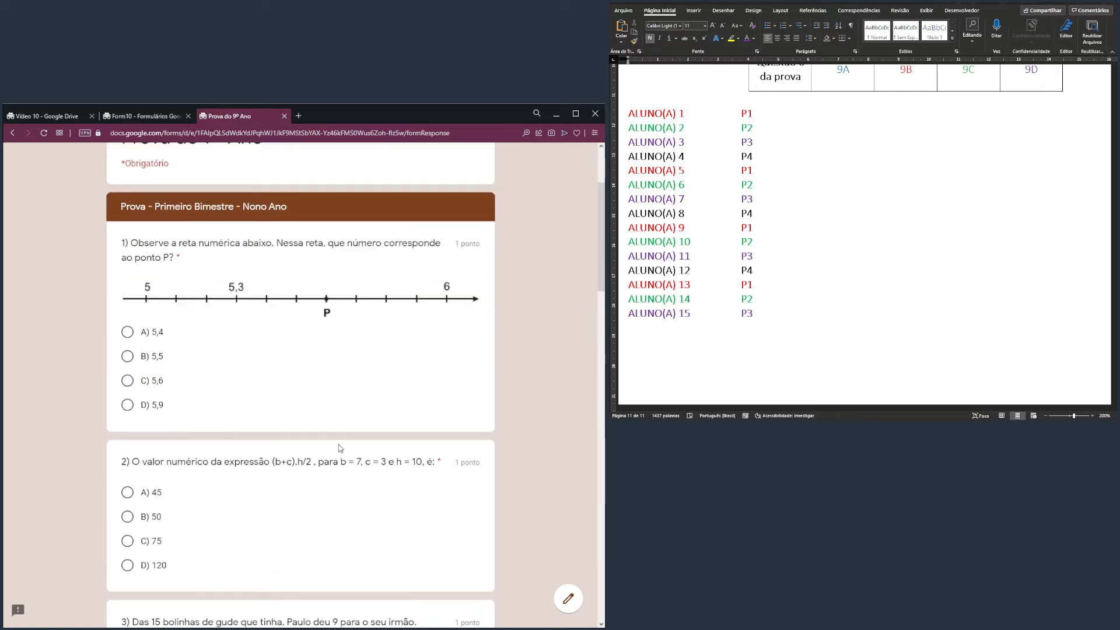
{"action": "scroll", "coordinate": [350, 448], "scroll_direction": "up", "scroll_amount": 1}
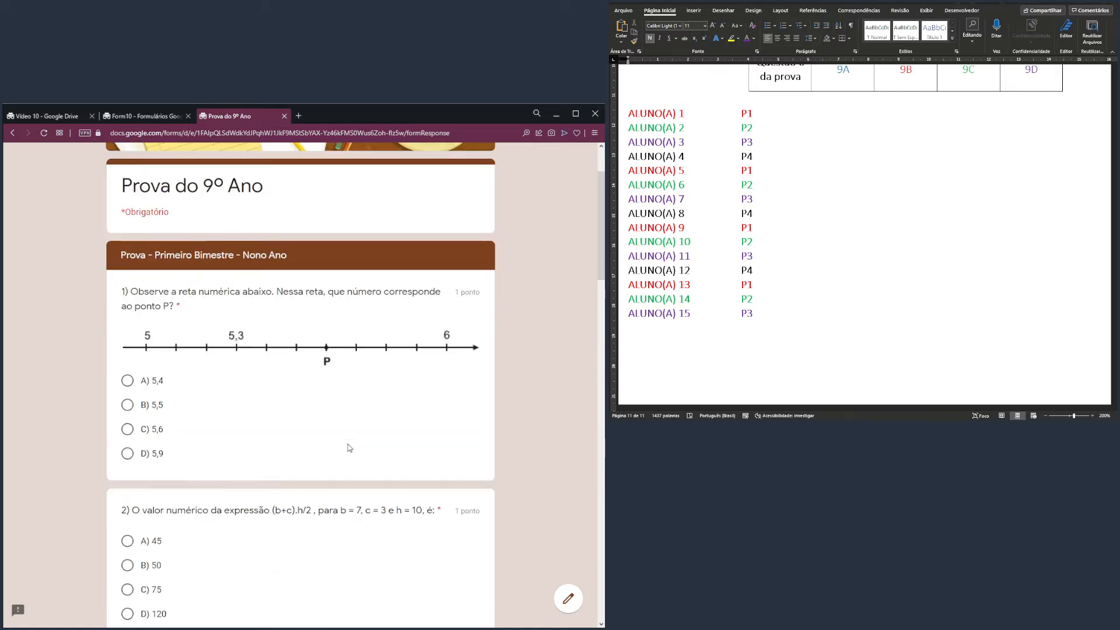
{"action": "scroll", "coordinate": [282, 184], "scroll_direction": "up", "scroll_amount": 1}
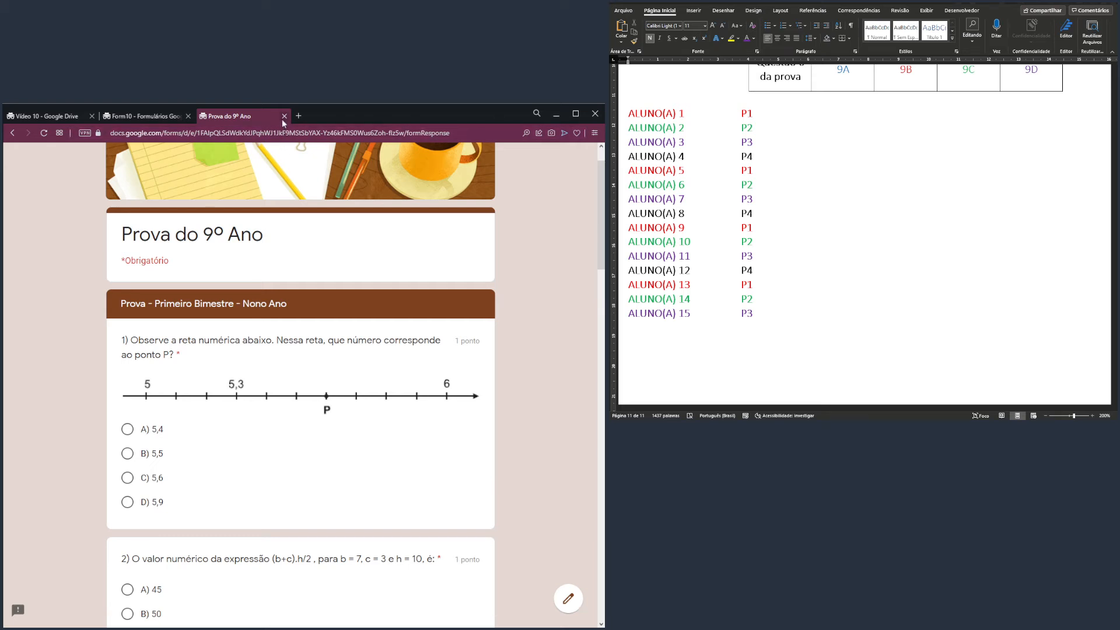
{"action": "left_click", "coordinate": [284, 116]}
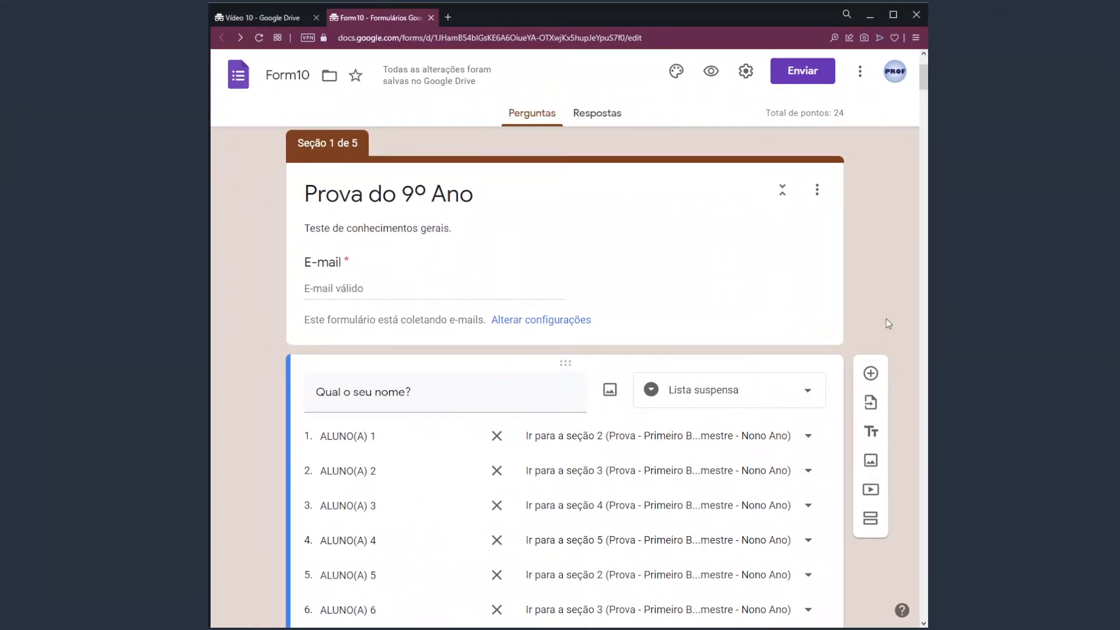
{"action": "scroll", "coordinate": [885, 320], "scroll_direction": "down", "scroll_amount": 10}
{"action": "scroll", "coordinate": [883, 387], "scroll_direction": "down", "scroll_amount": 7}
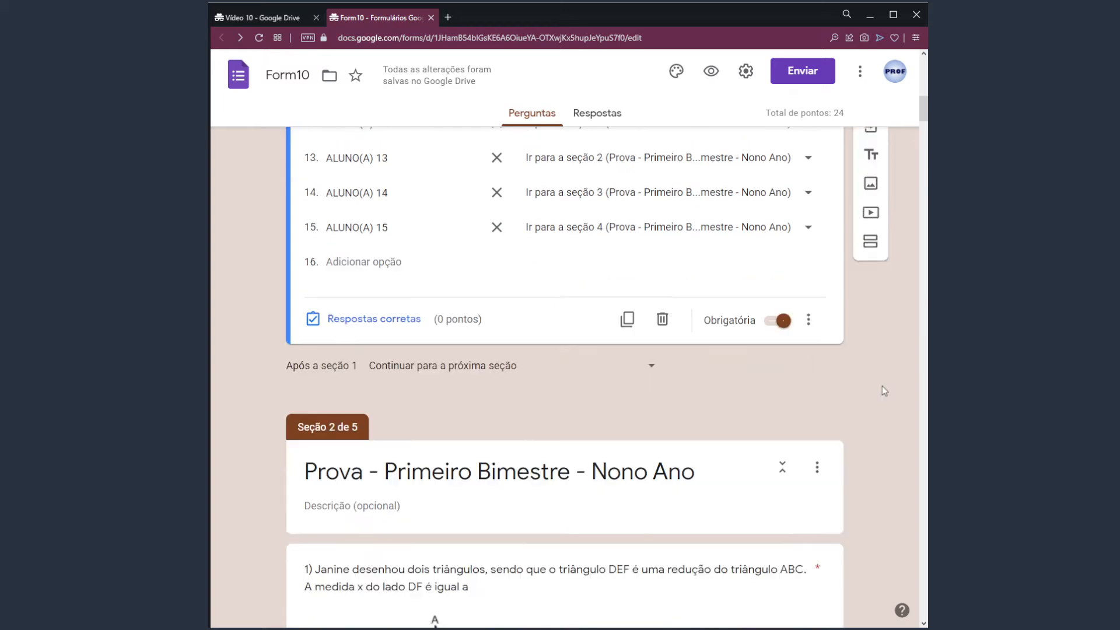
{"action": "scroll", "coordinate": [873, 414], "scroll_direction": "down", "scroll_amount": 1}
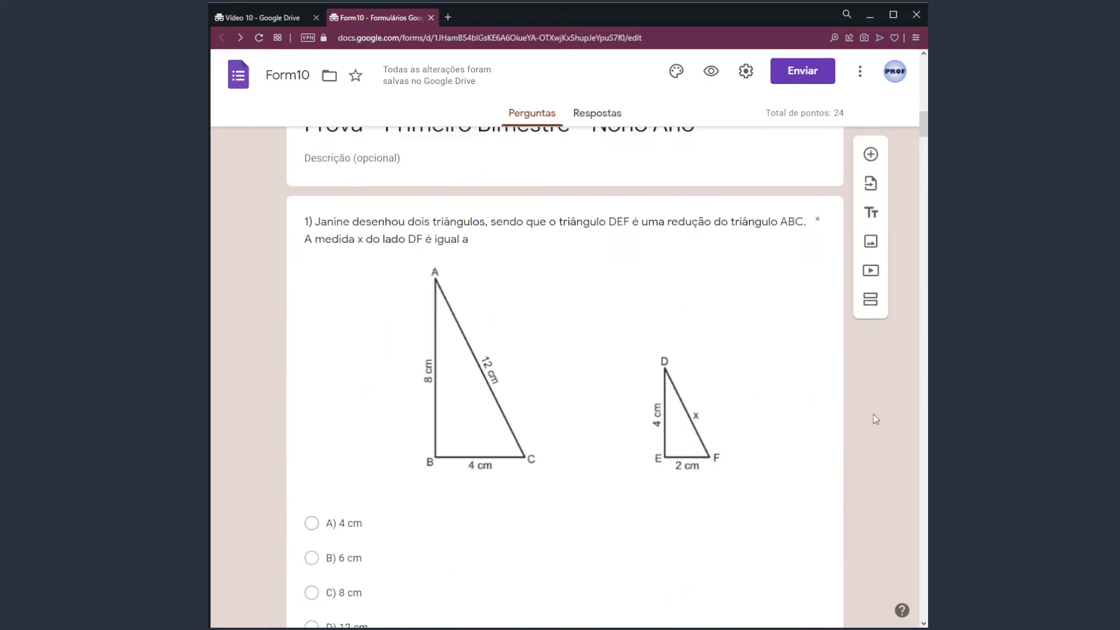
{"action": "scroll", "coordinate": [873, 415], "scroll_direction": "up", "scroll_amount": 1}
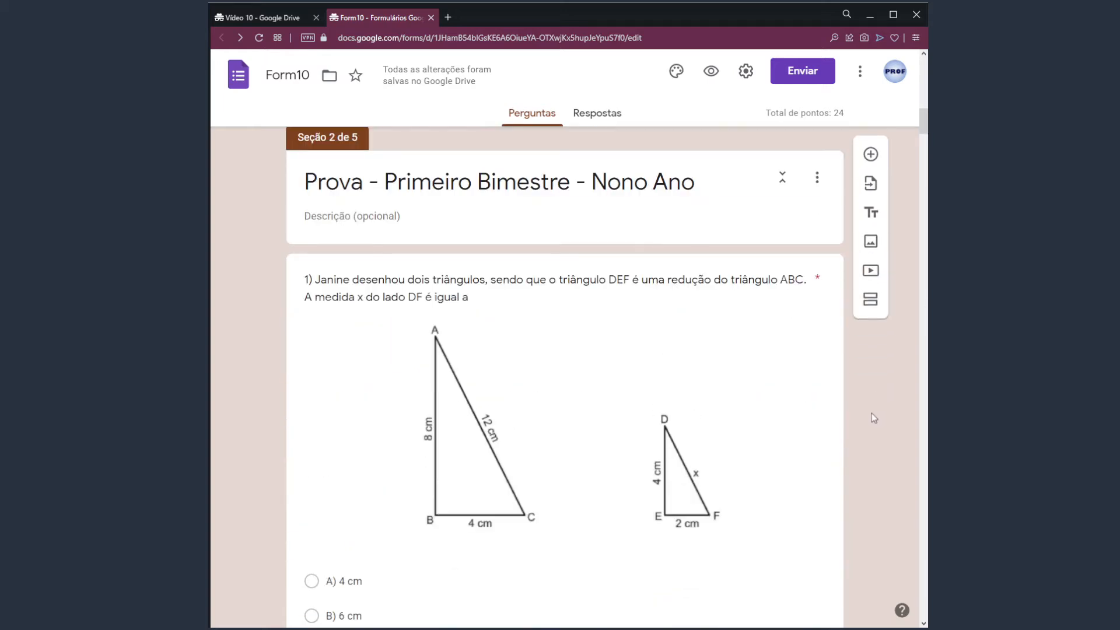
{"action": "scroll", "coordinate": [868, 423], "scroll_direction": "down", "scroll_amount": 3}
{"action": "scroll", "coordinate": [868, 423], "scroll_direction": "up", "scroll_amount": 5}
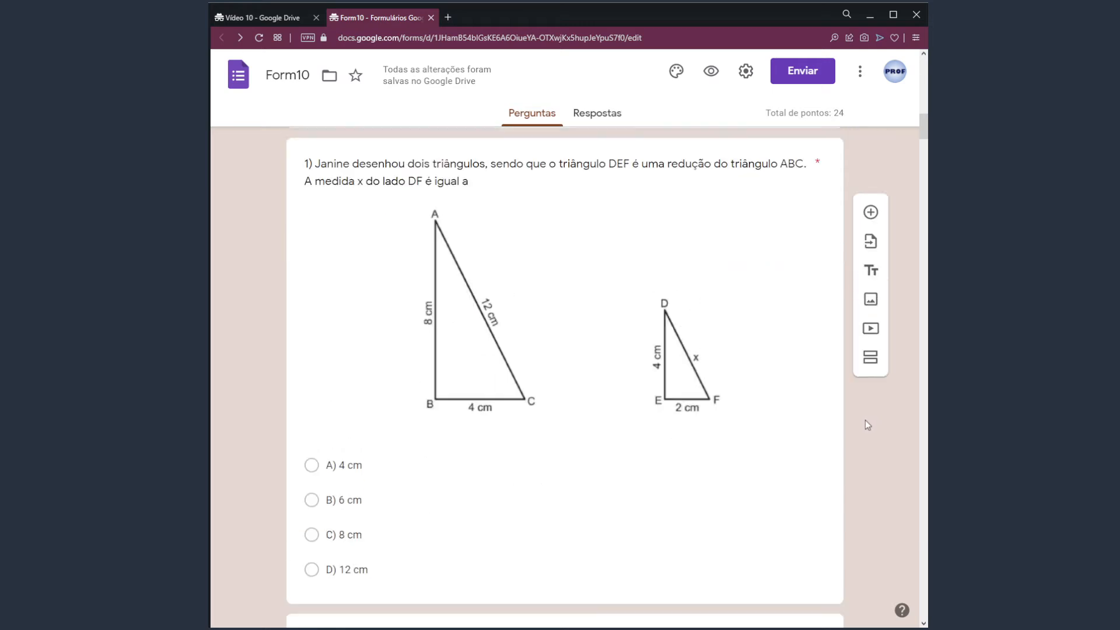
{"action": "left_click_drag", "start_coordinate": [304, 256], "coordinate": [362, 260]}
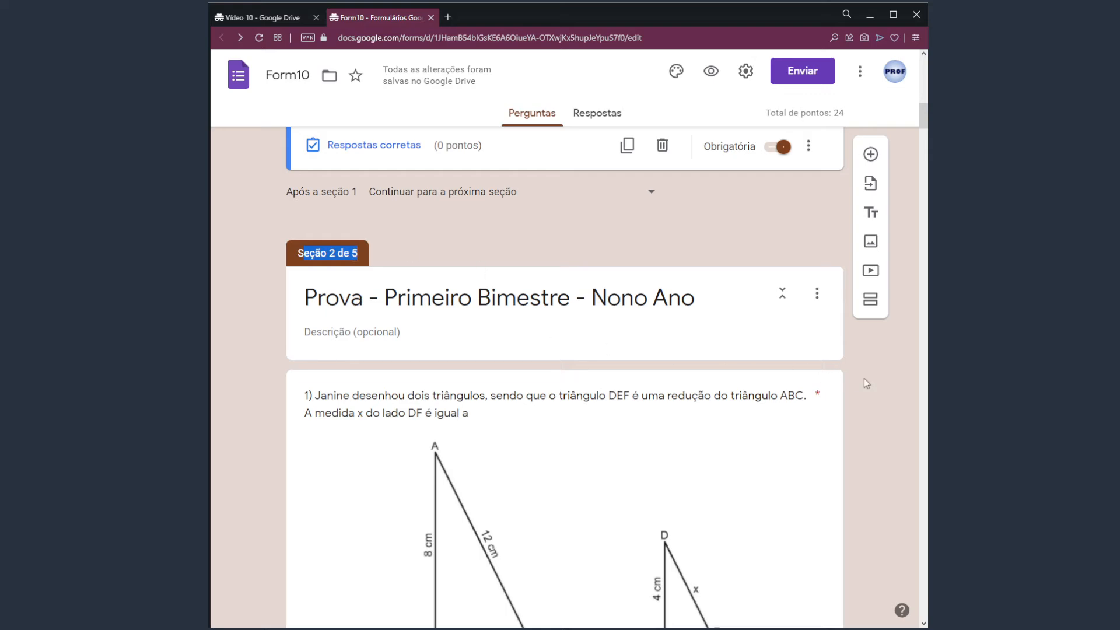
{"action": "scroll", "coordinate": [864, 378], "scroll_direction": "up", "scroll_amount": 14}
{"action": "scroll", "coordinate": [721, 330], "scroll_direction": "up", "scroll_amount": 4}
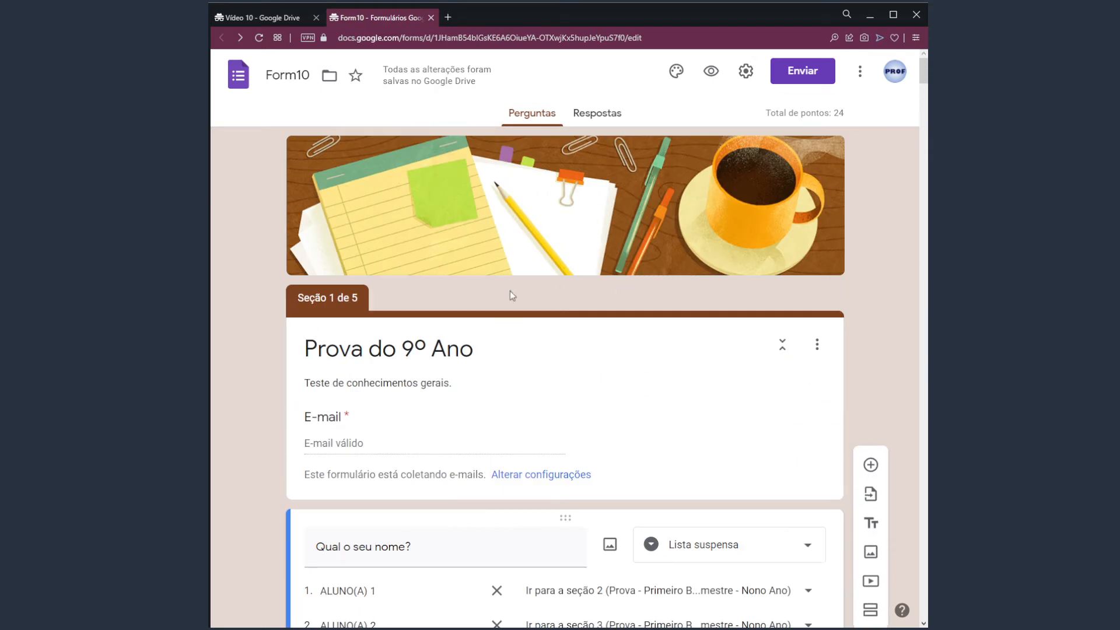
{"action": "scroll", "coordinate": [531, 386], "scroll_direction": "down", "scroll_amount": 7}
{"action": "scroll", "coordinate": [531, 386], "scroll_direction": "down", "scroll_amount": 17}
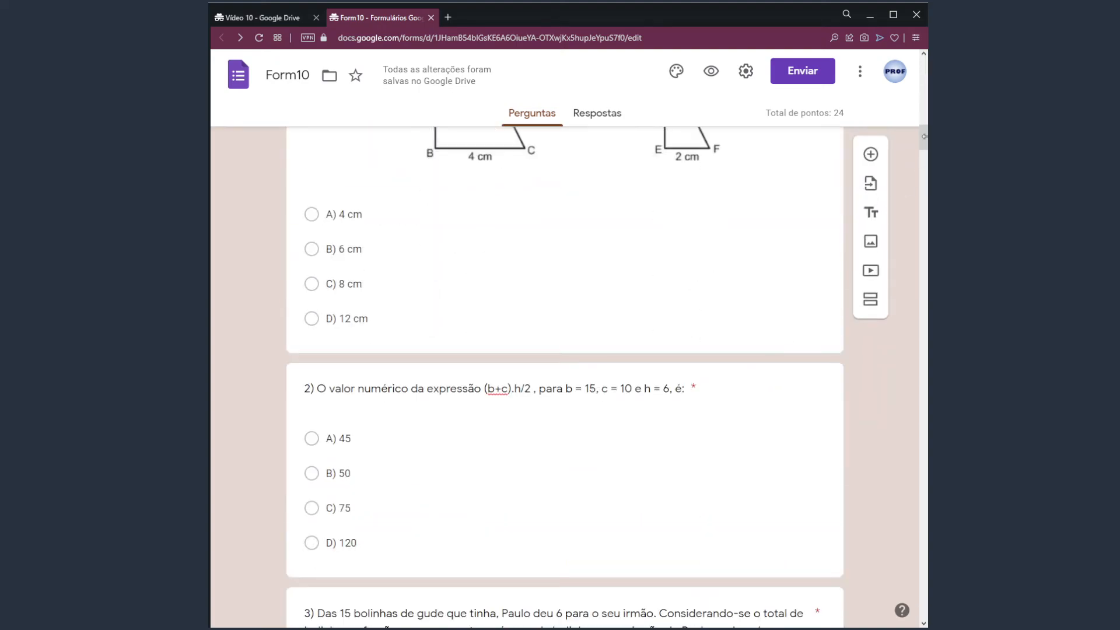
{"action": "left_click_drag", "start_coordinate": [923, 138], "coordinate": [923, 234]}
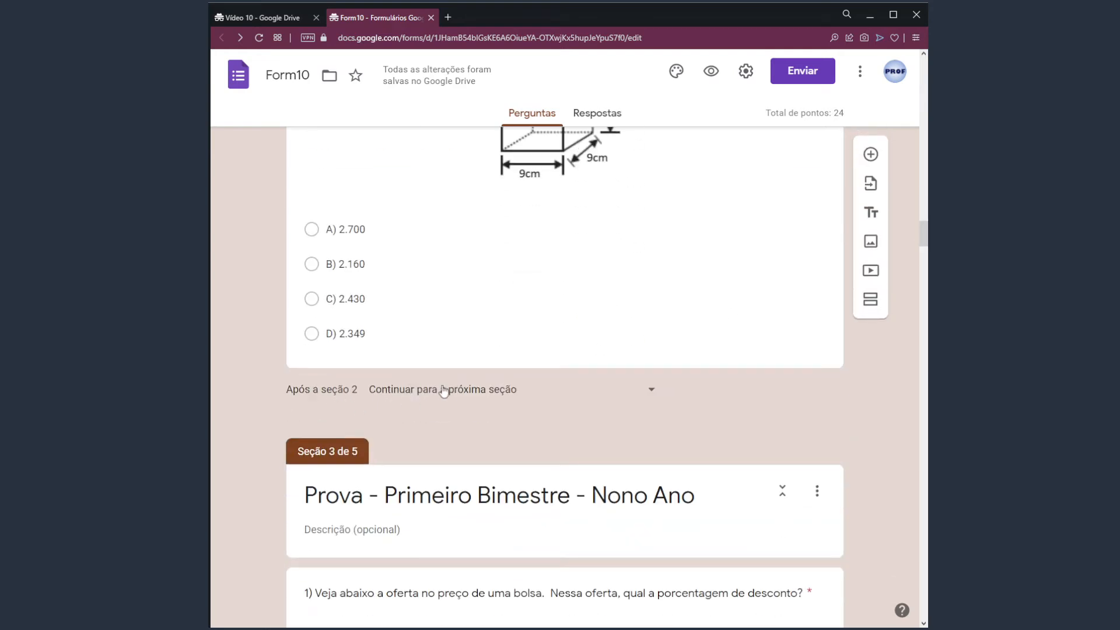
- Set 'Após a seção 2' to 'Enviar formulário' so section 2 submits the form
{"action": "left_click", "coordinate": [456, 392]}
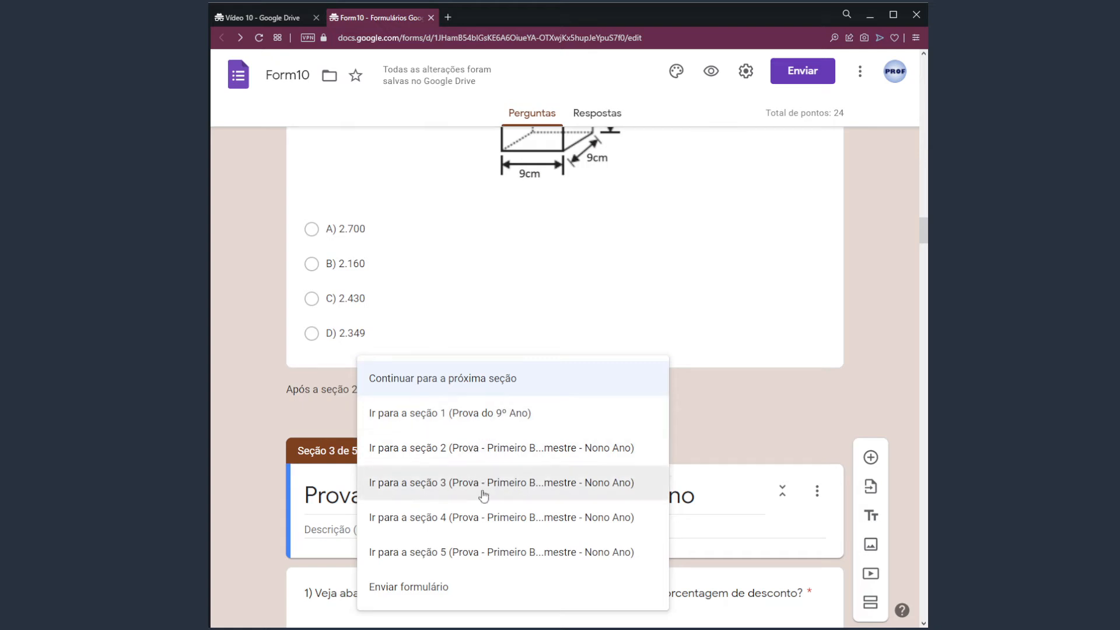
{"action": "left_click", "coordinate": [467, 589]}
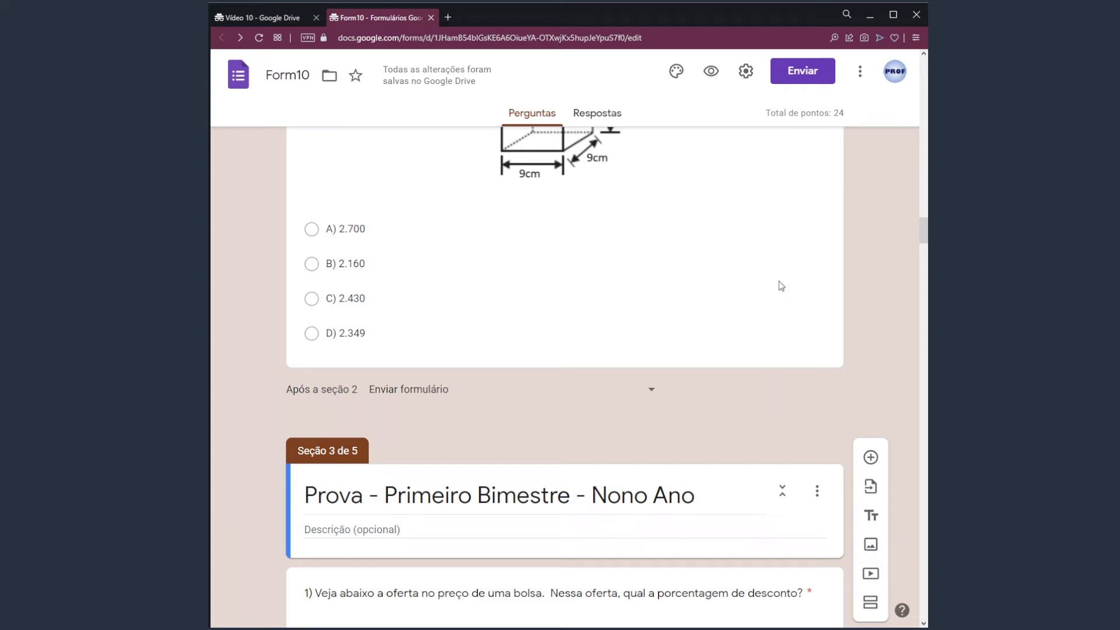
{"action": "scroll", "coordinate": [835, 359], "scroll_direction": "down", "scroll_amount": 1}
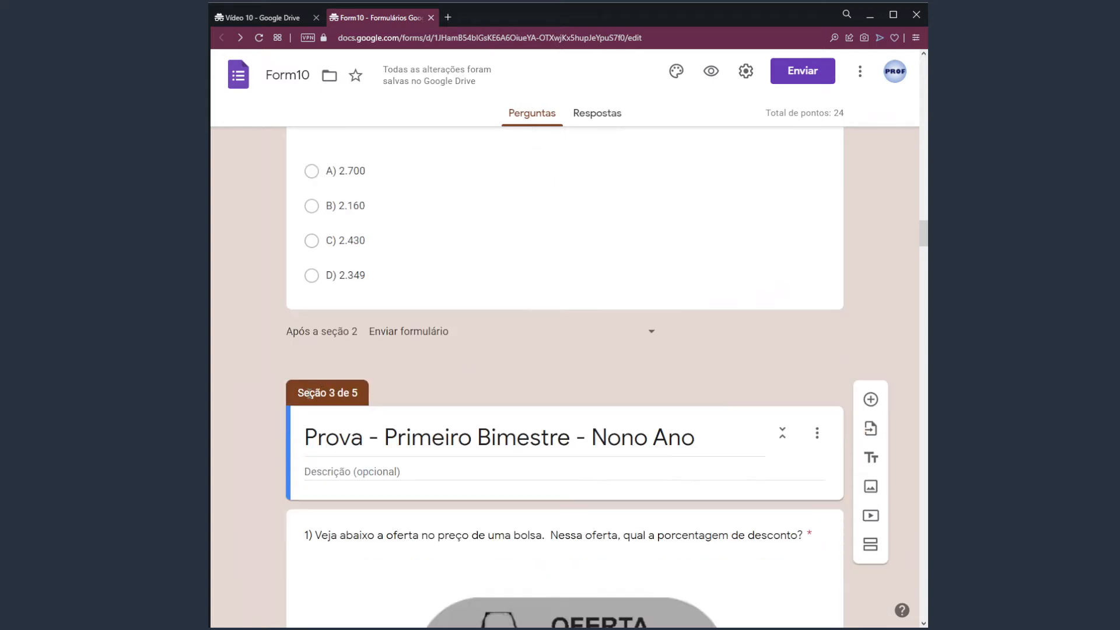
{"action": "left_click_drag", "start_coordinate": [304, 393], "coordinate": [359, 395]}
{"action": "left_click_drag", "start_coordinate": [923, 228], "coordinate": [922, 362]}
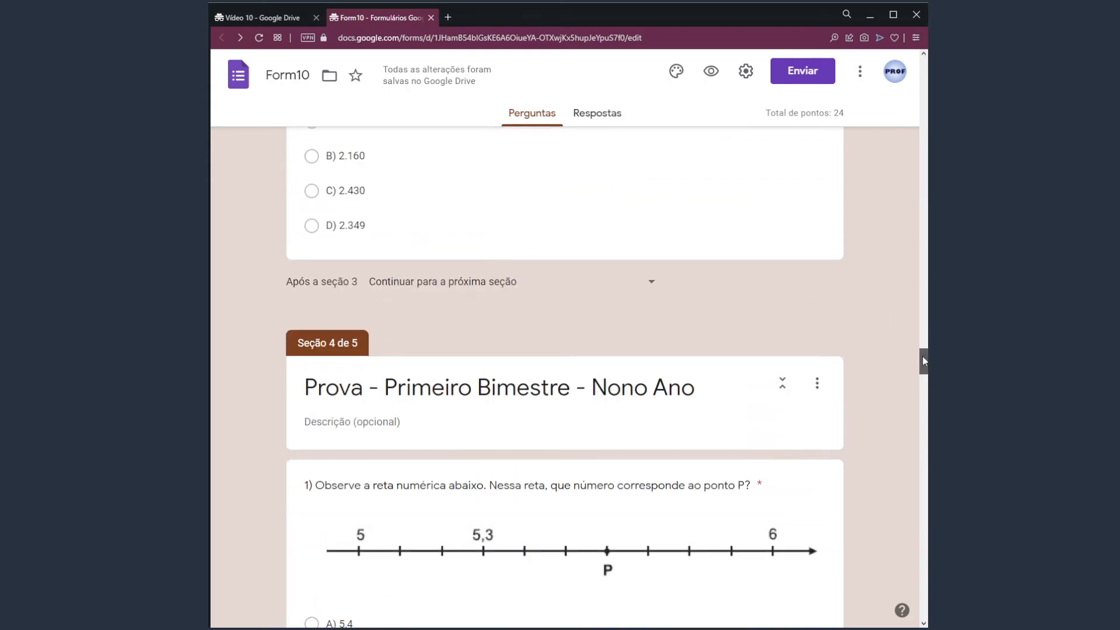
- Set sections 3 and 4 to 'Enviar formulário' when finished as well
{"action": "left_click", "coordinate": [416, 283]}
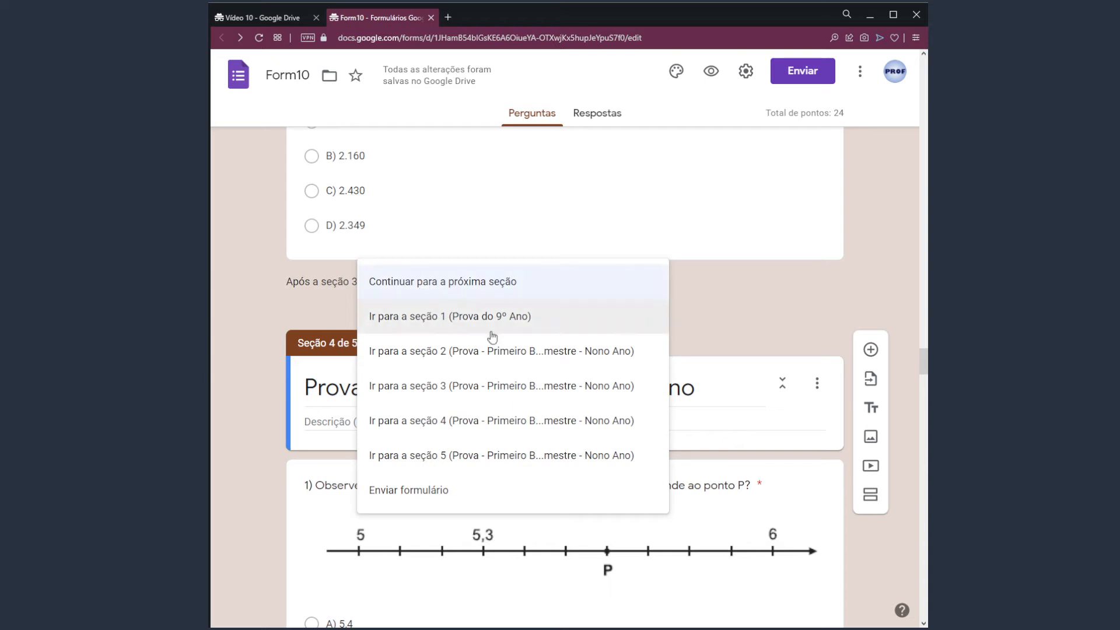
{"action": "left_click", "coordinate": [478, 493]}
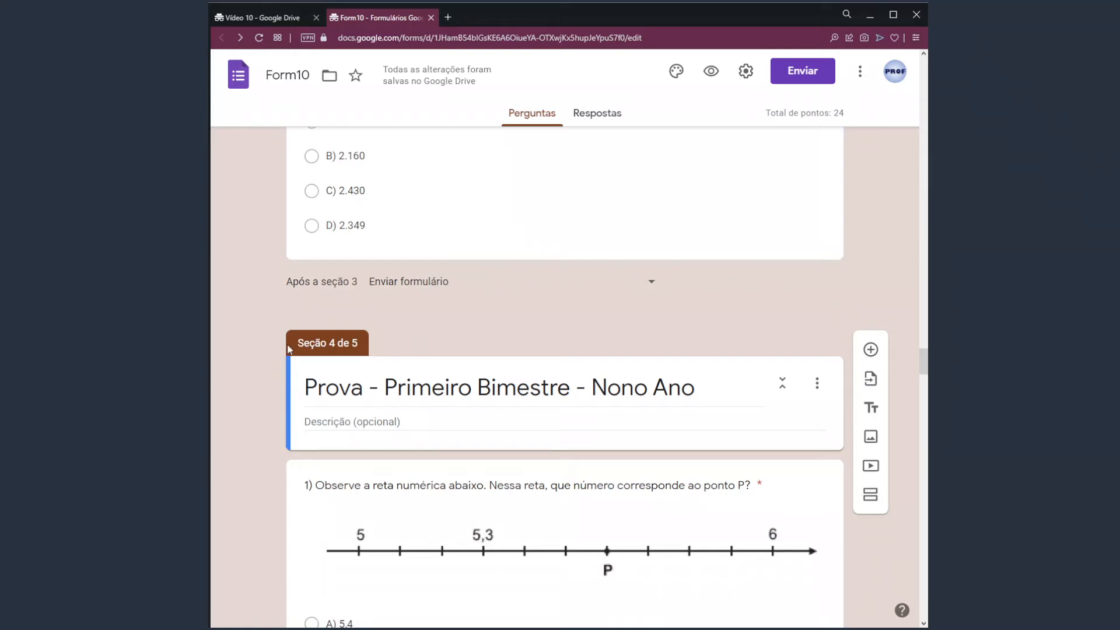
{"action": "left_click_drag", "start_coordinate": [288, 349], "coordinate": [342, 343]}
{"action": "left_click_drag", "start_coordinate": [924, 361], "coordinate": [868, 470]}
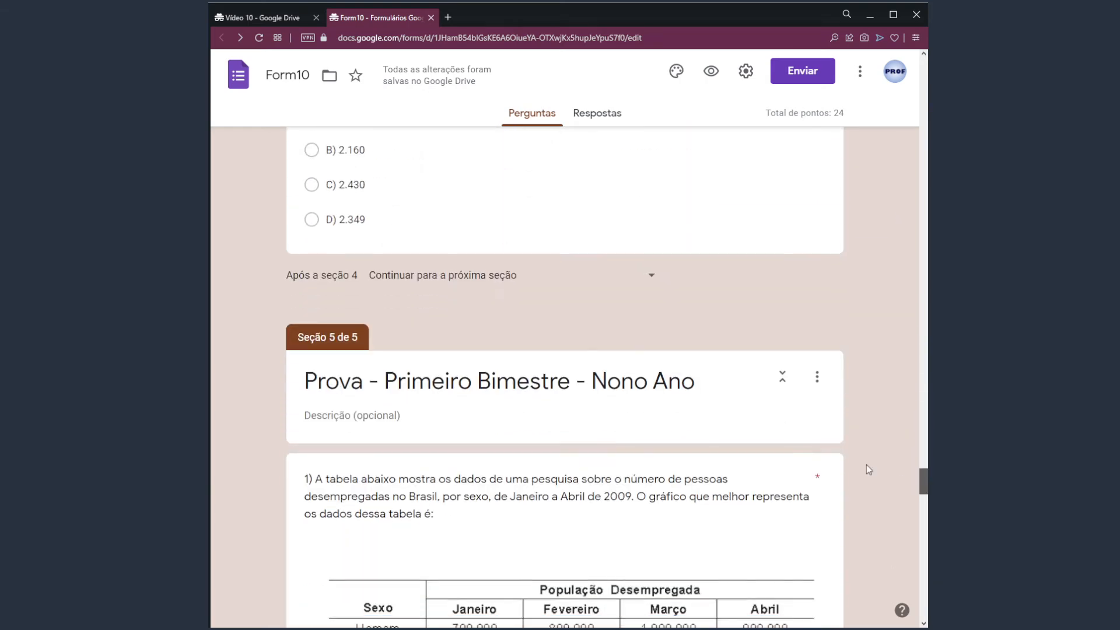
{"action": "left_click", "coordinate": [475, 276]}
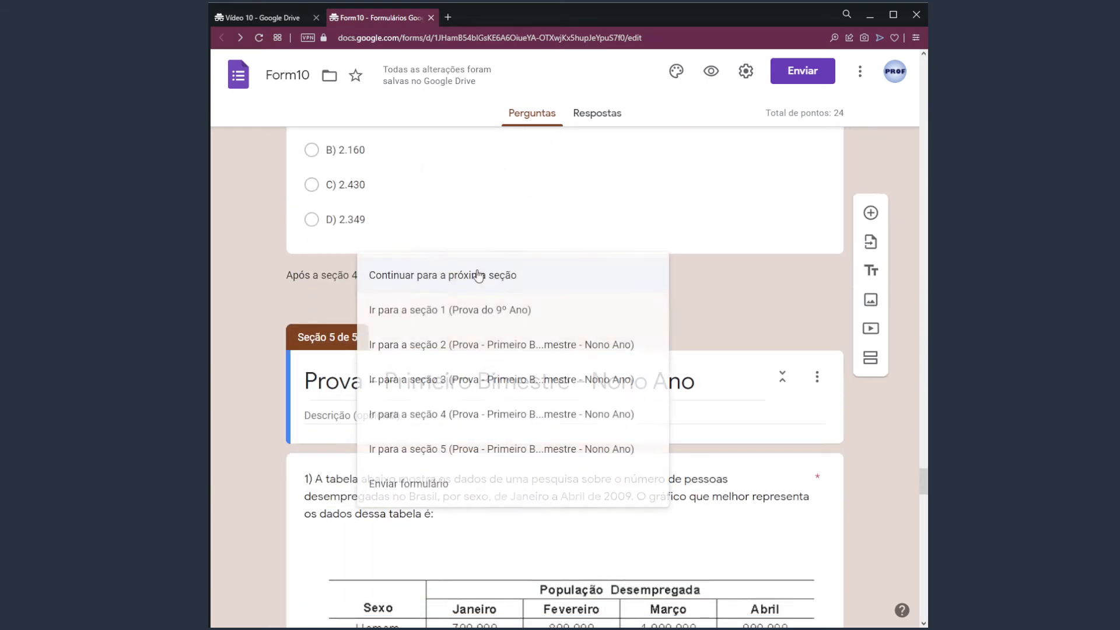
{"action": "left_click", "coordinate": [472, 490]}
{"action": "scroll", "coordinate": [923, 480], "scroll_direction": "down", "scroll_amount": 3}
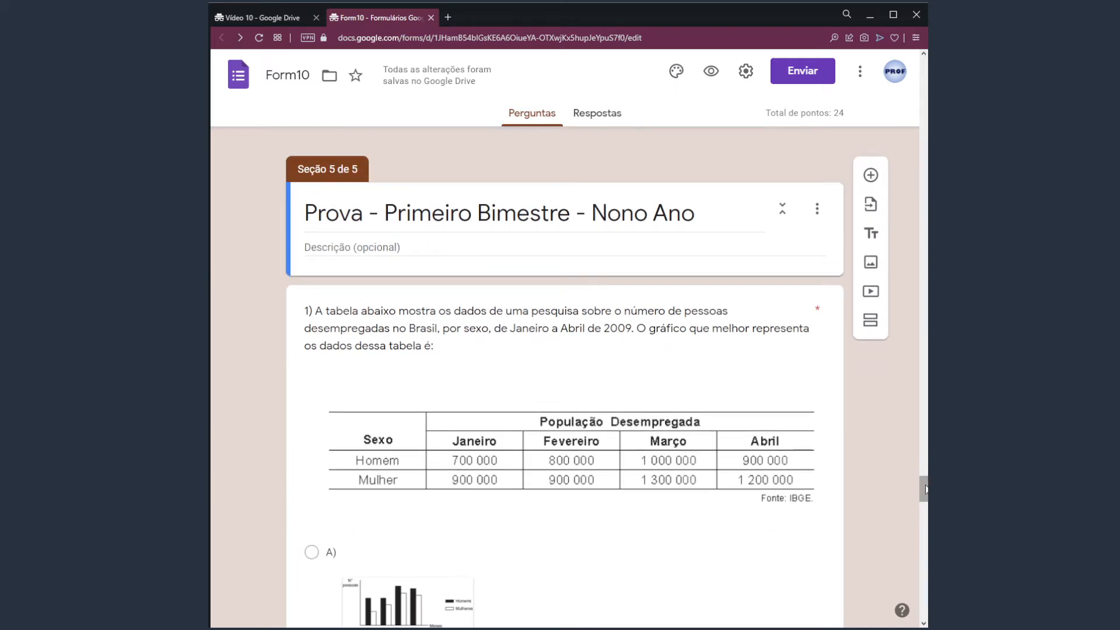
{"action": "left_click_drag", "start_coordinate": [924, 493], "coordinate": [920, 610]}
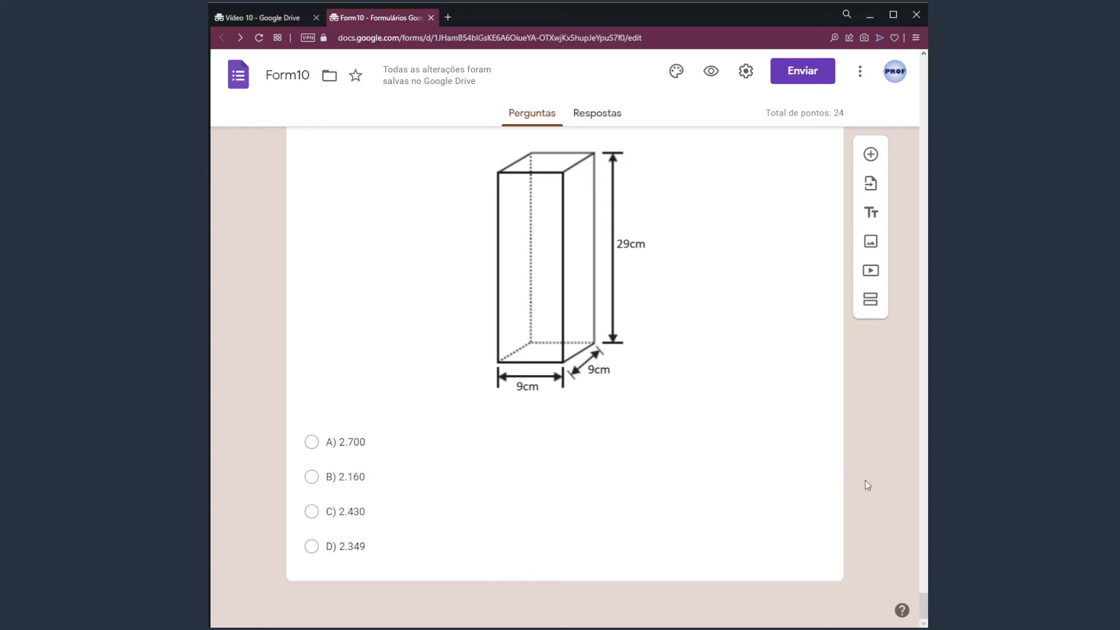
{"action": "left_click_drag", "start_coordinate": [924, 605], "coordinate": [923, 58]}
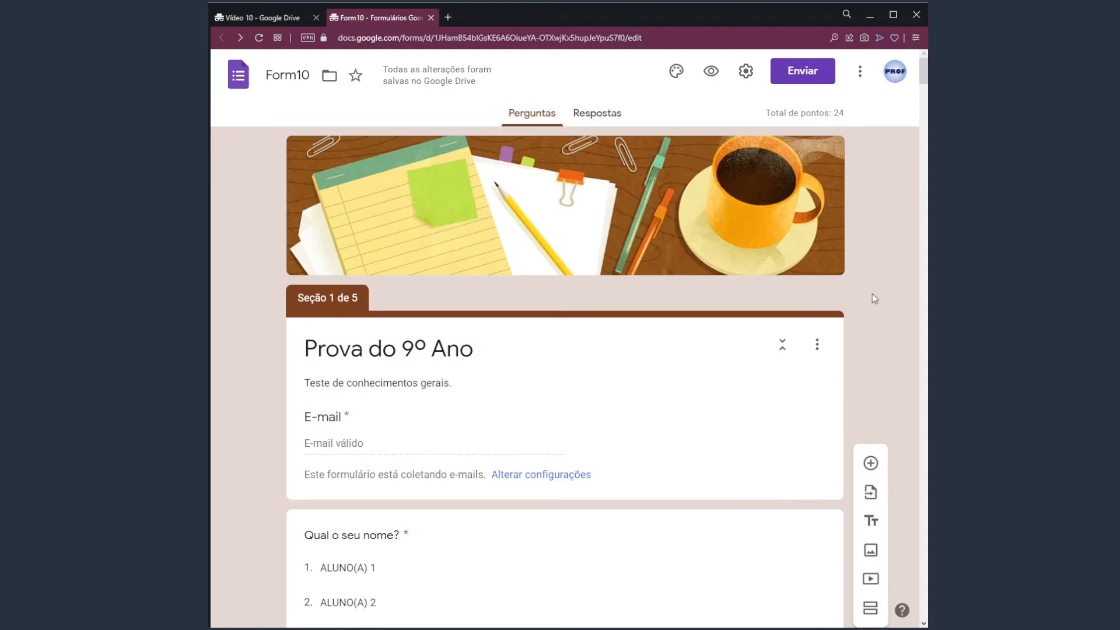
- Preview 'Prova do 9º Ano' as a respondent, reopening the preview a second time
{"action": "left_click", "coordinate": [711, 71]}
{"action": "left_click", "coordinate": [408, 17]}
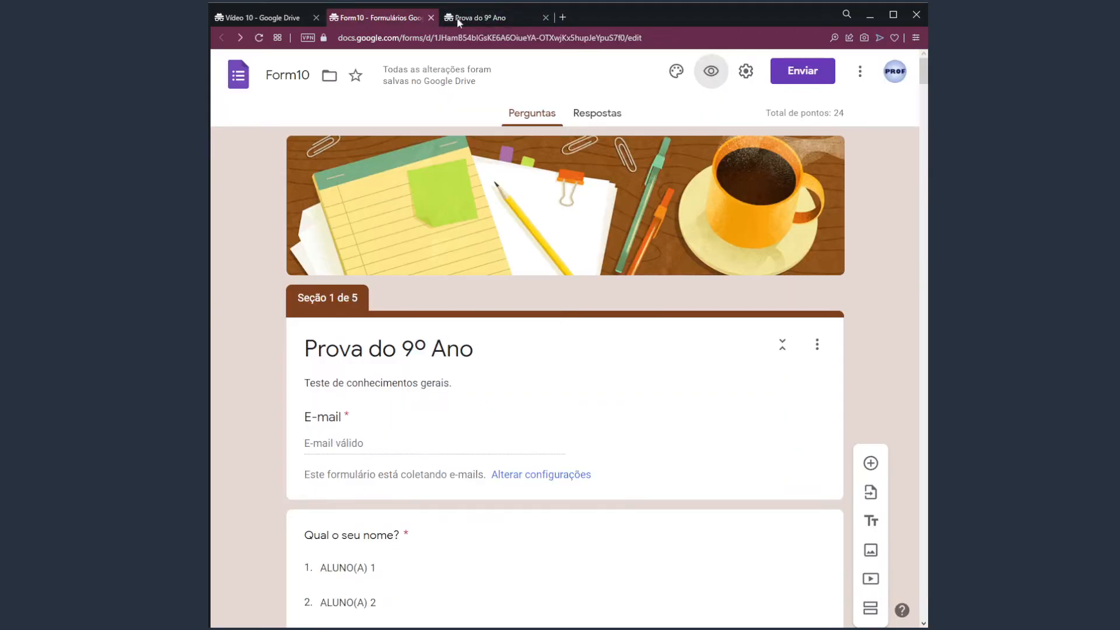
{"action": "left_click", "coordinate": [712, 68]}
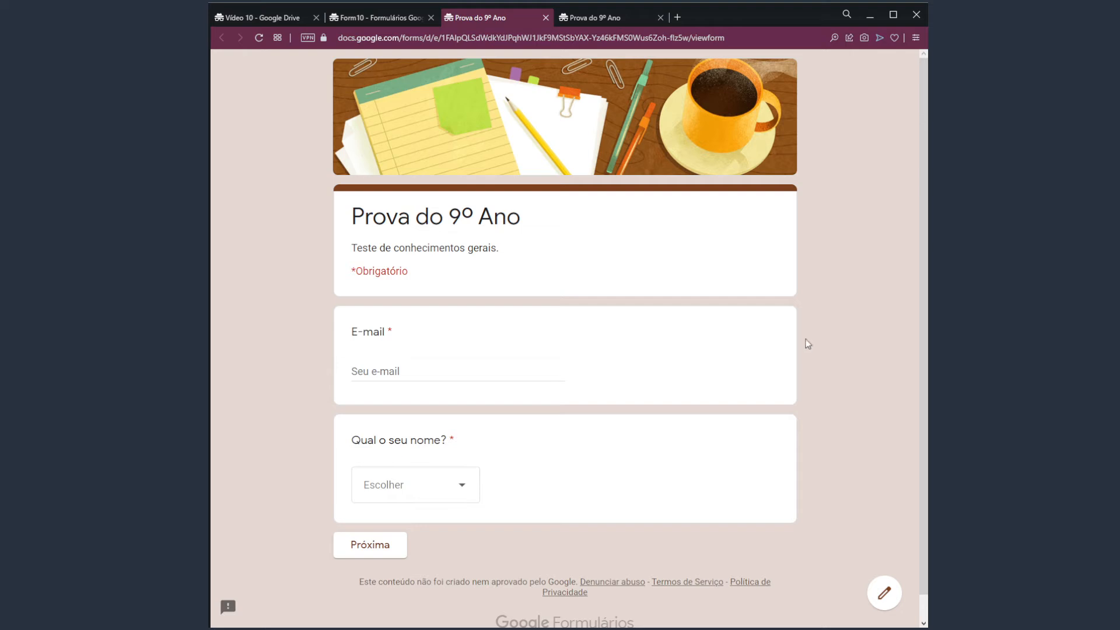
- Enter a test student e-mail address and choose ALUNO(A) 1 as the name
{"action": "left_click", "coordinate": [450, 375]}
{"action": "type", "text": "ALUNOA"}
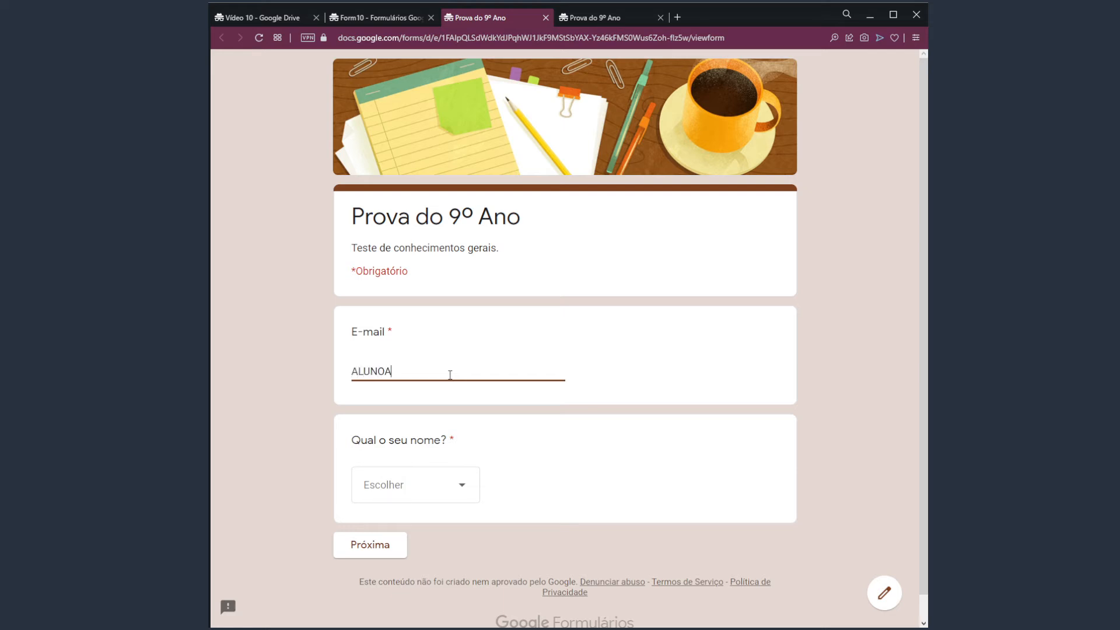
{"action": "type", "text": "@"}
{"action": "type", "text": "ESCOLA.COM"}
{"action": "type", "text": "1"}
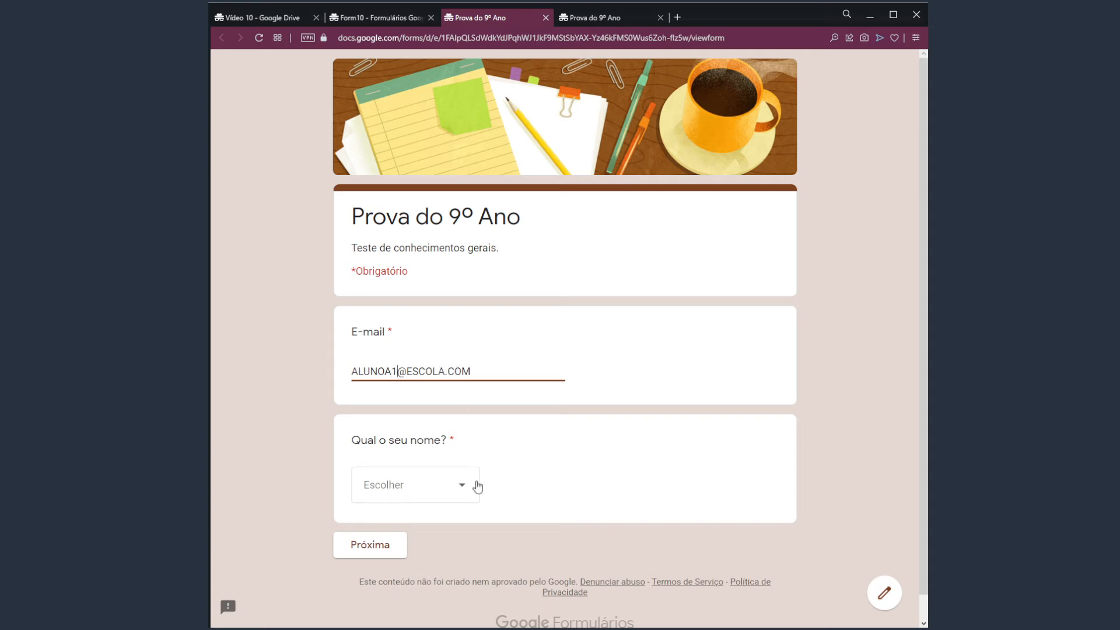
{"action": "left_click", "coordinate": [463, 495]}
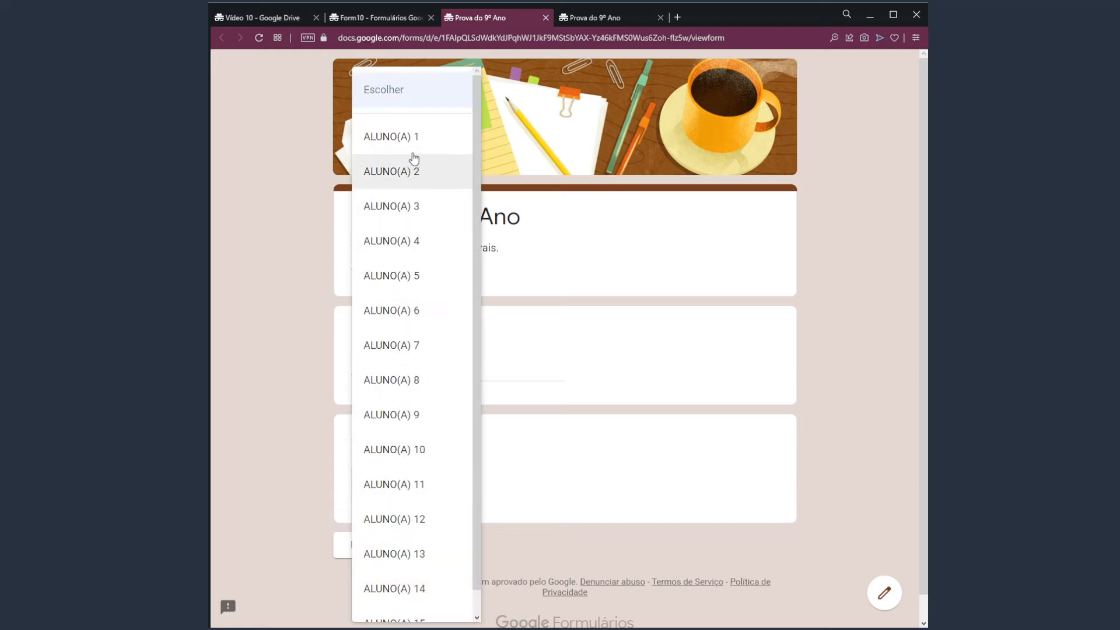
{"action": "left_click", "coordinate": [430, 143]}
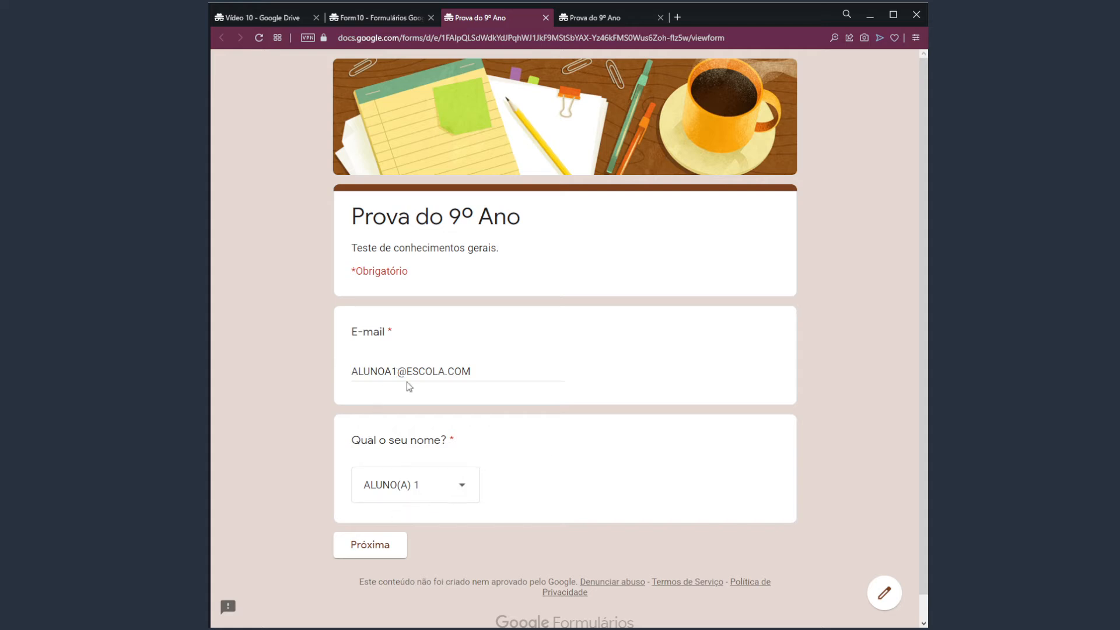
- Continue to section 2's triangle question, then switch to the other quiz preview
{"action": "left_click_drag", "start_coordinate": [488, 372], "coordinate": [335, 380]}
{"action": "left_click", "coordinate": [389, 374]}
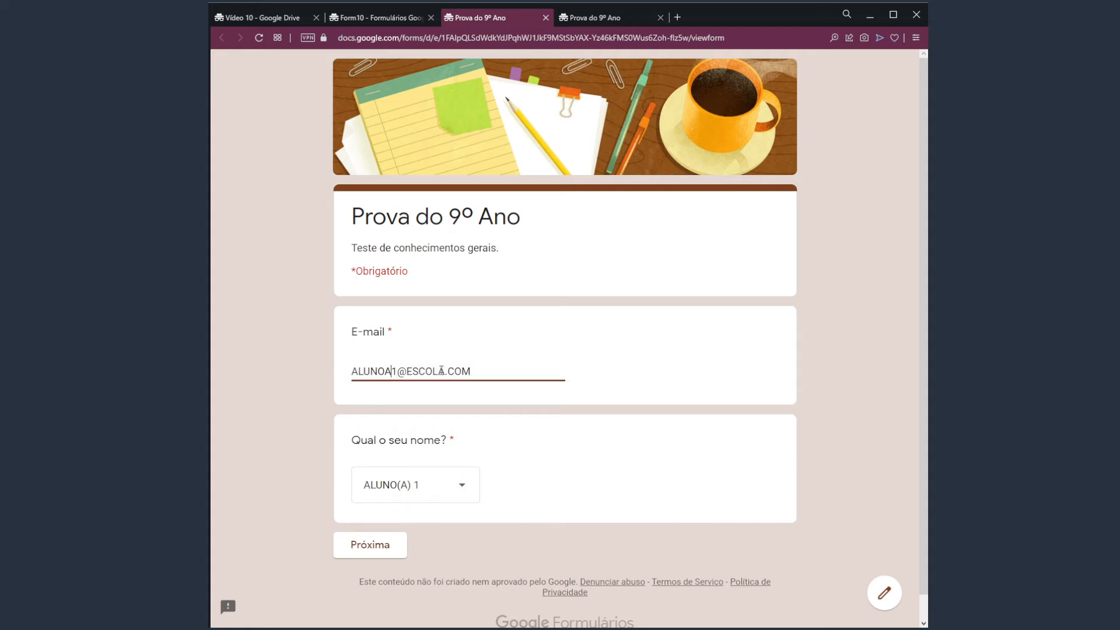
{"action": "left_click_drag", "start_coordinate": [489, 371], "coordinate": [333, 378]}
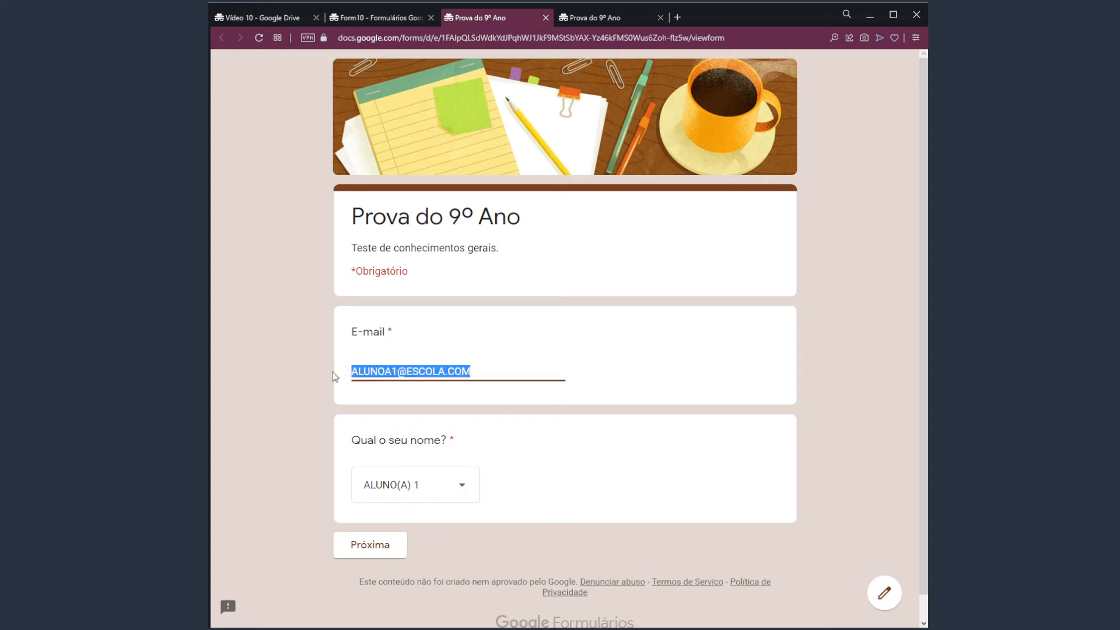
{"action": "left_click", "coordinate": [369, 546]}
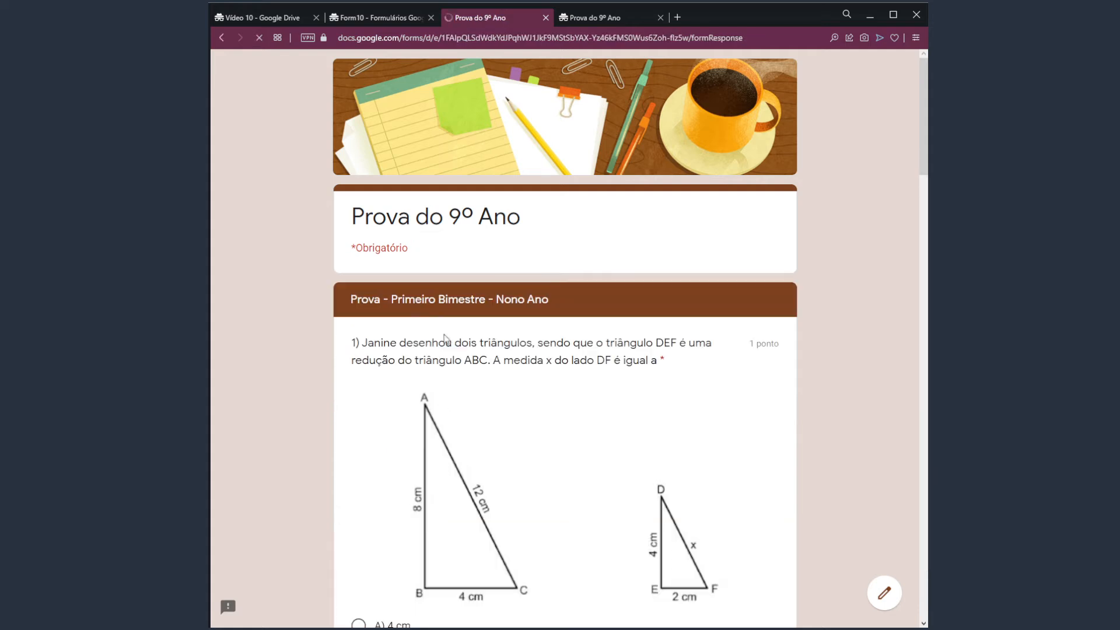
{"action": "left_click_drag", "start_coordinate": [355, 343], "coordinate": [634, 361]}
{"action": "left_click", "coordinate": [626, 359]}
{"action": "left_click", "coordinate": [603, 22]}
- Enter a second test student's e-mail address in uppercase
{"action": "left_click", "coordinate": [388, 368]}
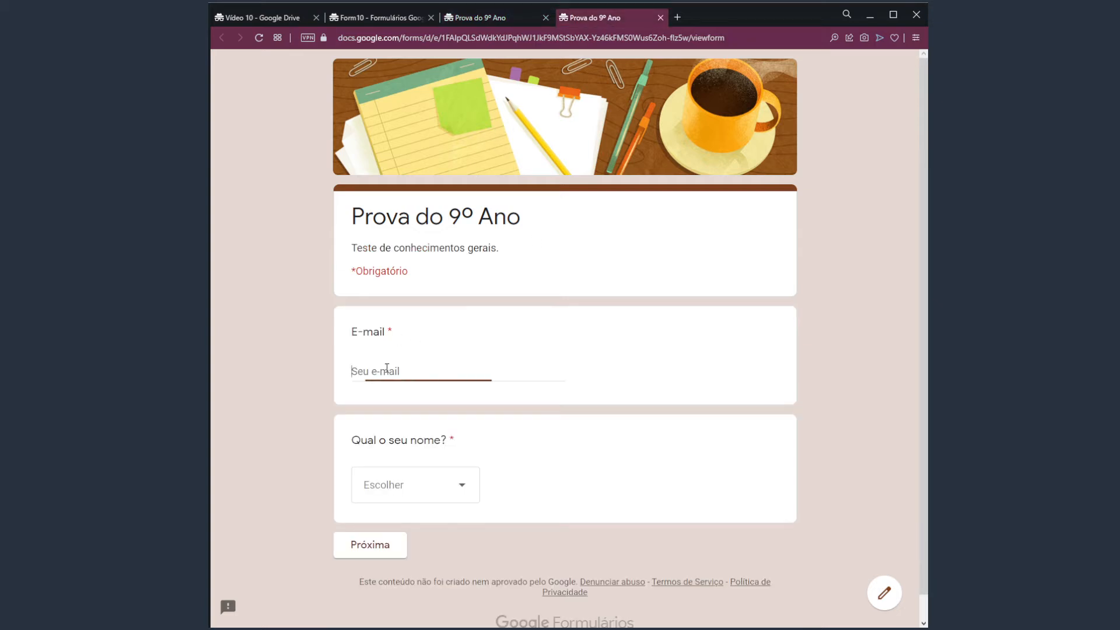
{"action": "type", "text": "alunoa2"}
{"action": "key", "text": "ctrl+a"}
{"action": "type", "text": "ALUNOA2@ESCOLA.COM"}
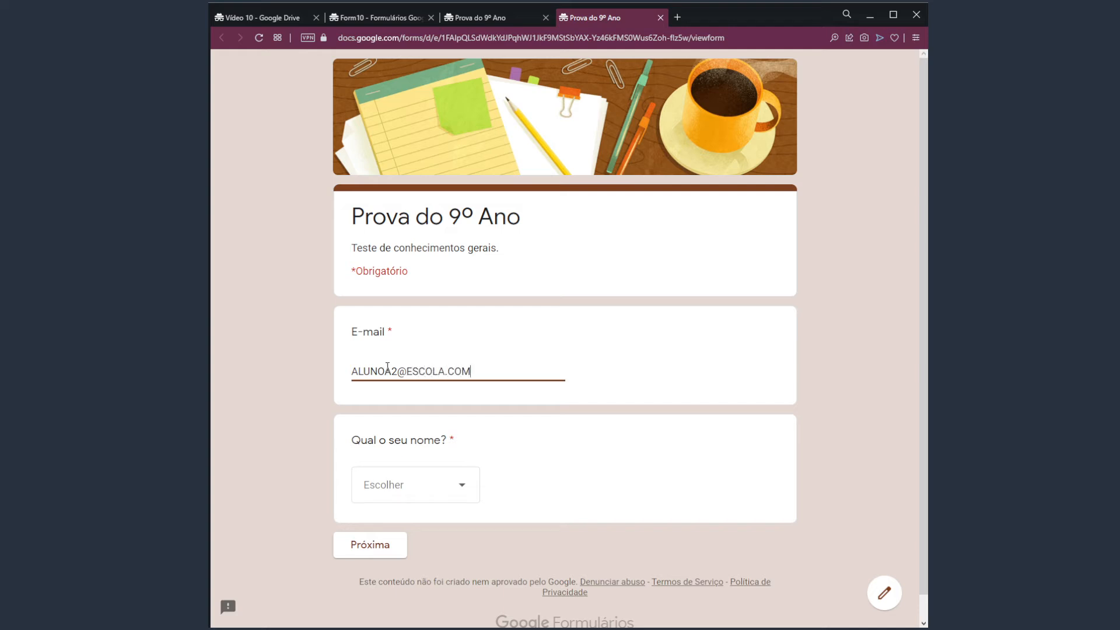
- Choose ALUNO(A) 2, continue to the questions, then return to the triangle-question copy
{"action": "left_click", "coordinate": [473, 485]}
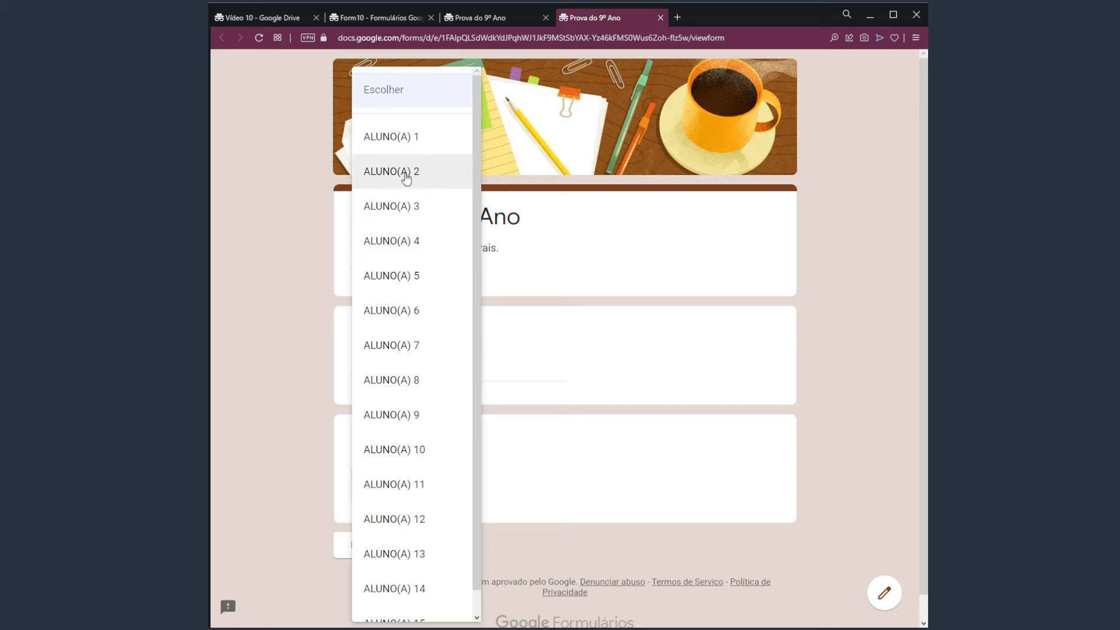
{"action": "left_click", "coordinate": [432, 181]}
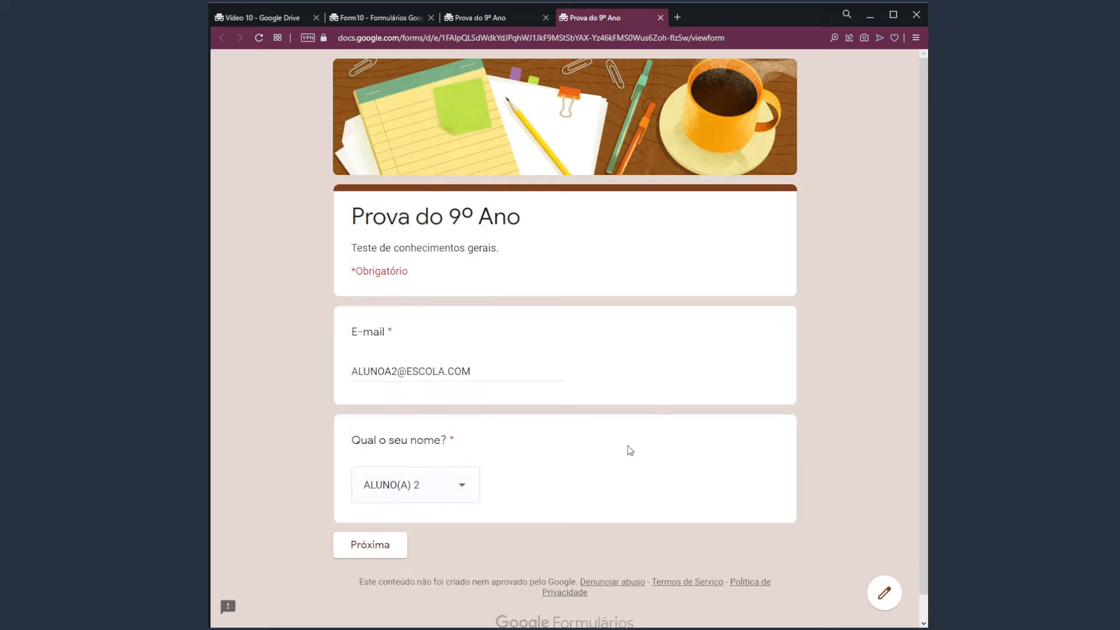
{"action": "left_click", "coordinate": [385, 542]}
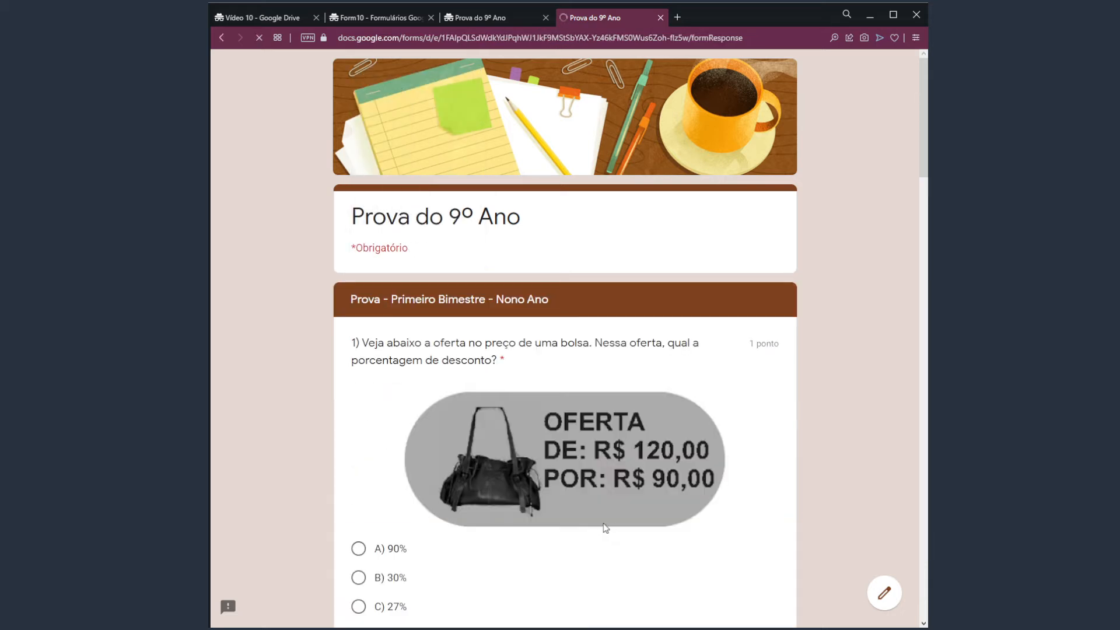
{"action": "left_click", "coordinate": [505, 18]}
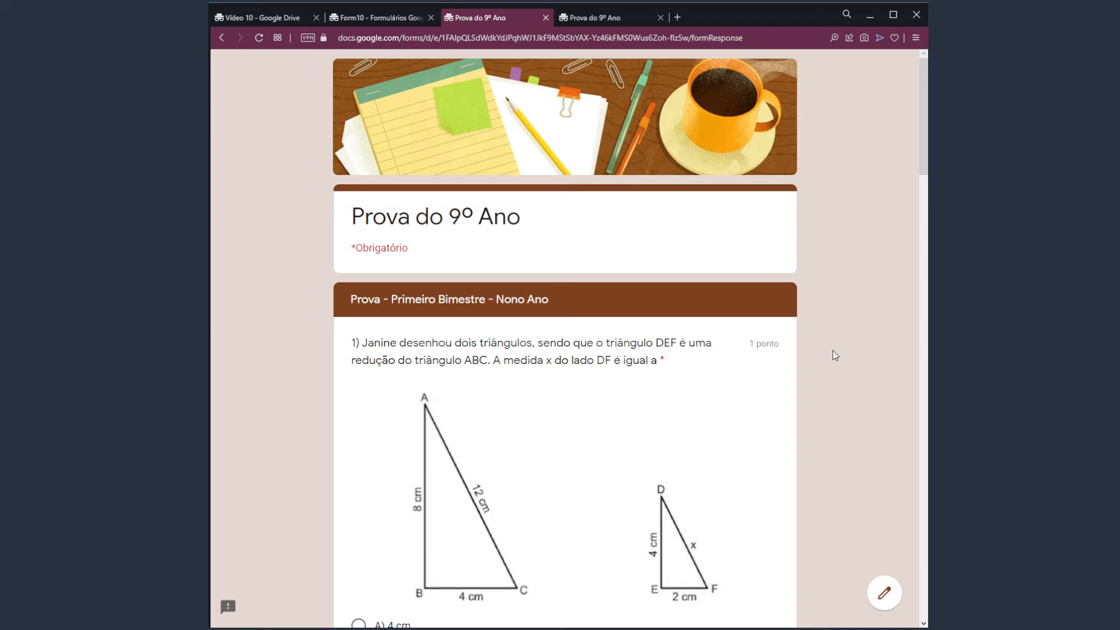
- Answer questions 1–3 with A) 4 cm, B) 50 and A) 6/15
{"action": "left_click", "coordinate": [592, 18]}
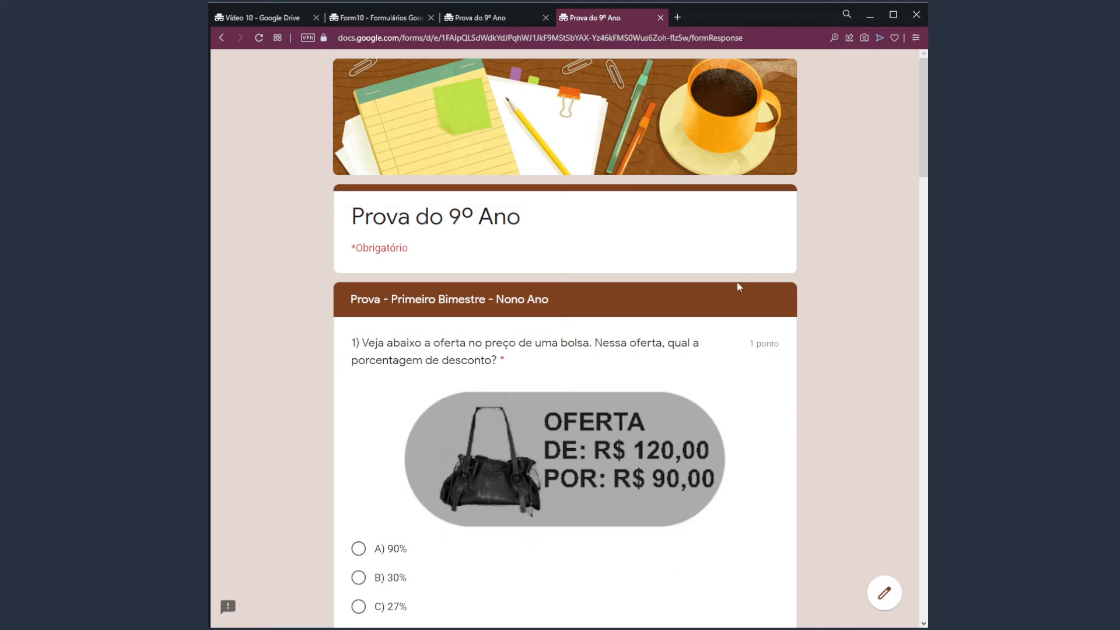
{"action": "left_click", "coordinate": [489, 18]}
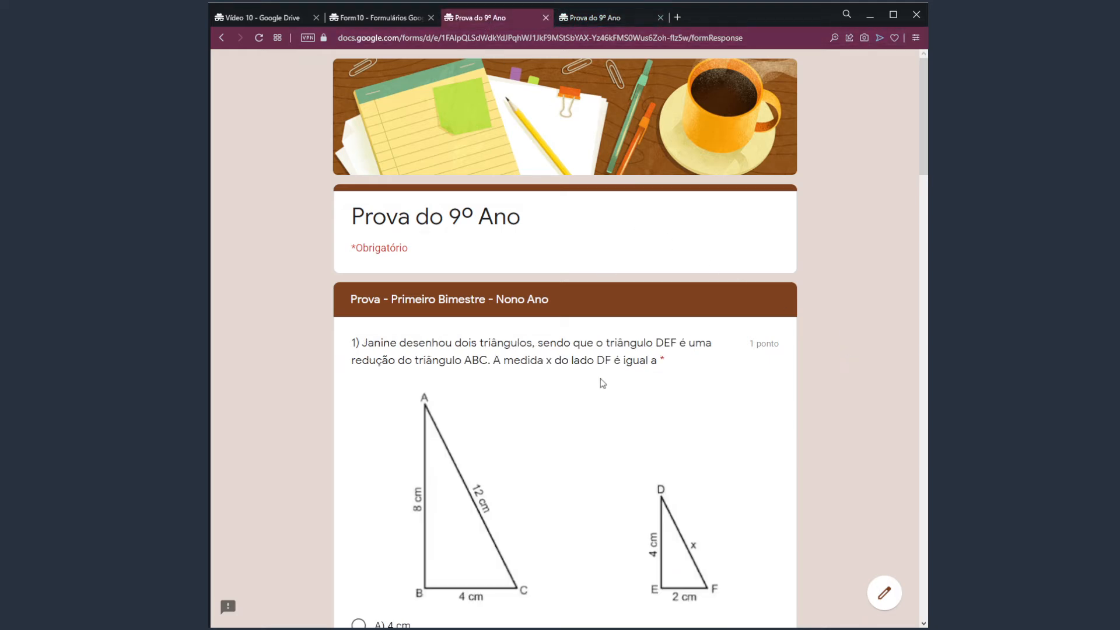
{"action": "left_click_drag", "start_coordinate": [349, 299], "coordinate": [571, 304]}
{"action": "scroll", "coordinate": [527, 362], "scroll_direction": "down", "scroll_amount": 4}
{"action": "left_click", "coordinate": [358, 394]}
{"action": "scroll", "coordinate": [363, 401], "scroll_direction": "down", "scroll_amount": 3}
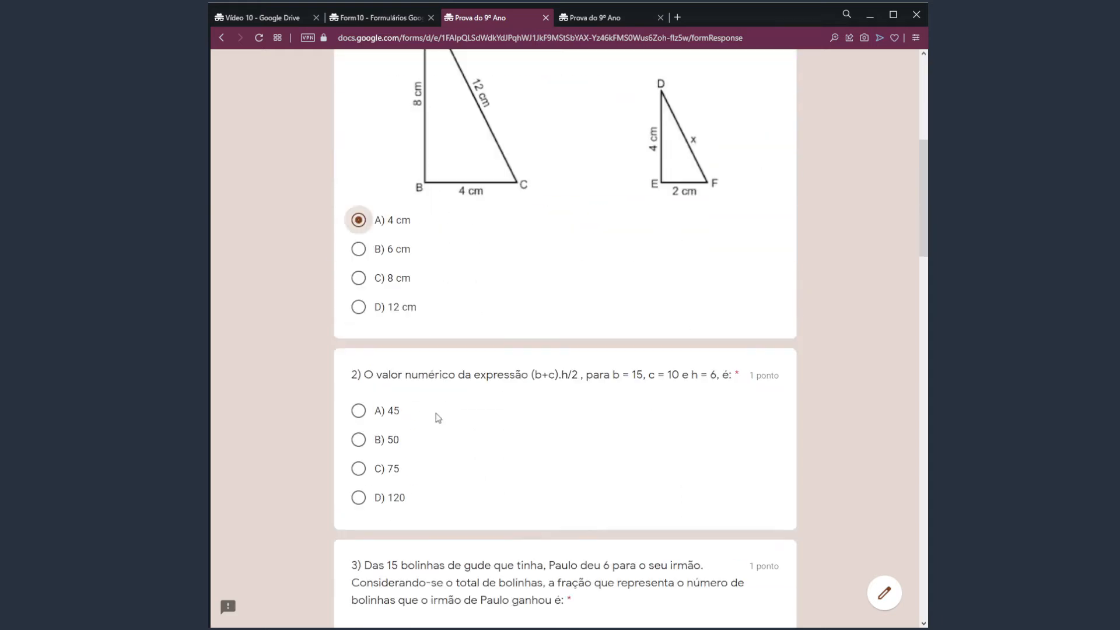
{"action": "left_click", "coordinate": [359, 441]}
{"action": "scroll", "coordinate": [358, 440], "scroll_direction": "down", "scroll_amount": 4}
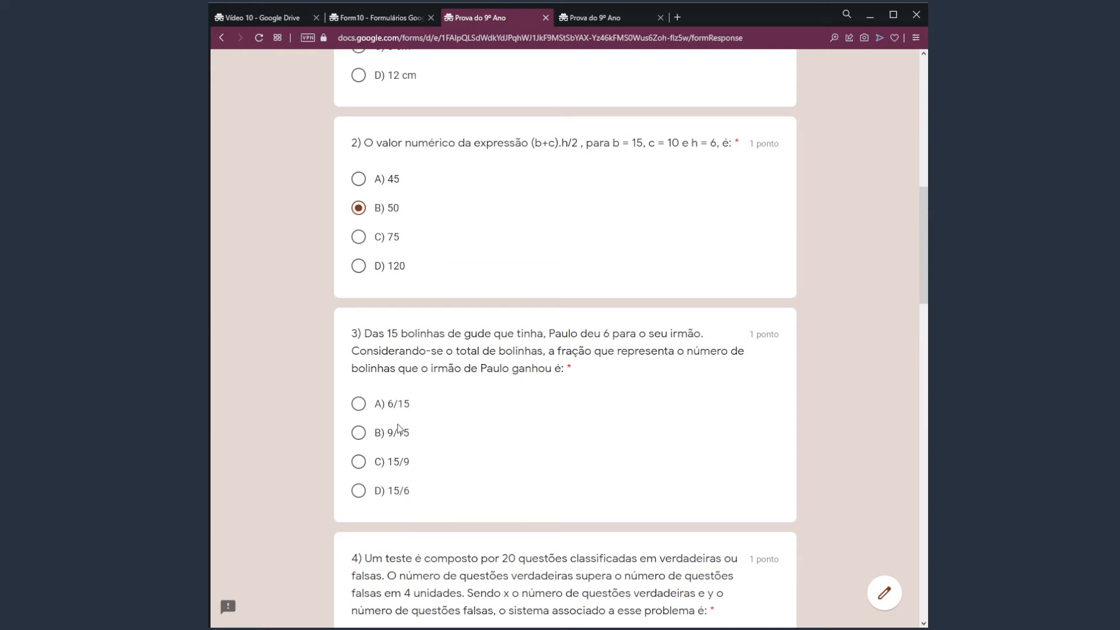
{"action": "left_click", "coordinate": [358, 405]}
- Answer questions 4–6 with system A, C) março e fevereiro and A) 2.700
{"action": "scroll", "coordinate": [359, 405], "scroll_direction": "down", "scroll_amount": 3}
{"action": "scroll", "coordinate": [364, 383], "scroll_direction": "down", "scroll_amount": 5}
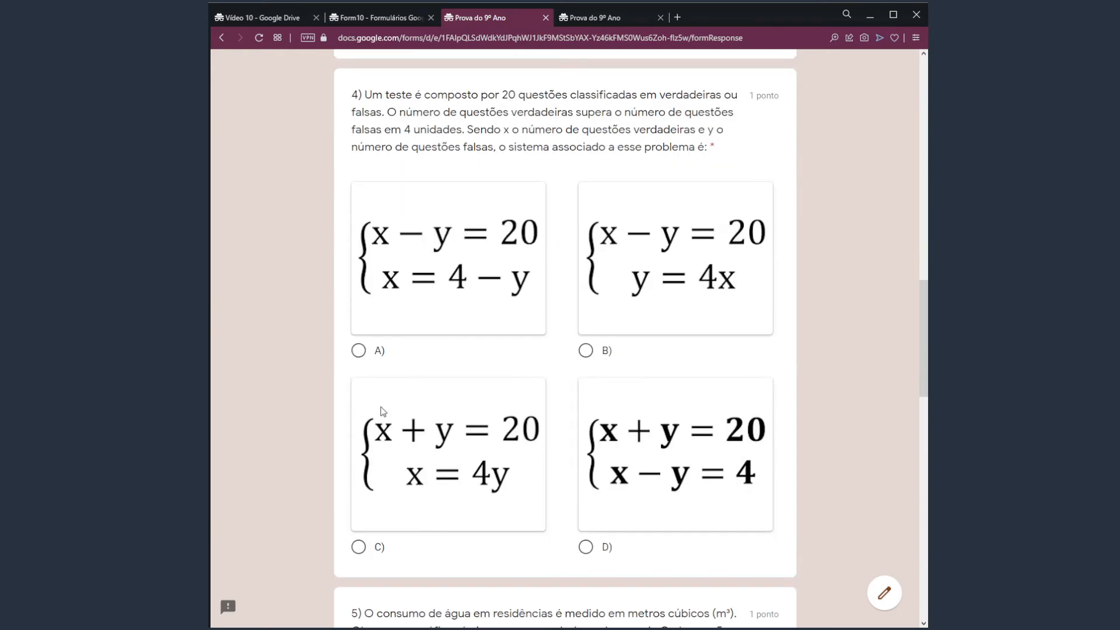
{"action": "left_click", "coordinate": [357, 351]}
{"action": "scroll", "coordinate": [358, 338], "scroll_direction": "down", "scroll_amount": 6}
{"action": "scroll", "coordinate": [358, 331], "scroll_direction": "down", "scroll_amount": 6}
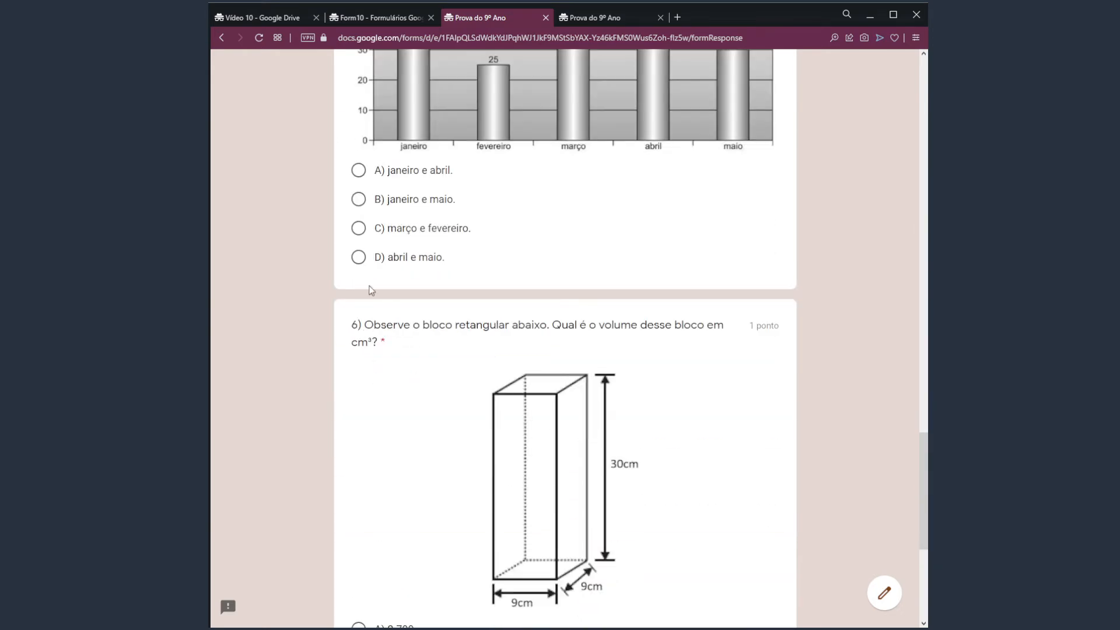
{"action": "left_click", "coordinate": [358, 226]}
{"action": "scroll", "coordinate": [408, 322], "scroll_direction": "down", "scroll_amount": 3}
{"action": "scroll", "coordinate": [427, 376], "scroll_direction": "down", "scroll_amount": 2}
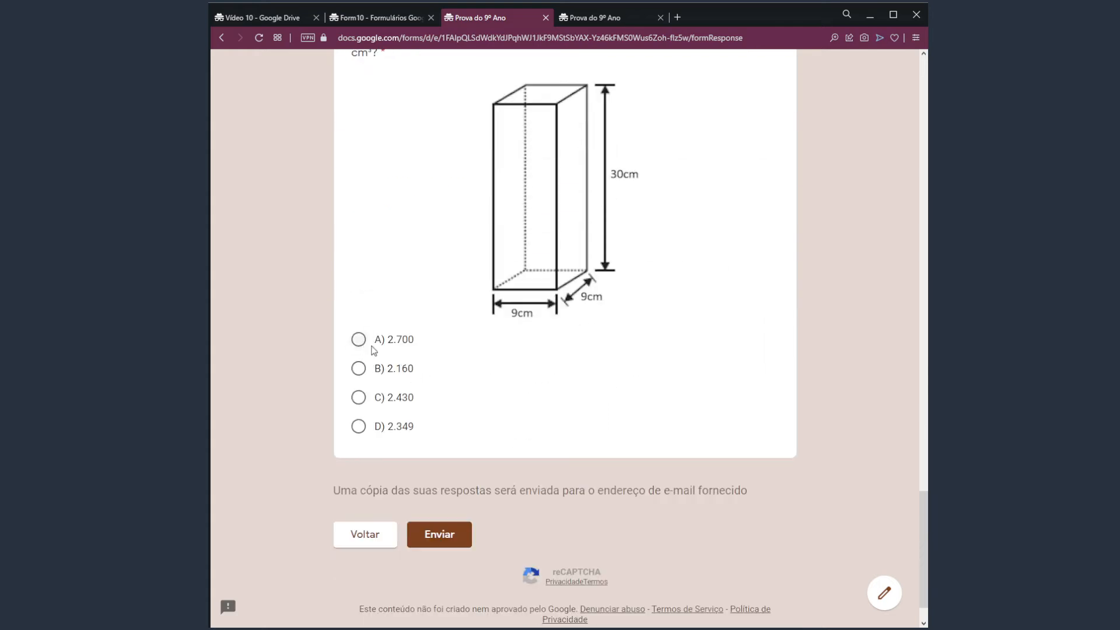
{"action": "left_click", "coordinate": [359, 339]}
- Submit the ALUNO(A) 1 quiz, then move to the still-unanswered bag-discount copy
{"action": "left_click", "coordinate": [440, 542]}
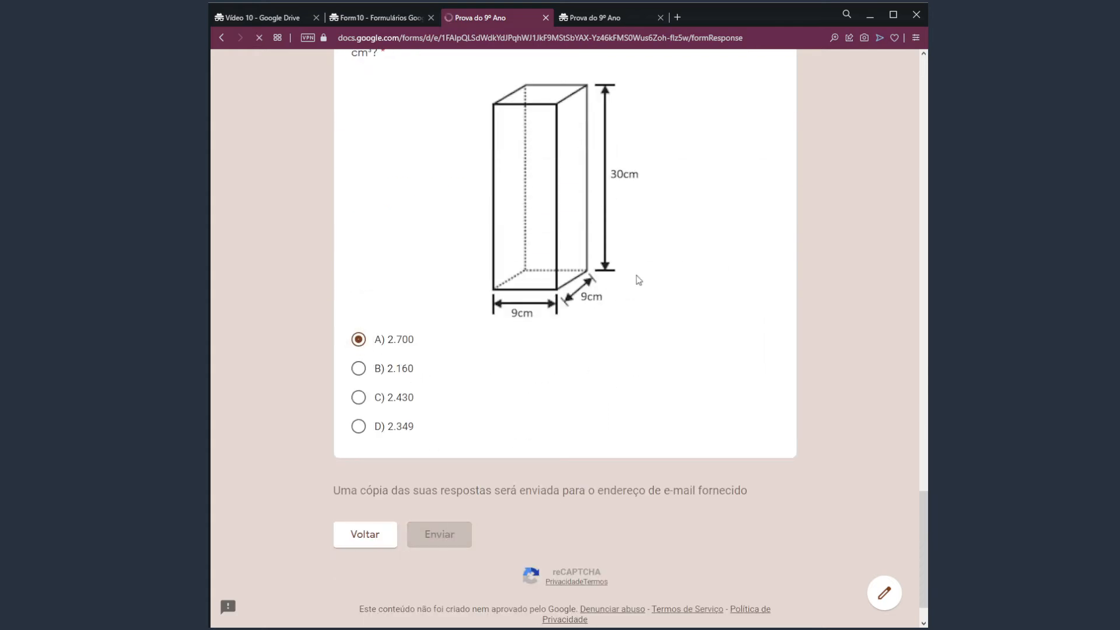
{"action": "left_click_drag", "start_coordinate": [384, 259], "coordinate": [538, 260]}
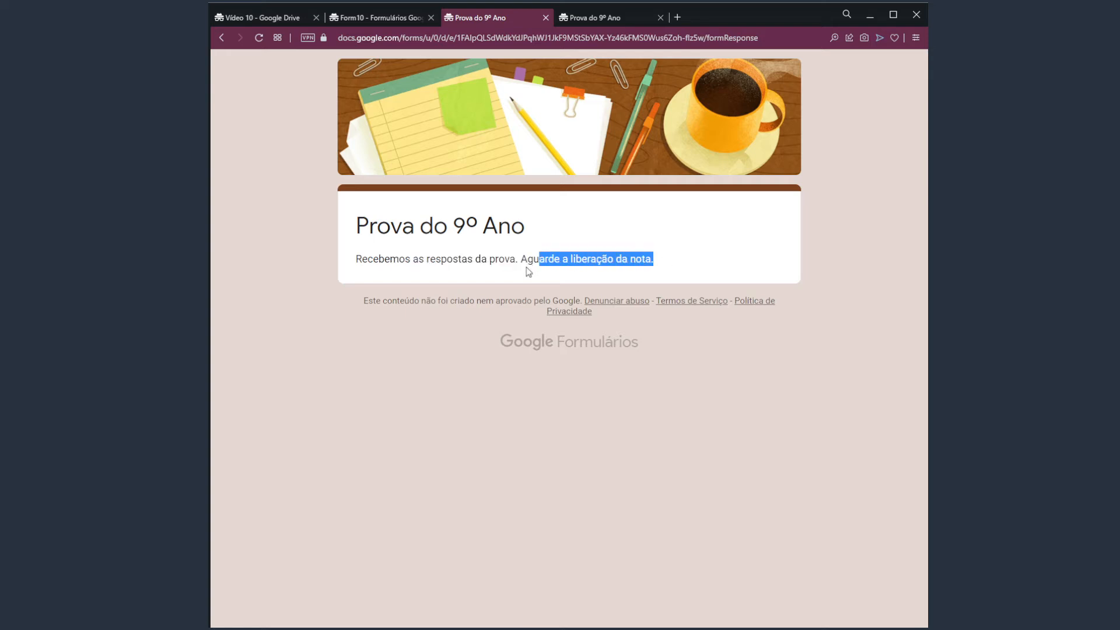
{"action": "left_click", "coordinate": [661, 269]}
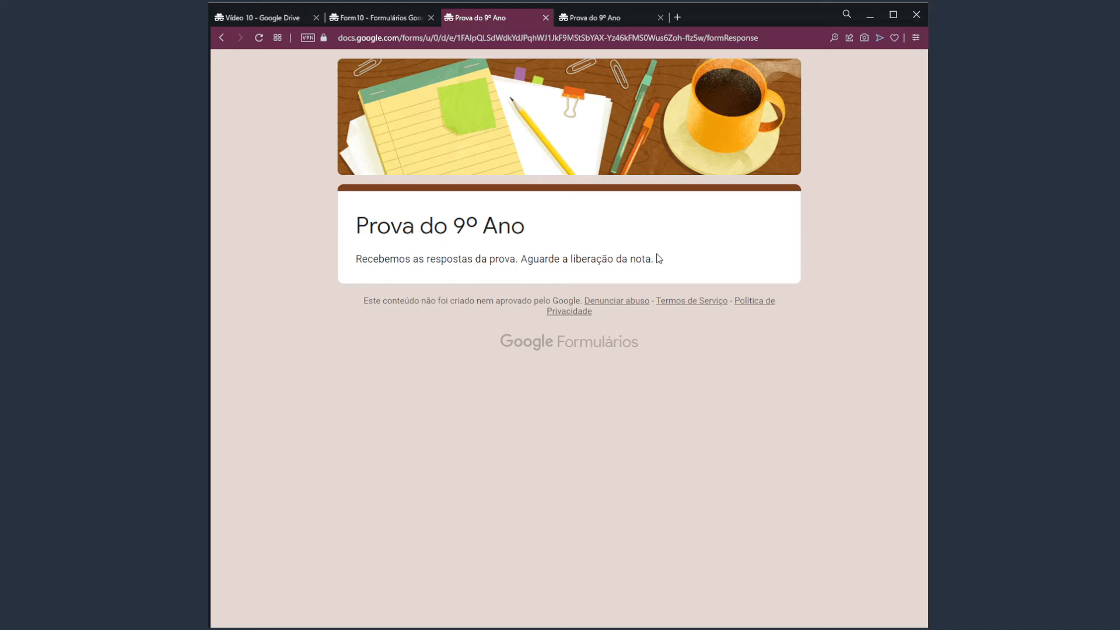
{"action": "left_click", "coordinate": [594, 18]}
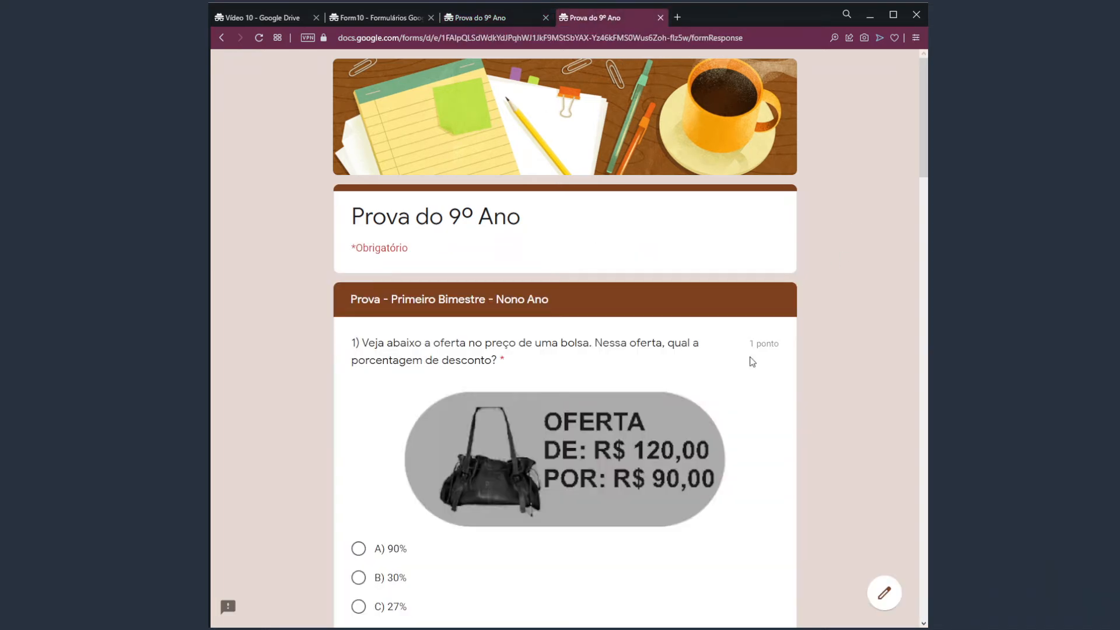
- Answer questions 1–3 with A) 90%, B) 50 and B) 9/15
{"action": "scroll", "coordinate": [763, 379], "scroll_direction": "down", "scroll_amount": 1}
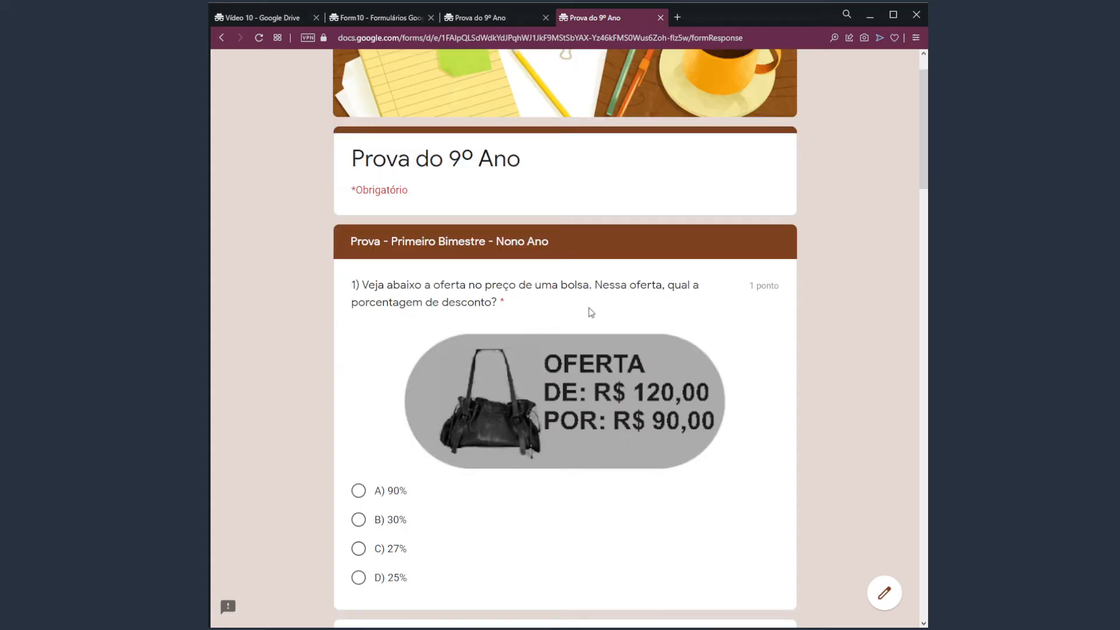
{"action": "scroll", "coordinate": [374, 441], "scroll_direction": "down", "scroll_amount": 1}
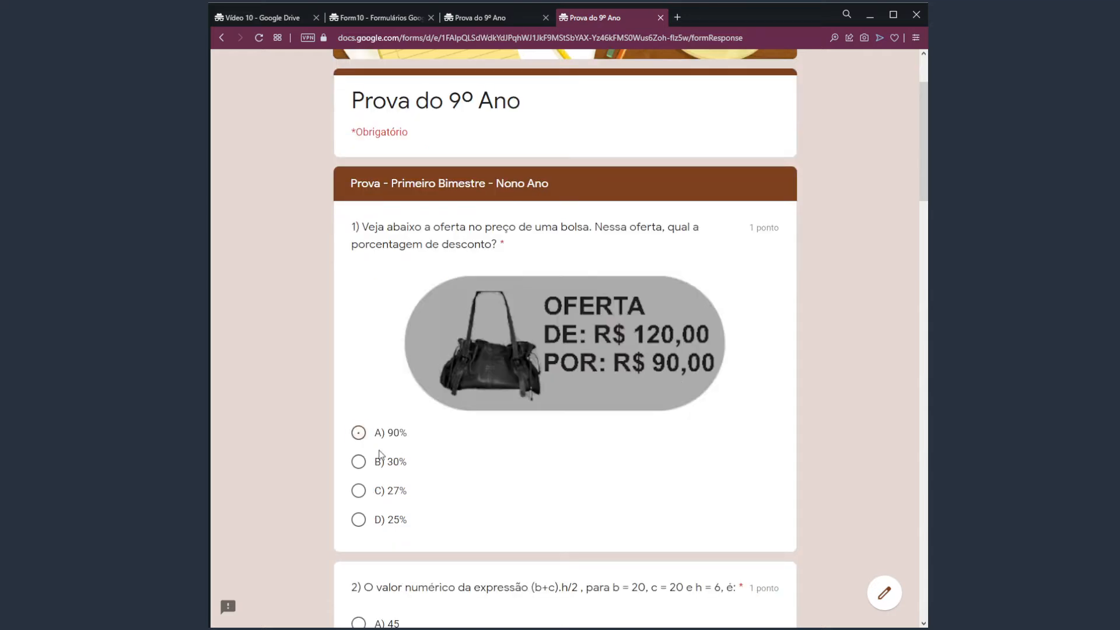
{"action": "left_click", "coordinate": [367, 435]}
{"action": "scroll", "coordinate": [385, 461], "scroll_direction": "down", "scroll_amount": 3}
{"action": "left_click", "coordinate": [385, 487]}
{"action": "scroll", "coordinate": [386, 487], "scroll_direction": "down", "scroll_amount": 3}
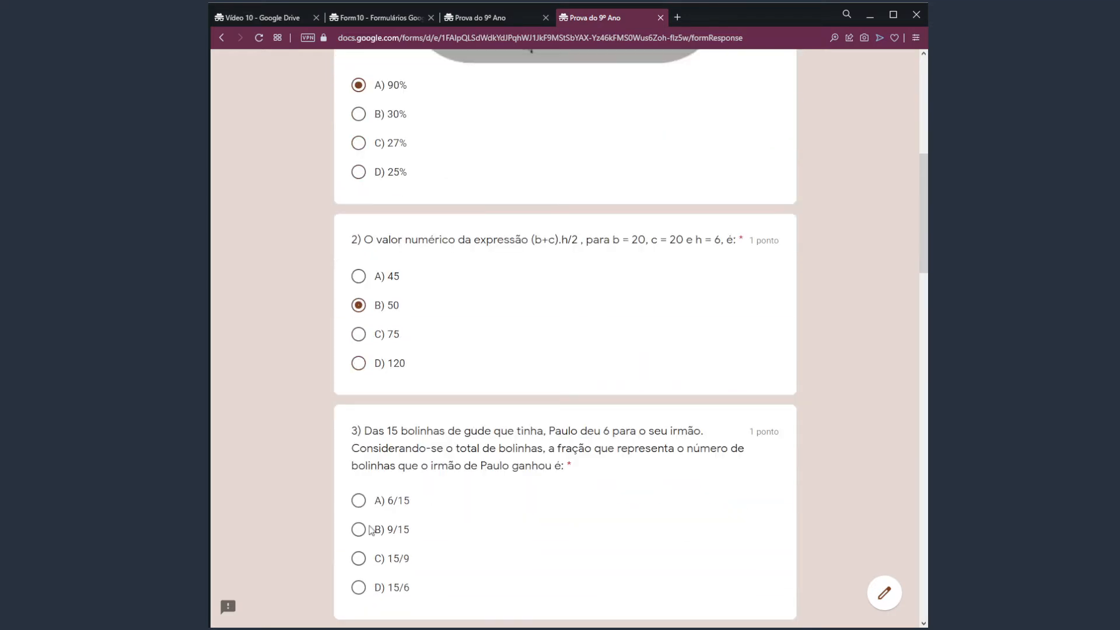
{"action": "left_click", "coordinate": [382, 531]}
- Answer questions 4–6 with system A, A) janeiro e abril and B) 2.160, then submit
{"action": "scroll", "coordinate": [382, 531], "scroll_direction": "down", "scroll_amount": 6}
{"action": "left_click", "coordinate": [386, 517]}
{"action": "scroll", "coordinate": [419, 511], "scroll_direction": "down", "scroll_amount": 7}
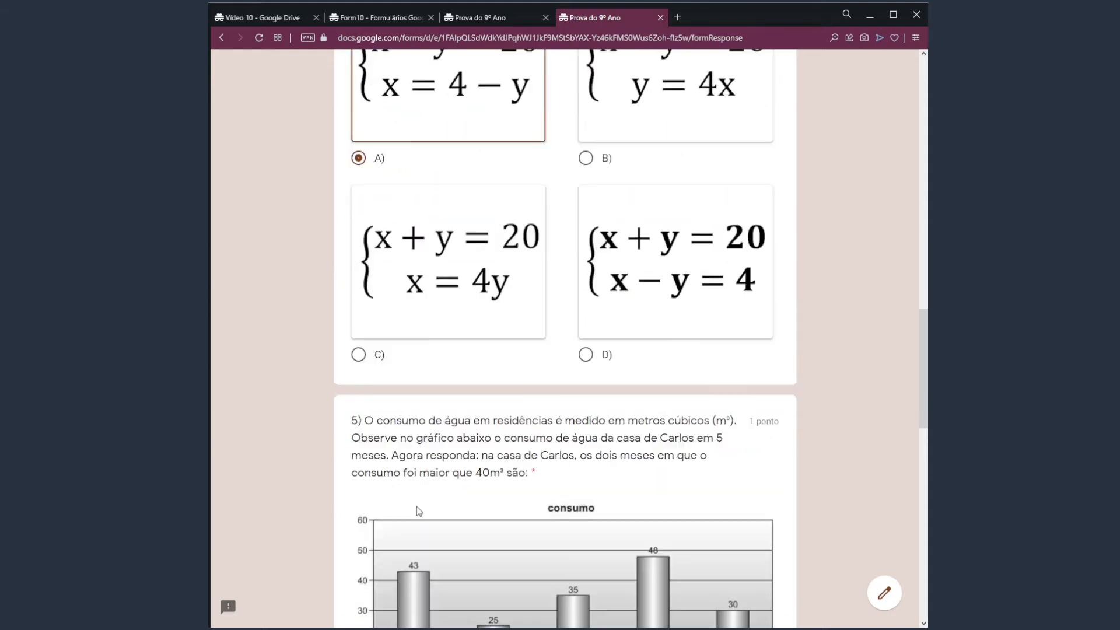
{"action": "scroll", "coordinate": [391, 464], "scroll_direction": "down", "scroll_amount": 4}
{"action": "left_click", "coordinate": [397, 501]}
{"action": "scroll", "coordinate": [445, 493], "scroll_direction": "down", "scroll_amount": 7}
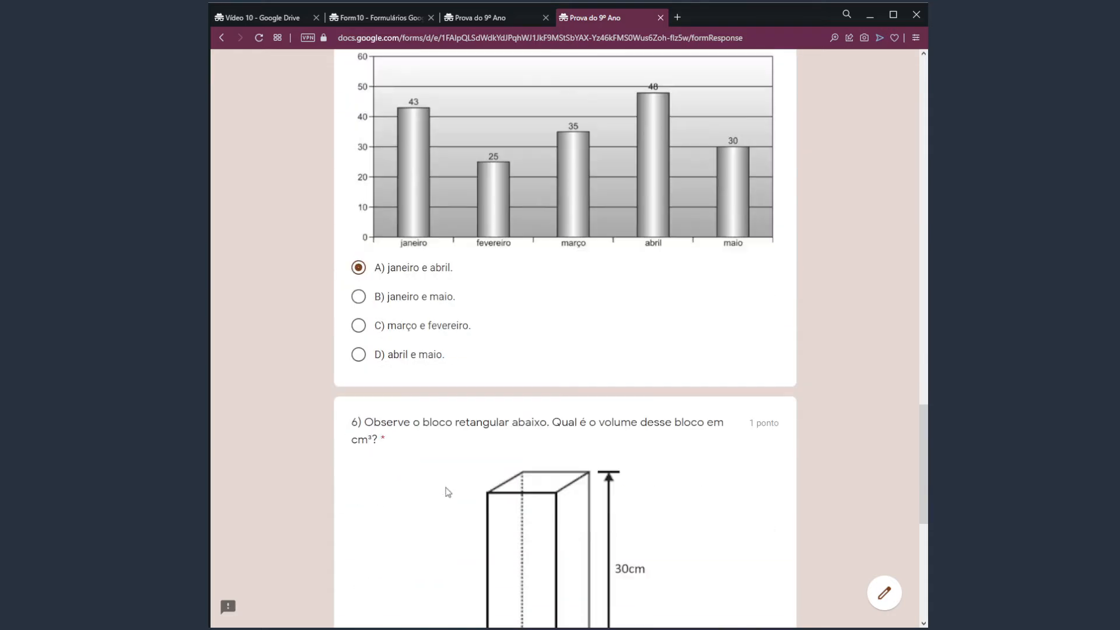
{"action": "scroll", "coordinate": [424, 476], "scroll_direction": "down", "scroll_amount": 4}
{"action": "left_click", "coordinate": [400, 373]}
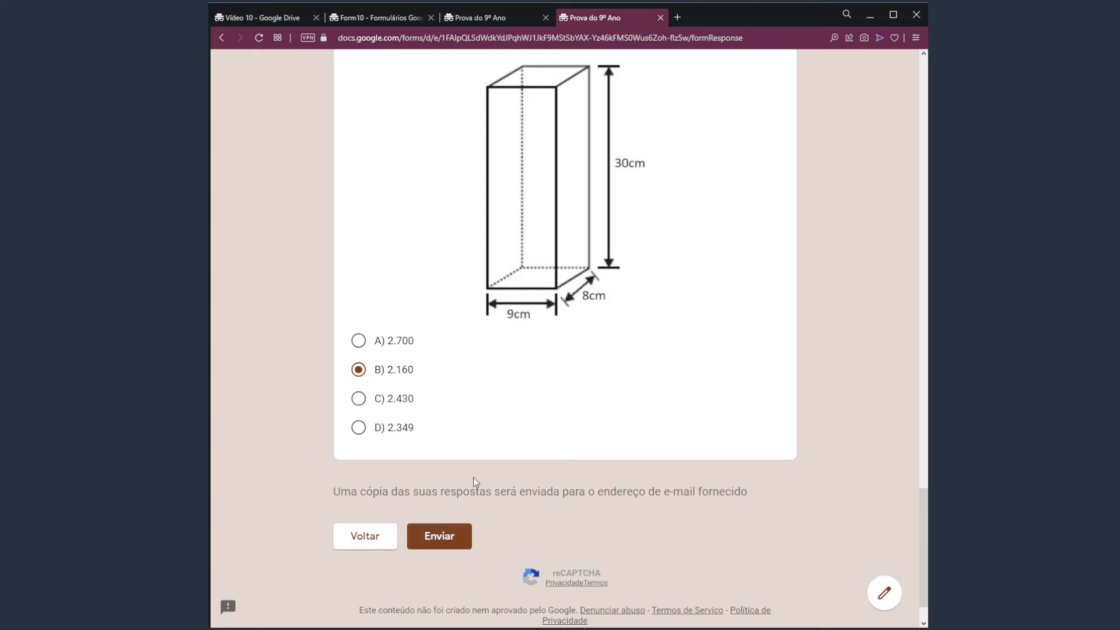
{"action": "left_click", "coordinate": [451, 546]}
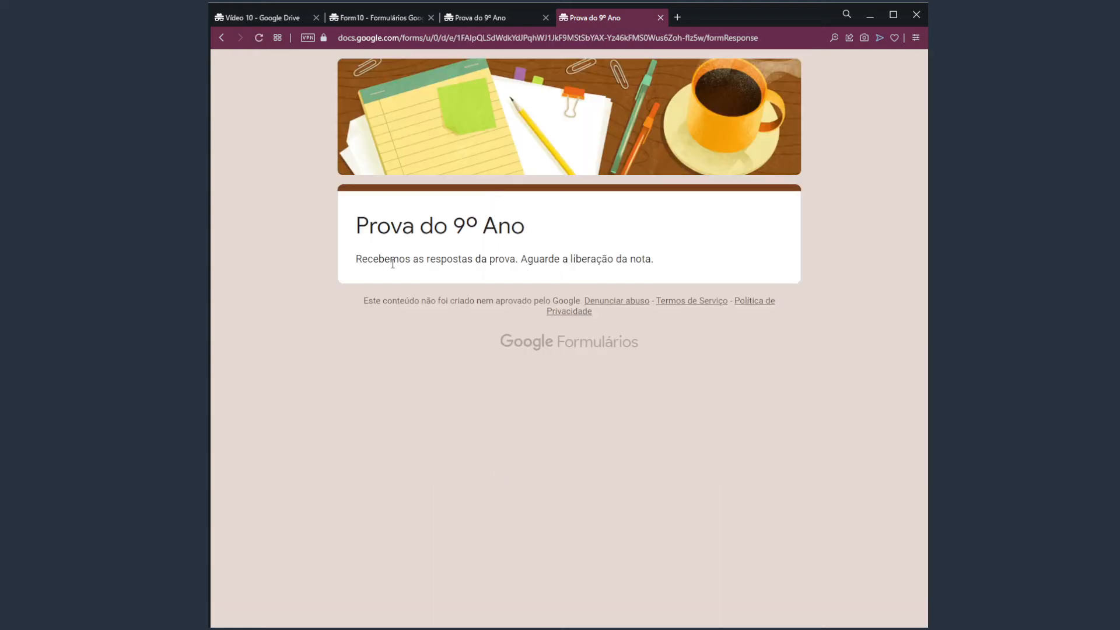
{"action": "left_click_drag", "start_coordinate": [373, 260], "coordinate": [662, 260]}
{"action": "left_click", "coordinate": [658, 405]}
- Close the two submitted 'Prova do 9º Ano' tabs, returning to Form10 with 2 responses
{"action": "left_click", "coordinate": [516, 18]}
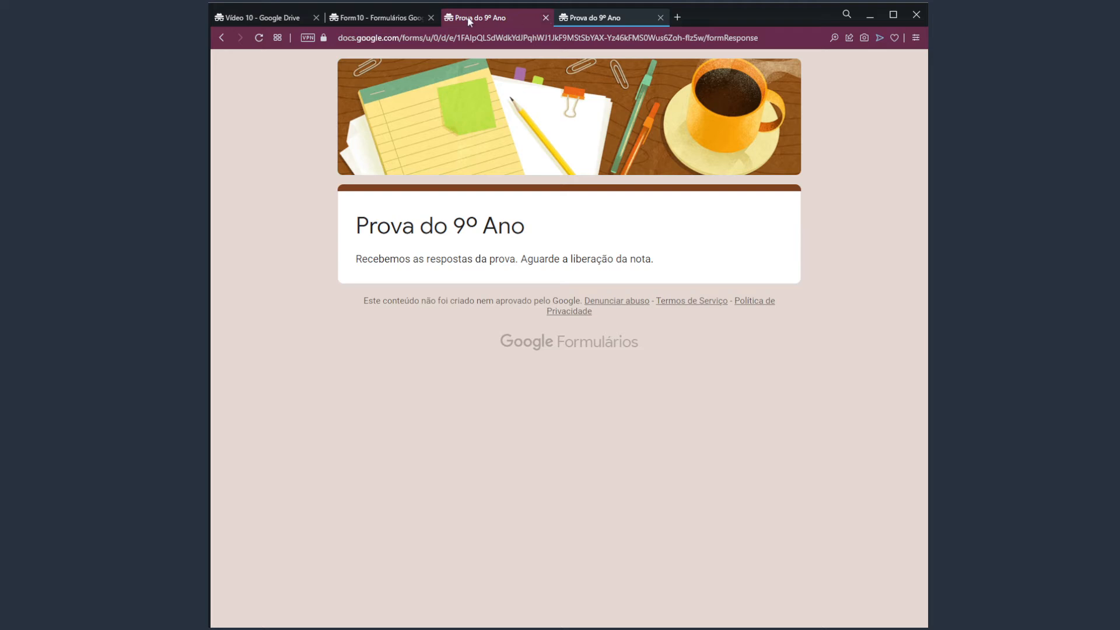
{"action": "left_click", "coordinate": [545, 17]}
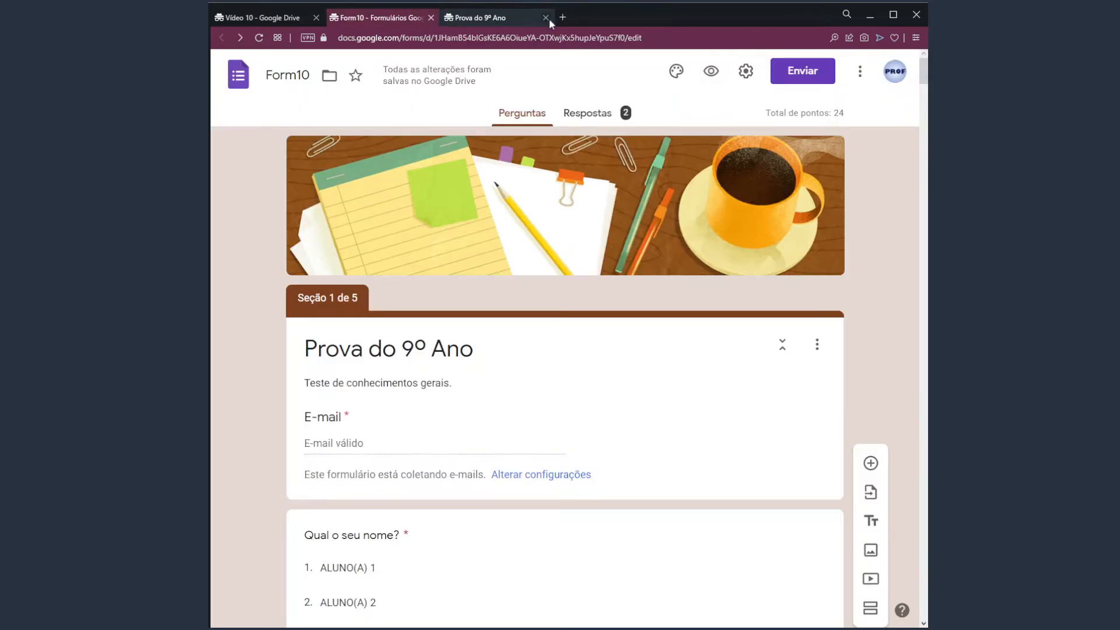
{"action": "left_click", "coordinate": [545, 19]}
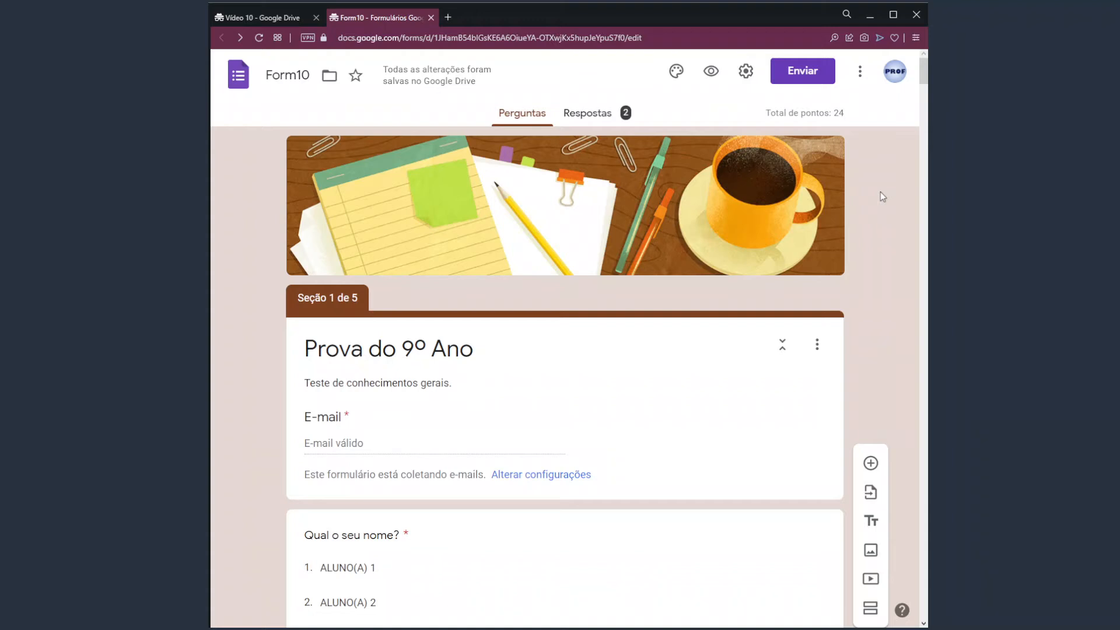
{"action": "left_click", "coordinate": [590, 115]}
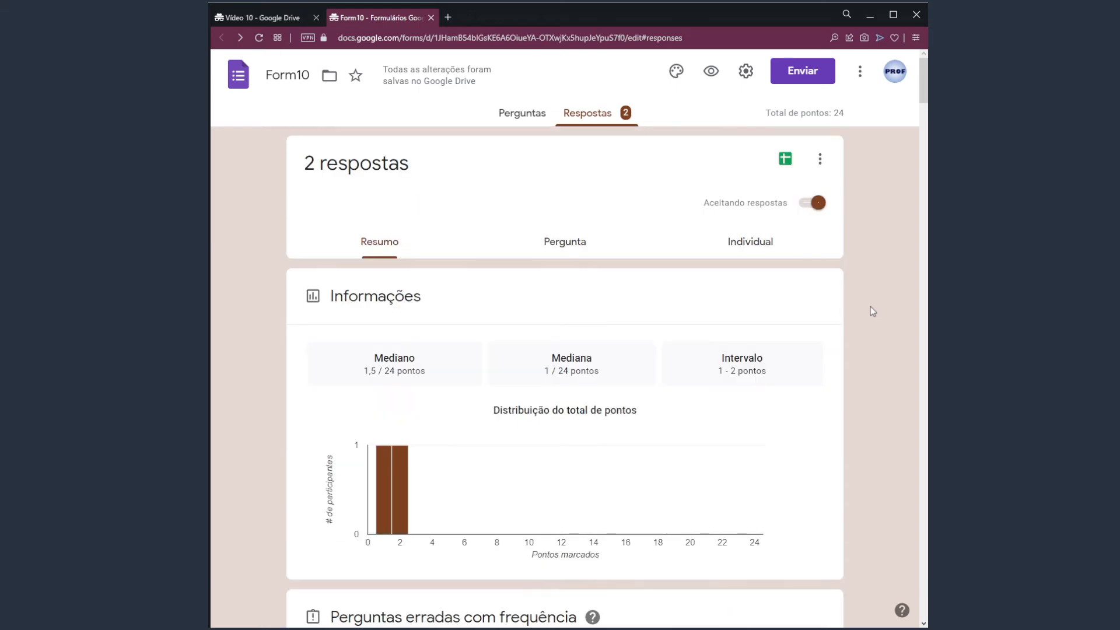
{"action": "scroll", "coordinate": [863, 251], "scroll_direction": "down", "scroll_amount": 3}
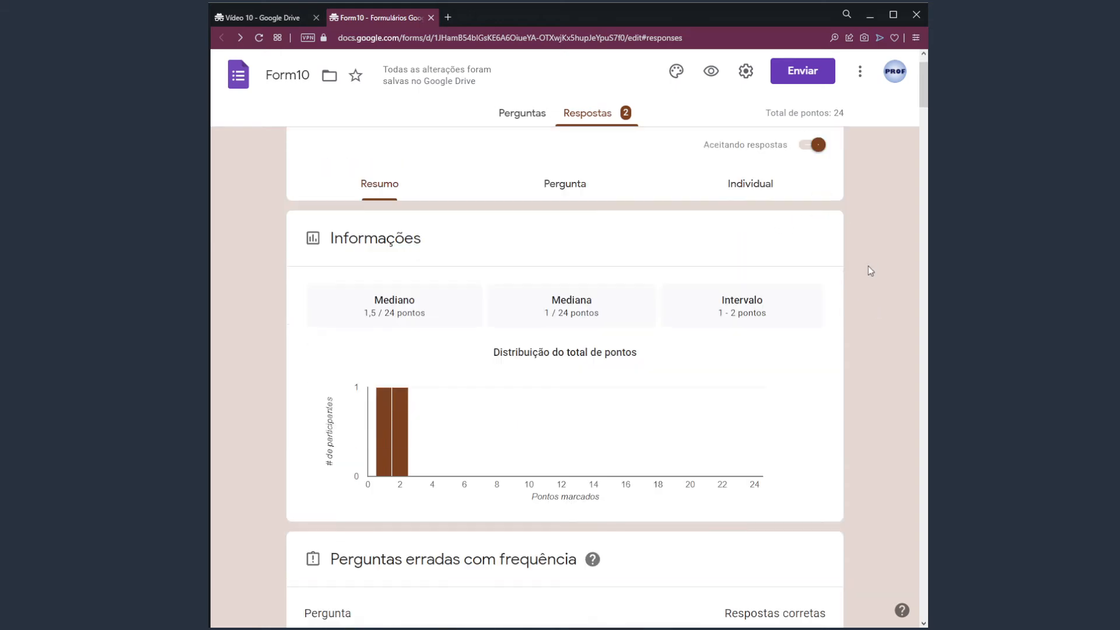
{"action": "scroll", "coordinate": [864, 278], "scroll_direction": "down", "scroll_amount": 1}
{"action": "scroll", "coordinate": [863, 278], "scroll_direction": "up", "scroll_amount": 1}
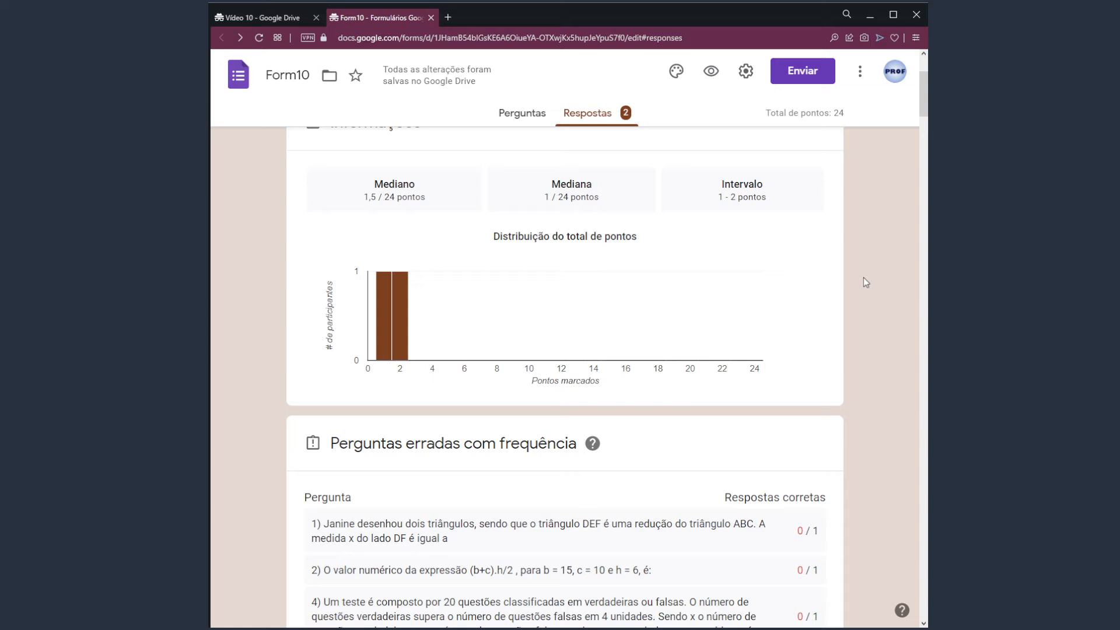
{"action": "scroll", "coordinate": [864, 278], "scroll_direction": "up", "scroll_amount": 3}
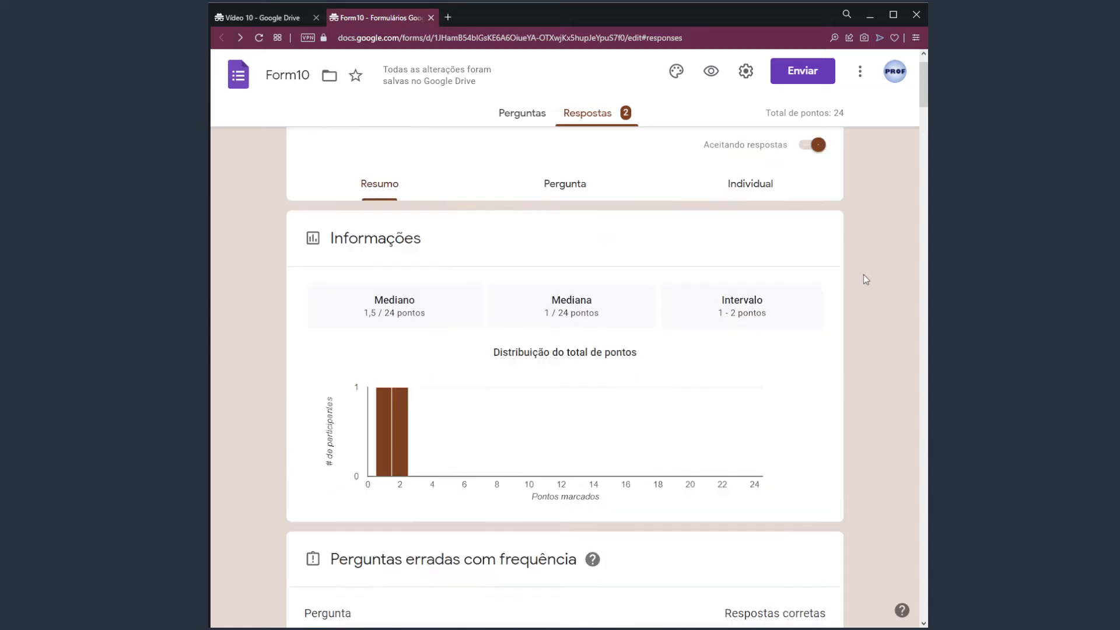
{"action": "left_click_drag", "start_coordinate": [545, 372], "coordinate": [593, 371]}
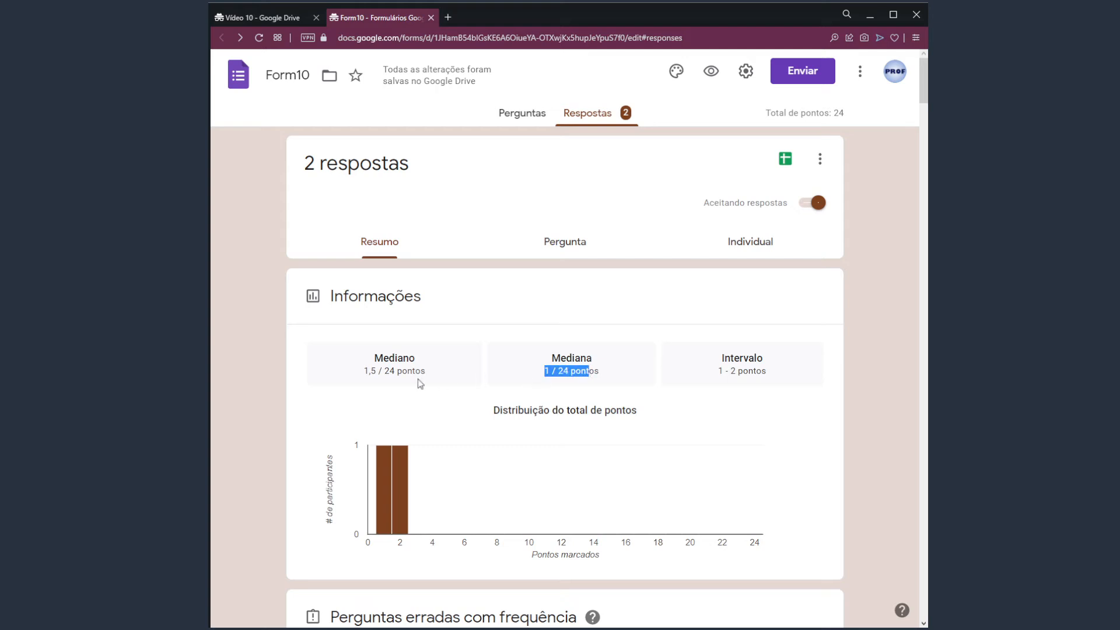
{"action": "left_click_drag", "start_coordinate": [390, 371], "coordinate": [416, 371]}
{"action": "left_click_drag", "start_coordinate": [730, 371], "coordinate": [761, 371]}
{"action": "left_click", "coordinate": [761, 371]}
{"action": "left_click_drag", "start_coordinate": [544, 371], "coordinate": [591, 371]}
{"action": "left_click", "coordinate": [600, 372]}
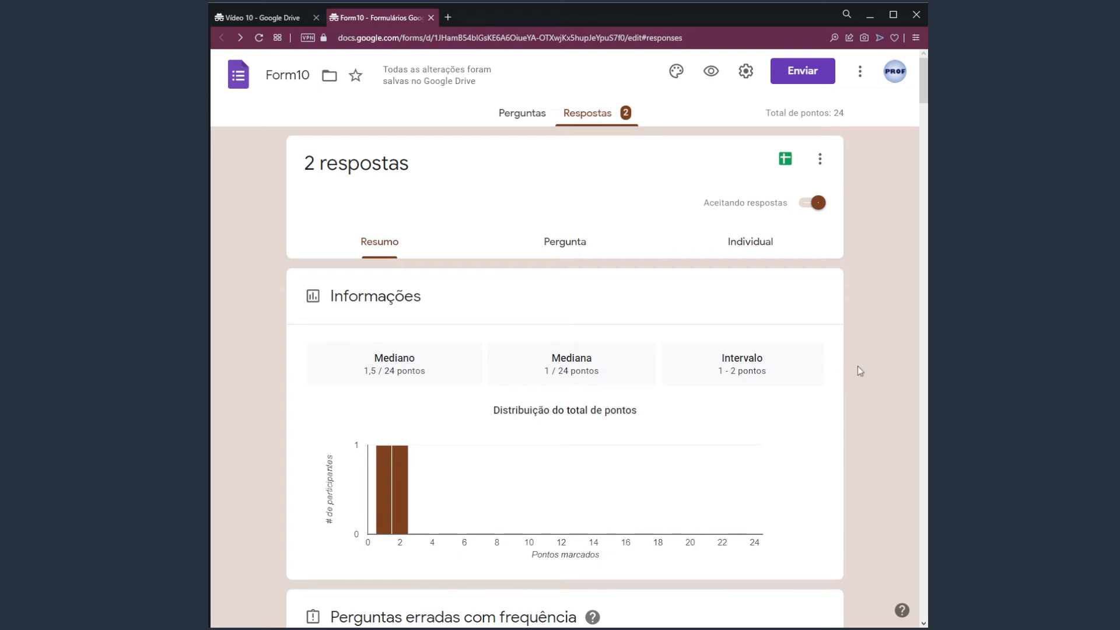
{"action": "scroll", "coordinate": [859, 373], "scroll_direction": "down", "scroll_amount": 6}
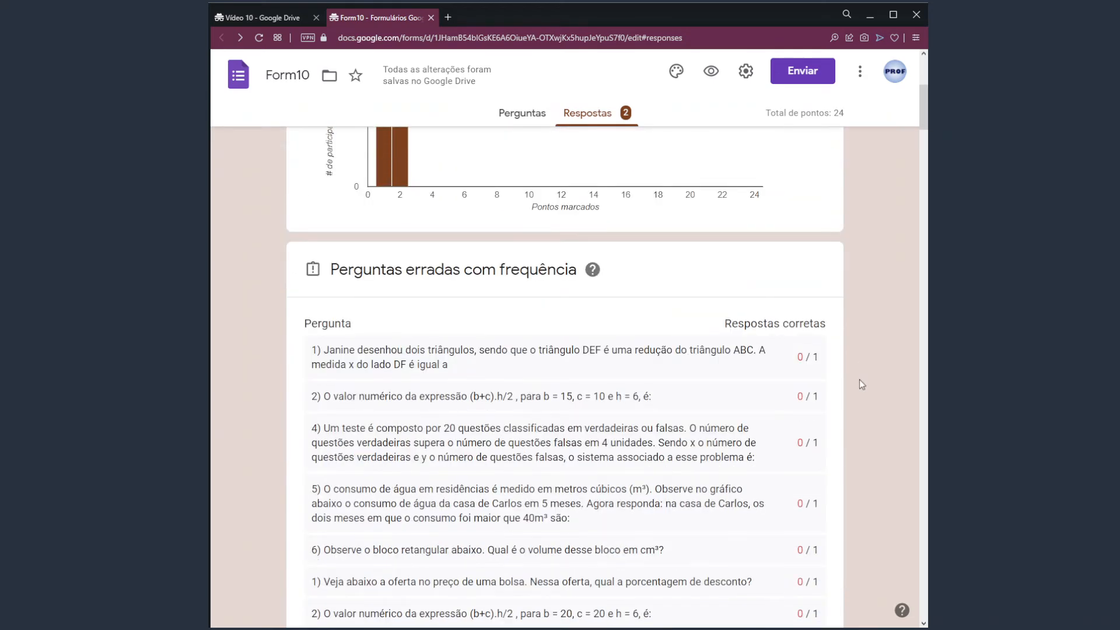
{"action": "scroll", "coordinate": [860, 383], "scroll_direction": "down", "scroll_amount": 8}
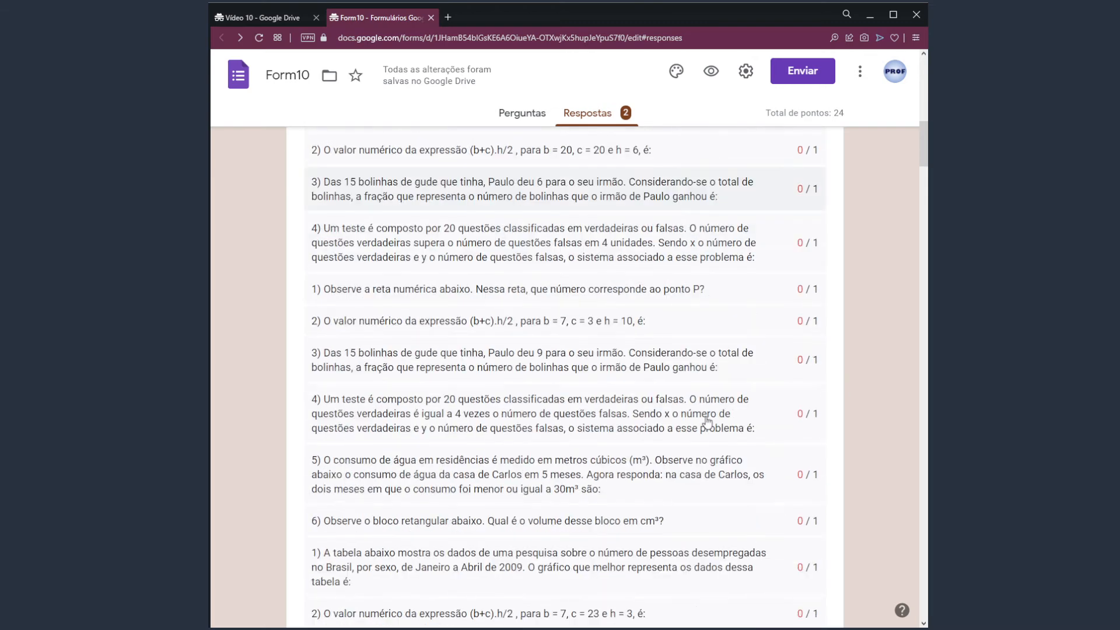
{"action": "scroll", "coordinate": [905, 245], "scroll_direction": "down", "scroll_amount": 2}
{"action": "left_click_drag", "start_coordinate": [921, 170], "coordinate": [925, 211]}
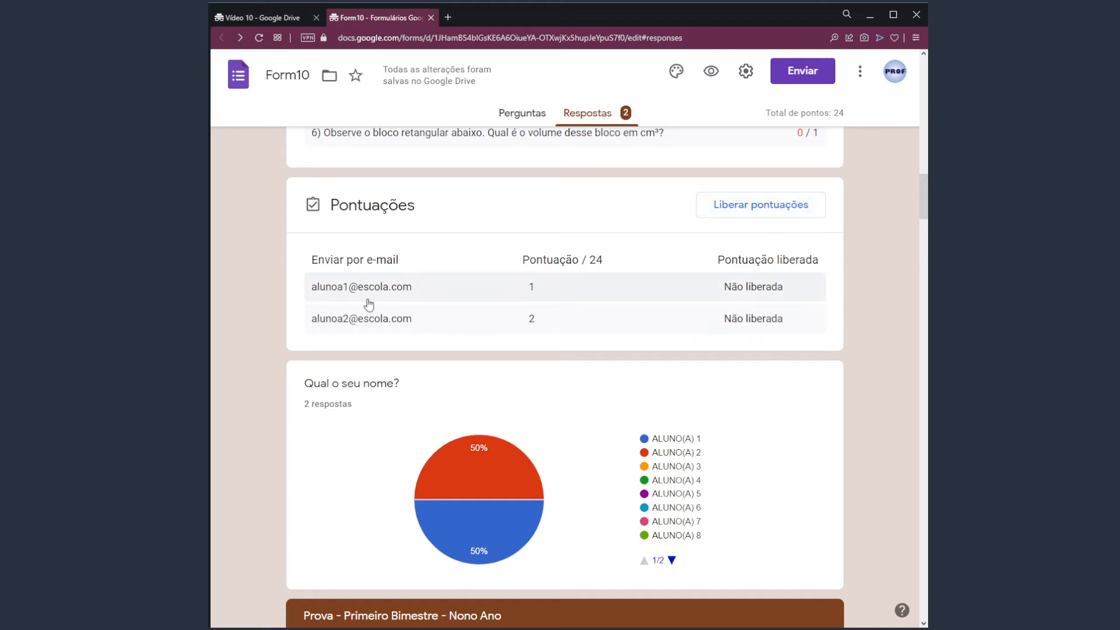
{"action": "left_click_drag", "start_coordinate": [308, 290], "coordinate": [410, 311]}
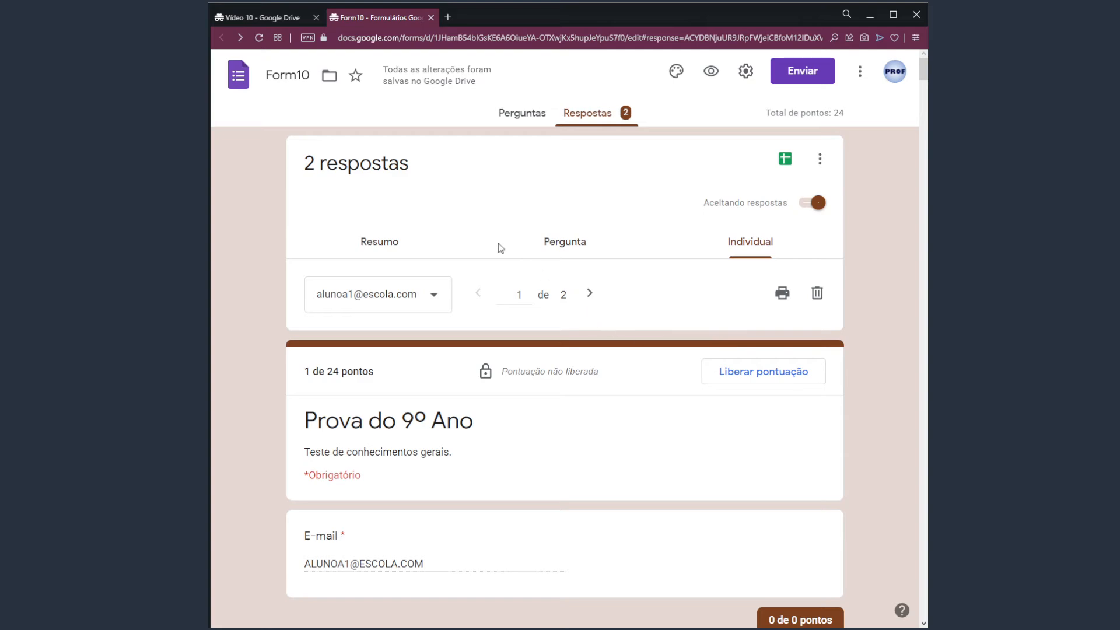
{"action": "left_click", "coordinate": [382, 244]}
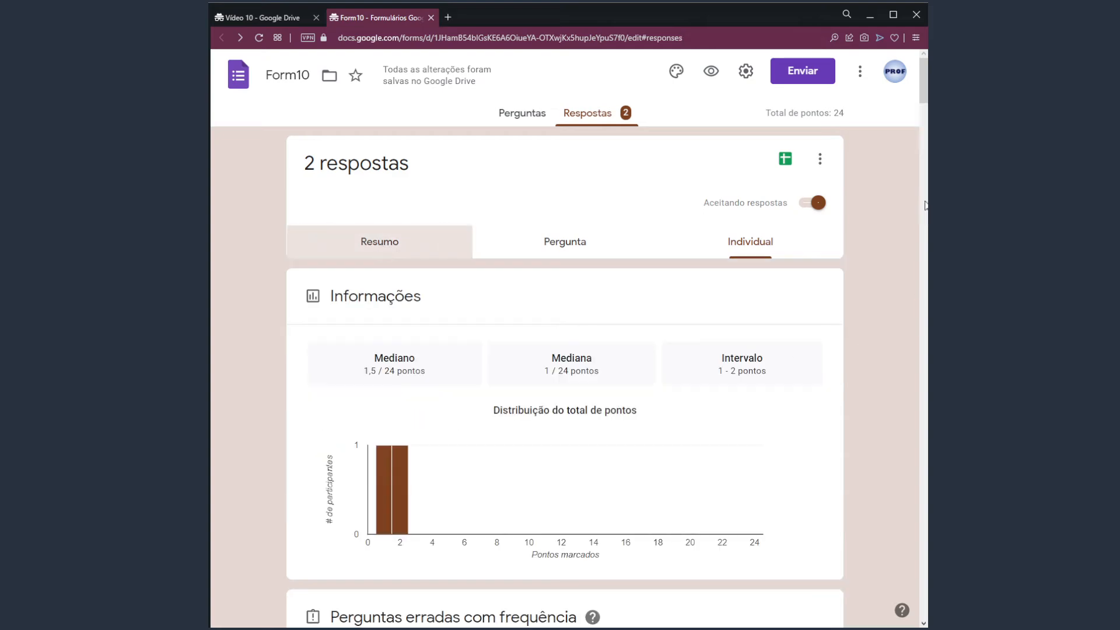
{"action": "scroll", "coordinate": [922, 212], "scroll_direction": "down", "scroll_amount": 15}
{"action": "left_click_drag", "start_coordinate": [922, 209], "coordinate": [923, 98]}
{"action": "scroll", "coordinate": [880, 250], "scroll_direction": "up", "scroll_amount": 4}
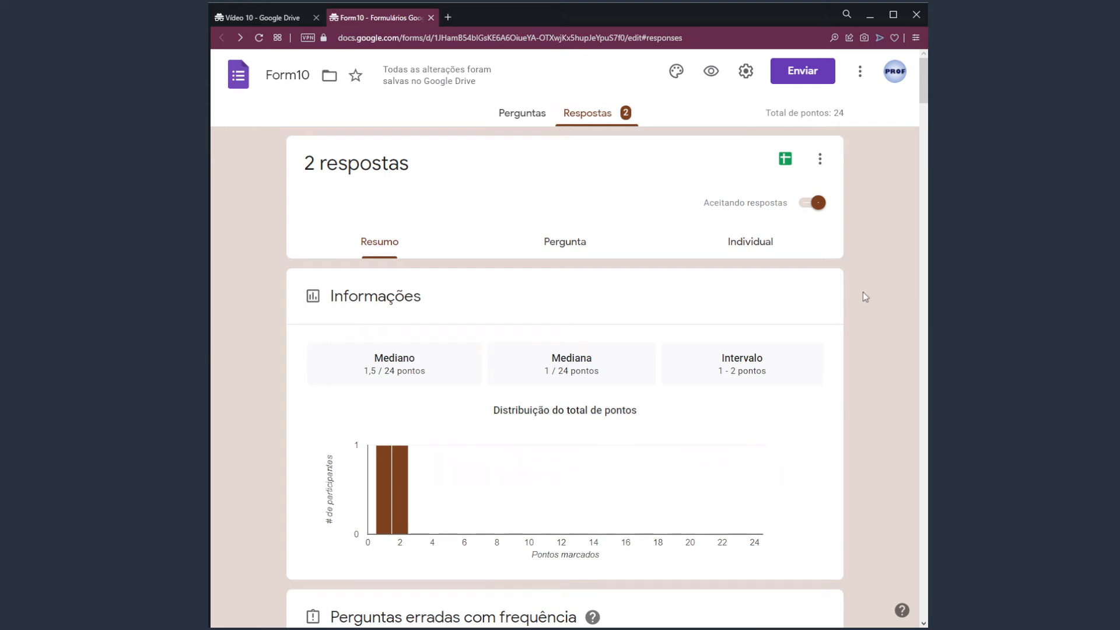
- Show the first respondent's response in Individual view and read the question 1 feedback
{"action": "left_click", "coordinate": [751, 248]}
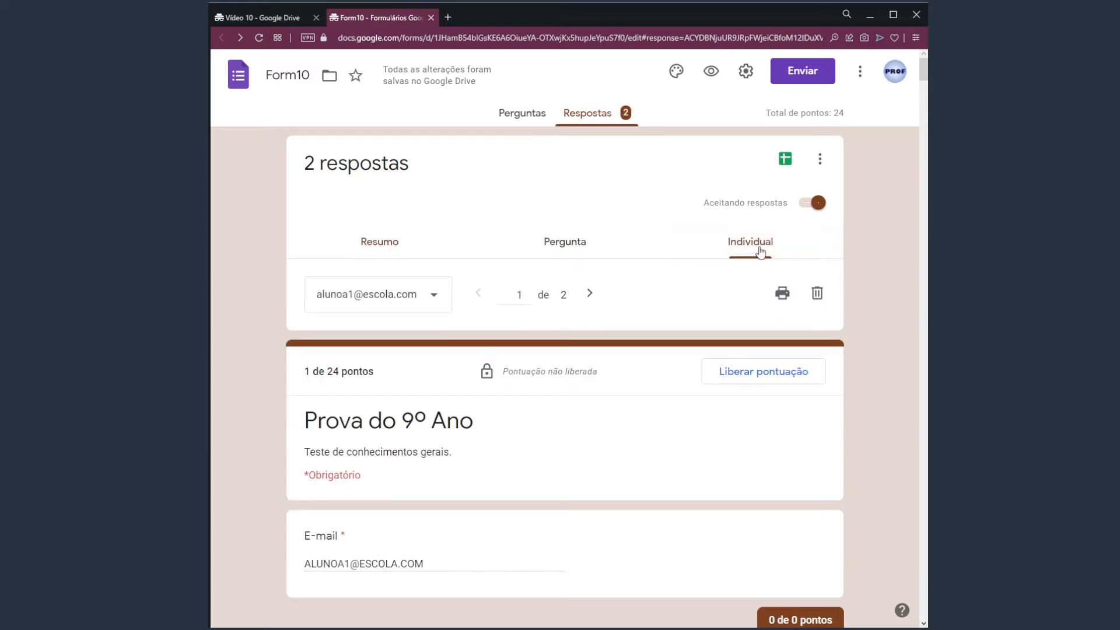
{"action": "left_click", "coordinate": [432, 296]}
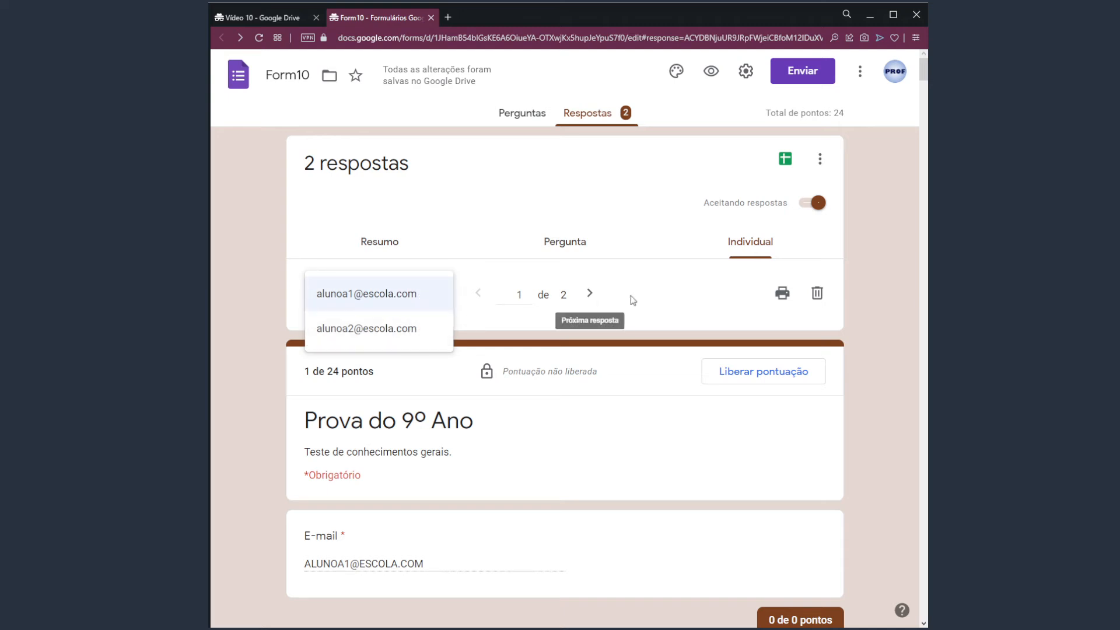
{"action": "left_click", "coordinate": [376, 299]}
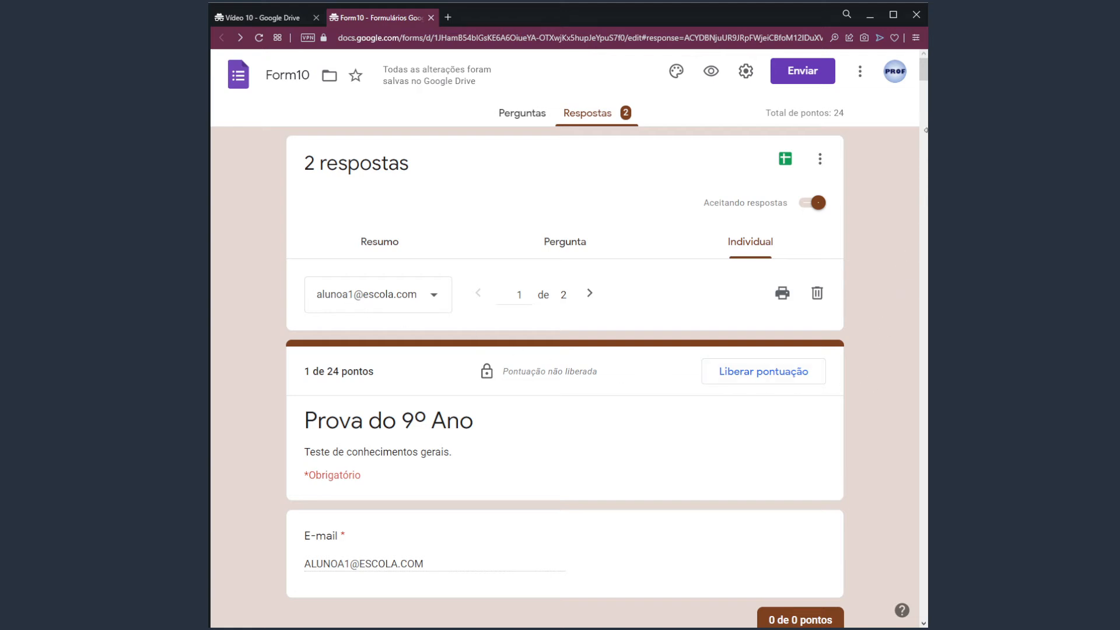
{"action": "left_click_drag", "start_coordinate": [921, 68], "coordinate": [918, 111]}
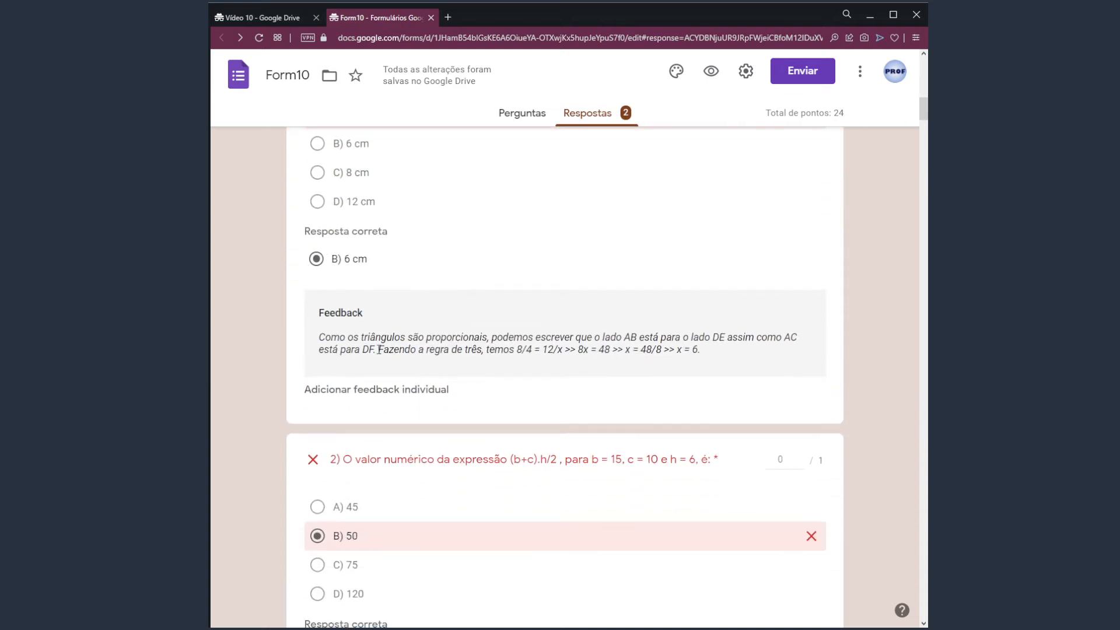
{"action": "left_click_drag", "start_coordinate": [379, 337], "coordinate": [720, 358]}
{"action": "left_click", "coordinate": [717, 358]}
{"action": "left_click_drag", "start_coordinate": [920, 115], "coordinate": [924, 236]}
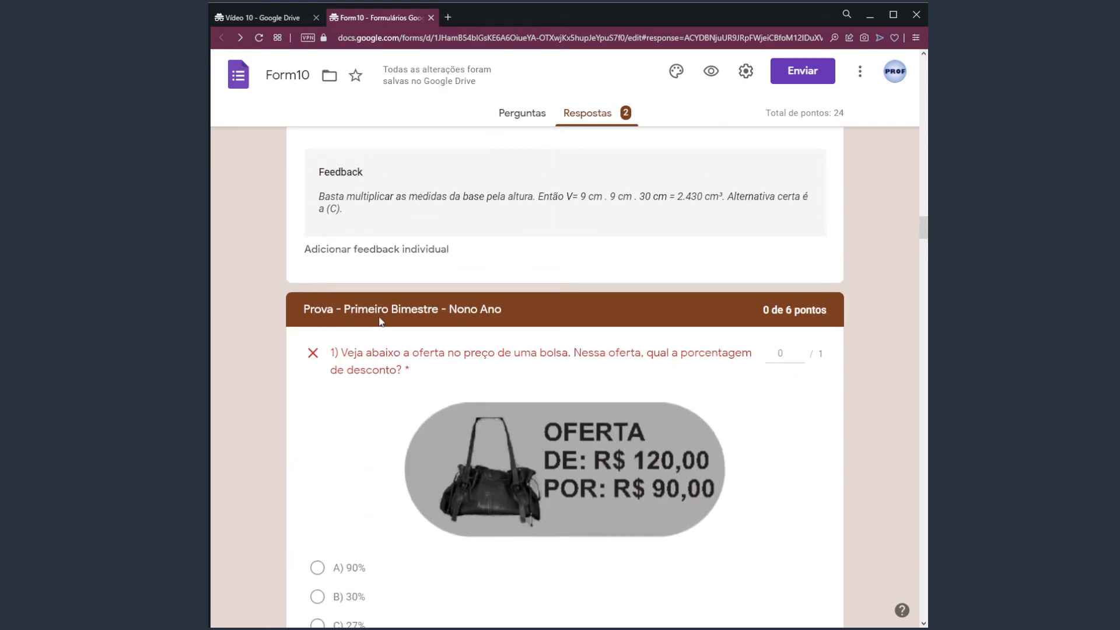
- Scroll through the first student's graded answers, scored 1 of 24 and not yet released
{"action": "left_click_drag", "start_coordinate": [439, 310], "coordinate": [495, 309]}
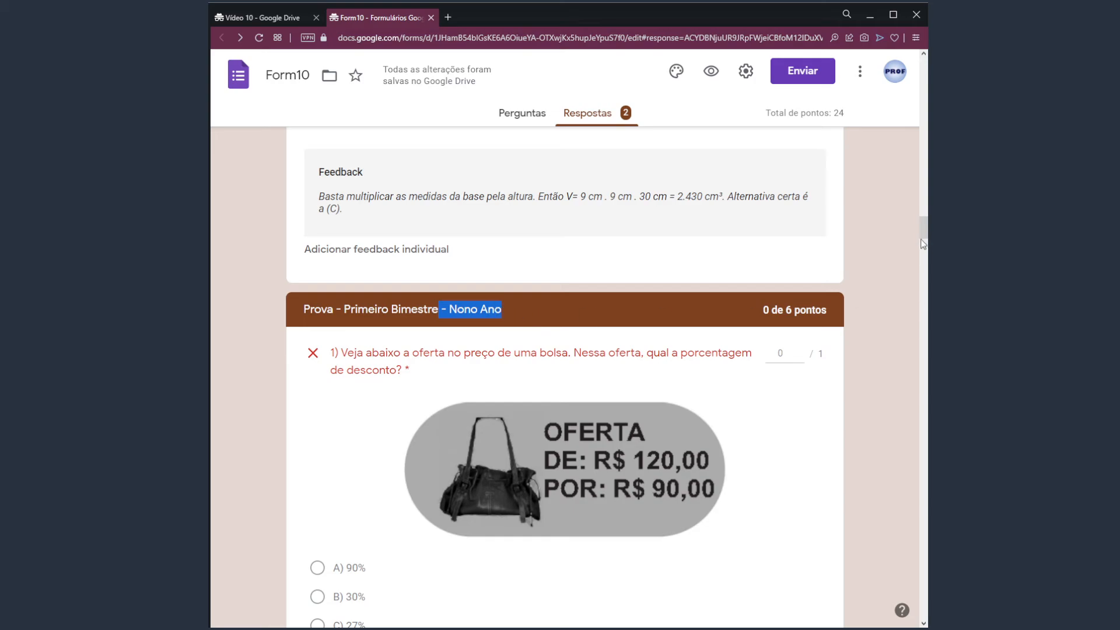
{"action": "mouse_move", "coordinate": [924, 244]}
{"action": "left_mouse_down"}
{"action": "mouse_move", "coordinate": [924, 70]}
{"action": "mouse_move", "coordinate": [911, 234]}
{"action": "left_mouse_up"}
{"action": "scroll", "coordinate": [478, 368], "scroll_direction": "down", "scroll_amount": 2}
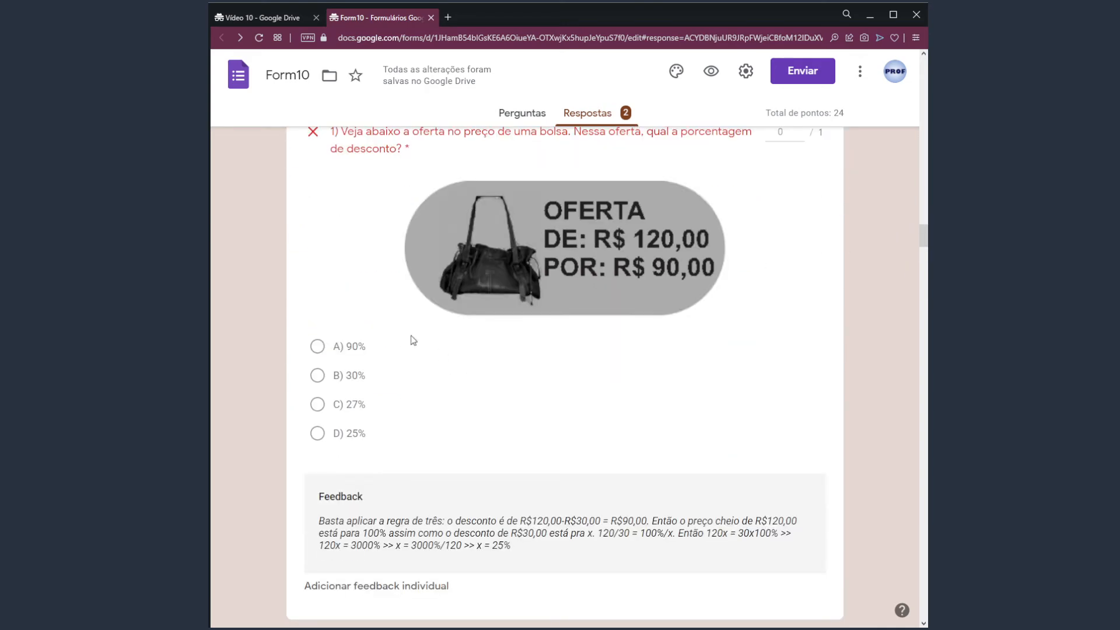
{"action": "scroll", "coordinate": [463, 387], "scroll_direction": "down", "scroll_amount": 8}
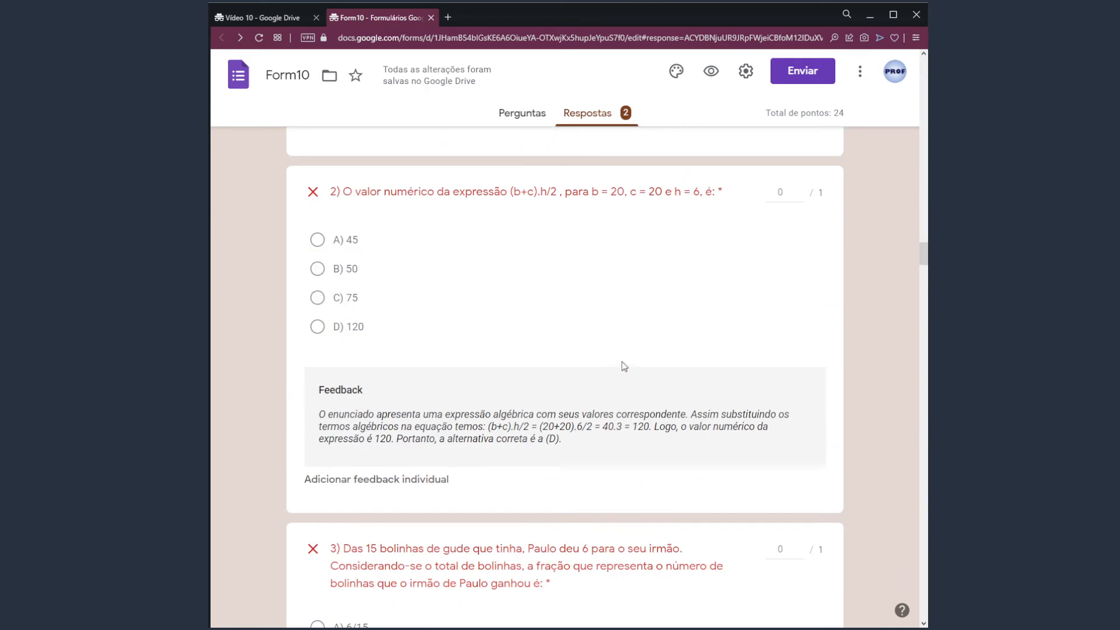
{"action": "left_click_drag", "start_coordinate": [923, 254], "coordinate": [924, 72]}
{"action": "scroll", "coordinate": [492, 353], "scroll_direction": "down", "scroll_amount": 3}
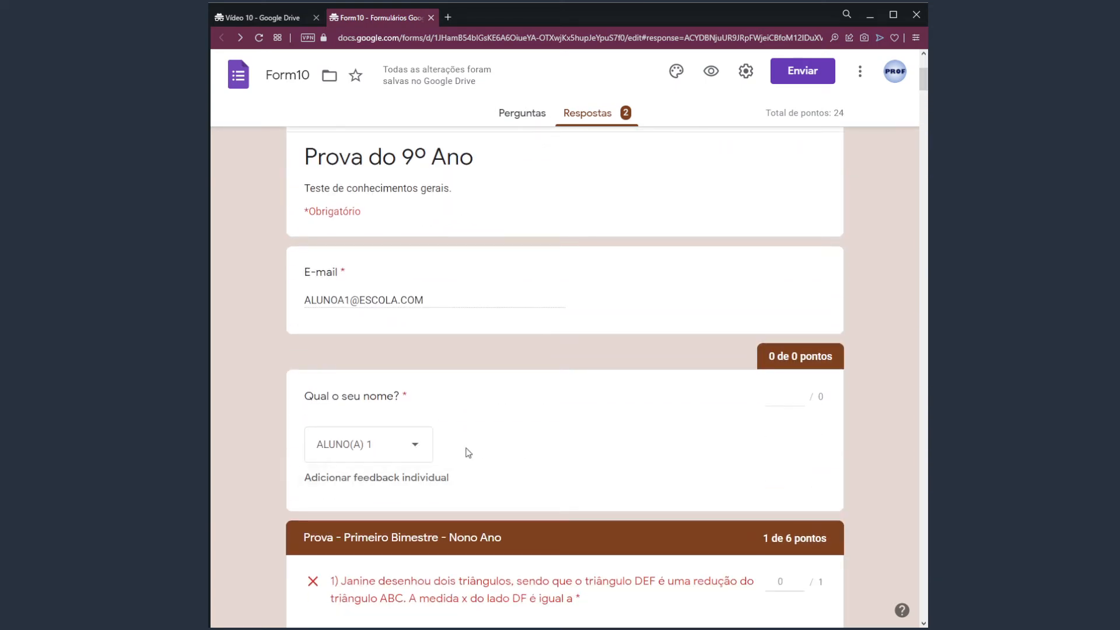
{"action": "scroll", "coordinate": [478, 426], "scroll_direction": "up", "scroll_amount": 4}
{"action": "left_click", "coordinate": [431, 278]}
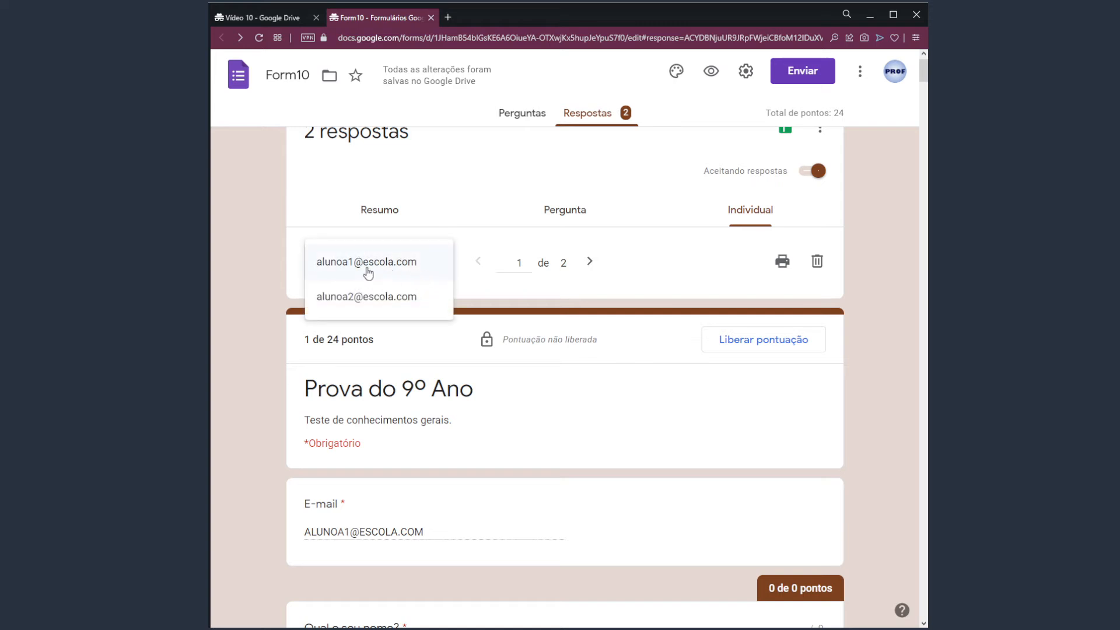
{"action": "left_click", "coordinate": [617, 250]}
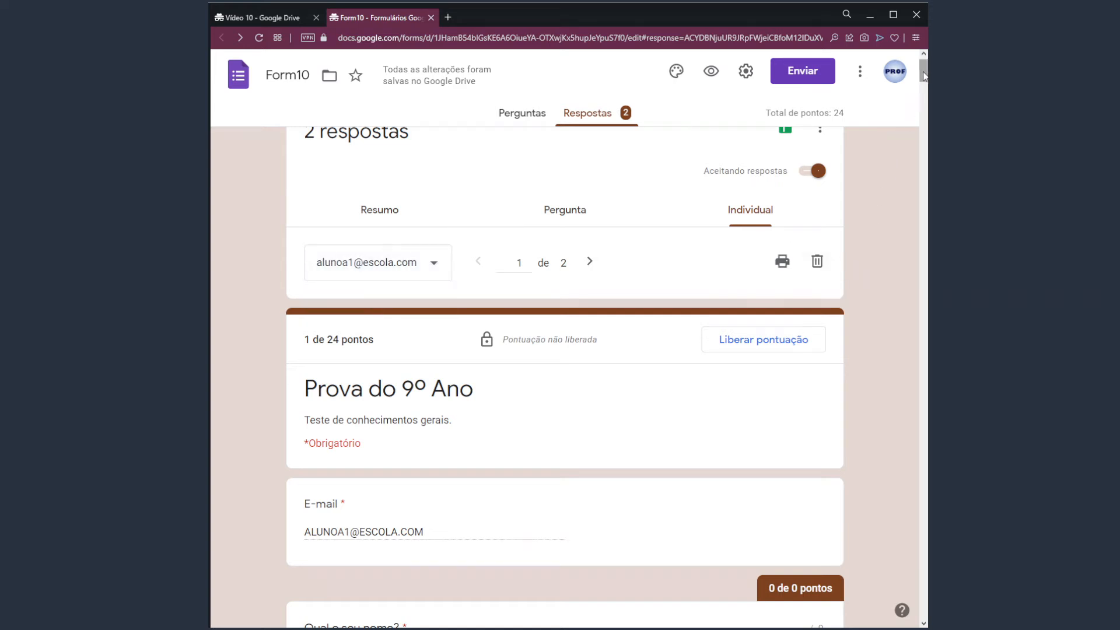
{"action": "left_click_drag", "start_coordinate": [923, 71], "coordinate": [916, 236]}
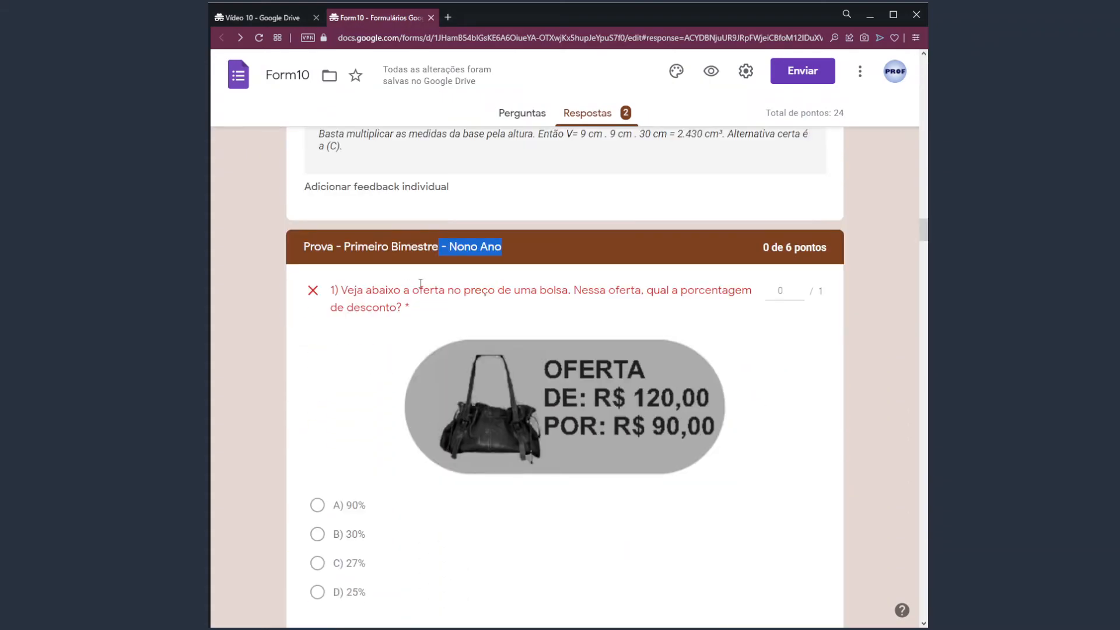
{"action": "left_click", "coordinate": [399, 275]}
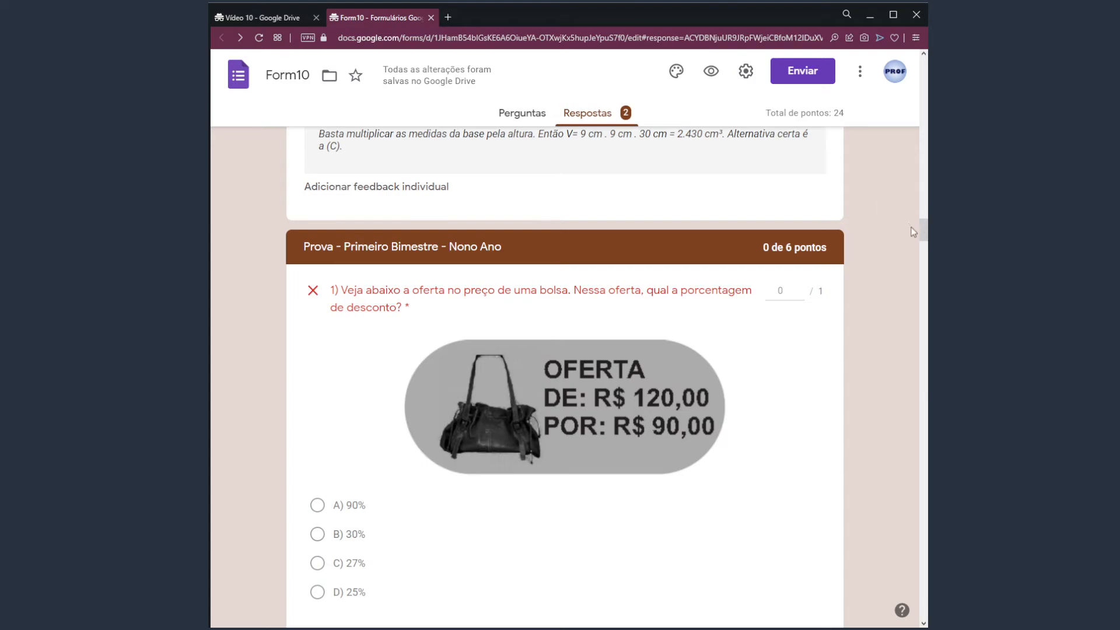
{"action": "left_click_drag", "start_coordinate": [923, 226], "coordinate": [914, 67]}
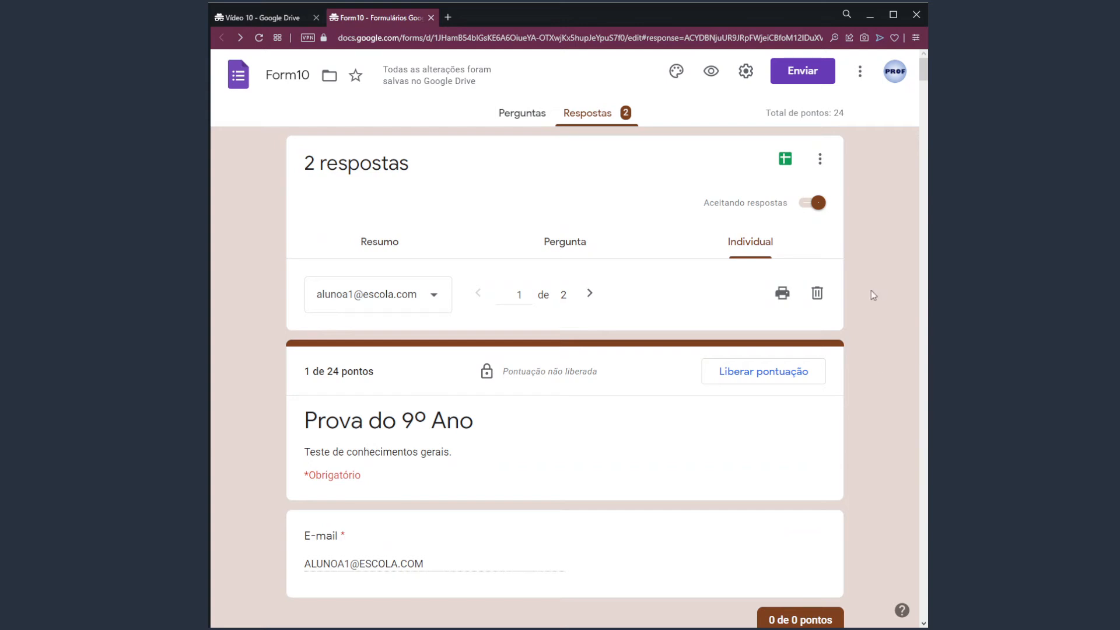
- Return to the Perguntas editor and check the name question's extra options without changing anything
{"action": "left_click", "coordinate": [524, 115]}
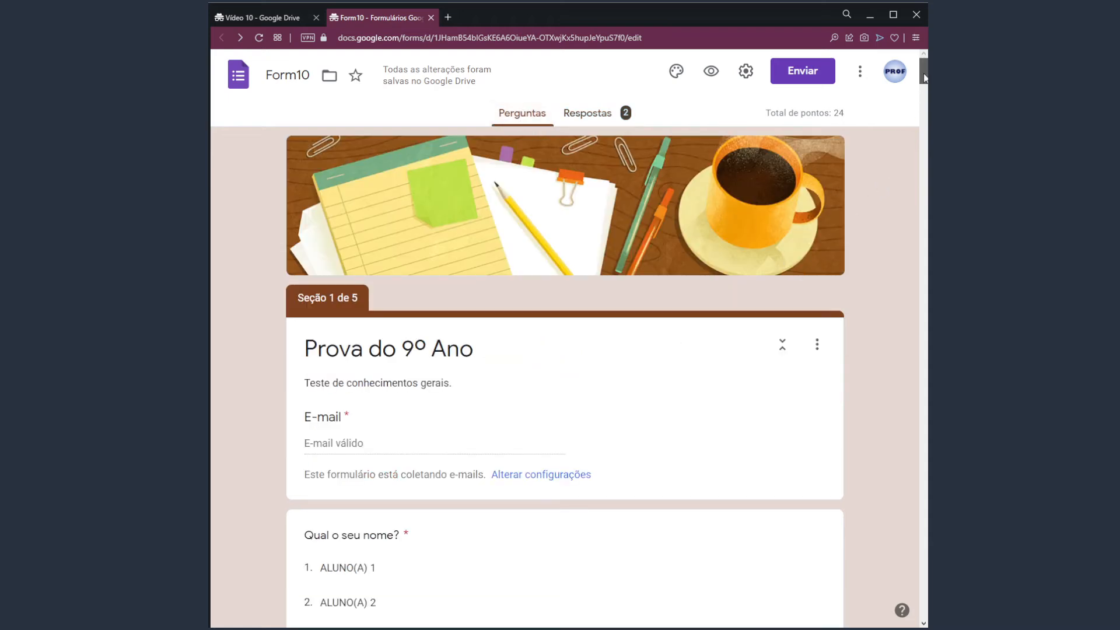
{"action": "mouse_move", "coordinate": [923, 72]}
{"action": "left_mouse_down"}
{"action": "mouse_move", "coordinate": [922, 123]}
{"action": "mouse_move", "coordinate": [922, 82]}
{"action": "left_mouse_up"}
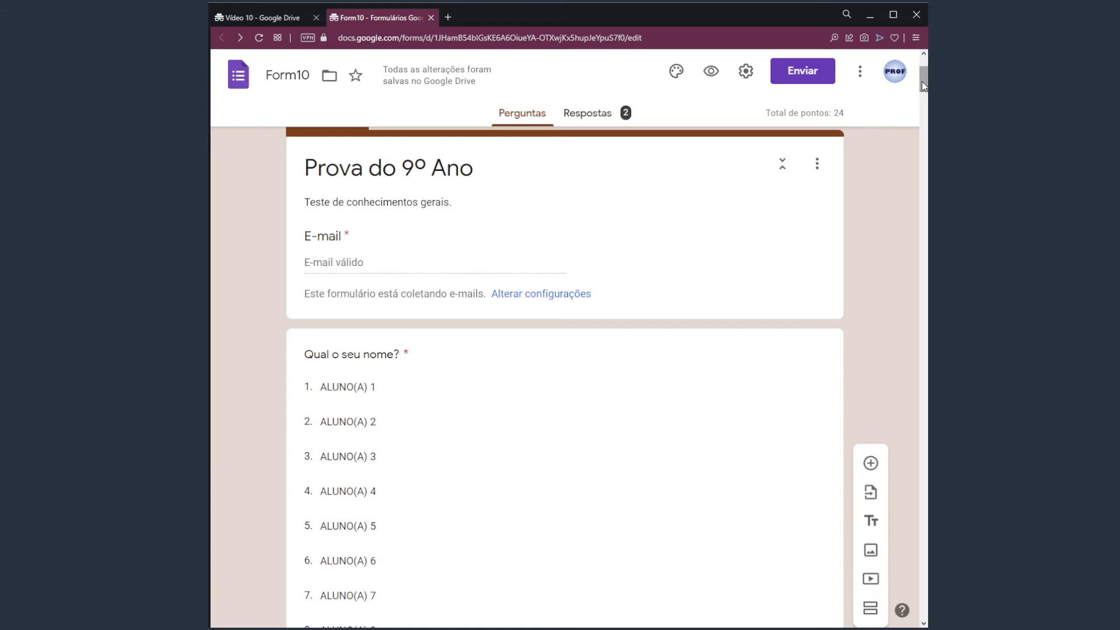
{"action": "scroll", "coordinate": [897, 291], "scroll_direction": "down", "scroll_amount": 9}
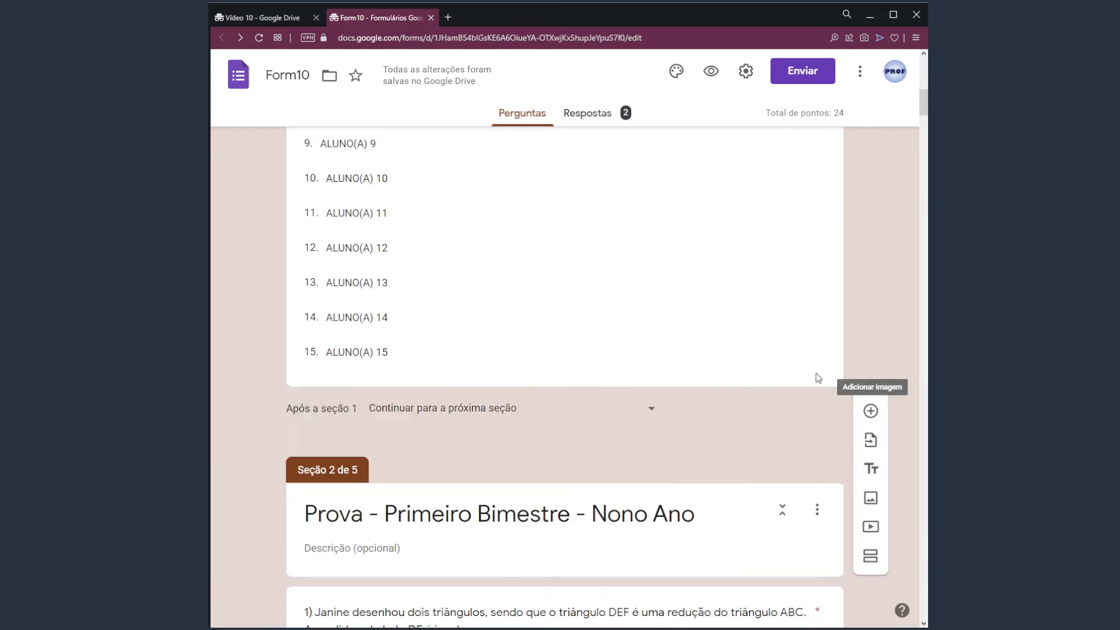
{"action": "left_click", "coordinate": [825, 372]}
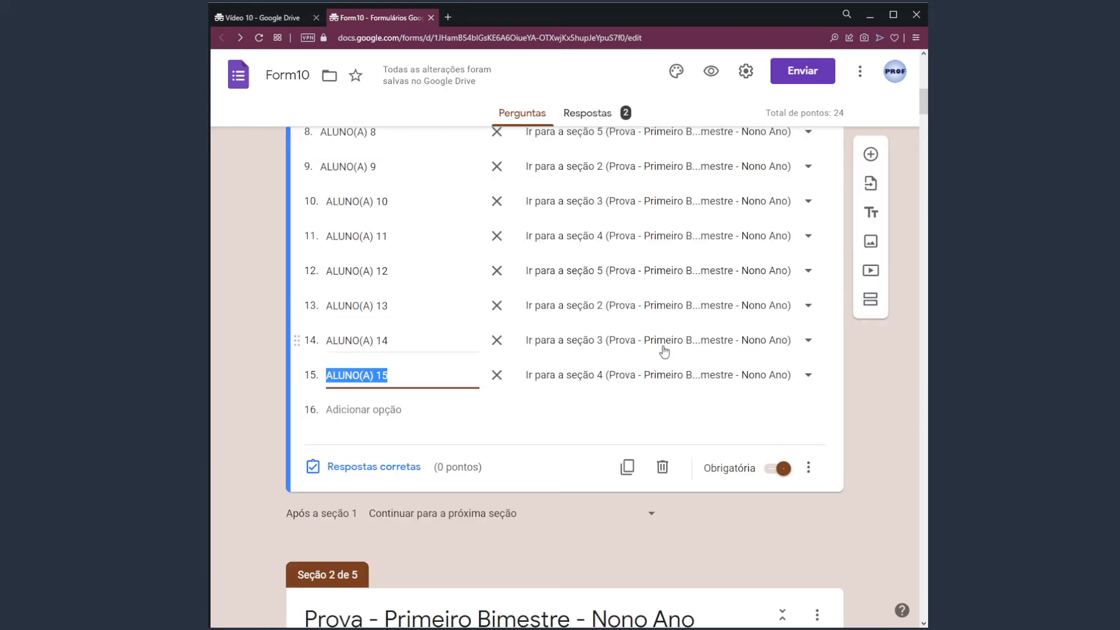
{"action": "left_click", "coordinate": [808, 468]}
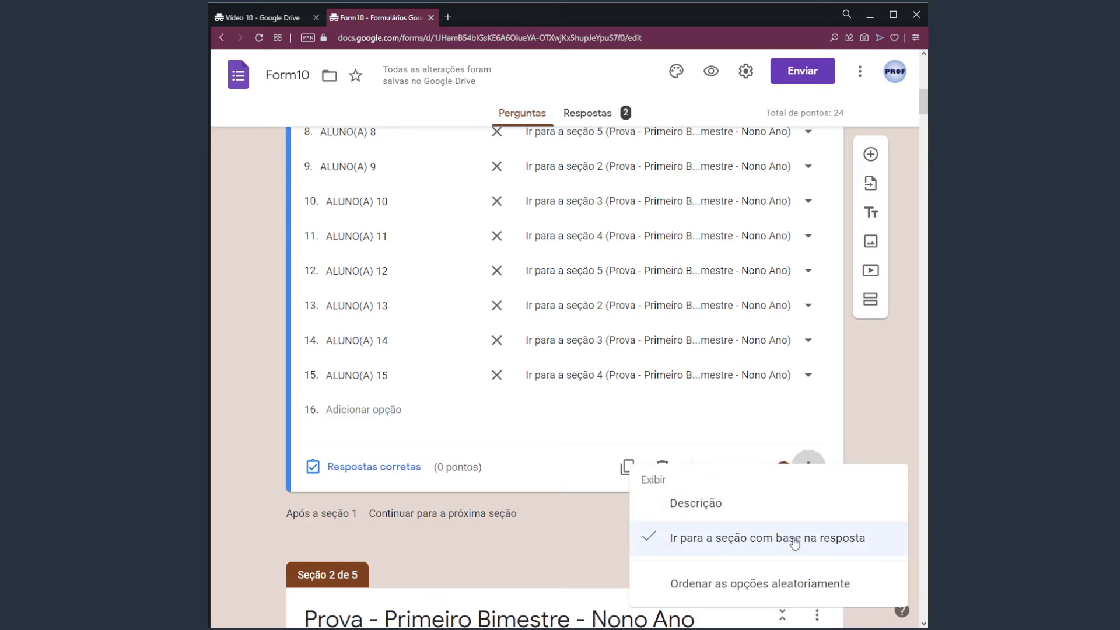
{"action": "left_click", "coordinate": [884, 401]}
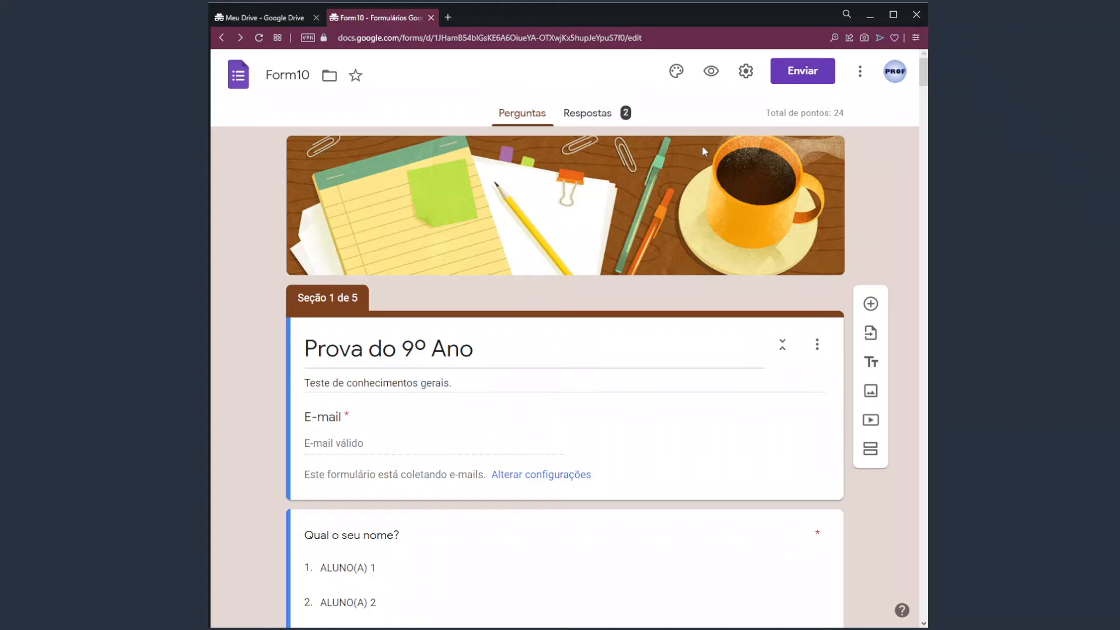
- Switch to the Respostas summary showing 2 responses
{"action": "left_click", "coordinate": [592, 117]}
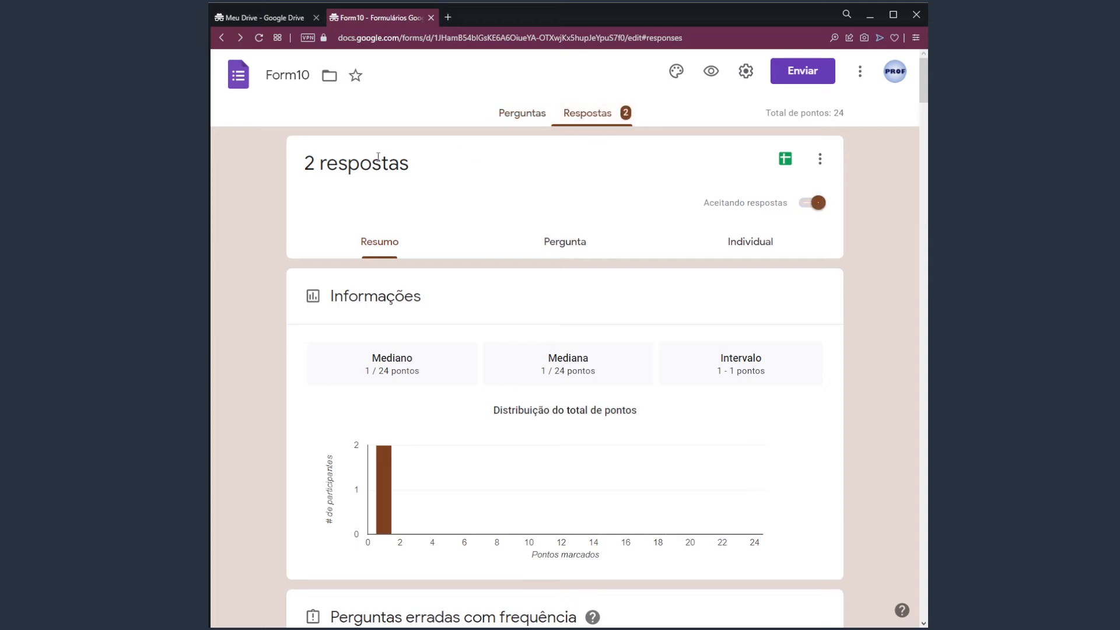
{"action": "left_click_drag", "start_coordinate": [307, 166], "coordinate": [411, 169]}
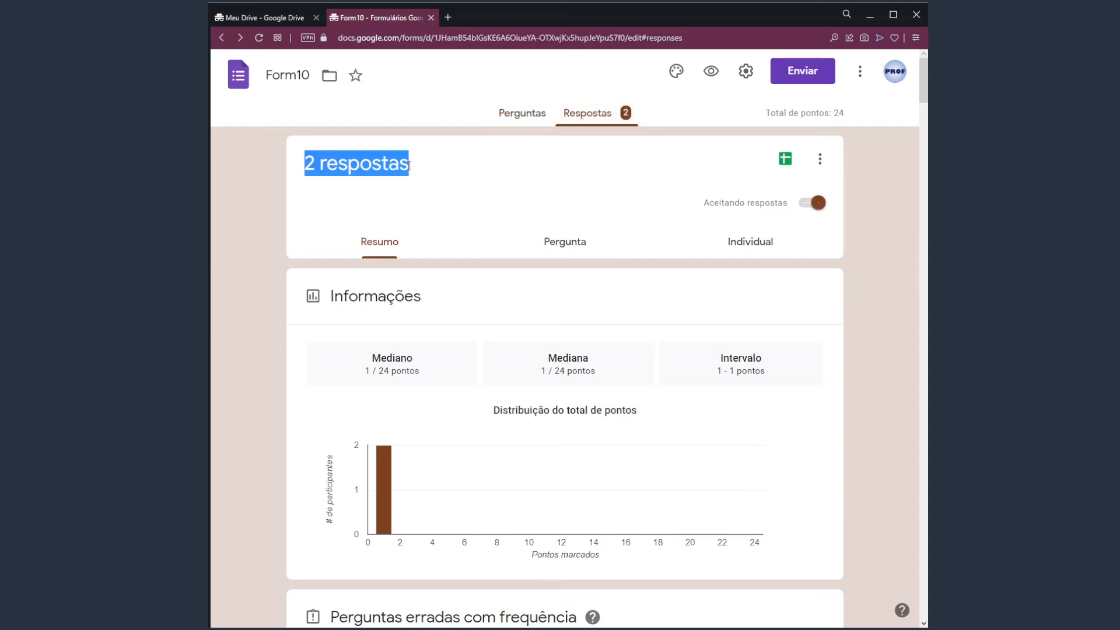
{"action": "left_click", "coordinate": [402, 168]}
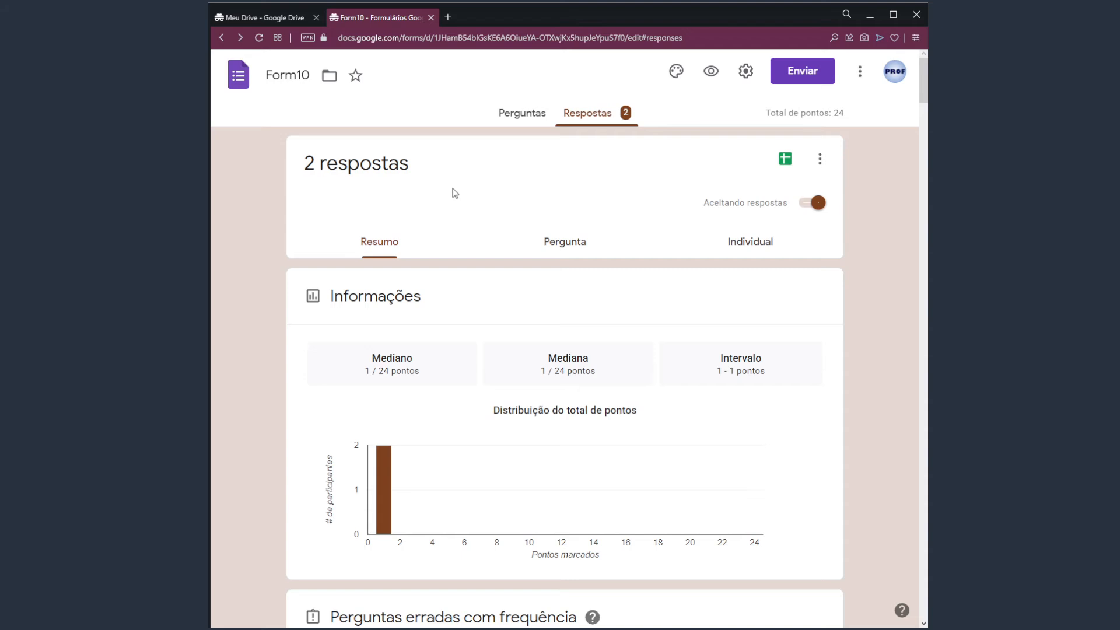
- Delete all responses with Excluir todas as respostas and confirm with OK
{"action": "left_click", "coordinate": [820, 160]}
{"action": "left_click", "coordinate": [846, 159]}
{"action": "left_click", "coordinate": [820, 159]}
{"action": "left_click", "coordinate": [858, 152]}
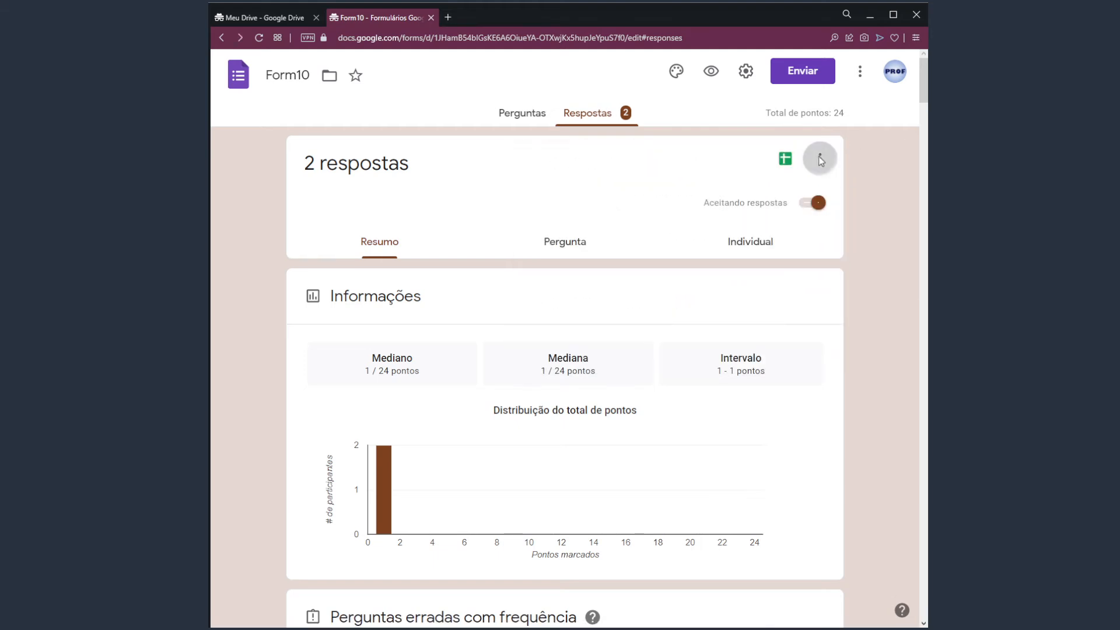
{"action": "left_click", "coordinate": [820, 161]}
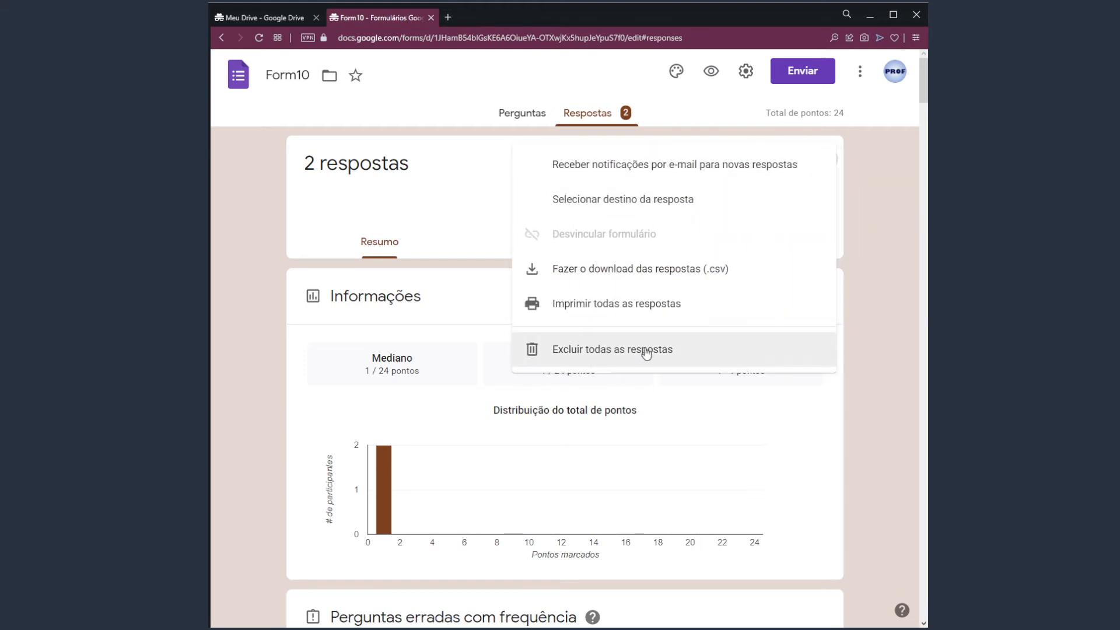
{"action": "left_click", "coordinate": [622, 350]}
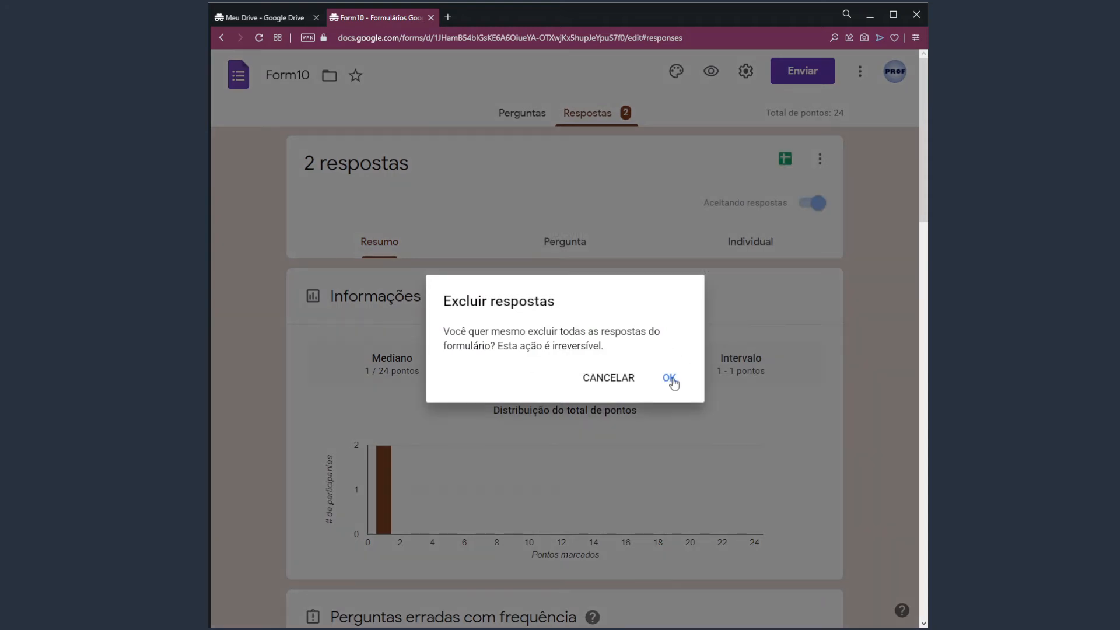
{"action": "left_click", "coordinate": [671, 380]}
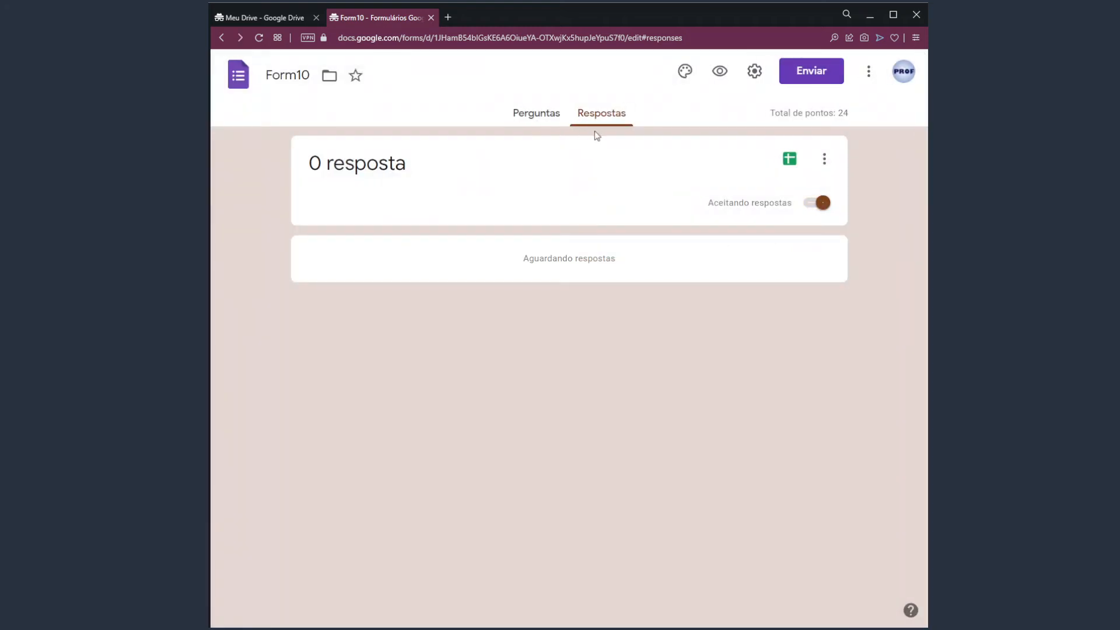
- Switch back to the quiz's Perguntas tab
{"action": "left_click", "coordinate": [541, 119]}
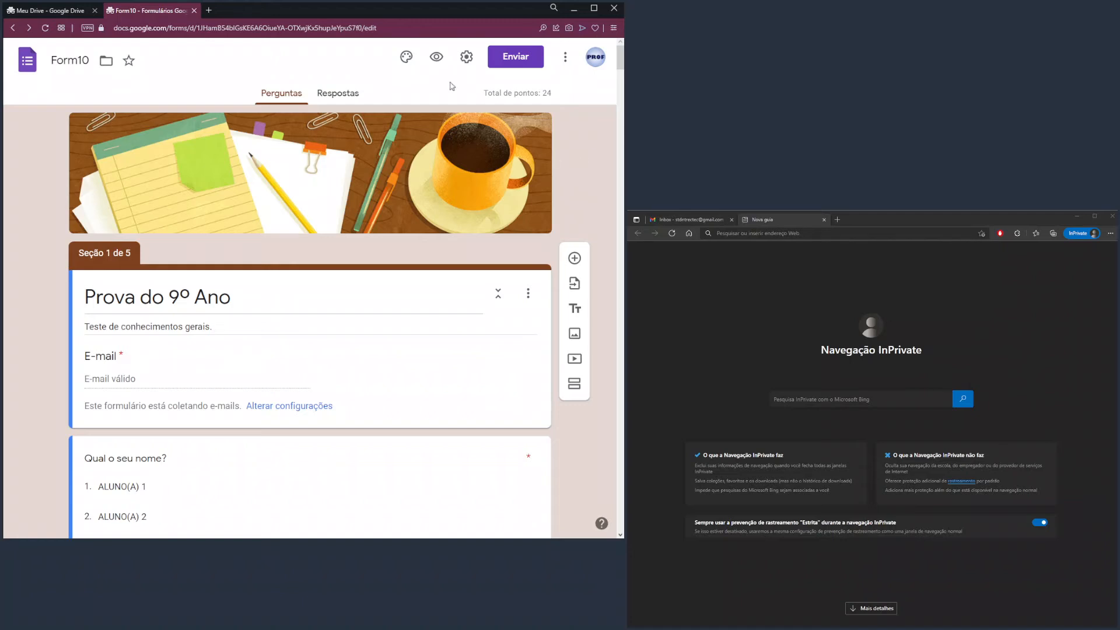
- Copy the quiz's shortened (URL curto) sharing link from the Enviar formulário dialog
{"action": "left_click", "coordinate": [521, 64]}
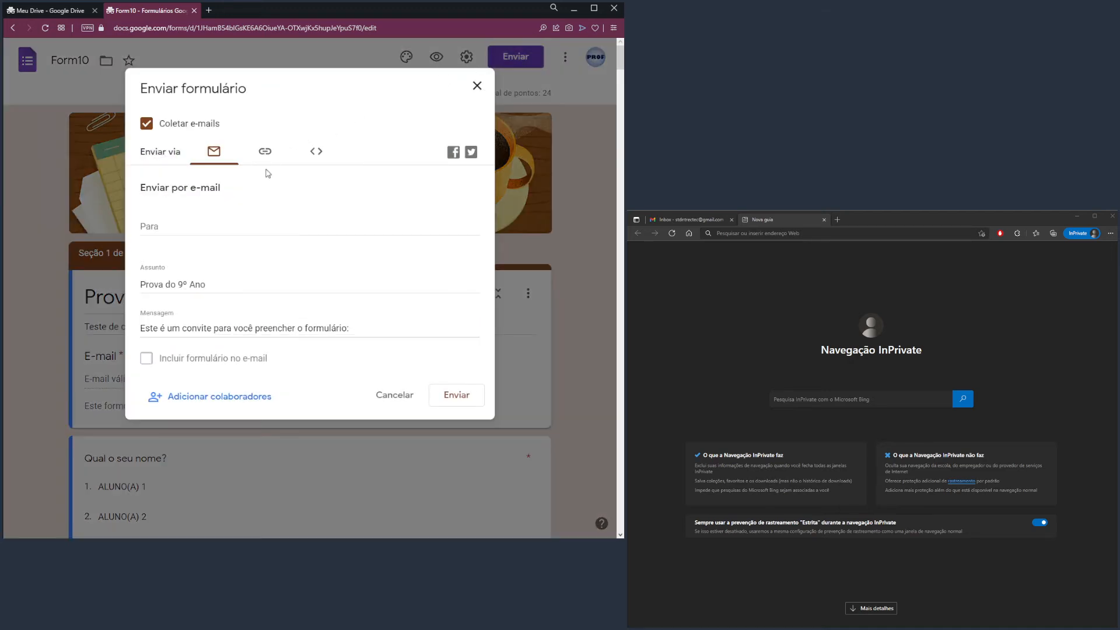
{"action": "left_click", "coordinate": [266, 153]}
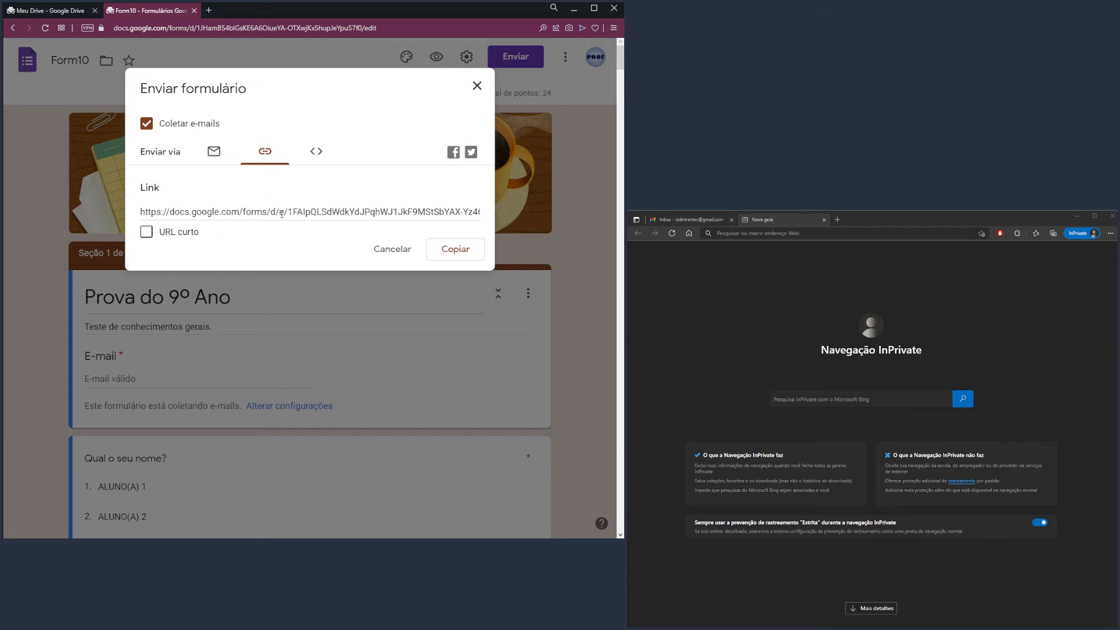
{"action": "left_click", "coordinate": [313, 215]}
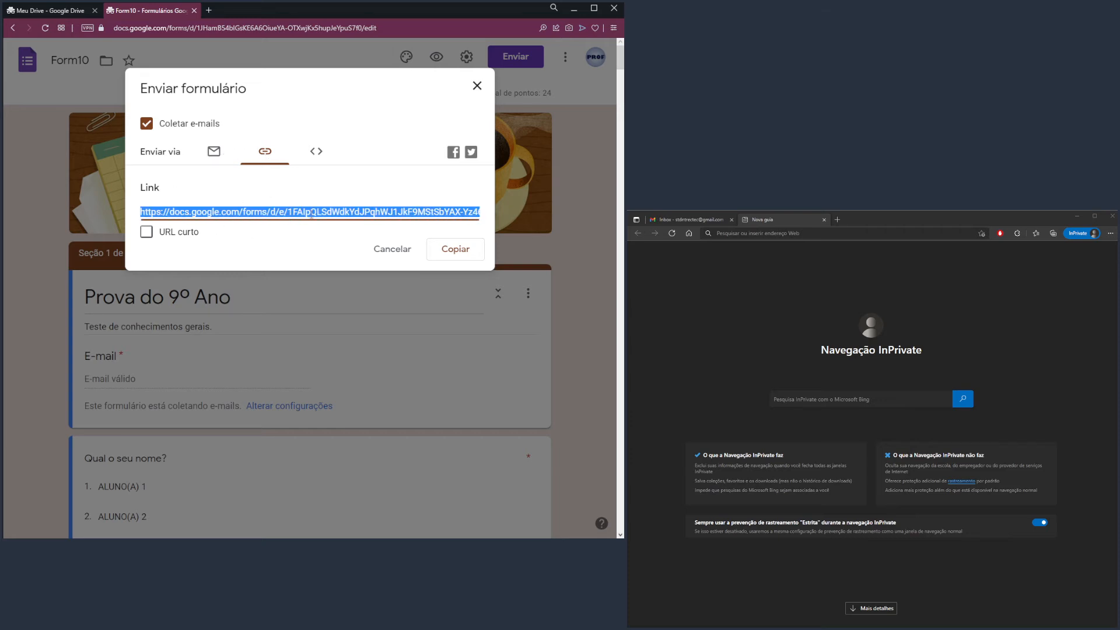
{"action": "left_click", "coordinate": [467, 250]}
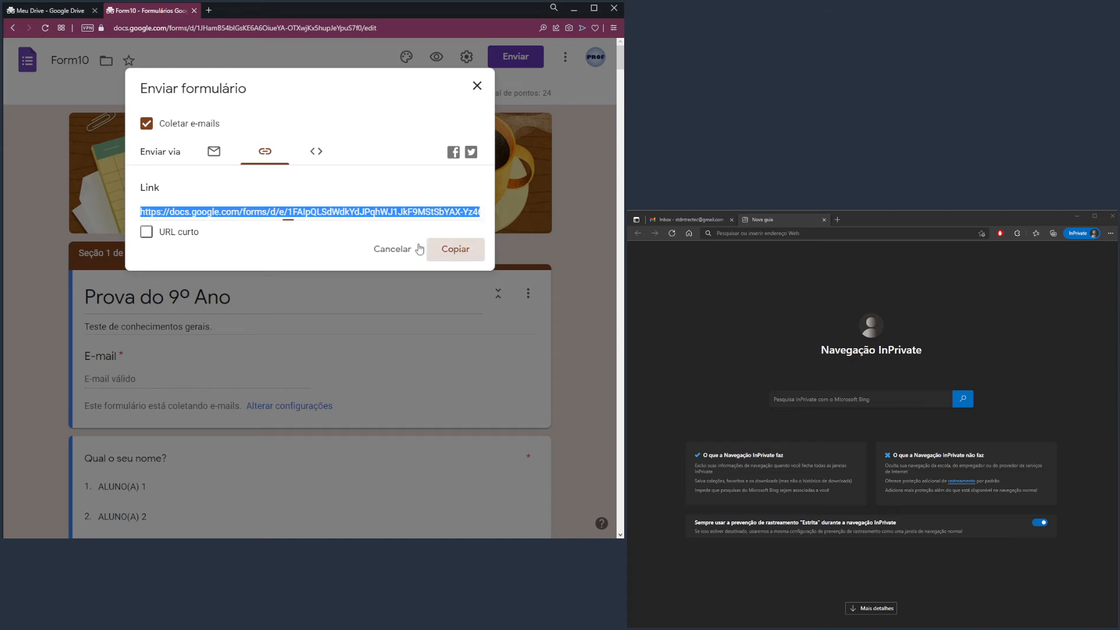
{"action": "left_click", "coordinate": [147, 234]}
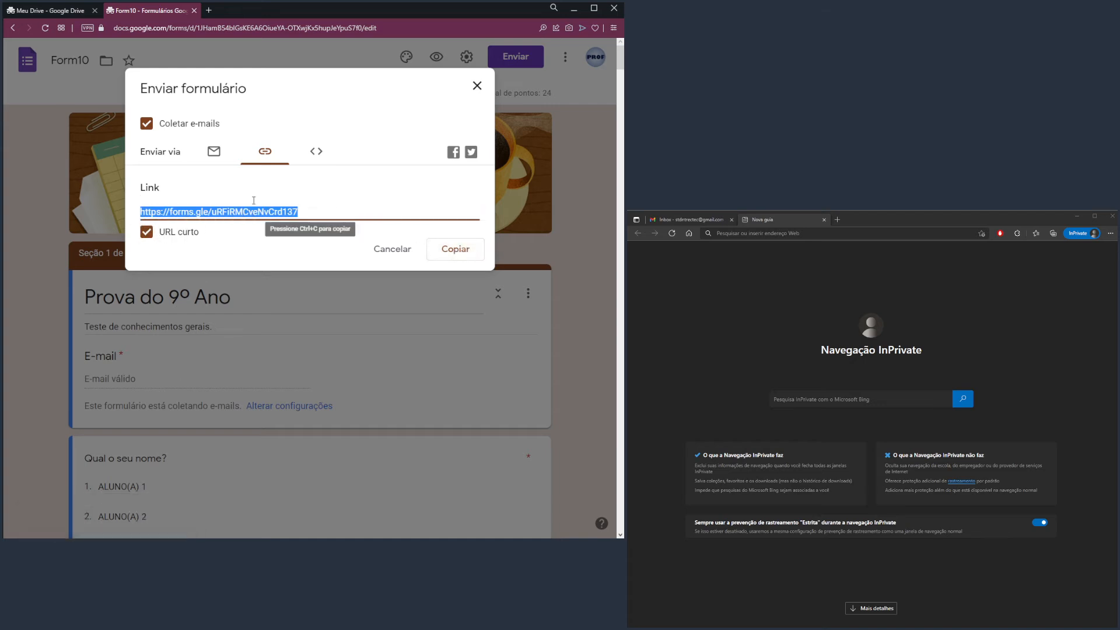
{"action": "left_click", "coordinate": [455, 258]}
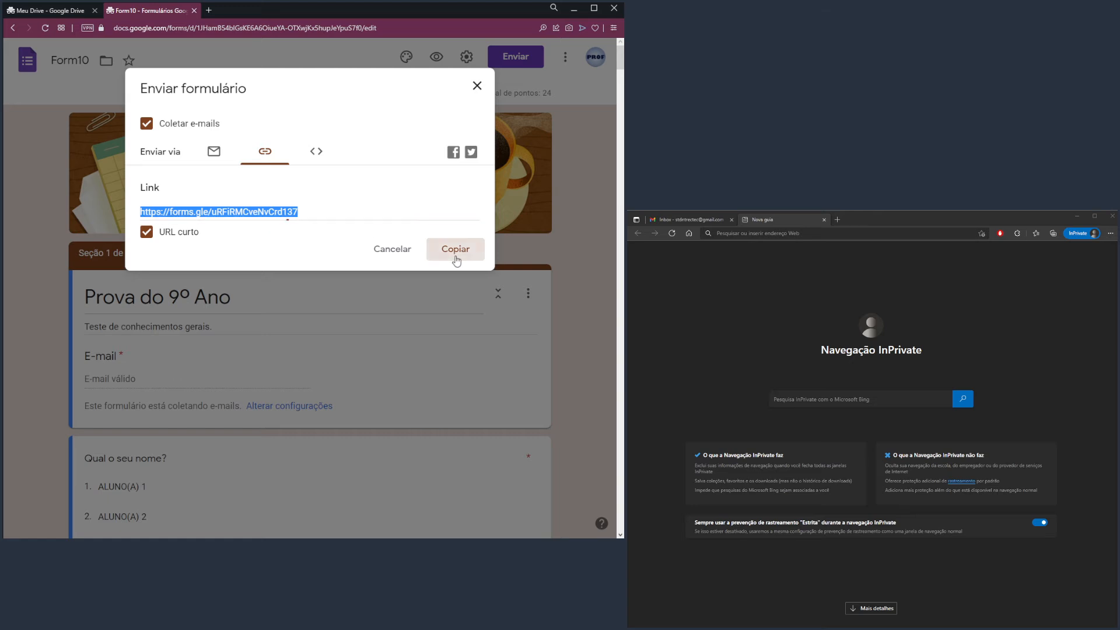
{"action": "left_click", "coordinate": [477, 86]}
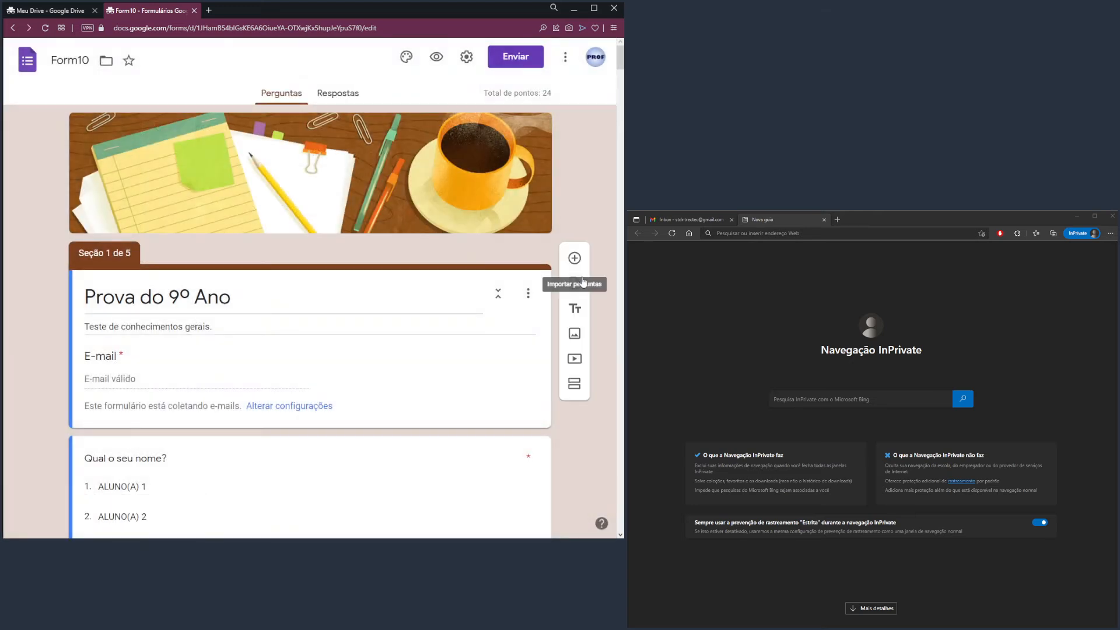
- Load the copied forms.gle quiz link in the private Edge window's address bar
{"action": "left_click", "coordinate": [702, 378]}
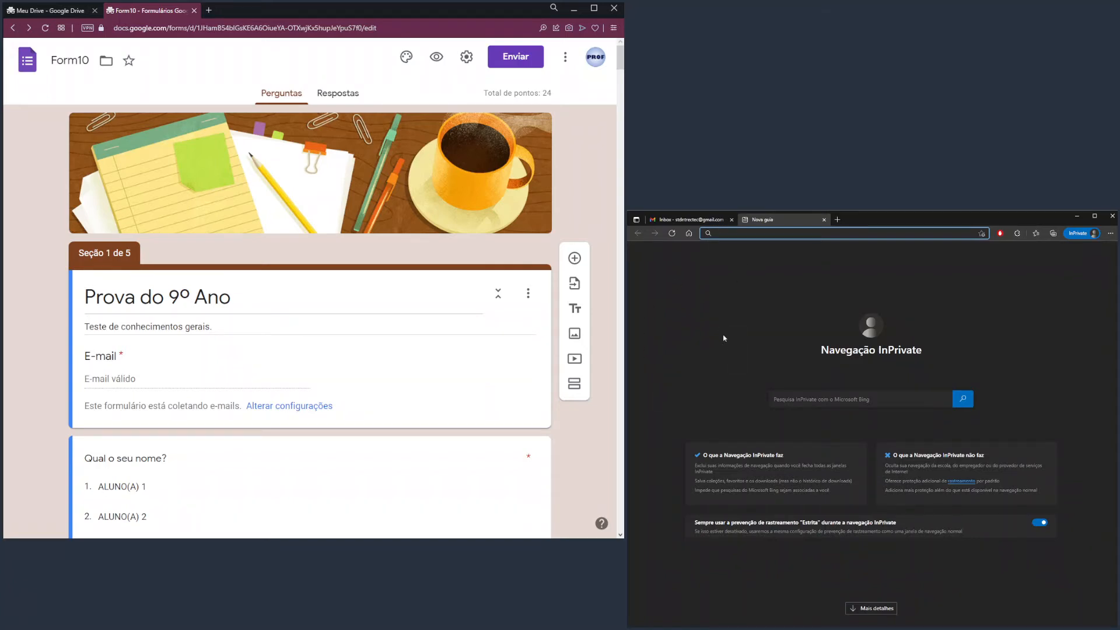
{"action": "key", "text": "ctrl+v"}
{"action": "key", "text": "Return"}
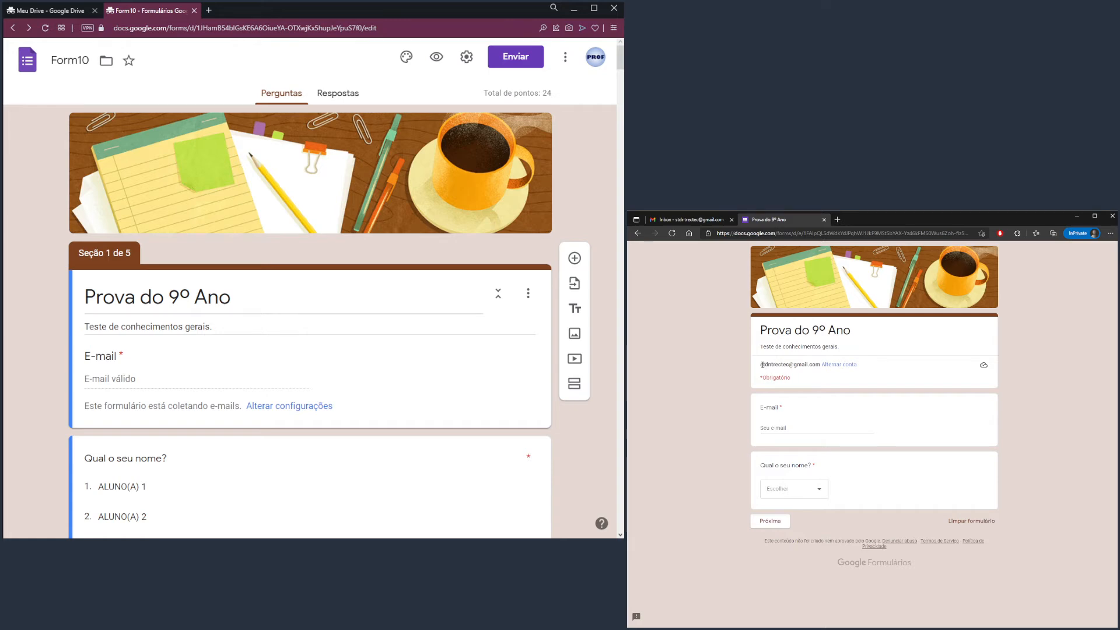
{"action": "left_click_drag", "start_coordinate": [761, 364], "coordinate": [813, 365]}
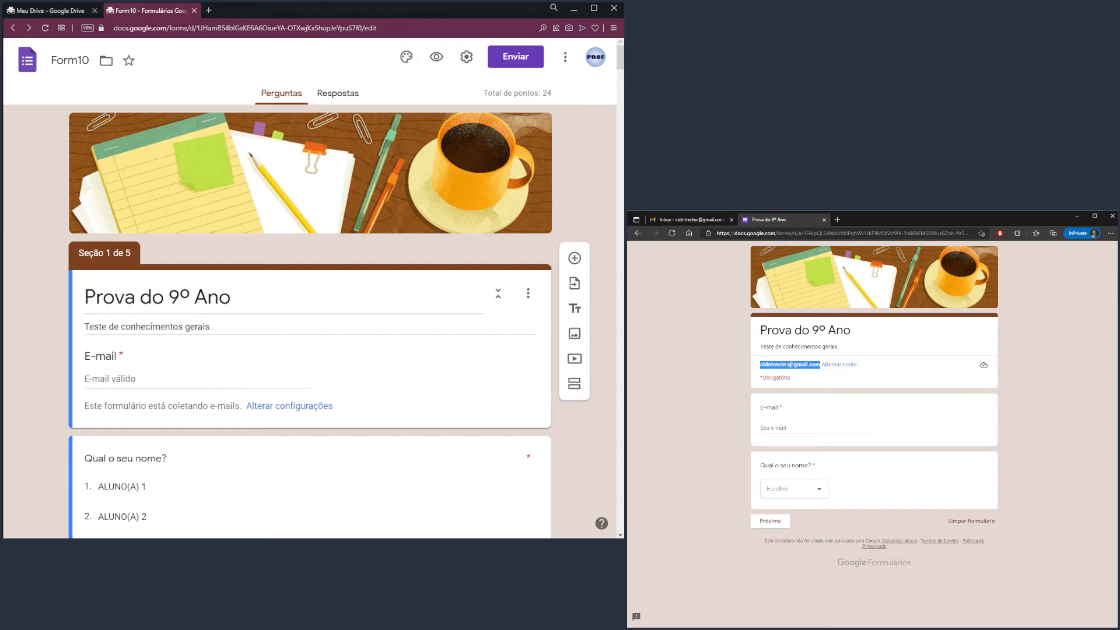
{"action": "left_click", "coordinate": [879, 384]}
{"action": "left_click", "coordinate": [983, 368]}
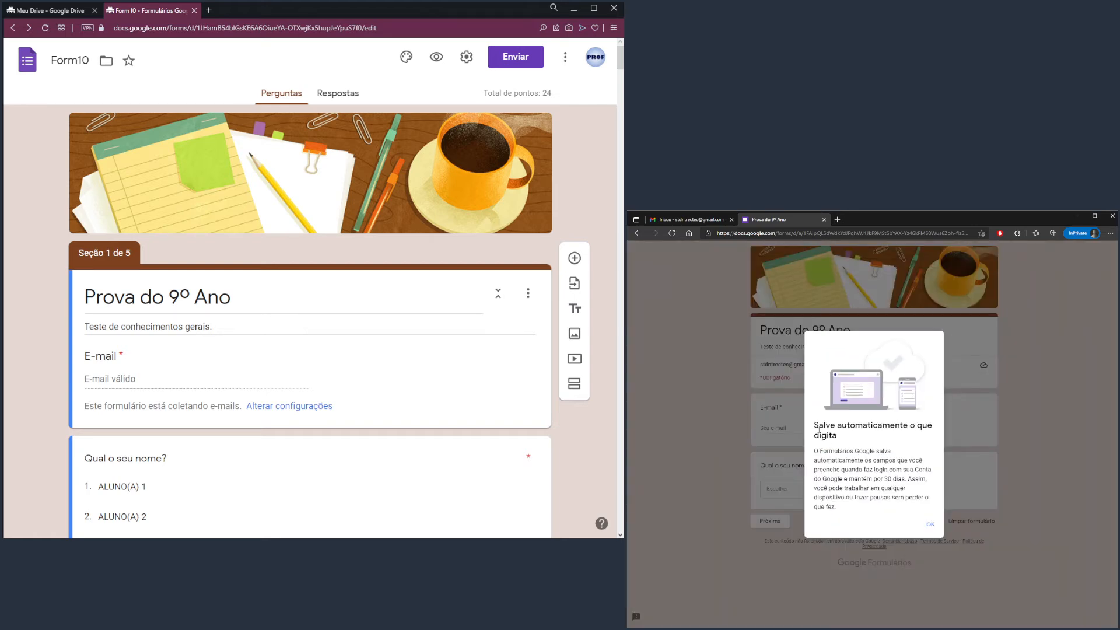
{"action": "left_click_drag", "start_coordinate": [824, 429], "coordinate": [902, 479]}
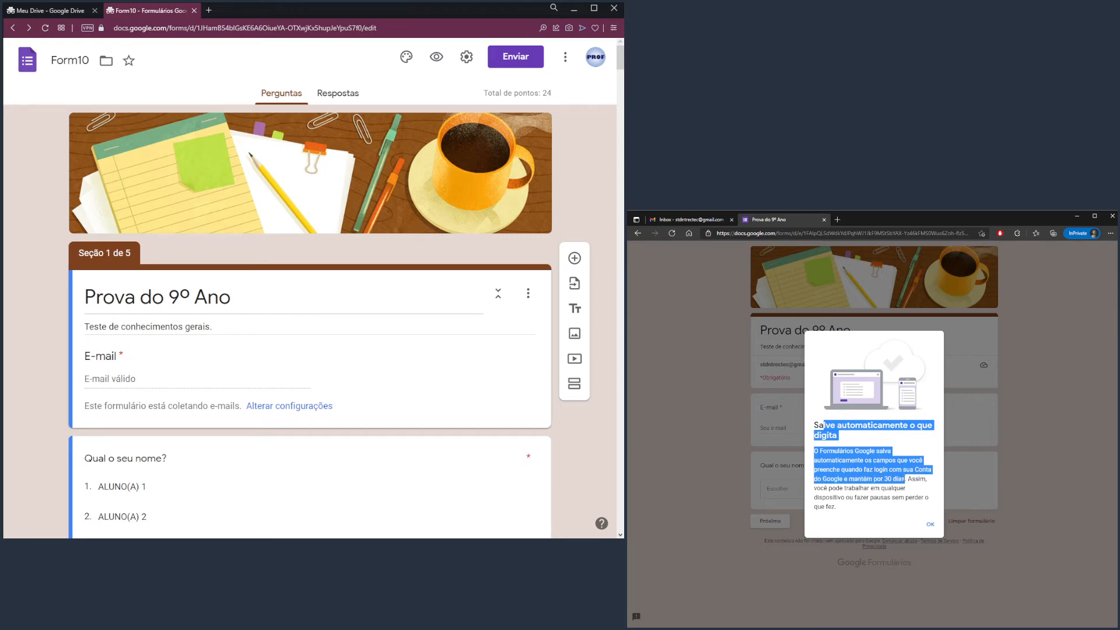
{"action": "left_click", "coordinate": [930, 524]}
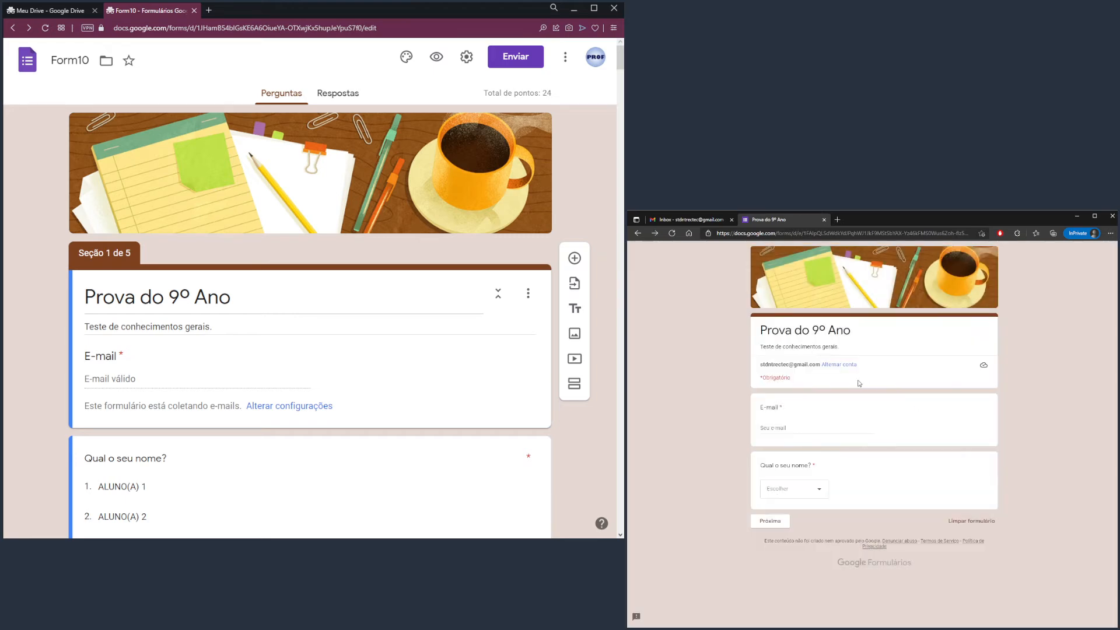
- Copy the account e-mail from the page header and paste it into the E-mail answer
{"action": "left_click_drag", "start_coordinate": [760, 364], "coordinate": [816, 364]}
{"action": "left_click", "coordinate": [795, 366]}
{"action": "left_click_drag", "start_coordinate": [759, 366], "coordinate": [821, 367]}
{"action": "left_click", "coordinate": [812, 428]}
{"action": "key", "text": "ctrl+v"}
{"action": "left_click", "coordinate": [711, 448]}
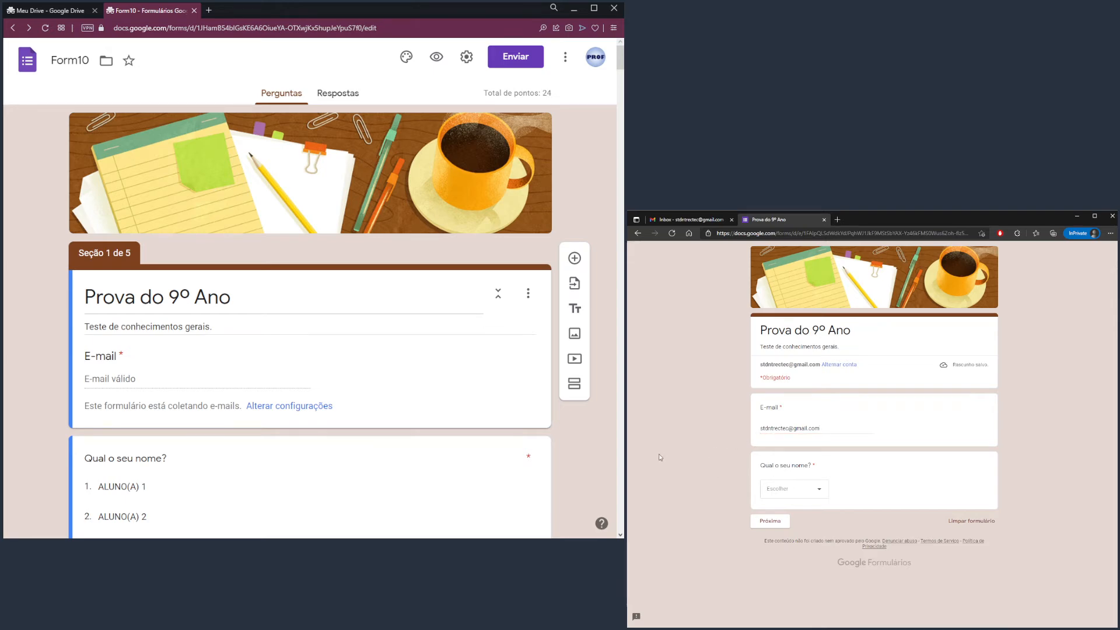
{"action": "key", "text": "alt+Tab"}
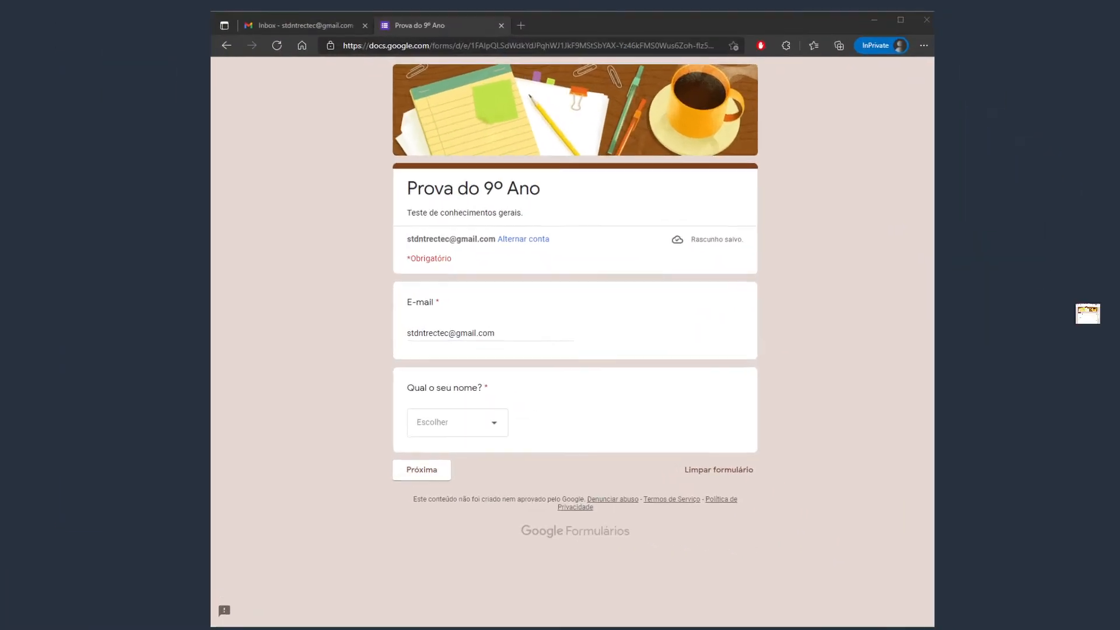
- Answer the name question with ALUNO(A) 2 and move to the next section
{"action": "left_click", "coordinate": [212, 380]}
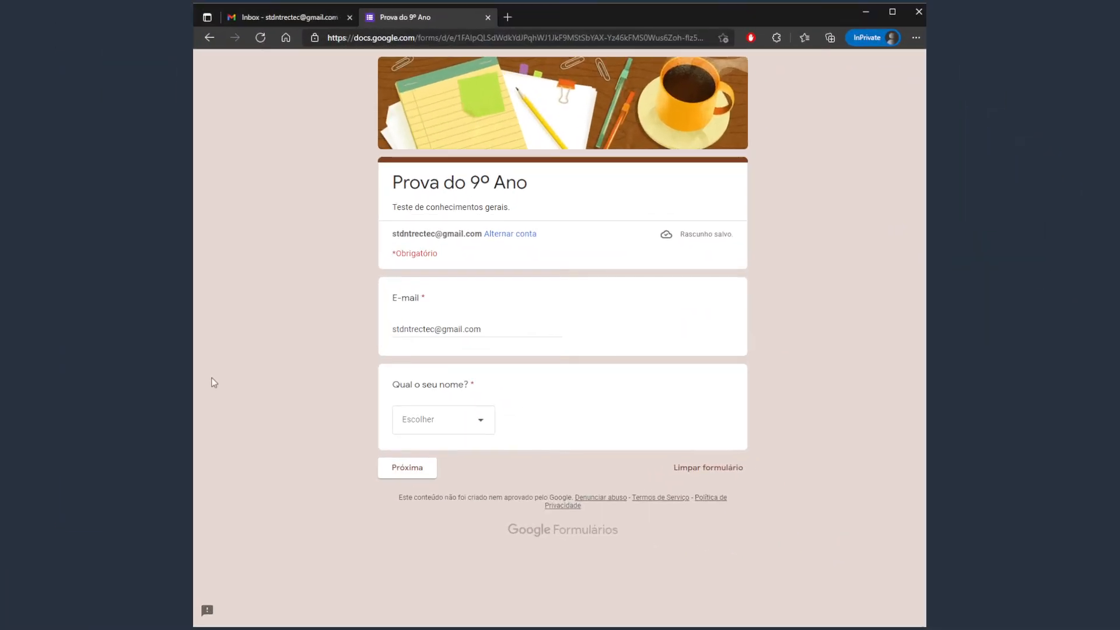
{"action": "left_click", "coordinate": [486, 425]}
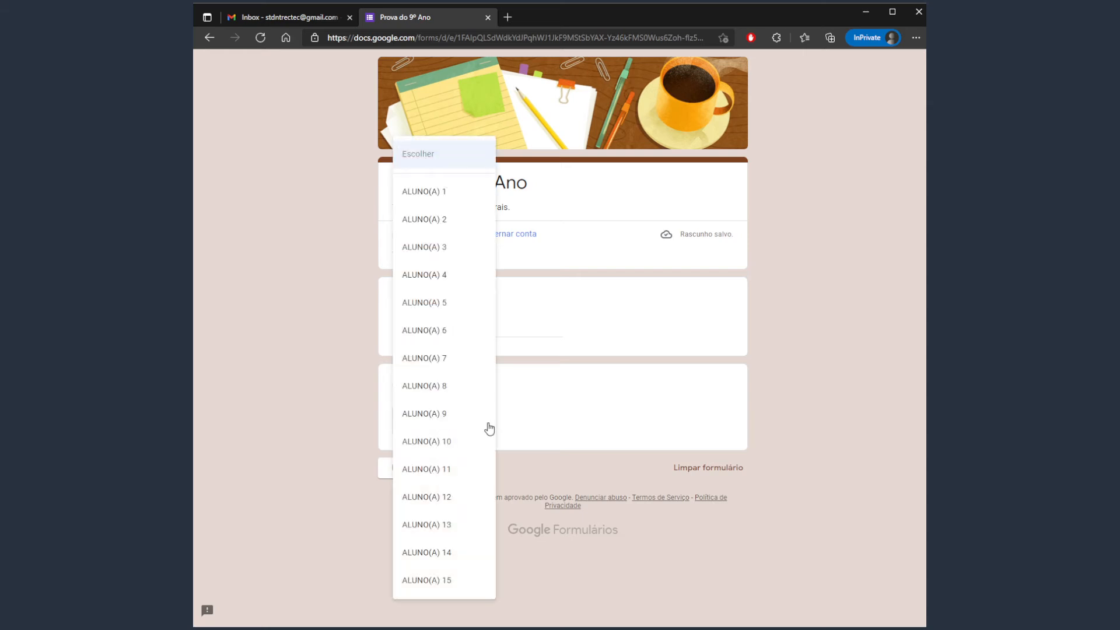
{"action": "left_click", "coordinate": [464, 219]}
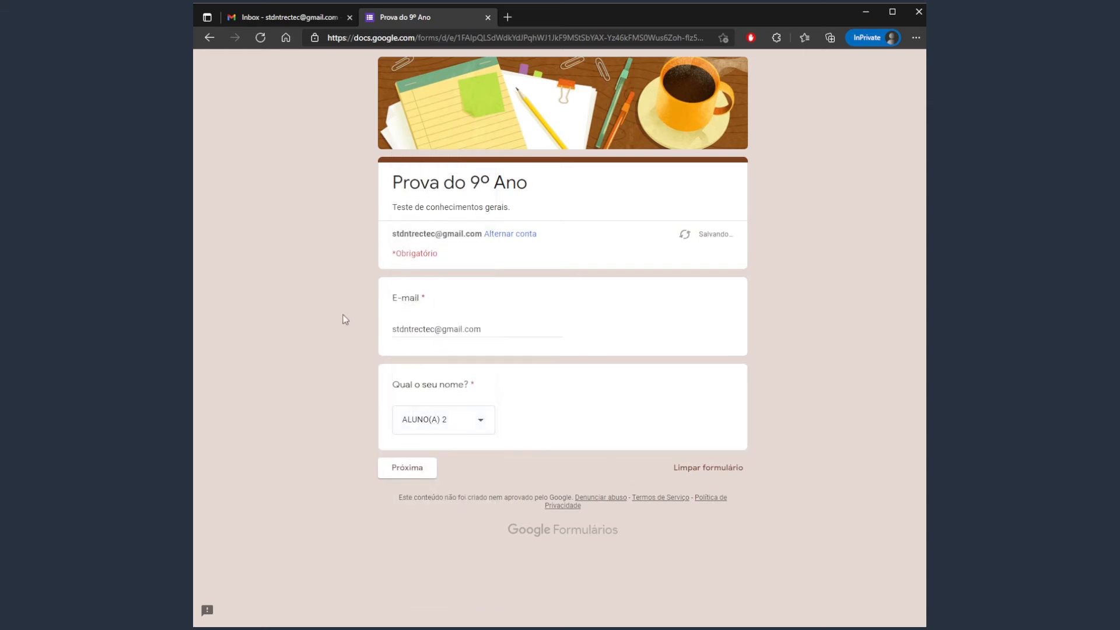
{"action": "left_click", "coordinate": [417, 471]}
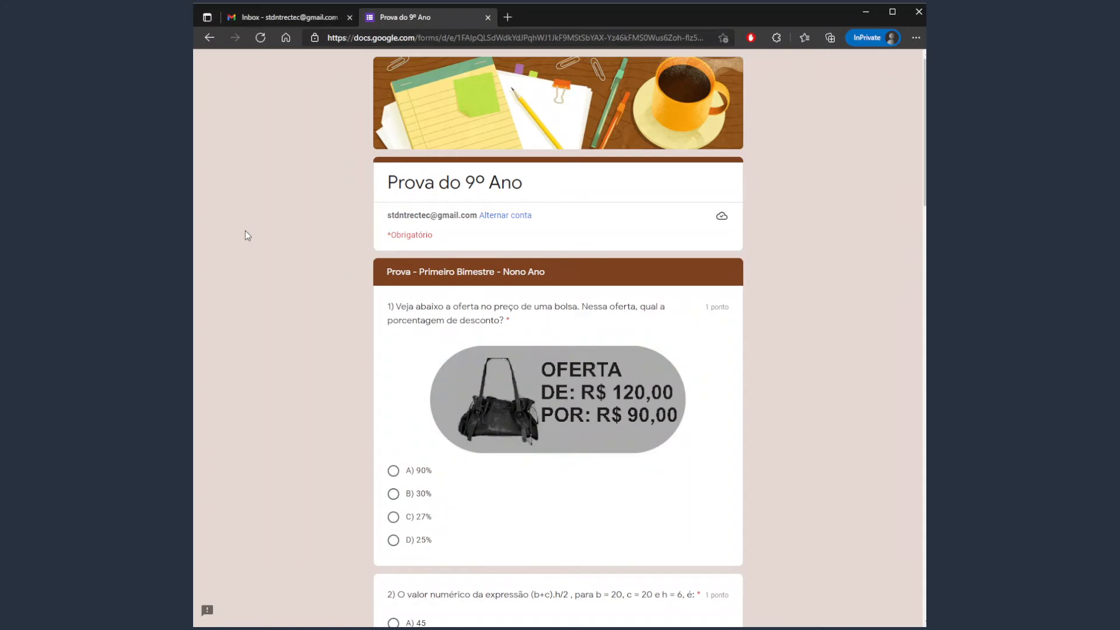
- Answer the questions: 27%, 75, 9/15, option A, janeiro e abril, and 2.700
{"action": "scroll", "coordinate": [467, 332], "scroll_direction": "down", "scroll_amount": 4}
{"action": "left_click", "coordinate": [416, 258]}
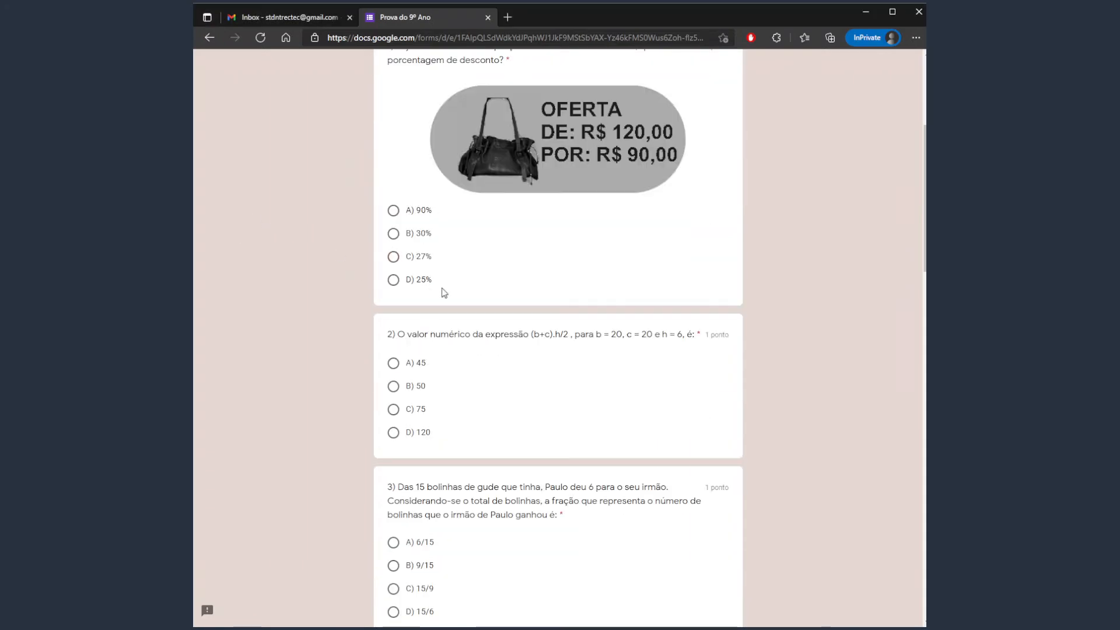
{"action": "scroll", "coordinate": [444, 294], "scroll_direction": "down", "scroll_amount": 3}
{"action": "left_click", "coordinate": [415, 245]}
{"action": "scroll", "coordinate": [436, 320], "scroll_direction": "down", "scroll_amount": 3}
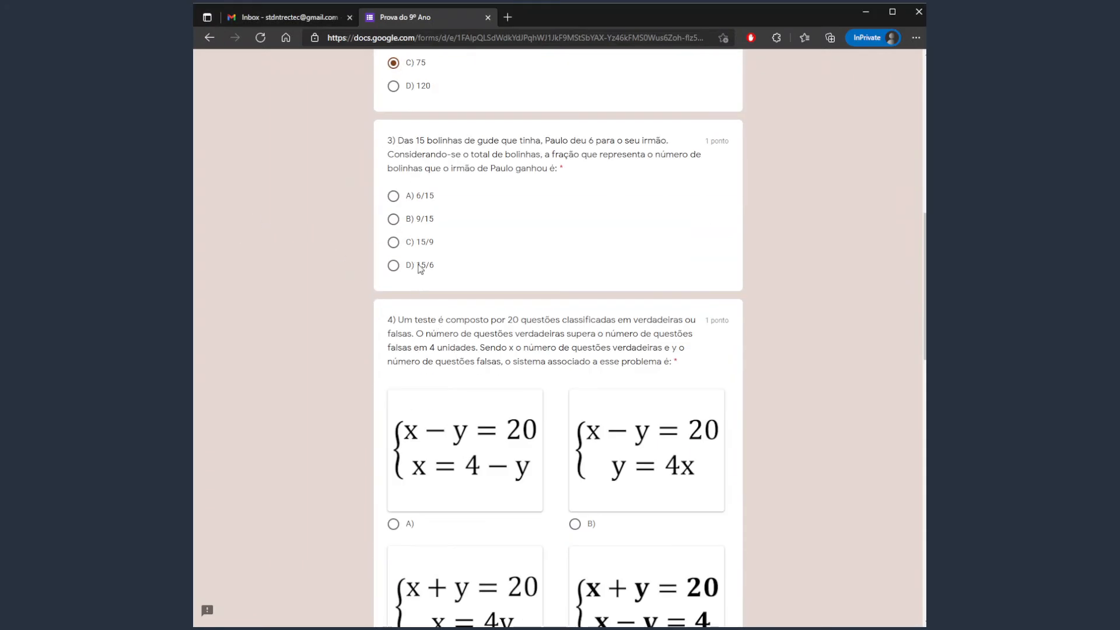
{"action": "left_click", "coordinate": [421, 266]}
{"action": "left_click", "coordinate": [424, 220]}
{"action": "scroll", "coordinate": [479, 300], "scroll_direction": "down", "scroll_amount": 4}
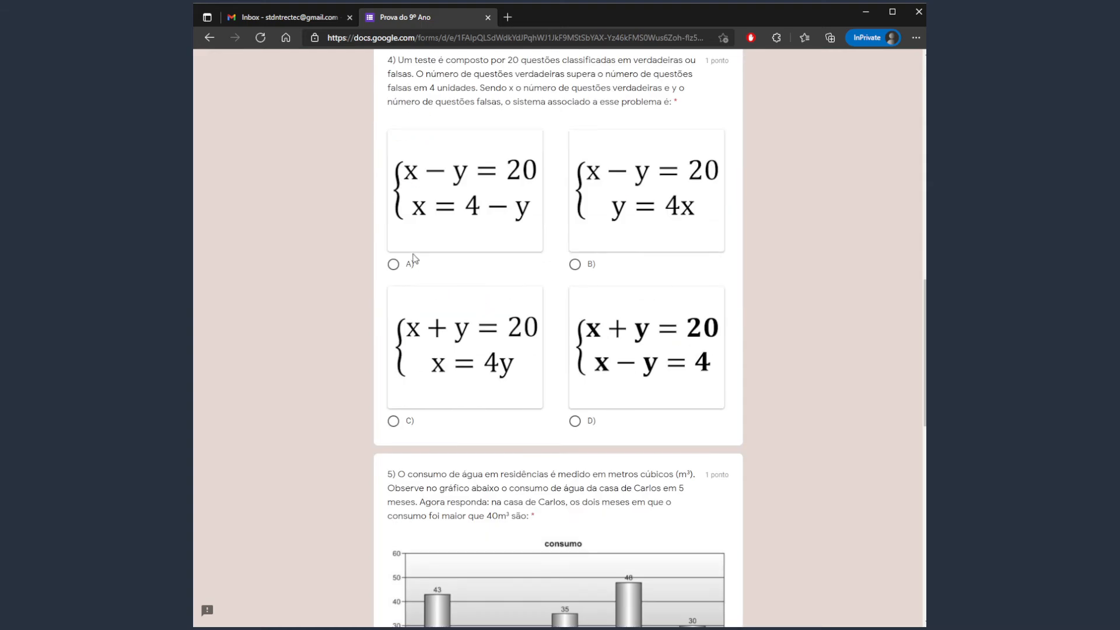
{"action": "left_click", "coordinate": [413, 230]}
{"action": "scroll", "coordinate": [423, 416], "scroll_direction": "down", "scroll_amount": 4}
{"action": "scroll", "coordinate": [423, 416], "scroll_direction": "down", "scroll_amount": 3}
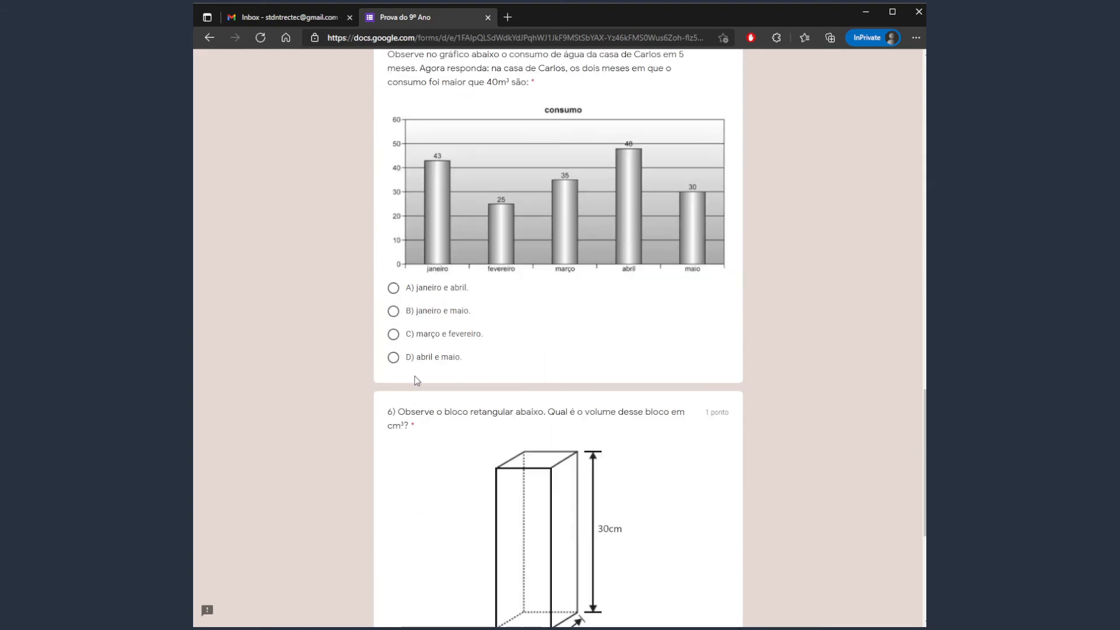
{"action": "left_click", "coordinate": [412, 287]}
{"action": "scroll", "coordinate": [459, 338], "scroll_direction": "down", "scroll_amount": 4}
{"action": "left_click", "coordinate": [420, 415]}
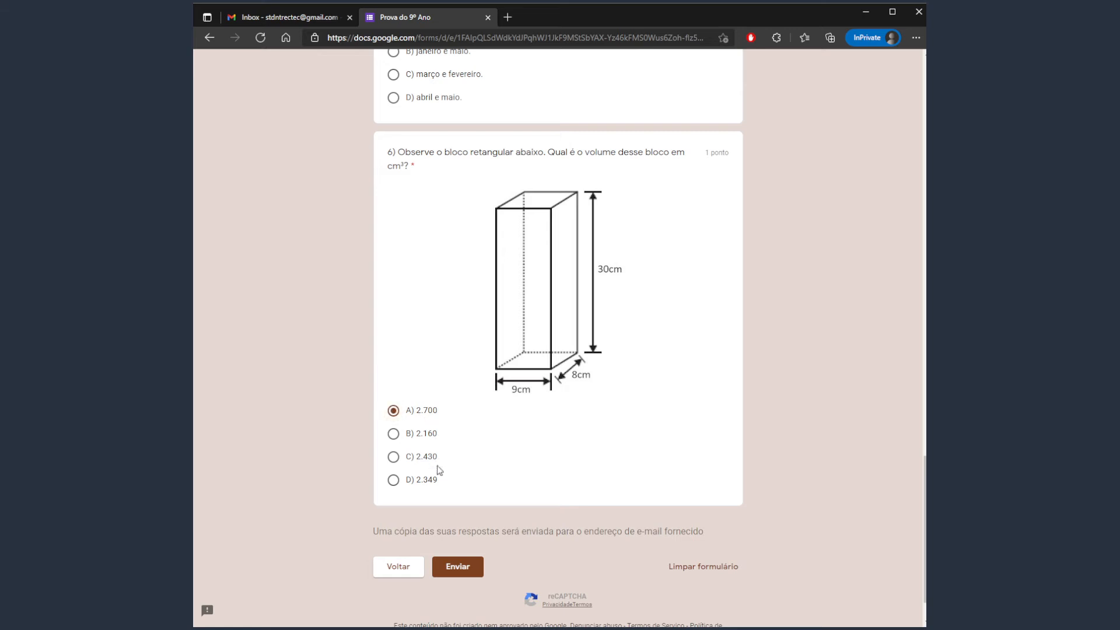
- Submit the completed quiz and switch to the student's Gmail inbox
{"action": "left_click", "coordinate": [452, 569]}
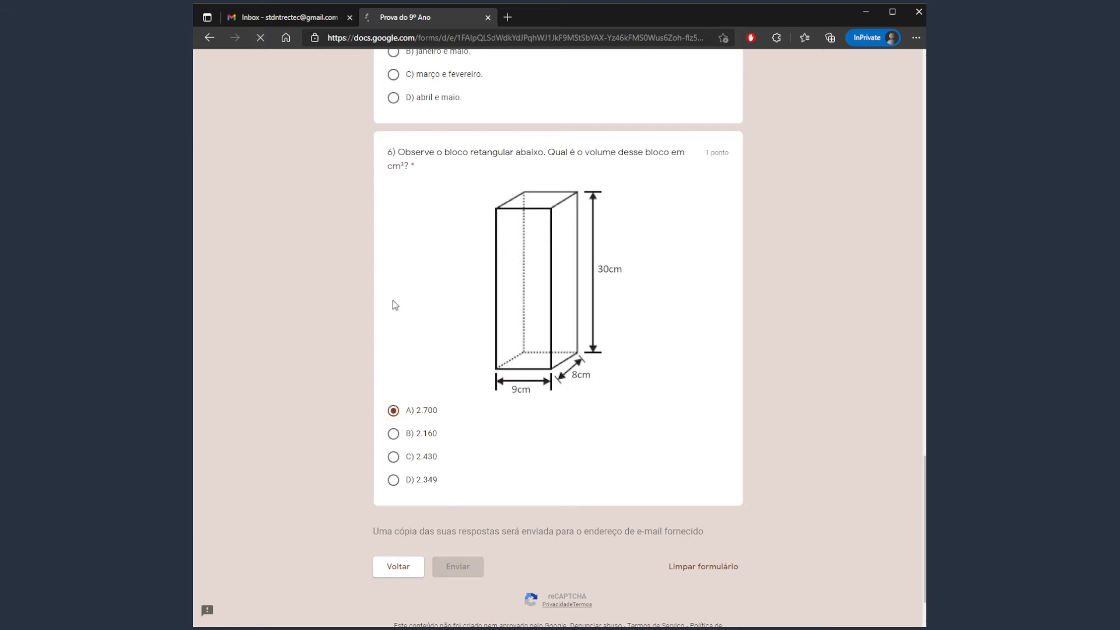
{"action": "left_click_drag", "start_coordinate": [397, 216], "coordinate": [636, 217]}
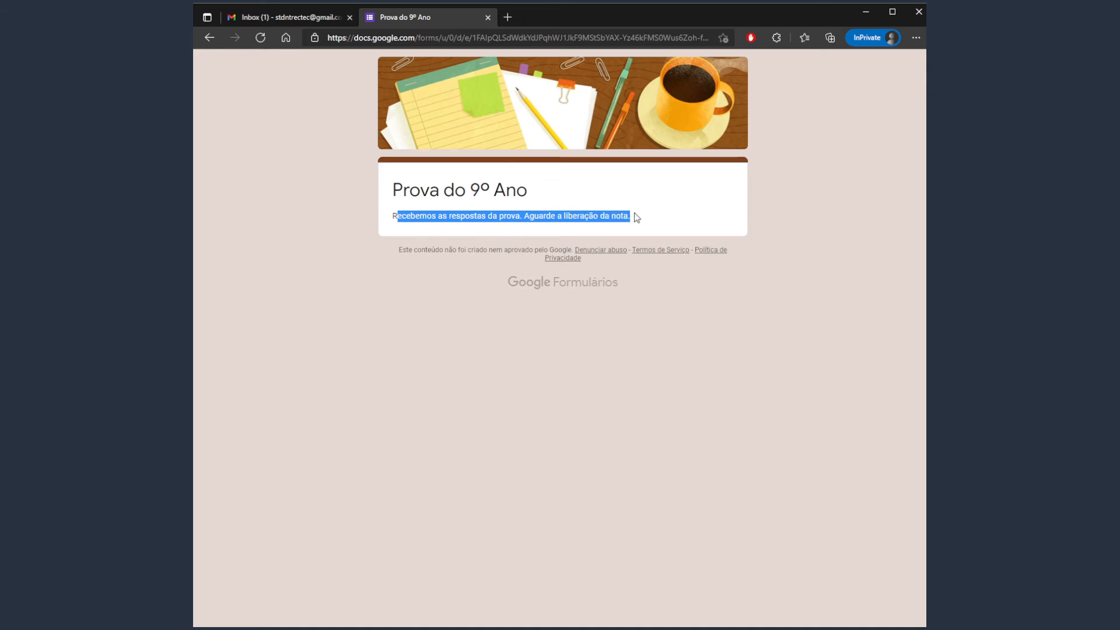
{"action": "left_click", "coordinate": [400, 374]}
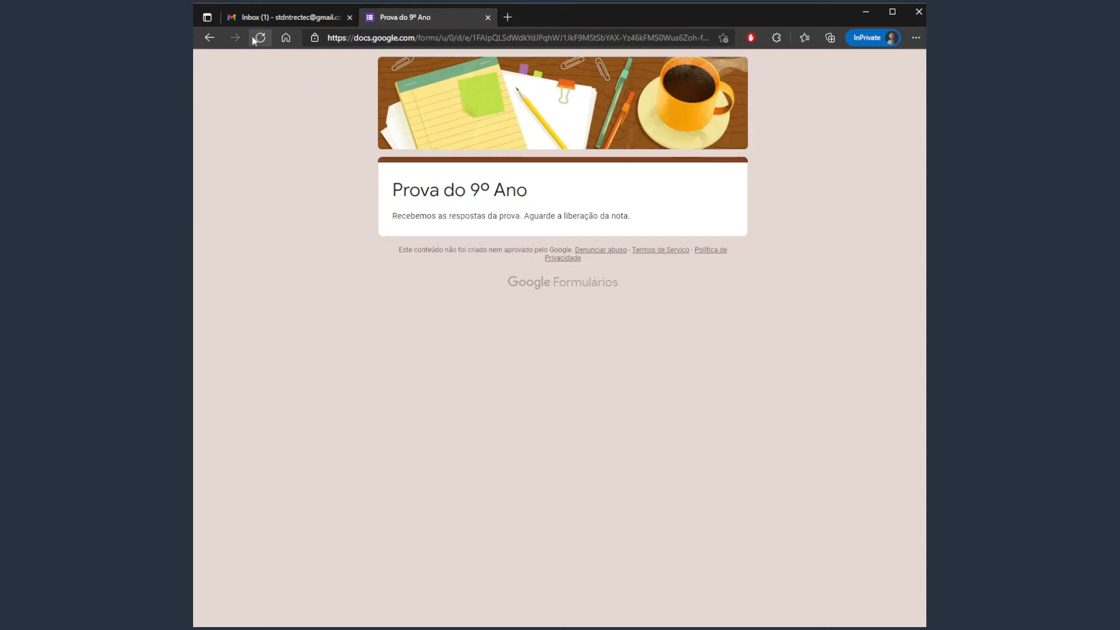
{"action": "left_click", "coordinate": [277, 18]}
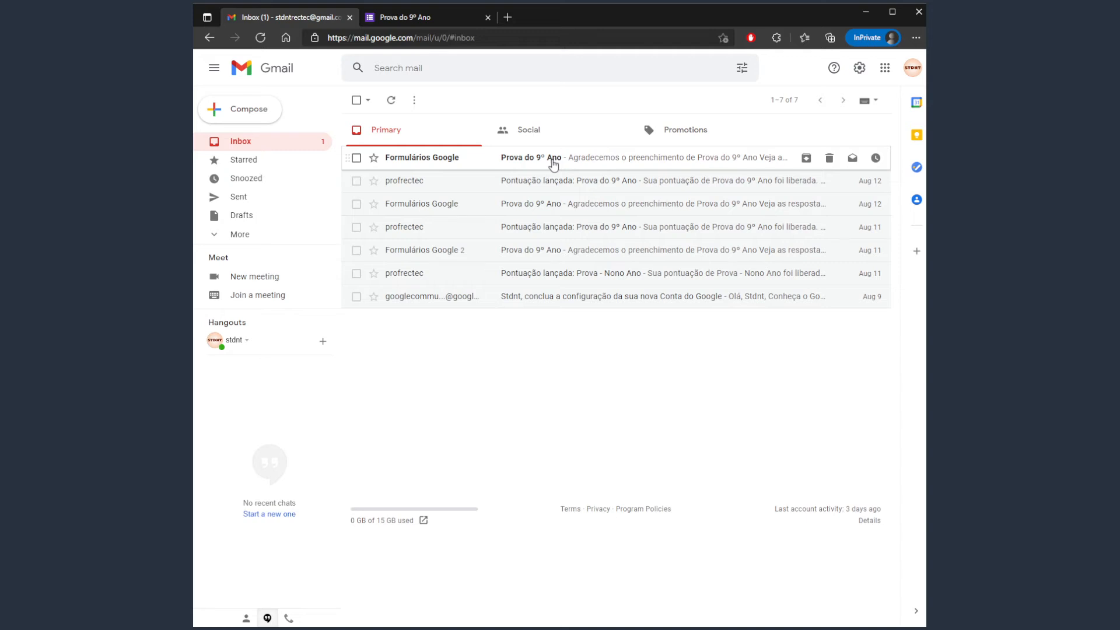
- Read through the submitted answers in the 'Prova do 9º Ano' receipt email, then bring up the form editor
{"action": "left_click", "coordinate": [559, 165]}
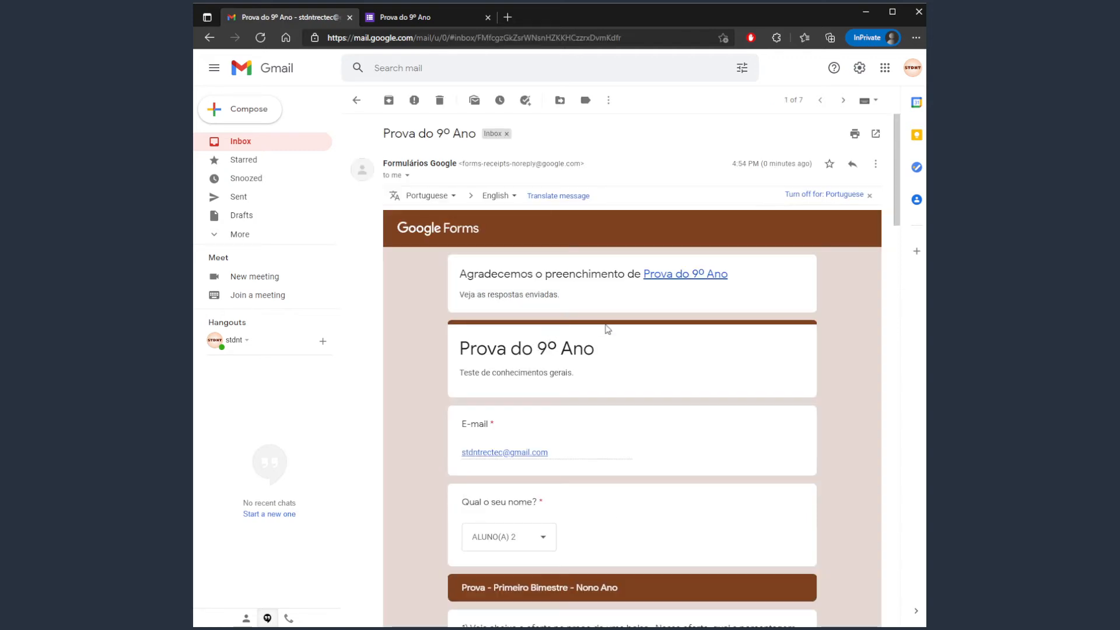
{"action": "scroll", "coordinate": [683, 327], "scroll_direction": "down", "scroll_amount": 3}
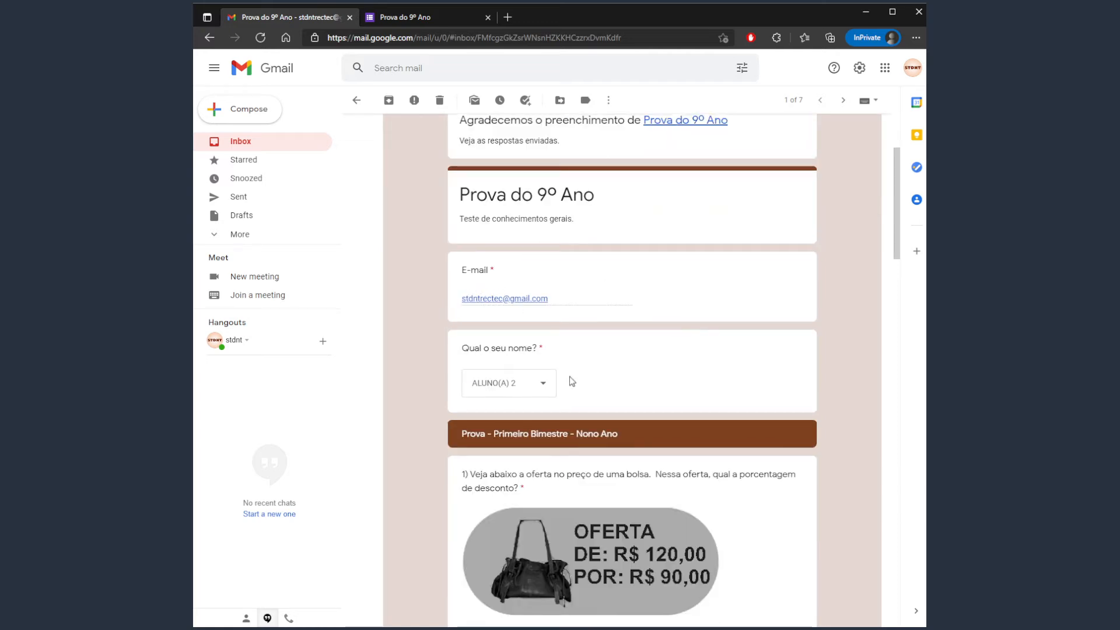
{"action": "scroll", "coordinate": [572, 381], "scroll_direction": "down", "scroll_amount": 5}
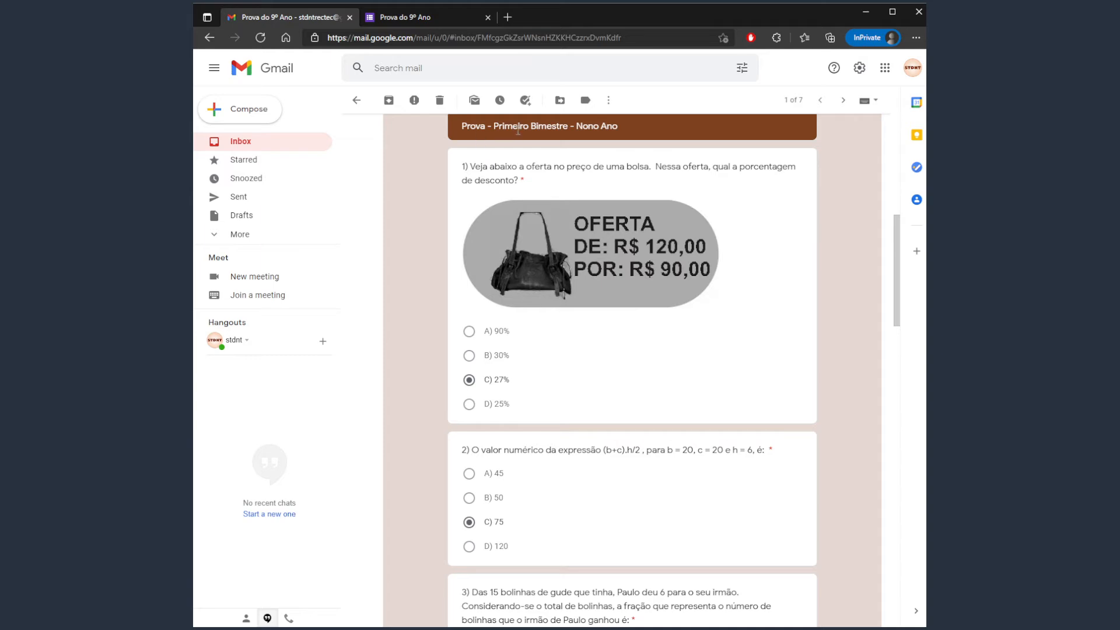
{"action": "scroll", "coordinate": [511, 188], "scroll_direction": "down", "scroll_amount": 13}
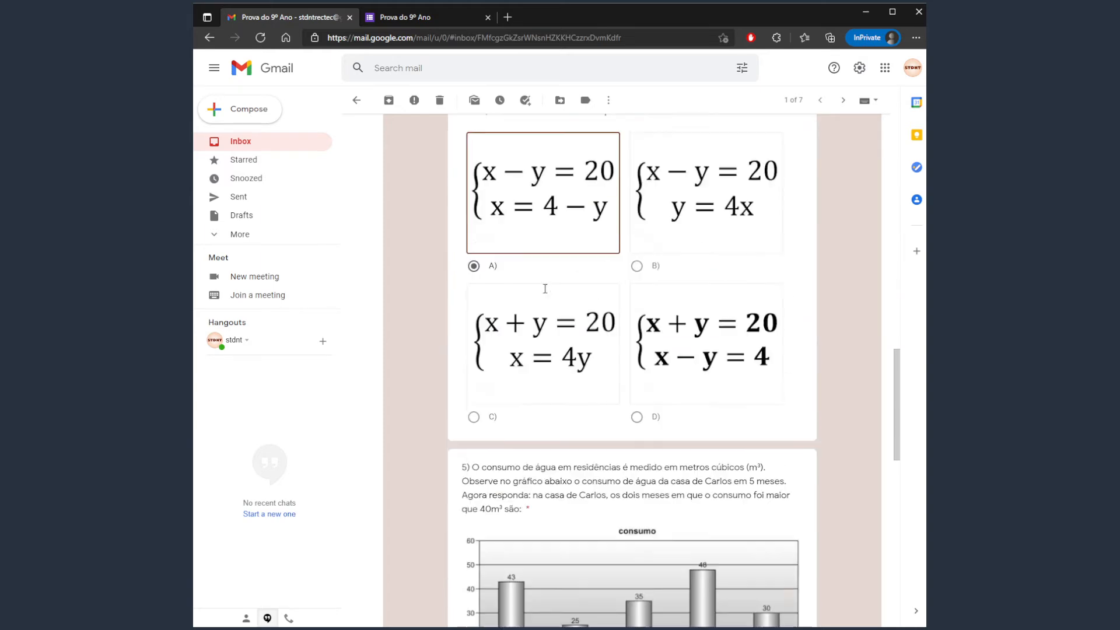
{"action": "scroll", "coordinate": [545, 288], "scroll_direction": "down", "scroll_amount": 9}
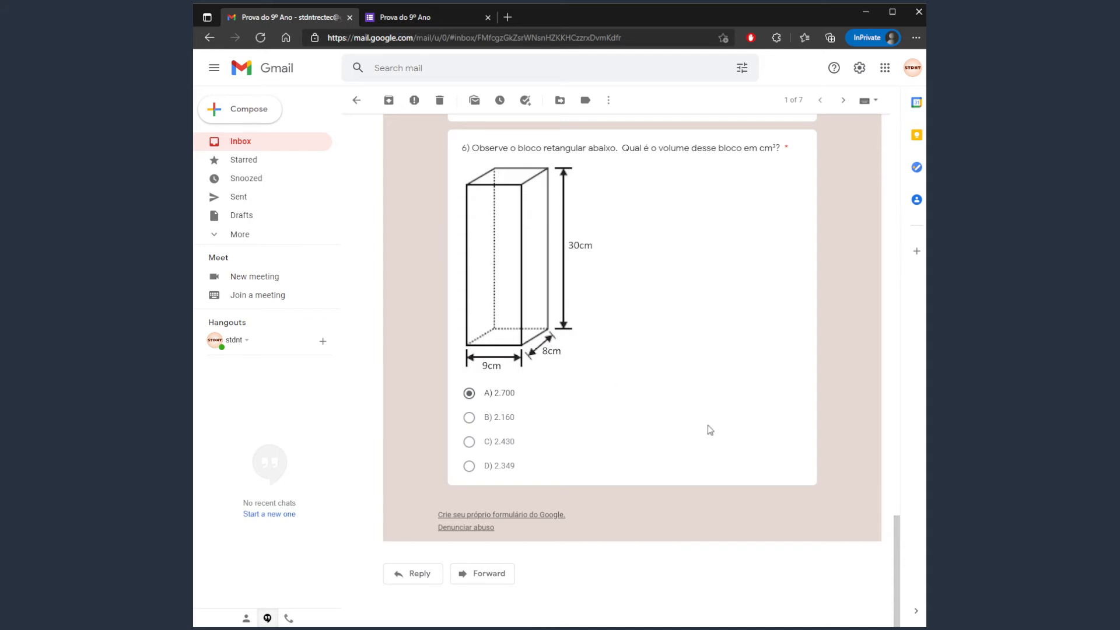
{"action": "scroll", "coordinate": [717, 436], "scroll_direction": "up", "scroll_amount": 20}
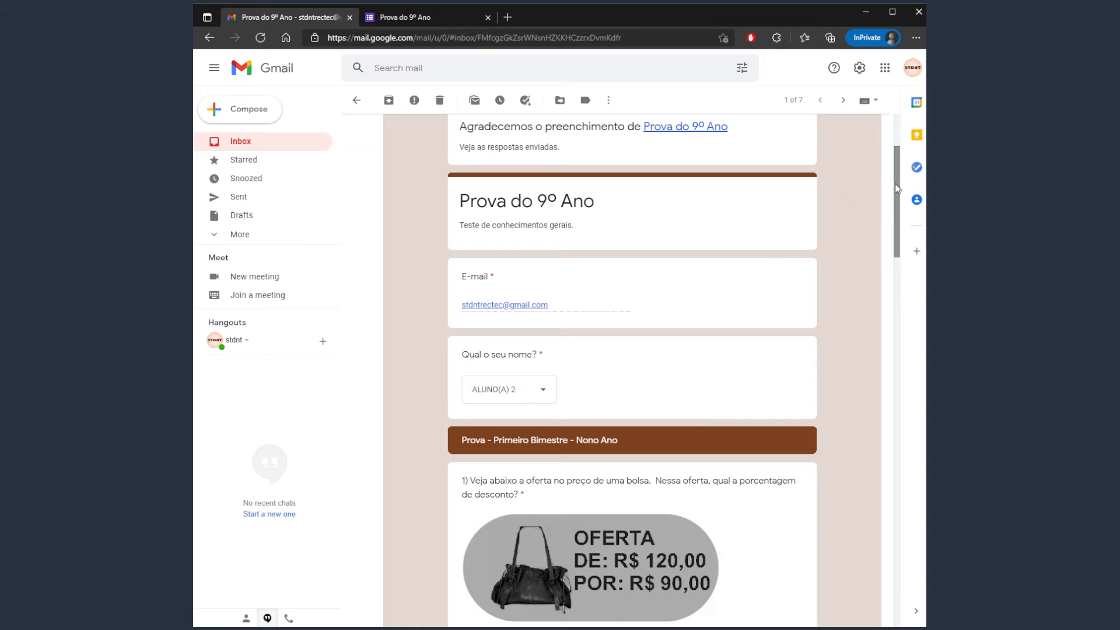
{"action": "mouse_move", "coordinate": [895, 183]}
{"action": "left_mouse_down"}
{"action": "mouse_move", "coordinate": [918, 551]}
{"action": "mouse_move", "coordinate": [898, 163]}
{"action": "left_mouse_up"}
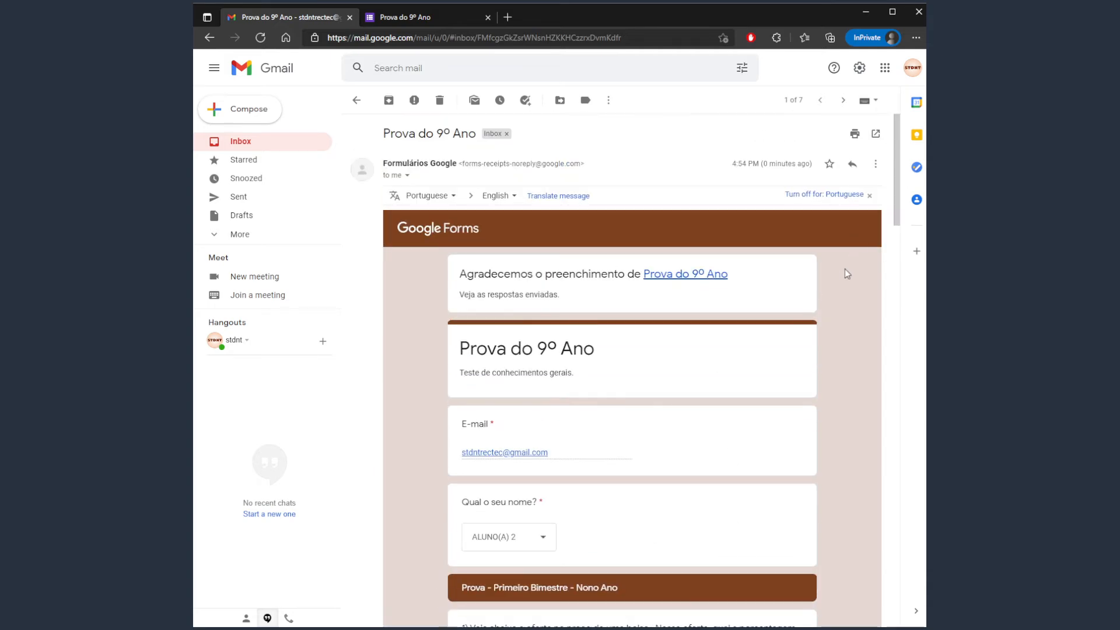
{"action": "key", "text": "alt+Tab"}
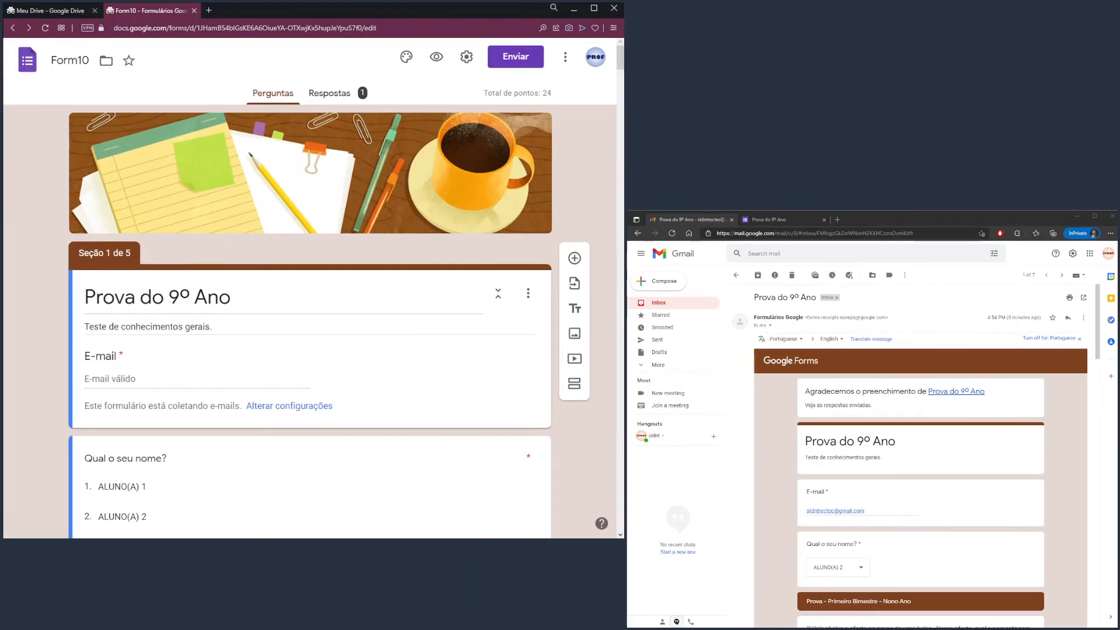
- Open the quiz's Respostas summary with 1 response and scroll down to the scores
{"action": "left_click", "coordinate": [703, 465]}
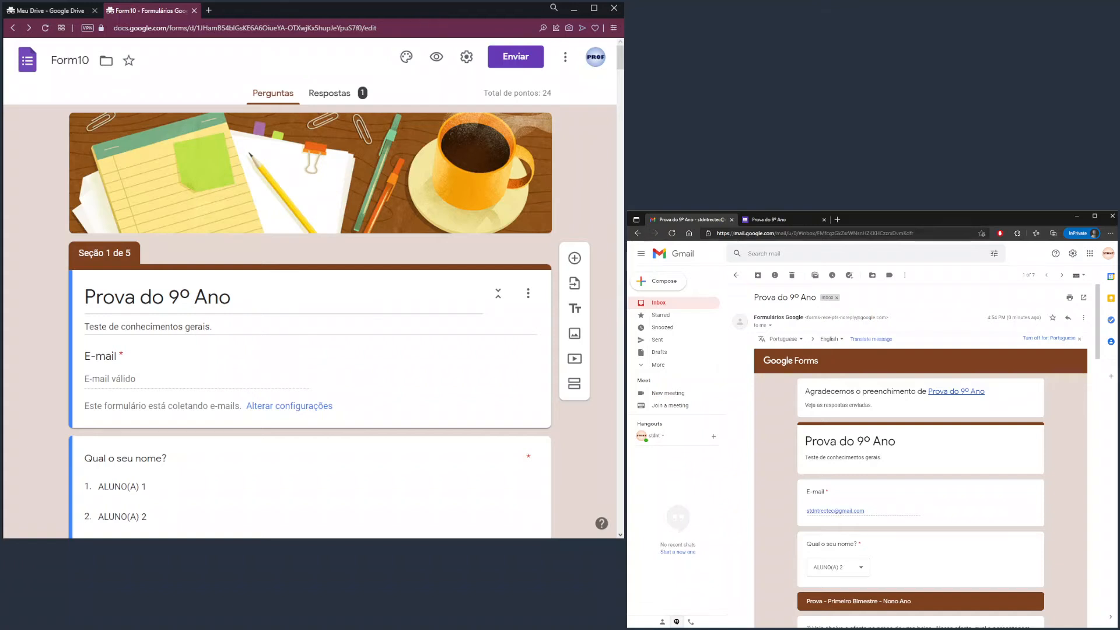
{"action": "key", "text": "alt+Tab"}
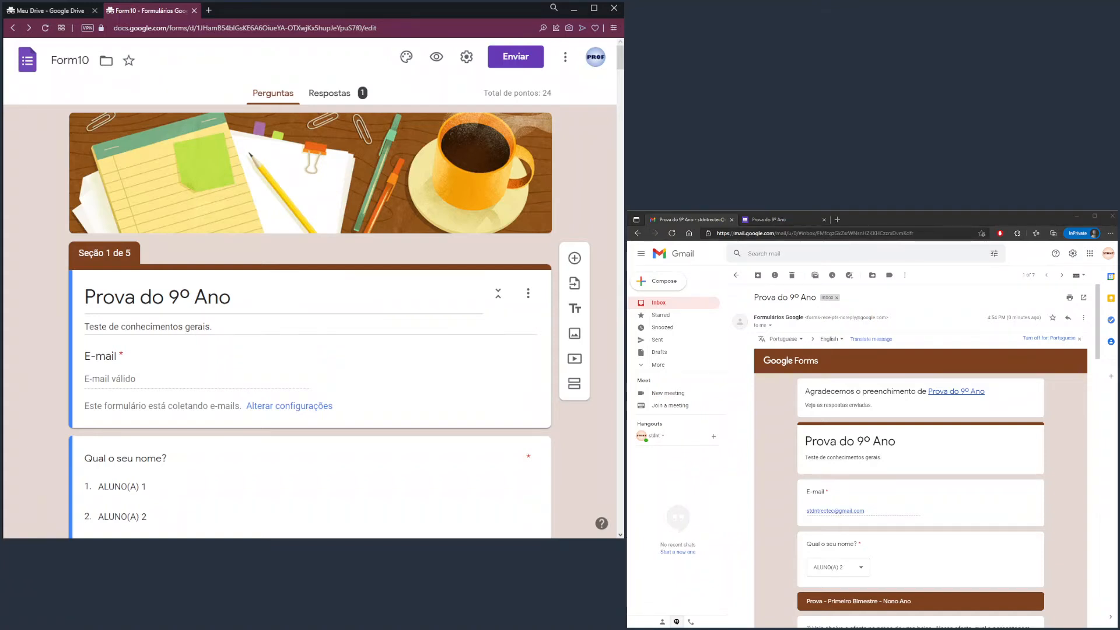
{"action": "key", "text": "alt+Tab"}
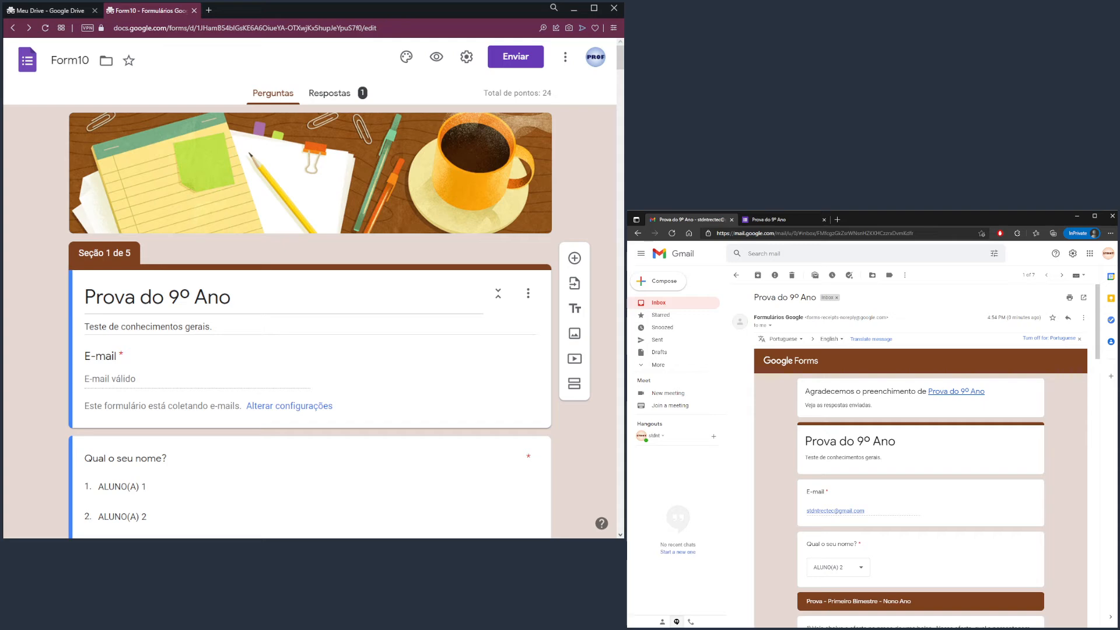
{"action": "left_click", "coordinate": [349, 97]}
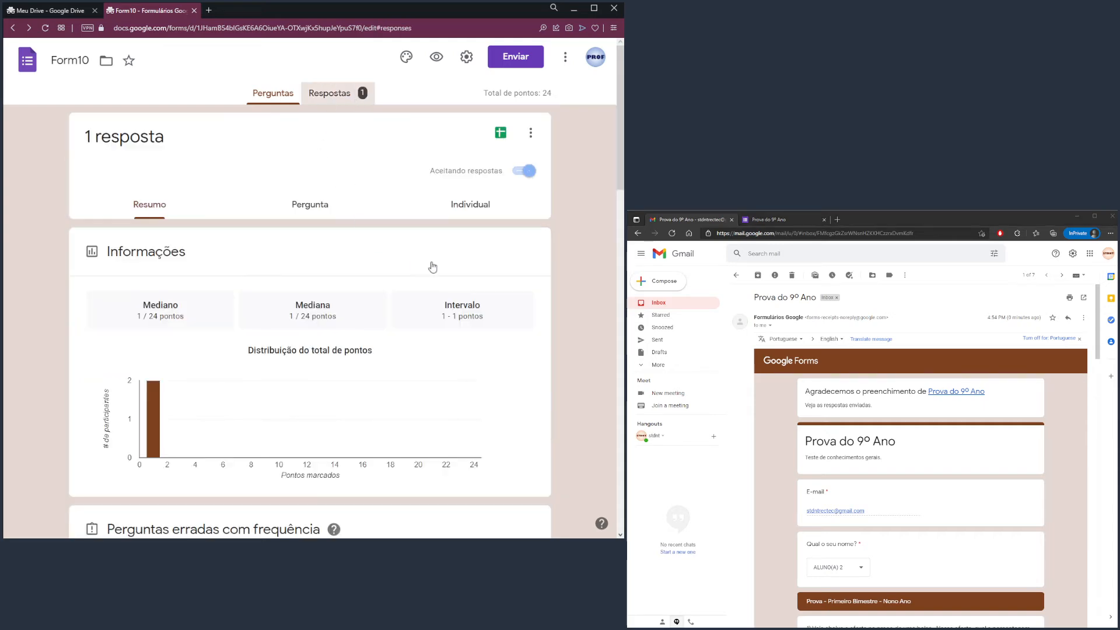
{"action": "scroll", "coordinate": [492, 341], "scroll_direction": "down", "scroll_amount": 6}
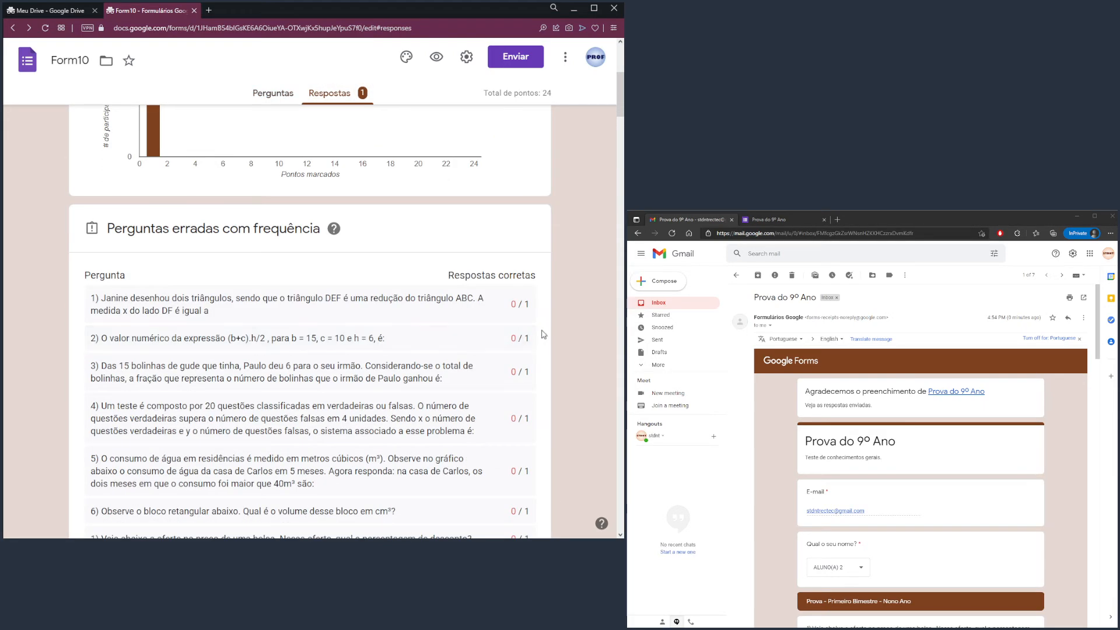
{"action": "scroll", "coordinate": [539, 333], "scroll_direction": "down", "scroll_amount": 2}
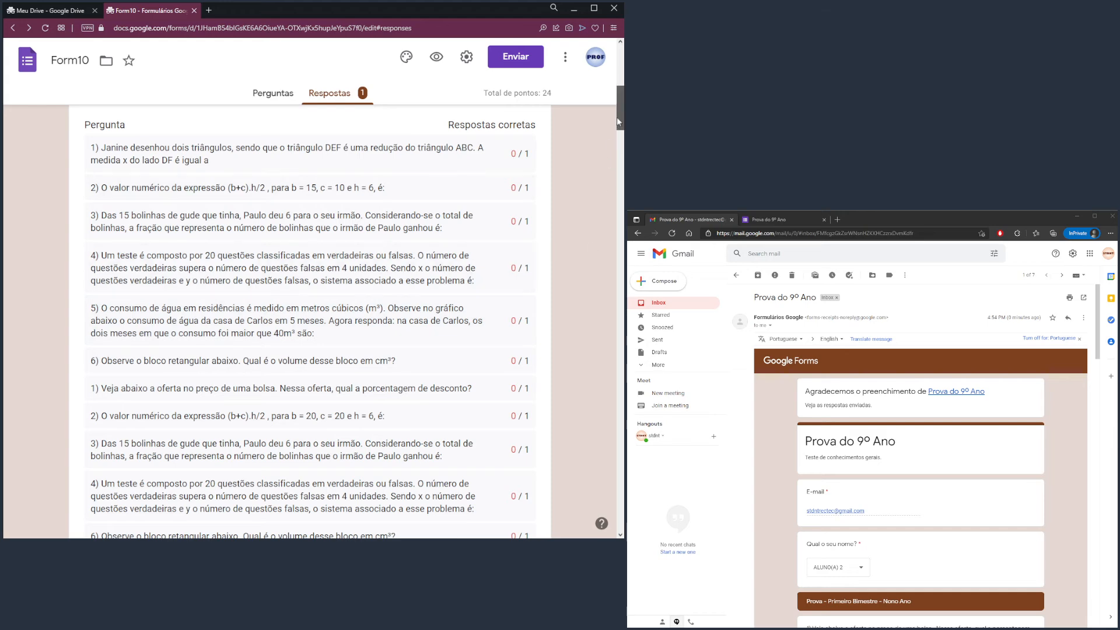
{"action": "left_click_drag", "start_coordinate": [621, 120], "coordinate": [622, 205]}
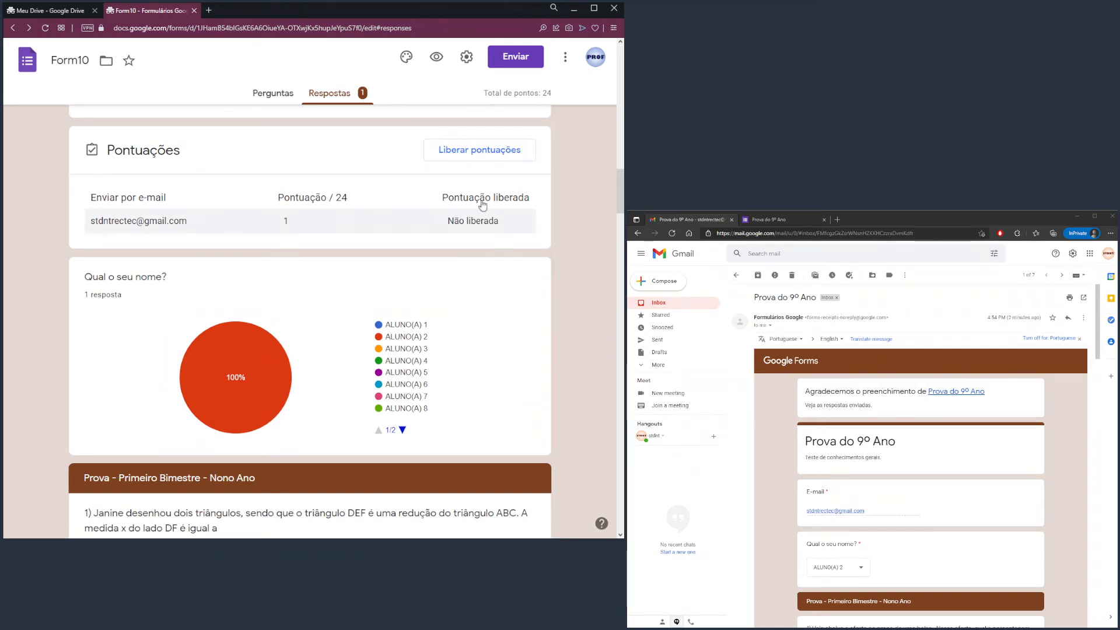
- Release the quiz scores, e-mailing them to all ticked participants via ENVIAR E-MAILS E LIBERAR
{"action": "left_click", "coordinate": [469, 153]}
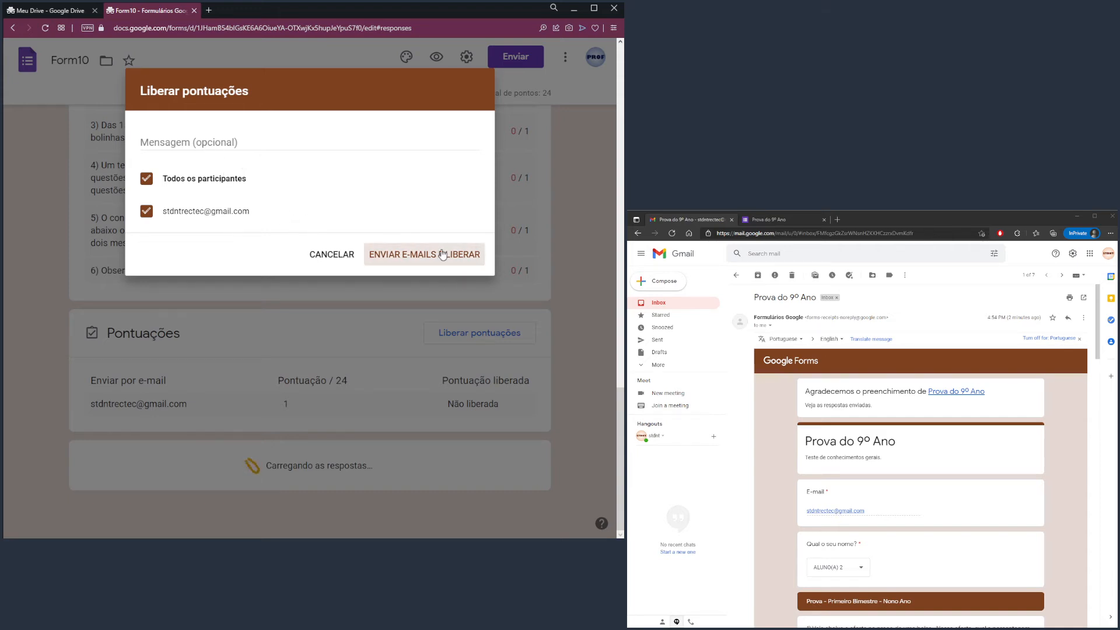
{"action": "left_click", "coordinate": [426, 254]}
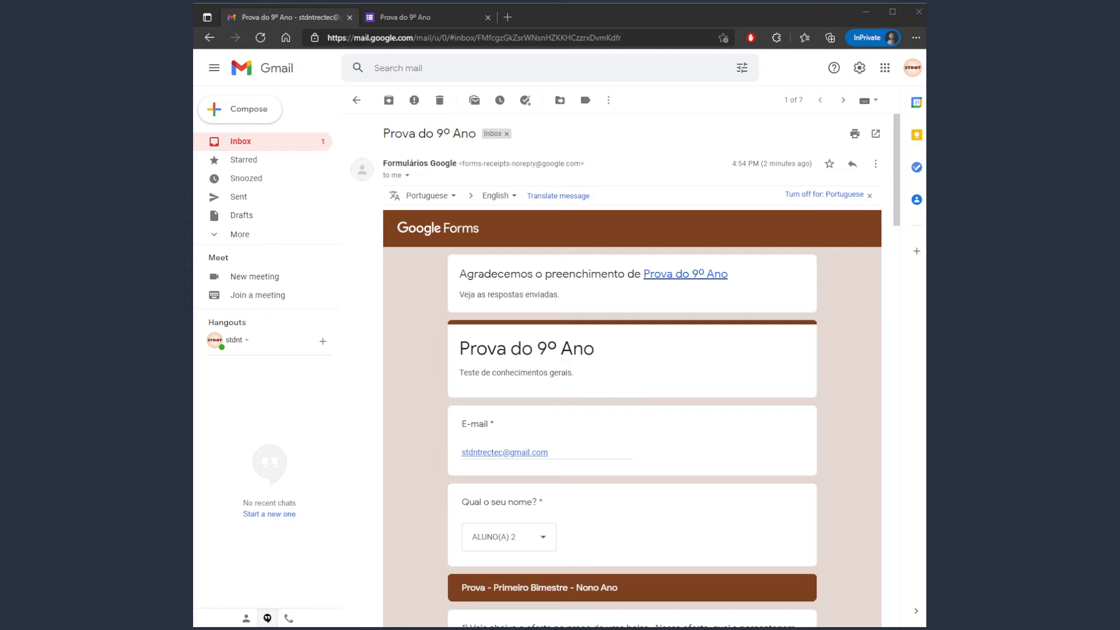
- Open the inbox's 'Pontuação lançada: Prova do 9º Ano' email and check the 1 / 24 score
{"action": "left_click", "coordinate": [255, 147]}
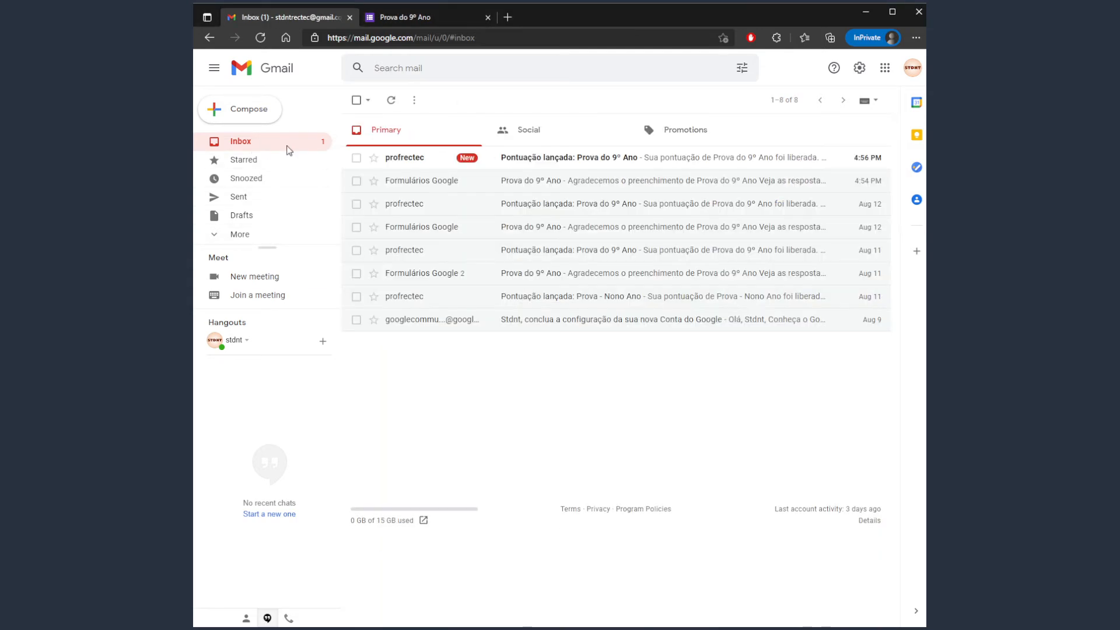
{"action": "left_click", "coordinate": [541, 163]}
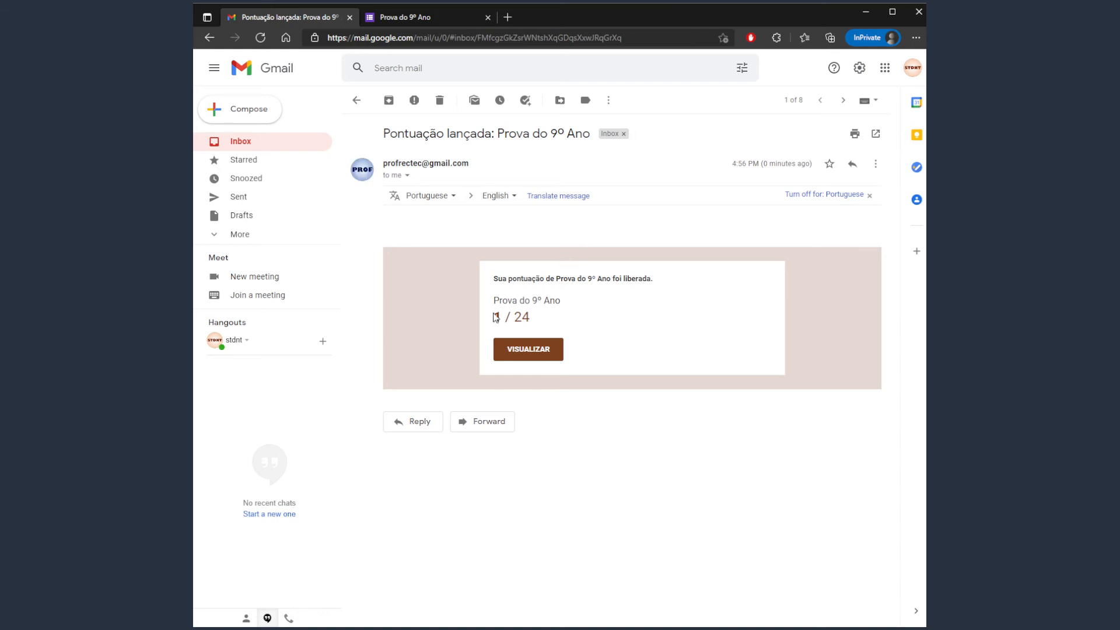
{"action": "left_click_drag", "start_coordinate": [498, 316], "coordinate": [531, 319]}
{"action": "left_click", "coordinate": [588, 392]}
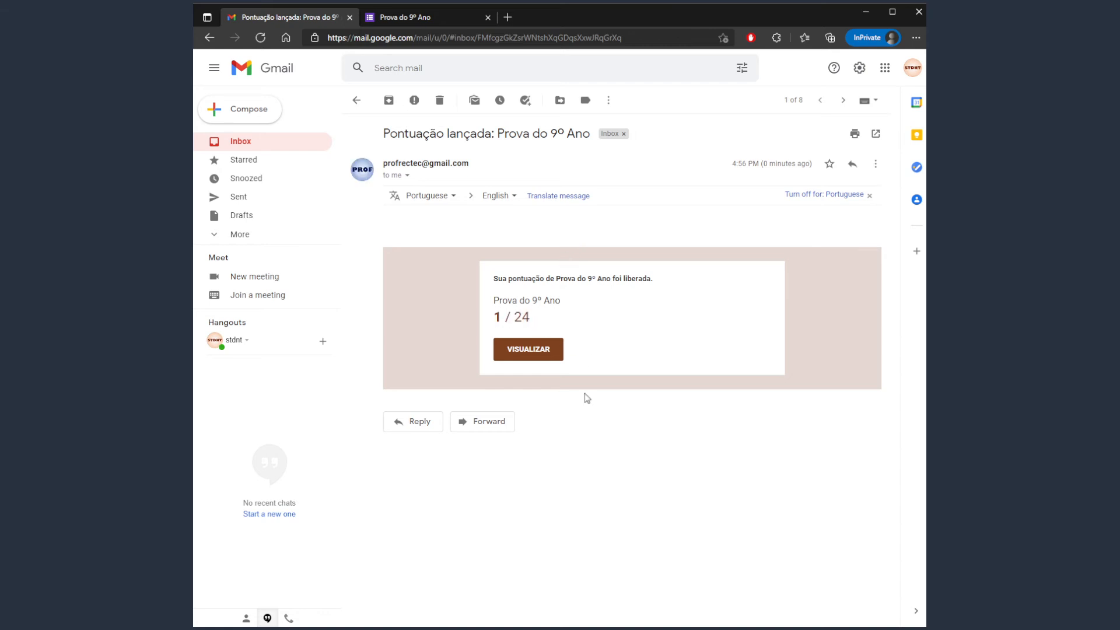
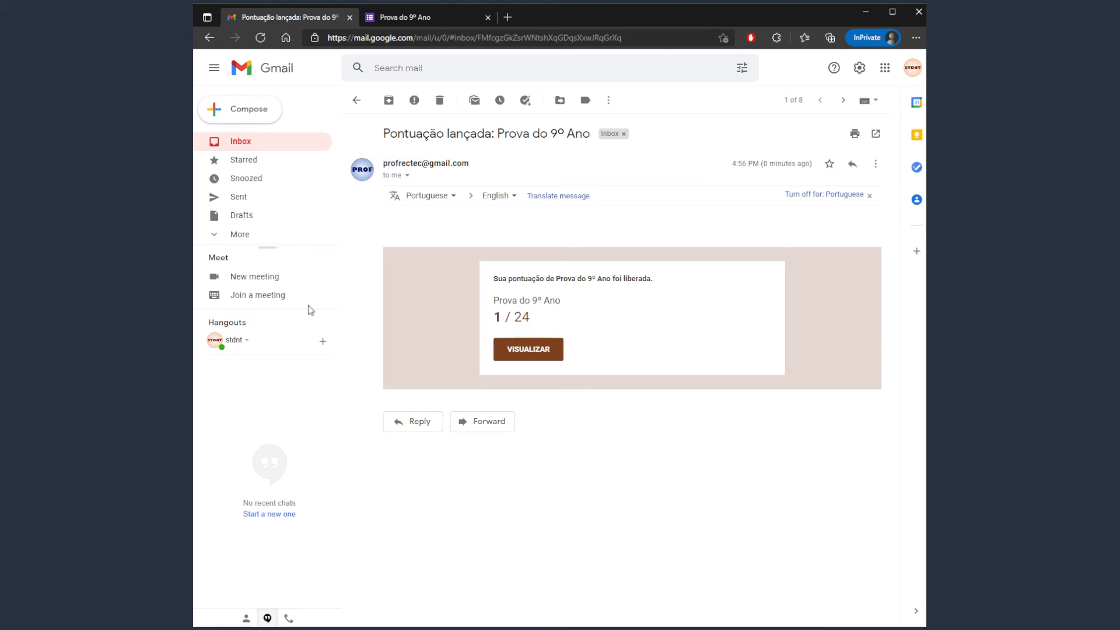
- Open the graded 'Prova do 9º Ano' response (1/24 points) from the score email's VISUALIZAR link
{"action": "key", "text": "alt+Tab"}
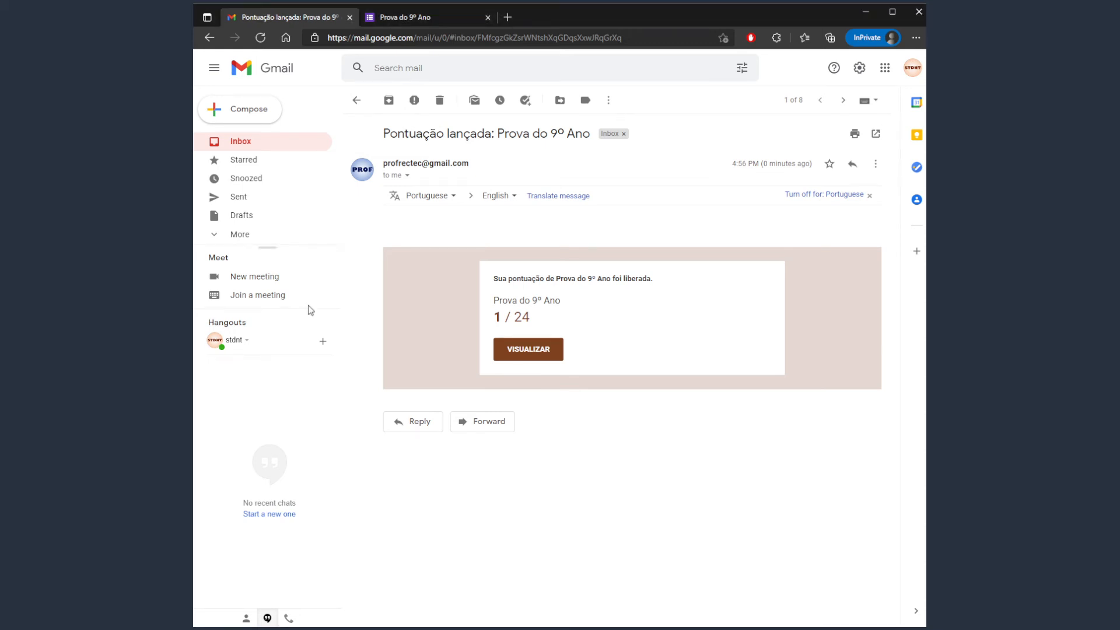
{"action": "left_click", "coordinate": [532, 352]}
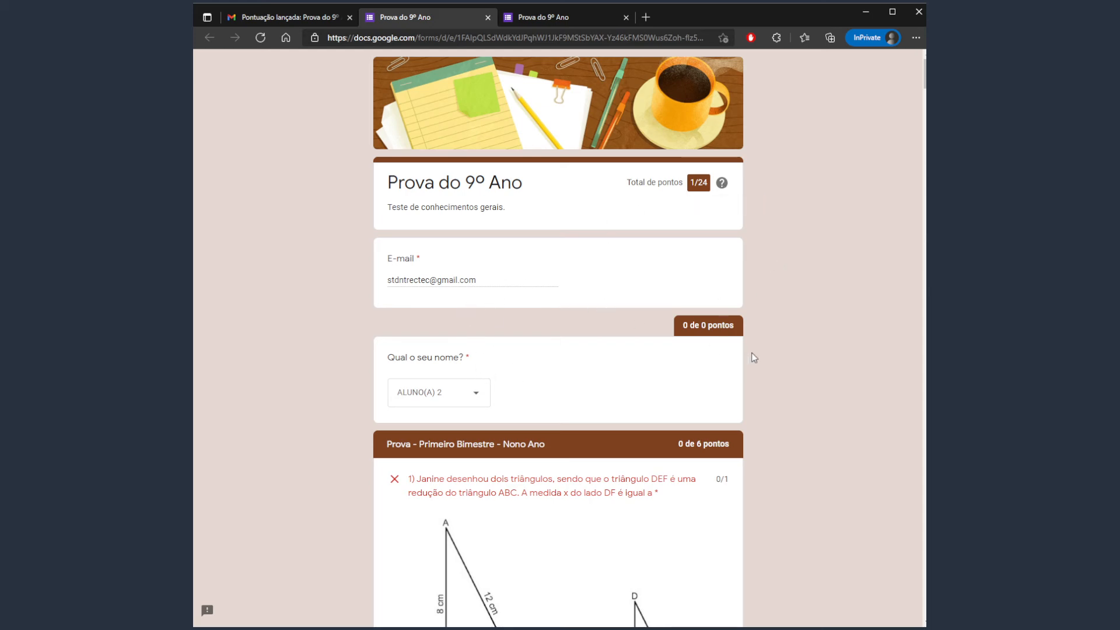
{"action": "scroll", "coordinate": [768, 352], "scroll_direction": "down", "scroll_amount": 6}
{"action": "scroll", "coordinate": [482, 261], "scroll_direction": "down", "scroll_amount": 2}
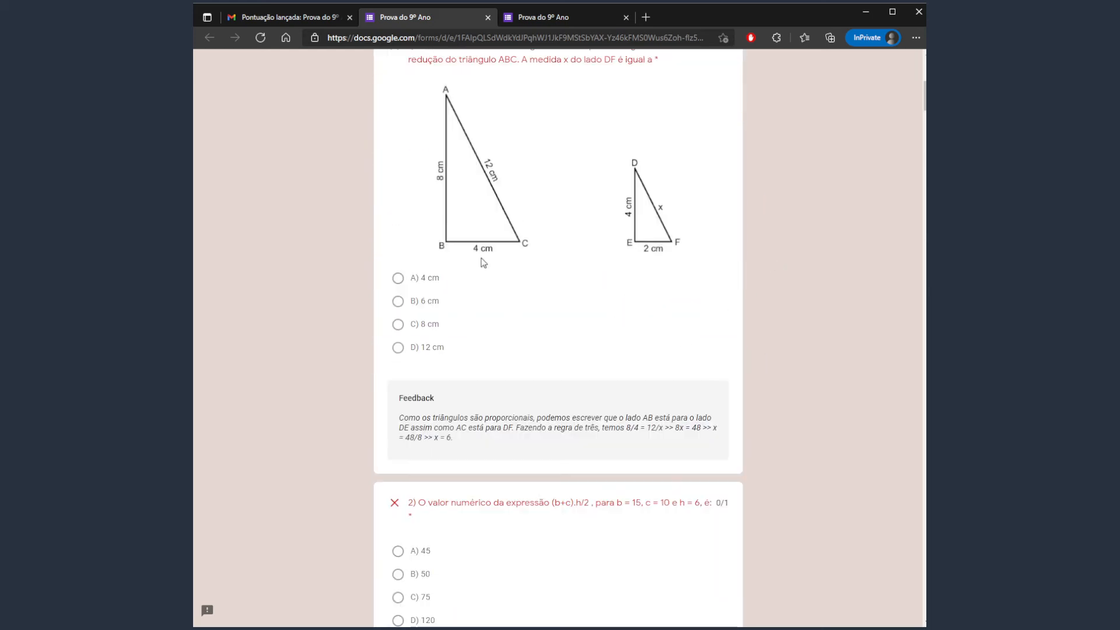
{"action": "scroll", "coordinate": [473, 296], "scroll_direction": "down", "scroll_amount": 4}
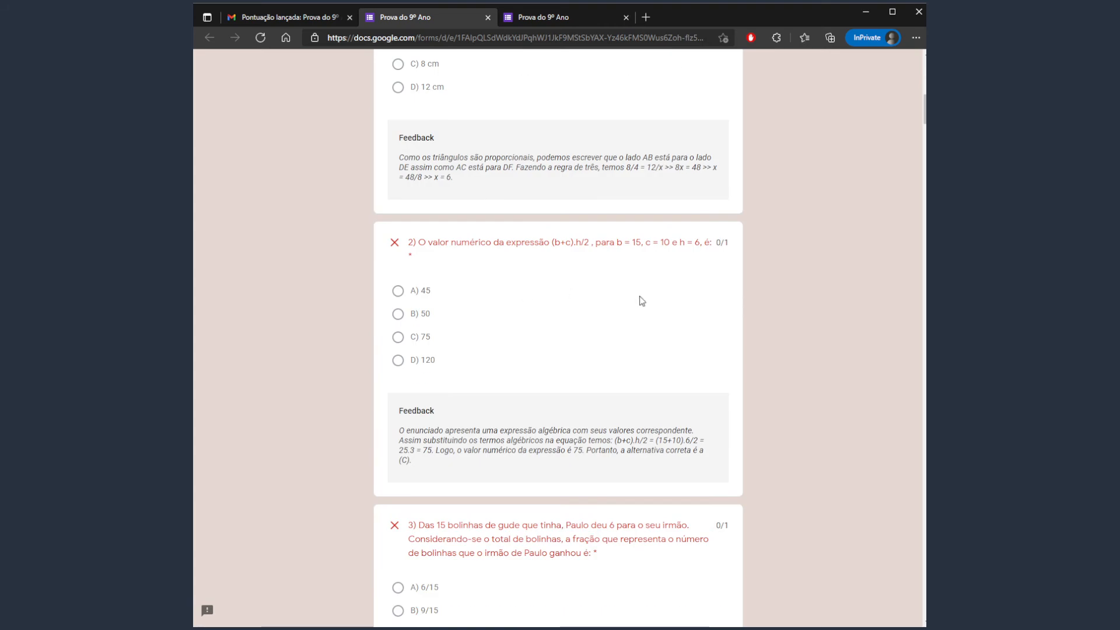
{"action": "scroll", "coordinate": [642, 301], "scroll_direction": "down", "scroll_amount": 6}
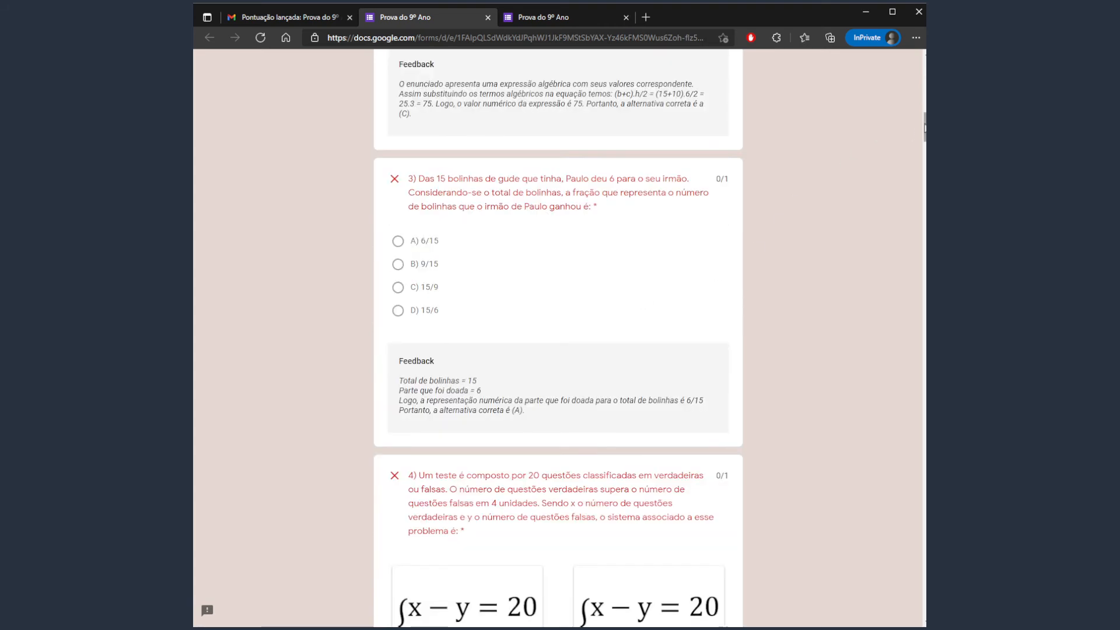
{"action": "scroll", "coordinate": [558, 338], "scroll_direction": "up", "scroll_amount": 15}
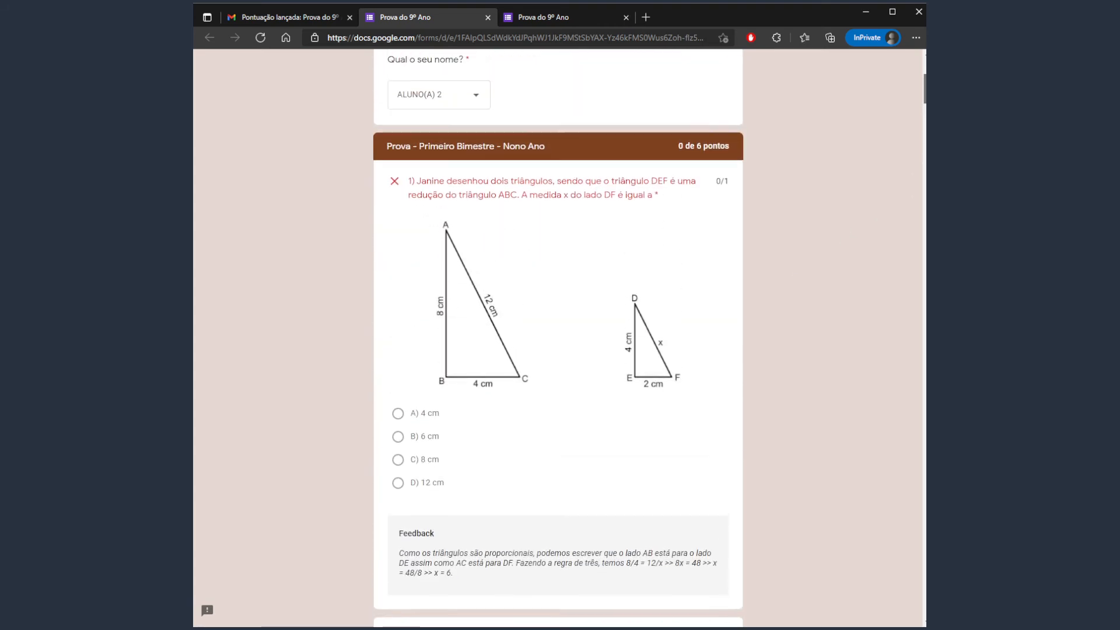
{"action": "scroll", "coordinate": [558, 339], "scroll_direction": "down", "scroll_amount": 20}
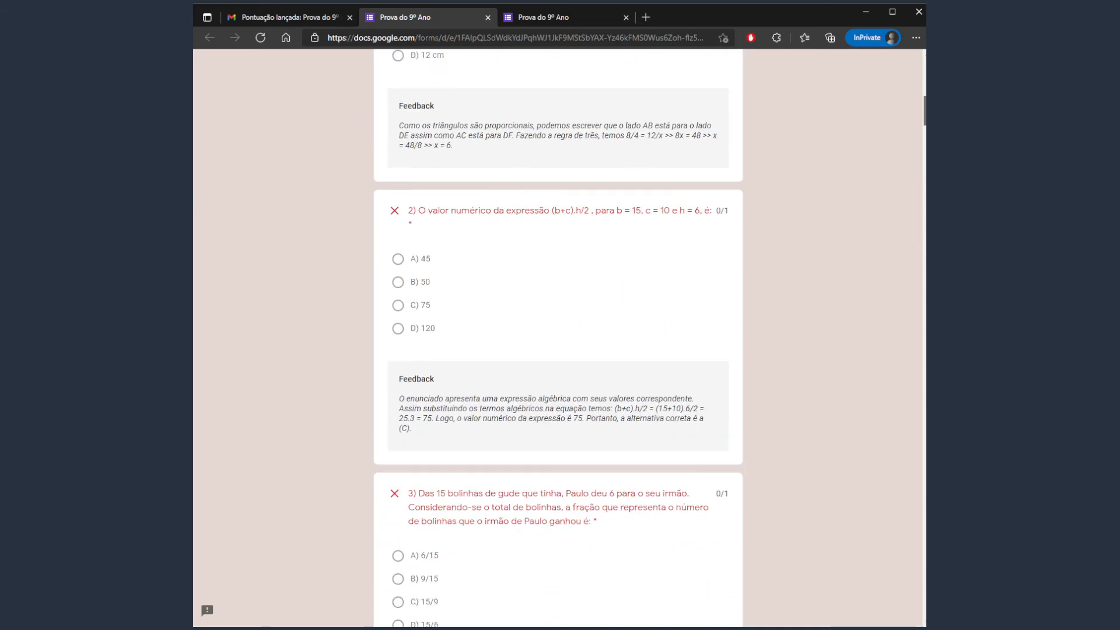
{"action": "scroll", "coordinate": [558, 339], "scroll_direction": "down", "scroll_amount": 20}
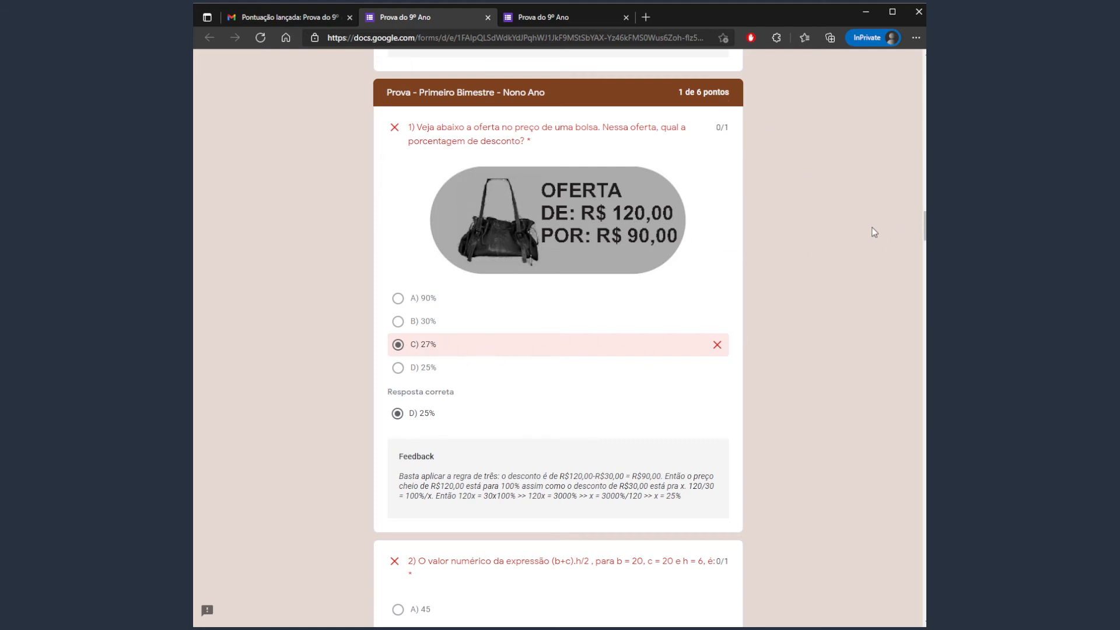
{"action": "scroll", "coordinate": [559, 339], "scroll_direction": "down", "scroll_amount": 8}
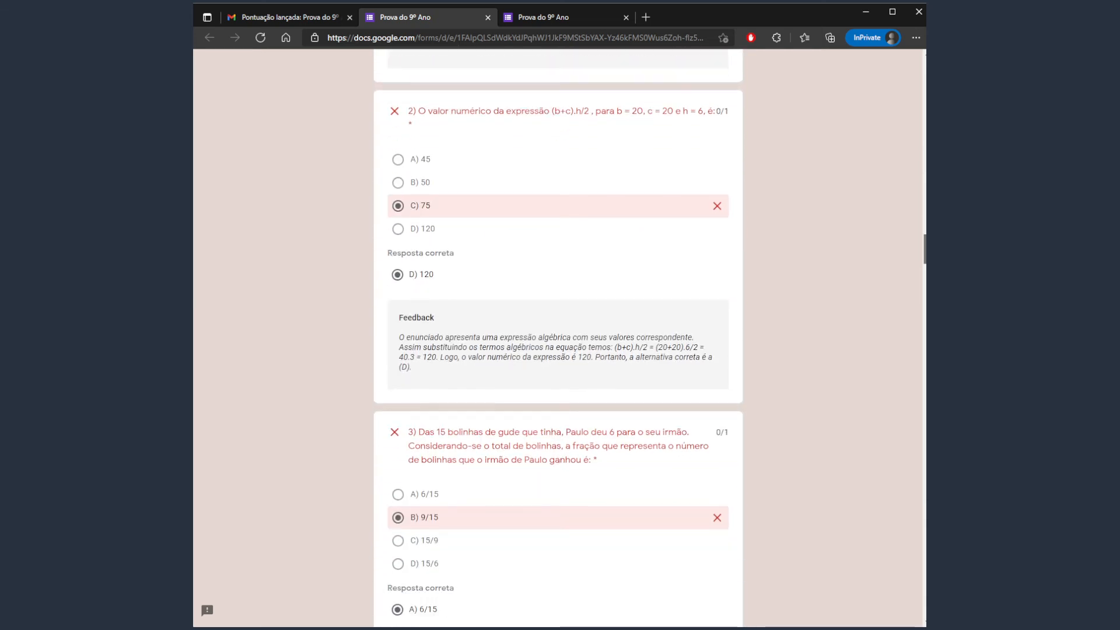
{"action": "scroll", "coordinate": [570, 190], "scroll_direction": "down", "scroll_amount": 1}
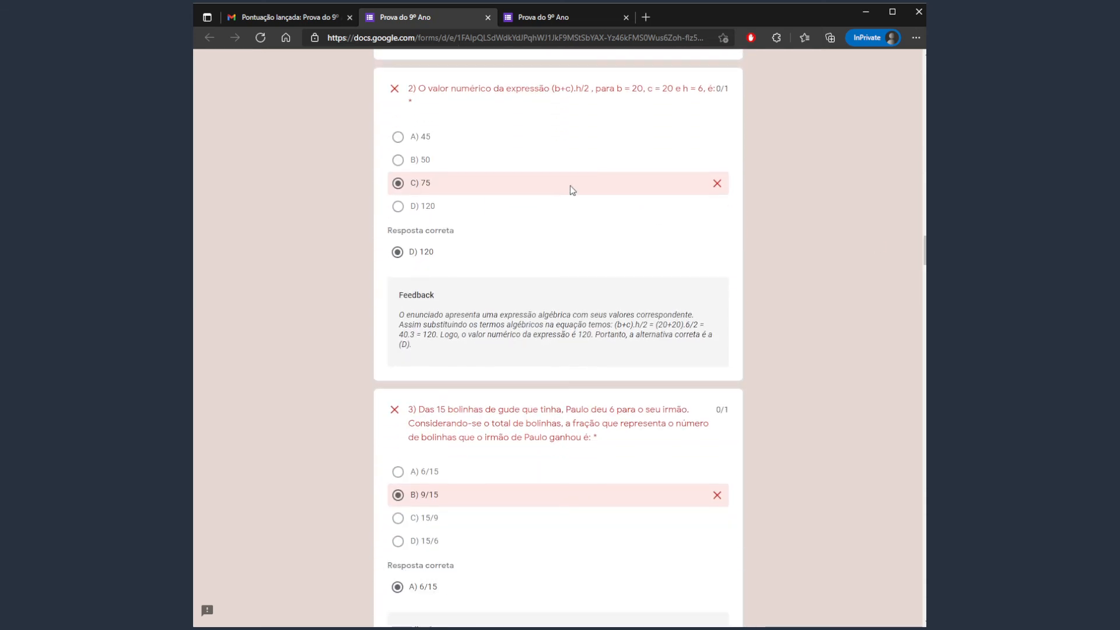
{"action": "triple_click", "coordinate": [408, 315]}
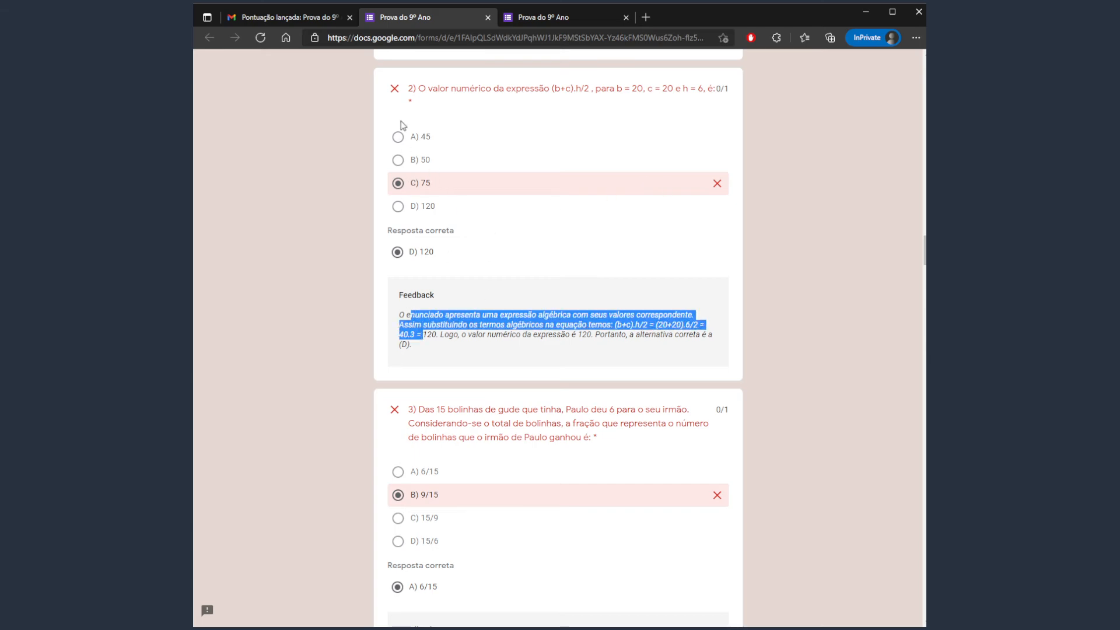
{"action": "left_click_drag", "start_coordinate": [404, 88], "coordinate": [535, 88]}
{"action": "scroll", "coordinate": [766, 321], "scroll_direction": "down", "scroll_amount": 5}
{"action": "scroll", "coordinate": [475, 222], "scroll_direction": "up", "scroll_amount": 1}
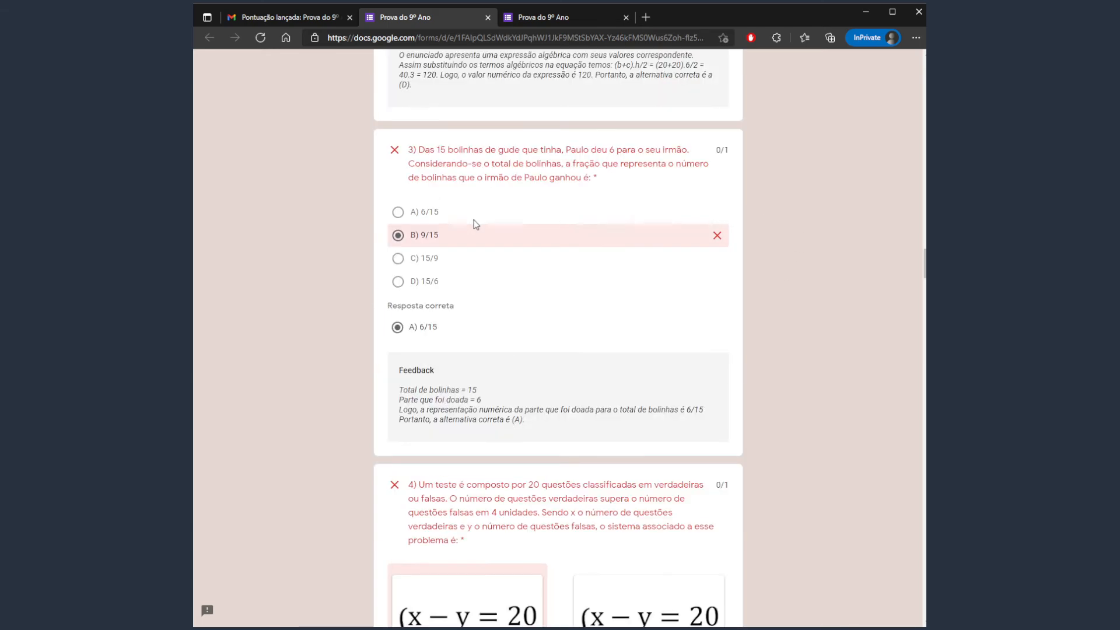
{"action": "left_click_drag", "start_coordinate": [441, 150], "coordinate": [541, 178]}
{"action": "scroll", "coordinate": [506, 320], "scroll_direction": "down", "scroll_amount": 5}
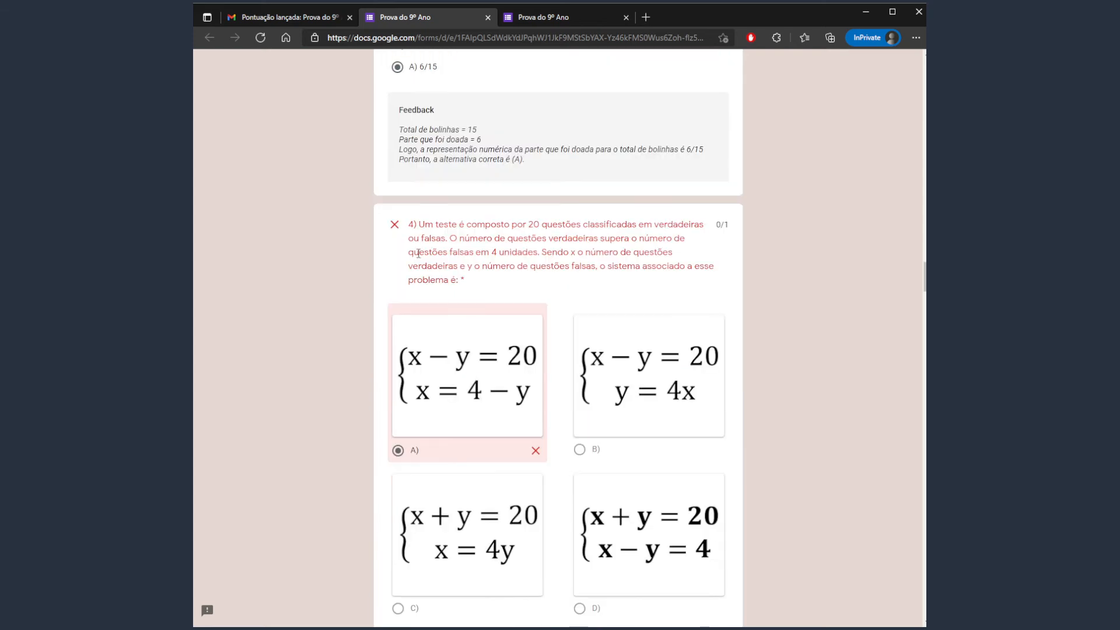
{"action": "left_click_drag", "start_coordinate": [409, 222], "coordinate": [529, 290]}
{"action": "scroll", "coordinate": [528, 290], "scroll_direction": "down", "scroll_amount": 12}
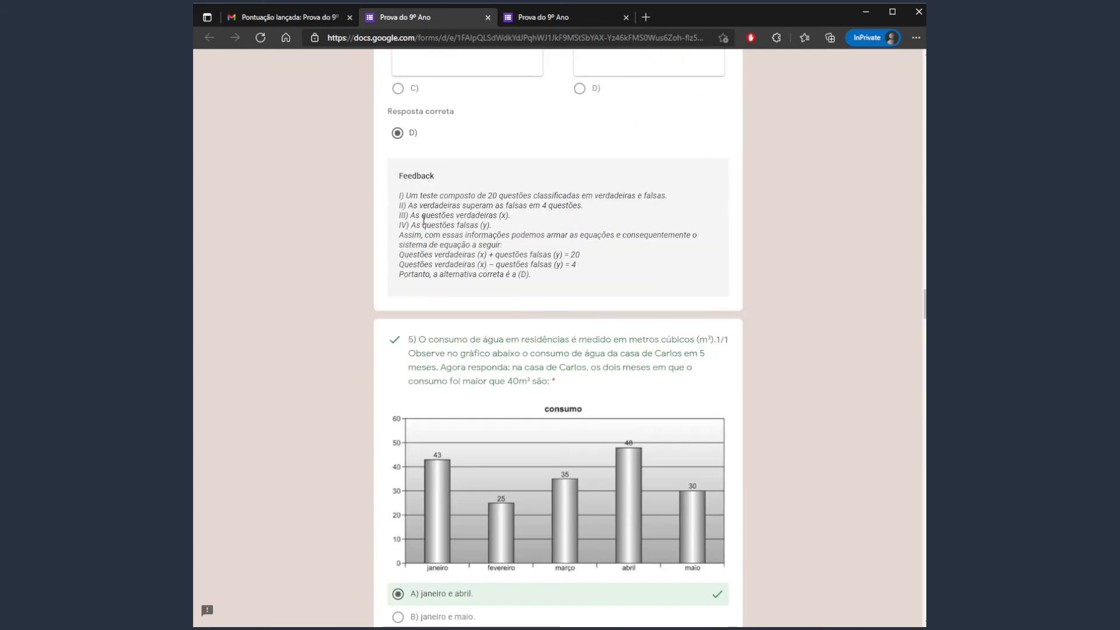
{"action": "left_click_drag", "start_coordinate": [429, 253], "coordinate": [559, 295]}
{"action": "scroll", "coordinate": [535, 308], "scroll_direction": "down", "scroll_amount": 10}
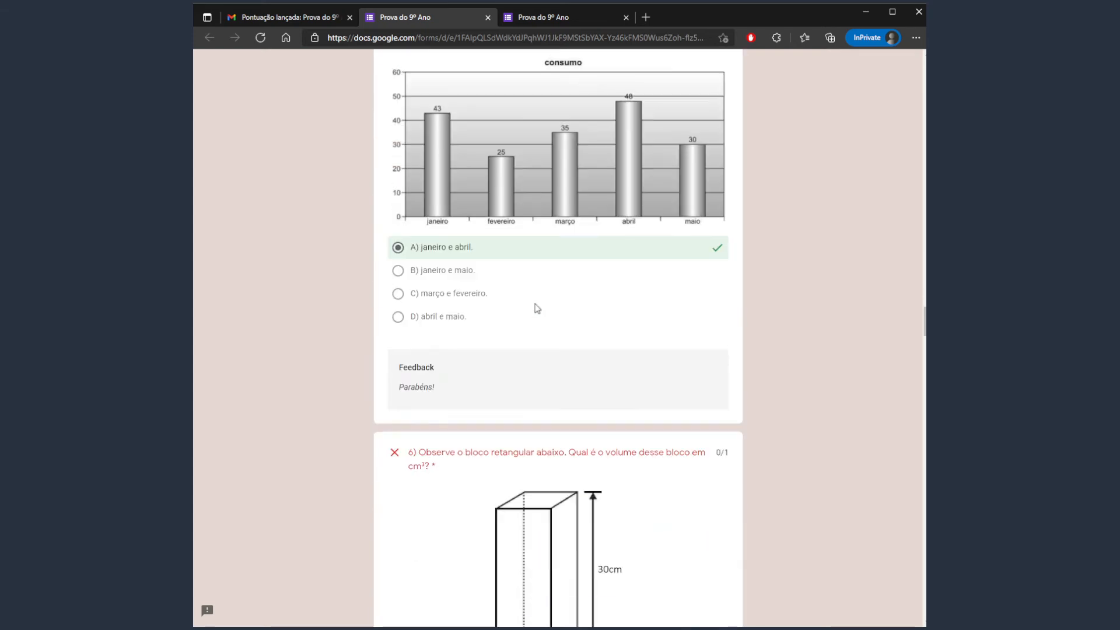
{"action": "left_click_drag", "start_coordinate": [436, 193], "coordinate": [473, 215]}
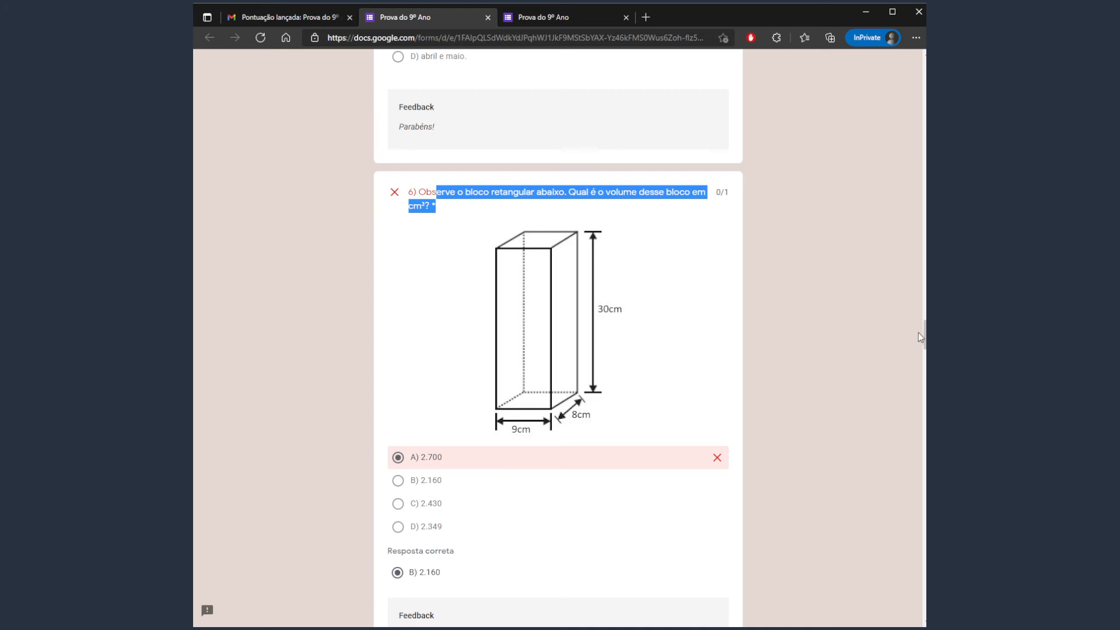
{"action": "left_click_drag", "start_coordinate": [924, 337], "coordinate": [922, 600]}
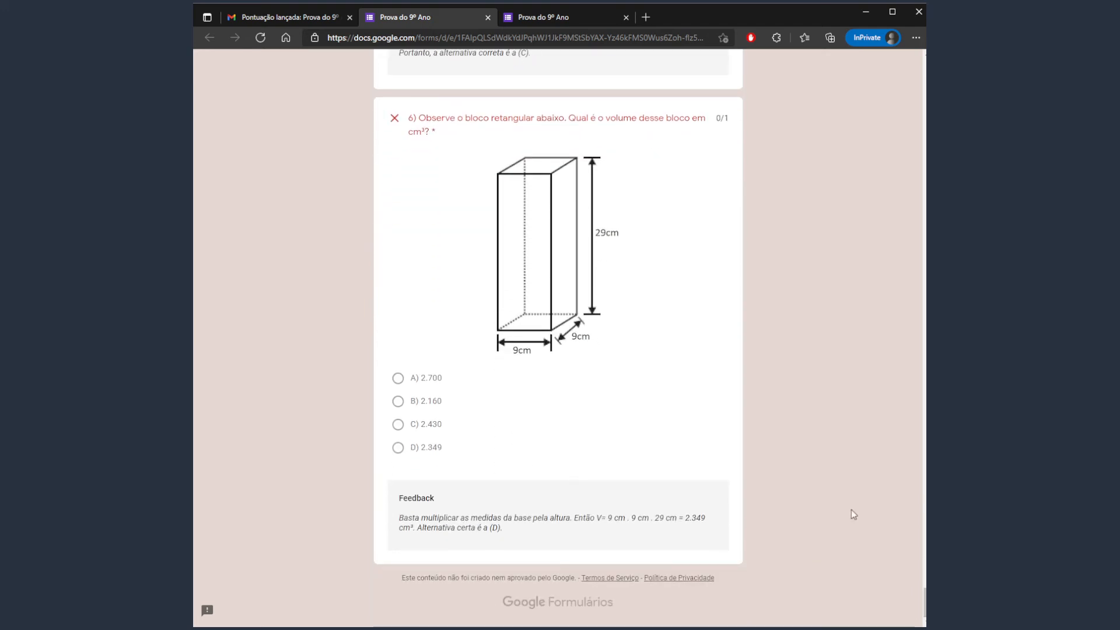
{"action": "key", "text": "alt+Tab"}
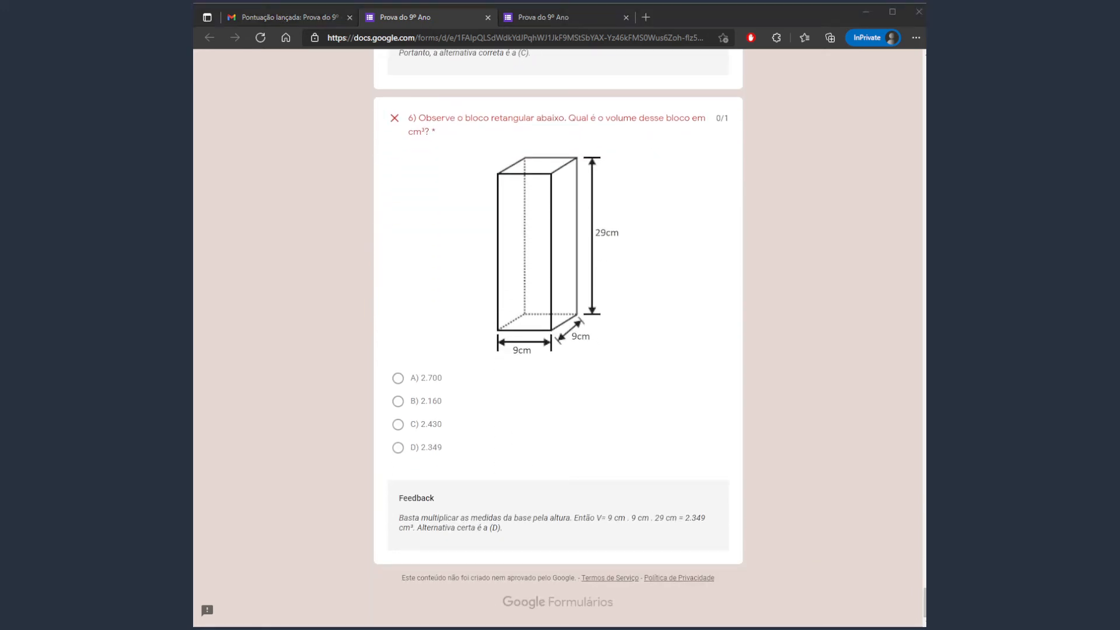
{"action": "left_click", "coordinate": [733, 551]}
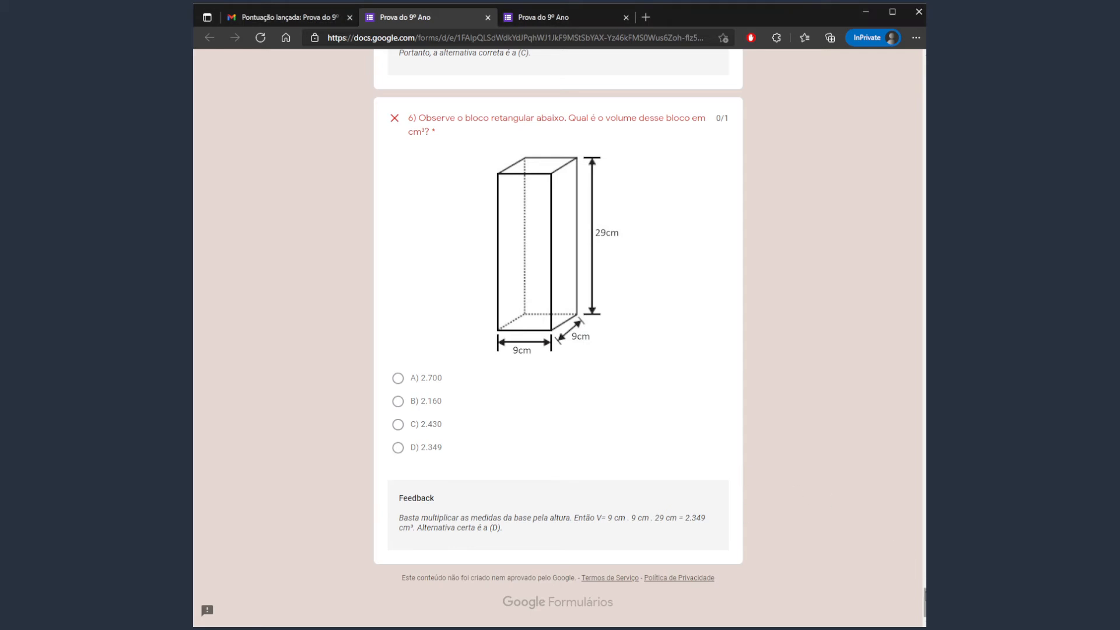
{"action": "scroll", "coordinate": [559, 338], "scroll_direction": "up", "scroll_amount": 15}
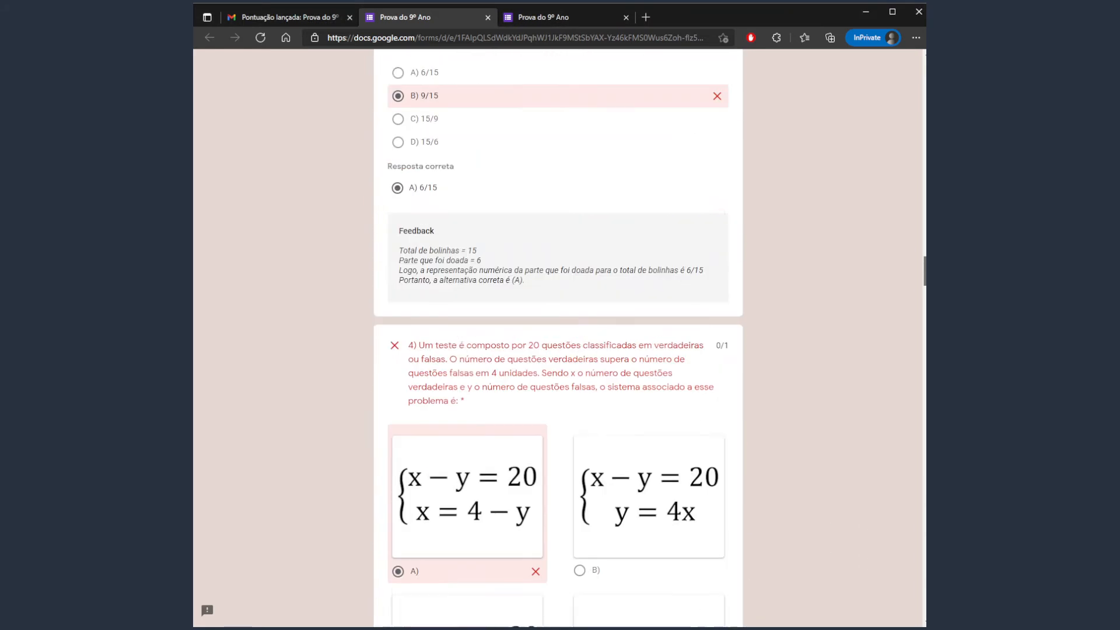
{"action": "scroll", "coordinate": [723, 286], "scroll_direction": "up", "scroll_amount": 15}
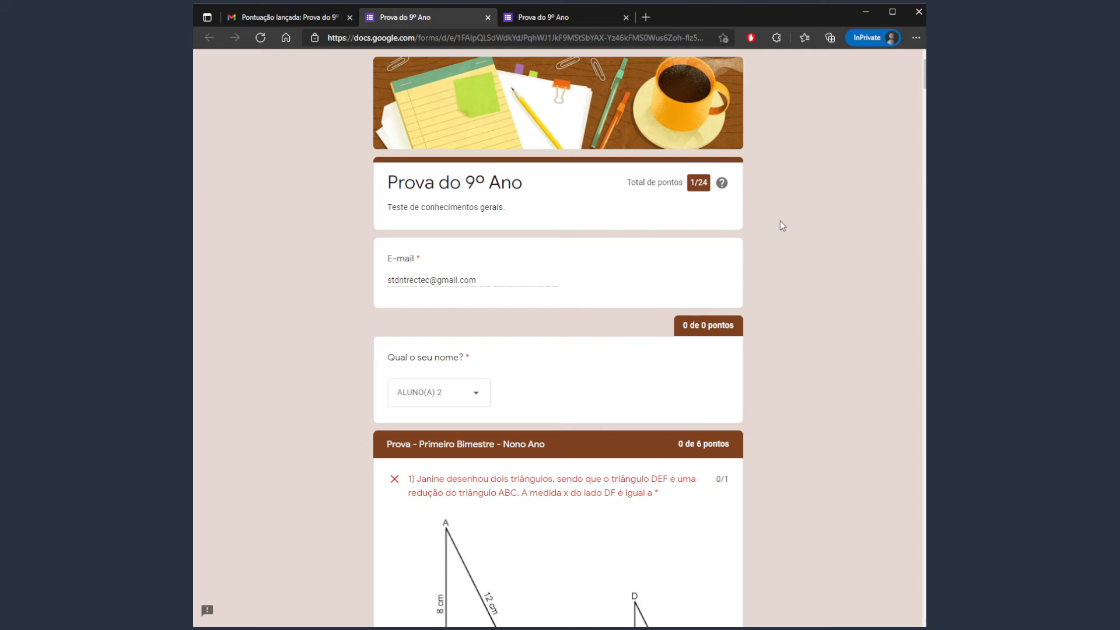
{"action": "scroll", "coordinate": [558, 338], "scroll_direction": "down", "scroll_amount": 1}
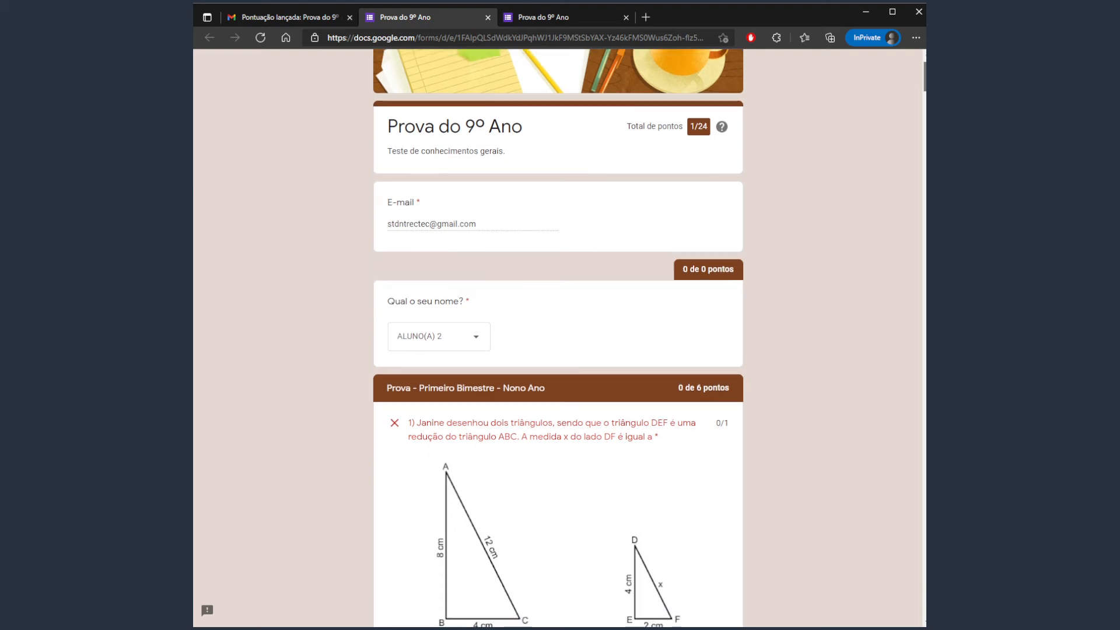
{"action": "scroll", "coordinate": [558, 339], "scroll_direction": "up", "scroll_amount": 1}
{"action": "scroll", "coordinate": [559, 339], "scroll_direction": "down", "scroll_amount": 7}
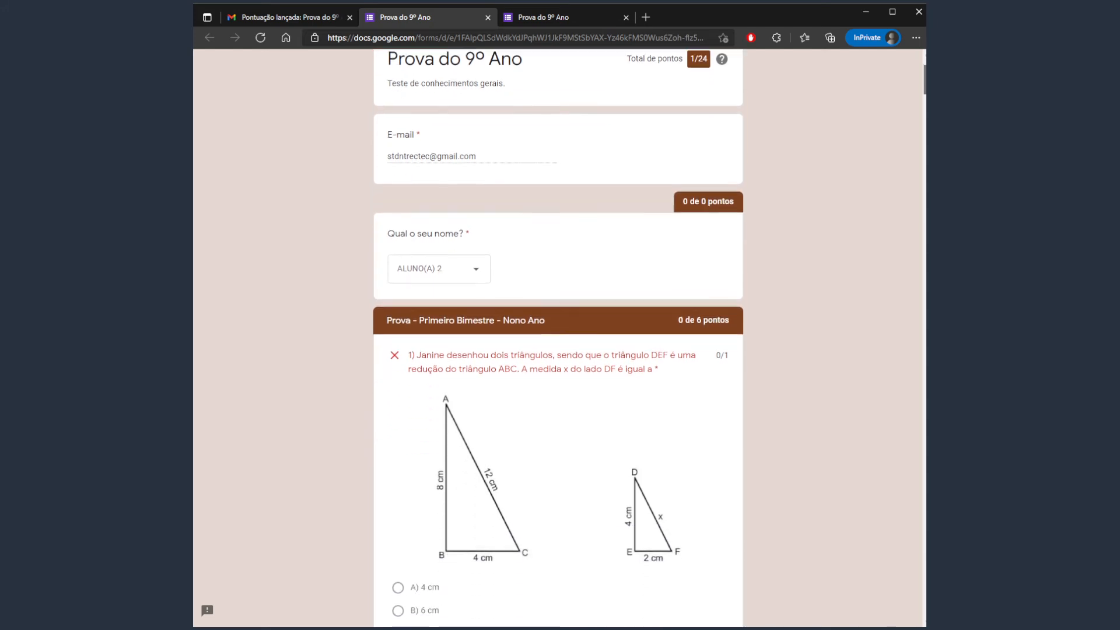
{"action": "scroll", "coordinate": [819, 242], "scroll_direction": "up", "scroll_amount": 7}
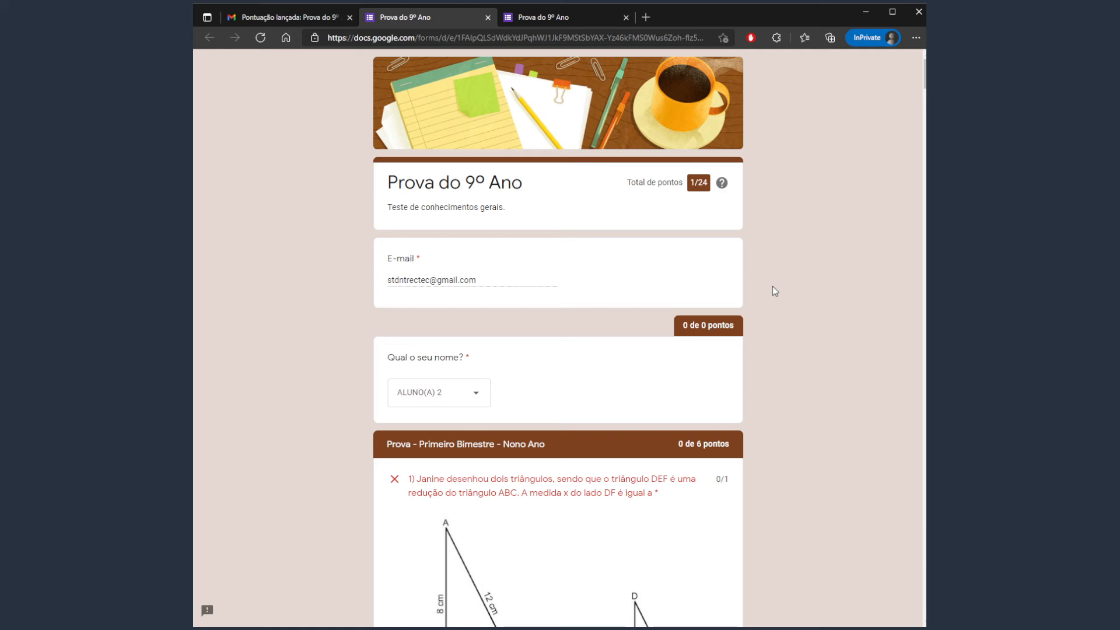
{"action": "key", "text": "alt+Tab"}
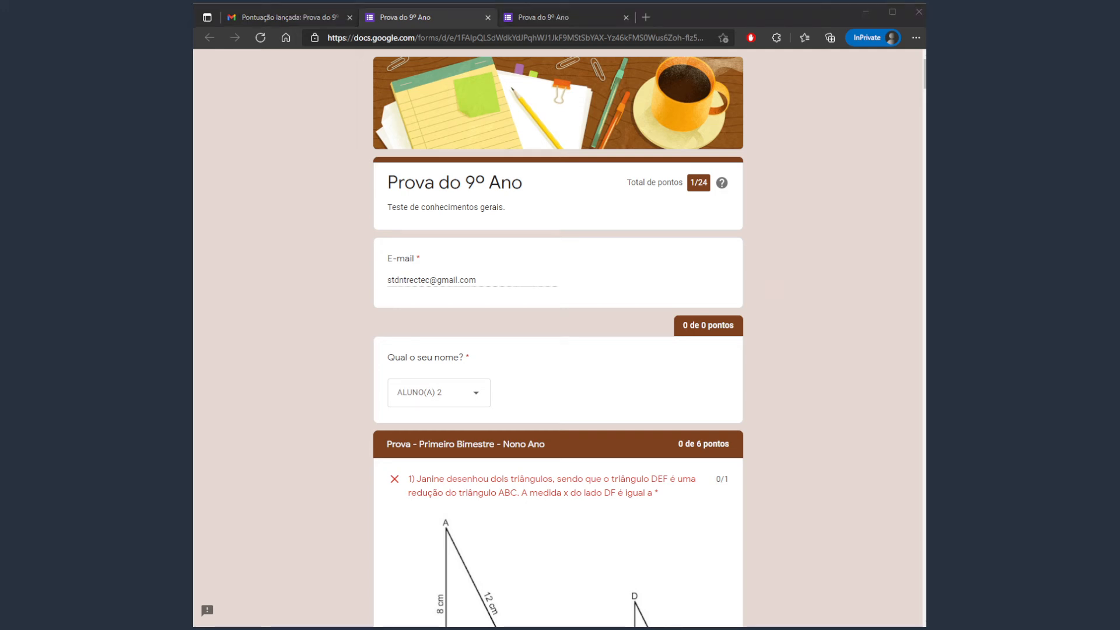
- Close both 'Prova do 9º Ano' response tabs and return to the Gmail inbox list
{"action": "left_click", "coordinate": [489, 17]}
{"action": "left_click", "coordinate": [440, 20]}
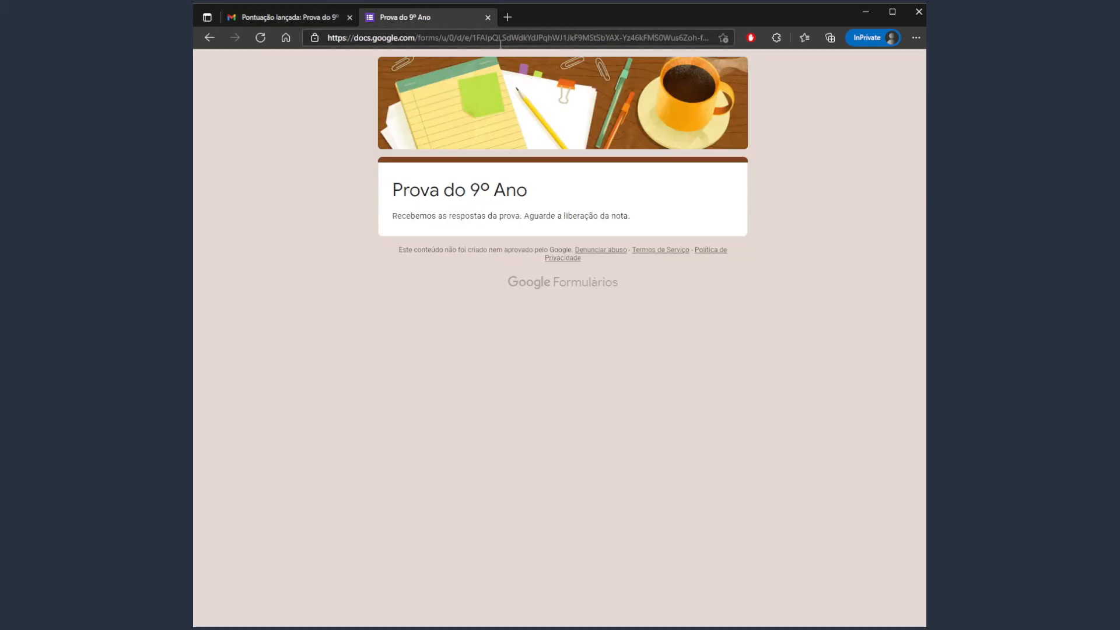
{"action": "left_click", "coordinate": [487, 19]}
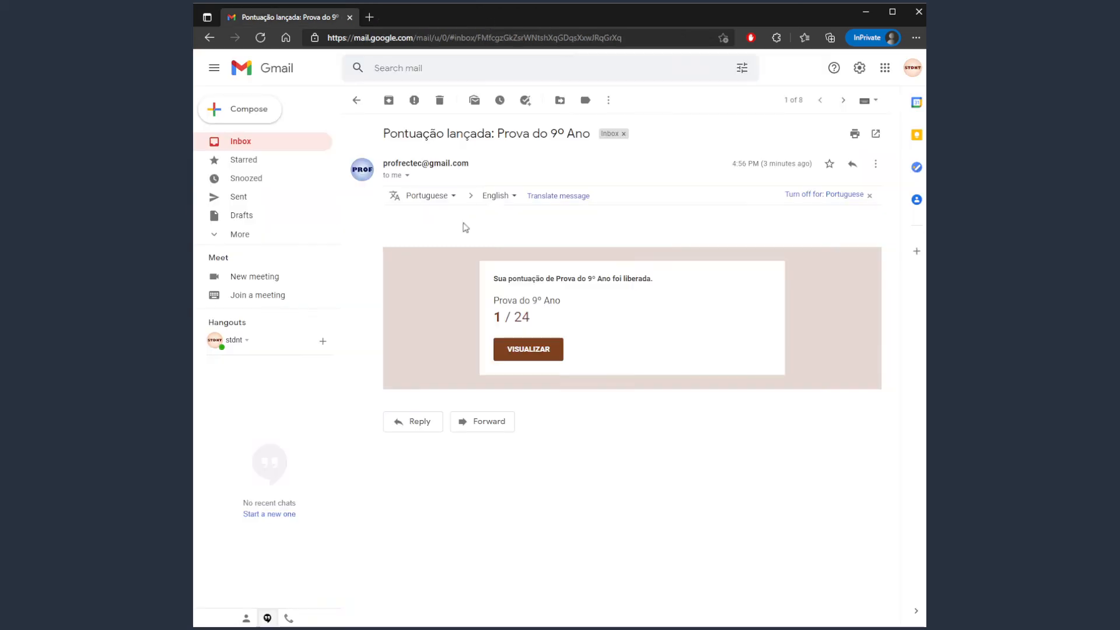
{"action": "left_click", "coordinate": [243, 143]}
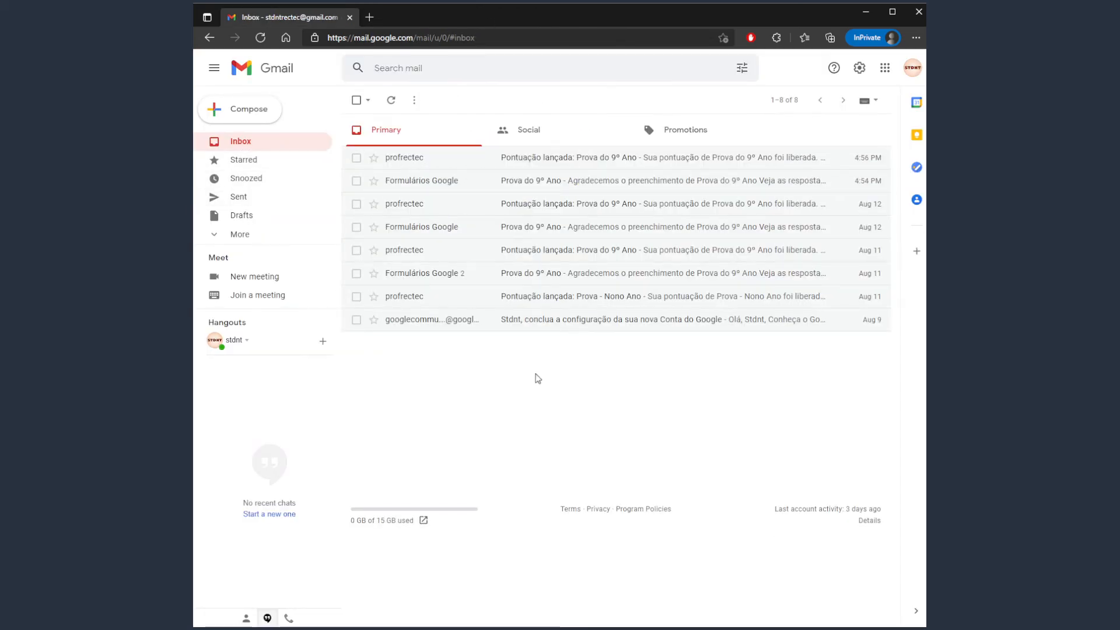
{"action": "key", "text": "alt+Tab"}
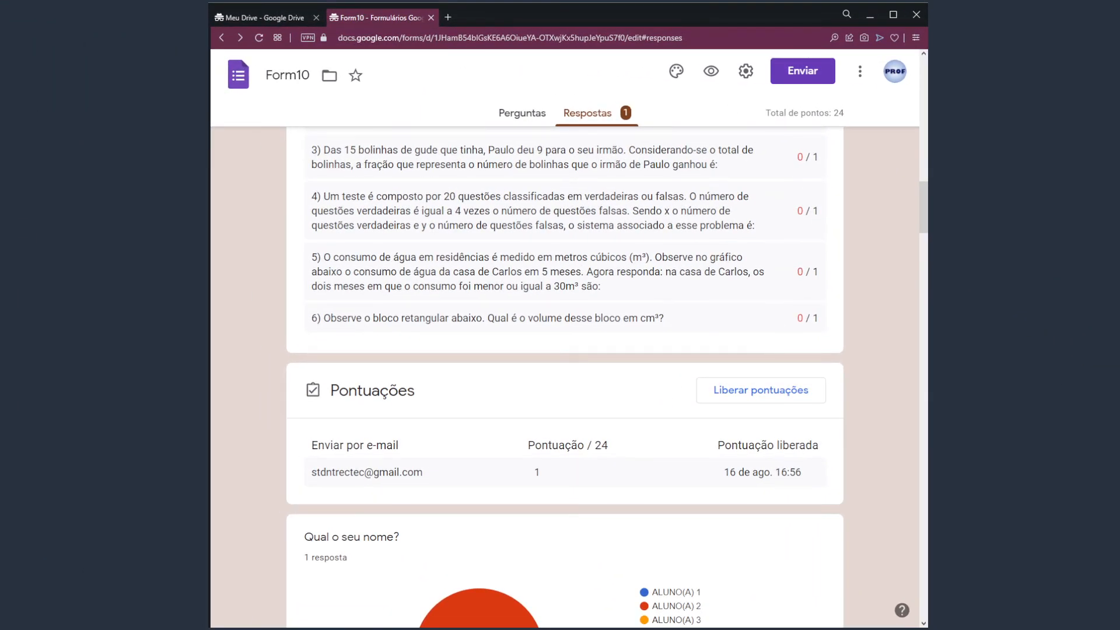
- Scroll to the top of Form10's Respostas page and open its Configurações
{"action": "left_click_drag", "start_coordinate": [922, 208], "coordinate": [922, 82]}
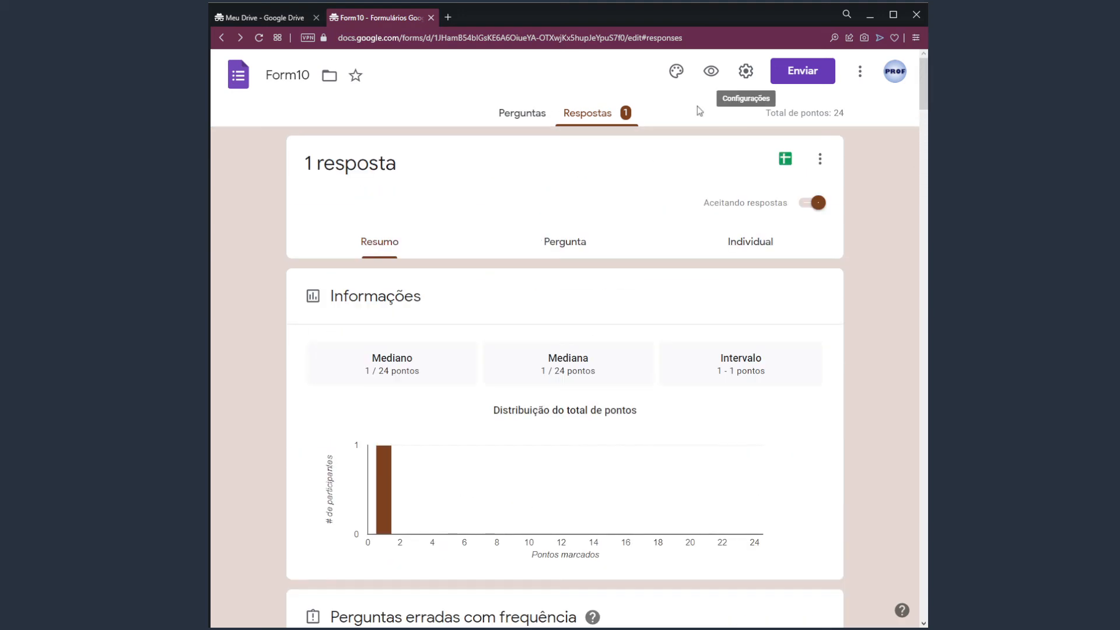
{"action": "left_click", "coordinate": [748, 84]}
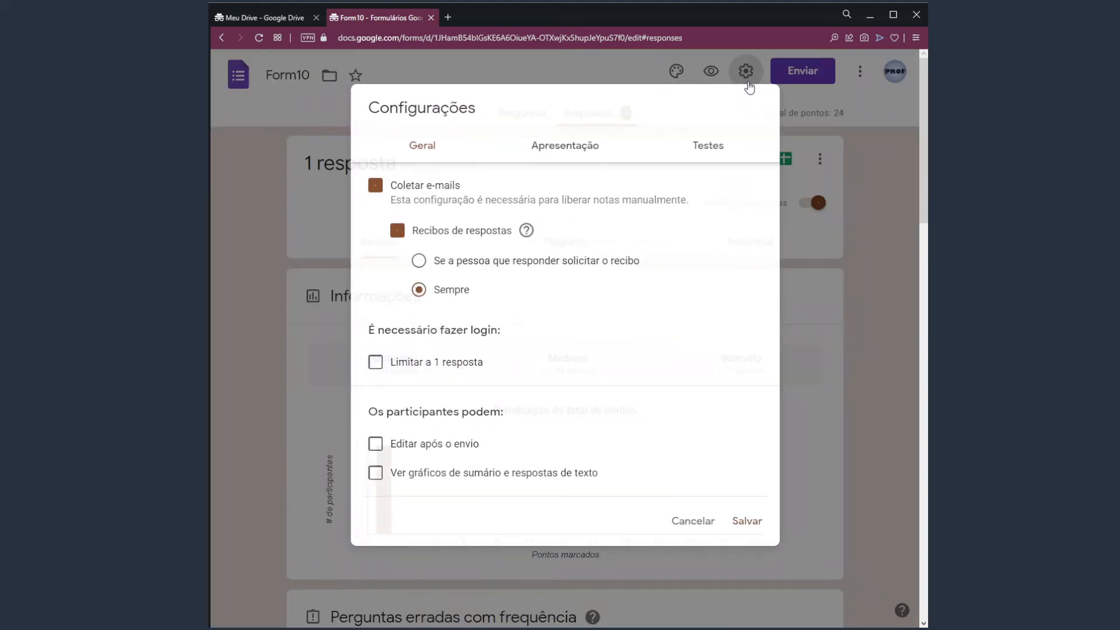
- In Testes, hide missed questions, keep correct answers and point values visible, and save
{"action": "left_click", "coordinate": [703, 147]}
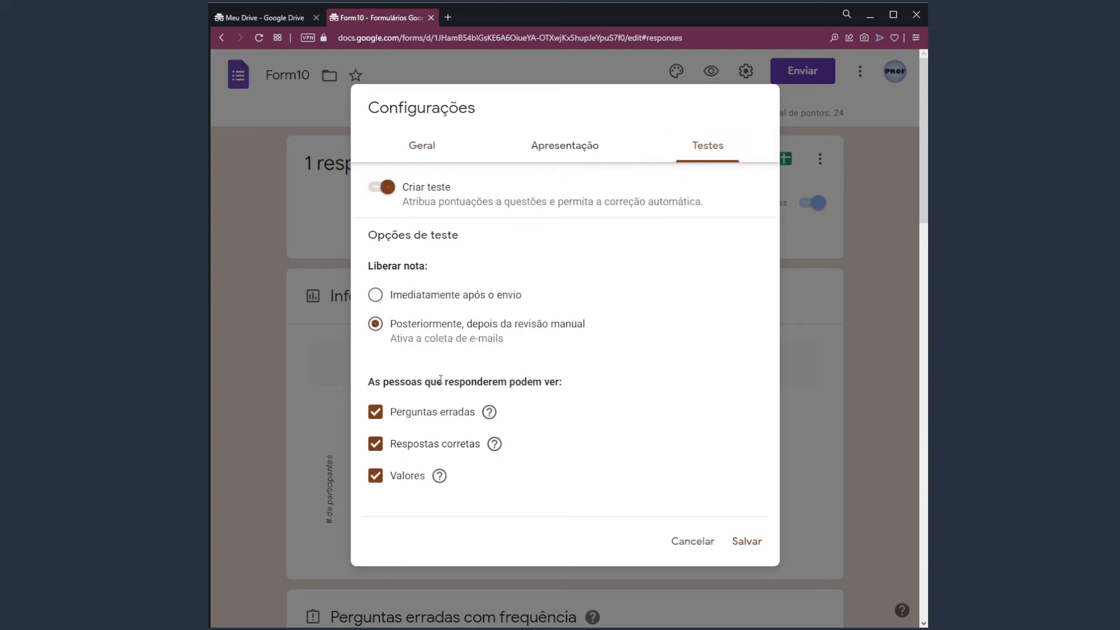
{"action": "left_click_drag", "start_coordinate": [443, 382], "coordinate": [560, 383]}
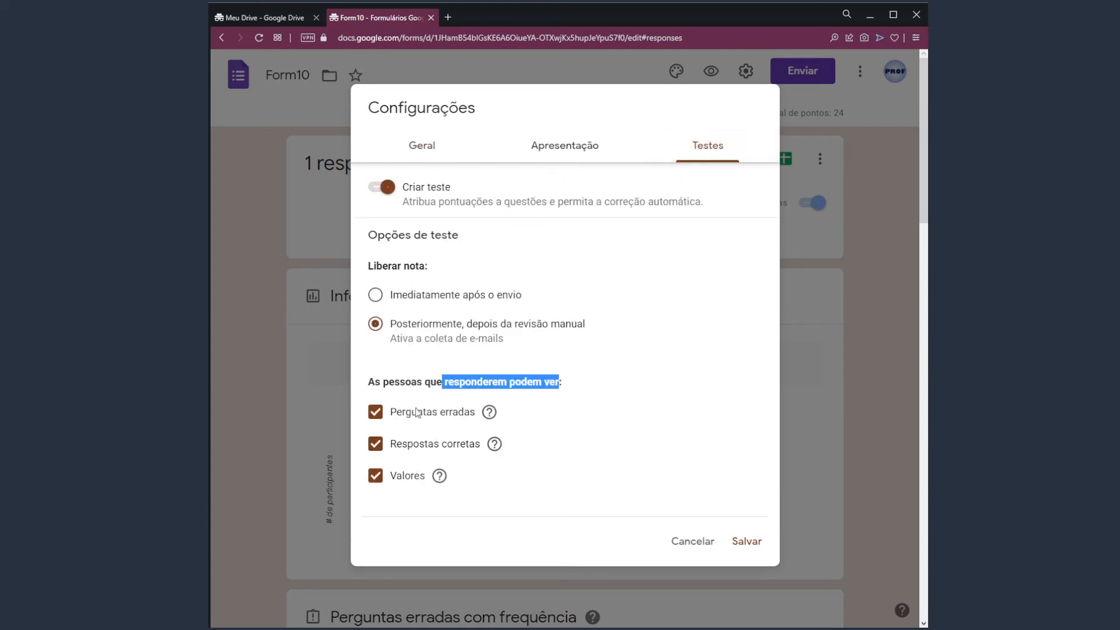
{"action": "left_click", "coordinate": [578, 482]}
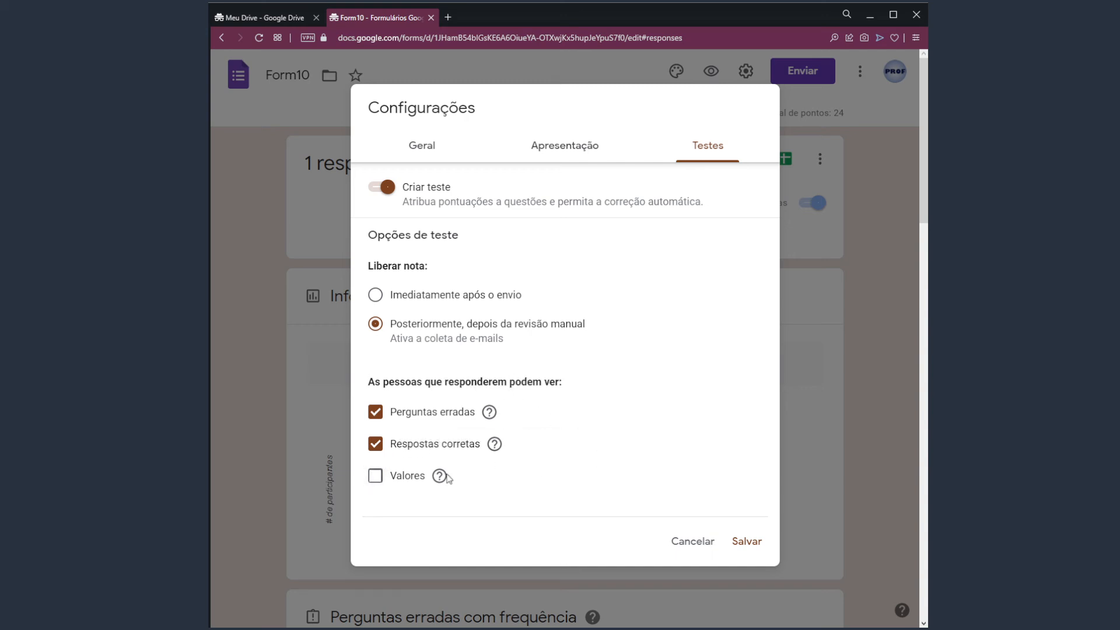
{"action": "left_click", "coordinate": [375, 479]}
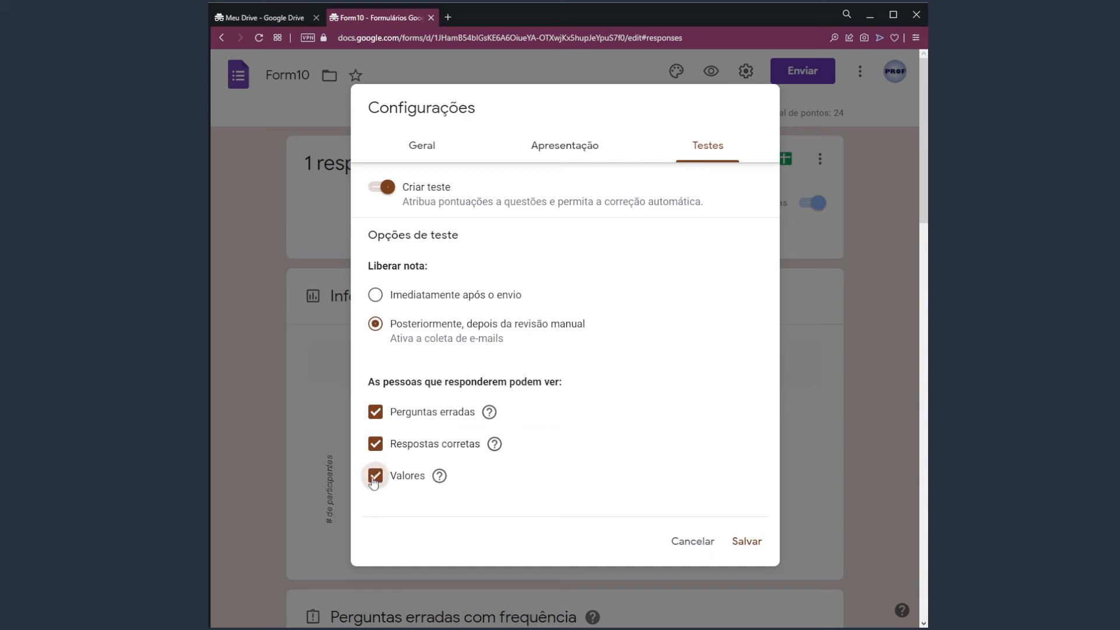
{"action": "left_click", "coordinate": [374, 413]}
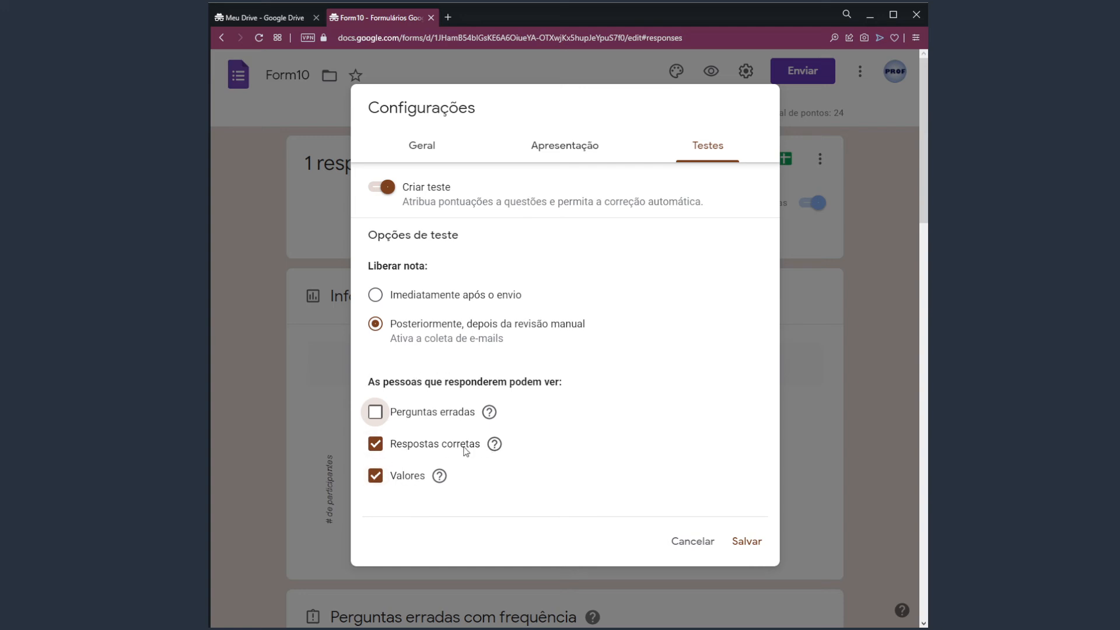
{"action": "left_click", "coordinate": [736, 544]}
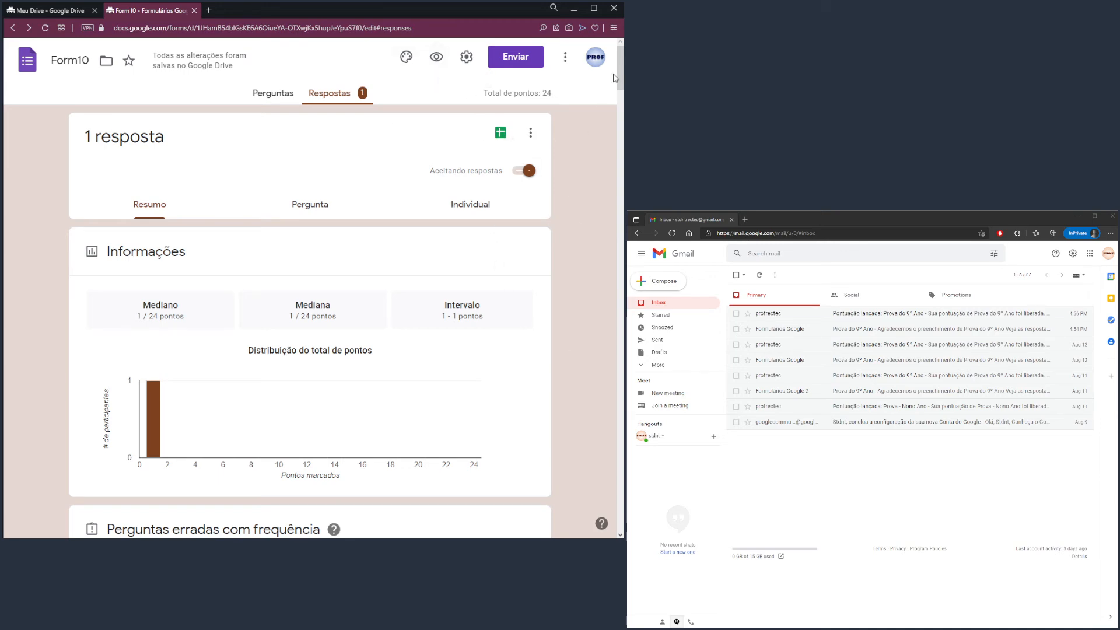
- Scroll down to the Pontuações section and open the Liberar pontuações prompt
{"action": "scroll", "coordinate": [620, 92], "scroll_direction": "down", "scroll_amount": 3}
{"action": "left_click_drag", "start_coordinate": [620, 92], "coordinate": [620, 201]}
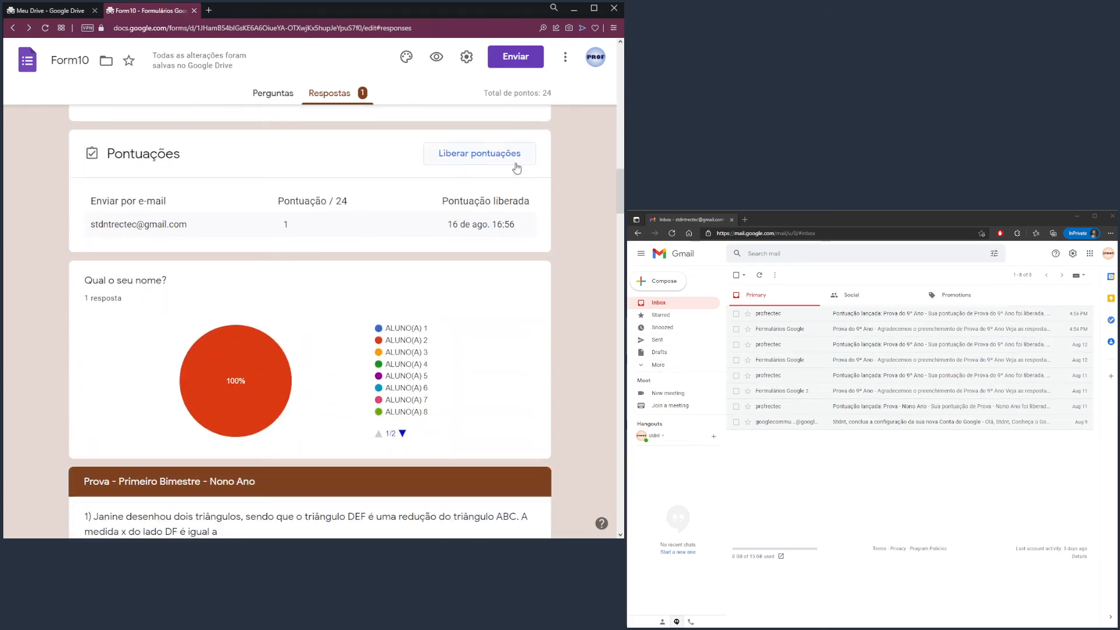
{"action": "left_click", "coordinate": [473, 160]}
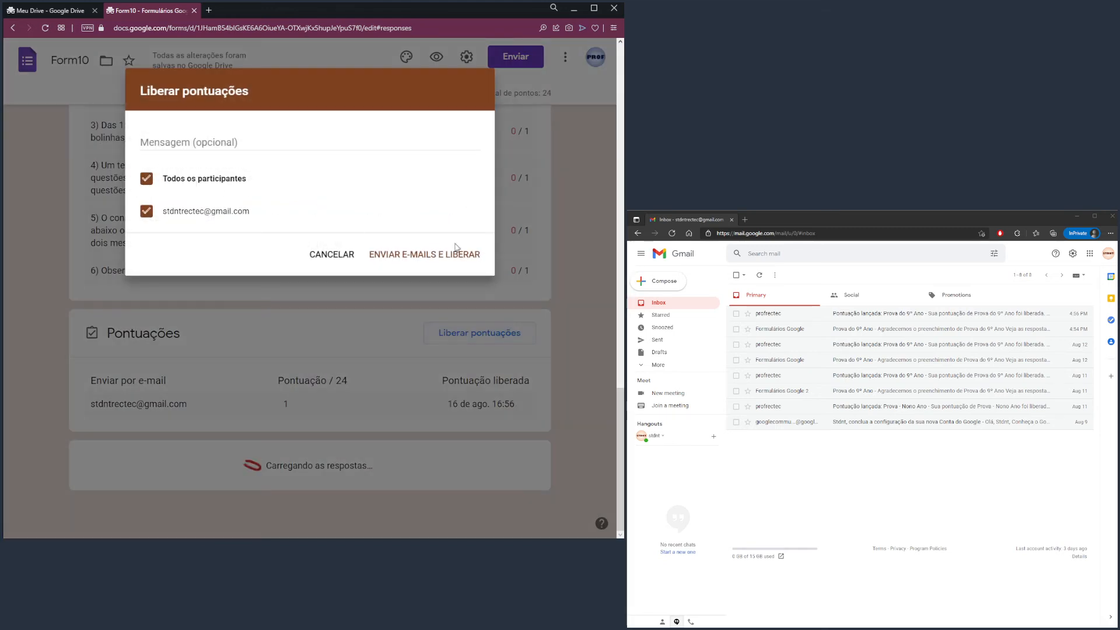
- Release the score with notification e-mails, recheck Testes settings unchanged, then bring Gmail forward
{"action": "left_click", "coordinate": [414, 255]}
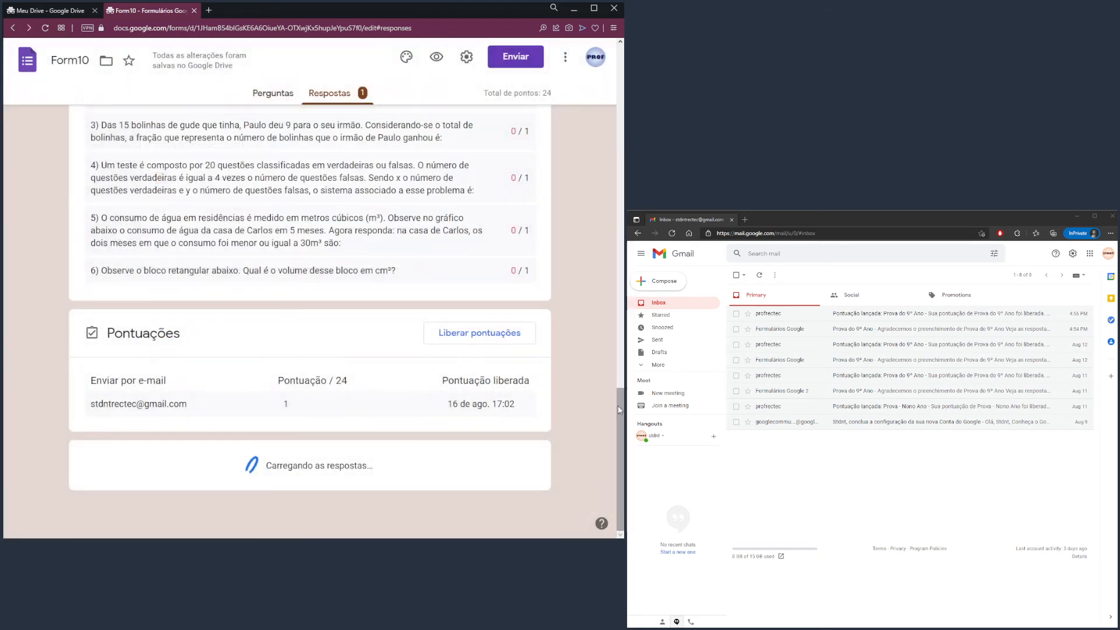
{"action": "left_click_drag", "start_coordinate": [622, 397], "coordinate": [616, 127]}
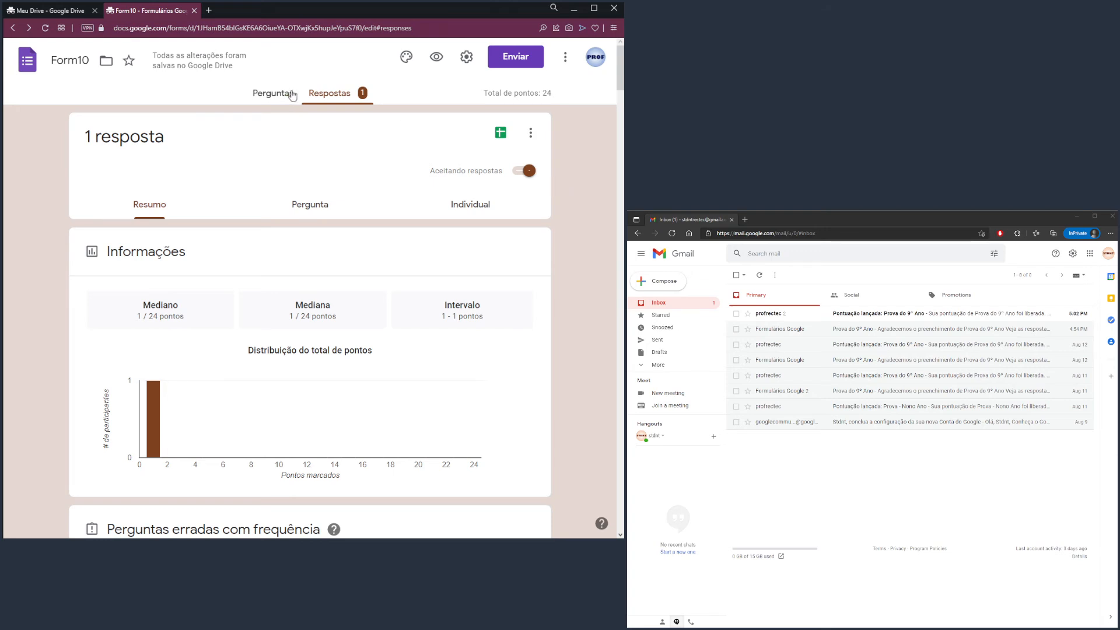
{"action": "left_click", "coordinate": [467, 56]}
{"action": "left_click", "coordinate": [432, 123]}
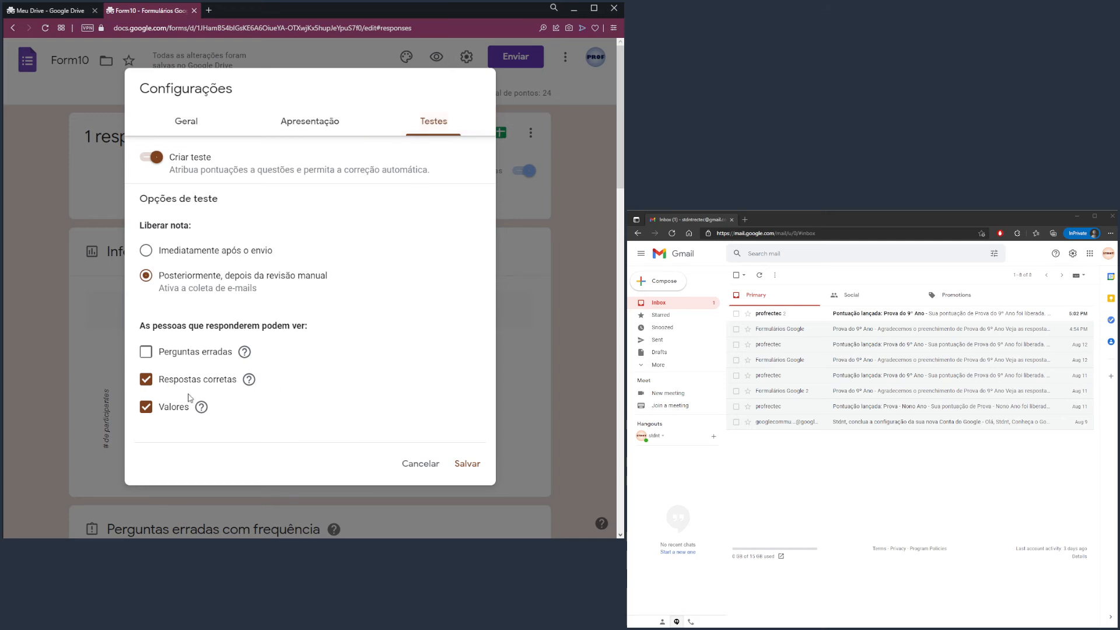
{"action": "left_click", "coordinate": [412, 464]}
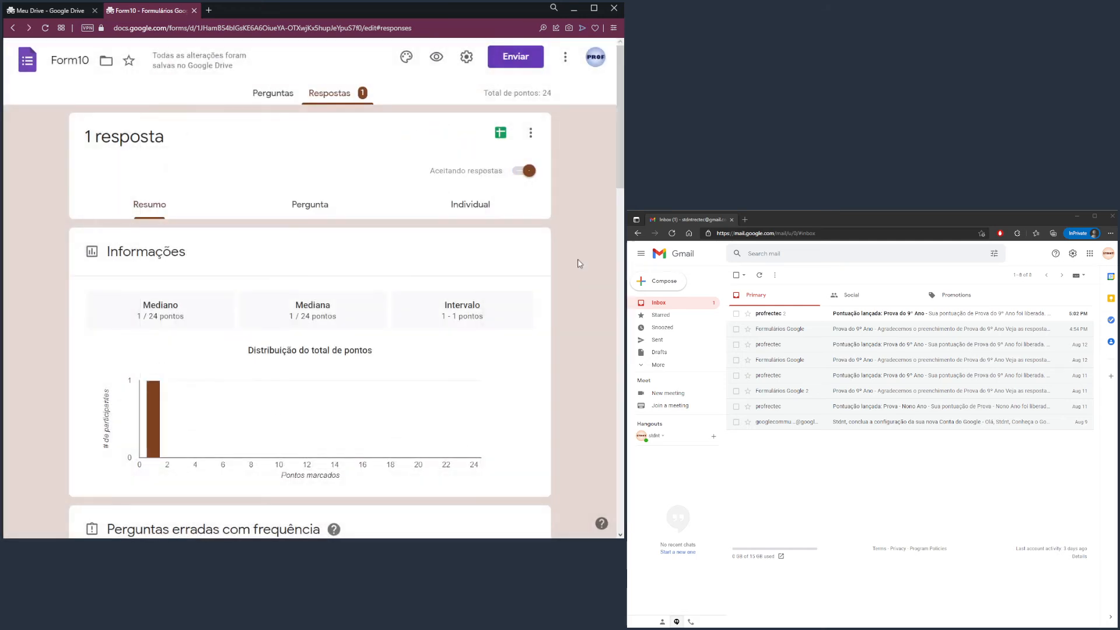
{"action": "left_click", "coordinate": [776, 465]}
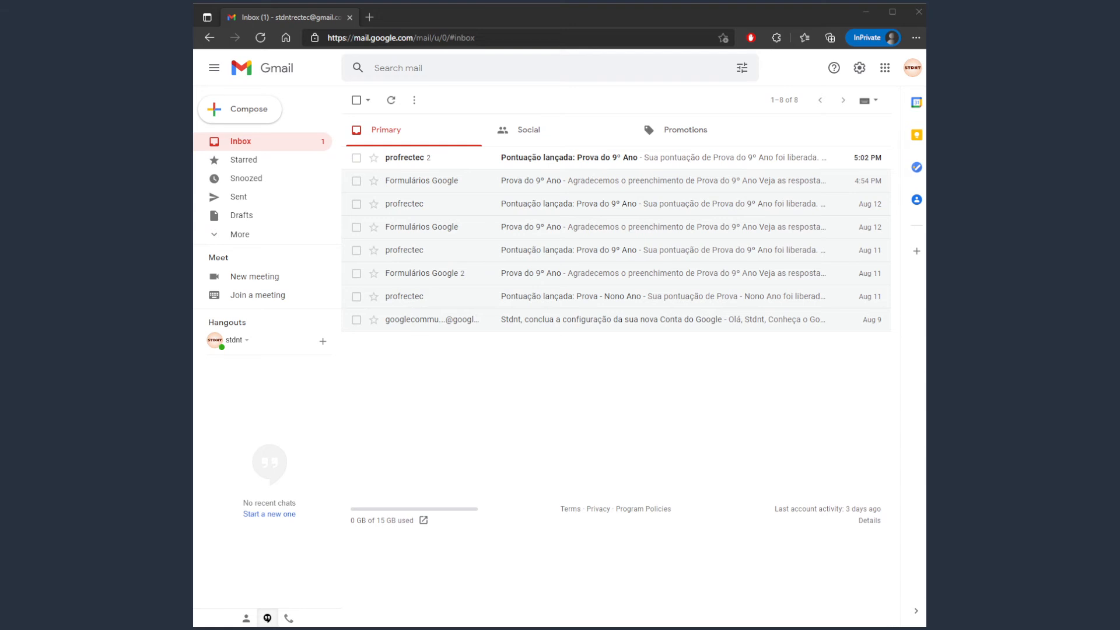
- Open the newest 'Pontuação lançada' email, reveal its trimmed content, and open the graded response
{"action": "left_click", "coordinate": [550, 158]}
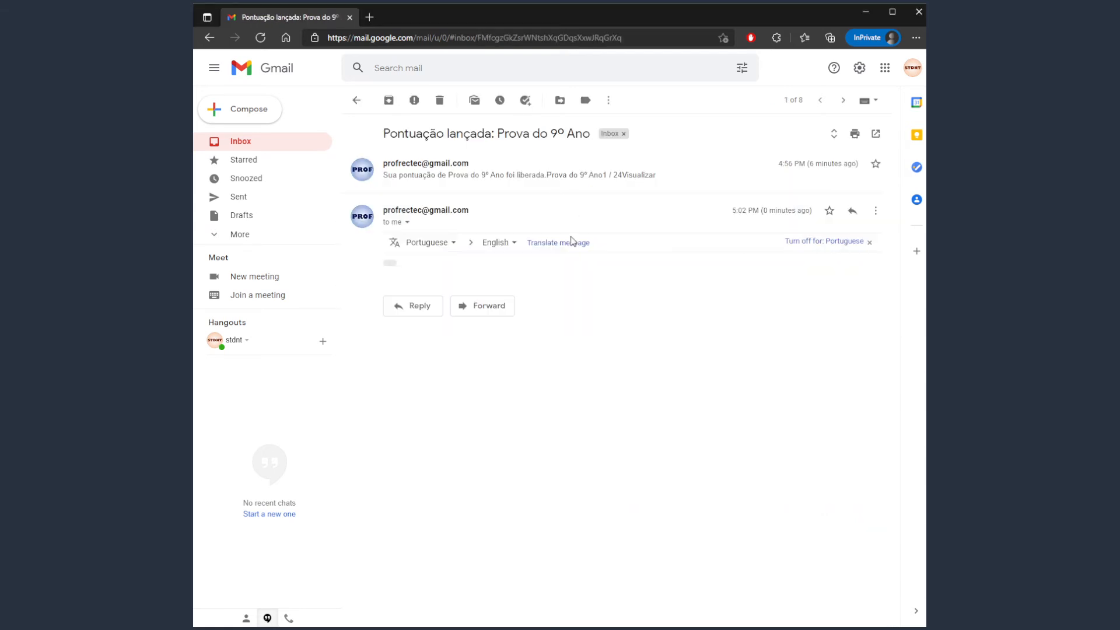
{"action": "left_click", "coordinate": [390, 262]}
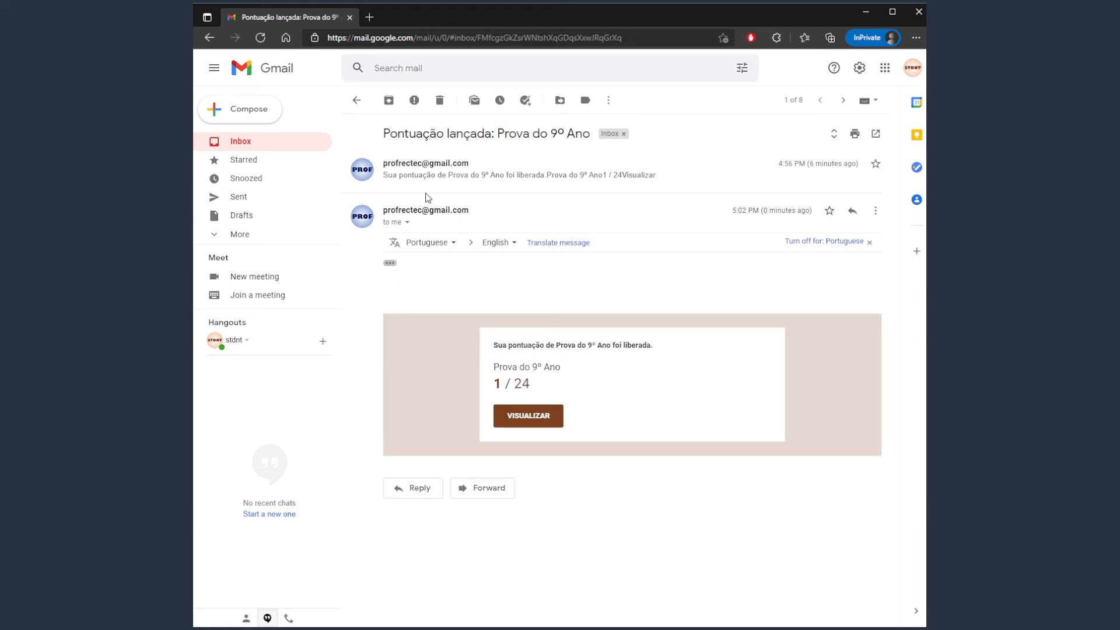
{"action": "left_click", "coordinate": [493, 182]}
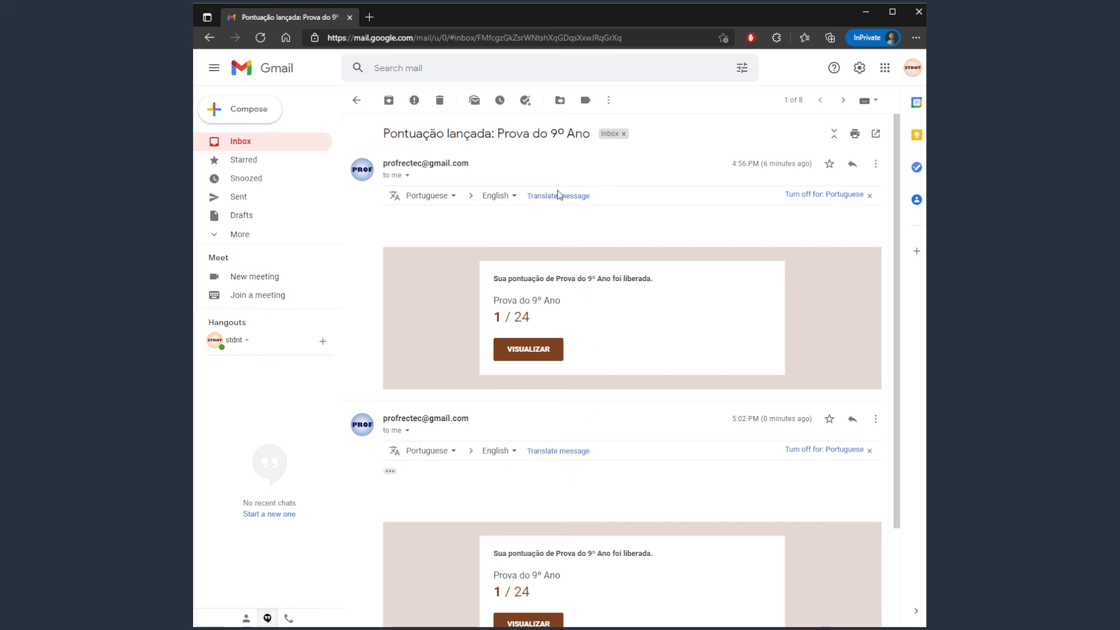
{"action": "left_click", "coordinate": [521, 166]}
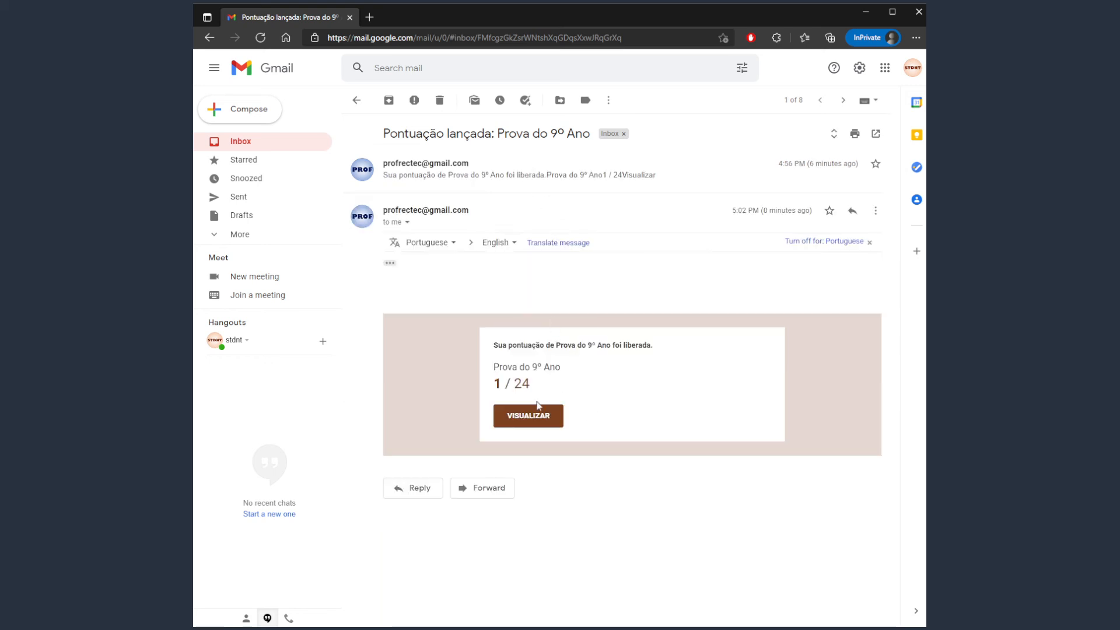
{"action": "left_click", "coordinate": [507, 410]}
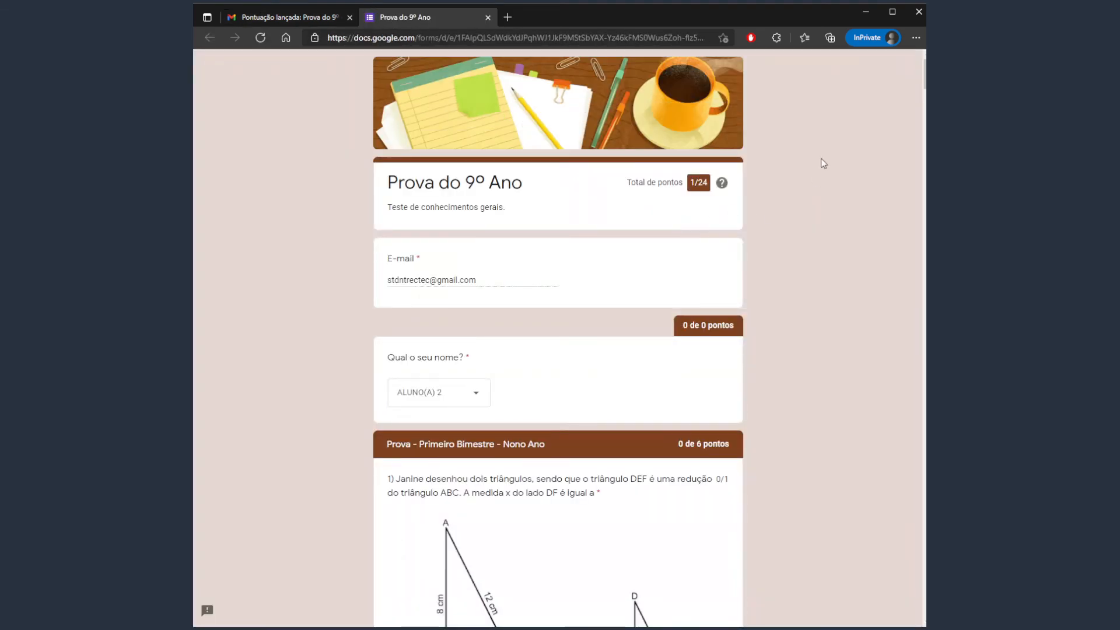
- Scroll through every question, answer and feedback of the graded response, returning to the 1/24 total
{"action": "scroll", "coordinate": [558, 339], "scroll_direction": "down", "scroll_amount": 5}
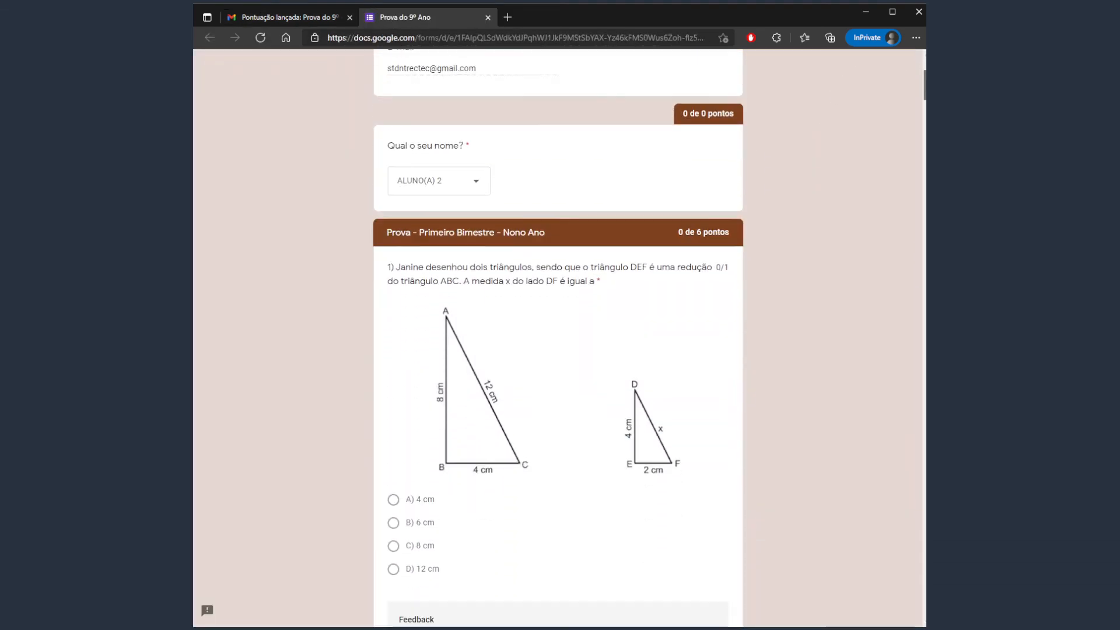
{"action": "scroll", "coordinate": [558, 339], "scroll_direction": "down", "scroll_amount": 6}
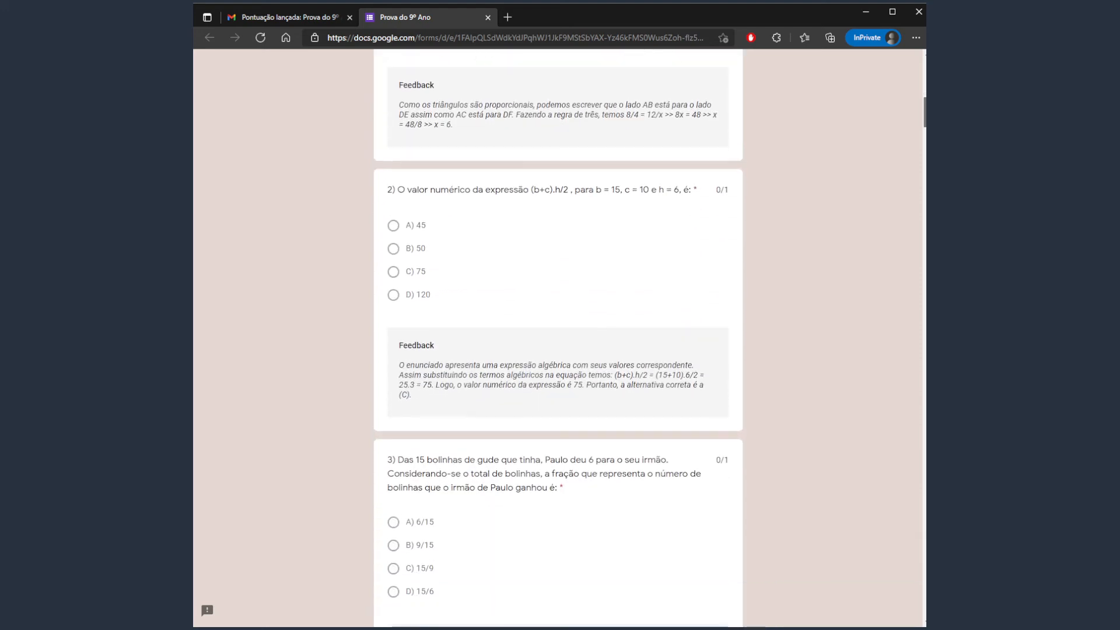
{"action": "scroll", "coordinate": [558, 339], "scroll_direction": "up", "scroll_amount": 5}
{"action": "scroll", "coordinate": [476, 447], "scroll_direction": "up", "scroll_amount": 2}
{"action": "scroll", "coordinate": [475, 447], "scroll_direction": "down", "scroll_amount": 2}
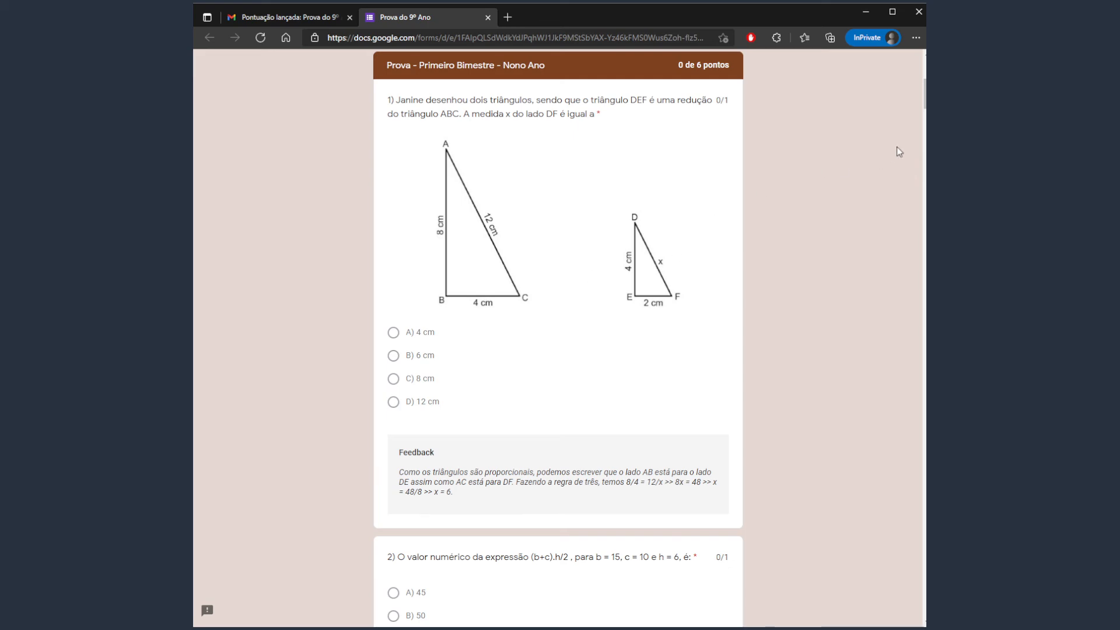
{"action": "scroll", "coordinate": [558, 342], "scroll_direction": "down", "scroll_amount": 10}
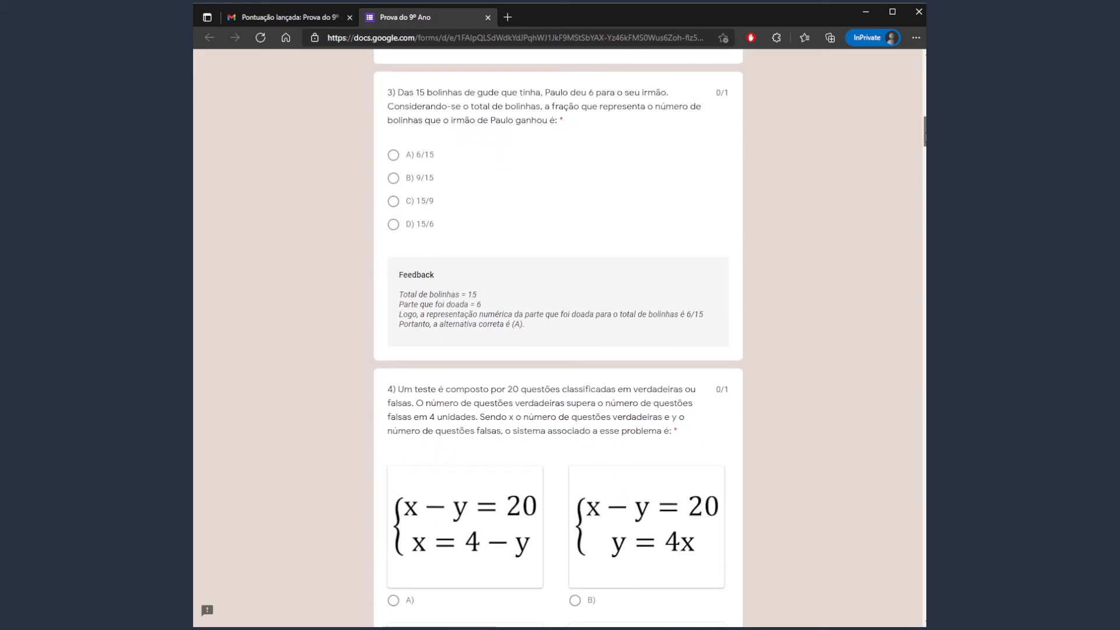
{"action": "scroll", "coordinate": [557, 338], "scroll_direction": "down", "scroll_amount": 5}
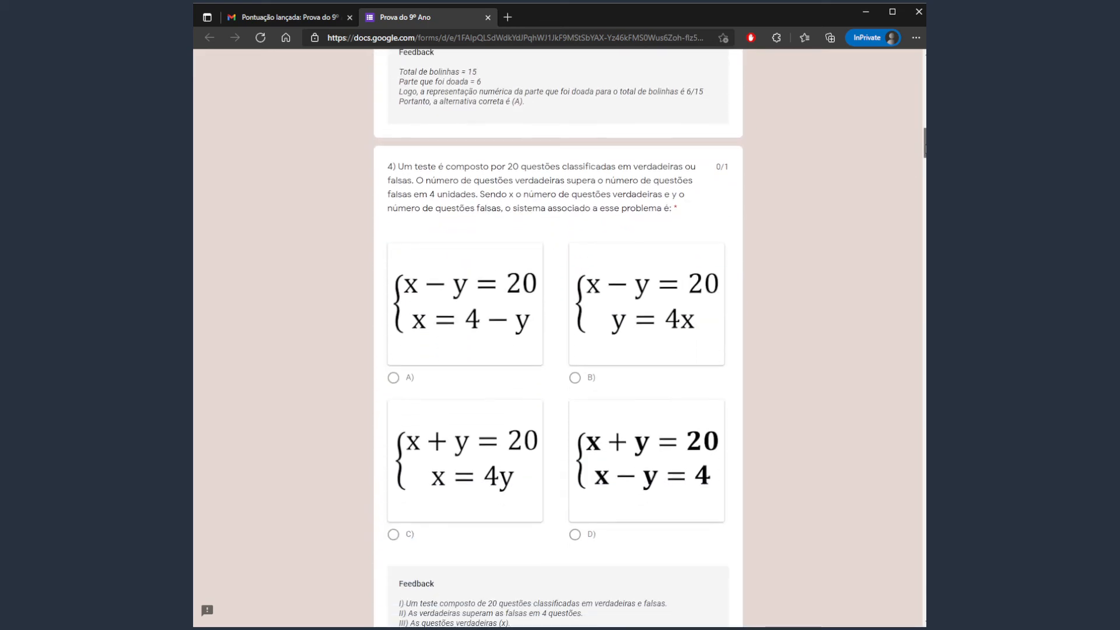
{"action": "scroll", "coordinate": [558, 338], "scroll_direction": "down", "scroll_amount": 10}
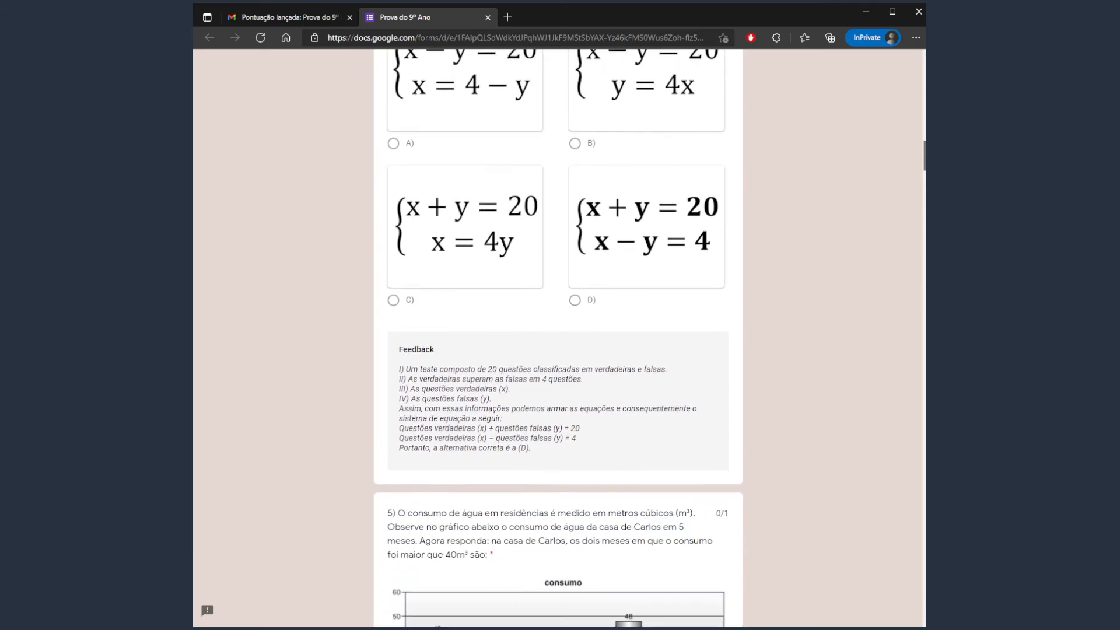
{"action": "scroll", "coordinate": [516, 458], "scroll_direction": "down", "scroll_amount": 10}
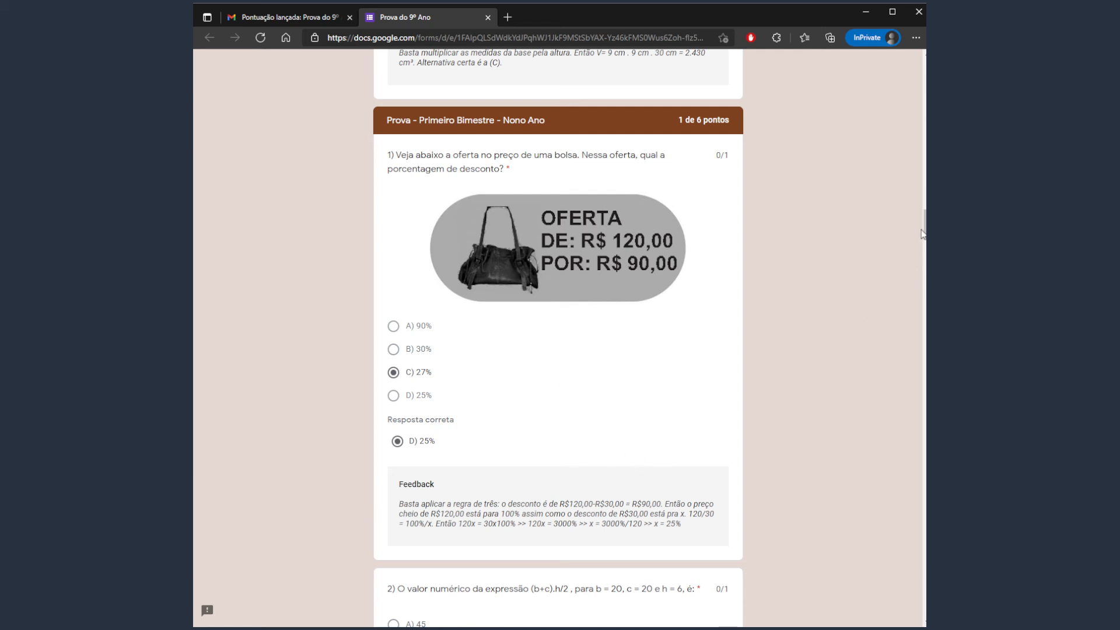
{"action": "scroll", "coordinate": [924, 233], "scroll_direction": "down", "scroll_amount": 3}
{"action": "scroll", "coordinate": [924, 234], "scroll_direction": "down", "scroll_amount": 5}
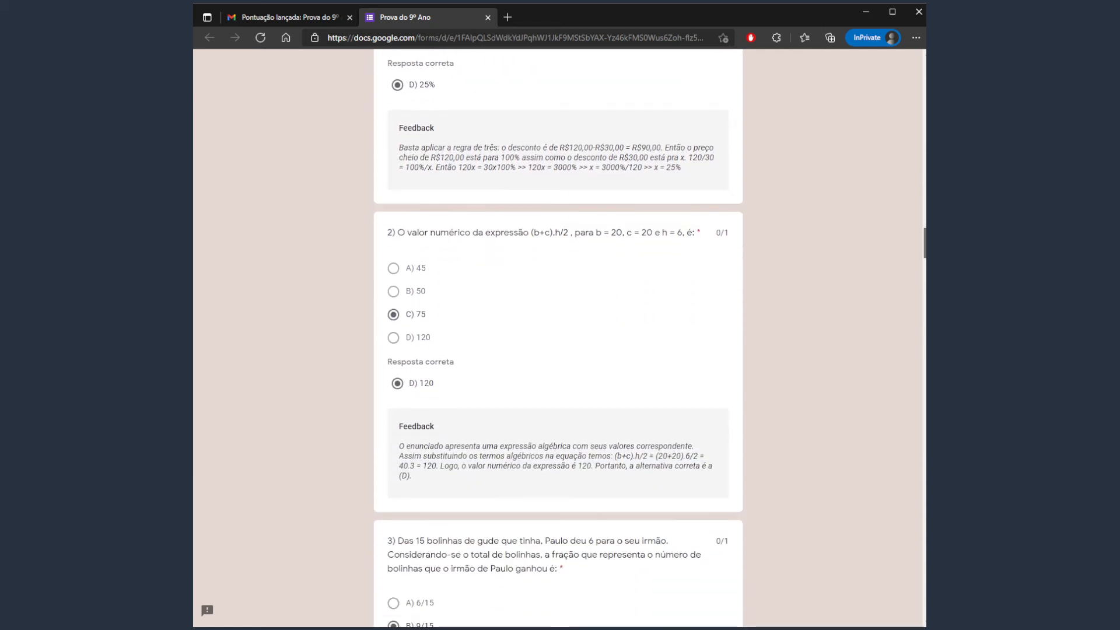
{"action": "scroll", "coordinate": [558, 339], "scroll_direction": "down", "scroll_amount": 13}
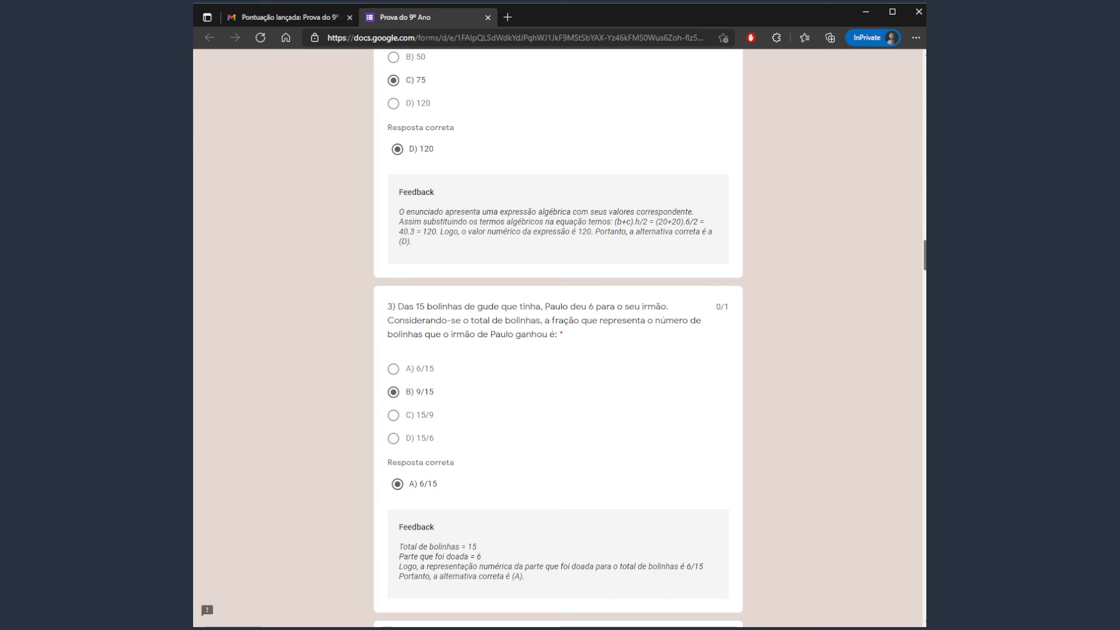
{"action": "scroll", "coordinate": [558, 338], "scroll_direction": "down", "scroll_amount": 18}
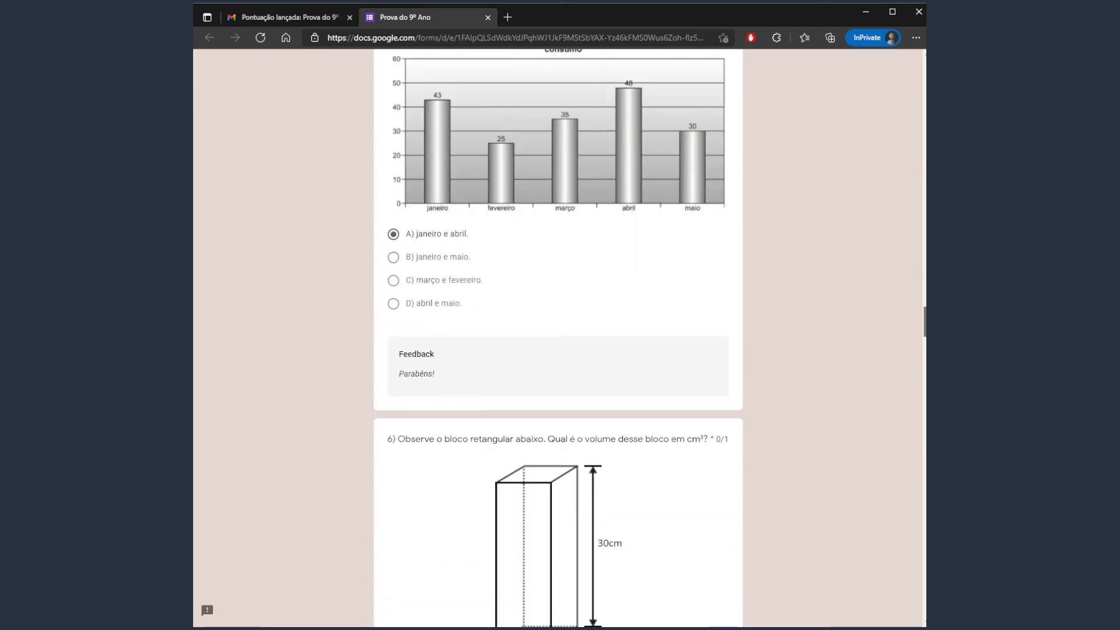
{"action": "scroll", "coordinate": [558, 338], "scroll_direction": "down", "scroll_amount": 20}
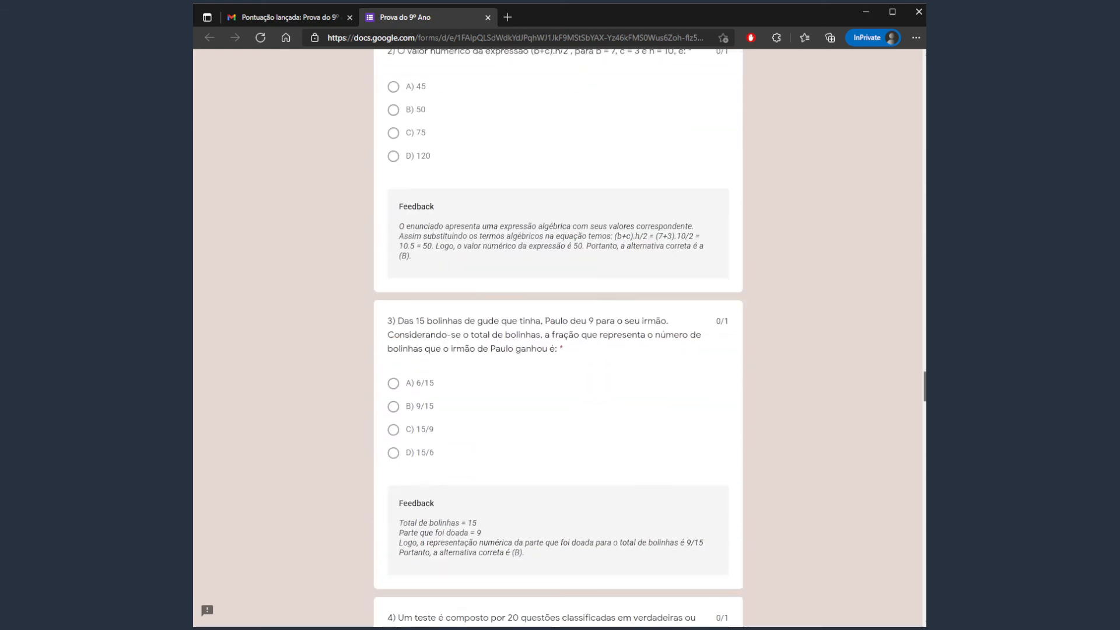
{"action": "scroll", "coordinate": [920, 546], "scroll_direction": "down", "scroll_amount": 20}
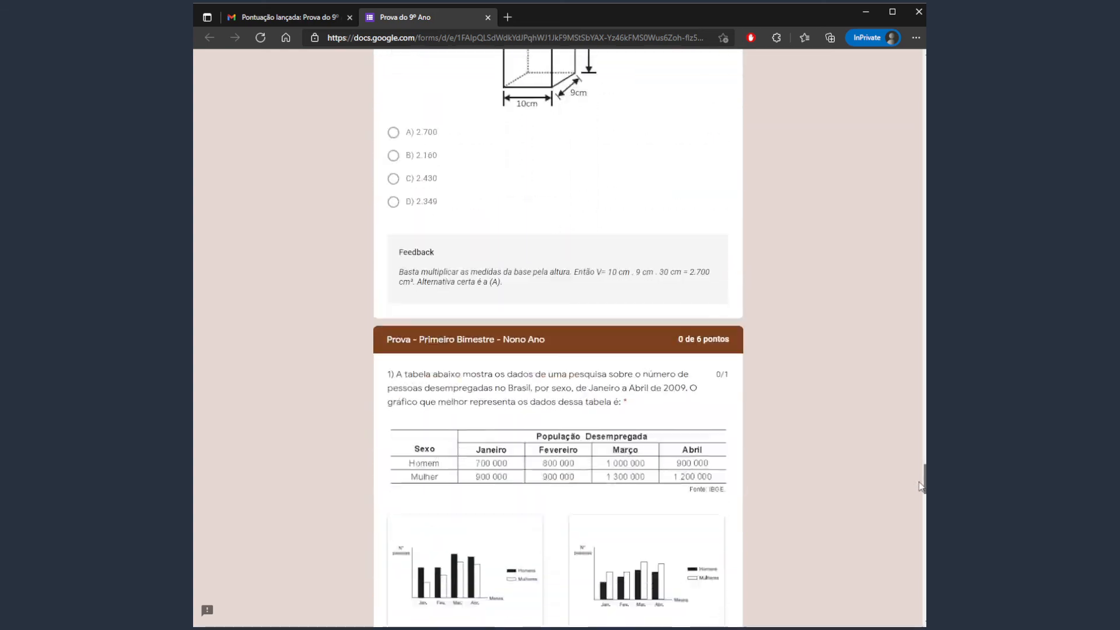
{"action": "scroll", "coordinate": [919, 546], "scroll_direction": "down", "scroll_amount": 19}
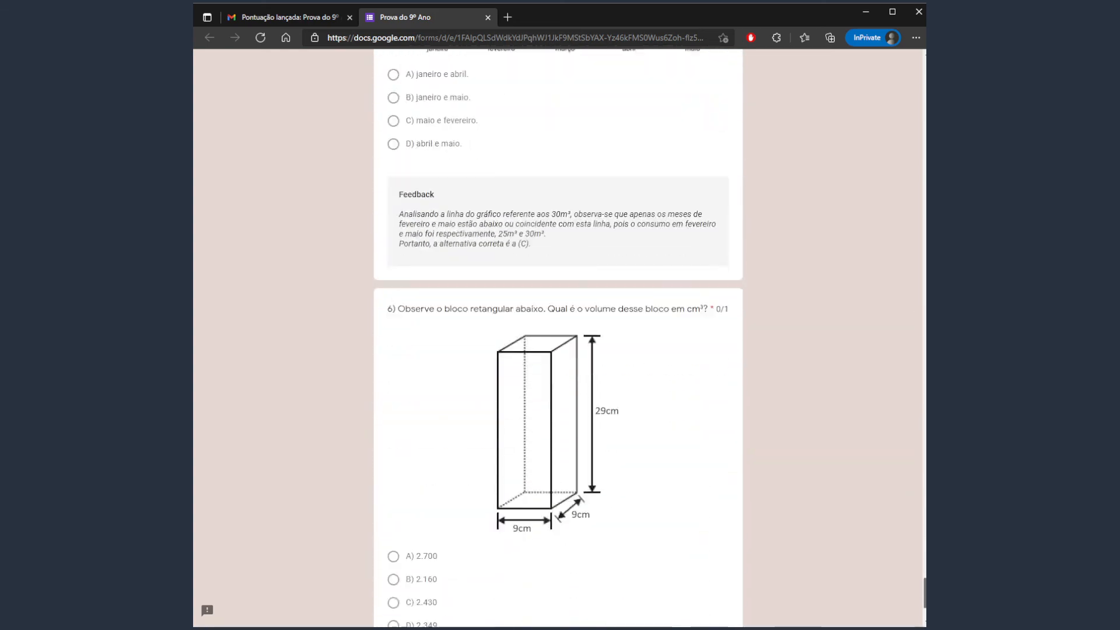
{"action": "scroll", "coordinate": [920, 546], "scroll_direction": "up", "scroll_amount": 20}
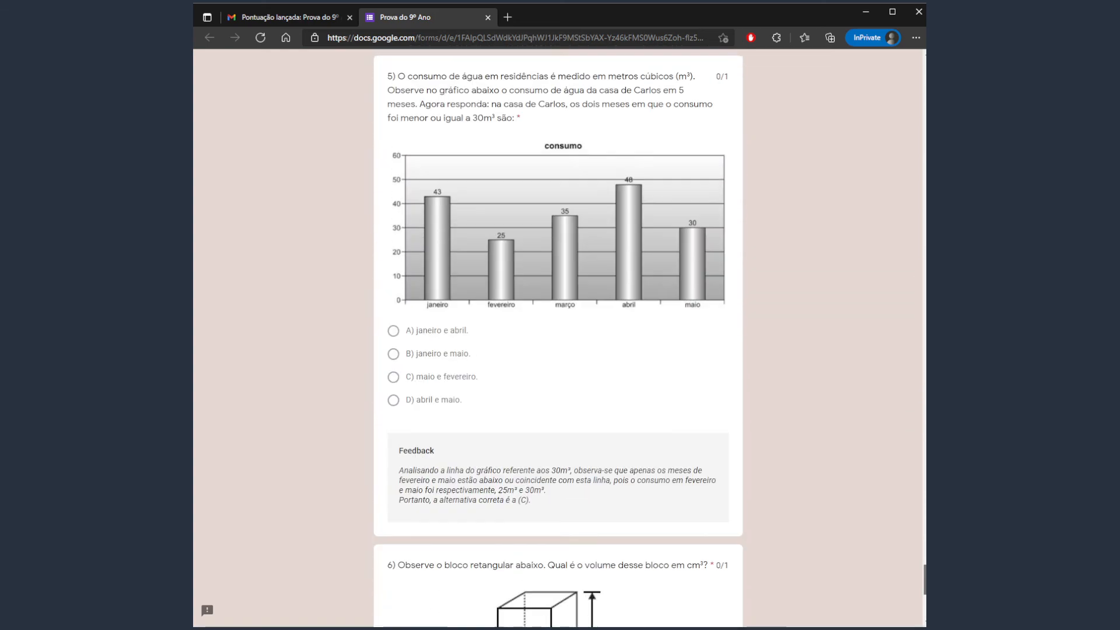
{"action": "scroll", "coordinate": [559, 339], "scroll_direction": "up", "scroll_amount": 12}
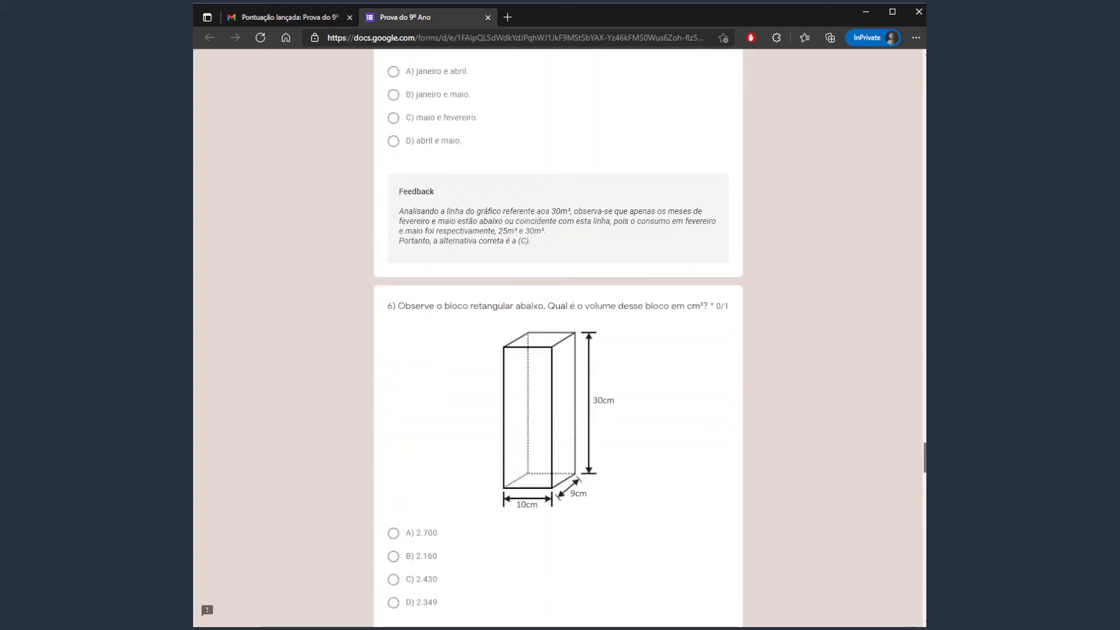
{"action": "scroll", "coordinate": [558, 339], "scroll_direction": "up", "scroll_amount": 17}
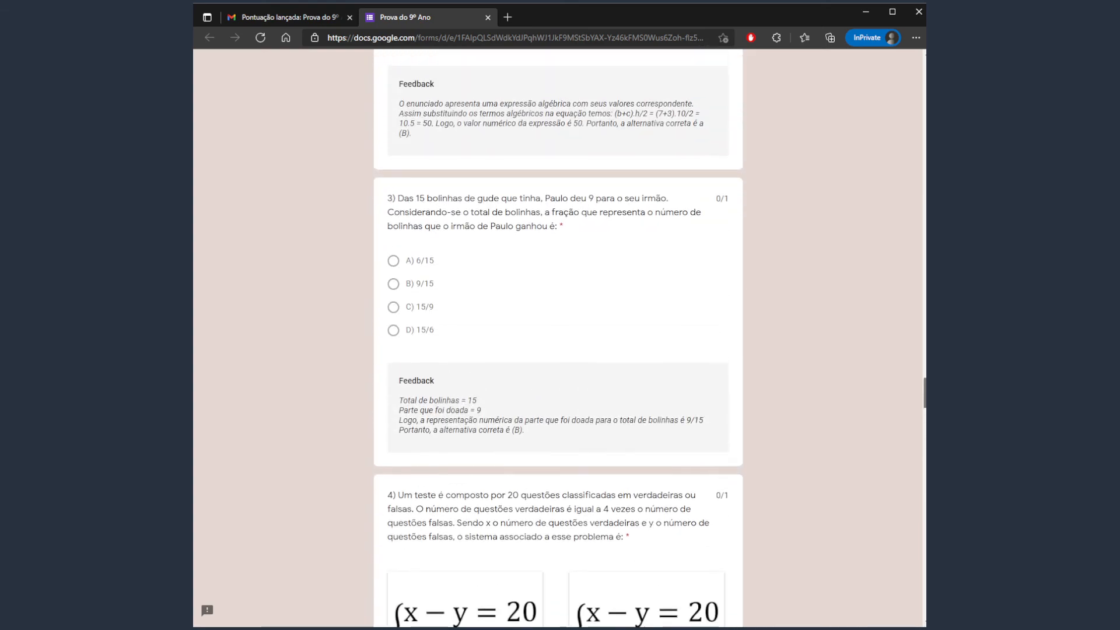
{"action": "scroll", "coordinate": [559, 338], "scroll_direction": "up", "scroll_amount": 14}
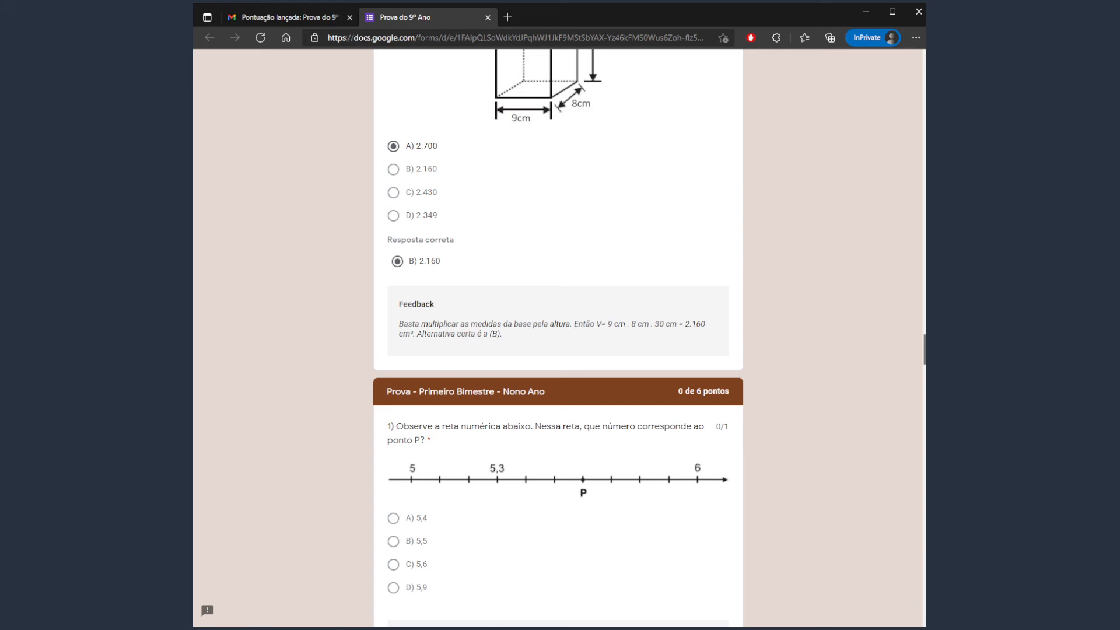
{"action": "scroll", "coordinate": [558, 338], "scroll_direction": "up", "scroll_amount": 15}
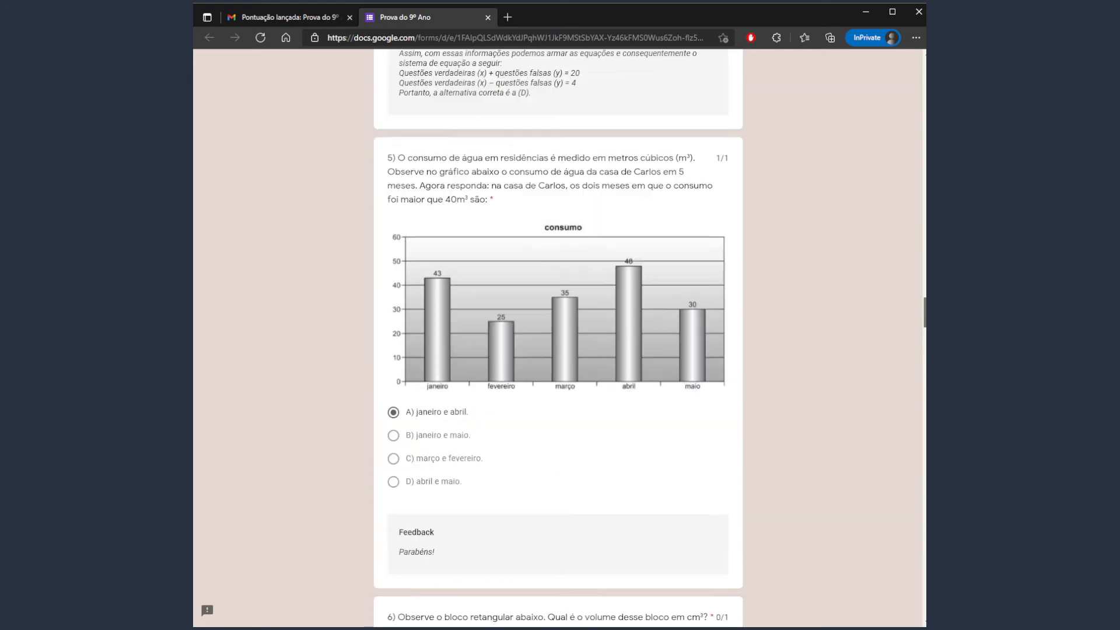
{"action": "scroll", "coordinate": [559, 338], "scroll_direction": "up", "scroll_amount": 15}
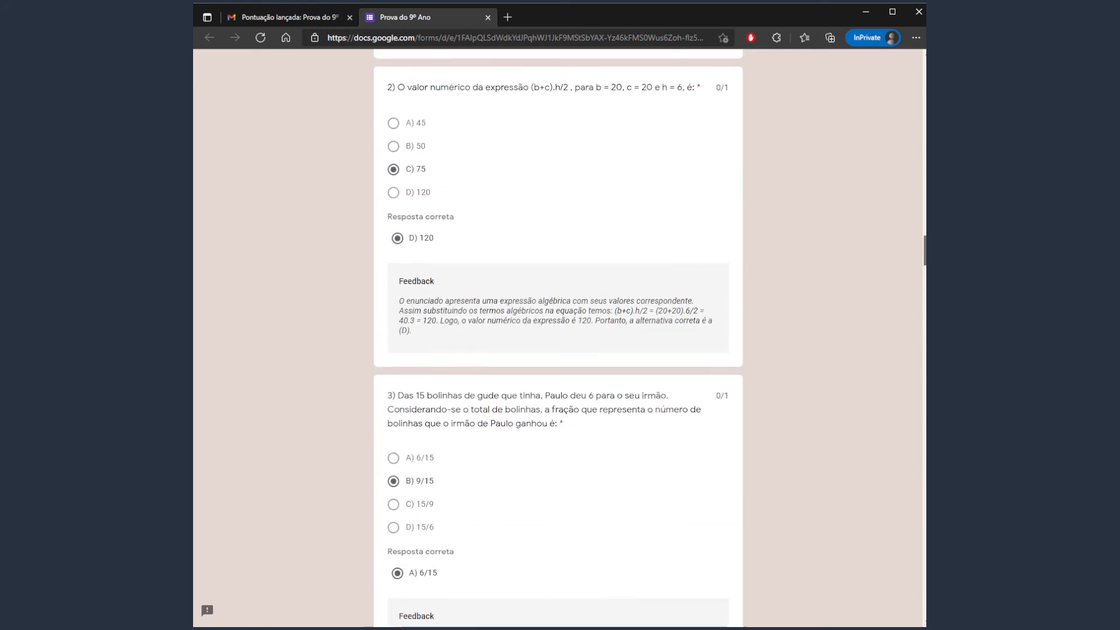
{"action": "scroll", "coordinate": [558, 338], "scroll_direction": "up", "scroll_amount": 11}
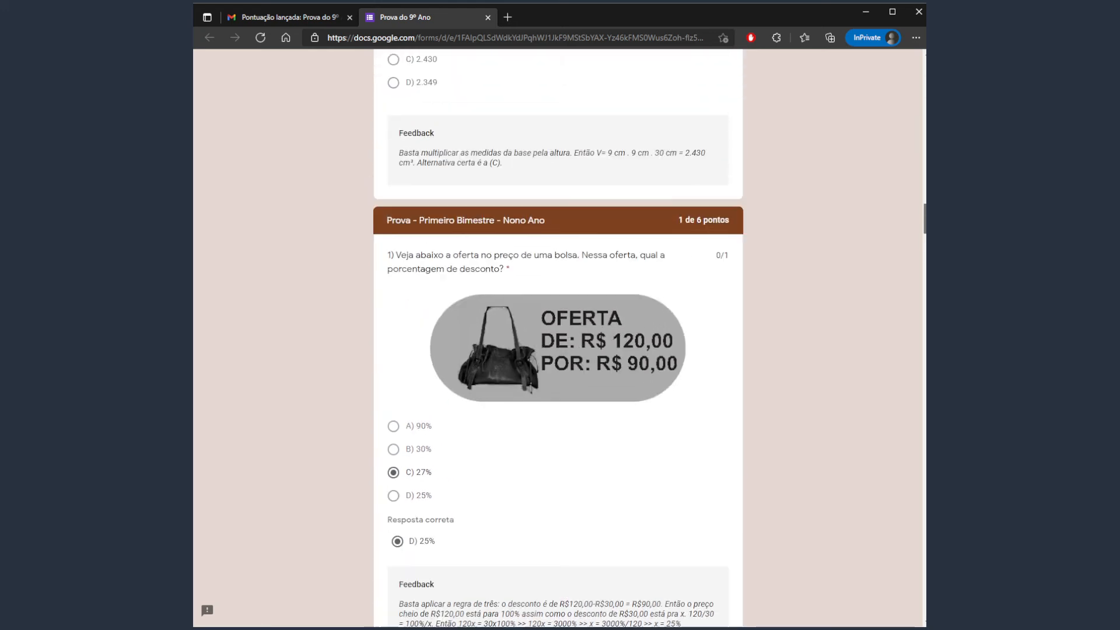
{"action": "scroll", "coordinate": [558, 339], "scroll_direction": "up", "scroll_amount": 2}
{"action": "scroll", "coordinate": [559, 338], "scroll_direction": "up", "scroll_amount": 8}
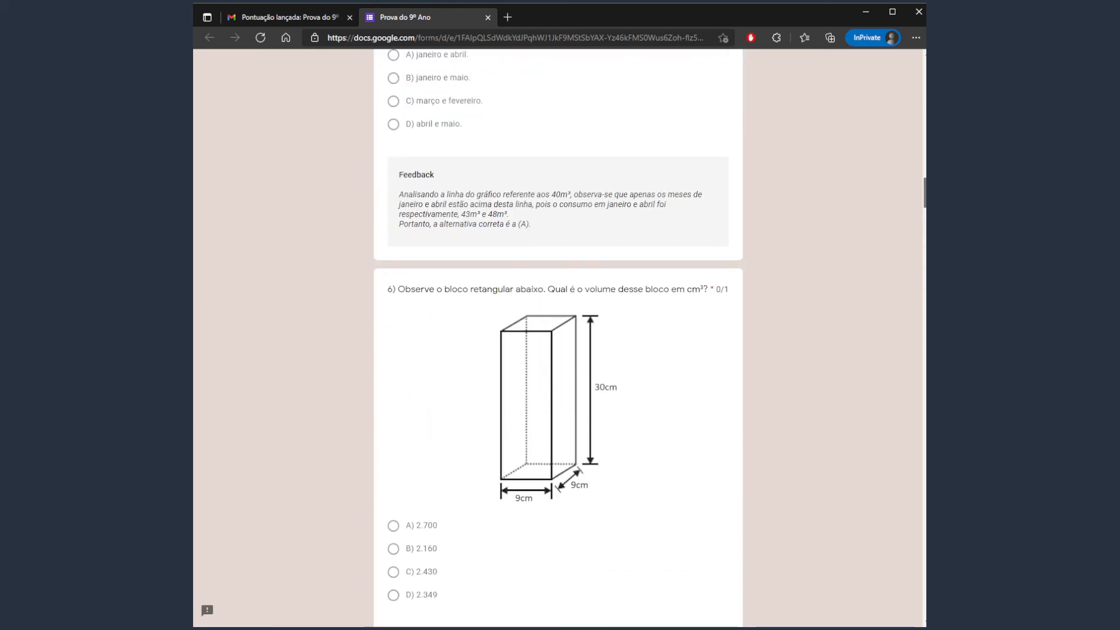
{"action": "scroll", "coordinate": [559, 339], "scroll_direction": "up", "scroll_amount": 10}
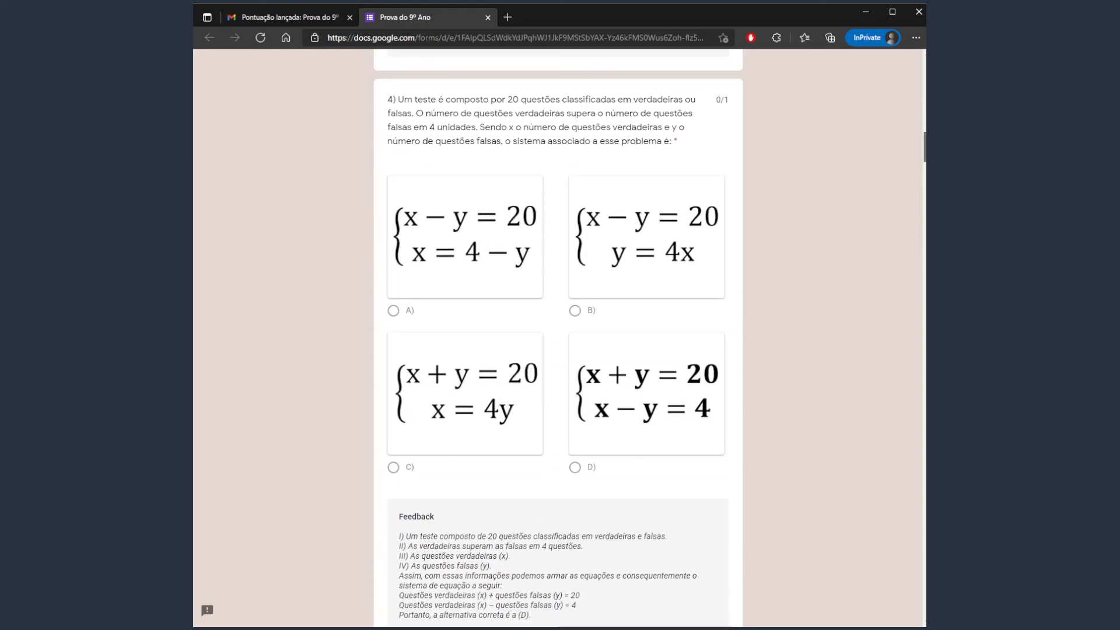
{"action": "scroll", "coordinate": [558, 339], "scroll_direction": "up", "scroll_amount": 20}
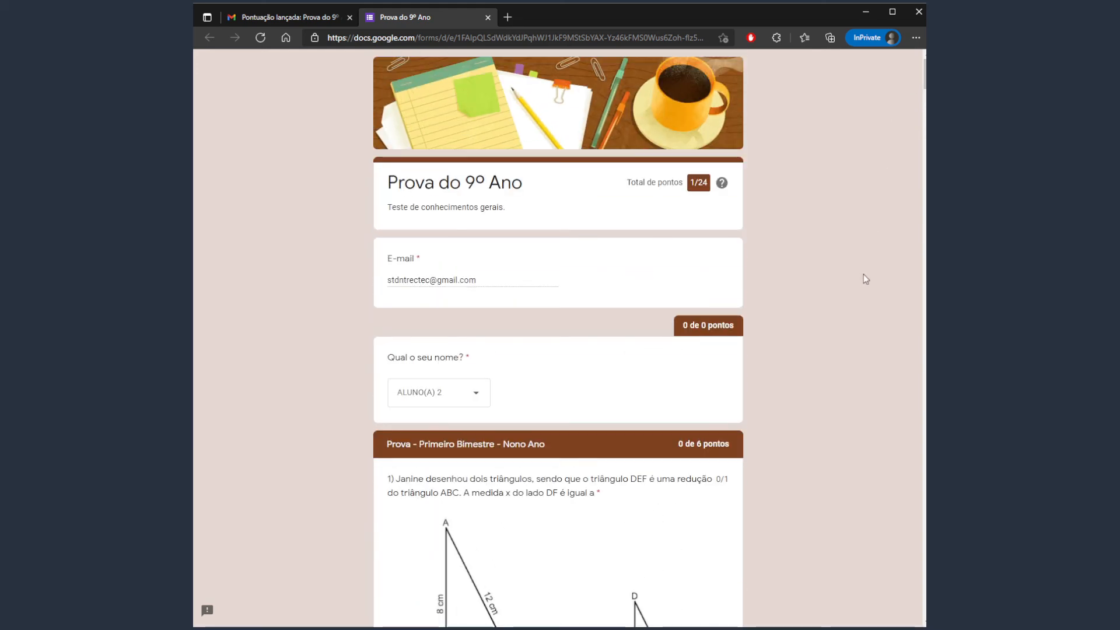
{"action": "key", "text": "alt+Tab"}
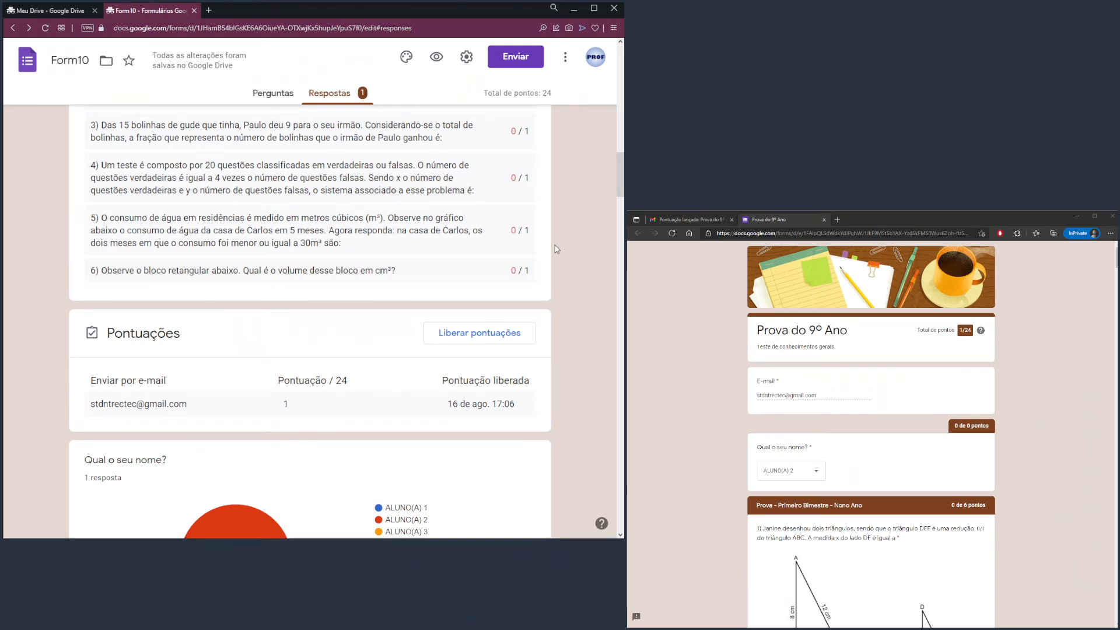
- Open Form10's Configurações on the Testes tab to view the grading options
{"action": "left_click", "coordinate": [467, 60]}
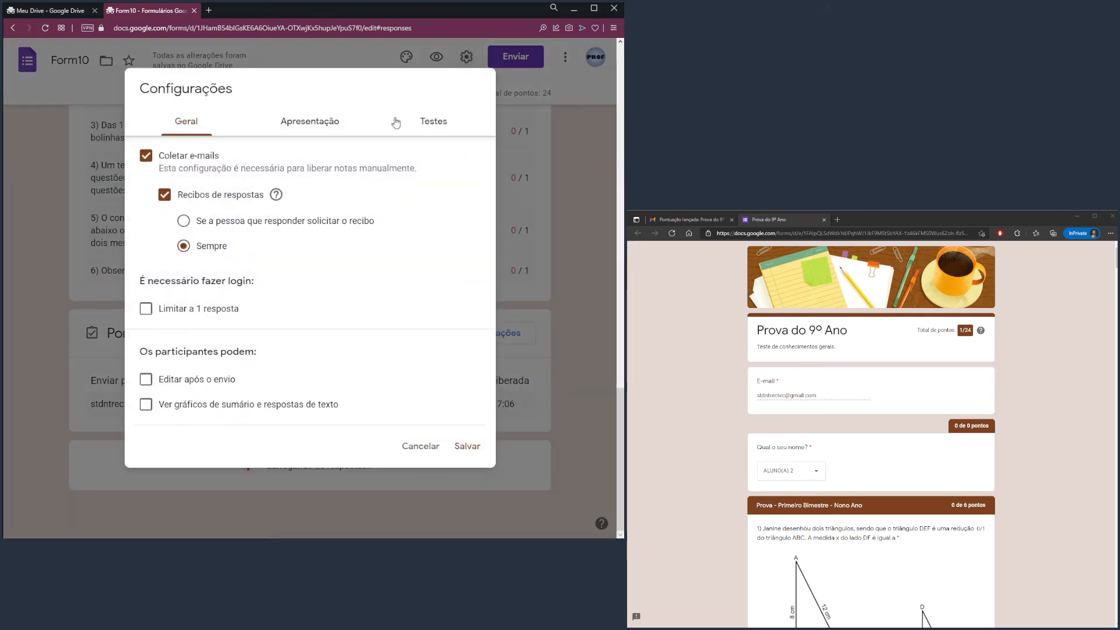
{"action": "left_click", "coordinate": [445, 127]}
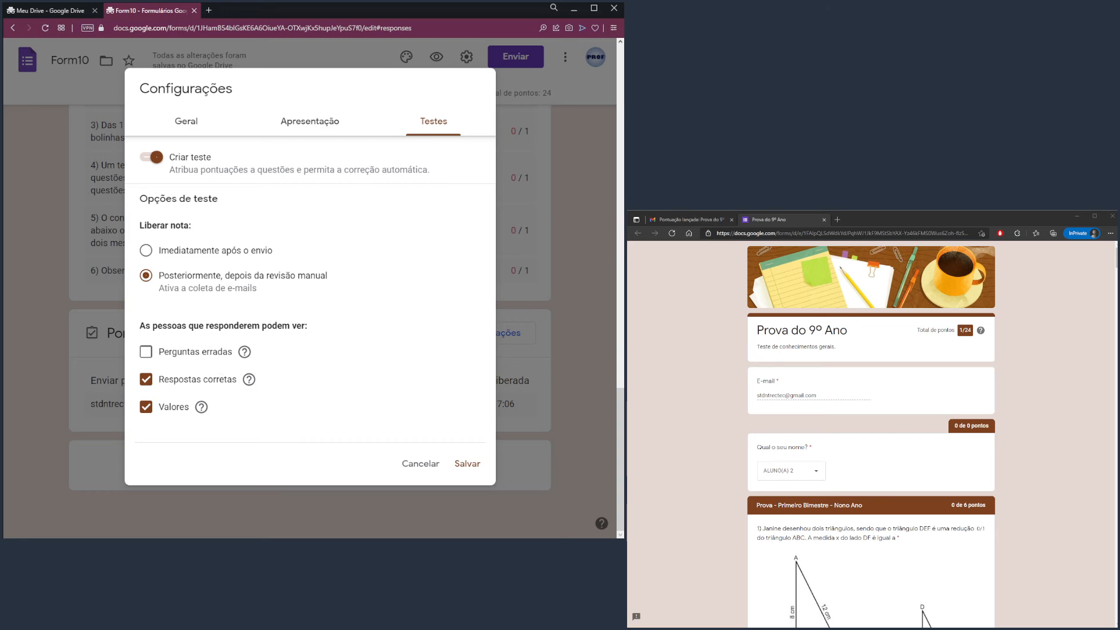
{"action": "scroll", "coordinate": [871, 434], "scroll_direction": "down", "scroll_amount": 6}
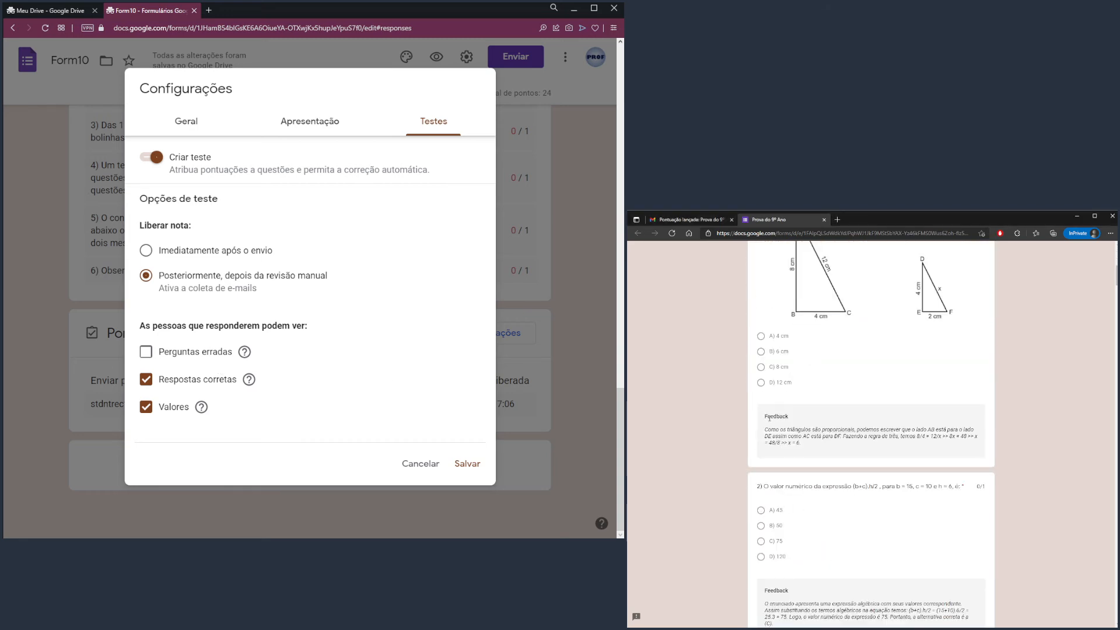
- Highlight the first question's feedback and scroll through the graded response window alongside
{"action": "left_click_drag", "start_coordinate": [768, 417], "coordinate": [812, 448]}
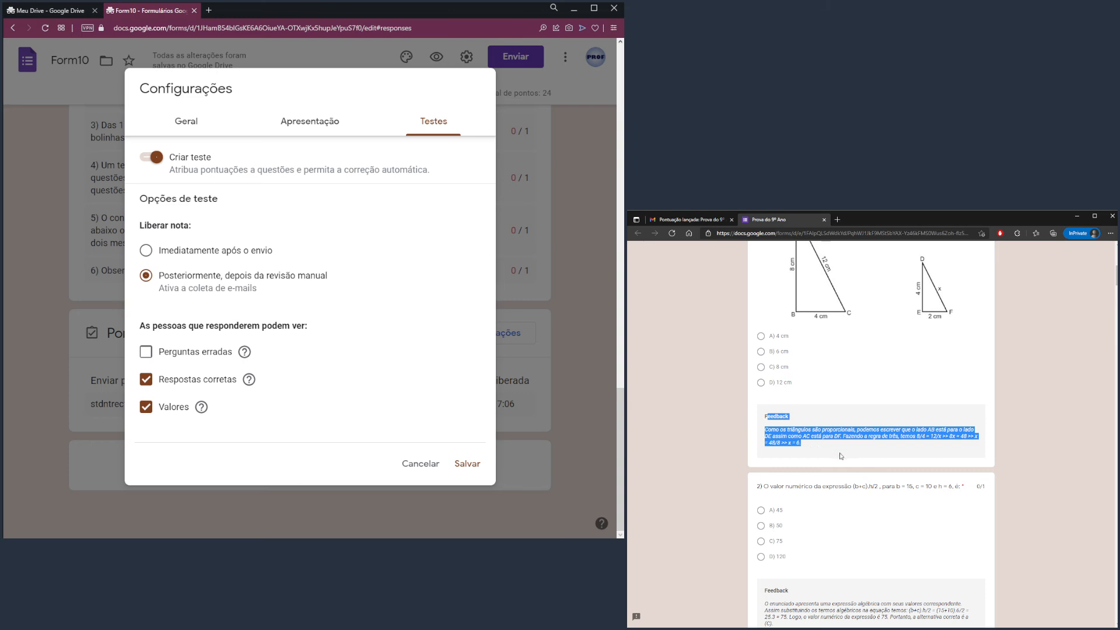
{"action": "scroll", "coordinate": [840, 456], "scroll_direction": "down", "scroll_amount": 2}
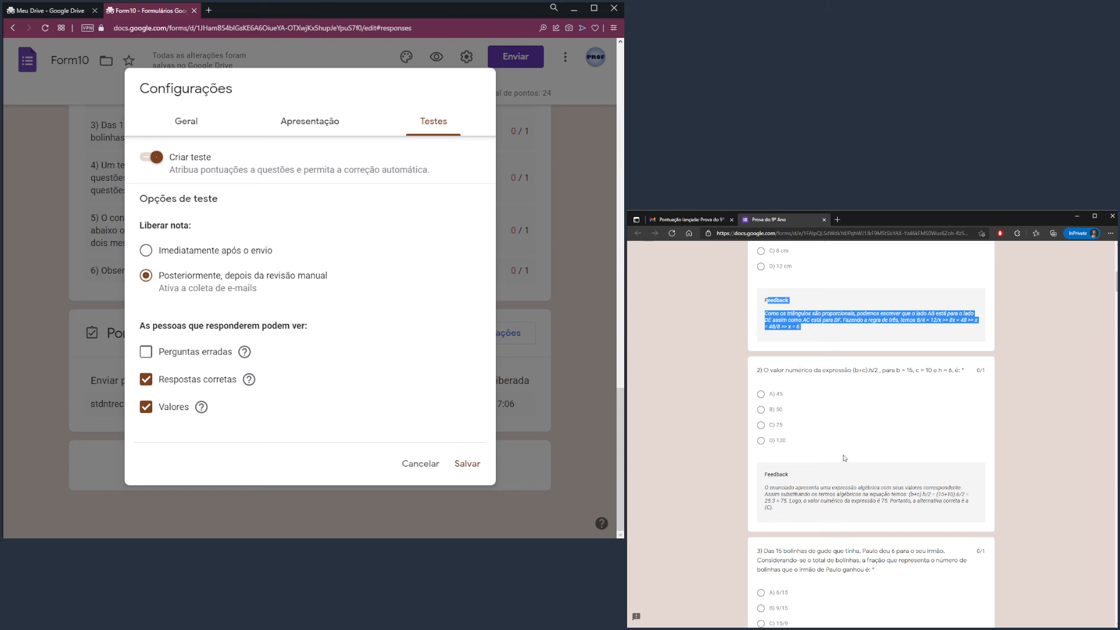
{"action": "scroll", "coordinate": [852, 461], "scroll_direction": "down", "scroll_amount": 4}
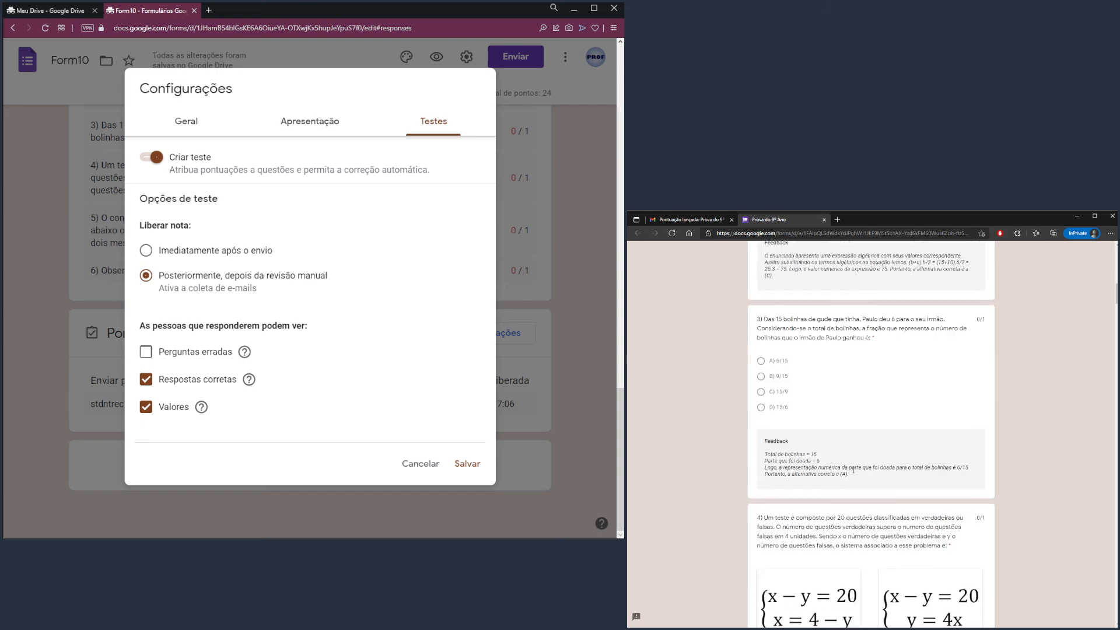
{"action": "scroll", "coordinate": [856, 470], "scroll_direction": "down", "scroll_amount": 1}
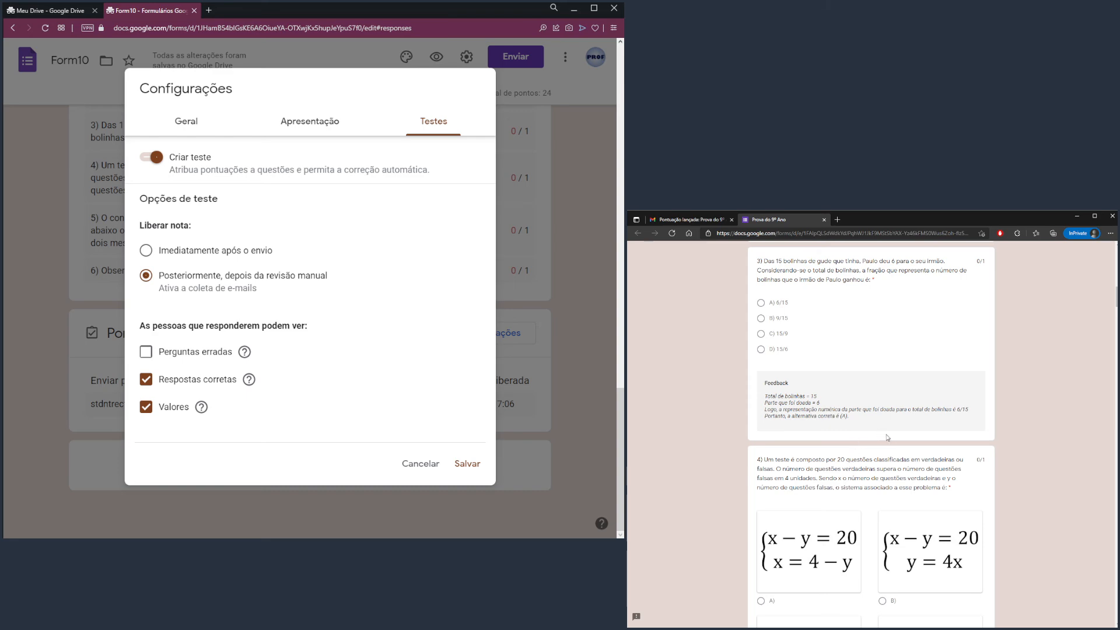
{"action": "scroll", "coordinate": [924, 442], "scroll_direction": "down", "scroll_amount": 4}
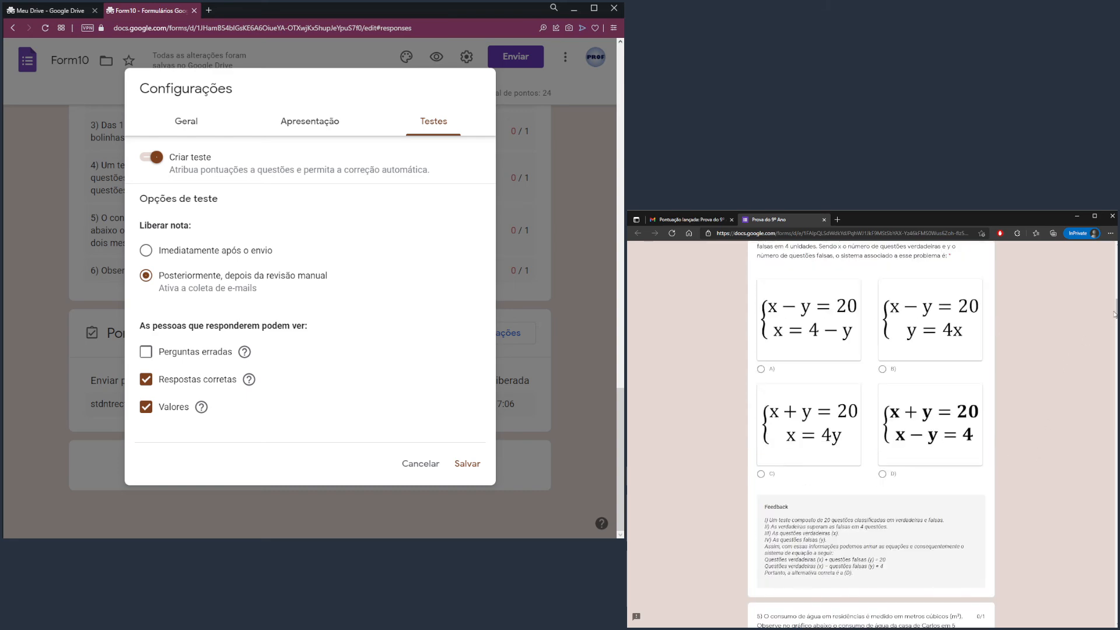
{"action": "left_click_drag", "start_coordinate": [1117, 311], "coordinate": [1117, 259]}
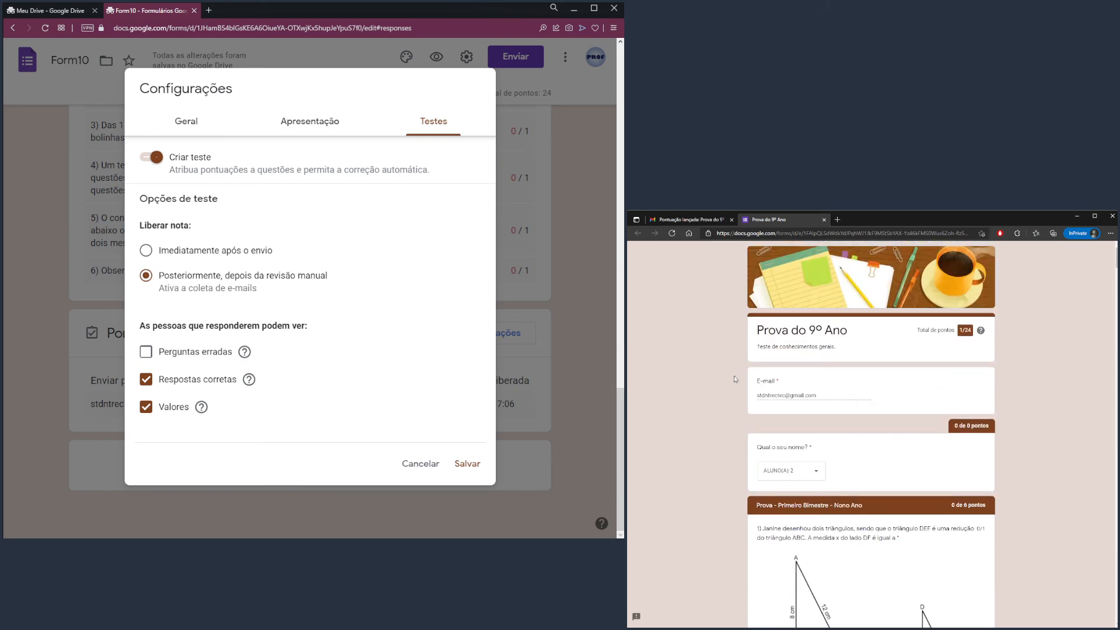
{"action": "left_click", "coordinate": [461, 227]}
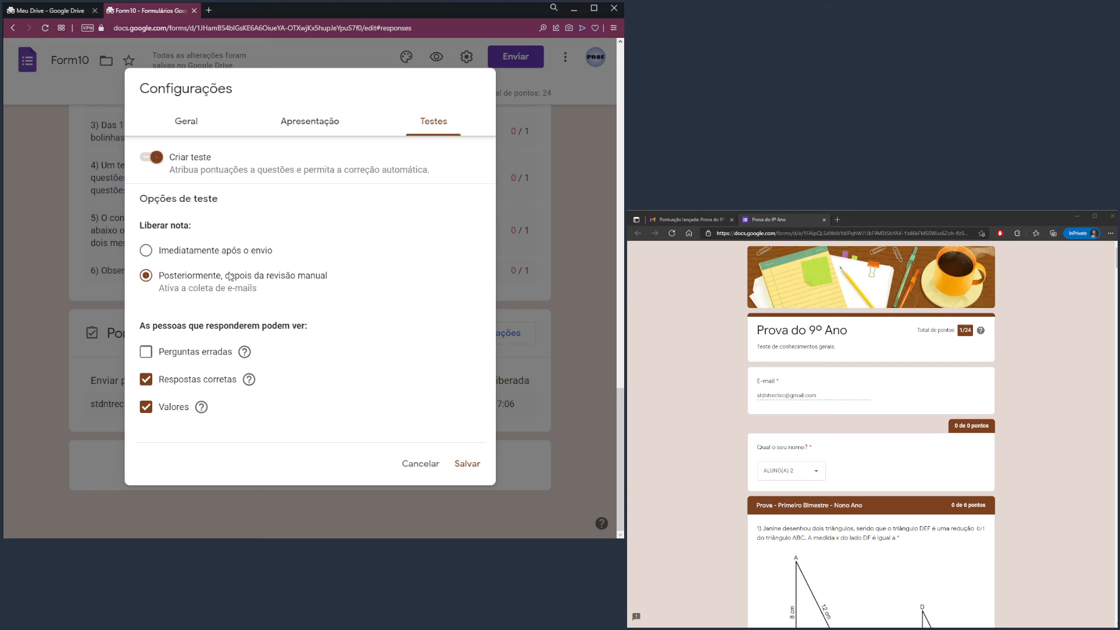
{"action": "left_click", "coordinate": [1035, 367]}
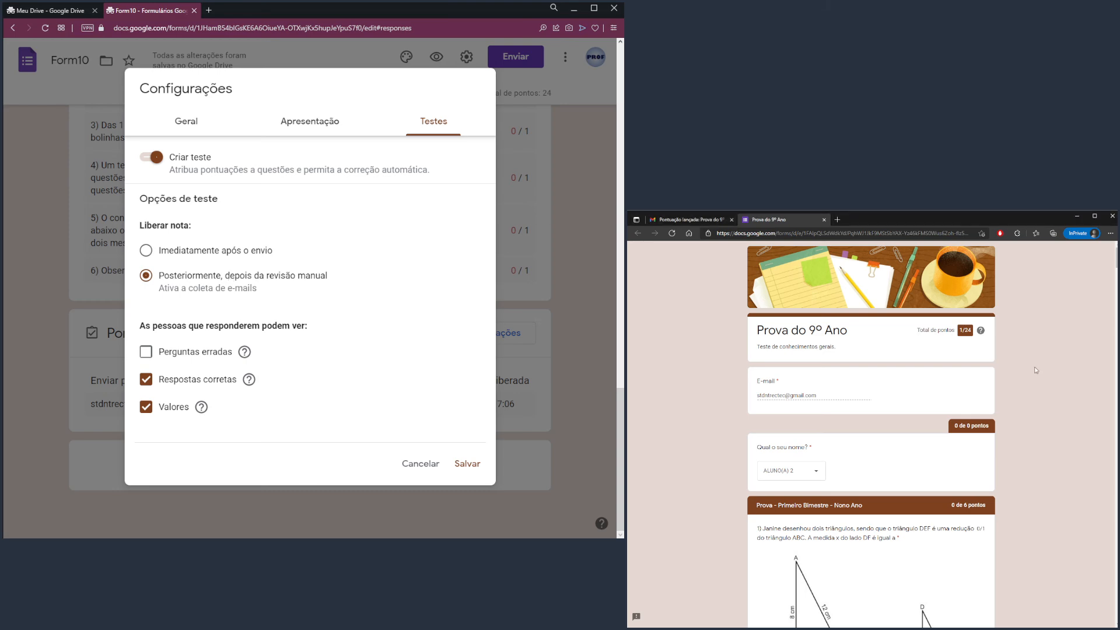
{"action": "scroll", "coordinate": [1036, 373], "scroll_direction": "down", "scroll_amount": 5}
{"action": "scroll", "coordinate": [1036, 388], "scroll_direction": "down", "scroll_amount": 5}
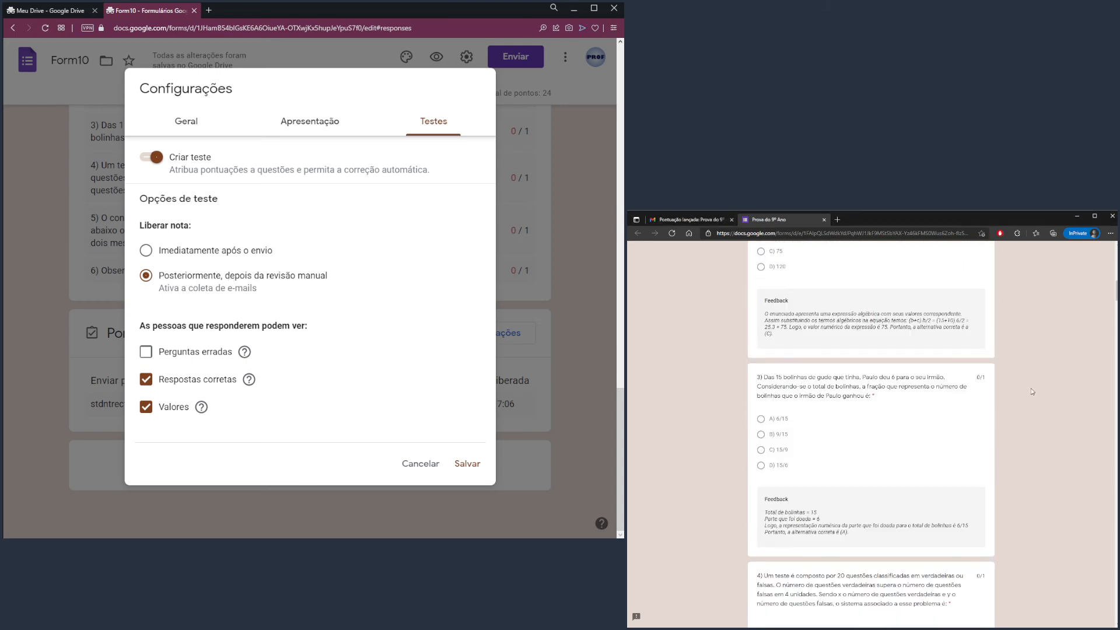
{"action": "scroll", "coordinate": [1045, 382], "scroll_direction": "up", "scroll_amount": 15}
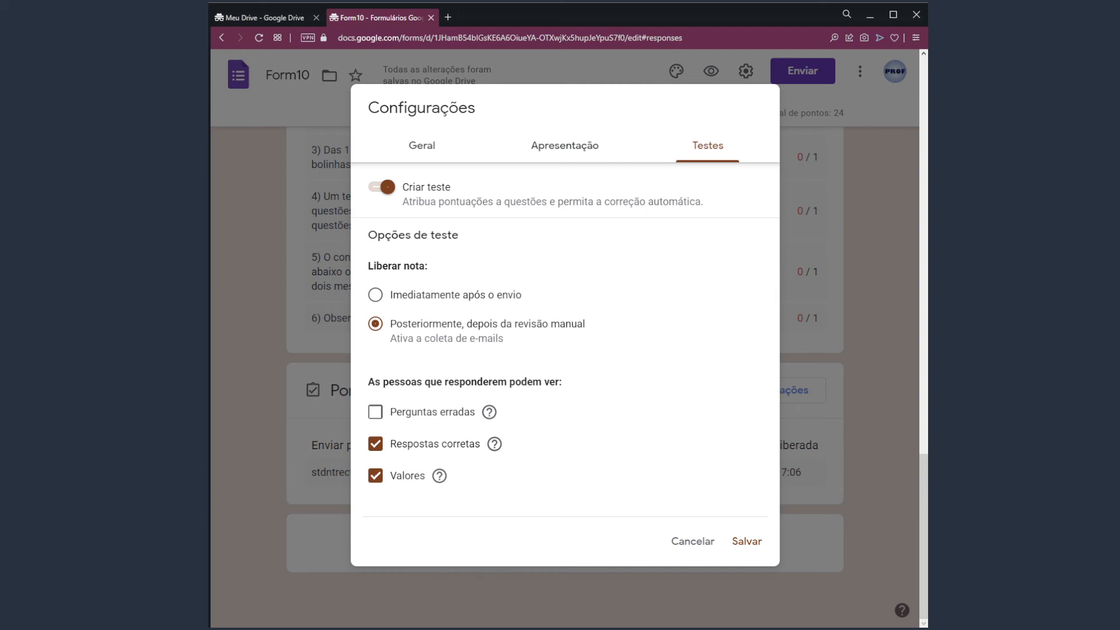
- Highlight 'Liberar nota', review the Geral e-mail and receipt settings, and close Configurações unchanged
{"action": "left_click_drag", "start_coordinate": [368, 266], "coordinate": [434, 266]}
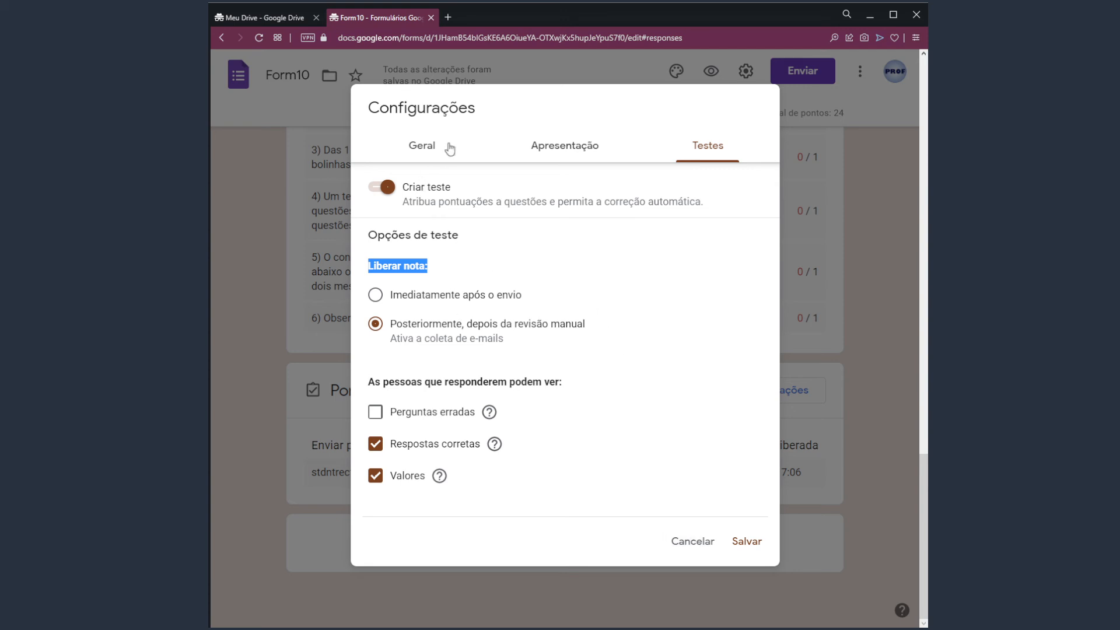
{"action": "left_click", "coordinate": [430, 150]}
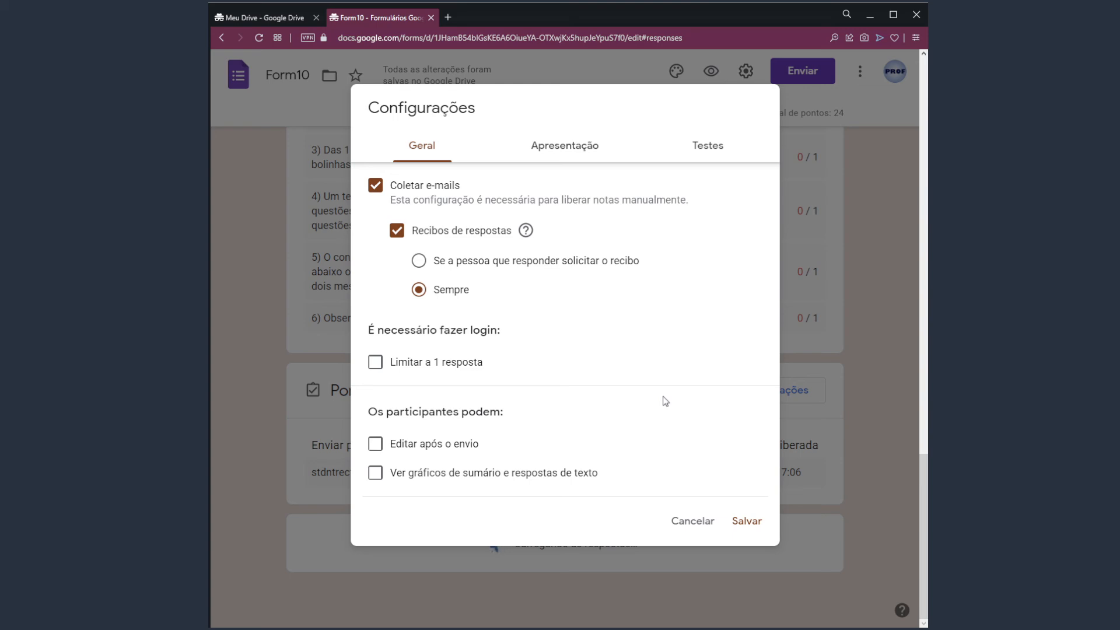
{"action": "left_click", "coordinate": [693, 521]}
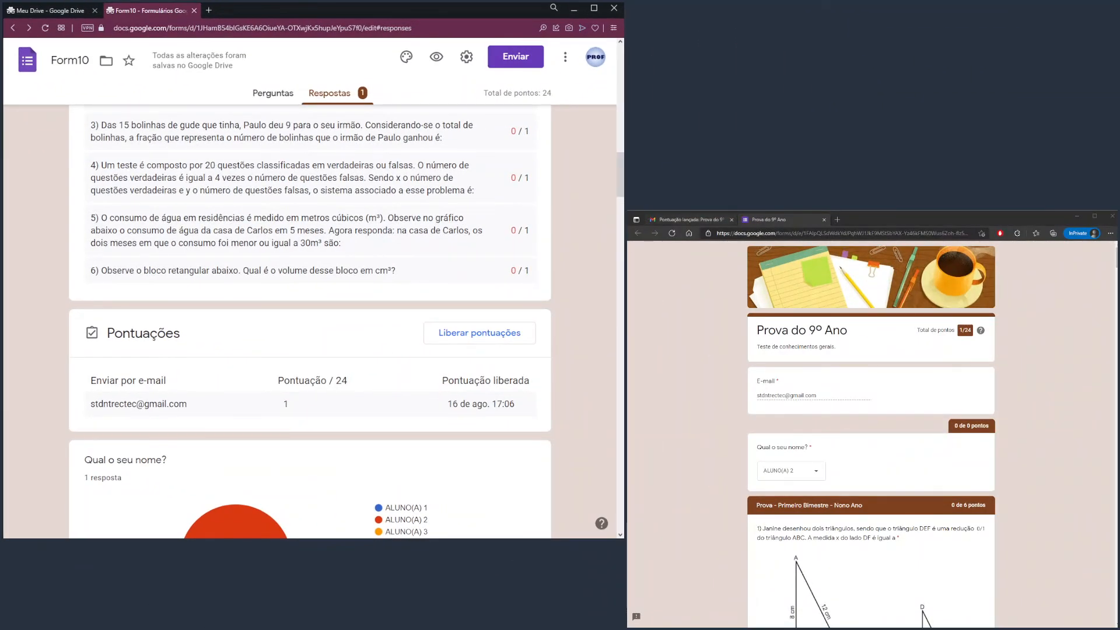
- Open the Formulários Google receipt e-mail in the Gmail inbox and scroll through the copied answers
{"action": "left_click", "coordinate": [689, 219]}
{"action": "left_click", "coordinate": [701, 304]}
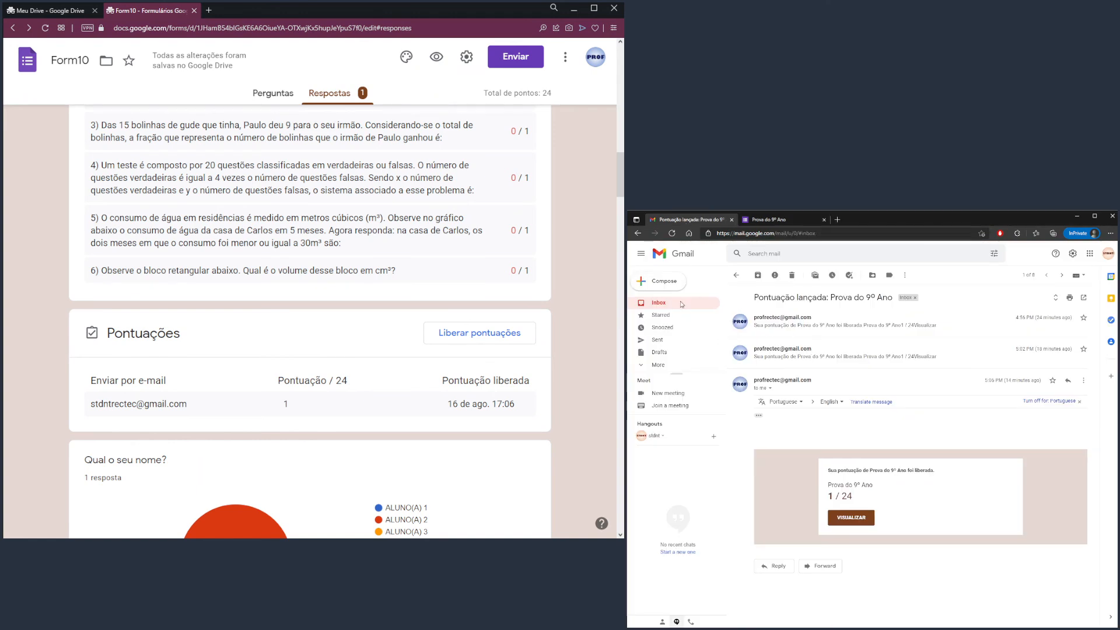
{"action": "left_click", "coordinate": [816, 333]}
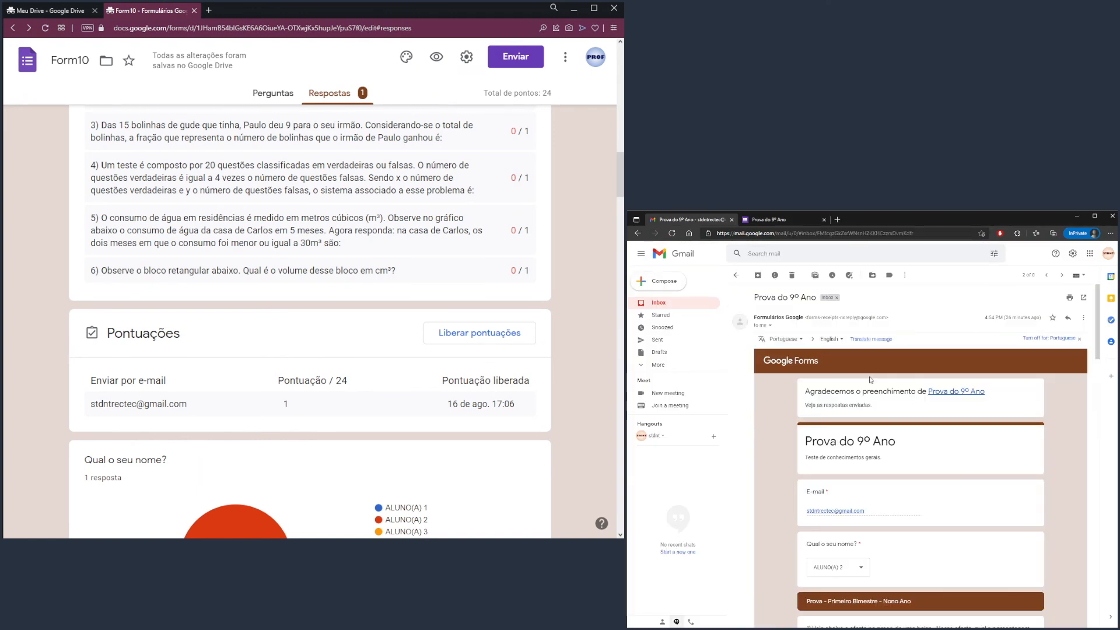
{"action": "scroll", "coordinate": [957, 463], "scroll_direction": "down", "scroll_amount": 5}
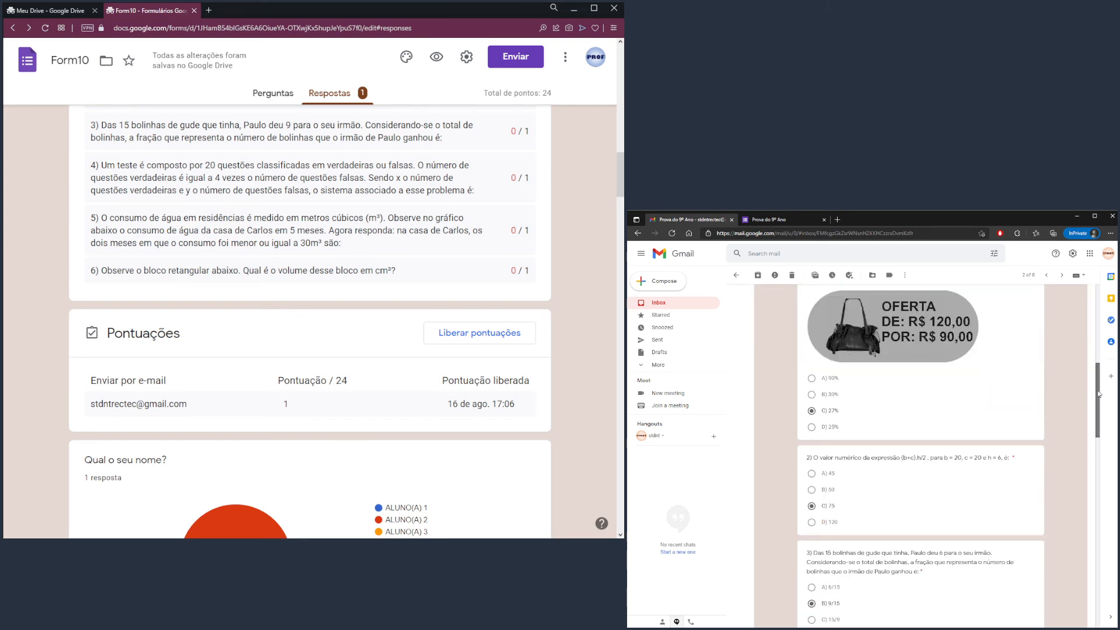
{"action": "scroll", "coordinate": [1097, 437], "scroll_direction": "down", "scroll_amount": 5}
{"action": "left_click_drag", "start_coordinate": [1108, 462], "coordinate": [1104, 312]}
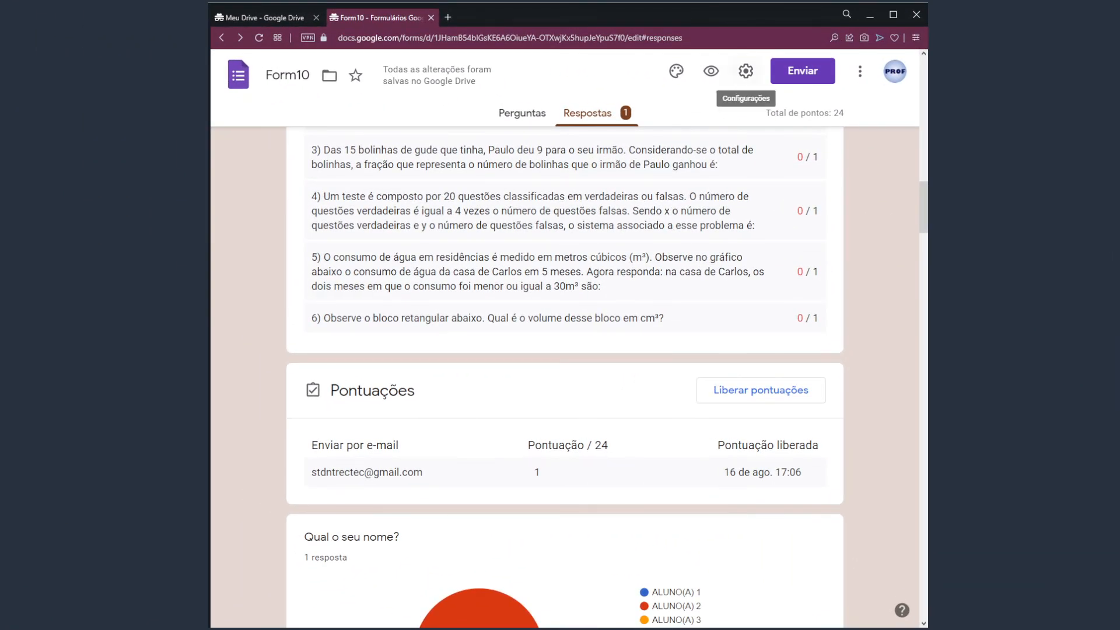
- Review the quiz Configurações without saving, then return to the Perguntas editor
{"action": "left_click", "coordinate": [746, 70]}
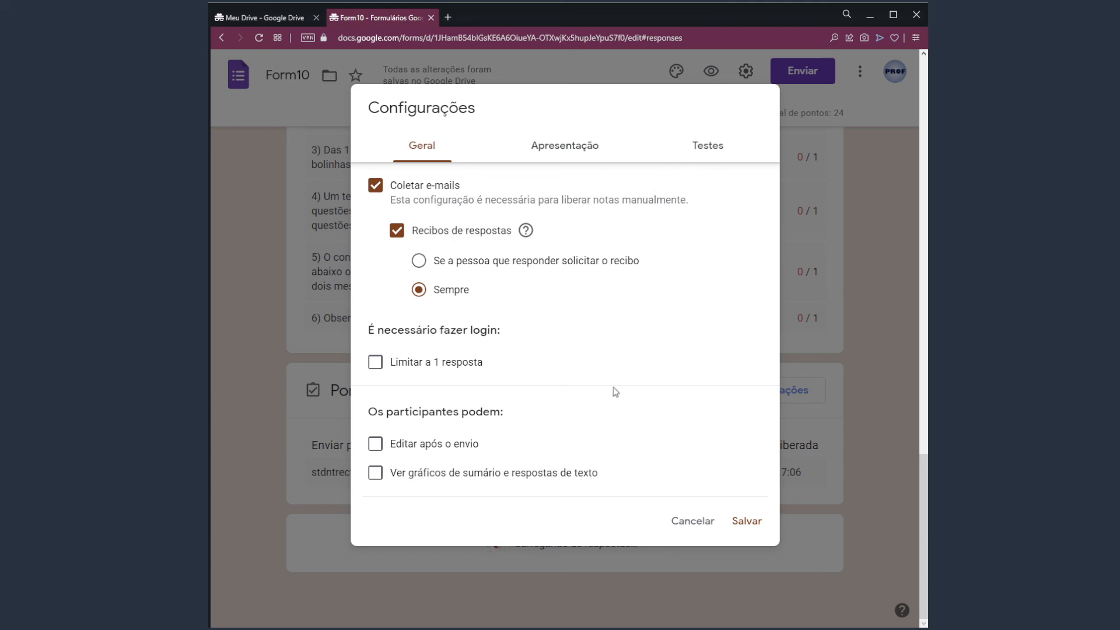
{"action": "left_click", "coordinate": [693, 521]}
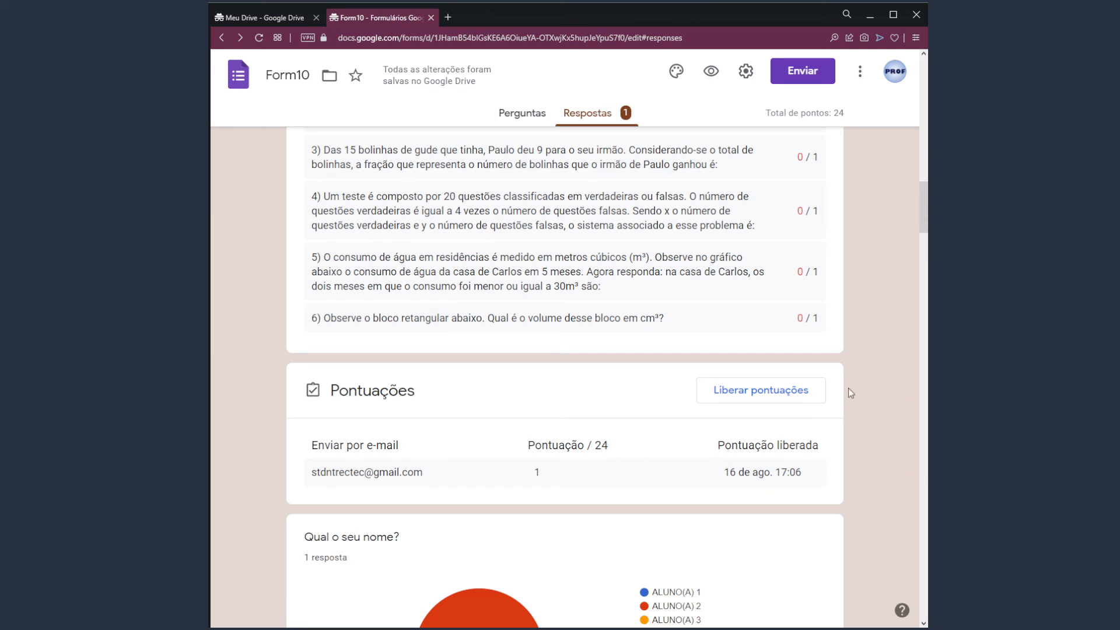
{"action": "left_click", "coordinate": [533, 117]}
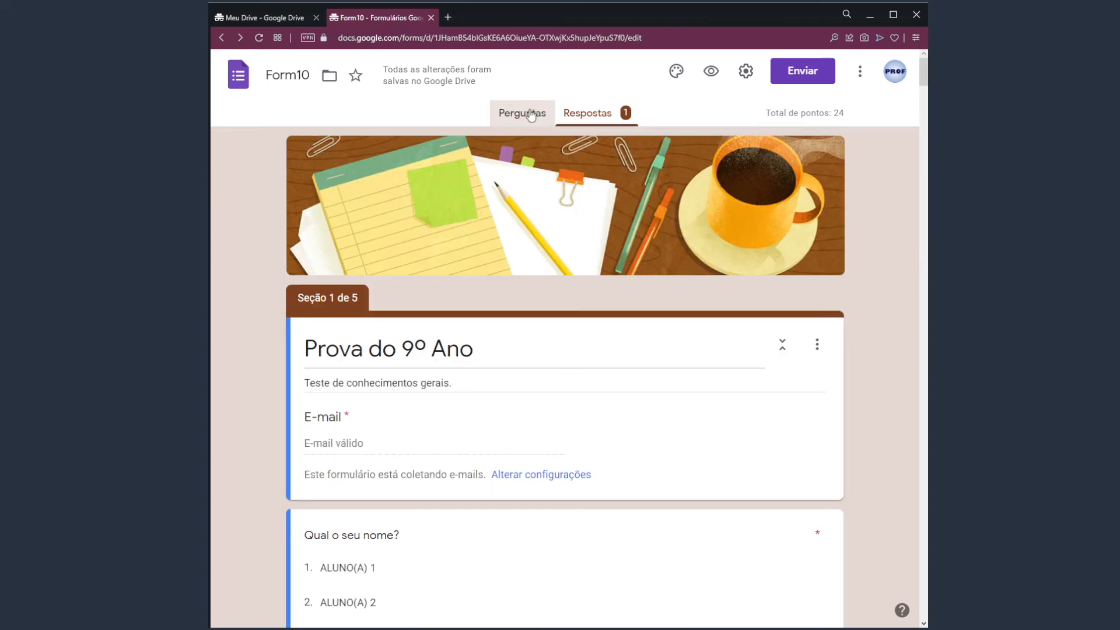
{"action": "left_click", "coordinate": [861, 71]}
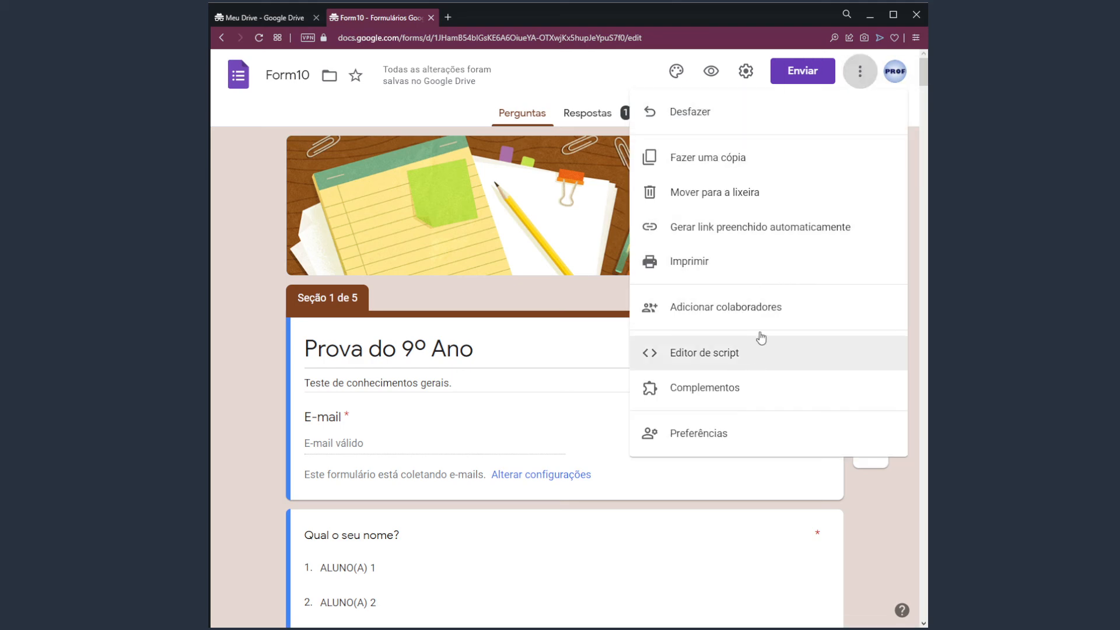
{"action": "left_click", "coordinate": [797, 268]}
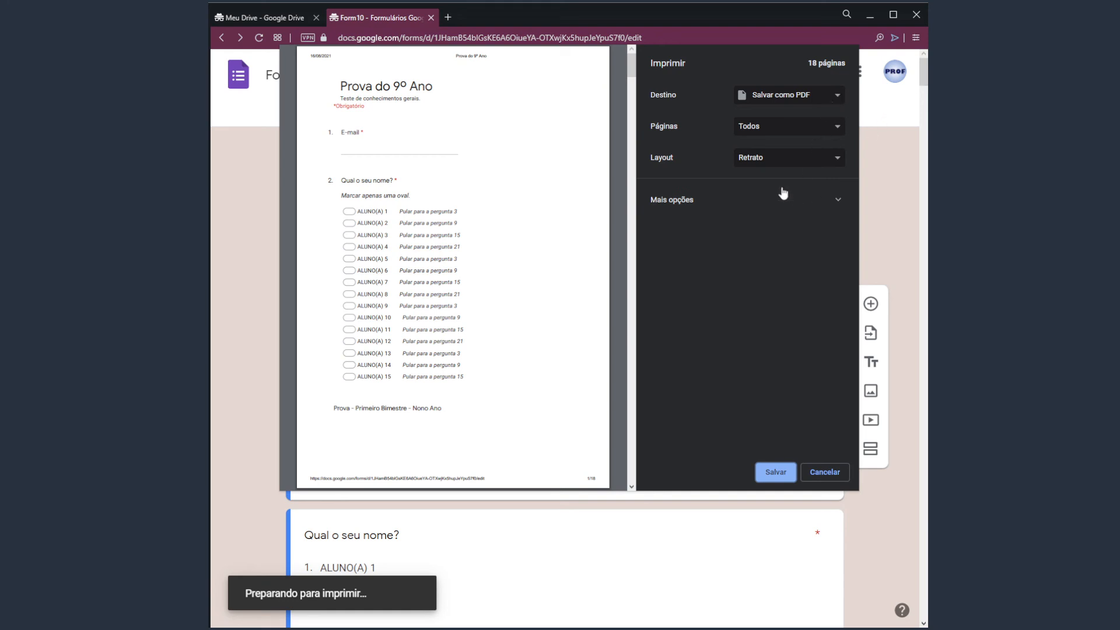
{"action": "left_click", "coordinate": [767, 255]}
{"action": "scroll", "coordinate": [518, 258], "scroll_direction": "down", "scroll_amount": 3}
{"action": "scroll", "coordinate": [630, 78], "scroll_direction": "down", "scroll_amount": 10}
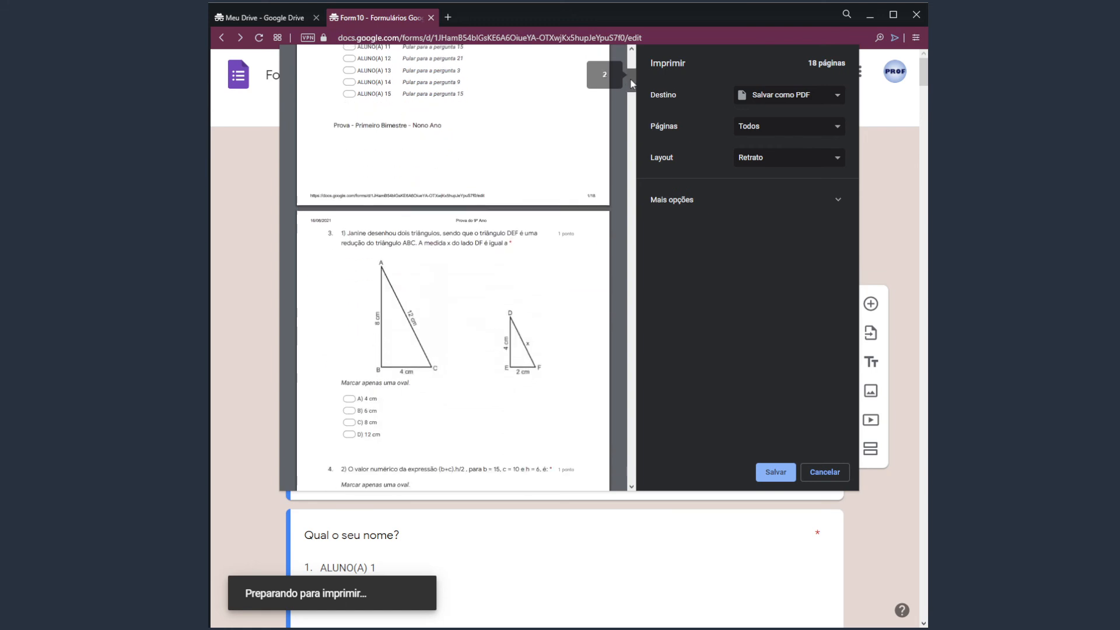
{"action": "left_click_drag", "start_coordinate": [635, 110], "coordinate": [637, 177]}
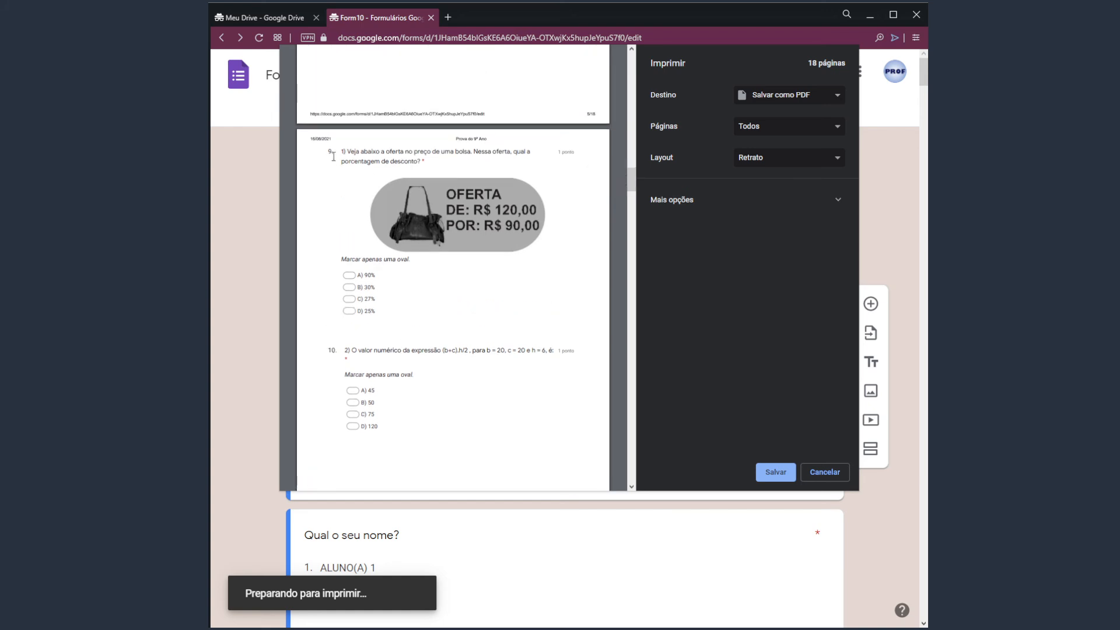
{"action": "left_click_drag", "start_coordinate": [343, 155], "coordinate": [348, 153]}
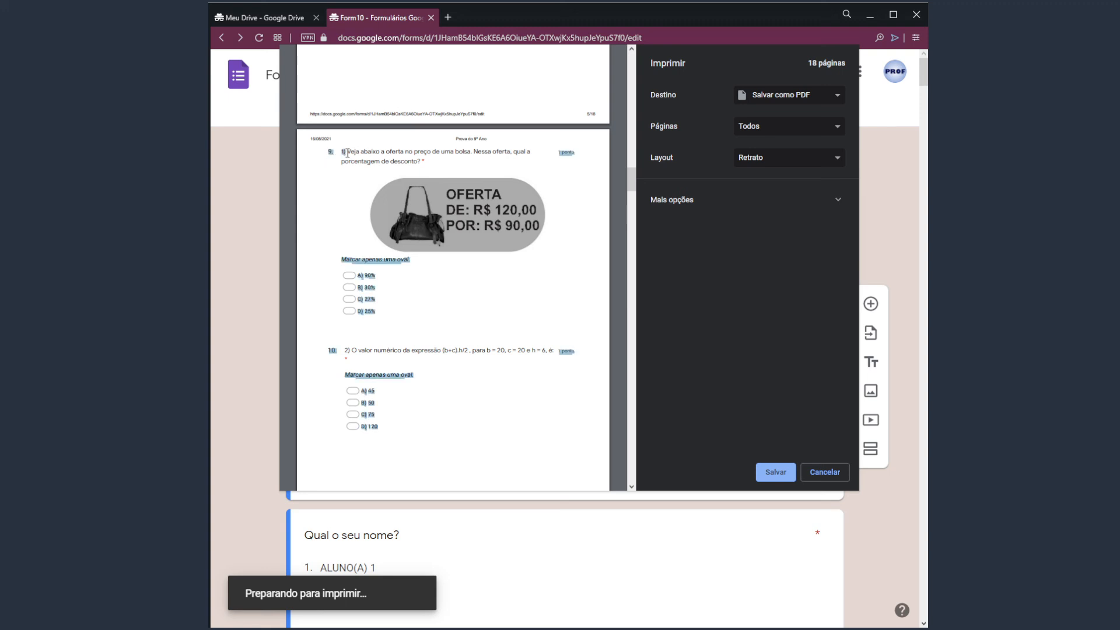
{"action": "left_click", "coordinate": [330, 157]}
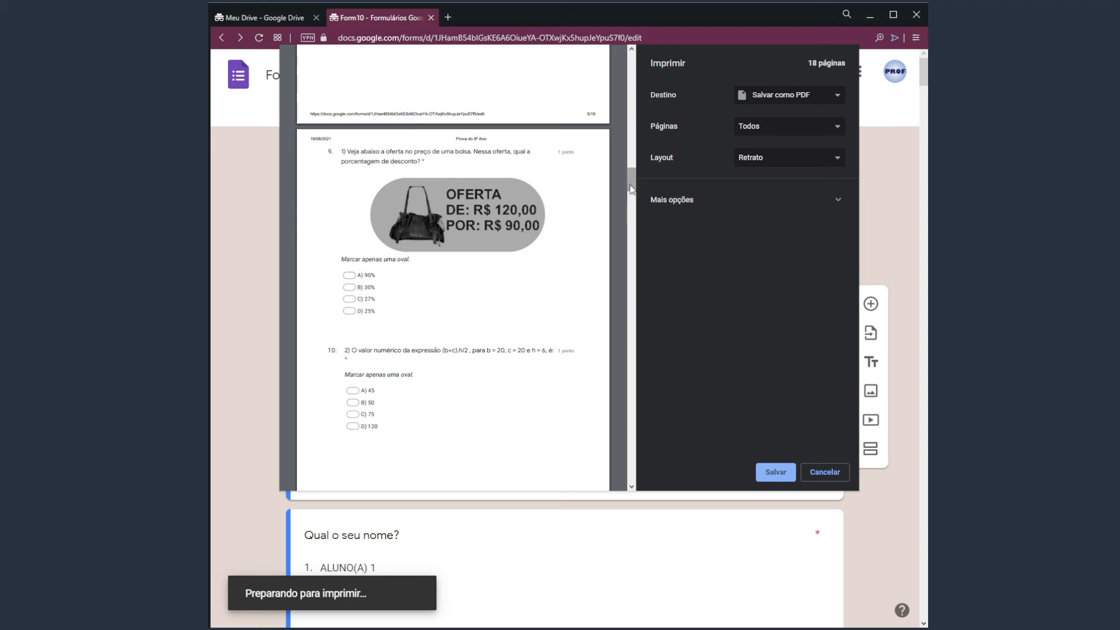
{"action": "left_click_drag", "start_coordinate": [631, 186], "coordinate": [629, 64]}
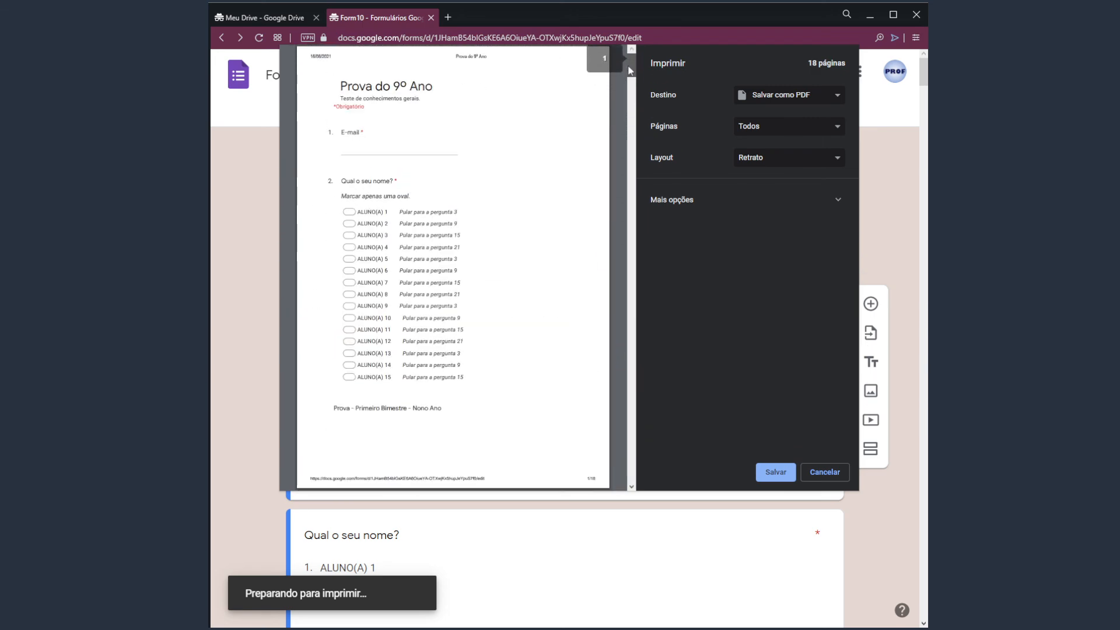
{"action": "left_click", "coordinate": [825, 472]}
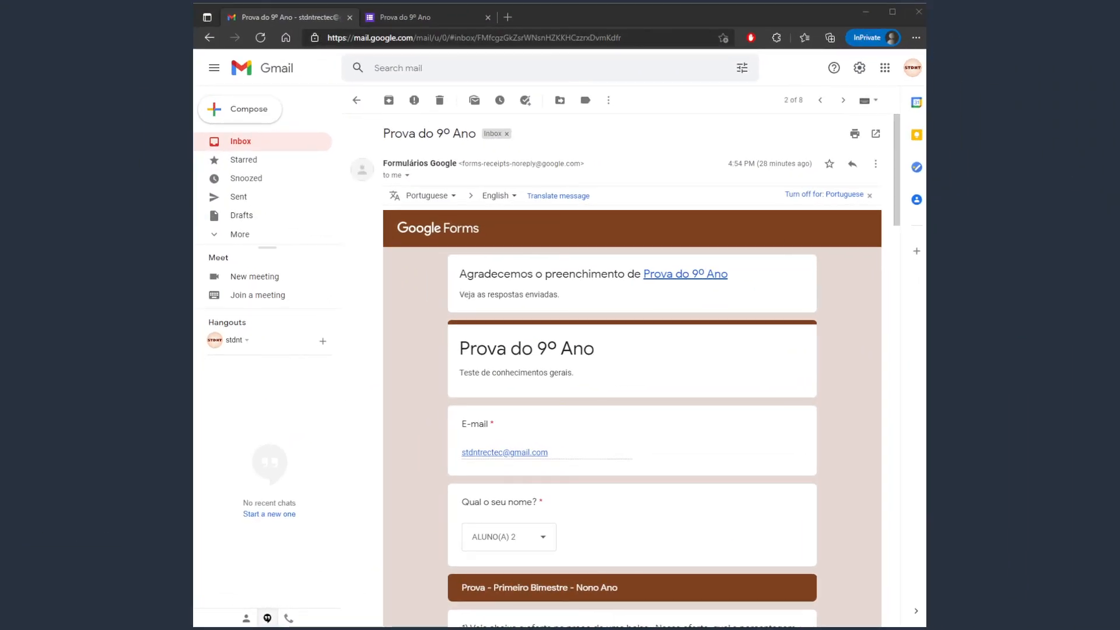
- Switch to the graded response tab and bring up its Salvar como PDF print preview
{"action": "left_click", "coordinate": [442, 18]}
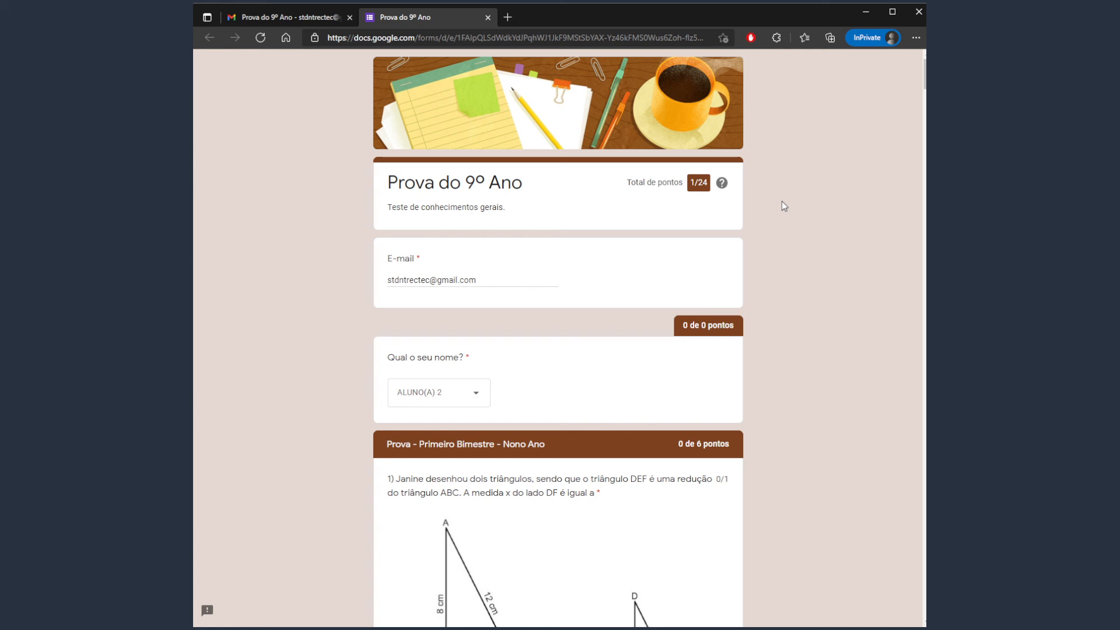
{"action": "key", "text": "ctrl+p"}
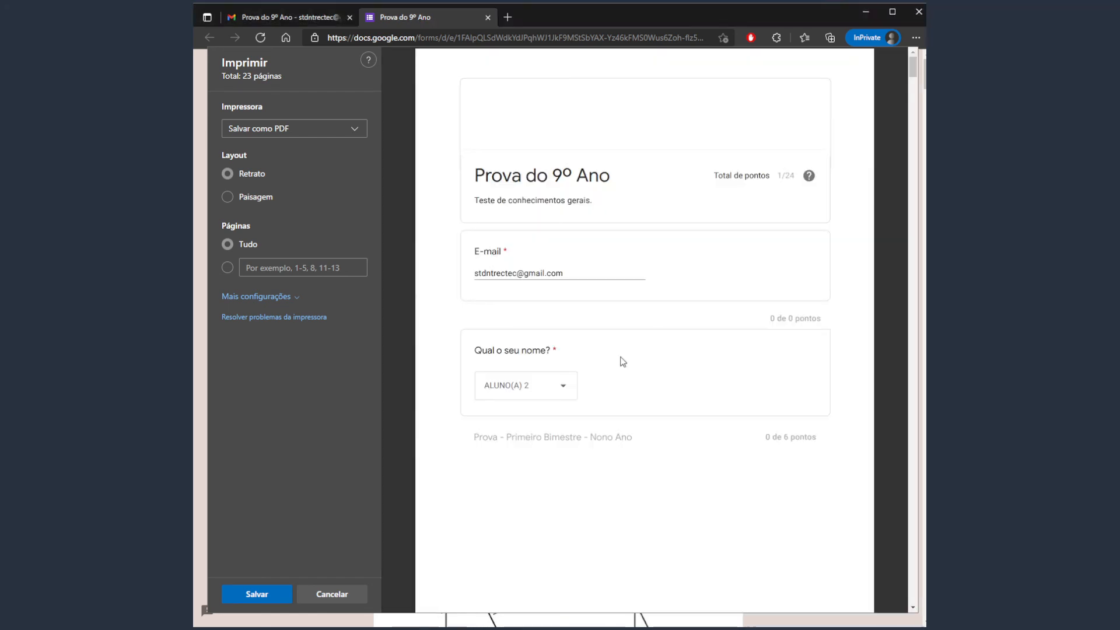
- Turn on Elementos gráficos de plano de fundo in the extra print settings
{"action": "scroll", "coordinate": [703, 315], "scroll_direction": "down", "scroll_amount": 10}
{"action": "scroll", "coordinate": [712, 310], "scroll_direction": "up", "scroll_amount": 10}
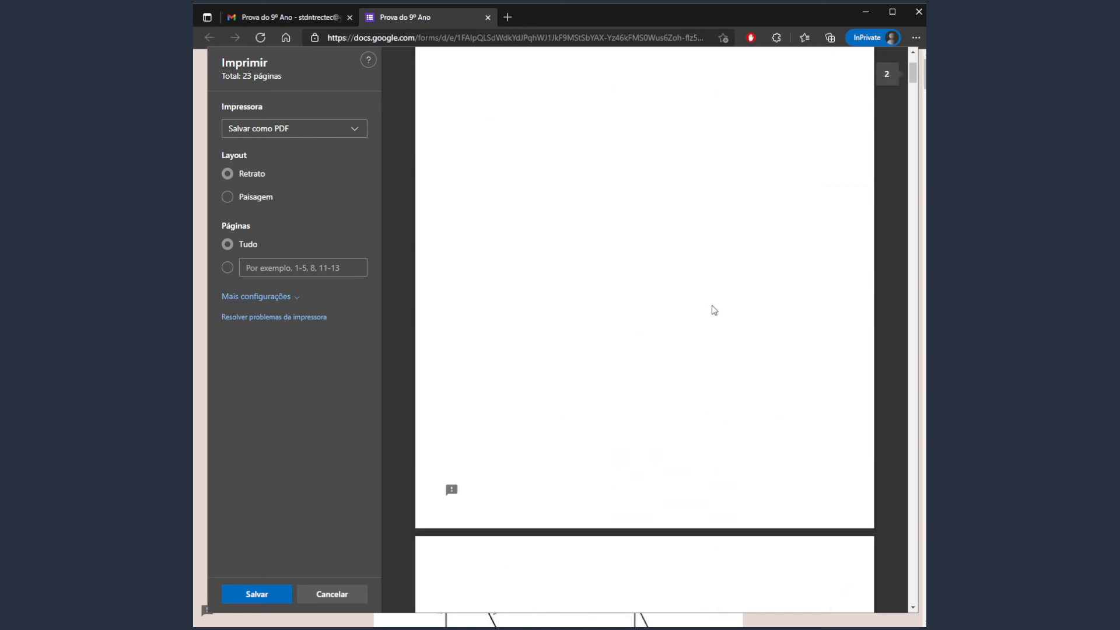
{"action": "left_click", "coordinate": [289, 297]}
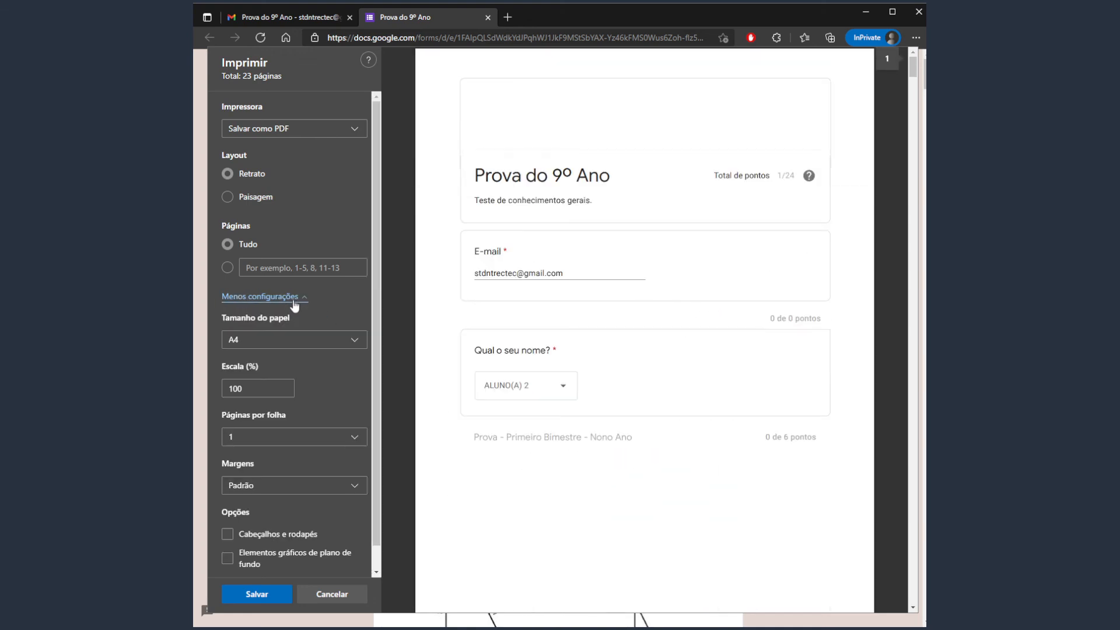
{"action": "left_click", "coordinate": [229, 558]}
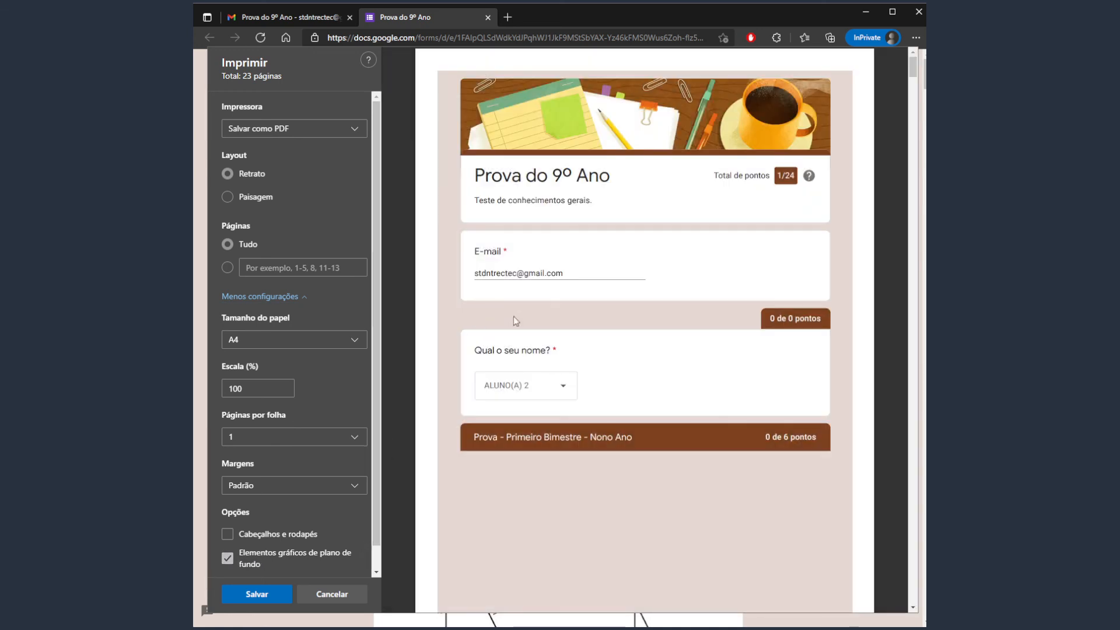
- Scan the preview pages, checking feedback split across pages and section footers, then cancel printing
{"action": "scroll", "coordinate": [645, 377], "scroll_direction": "down", "scroll_amount": 5}
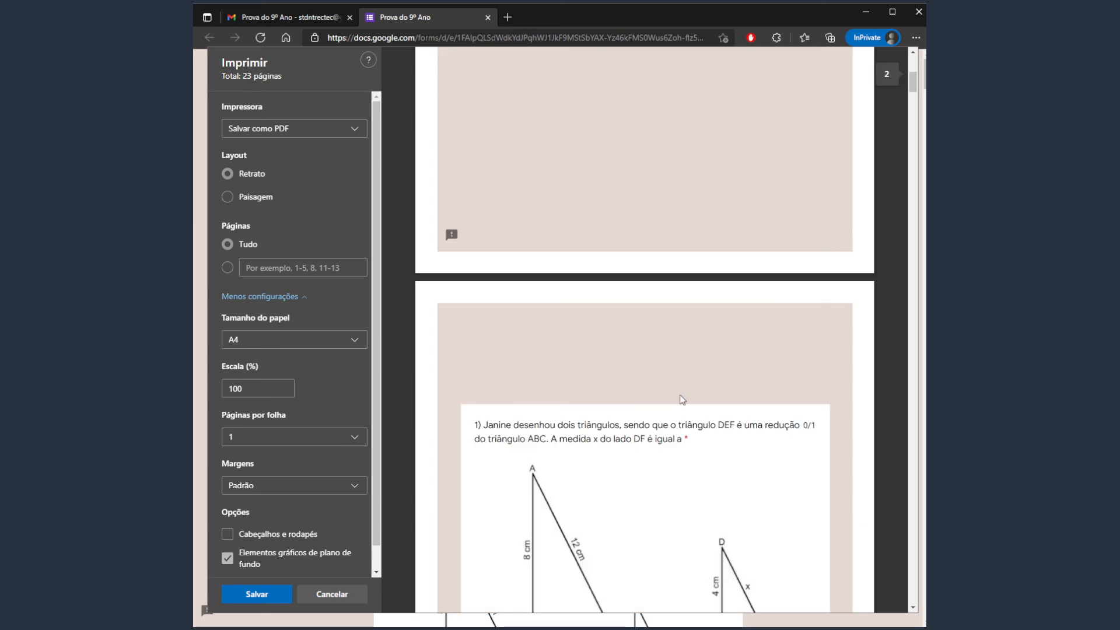
{"action": "scroll", "coordinate": [680, 379], "scroll_direction": "down", "scroll_amount": 6}
{"action": "scroll", "coordinate": [679, 382], "scroll_direction": "up", "scroll_amount": 1}
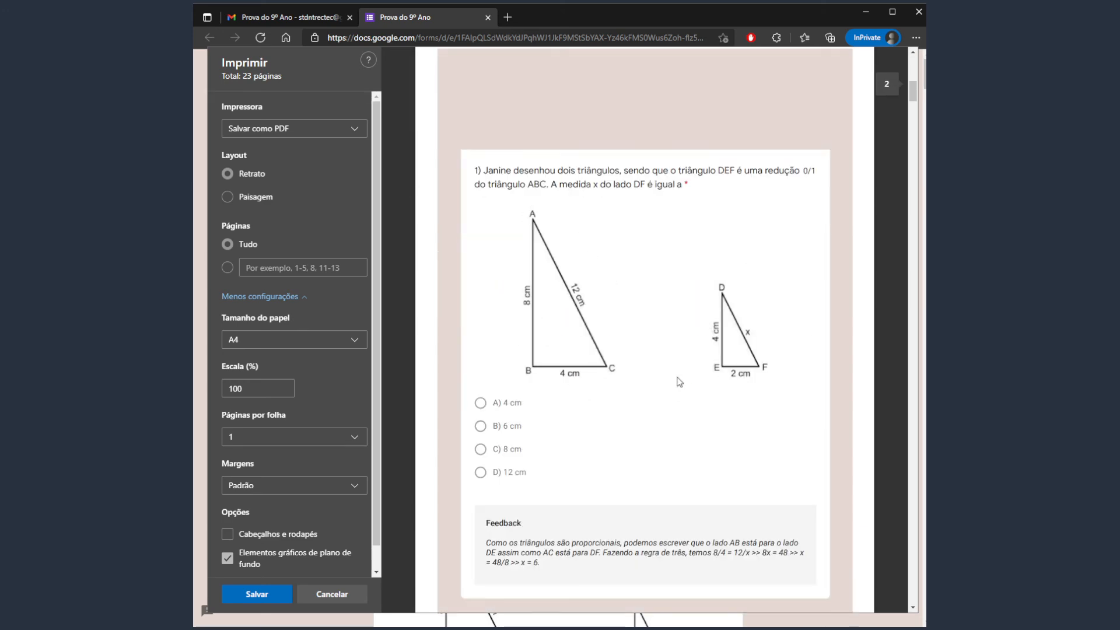
{"action": "scroll", "coordinate": [616, 473], "scroll_direction": "down", "scroll_amount": 1}
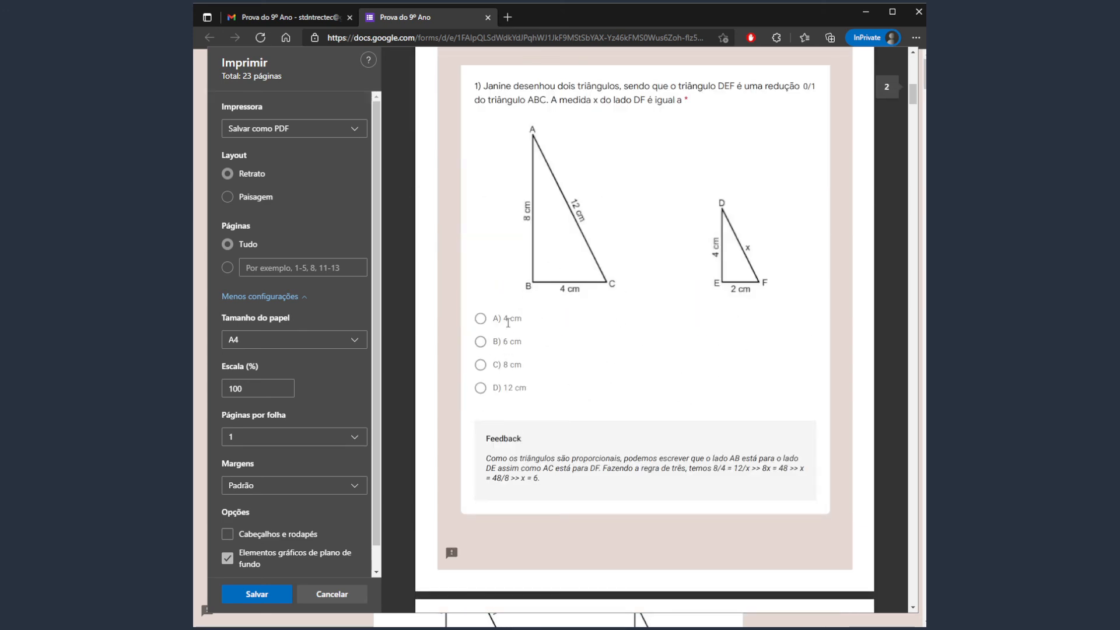
{"action": "scroll", "coordinate": [521, 358], "scroll_direction": "down", "scroll_amount": 5}
{"action": "scroll", "coordinate": [554, 377], "scroll_direction": "up", "scroll_amount": 10}
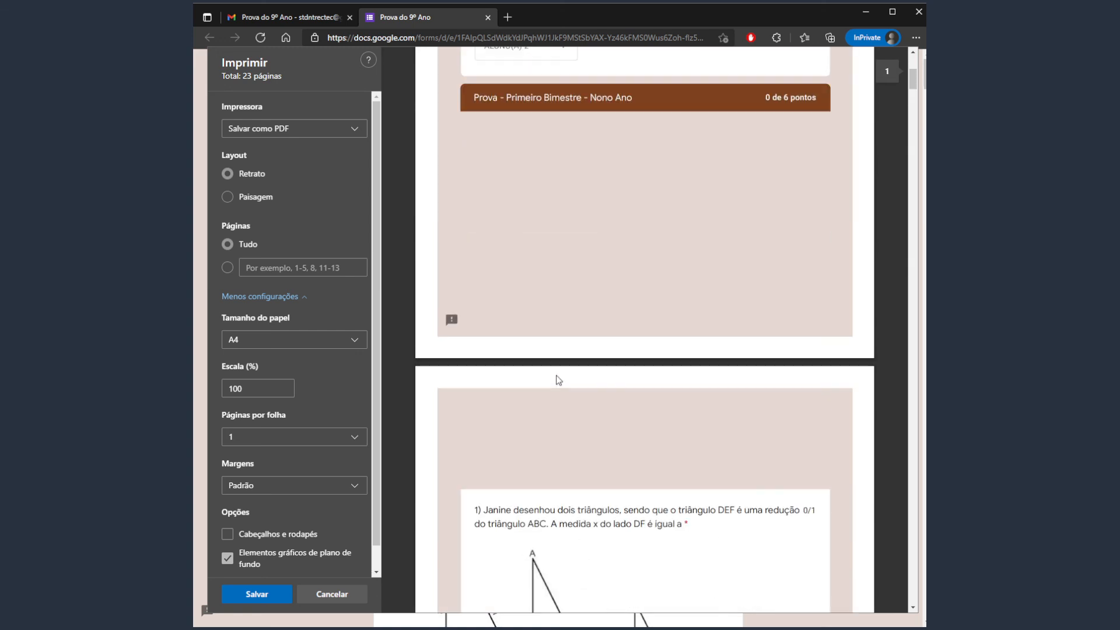
{"action": "scroll", "coordinate": [500, 98], "scroll_direction": "up", "scroll_amount": 1}
{"action": "left_click_drag", "start_coordinate": [483, 98], "coordinate": [636, 187]}
{"action": "left_click", "coordinate": [519, 189]}
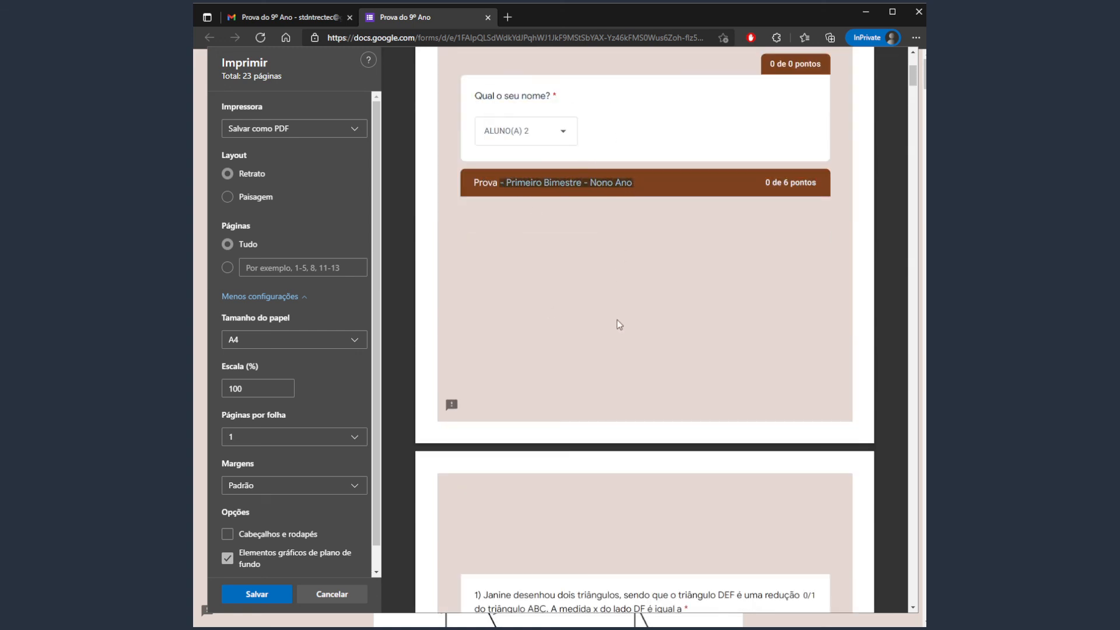
{"action": "scroll", "coordinate": [620, 325], "scroll_direction": "down", "scroll_amount": 10}
{"action": "scroll", "coordinate": [620, 324], "scroll_direction": "down", "scroll_amount": 15}
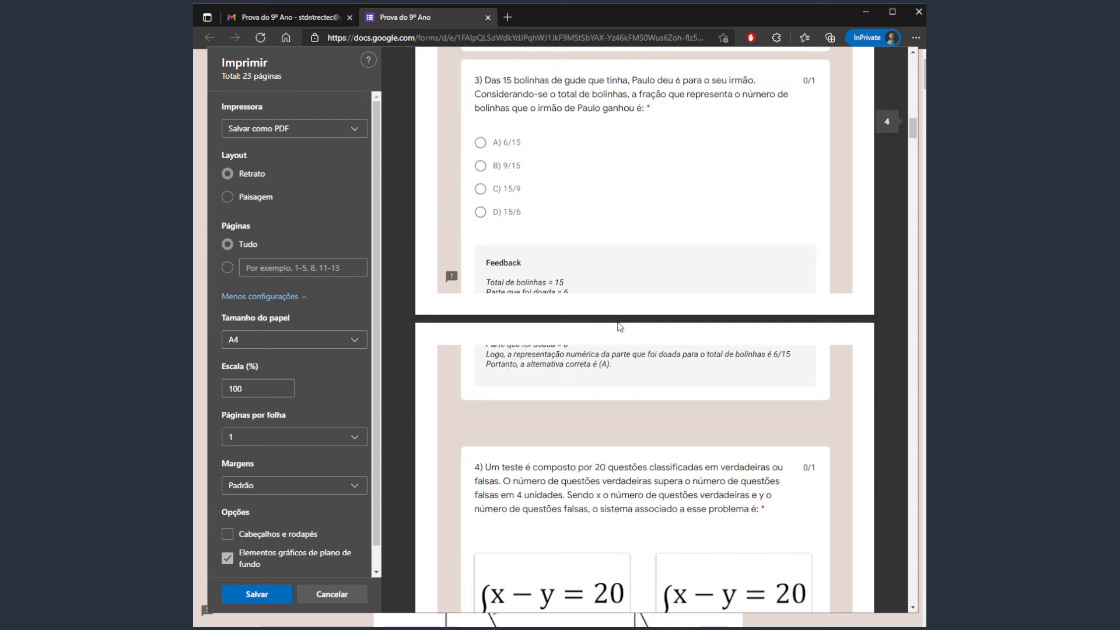
{"action": "left_click_drag", "start_coordinate": [522, 188], "coordinate": [571, 262]}
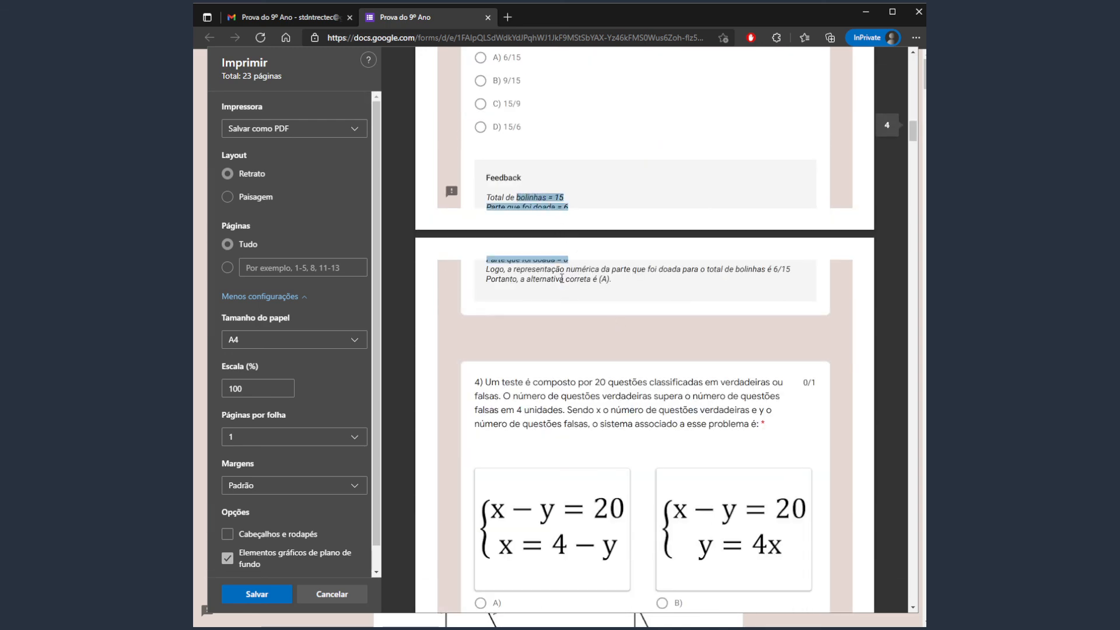
{"action": "left_click", "coordinate": [562, 279]}
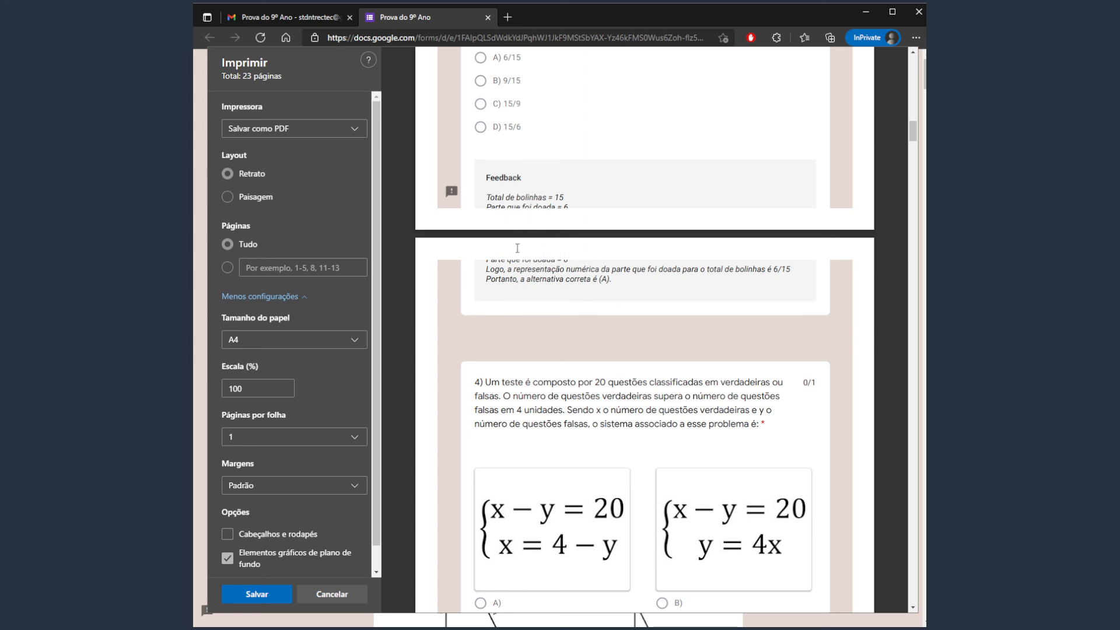
{"action": "scroll", "coordinate": [611, 304], "scroll_direction": "down", "scroll_amount": 8}
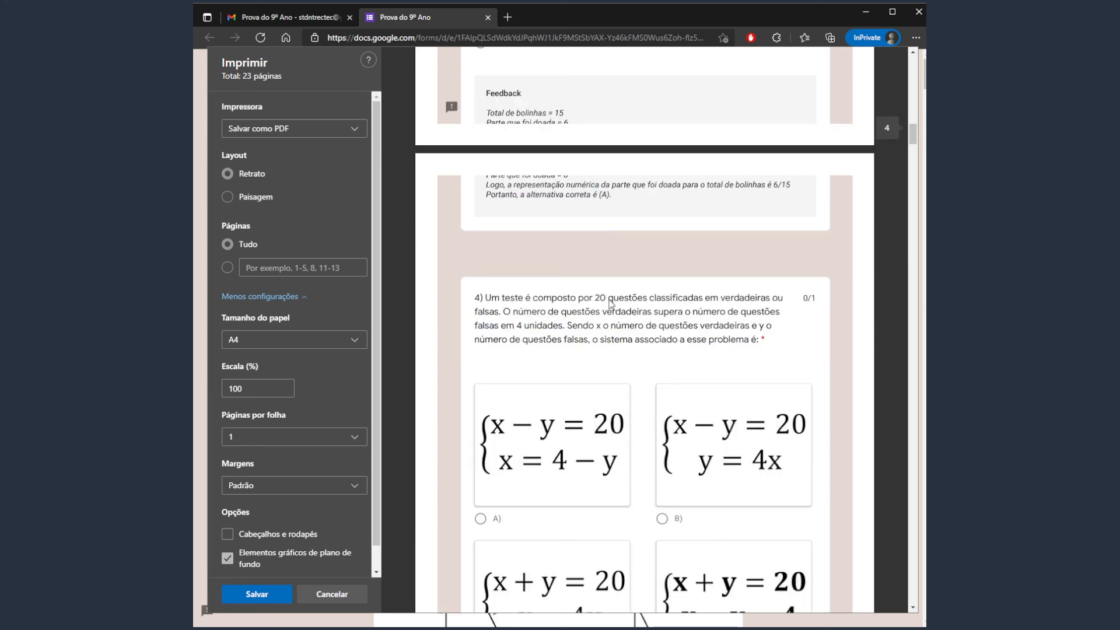
{"action": "scroll", "coordinate": [611, 304], "scroll_direction": "down", "scroll_amount": 10}
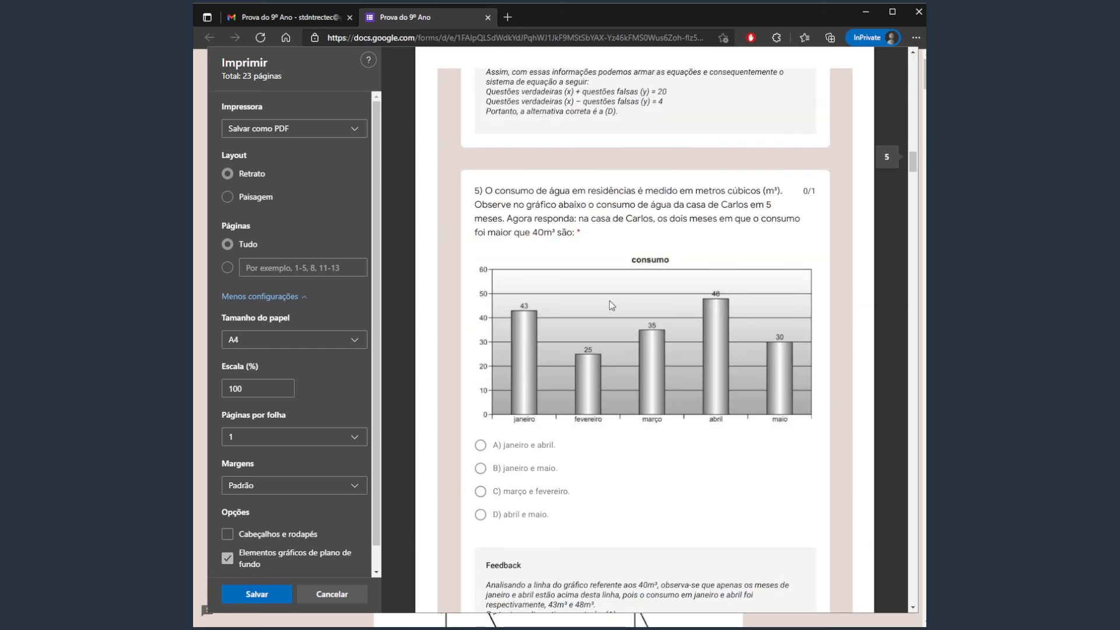
{"action": "scroll", "coordinate": [611, 304], "scroll_direction": "down", "scroll_amount": 4}
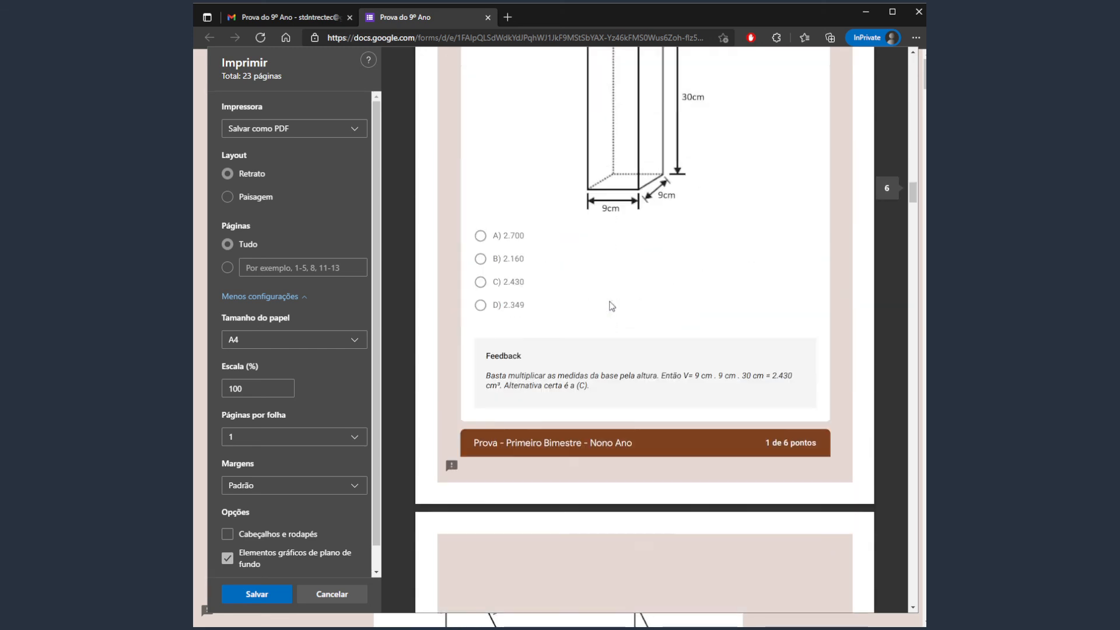
{"action": "left_click_drag", "start_coordinate": [506, 363], "coordinate": [632, 369]}
{"action": "scroll", "coordinate": [572, 380], "scroll_direction": "down", "scroll_amount": 9}
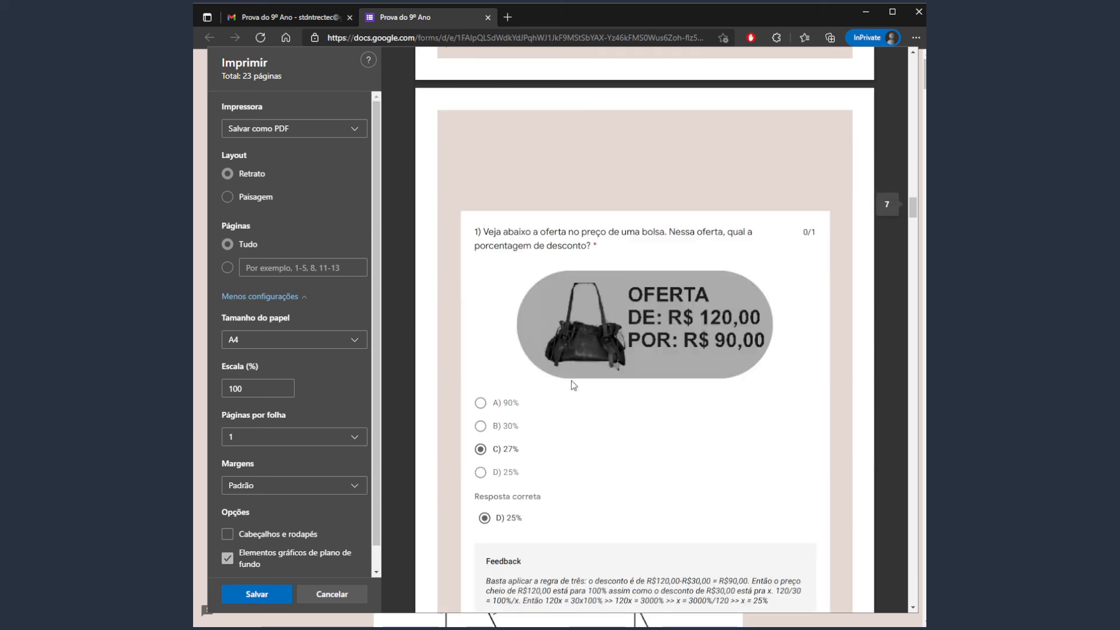
{"action": "left_click_drag", "start_coordinate": [917, 222], "coordinate": [907, 61]}
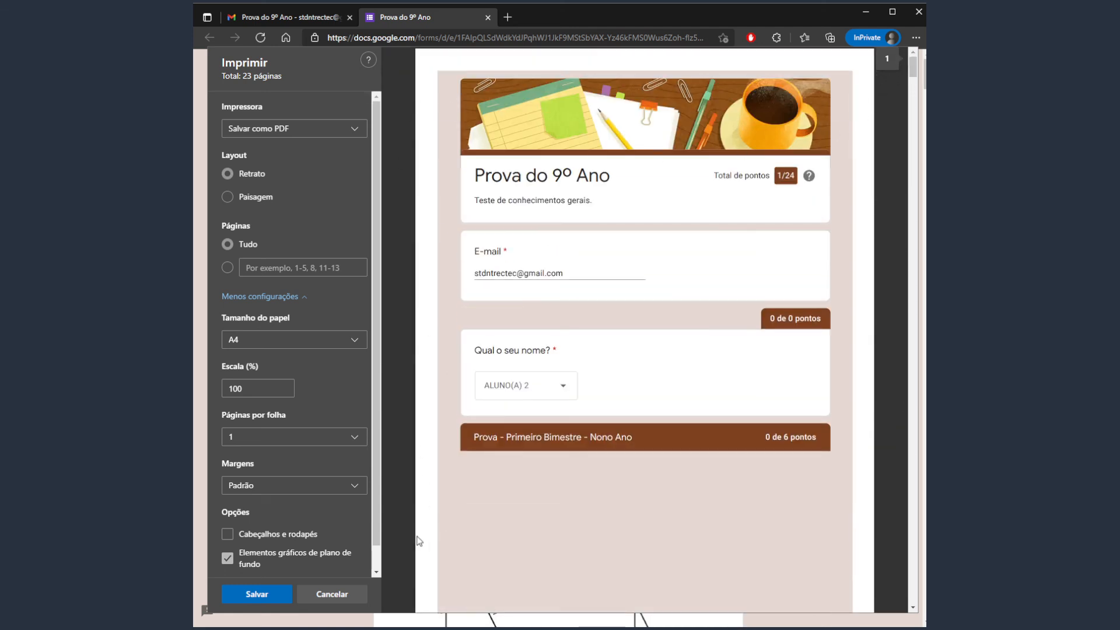
{"action": "left_click", "coordinate": [332, 594]}
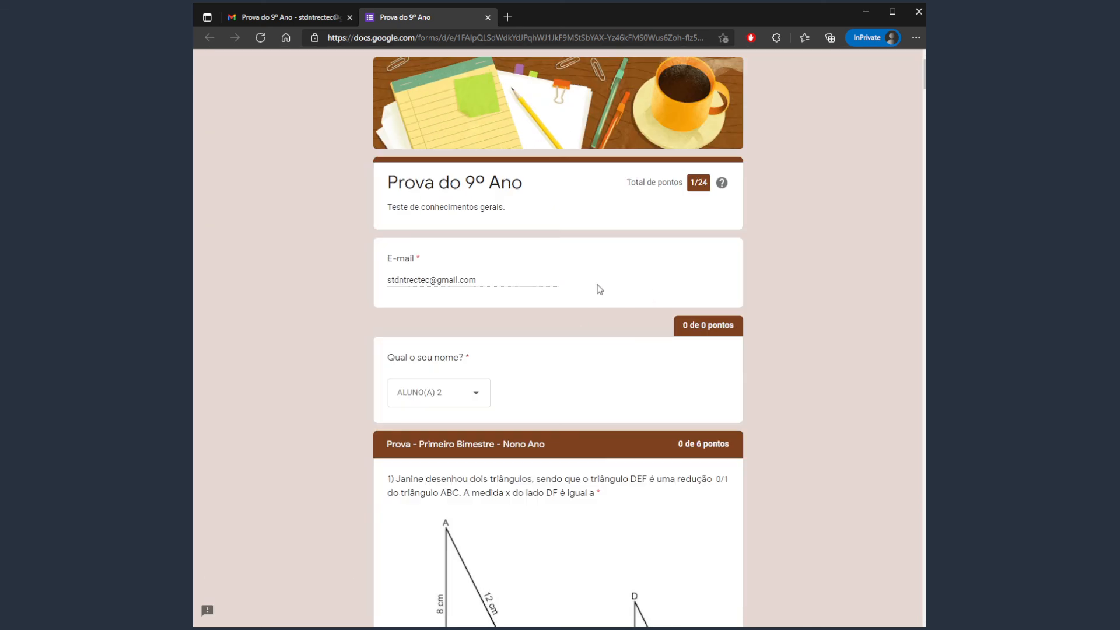
{"action": "key", "text": "alt+Tab"}
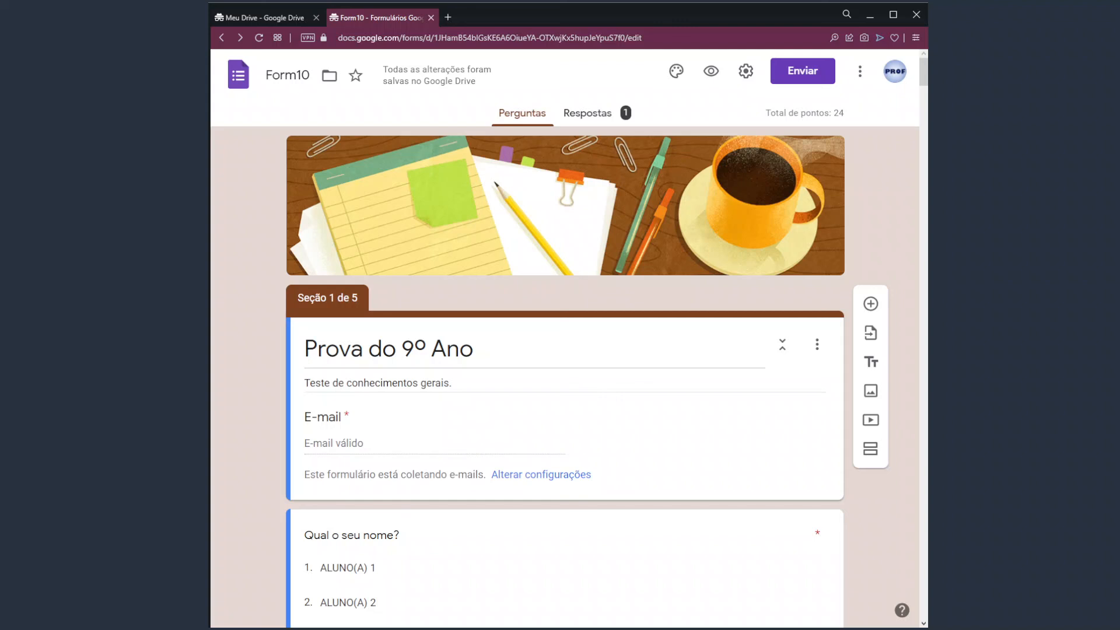
- Show the Respostas Individual view for the only respondent
{"action": "left_click", "coordinate": [607, 123]}
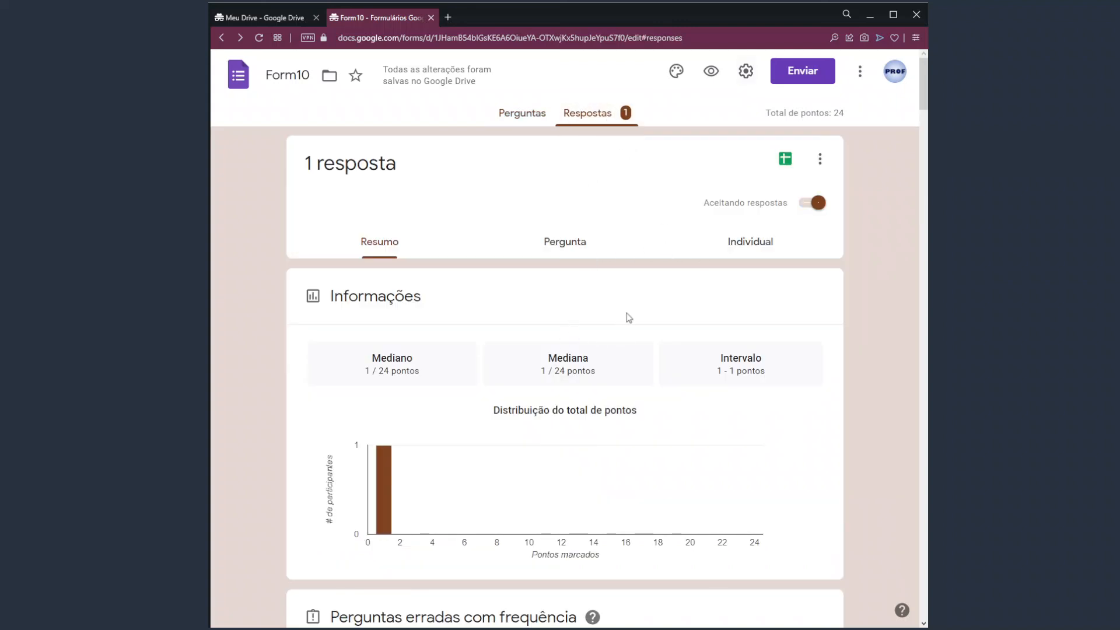
{"action": "scroll", "coordinate": [771, 363], "scroll_direction": "down", "scroll_amount": 2}
{"action": "scroll", "coordinate": [771, 363], "scroll_direction": "up", "scroll_amount": 1}
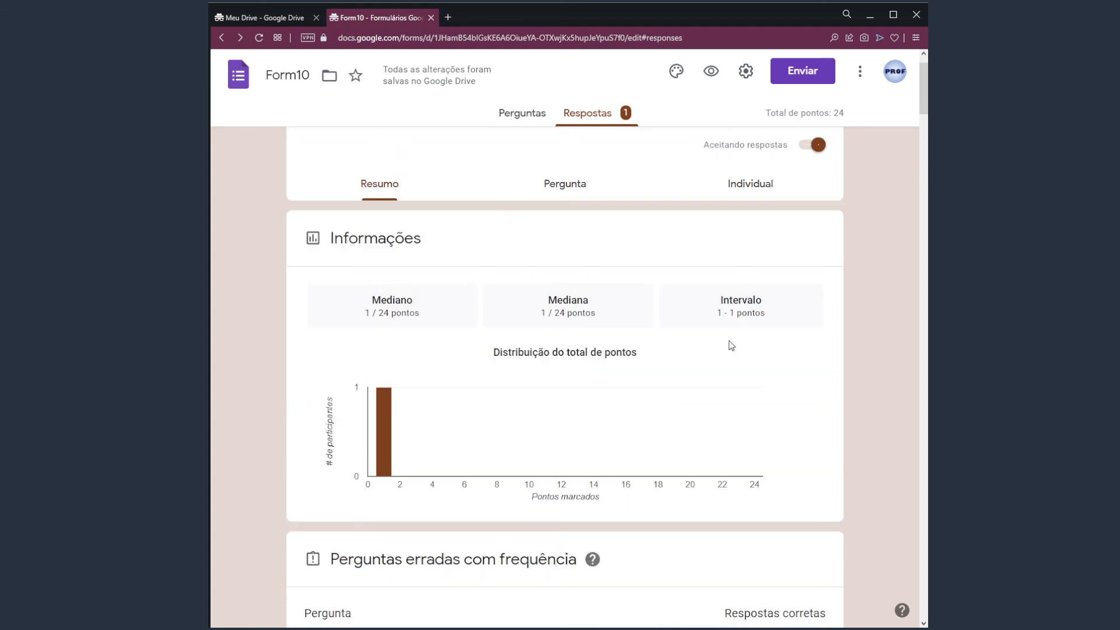
{"action": "left_click", "coordinate": [744, 191]}
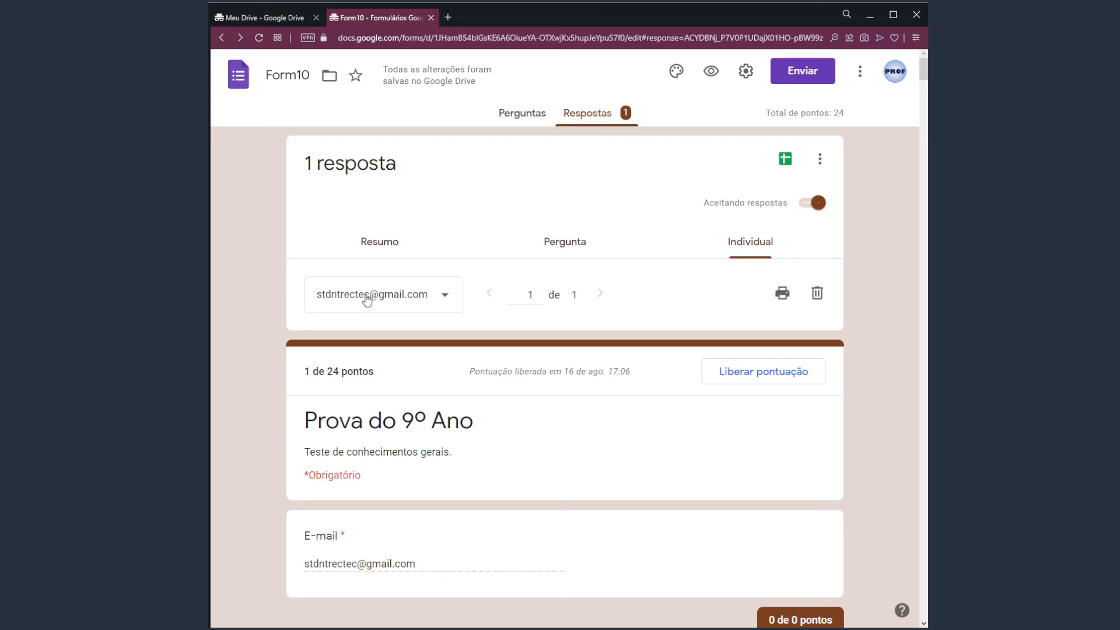
{"action": "left_click", "coordinate": [432, 294]}
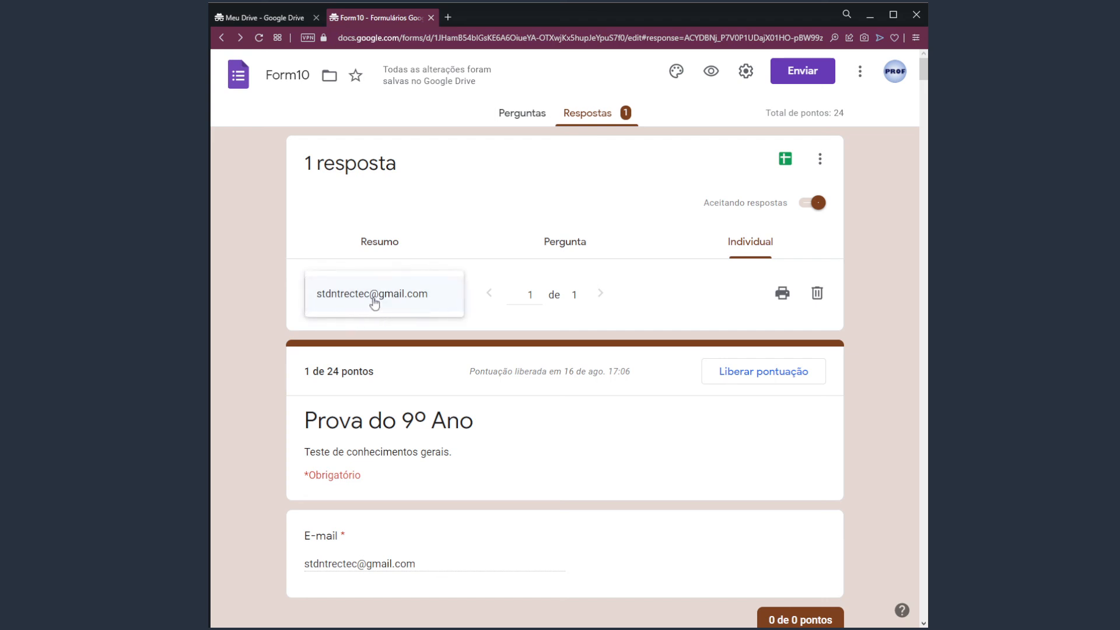
{"action": "left_click", "coordinate": [428, 297]}
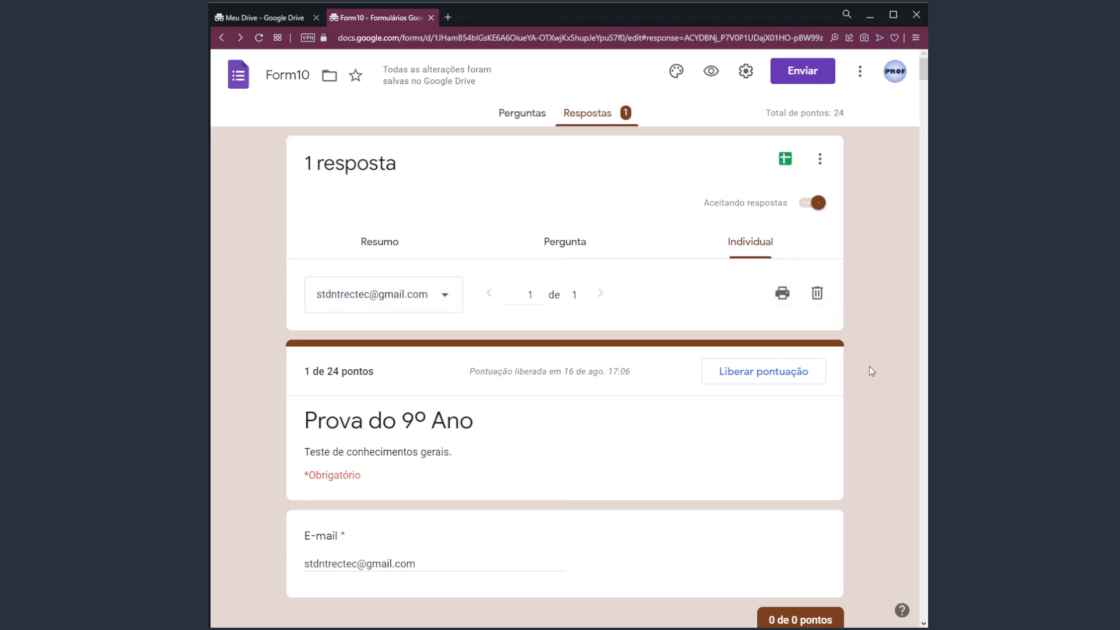
- Check the 1 de 24 pontos total and scroll down to the first exam question
{"action": "scroll", "coordinate": [869, 367], "scroll_direction": "down", "scroll_amount": 2}
{"action": "scroll", "coordinate": [724, 379], "scroll_direction": "down", "scroll_amount": 1}
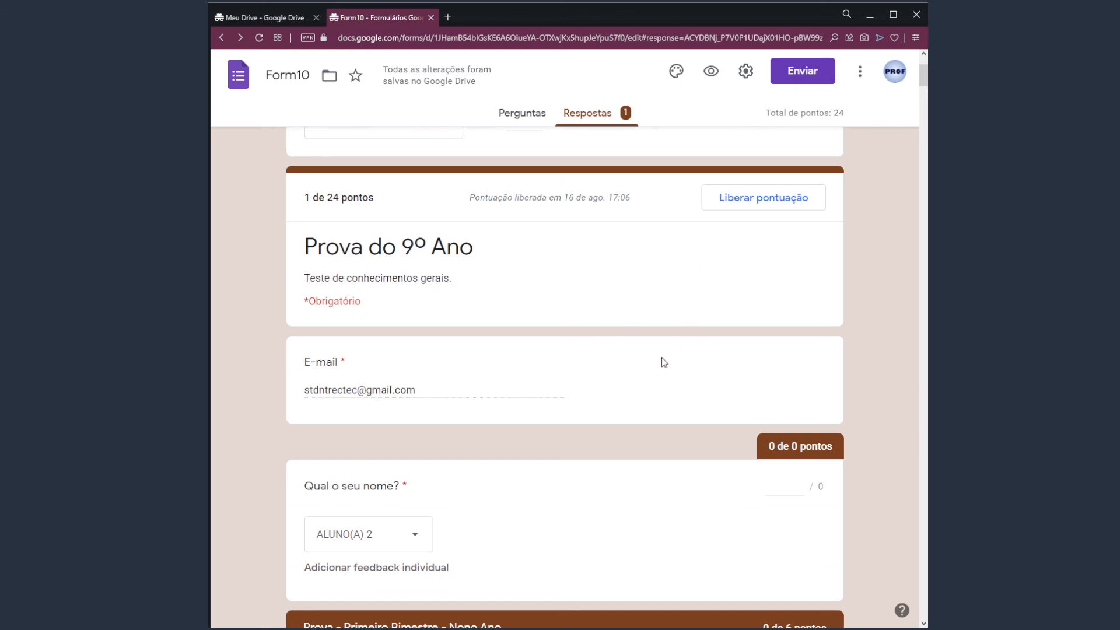
{"action": "scroll", "coordinate": [415, 303], "scroll_direction": "up", "scroll_amount": 1}
{"action": "left_click_drag", "start_coordinate": [313, 256], "coordinate": [382, 262]}
{"action": "left_click", "coordinate": [301, 264]}
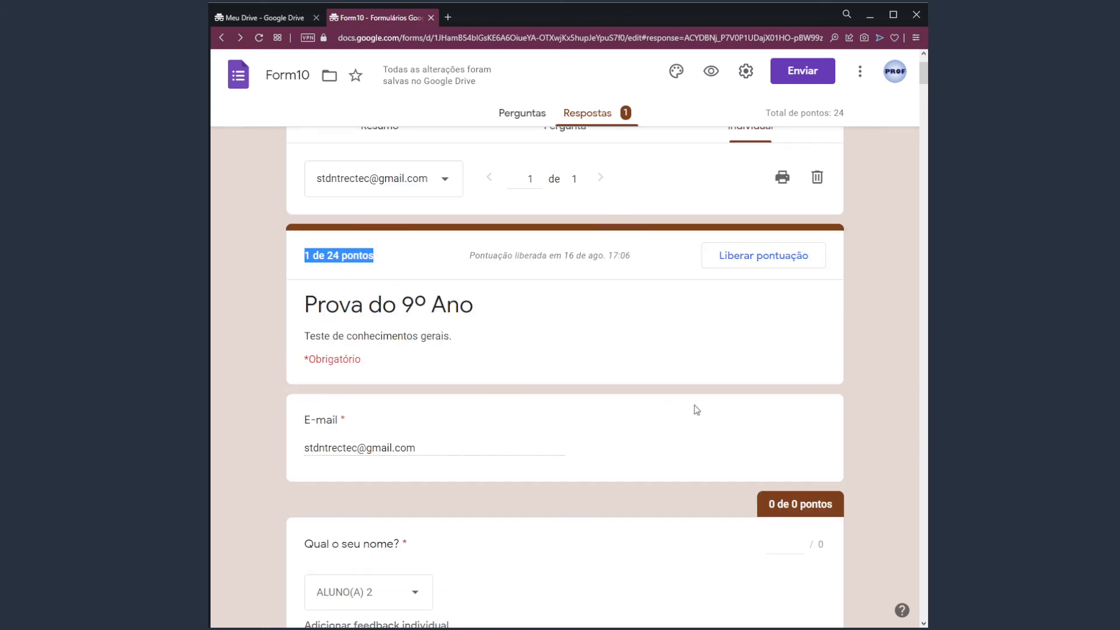
{"action": "scroll", "coordinate": [695, 408], "scroll_direction": "down", "scroll_amount": 2}
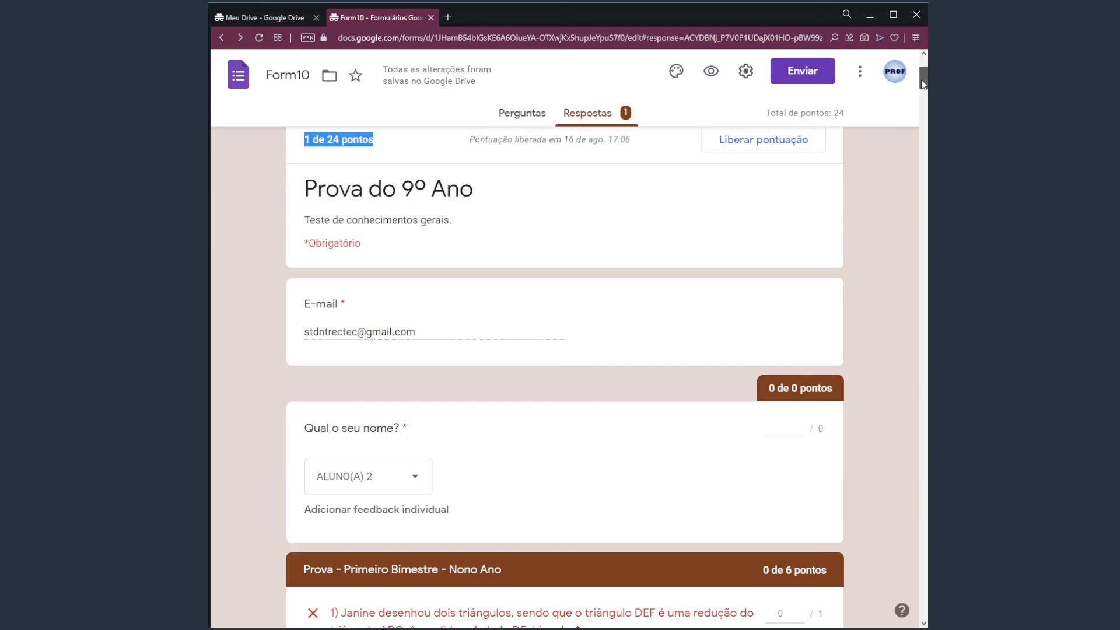
{"action": "left_click_drag", "start_coordinate": [923, 85], "coordinate": [925, 226]}
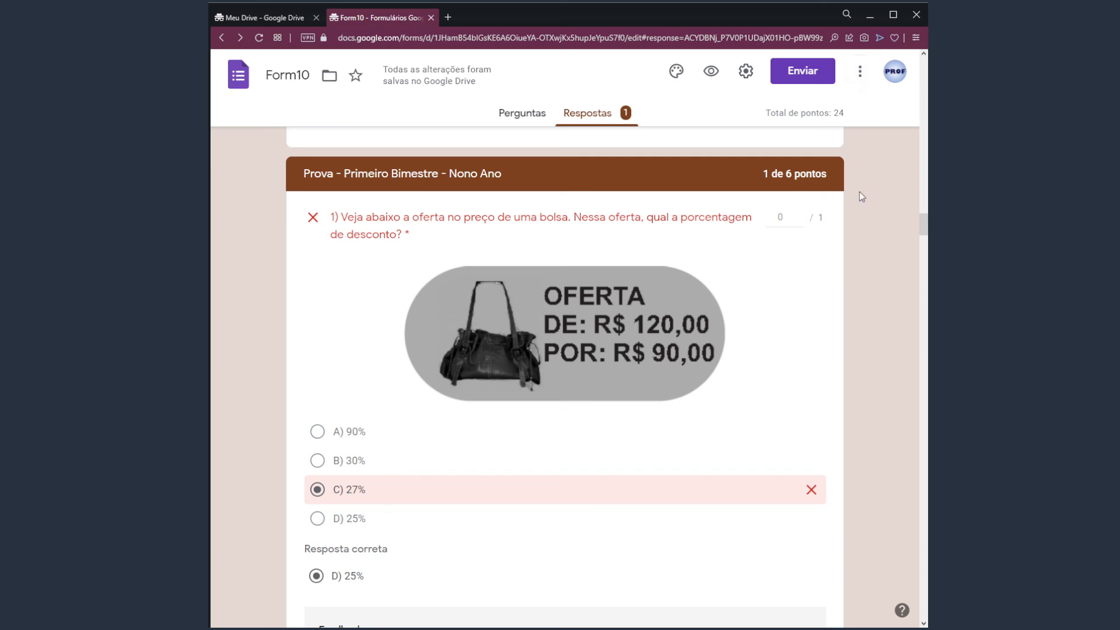
- Print the individual response from the ⋮ menu, opening a Salvar como PDF preview
{"action": "left_click", "coordinate": [861, 73]}
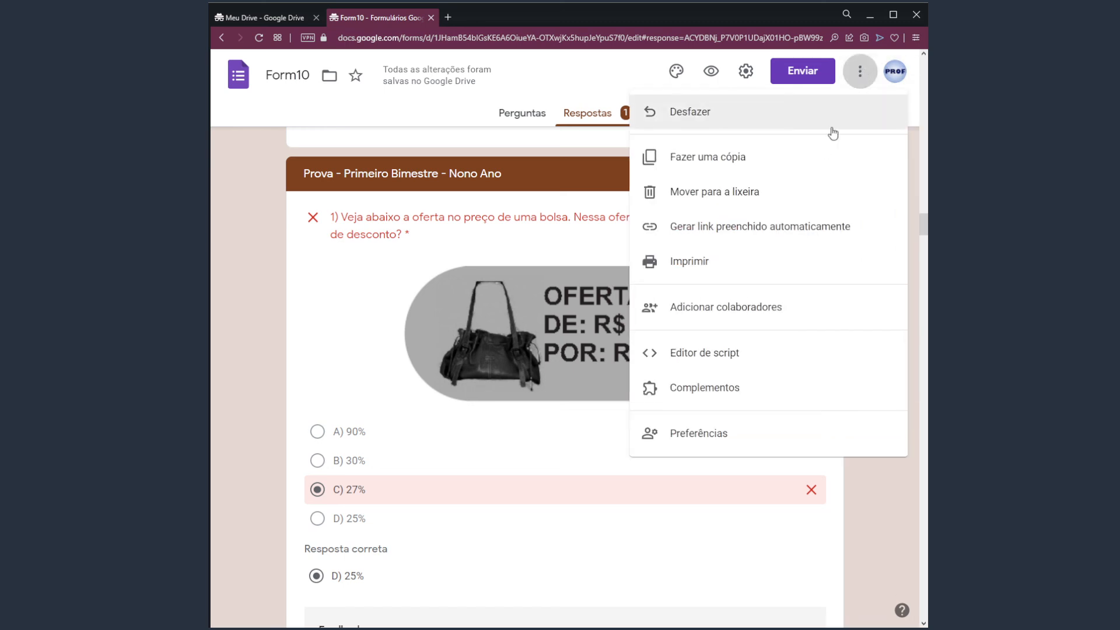
{"action": "left_click", "coordinate": [740, 269]}
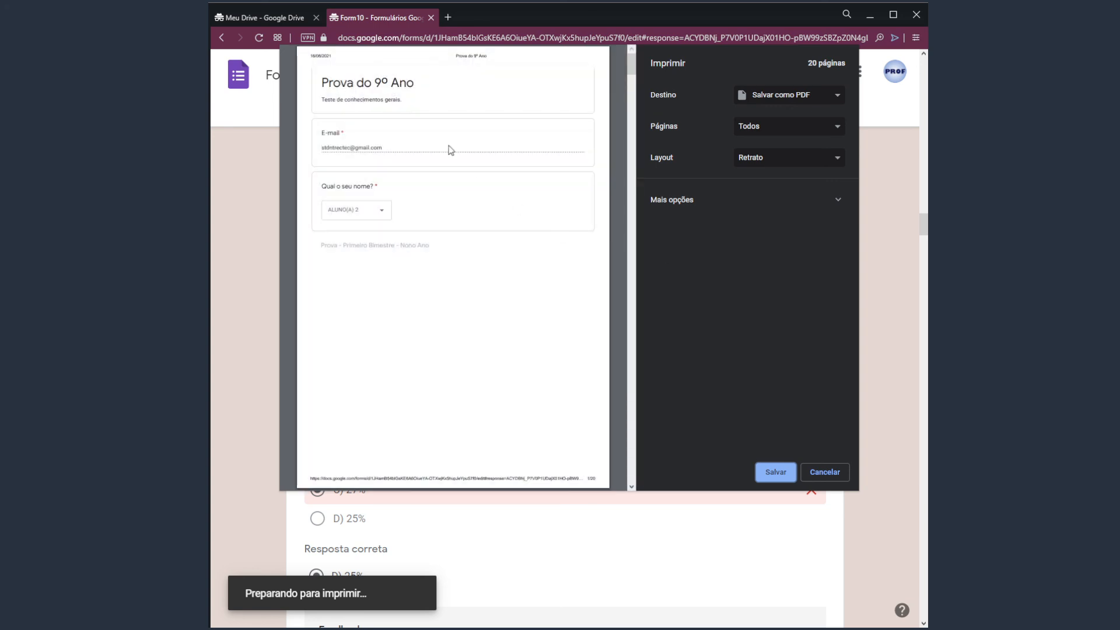
{"action": "left_click_drag", "start_coordinate": [634, 60], "coordinate": [634, 184]}
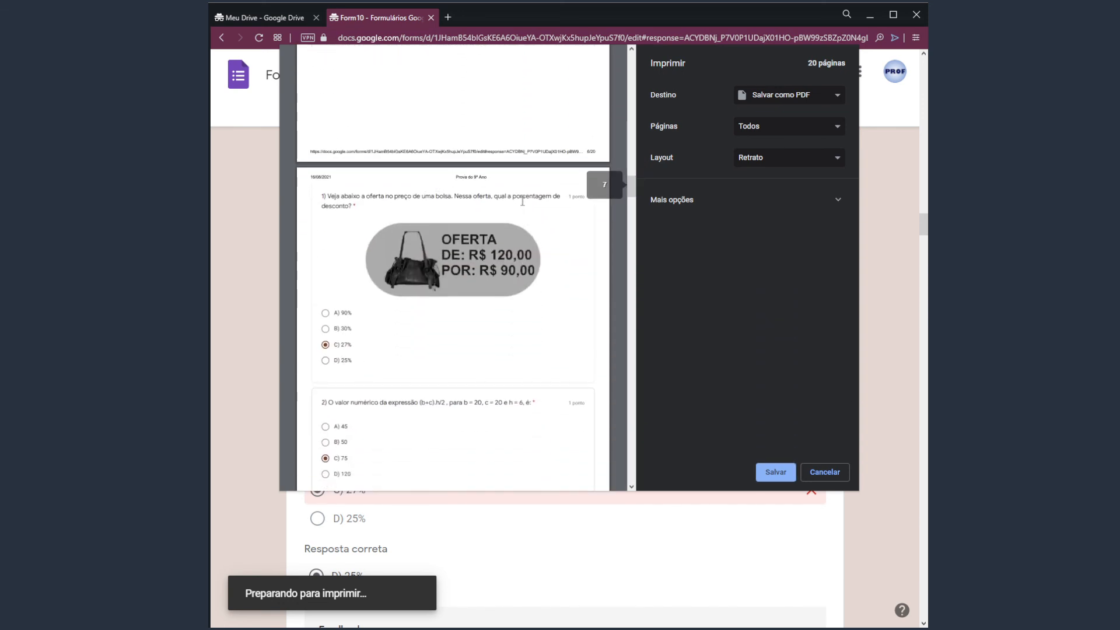
- Try a custom page range of 7-, then revert to printing all pages
{"action": "left_click", "coordinate": [679, 204]}
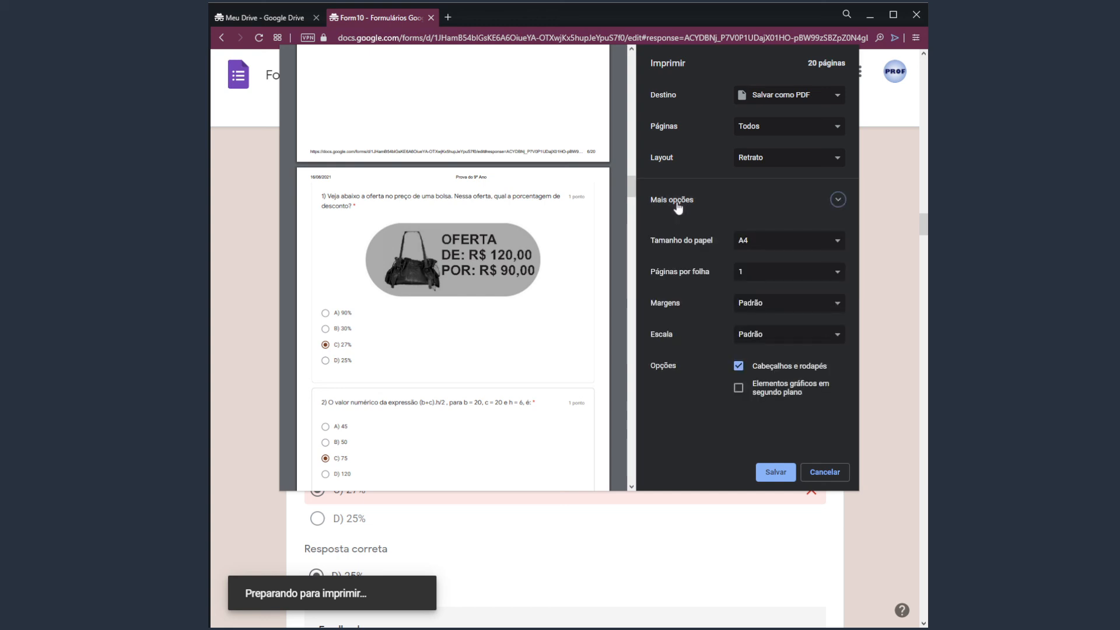
{"action": "left_click", "coordinate": [679, 204]}
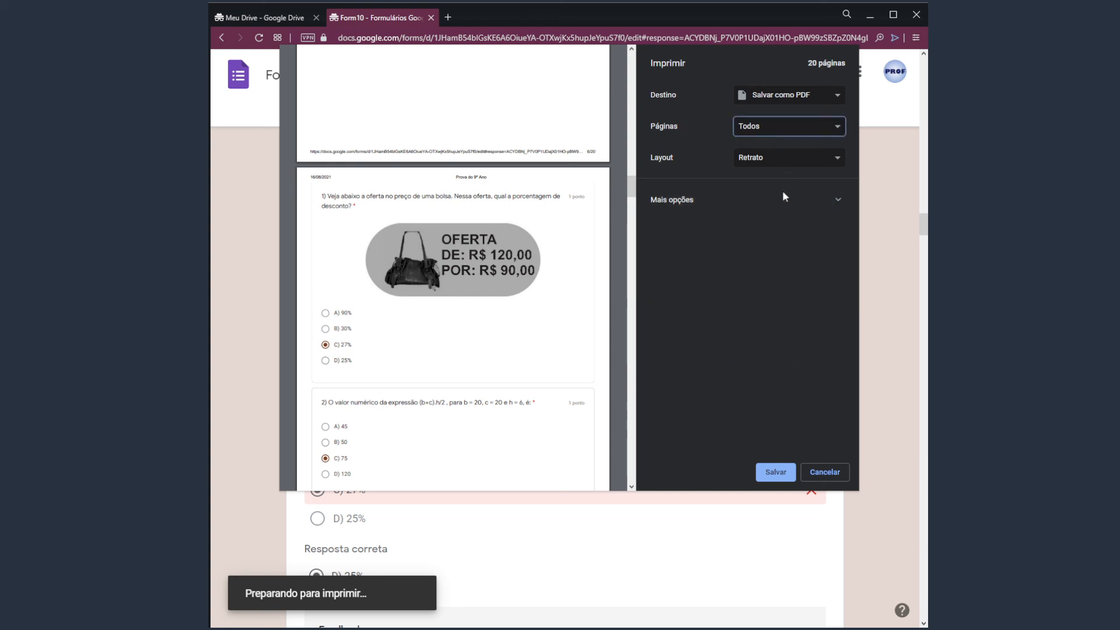
{"action": "left_click", "coordinate": [772, 205]}
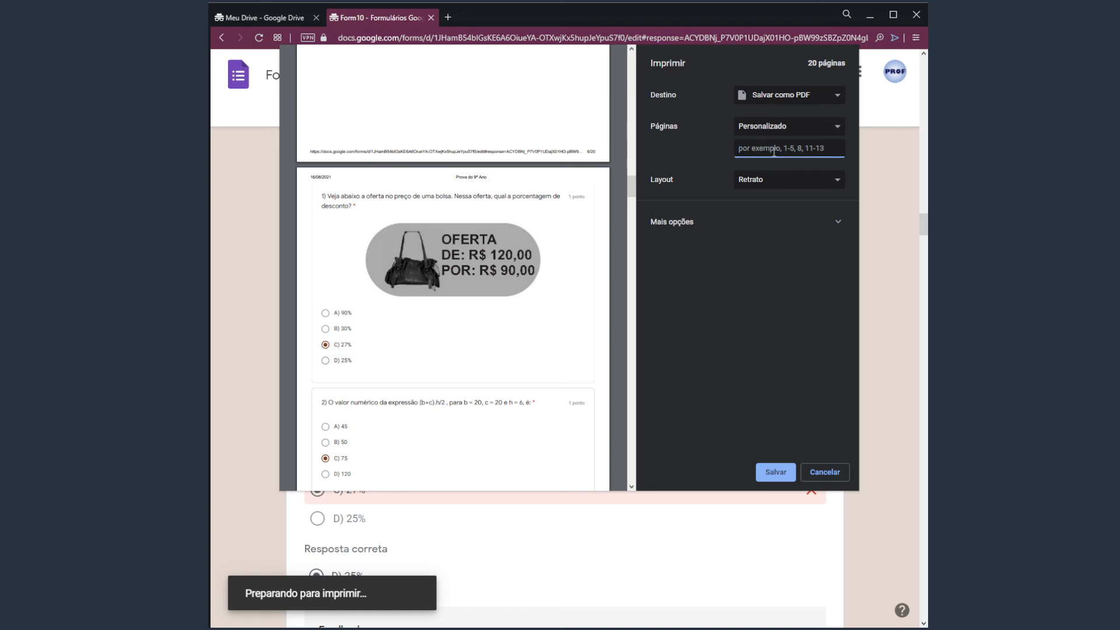
{"action": "type", "text": "7-"}
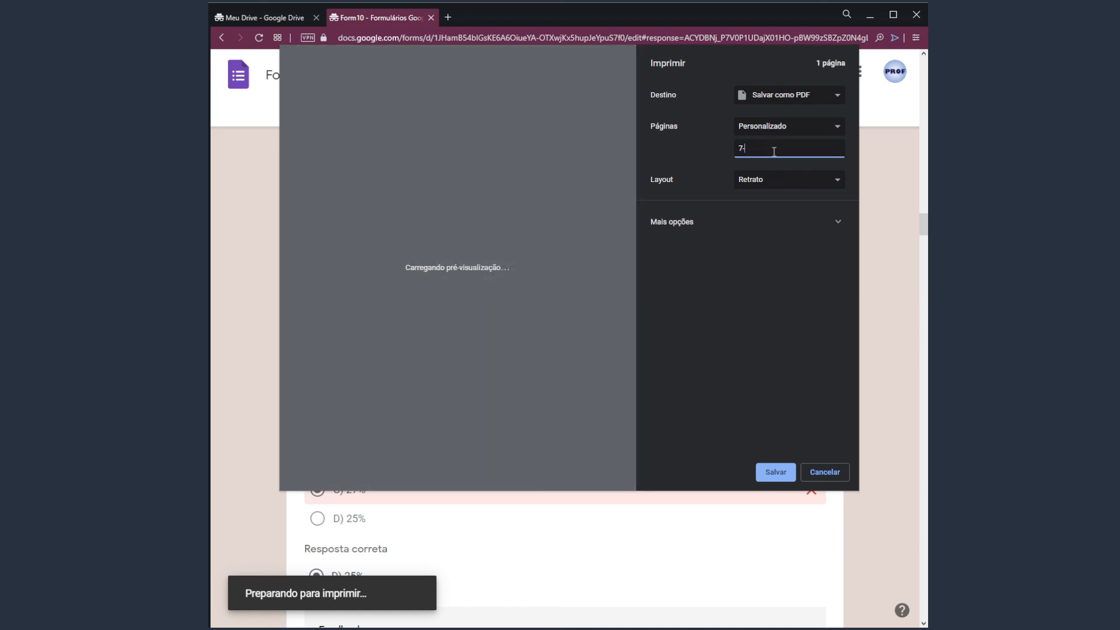
{"action": "key", "text": "BackSpace"}
{"action": "key", "text": "BackSpace"}
{"action": "left_click", "coordinate": [772, 134]}
{"action": "left_click", "coordinate": [761, 143]}
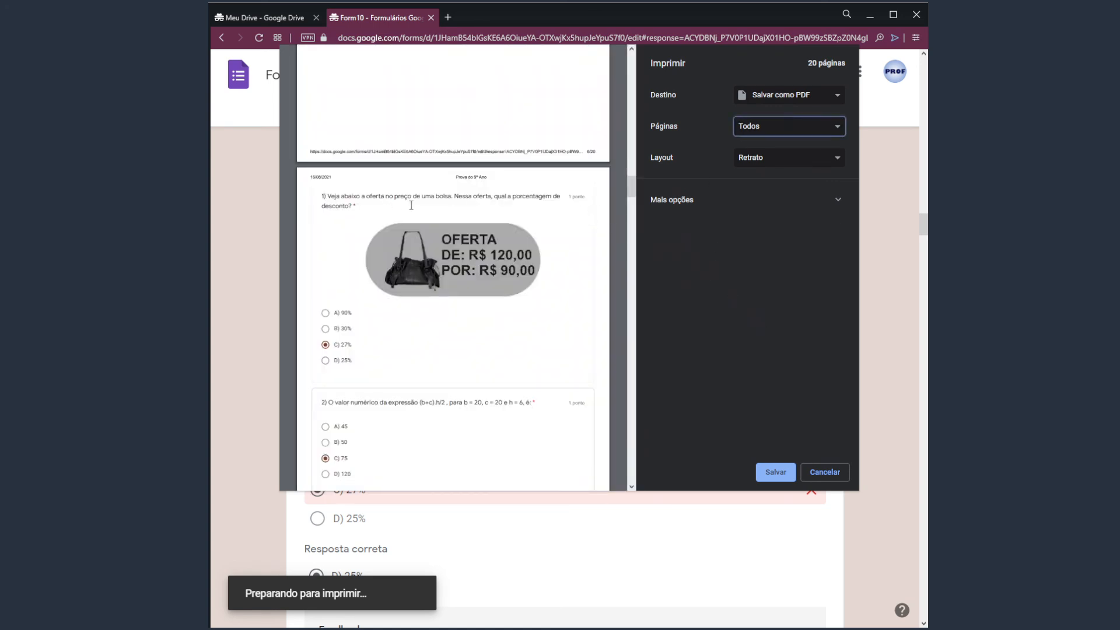
- Scan the 20-page preview for the pages holding the exam questions, then pick a custom range
{"action": "left_click_drag", "start_coordinate": [353, 202], "coordinate": [438, 201]}
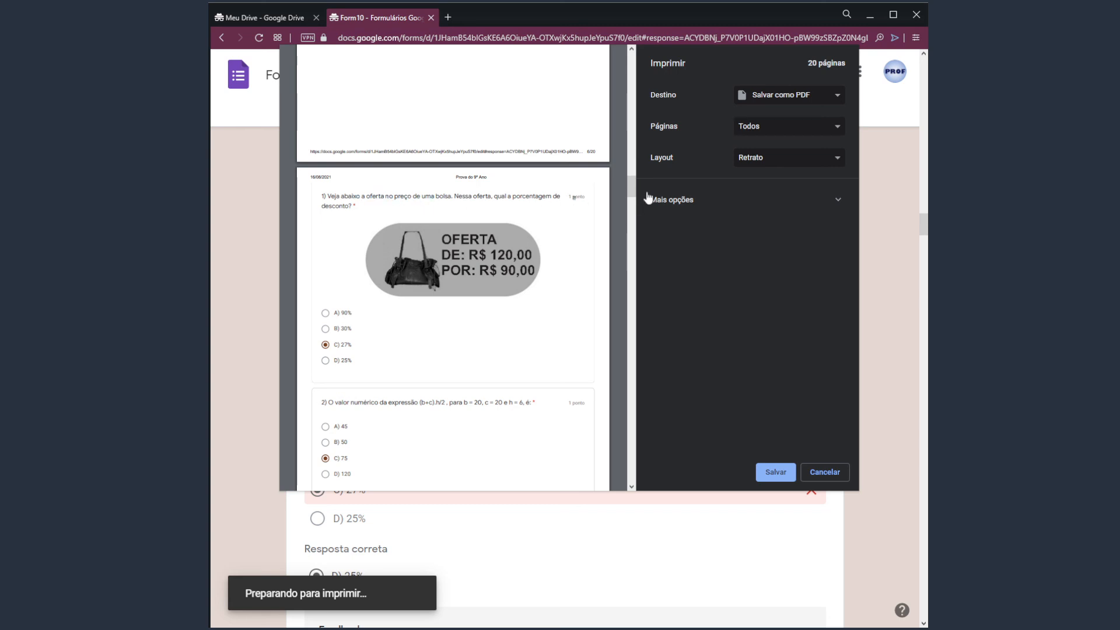
{"action": "scroll", "coordinate": [631, 183], "scroll_direction": "down", "scroll_amount": 2}
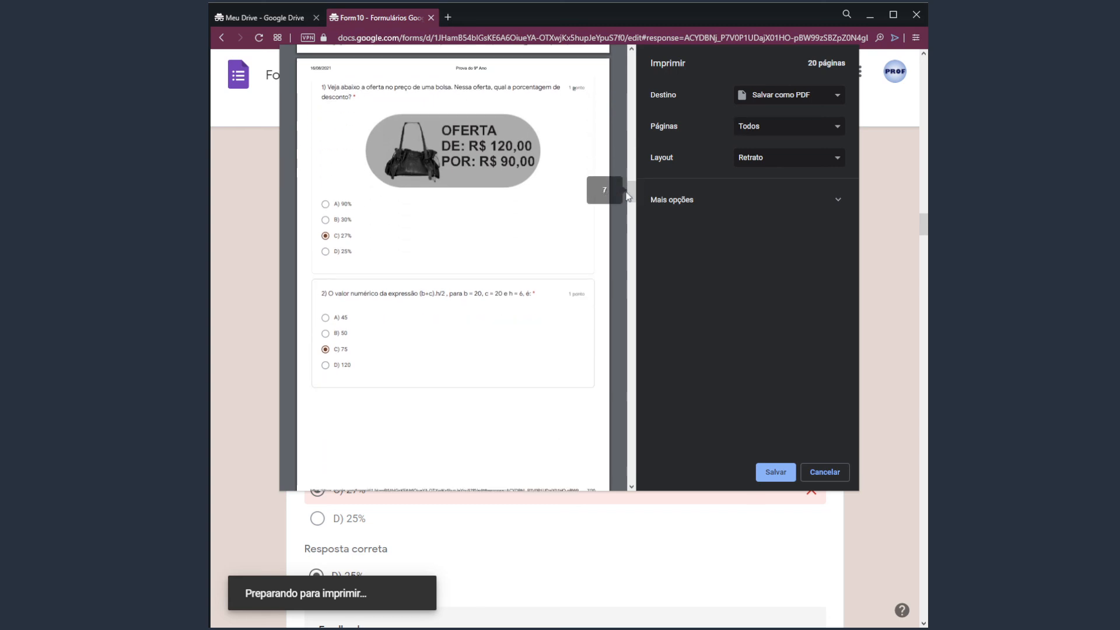
{"action": "left_click_drag", "start_coordinate": [630, 193], "coordinate": [629, 290]}
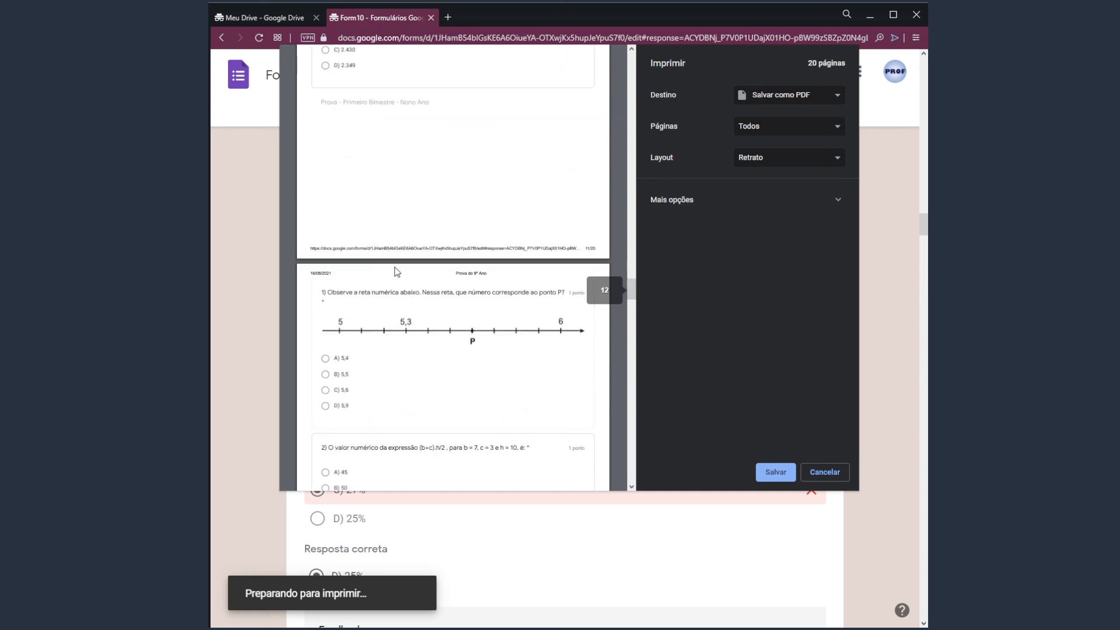
{"action": "left_click_drag", "start_coordinate": [321, 292], "coordinate": [395, 292]}
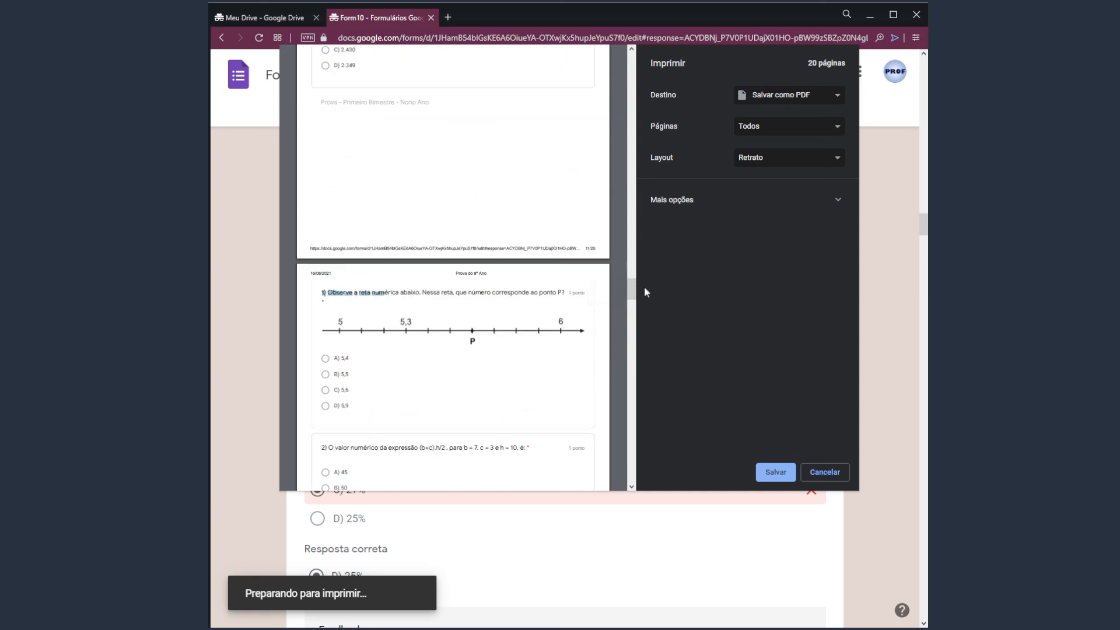
{"action": "left_click_drag", "start_coordinate": [633, 292], "coordinate": [635, 275]}
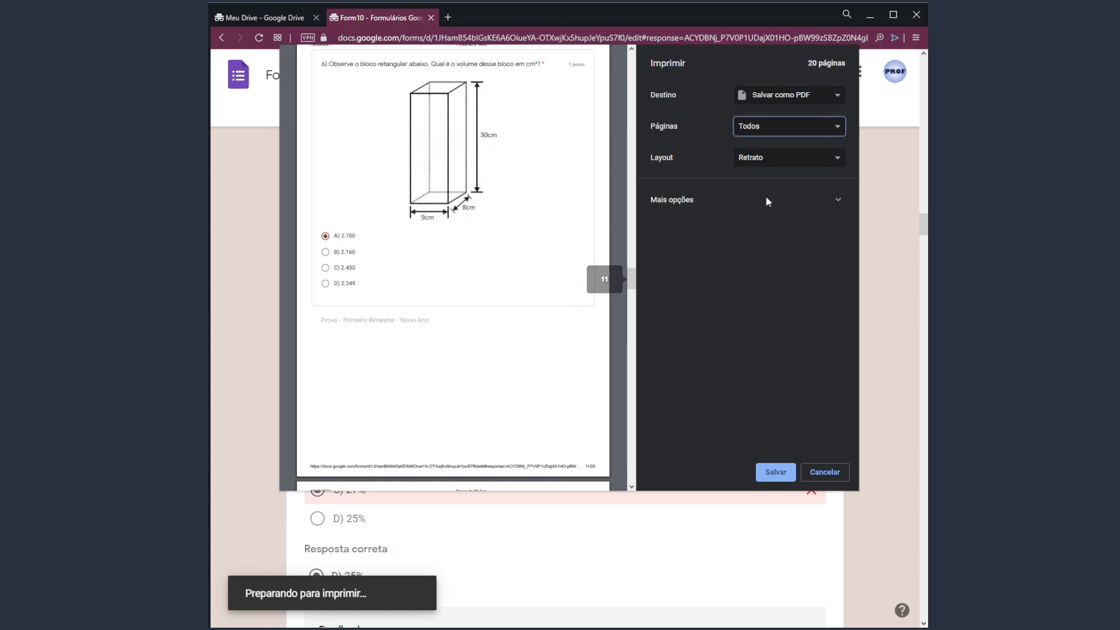
{"action": "key", "text": "Down"}
- Enter the custom page range 1,7-11 and check the resulting preview
{"action": "type", "text": "1,"}
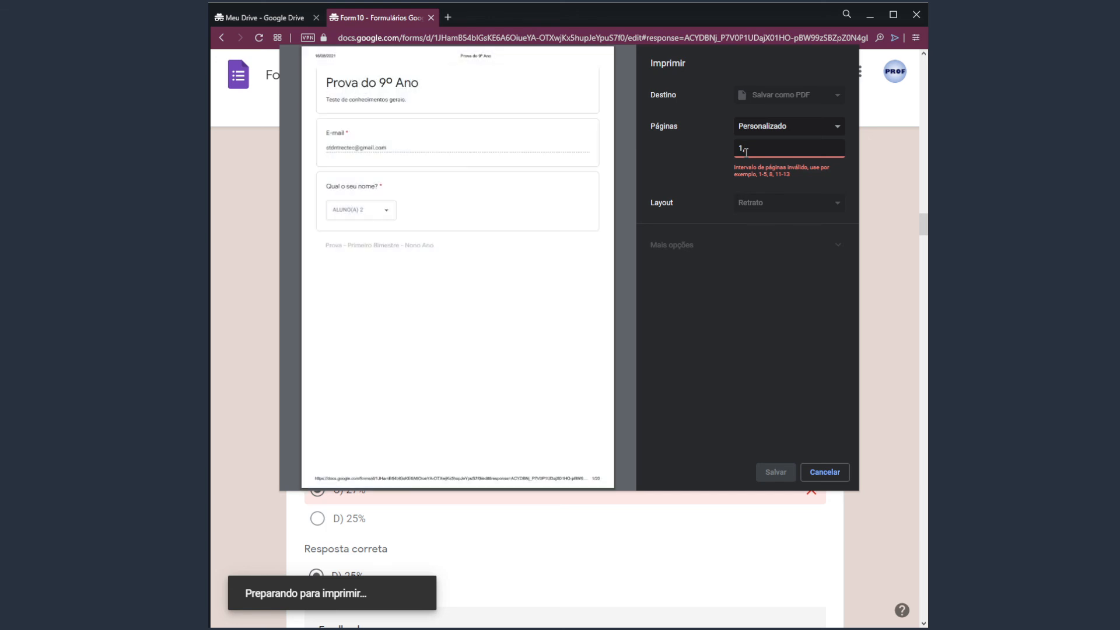
{"action": "type", "text": "7-11"}
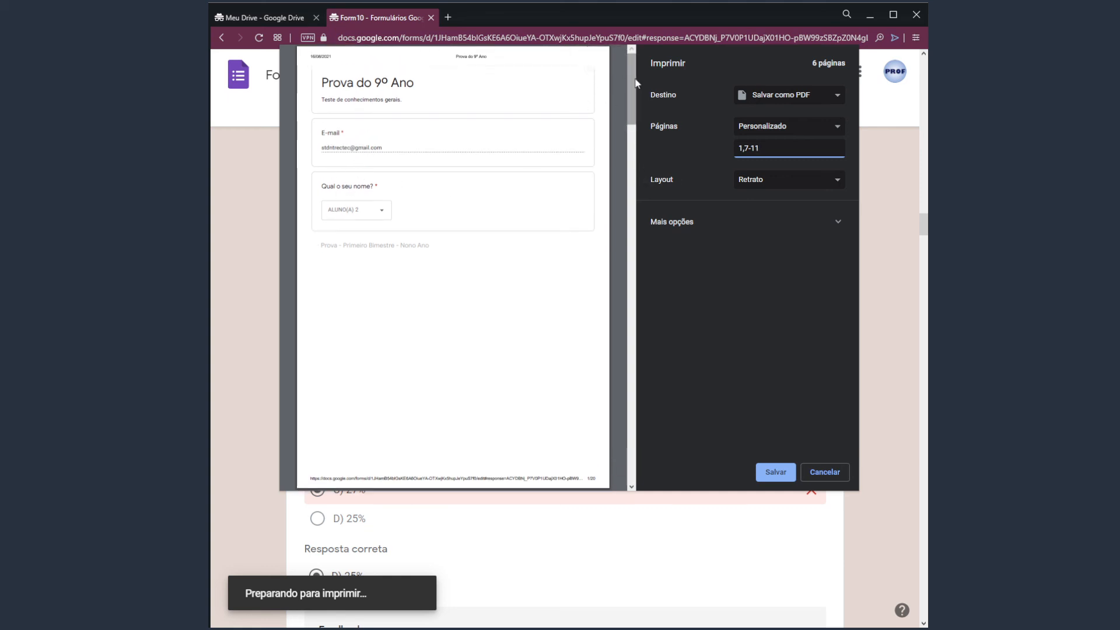
{"action": "scroll", "coordinate": [626, 114], "scroll_direction": "down", "scroll_amount": 3}
{"action": "scroll", "coordinate": [625, 117], "scroll_direction": "down", "scroll_amount": 5}
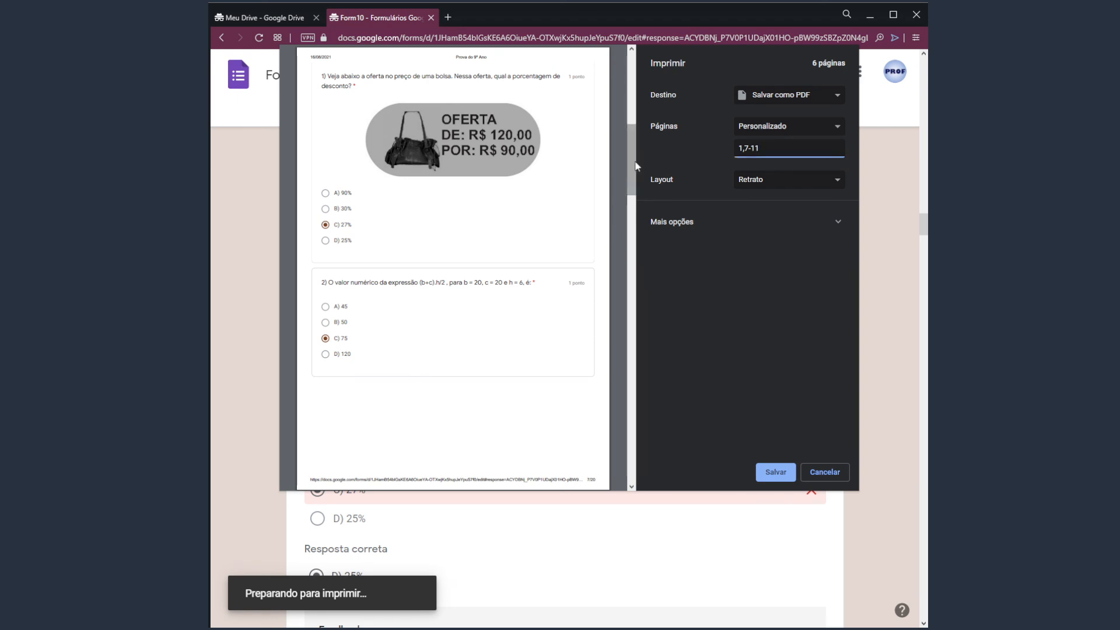
{"action": "left_click_drag", "start_coordinate": [636, 166], "coordinate": [634, 98]}
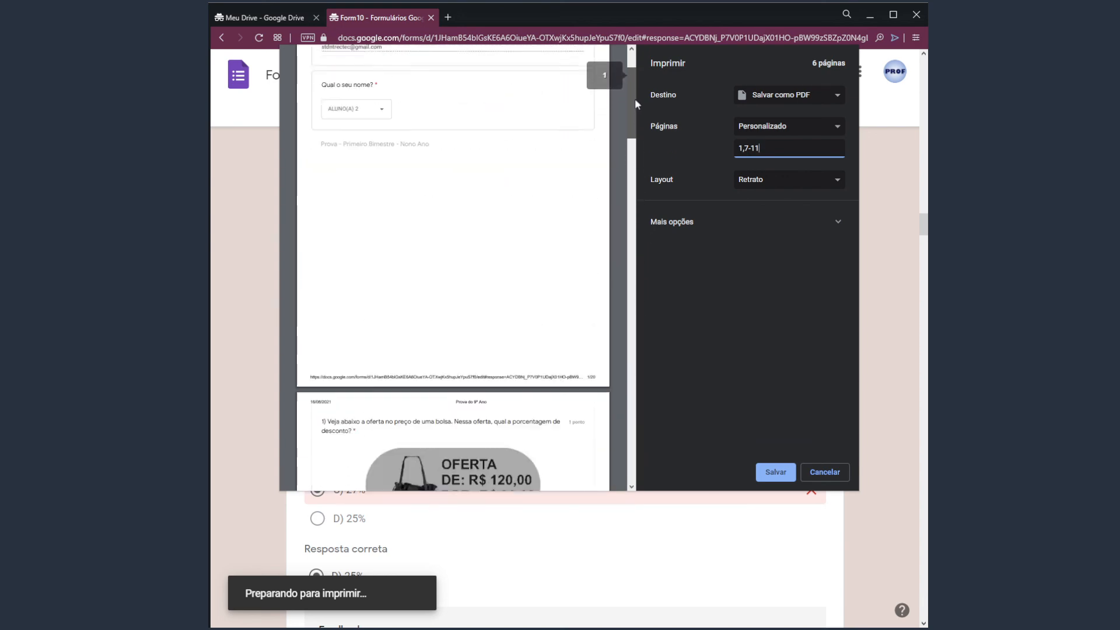
- Drop page 1 so only pages 7-11 print, then close the print preview
{"action": "left_click", "coordinate": [742, 150]}
{"action": "key", "text": "BackSpace"}
{"action": "key", "text": "BackSpace"}
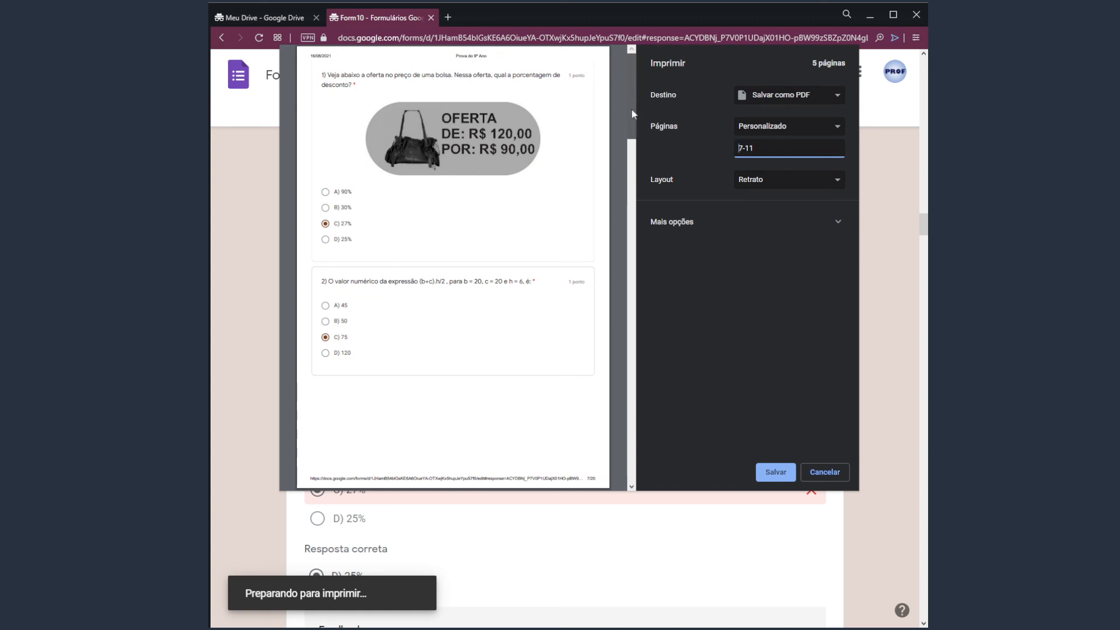
{"action": "mouse_move", "coordinate": [630, 108]}
{"action": "left_mouse_down"}
{"action": "mouse_move", "coordinate": [629, 246]}
{"action": "mouse_move", "coordinate": [657, 357]}
{"action": "mouse_move", "coordinate": [657, 462]}
{"action": "mouse_move", "coordinate": [645, 101]}
{"action": "left_mouse_up"}
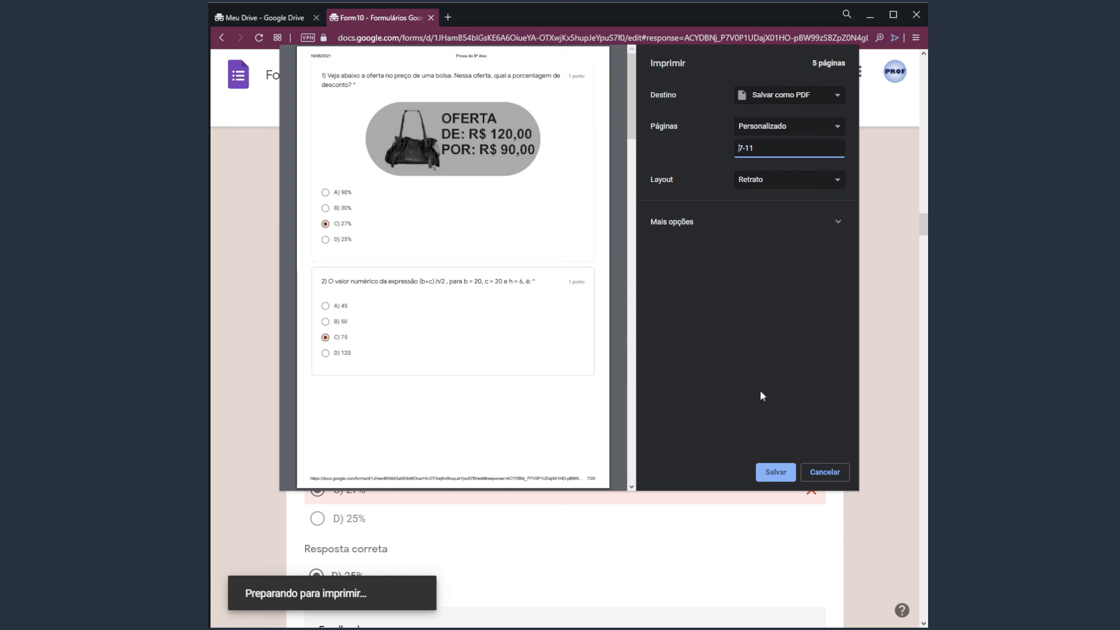
{"action": "key", "text": "Escape"}
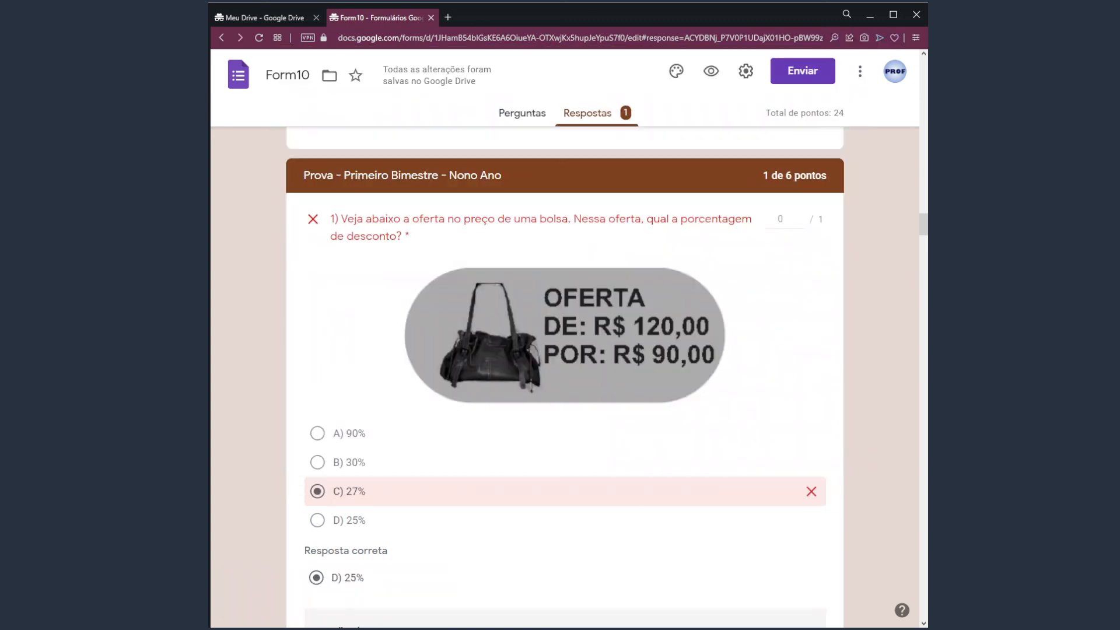